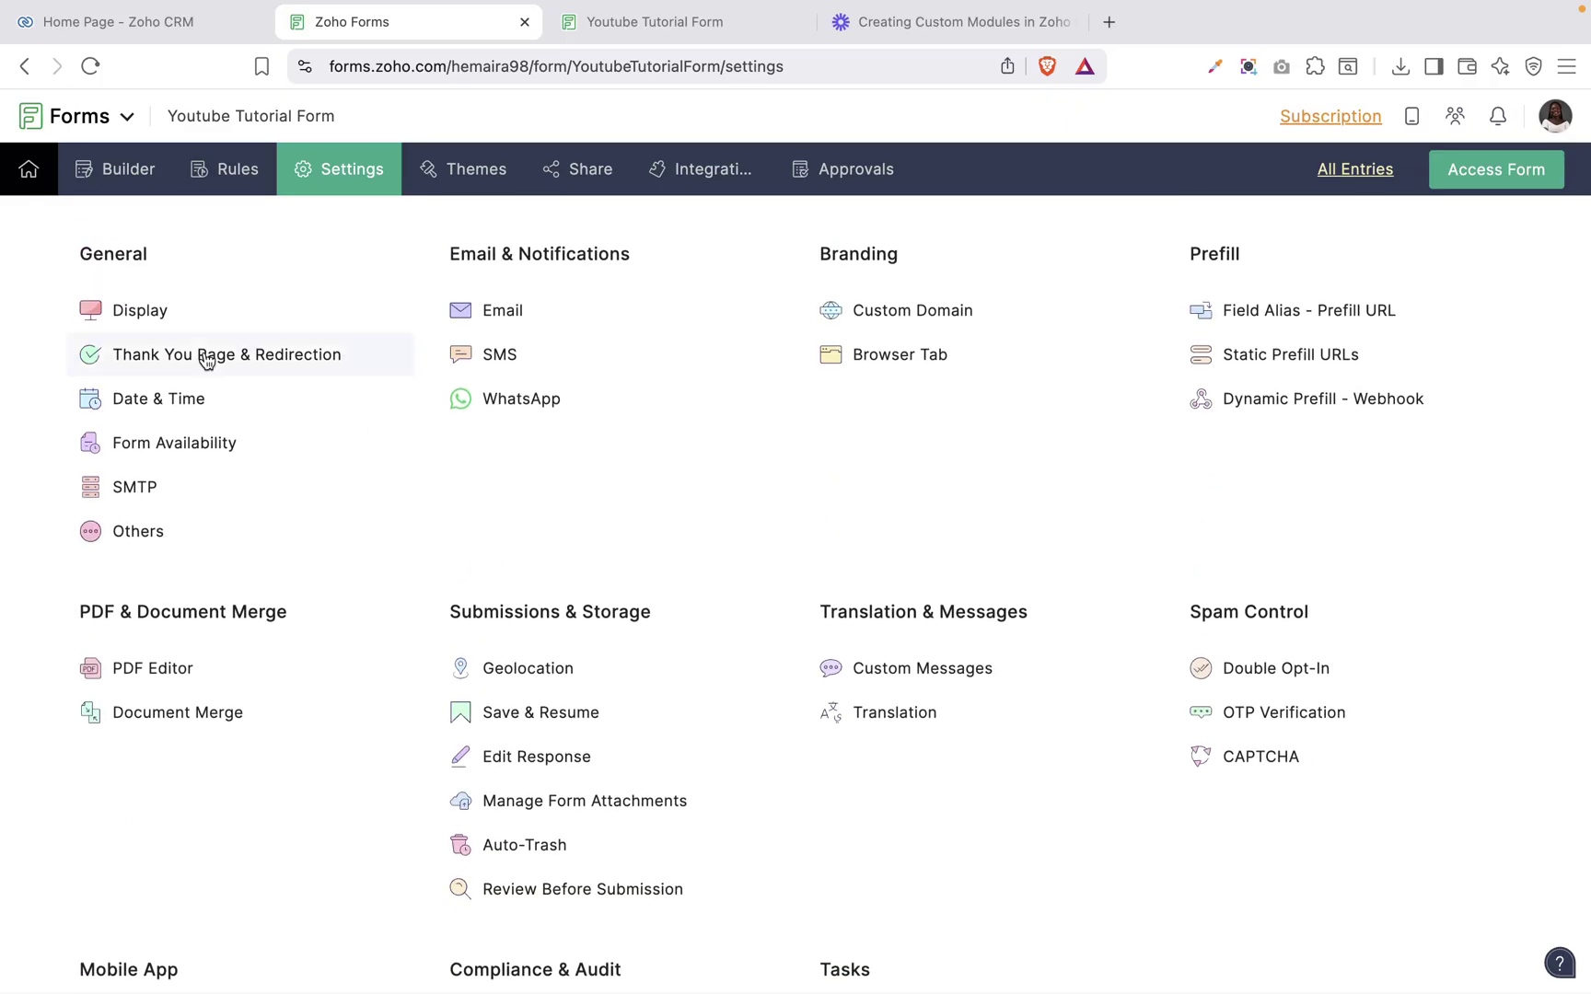
Step: Open the form's Display settings and review the available text directions and form languages
left_click(141, 311)
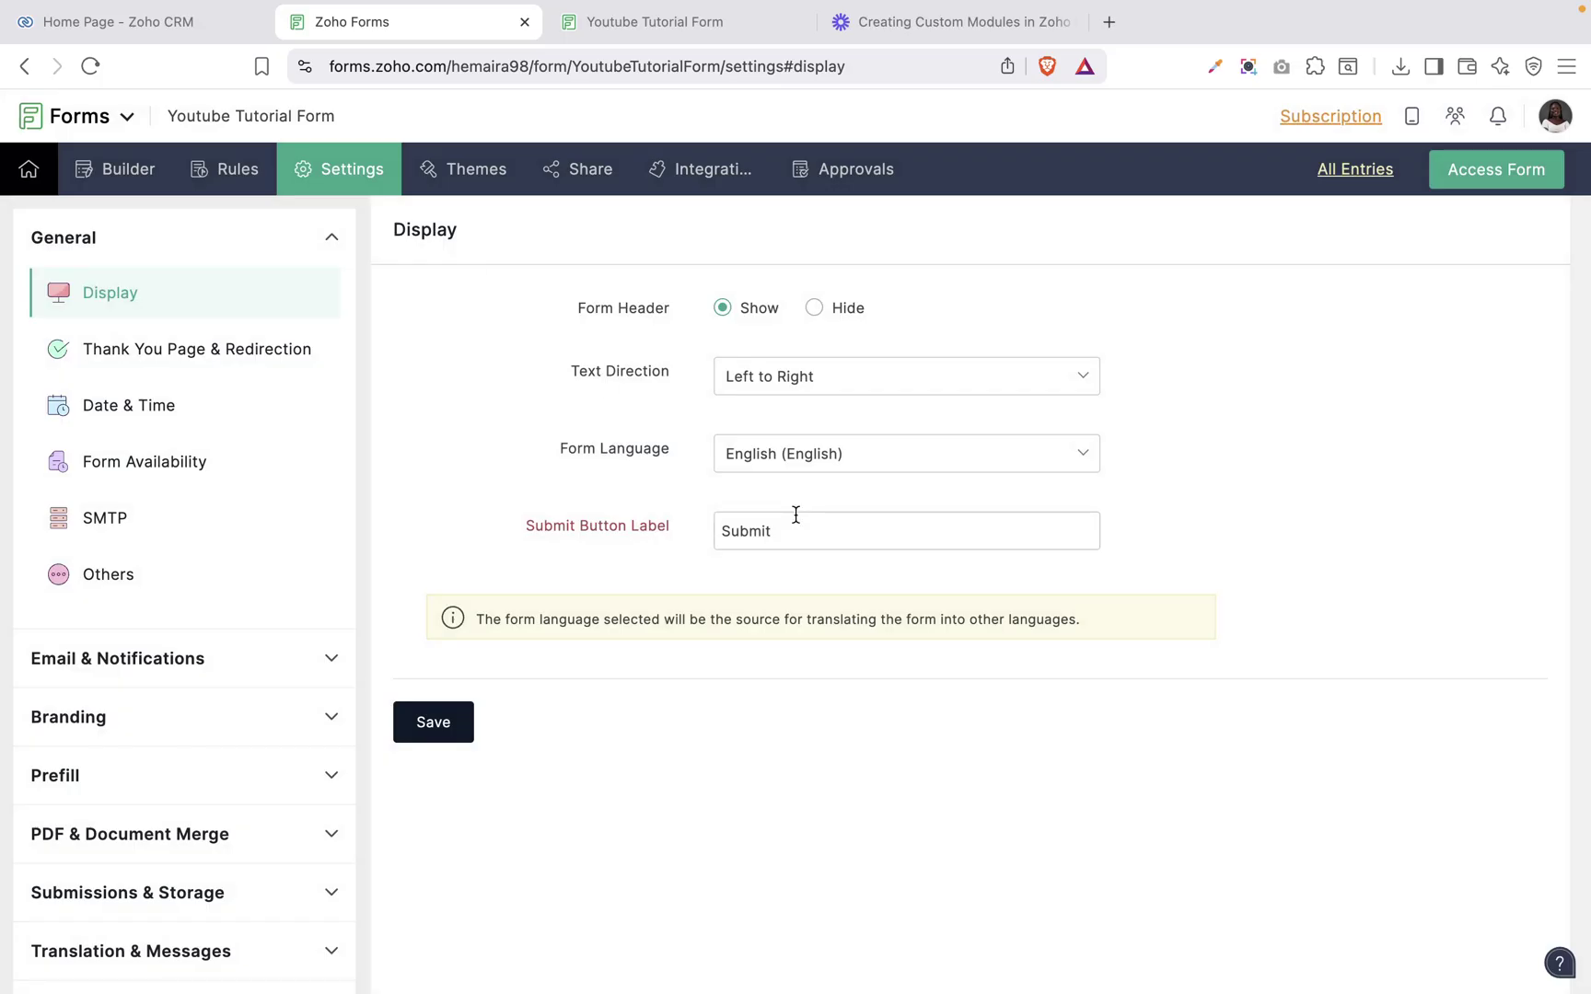
left_click(851, 381)
left_click(687, 426)
left_click(830, 468)
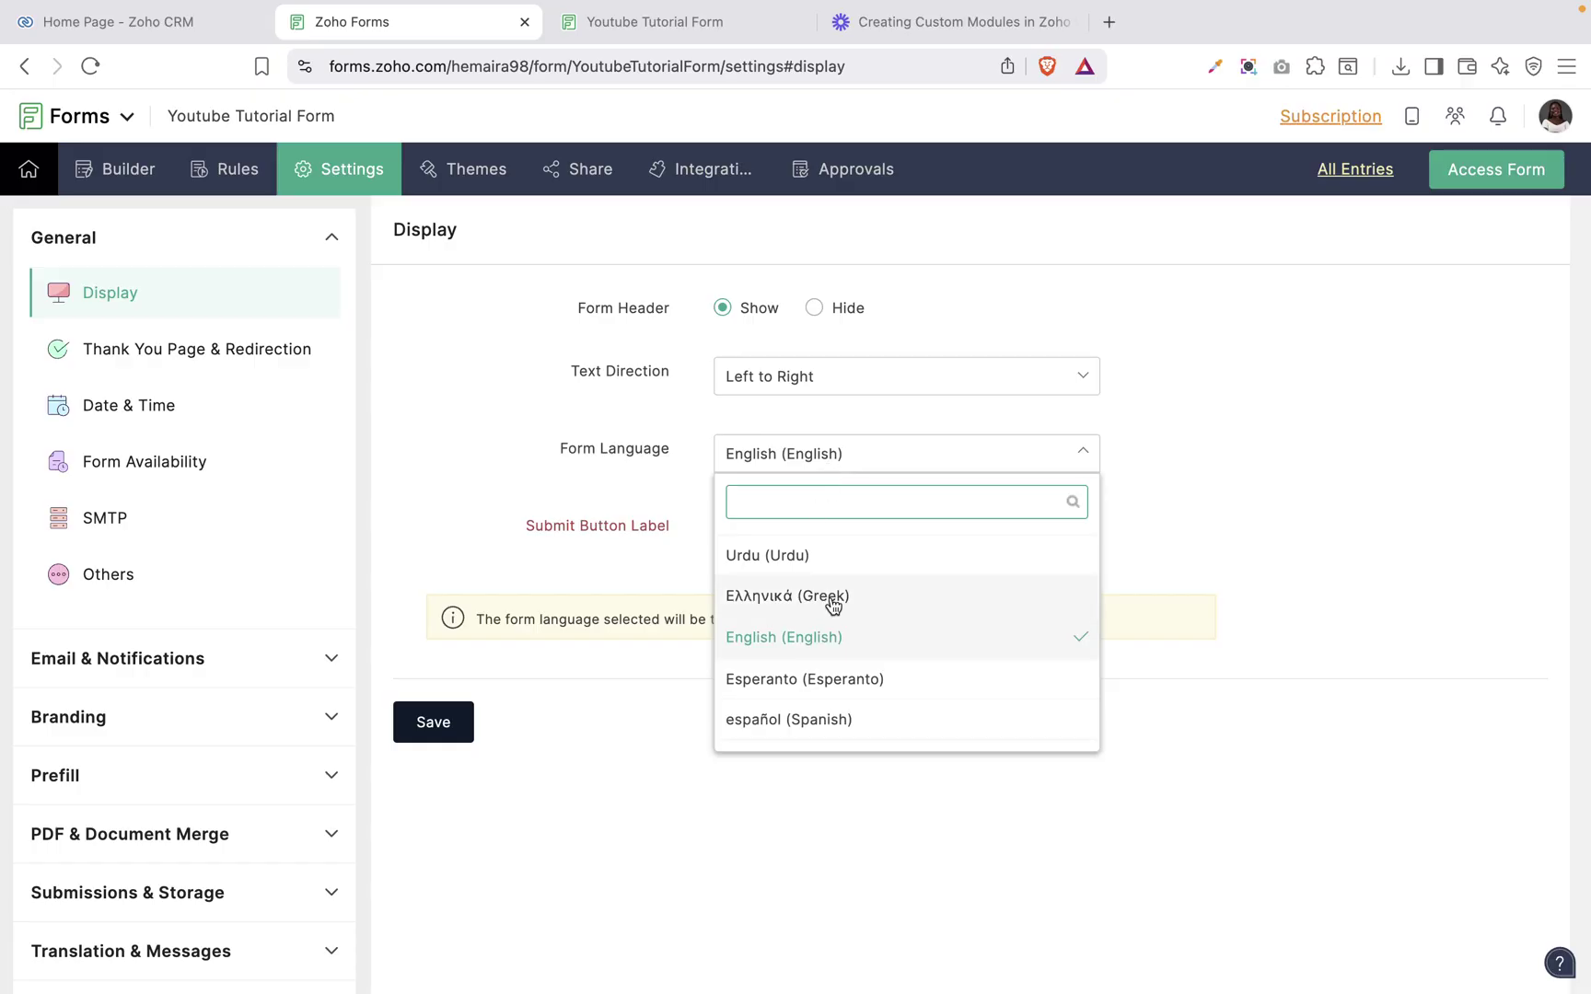
scroll(833, 603, "down", 10)
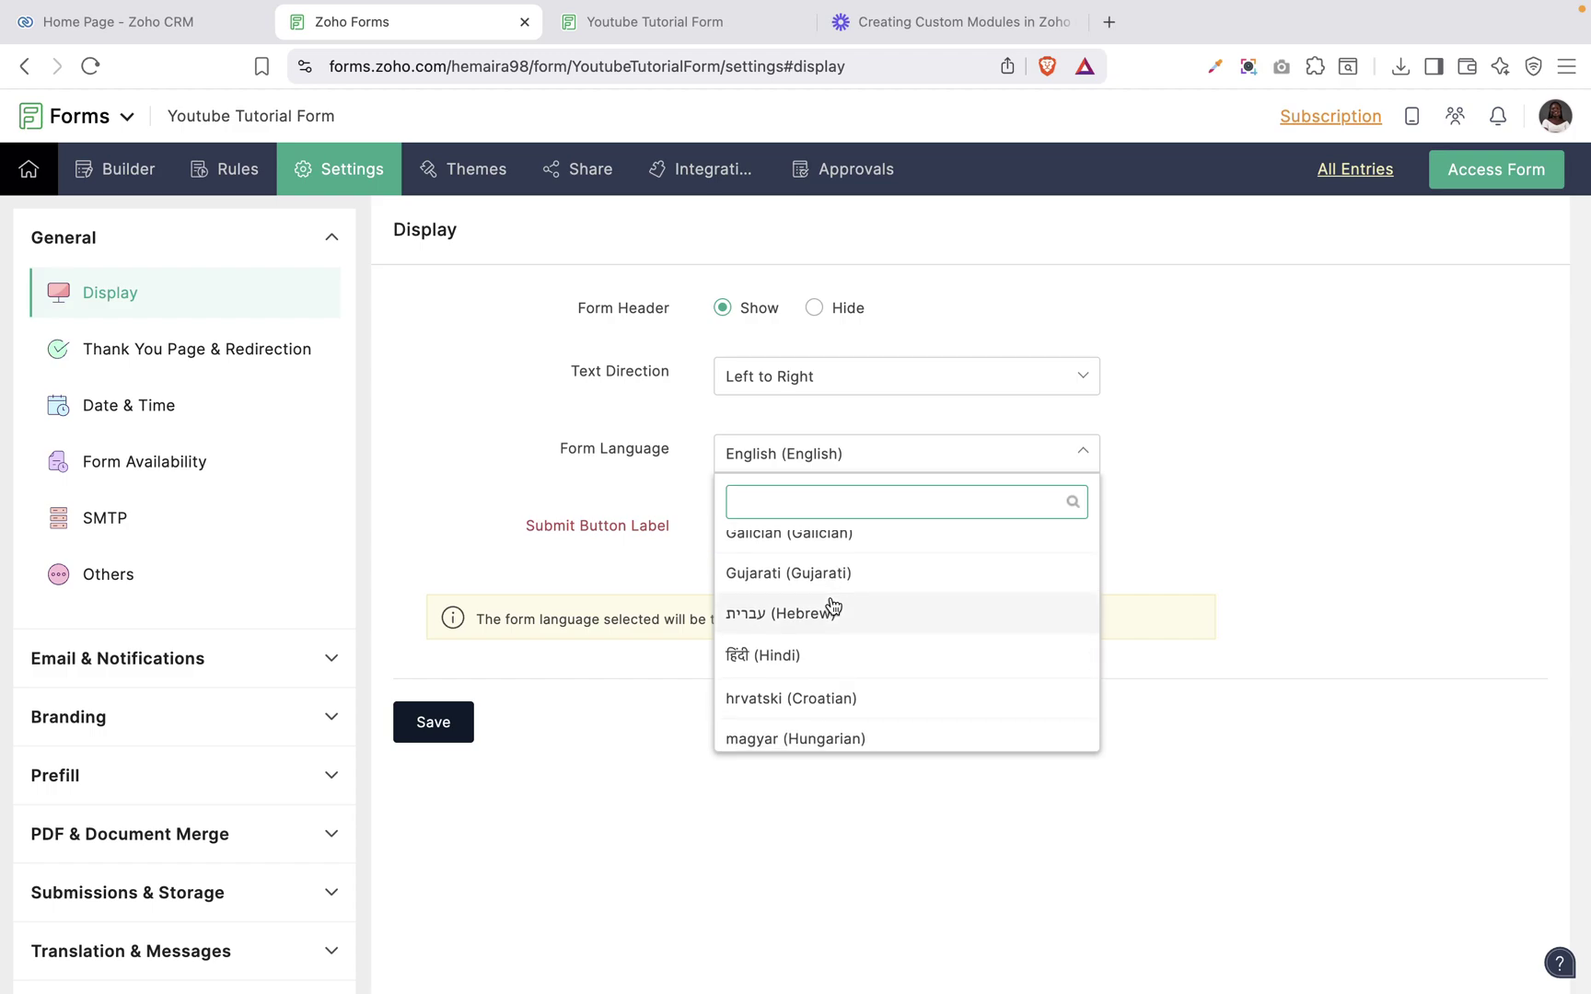
scroll(833, 604, "down", 3)
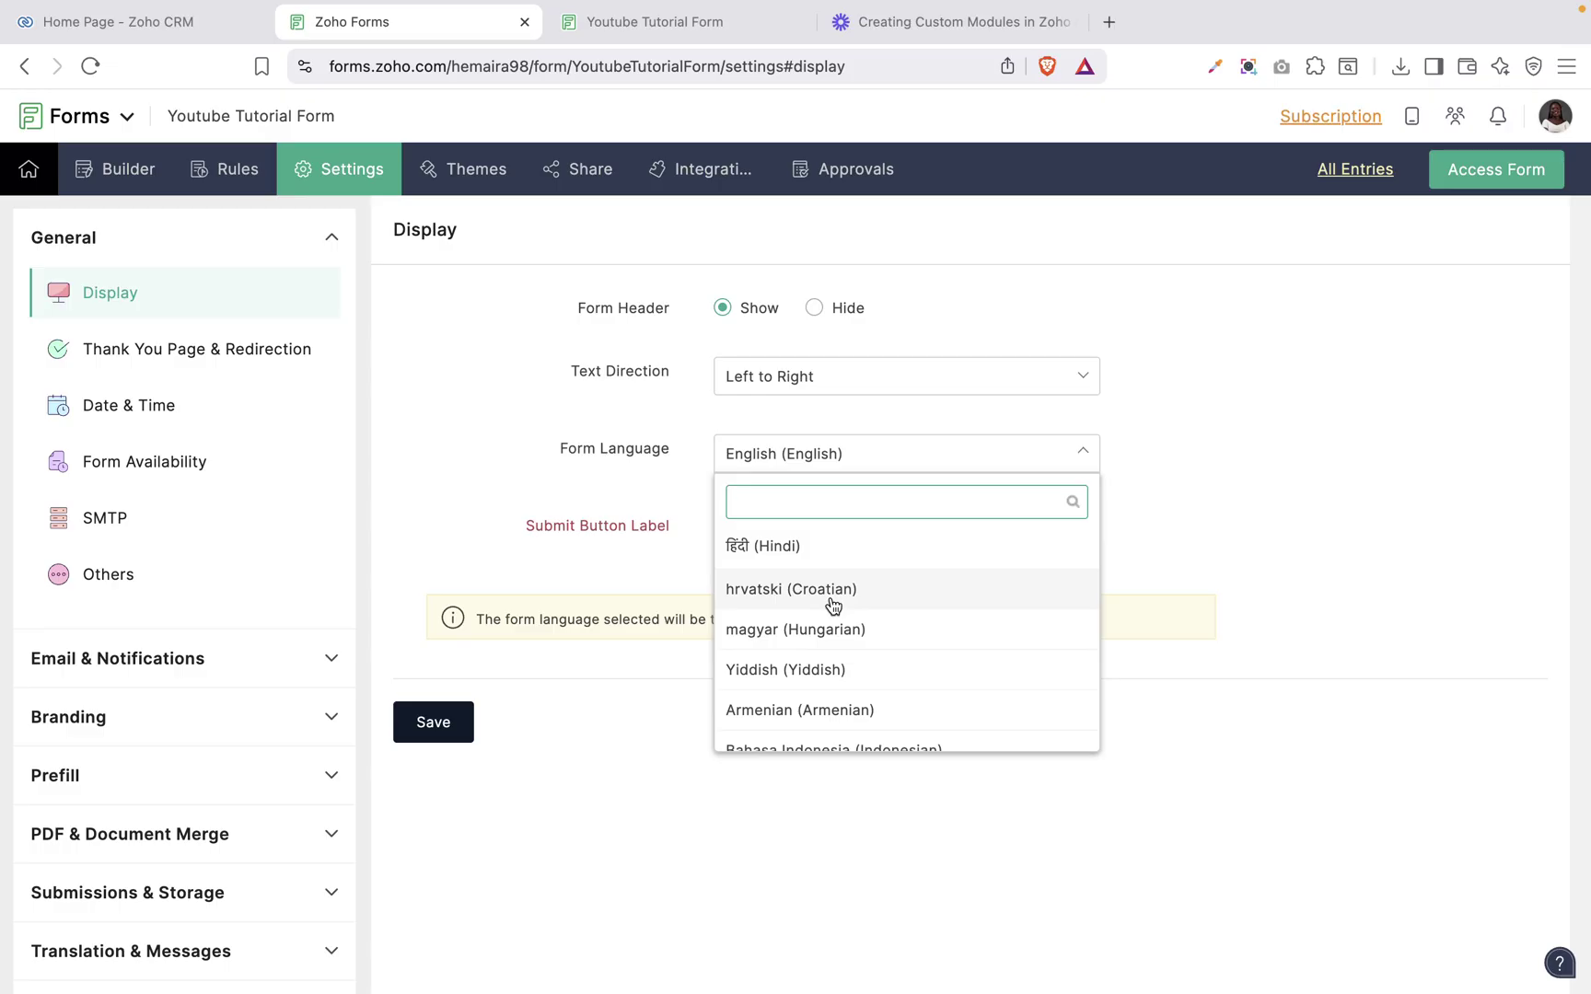
left_click(644, 496)
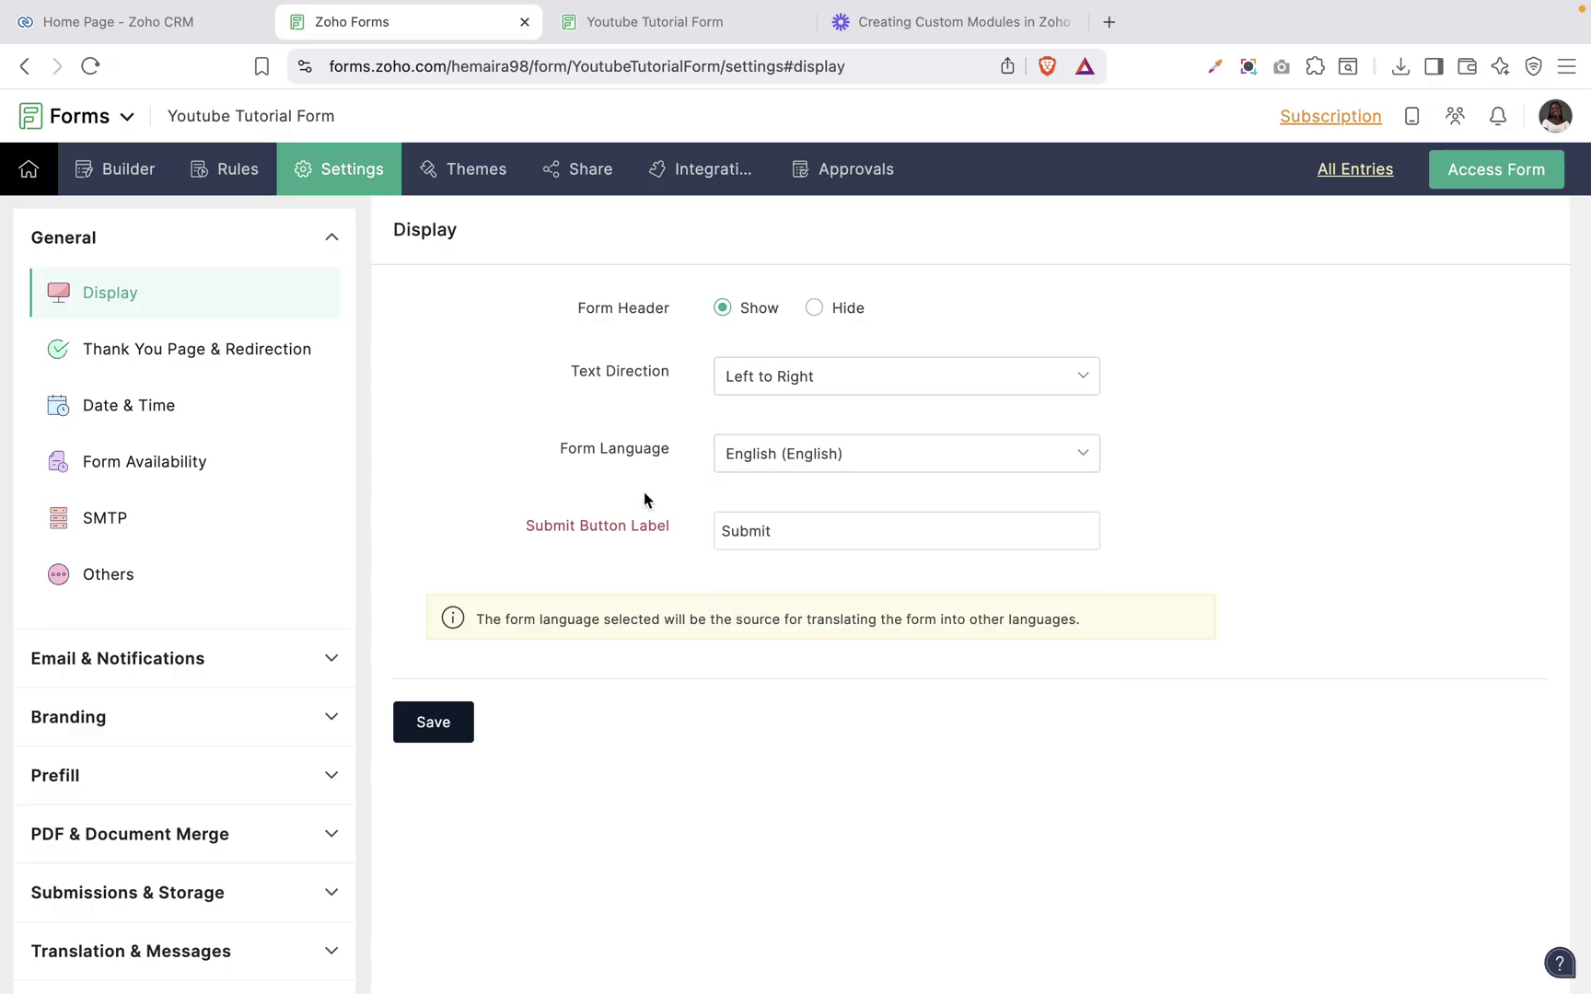
Step: Set the submit button label to "Sign Up" and save the display settings
left_click(794, 535)
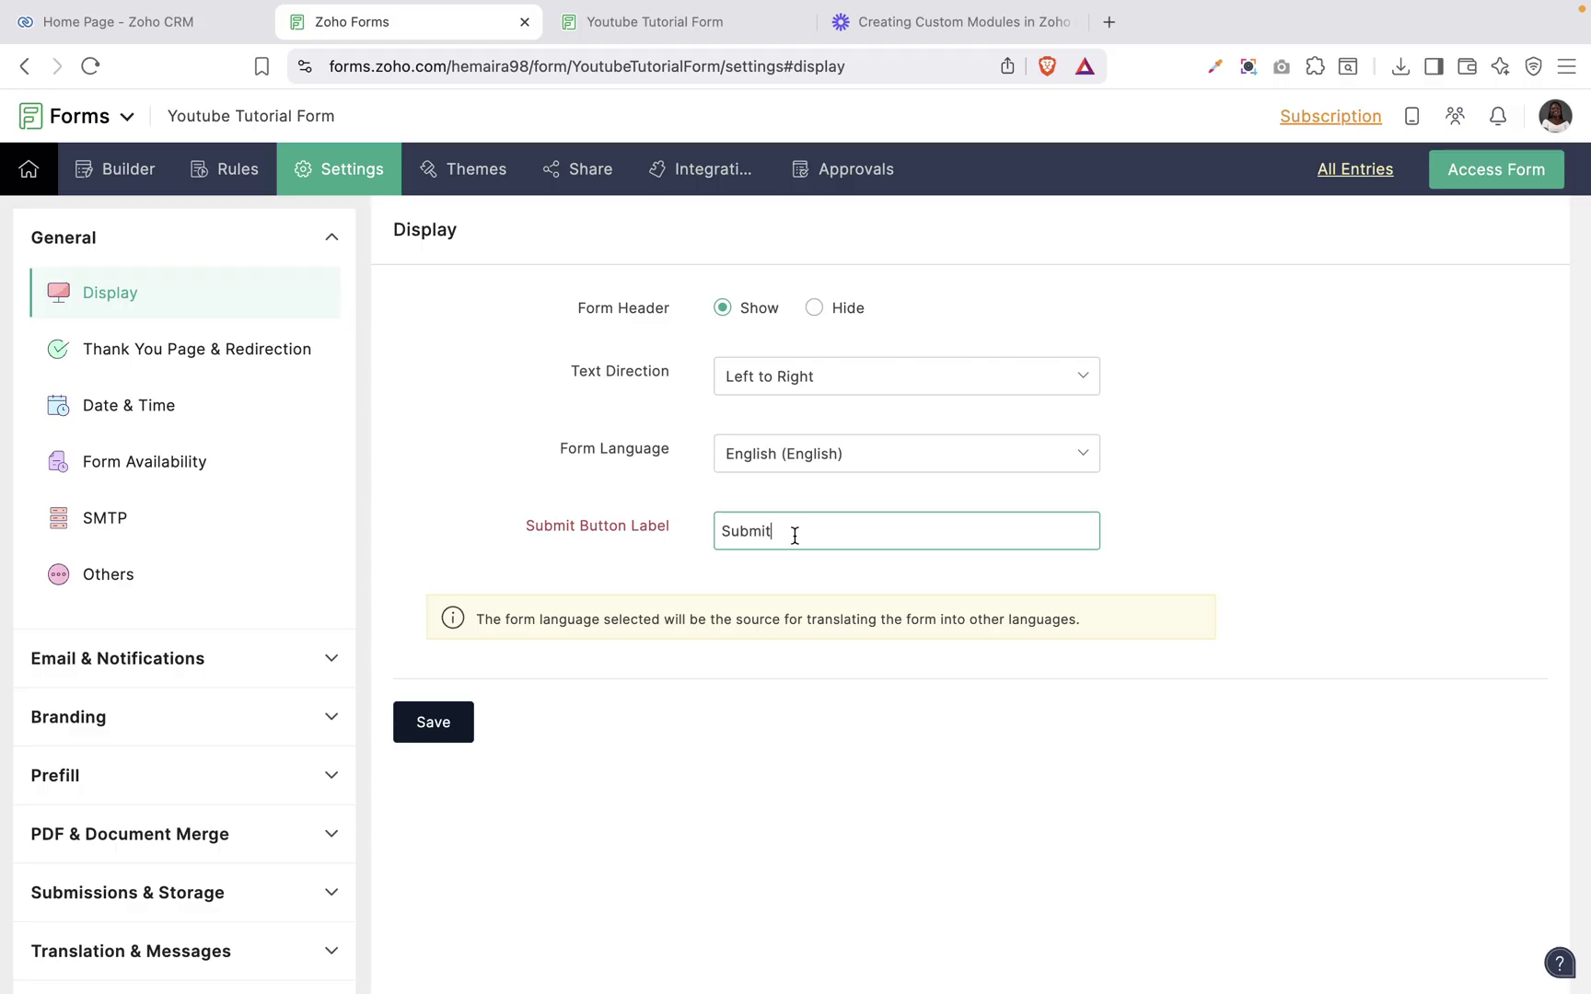
key("super+a")
type("Sign Up")
left_click(433, 720)
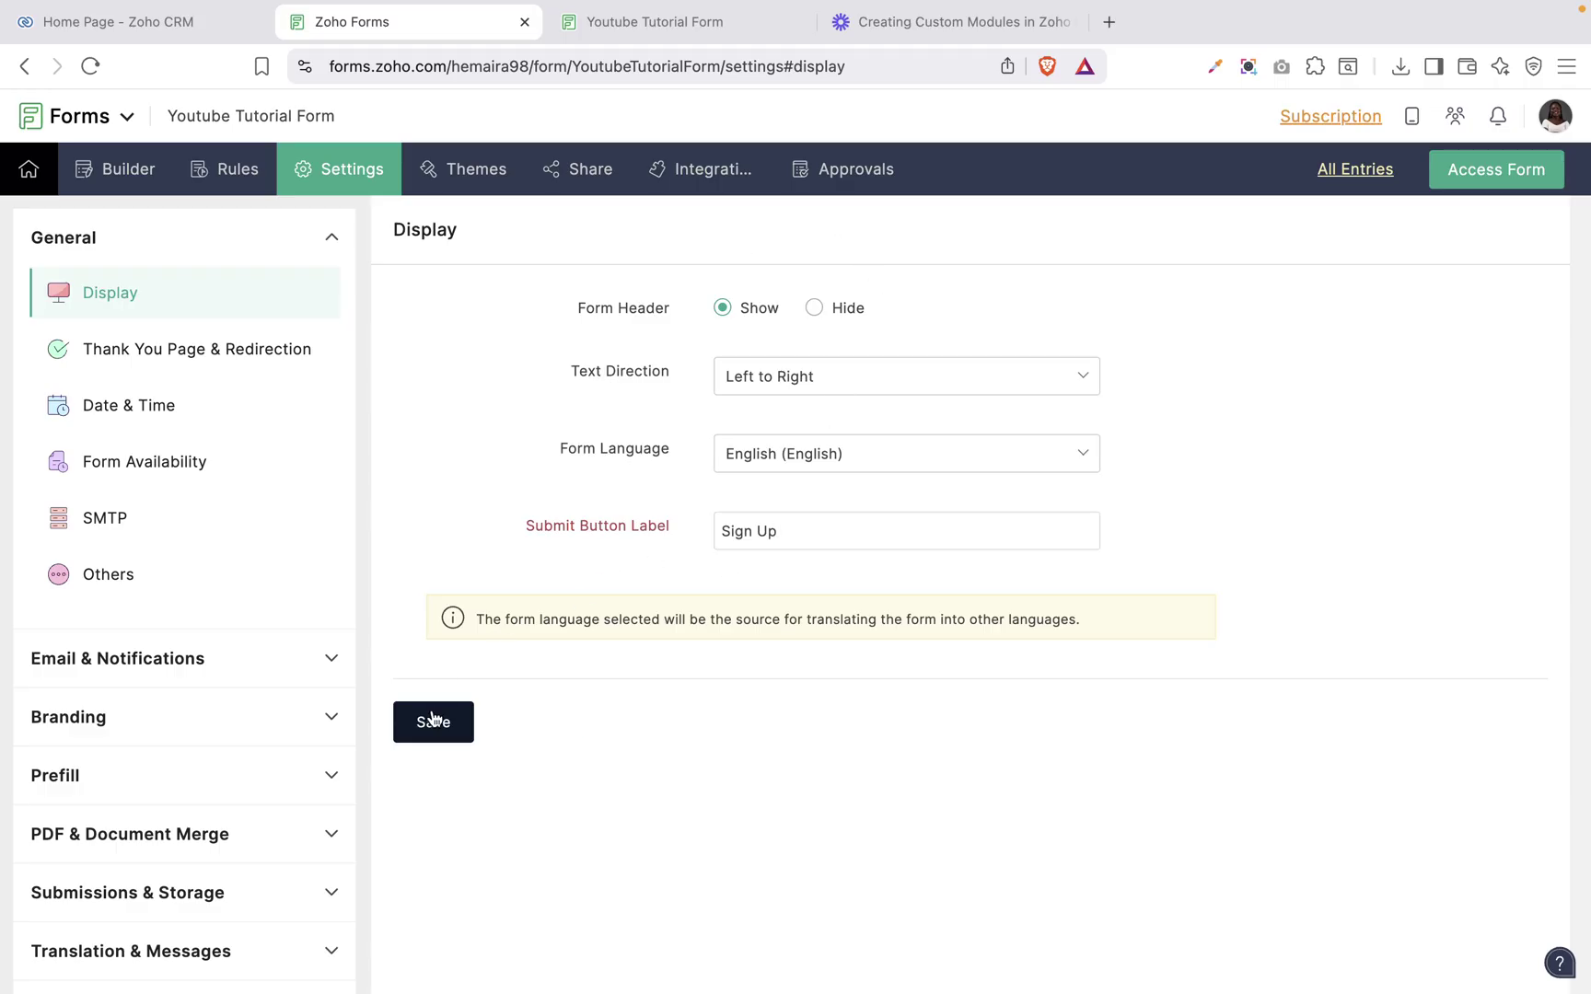
Step: Open the Thank You Page & Redirection settings and look at the options for redirecting respondents to a website
left_click(216, 355)
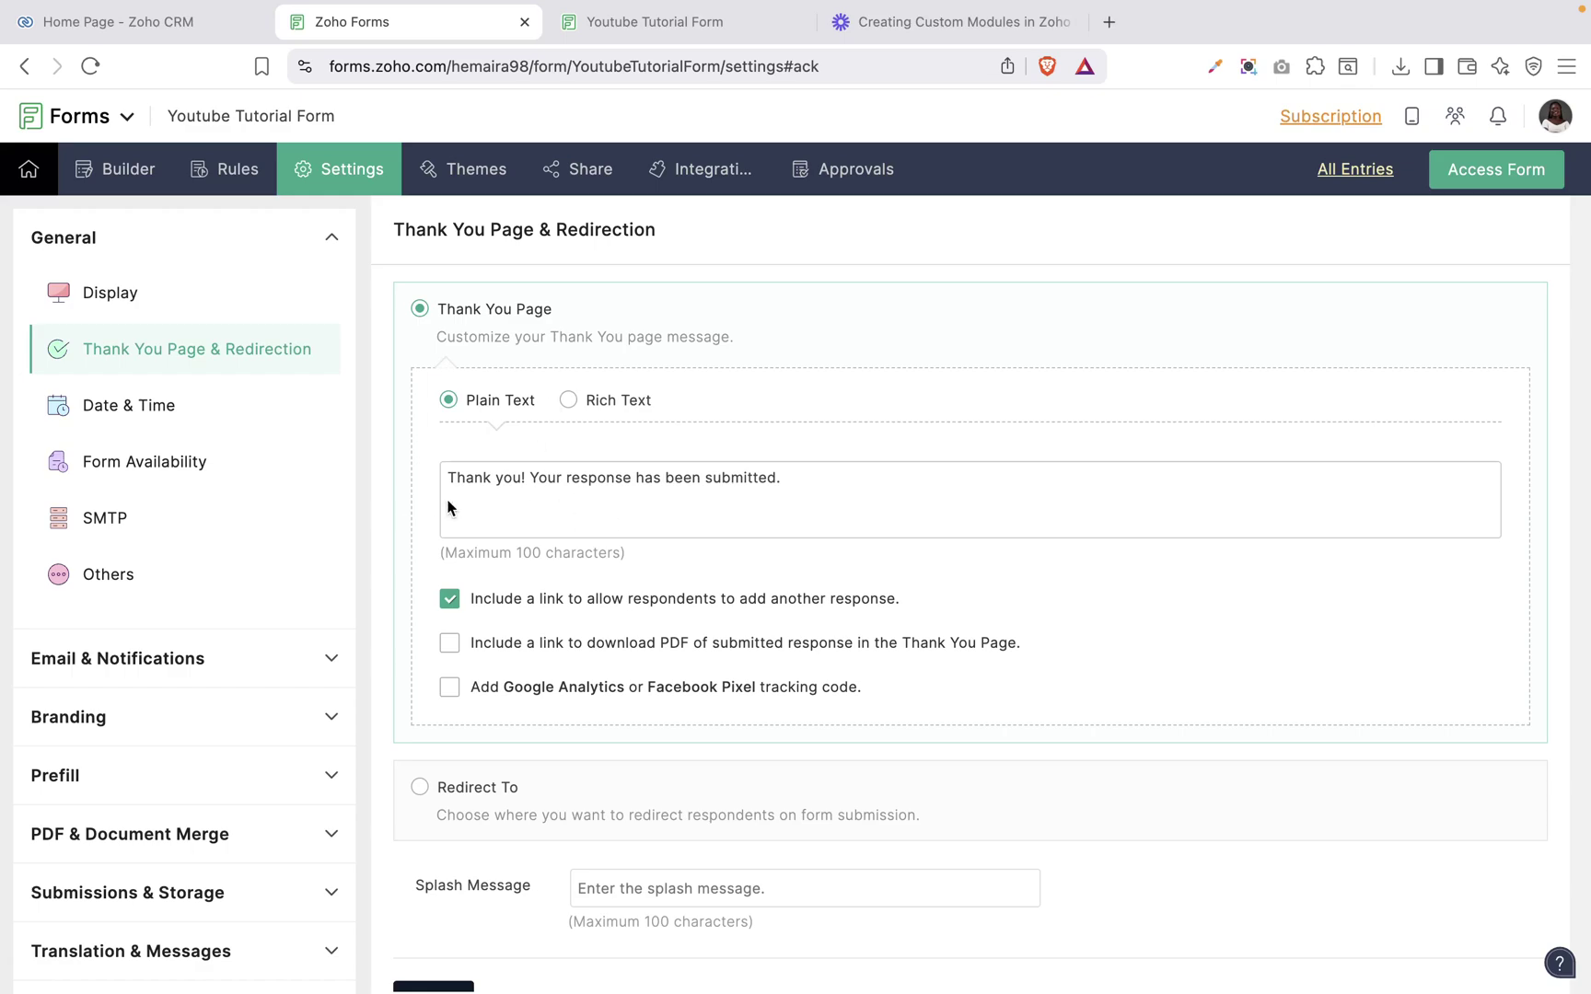
scroll(557, 485, "down", 1)
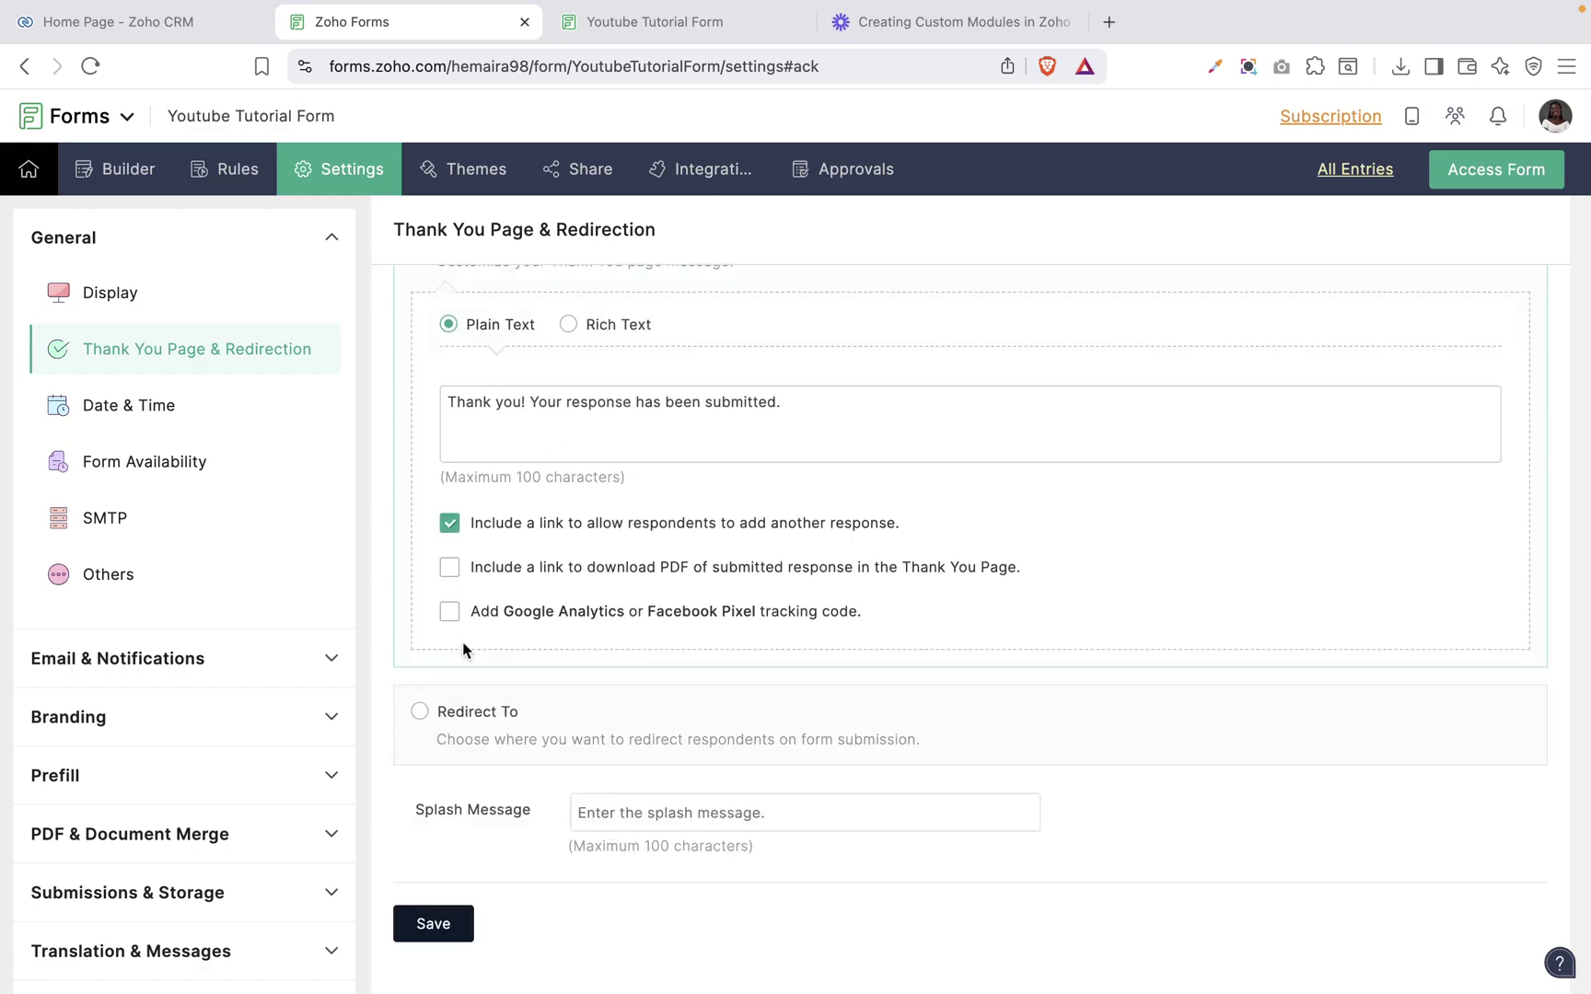
left_click(419, 713)
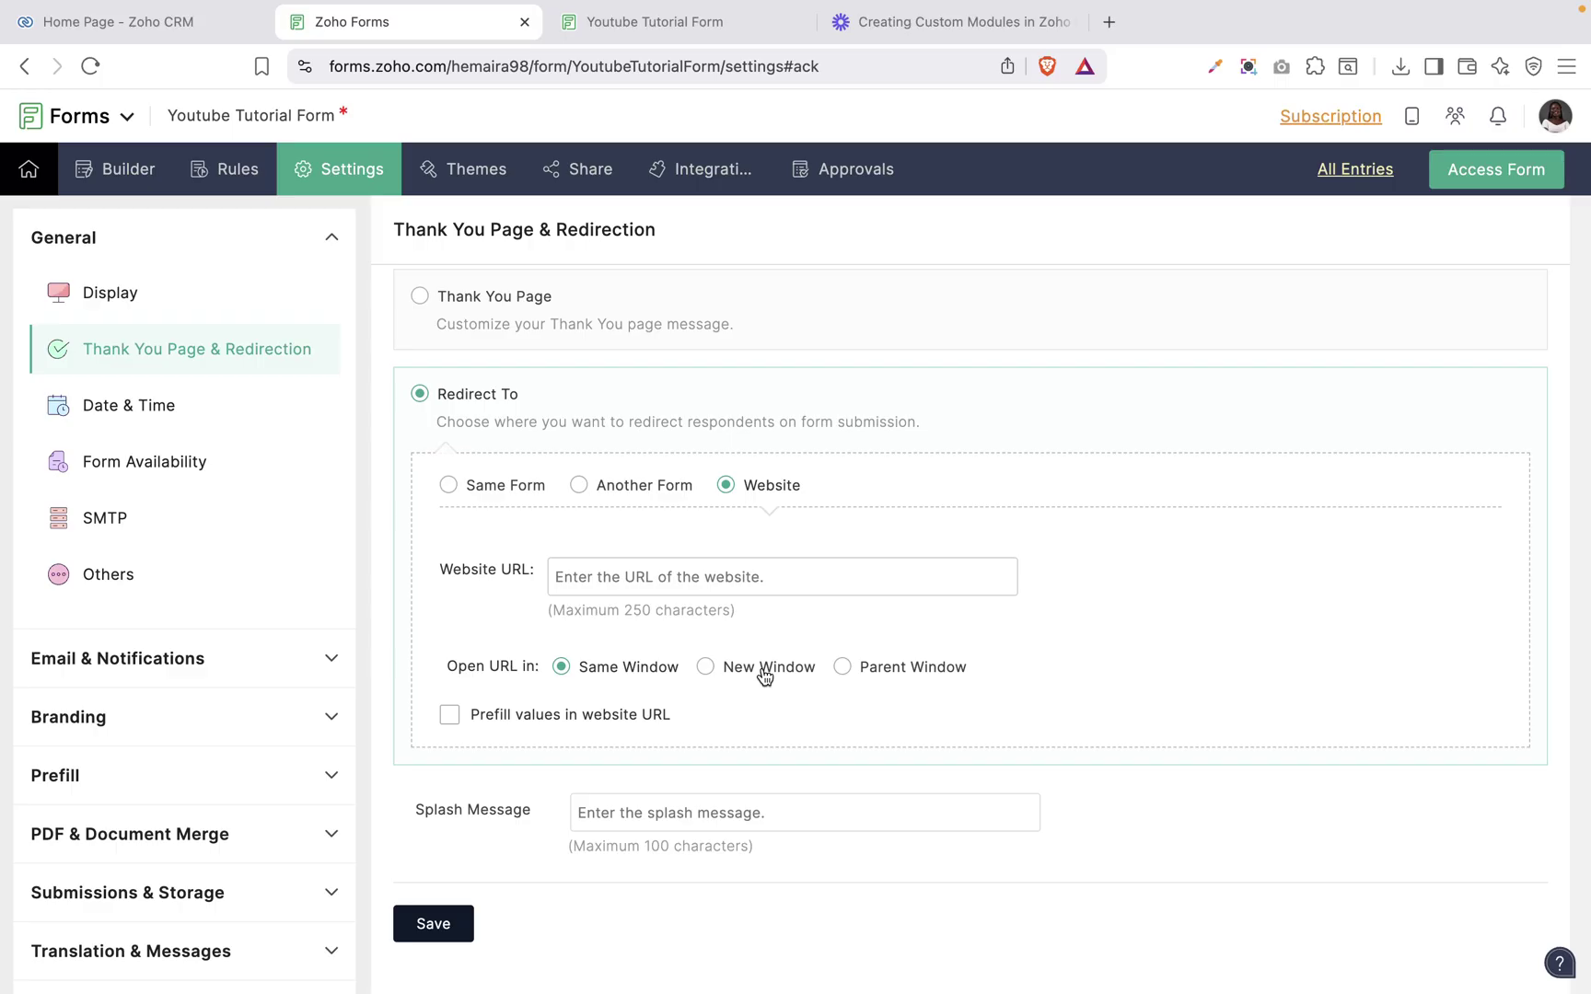
left_click(678, 578)
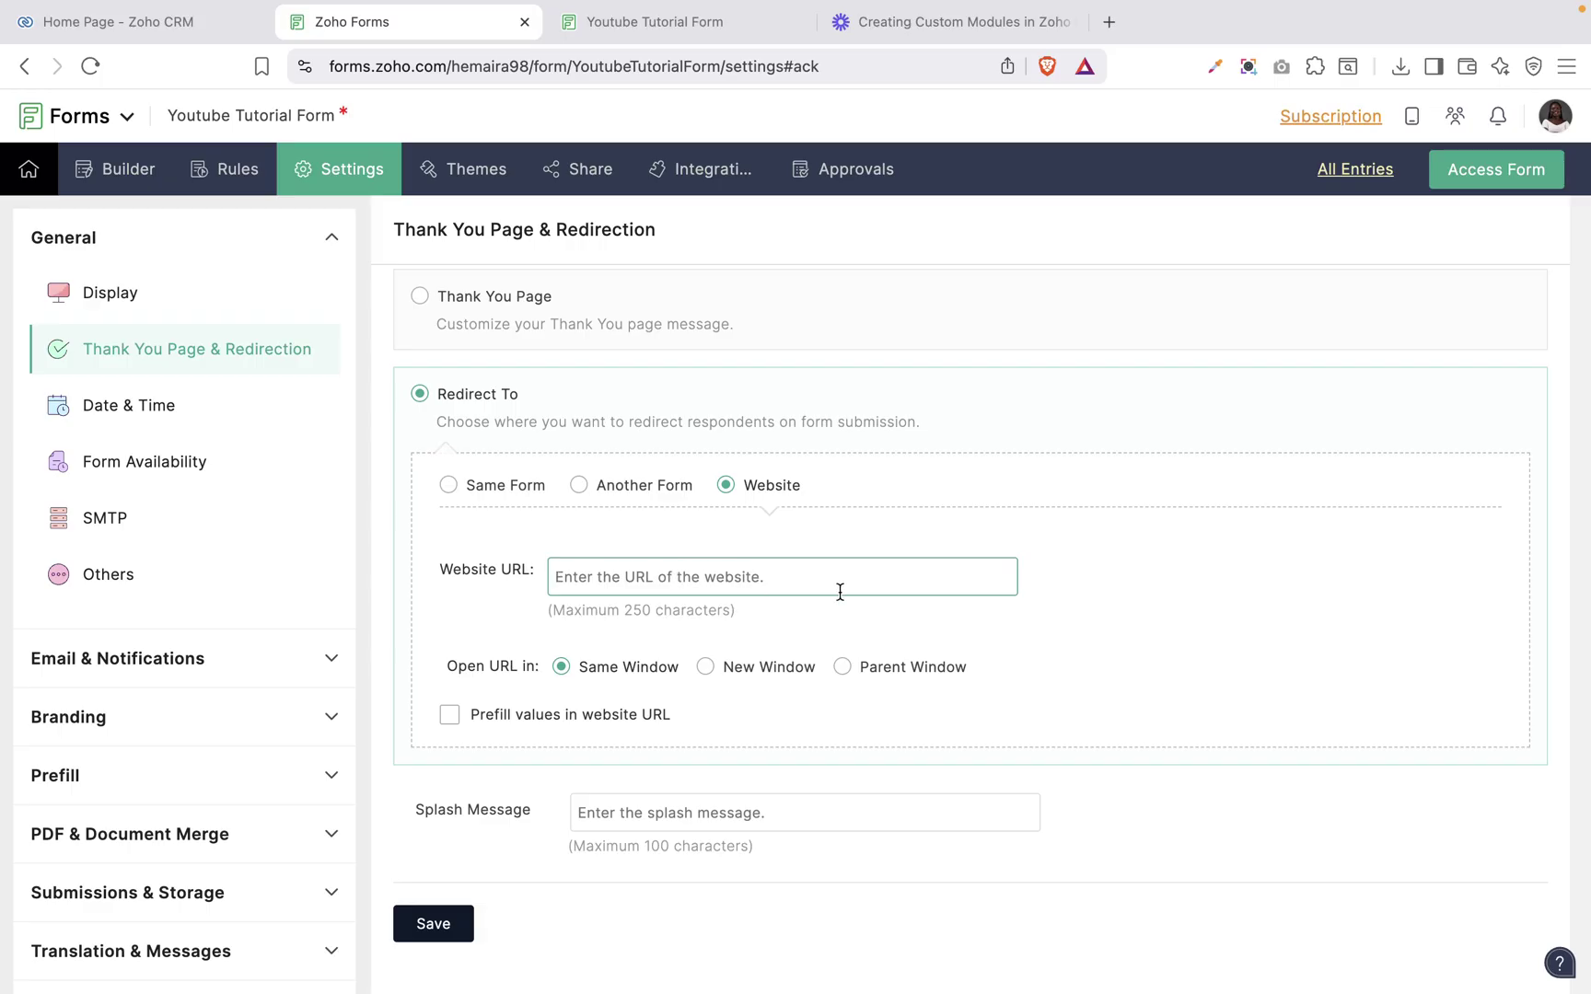
Step: Set the redirect target to another form and choose the "Ask me Anything" form
left_click(611, 486)
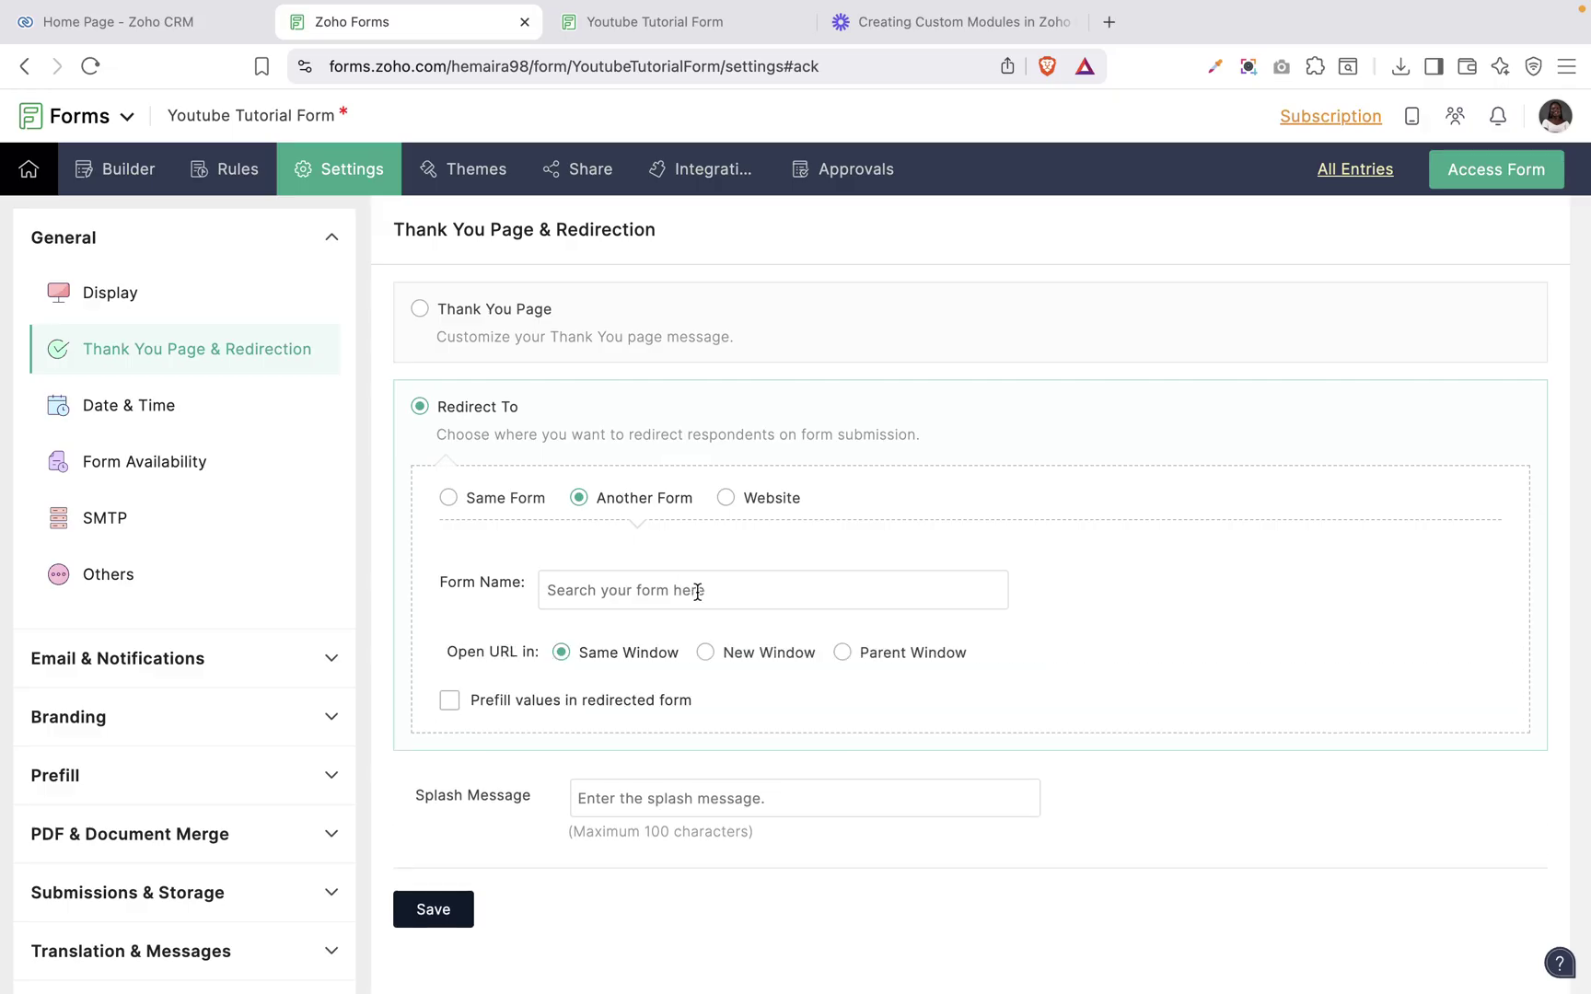
key("BackSpace")
type("y")
scroll(751, 677, "down", 1)
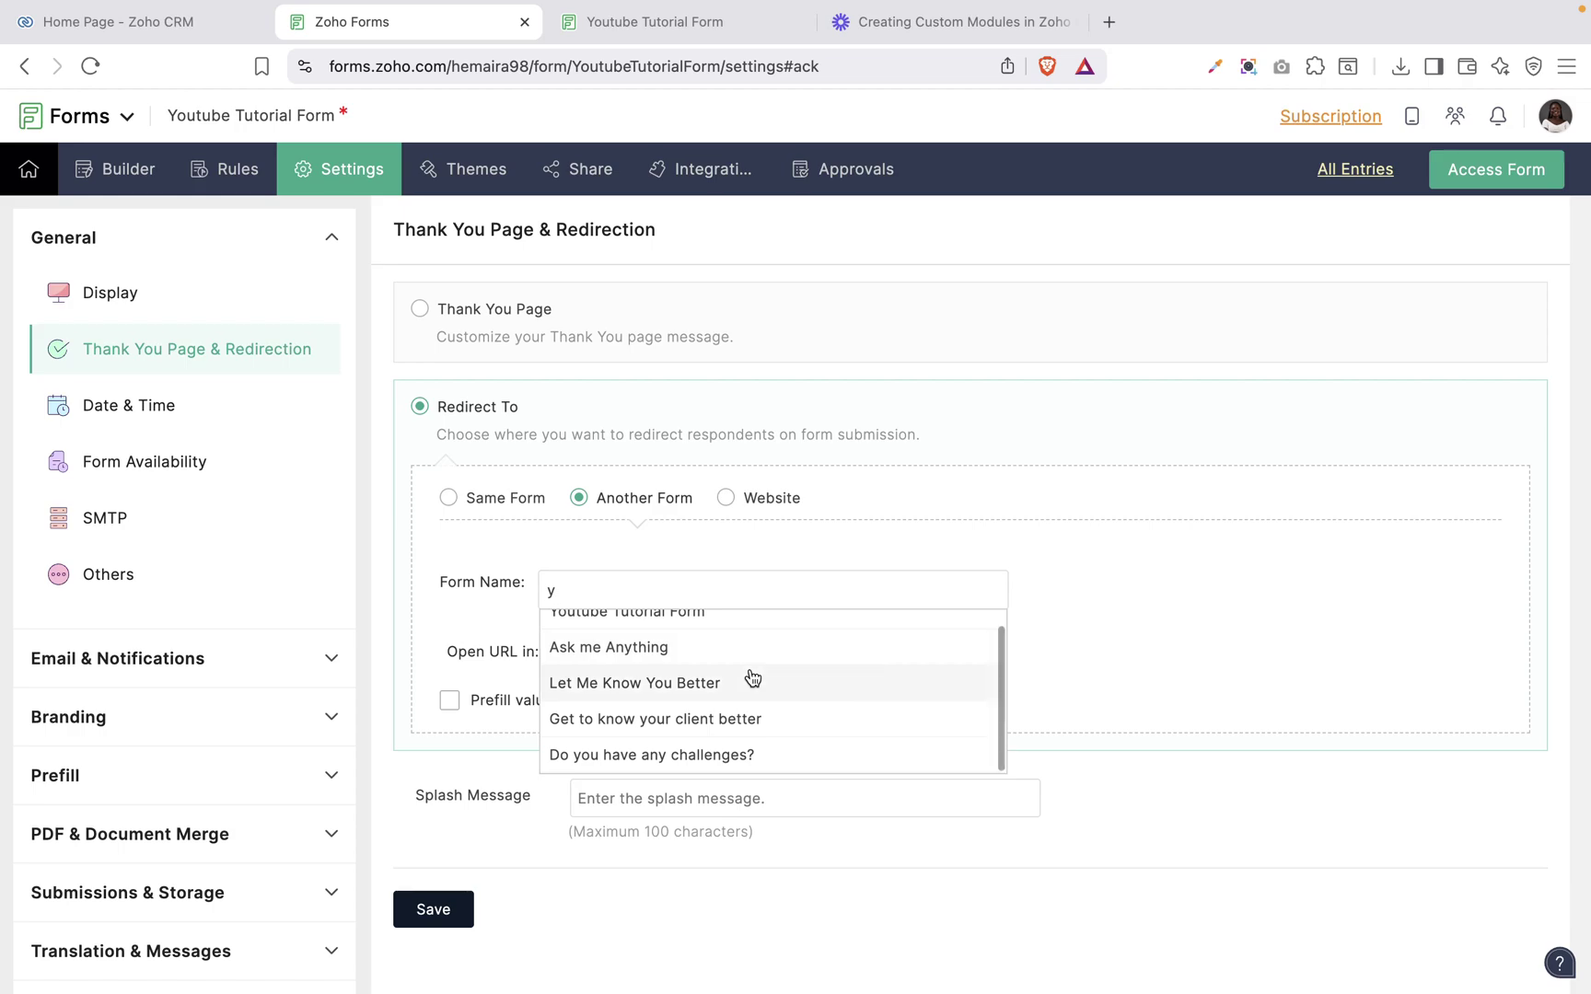
scroll(753, 679, "up", 1)
scroll(677, 752, "down", 1)
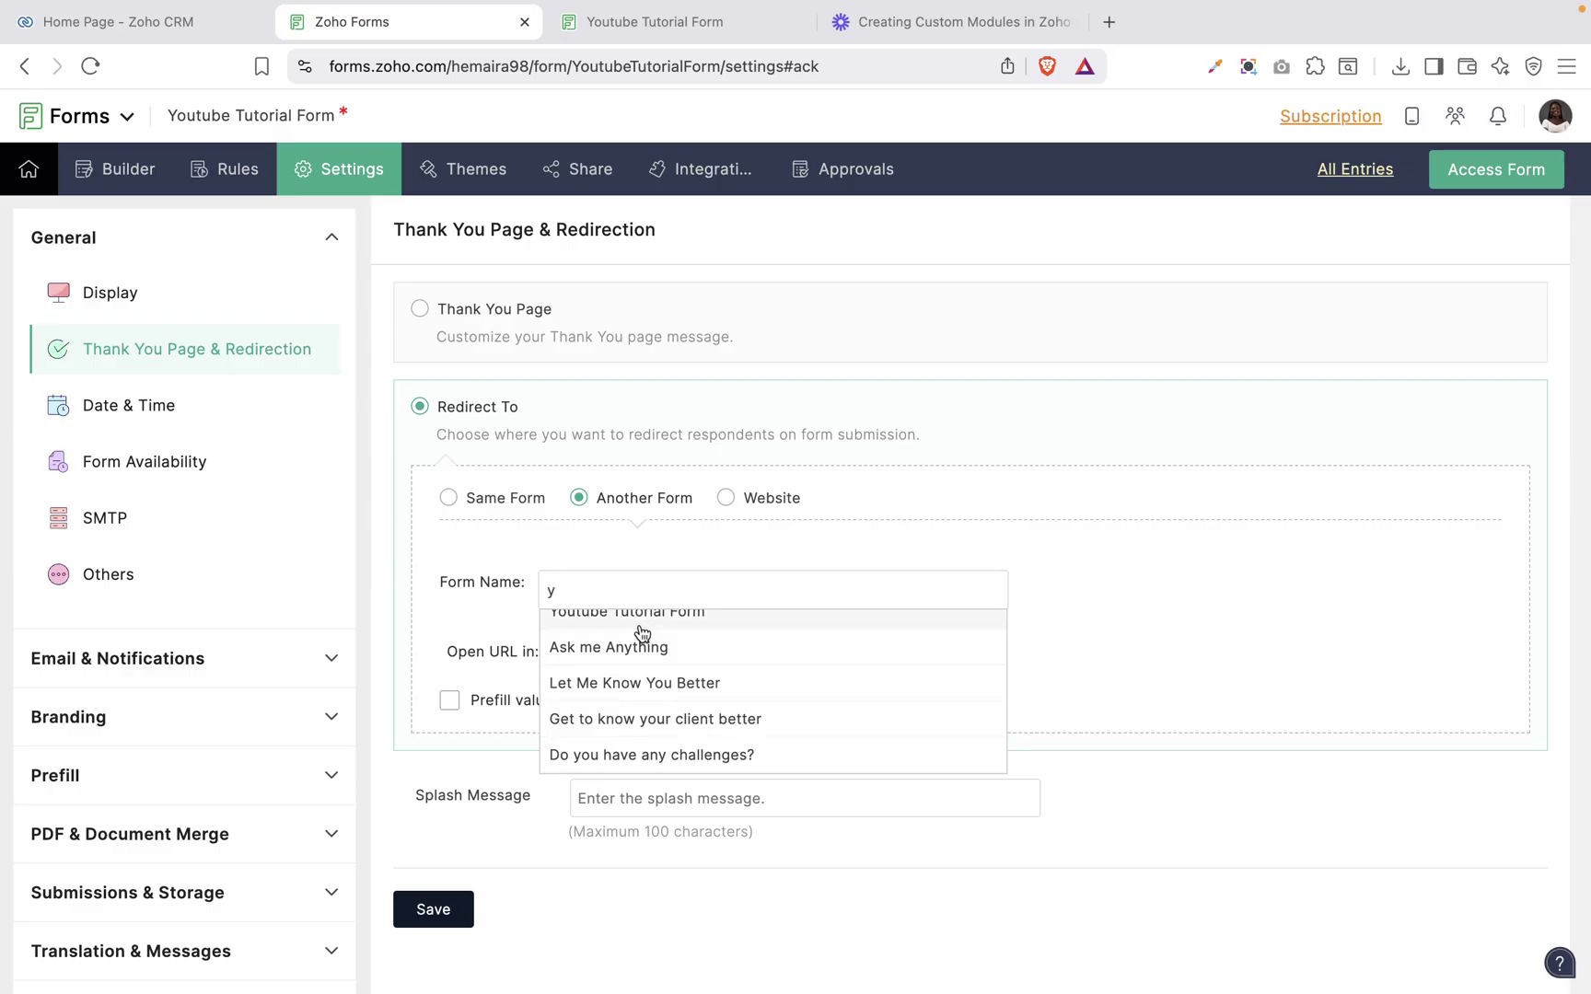
left_click(621, 654)
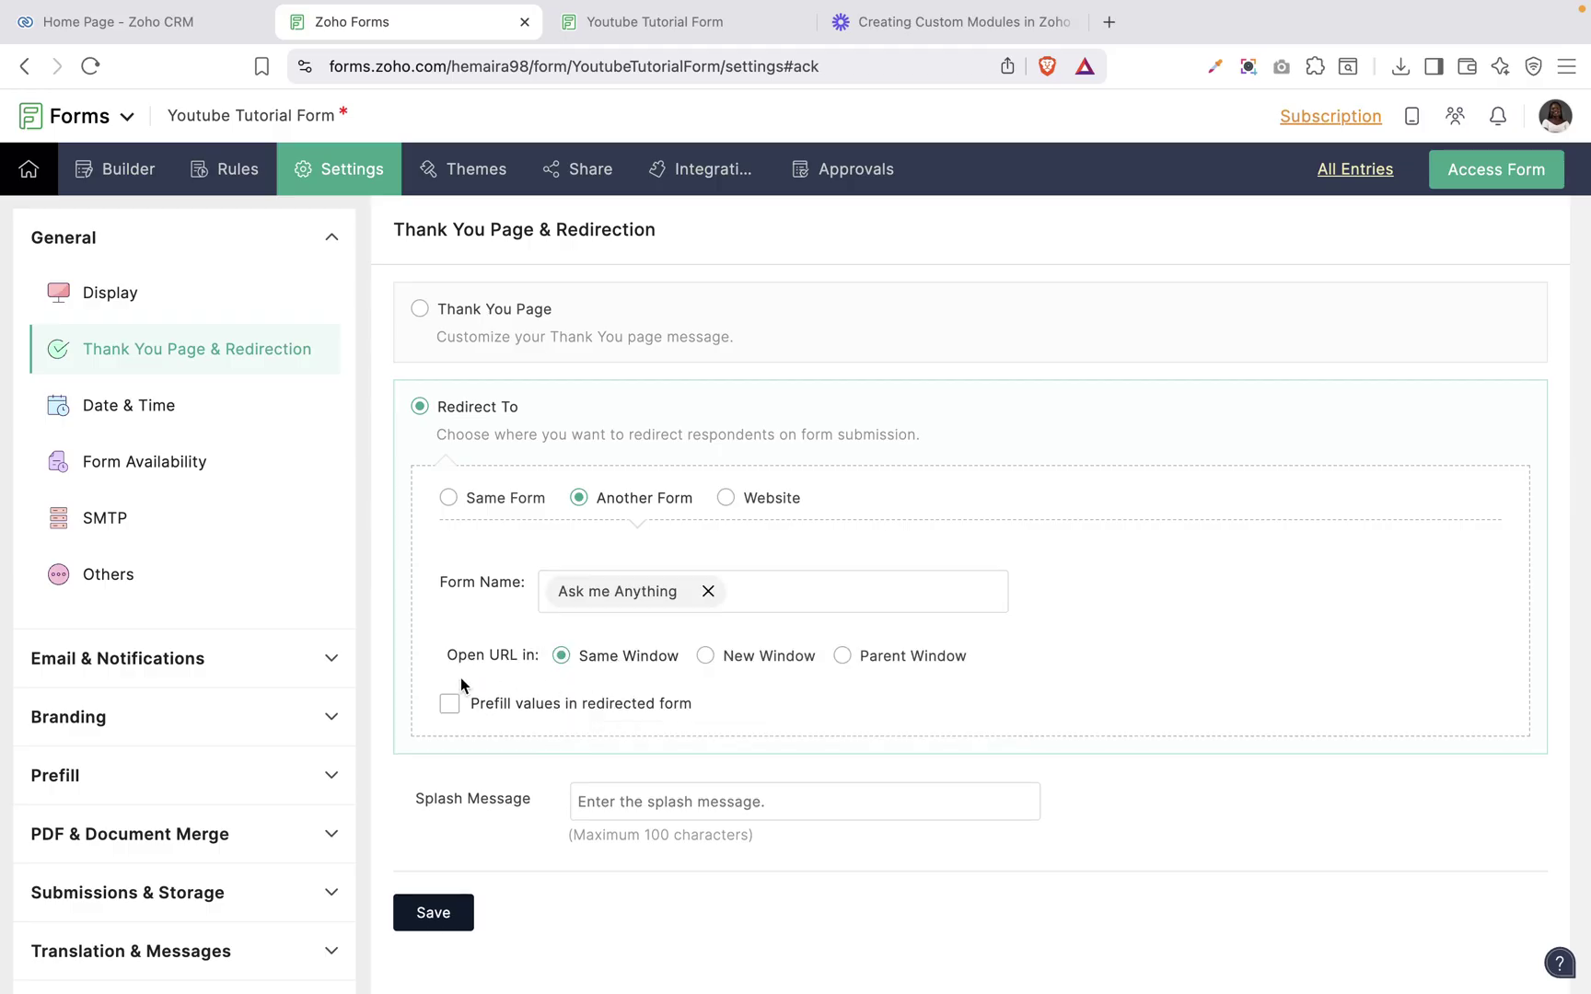
Step: Look at the same-form redirect, return to the Thank You Page option and switch its message to rich text
left_click(498, 498)
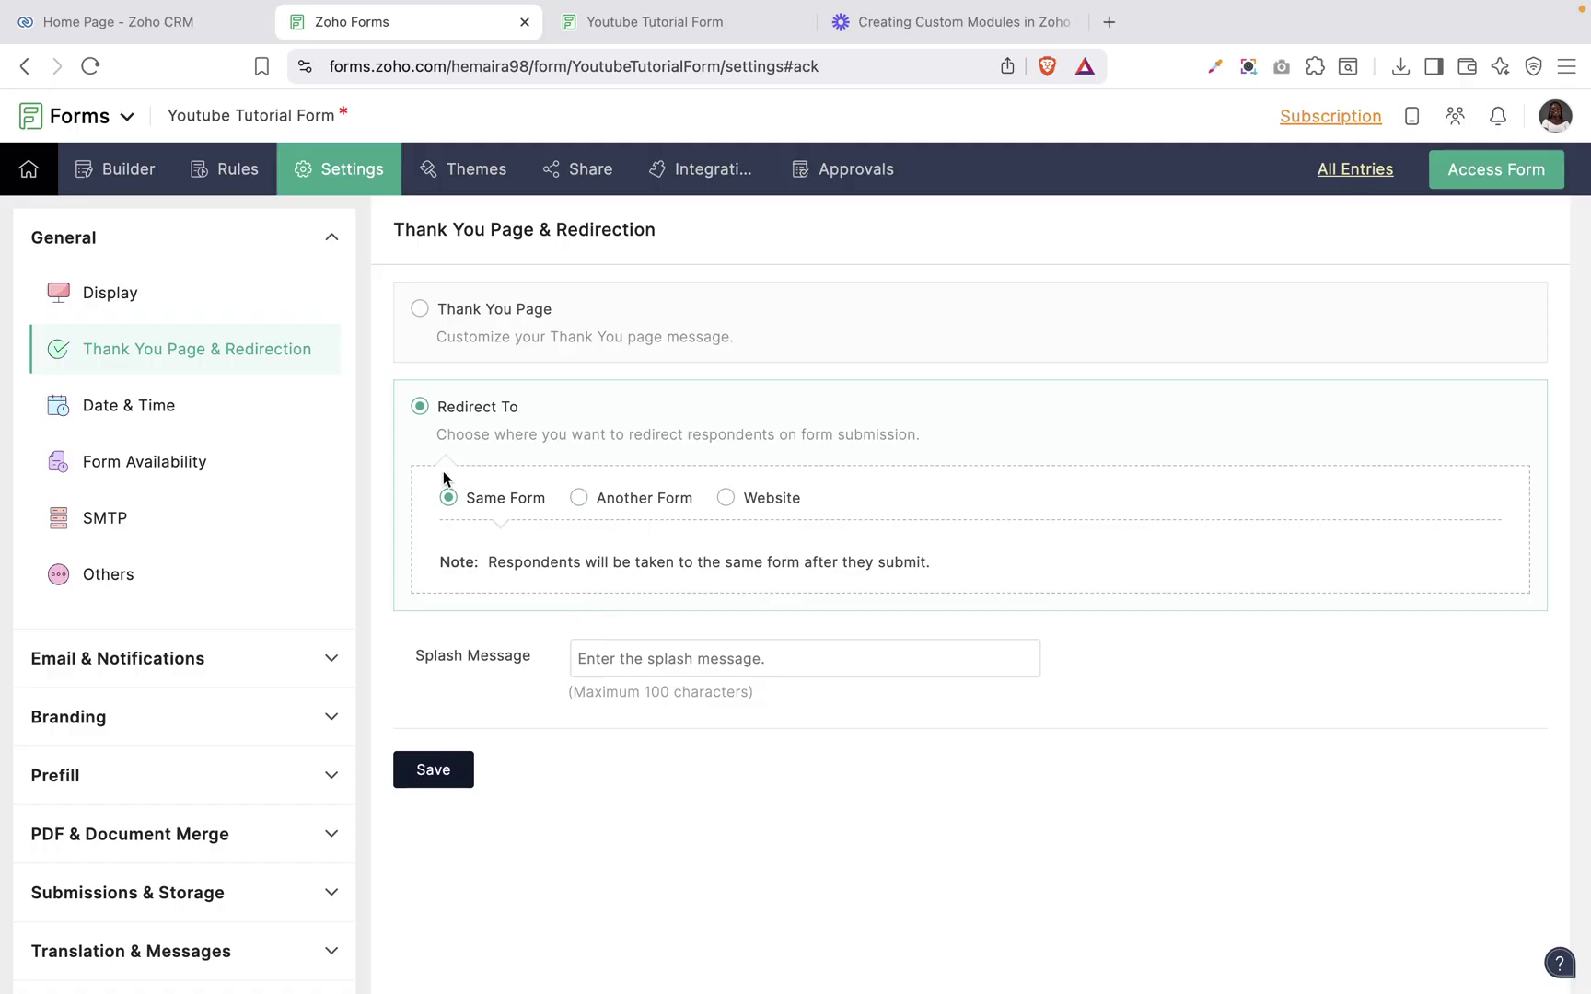
left_click(430, 315)
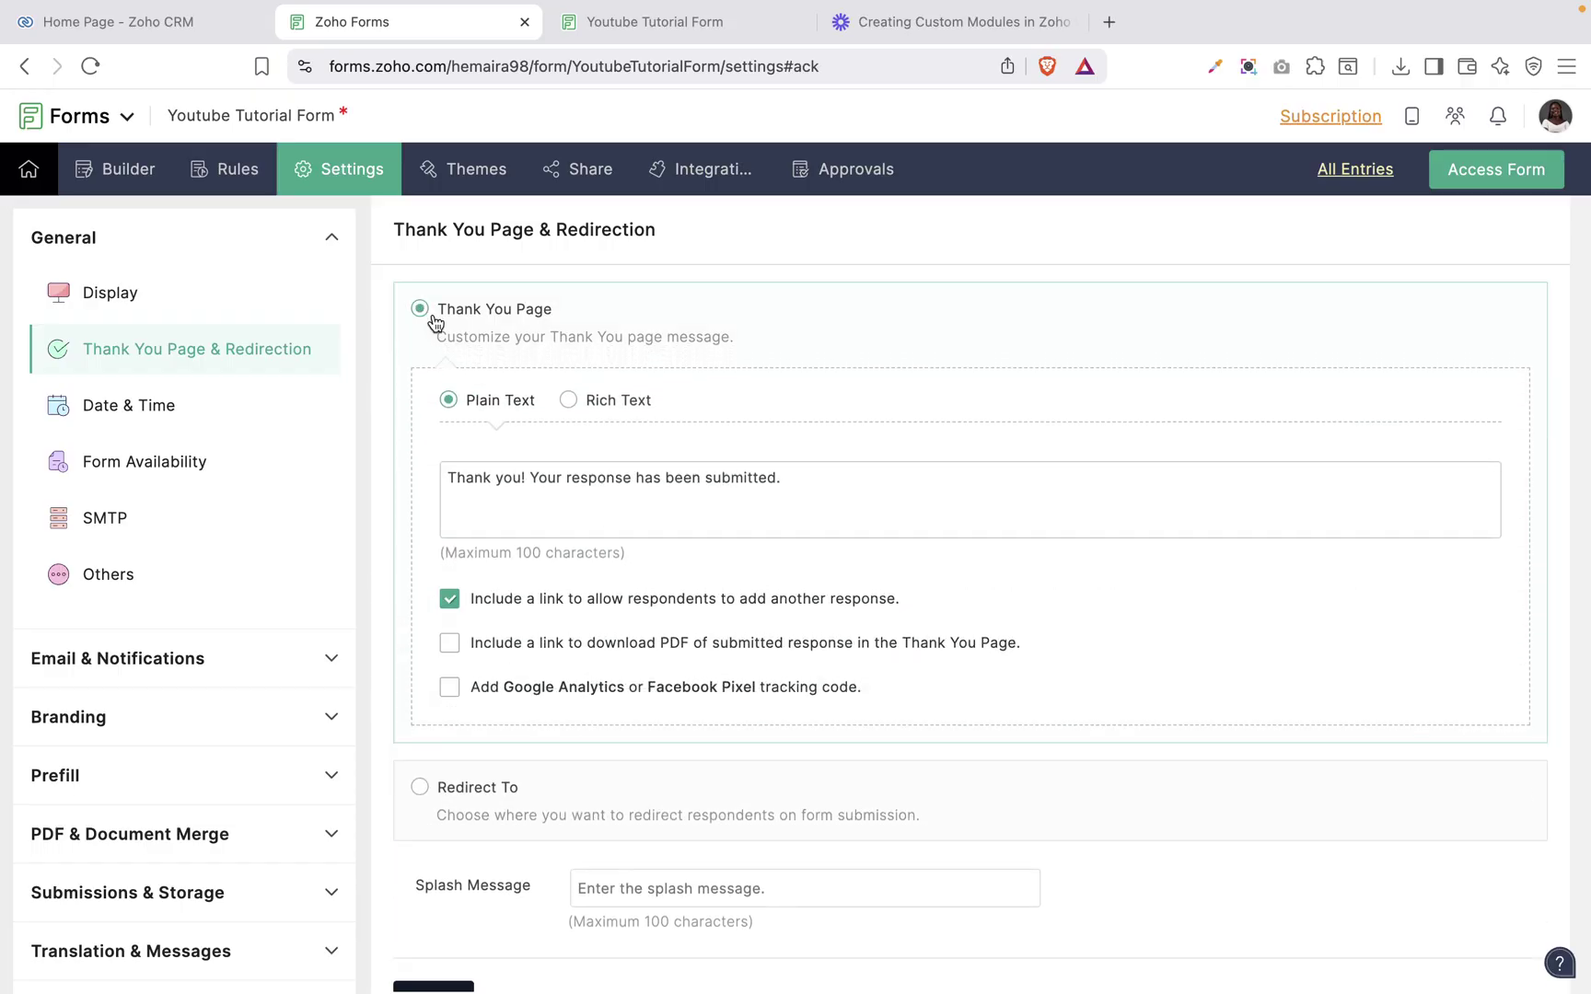
left_click(570, 403)
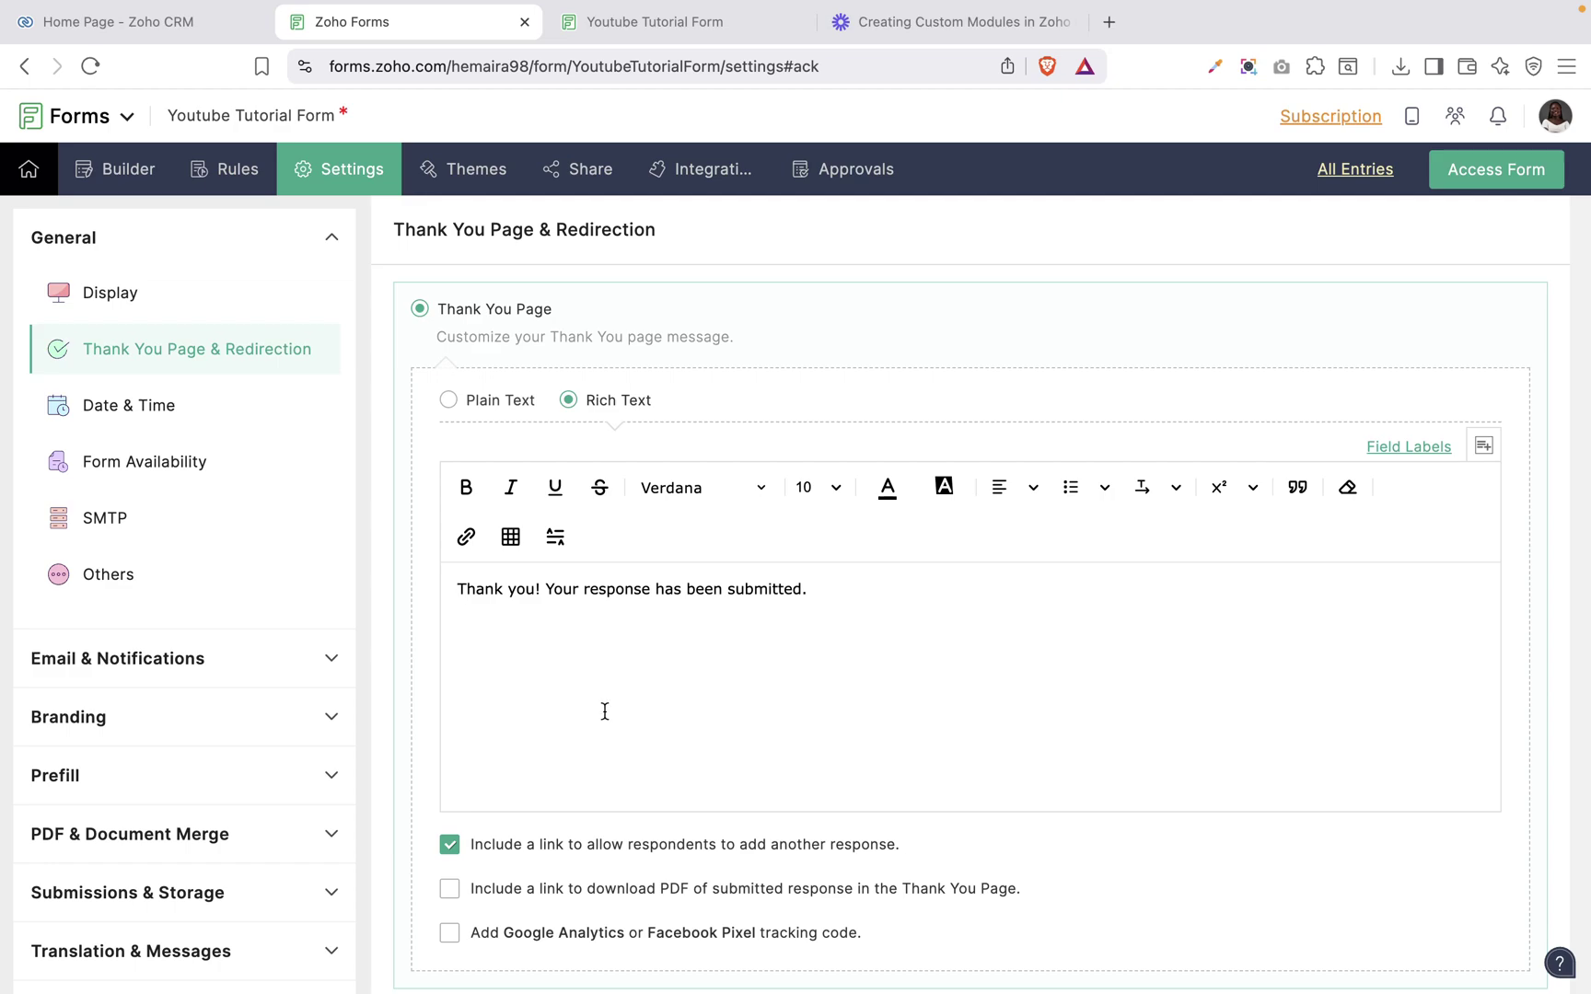
Step: Turn off the link for adding another response and include a link to download a PDF of the submitted response
scroll(621, 680, "down", 5)
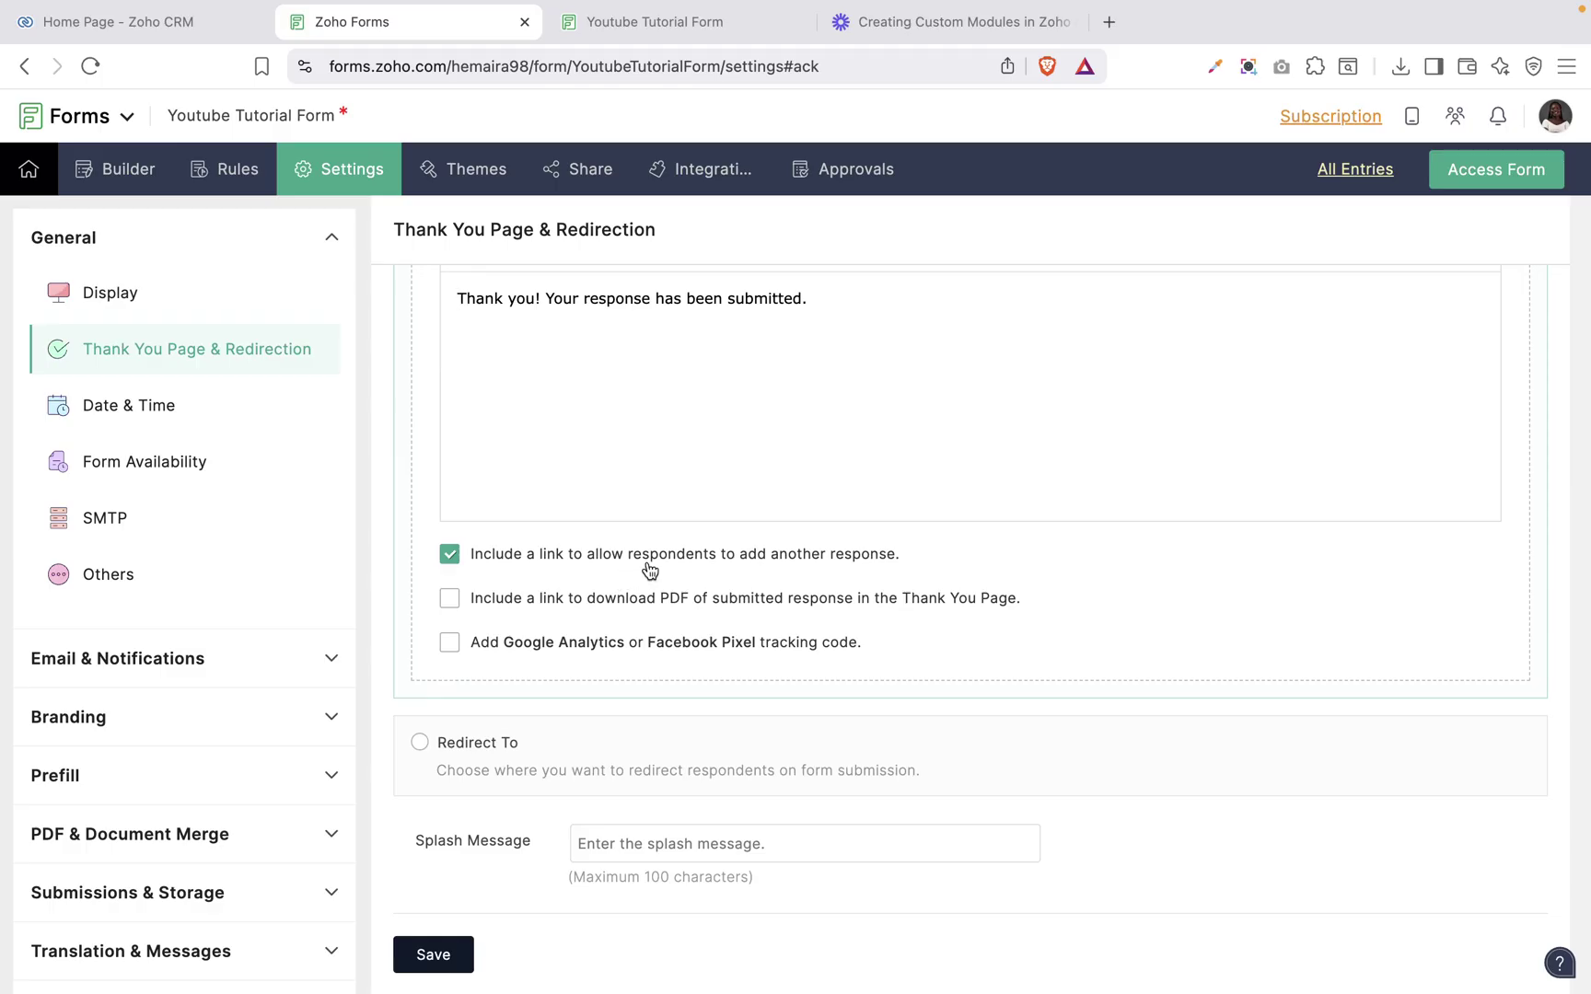
scroll(649, 570, "up", 1)
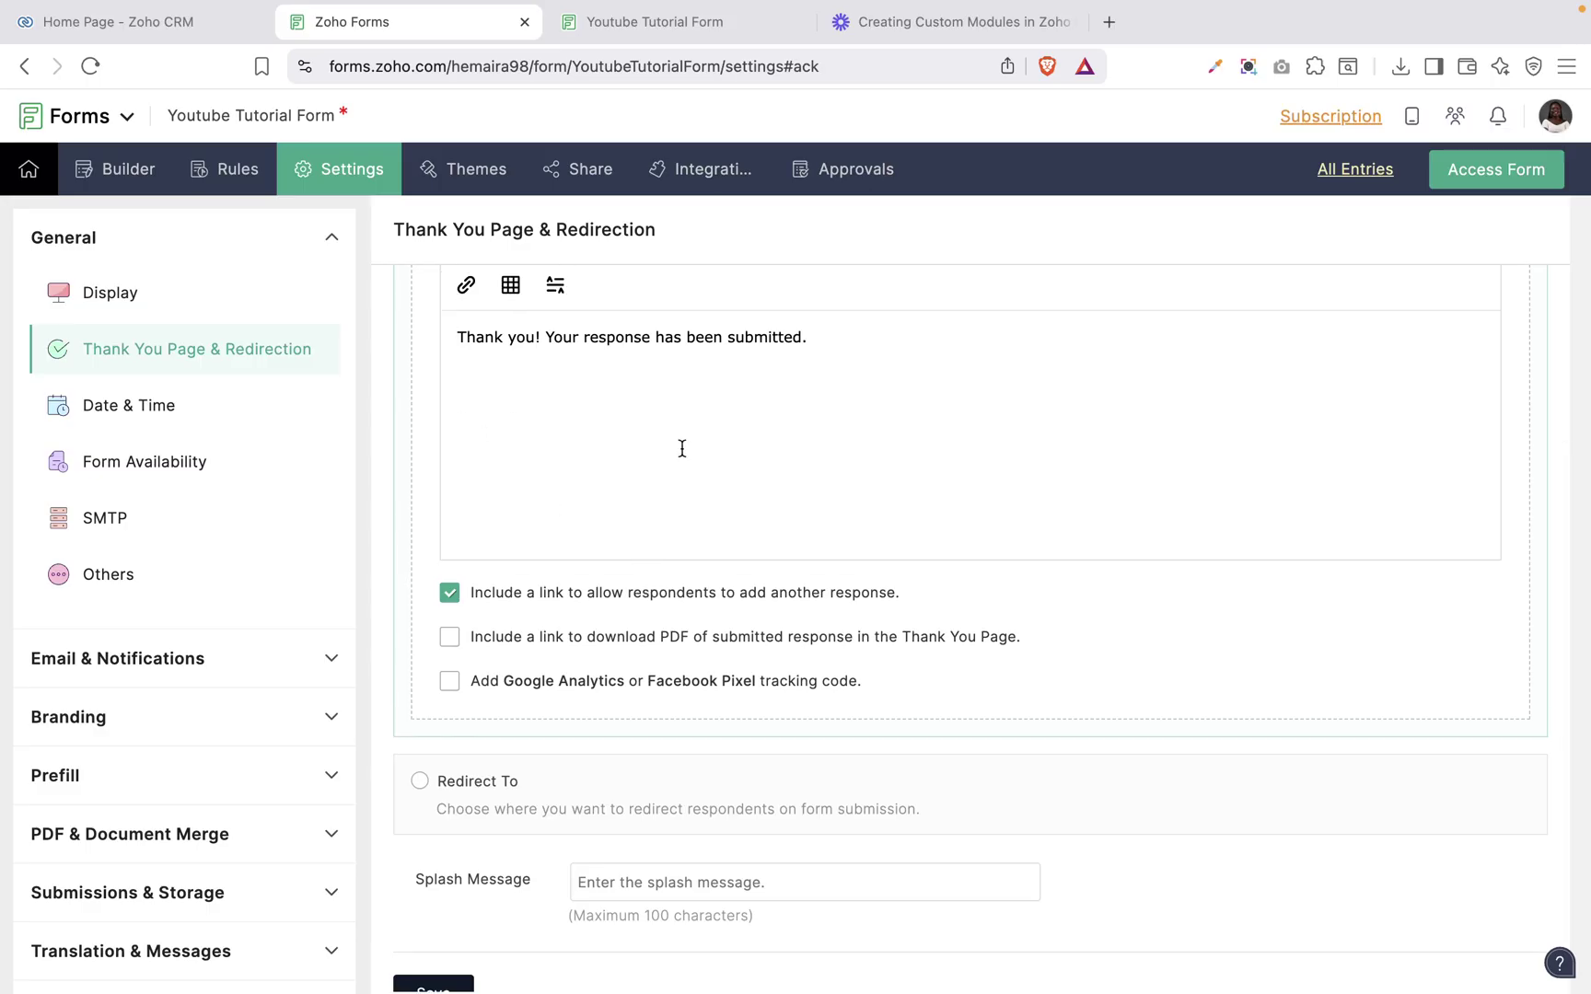
left_click(449, 594)
left_click(449, 639)
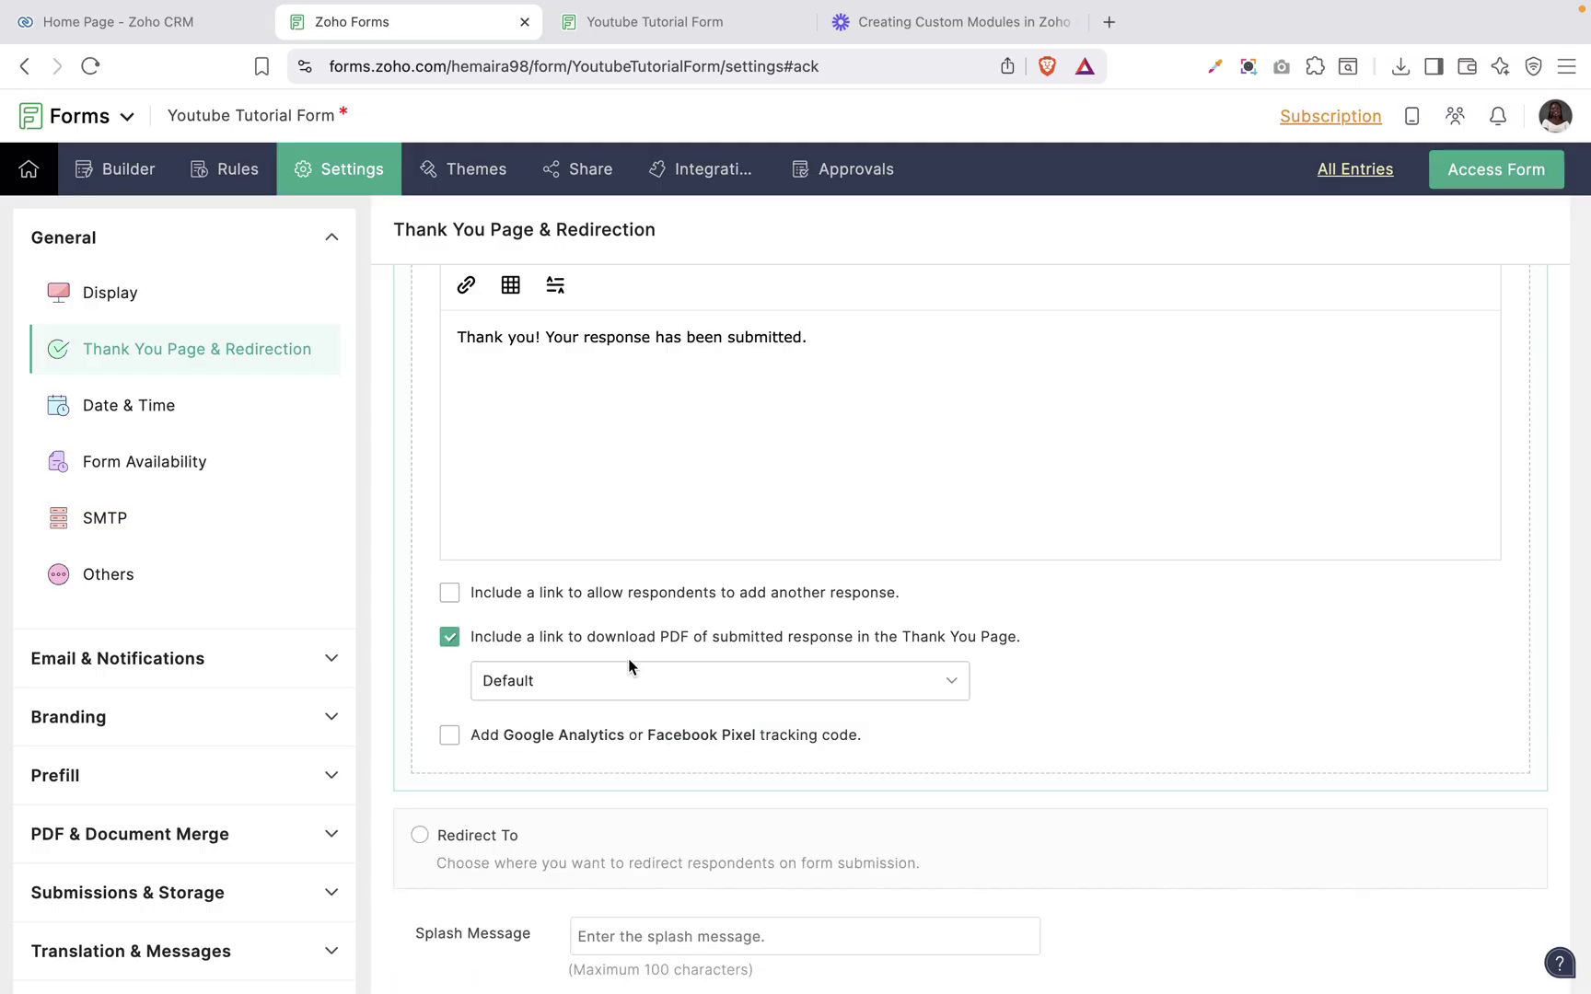
Step: Review the PDF template choices and the Google Analytics and Facebook Pixel tracking settings, leaving tracking off
left_click(802, 685)
left_click(711, 772)
left_click(637, 735)
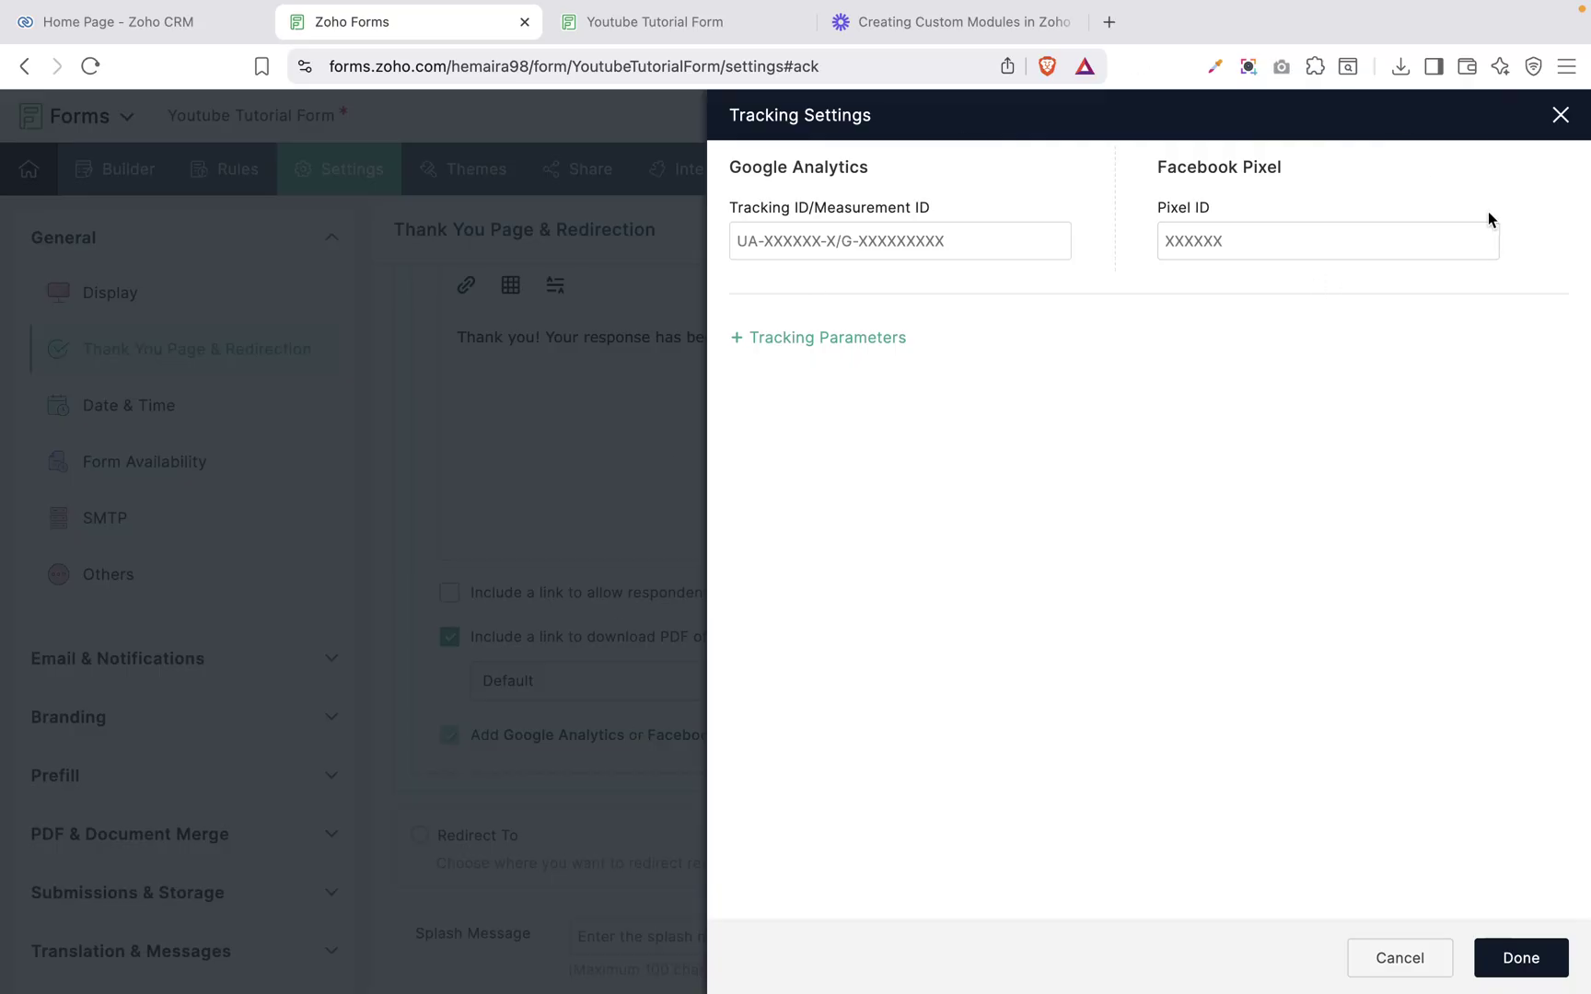
left_click(1560, 115)
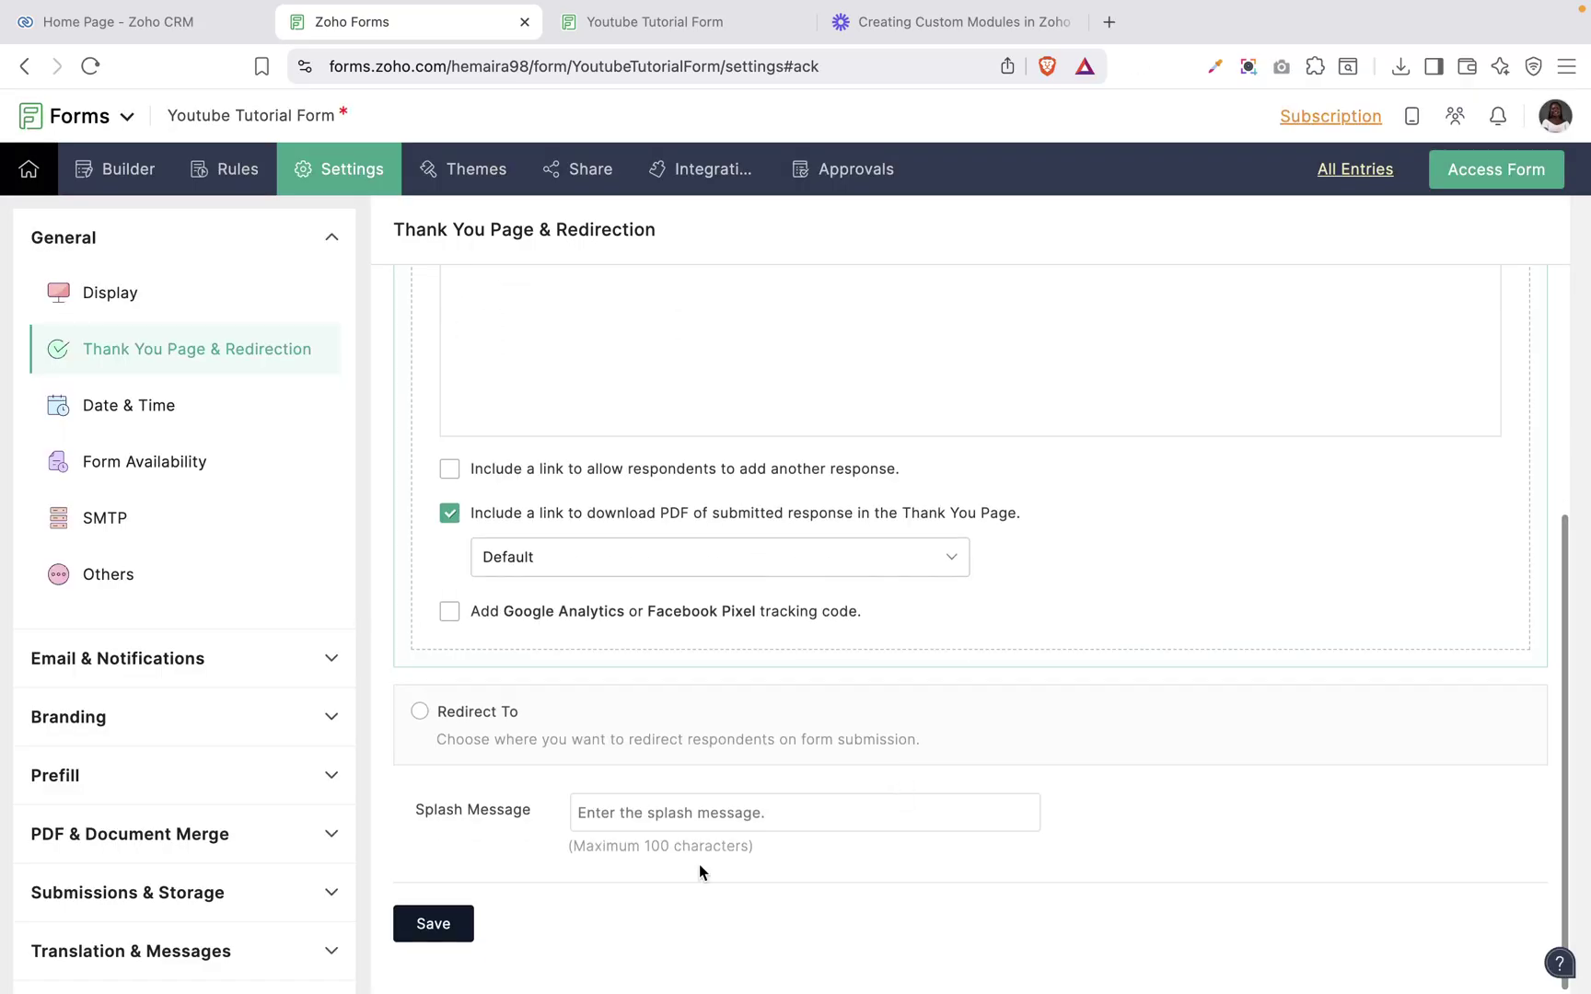
Step: Go to the Date & Time settings and view the available date formats
left_click(89, 417)
left_click(1012, 479)
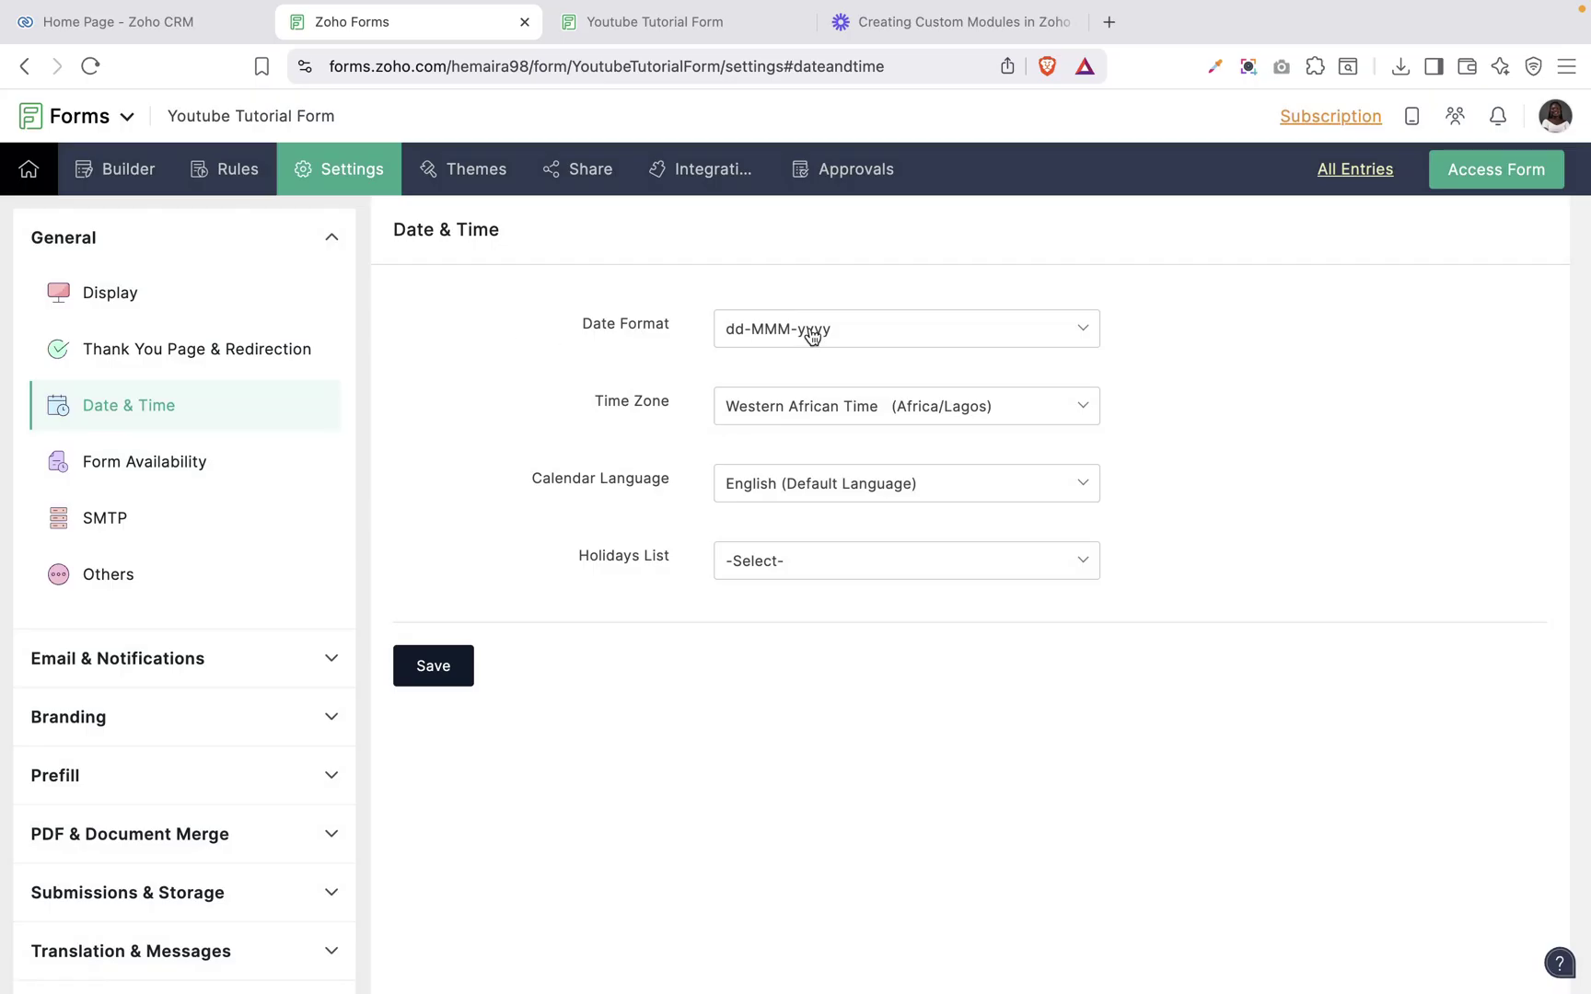
left_click(819, 334)
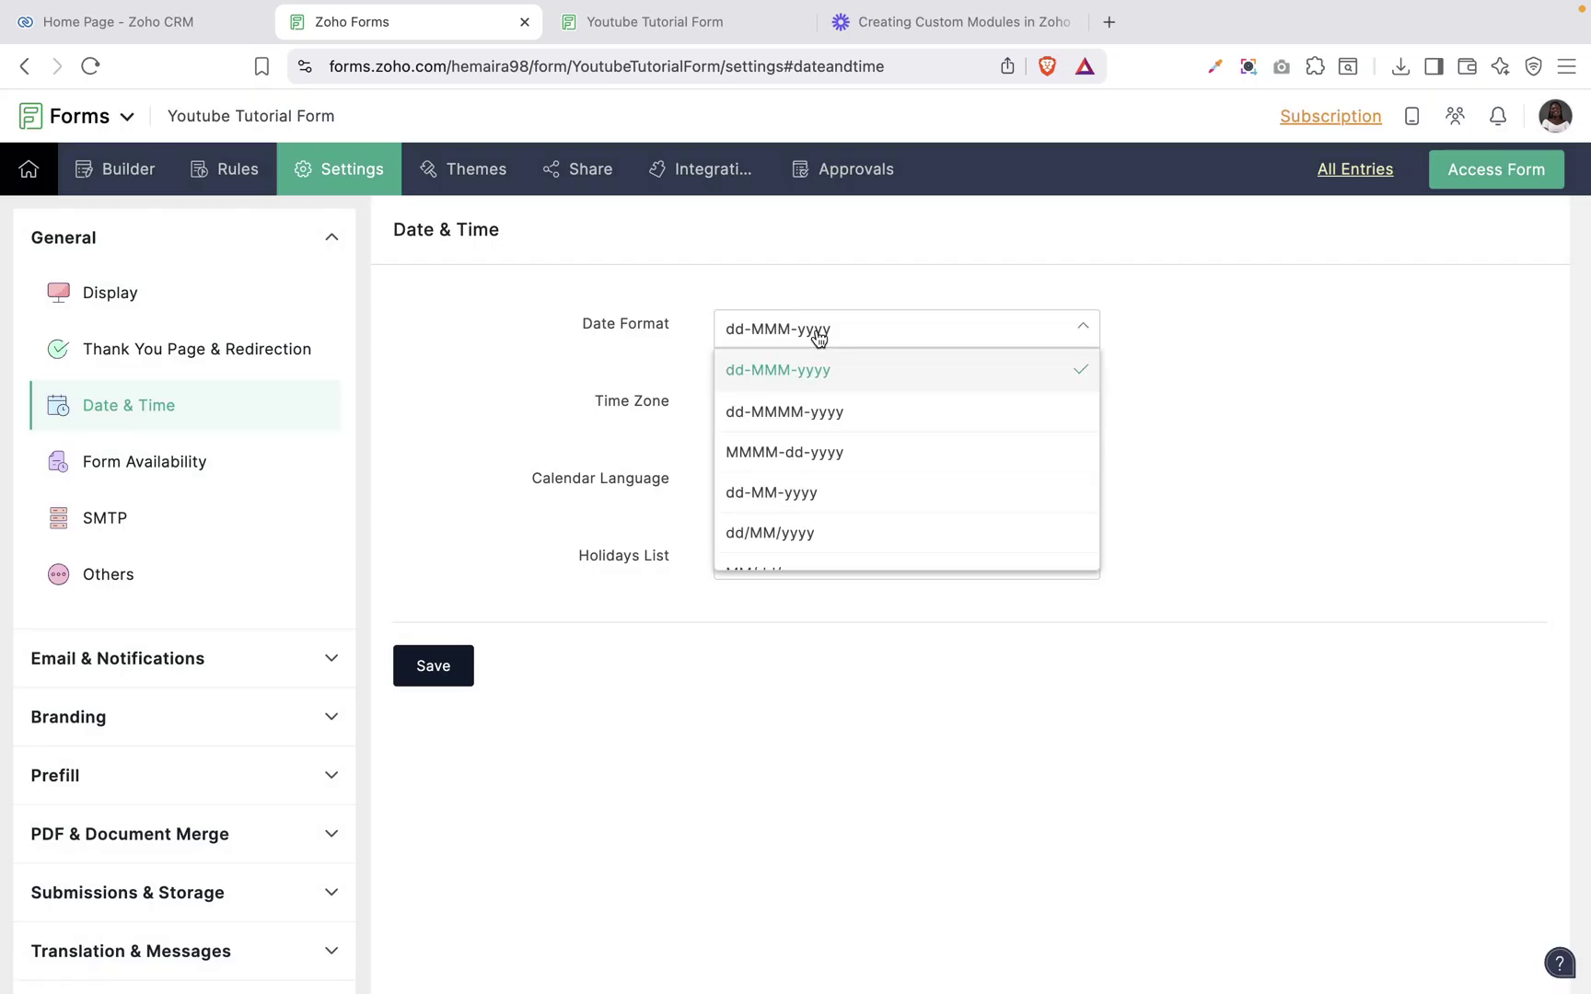
scroll(842, 488, "down", 2)
left_click(666, 360)
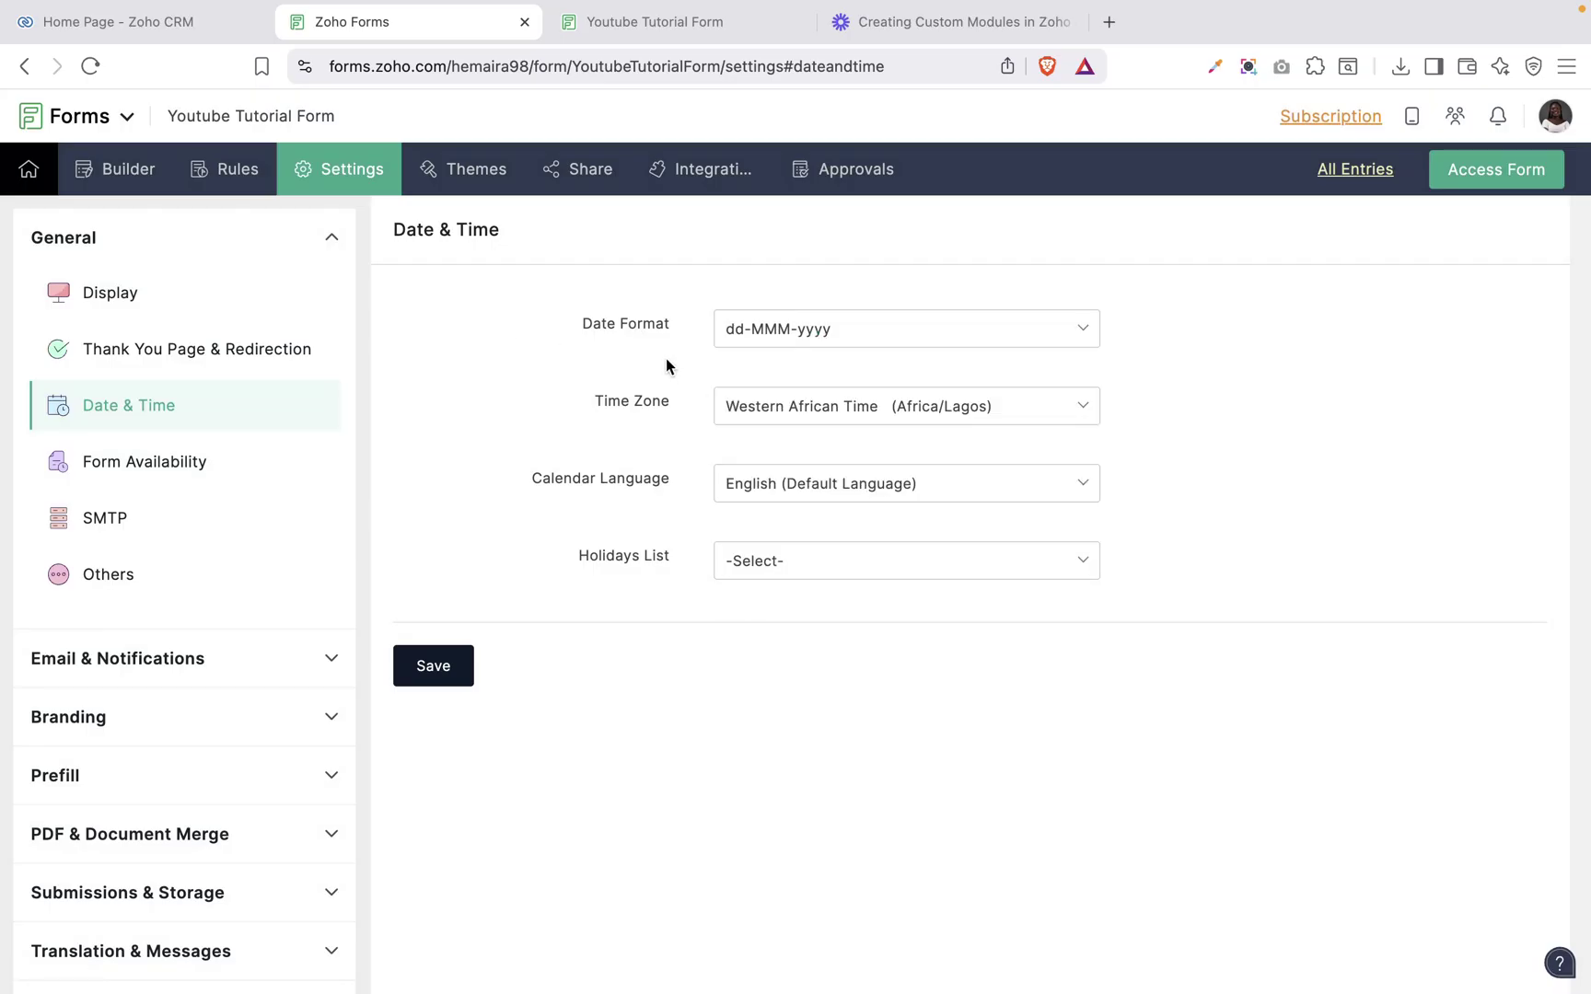
Step: Browse the time zones offered for the form, keeping the current selection
left_click(819, 408)
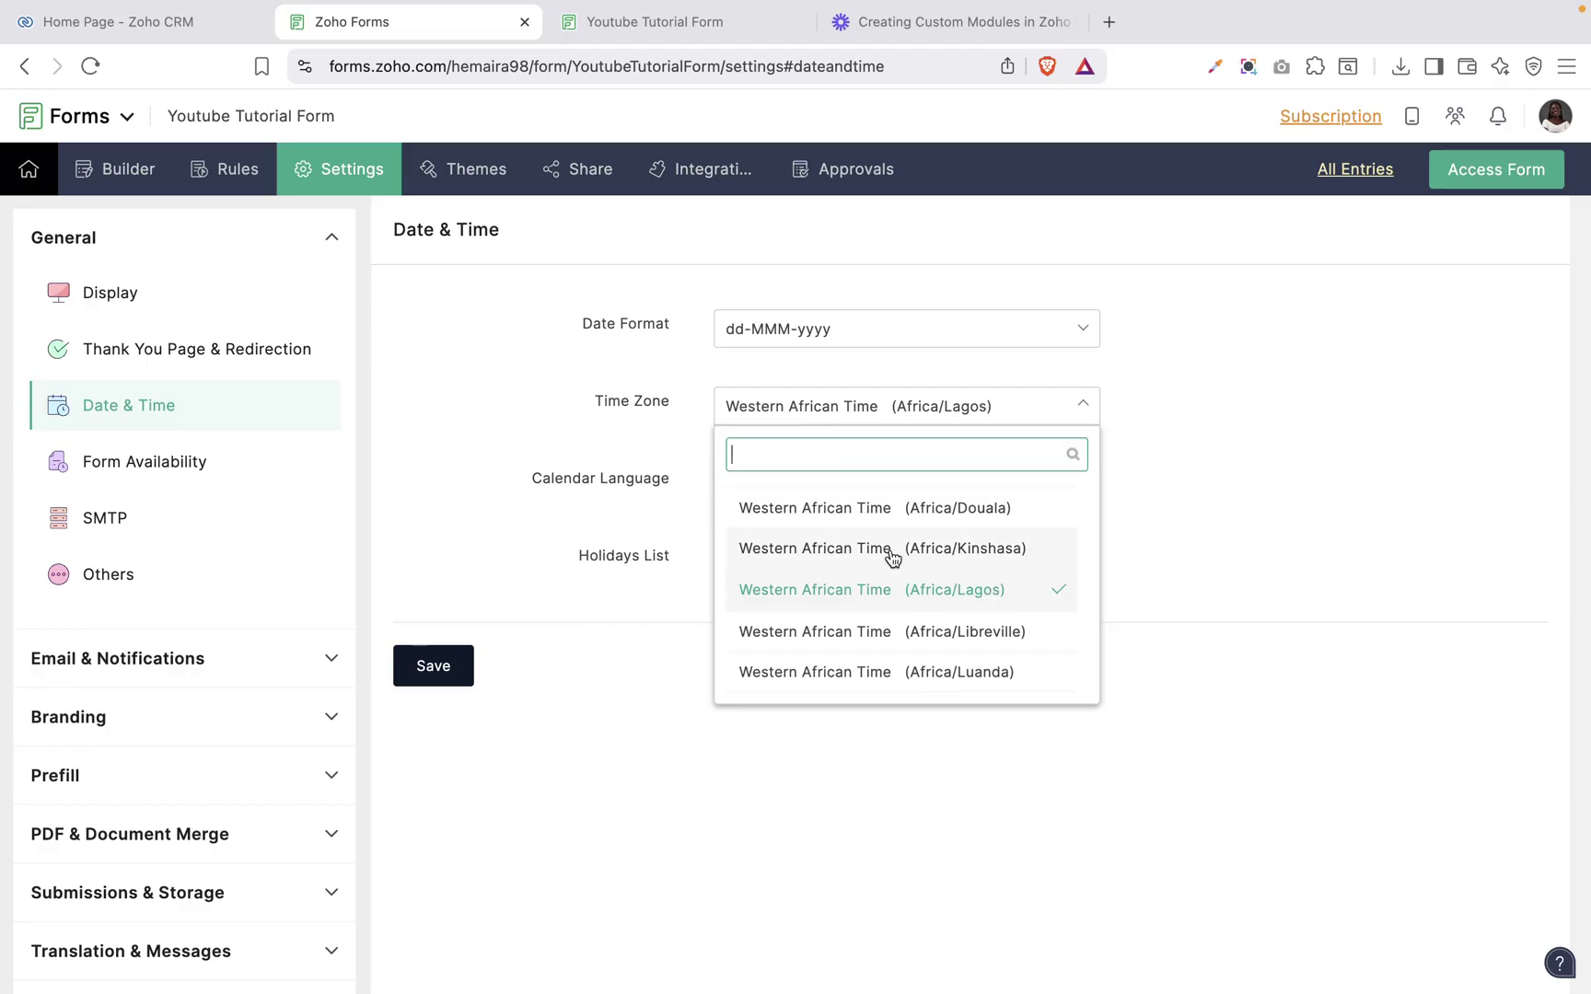
scroll(916, 585, "down", 15)
scroll(919, 594, "up", 5)
scroll(919, 594, "up", 10)
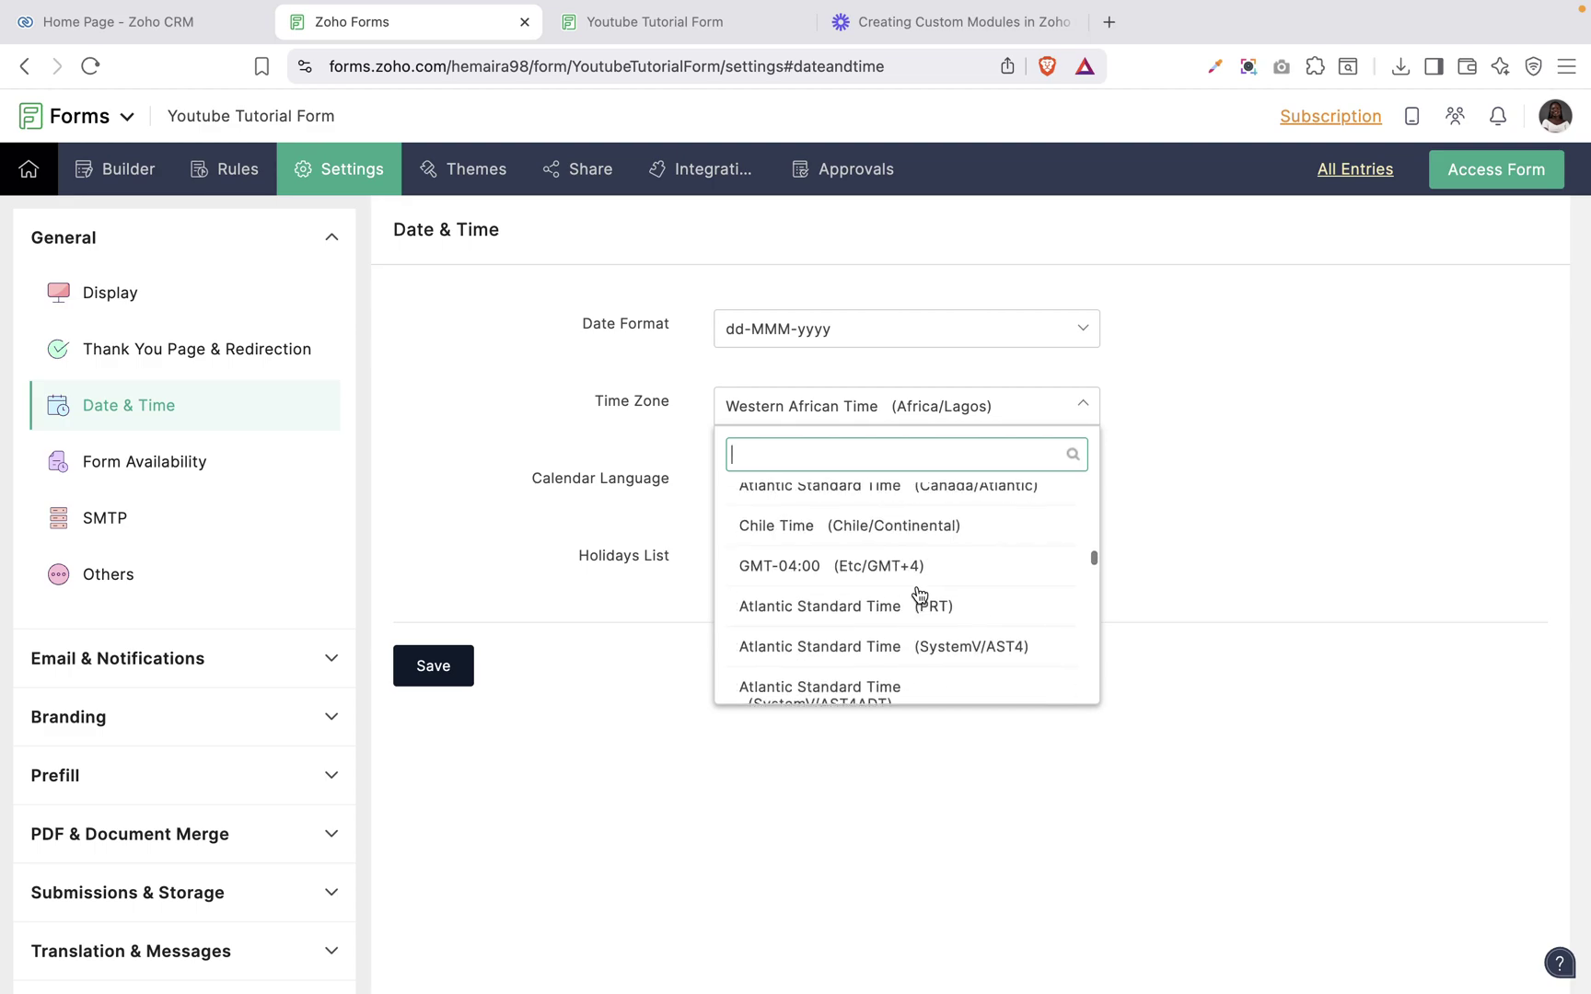
left_click(1195, 527)
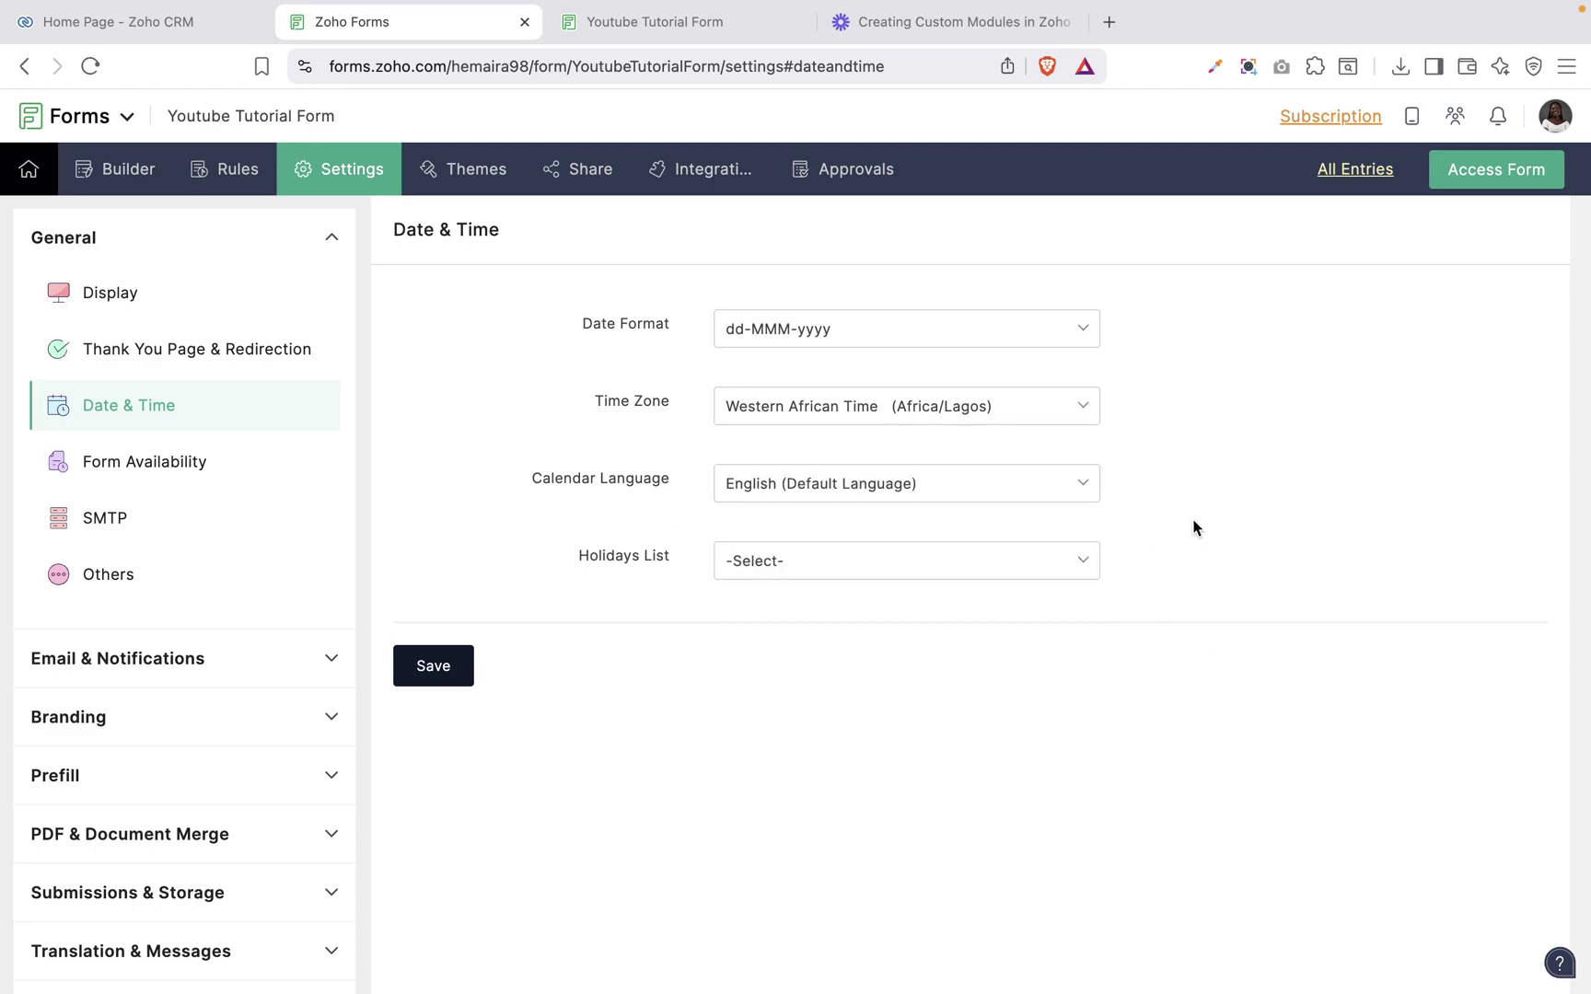
Step: Check the choices offered for the calendar language and the holidays list
left_click(826, 493)
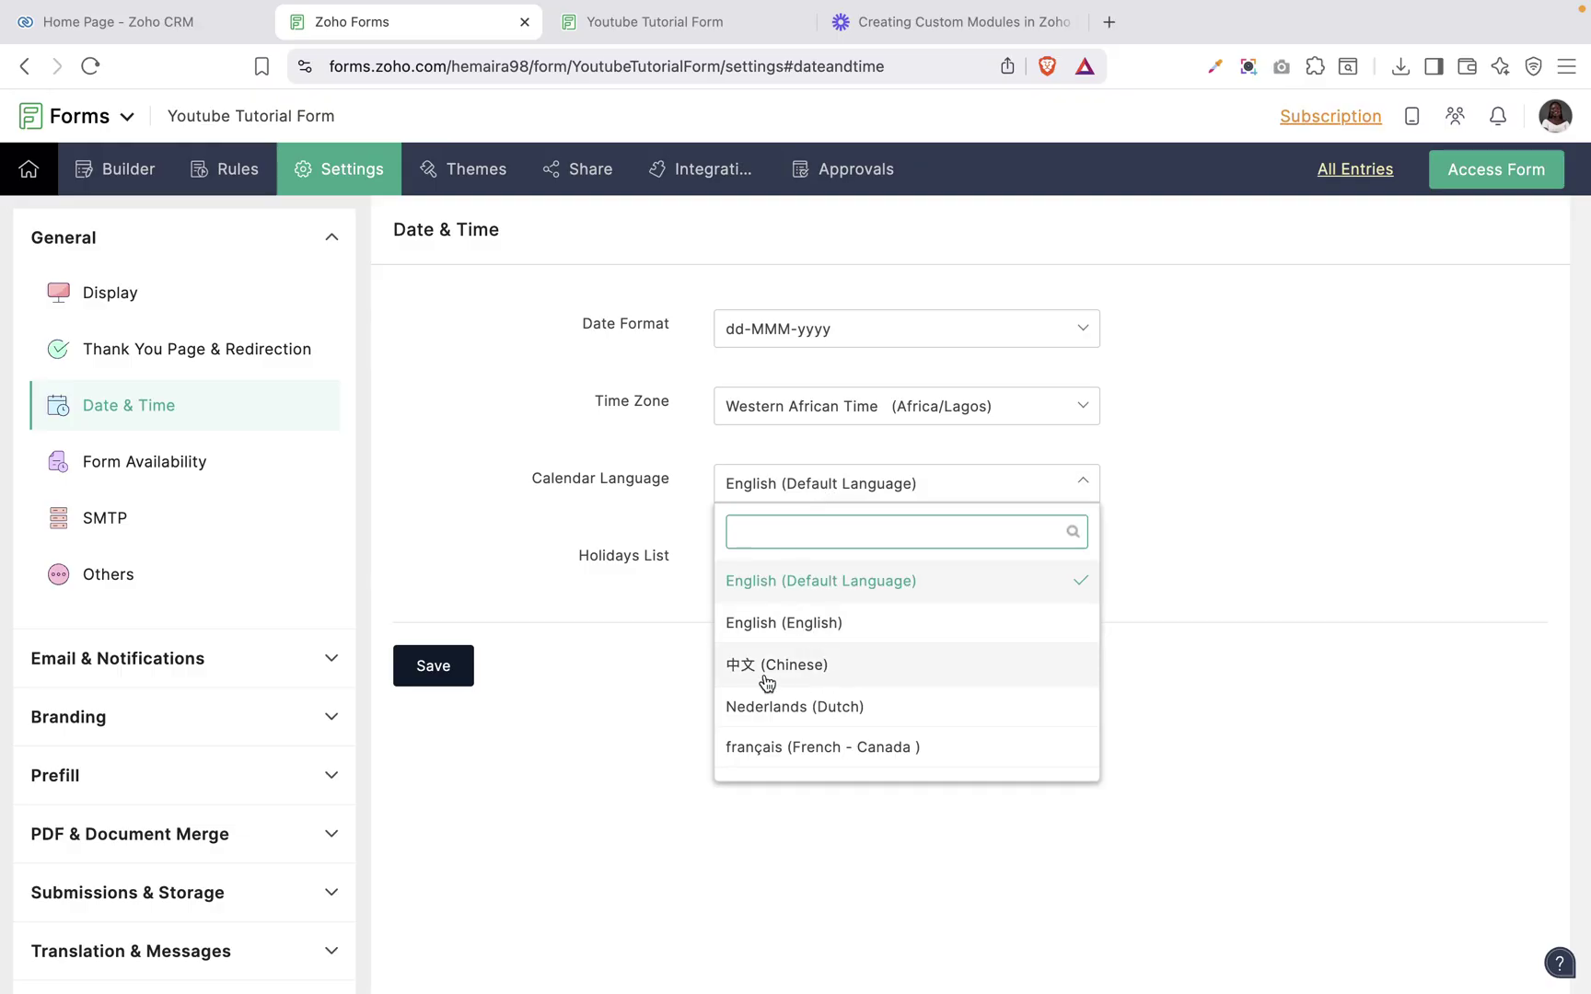
left_click(682, 668)
left_click(811, 566)
left_click(813, 599)
left_click(770, 569)
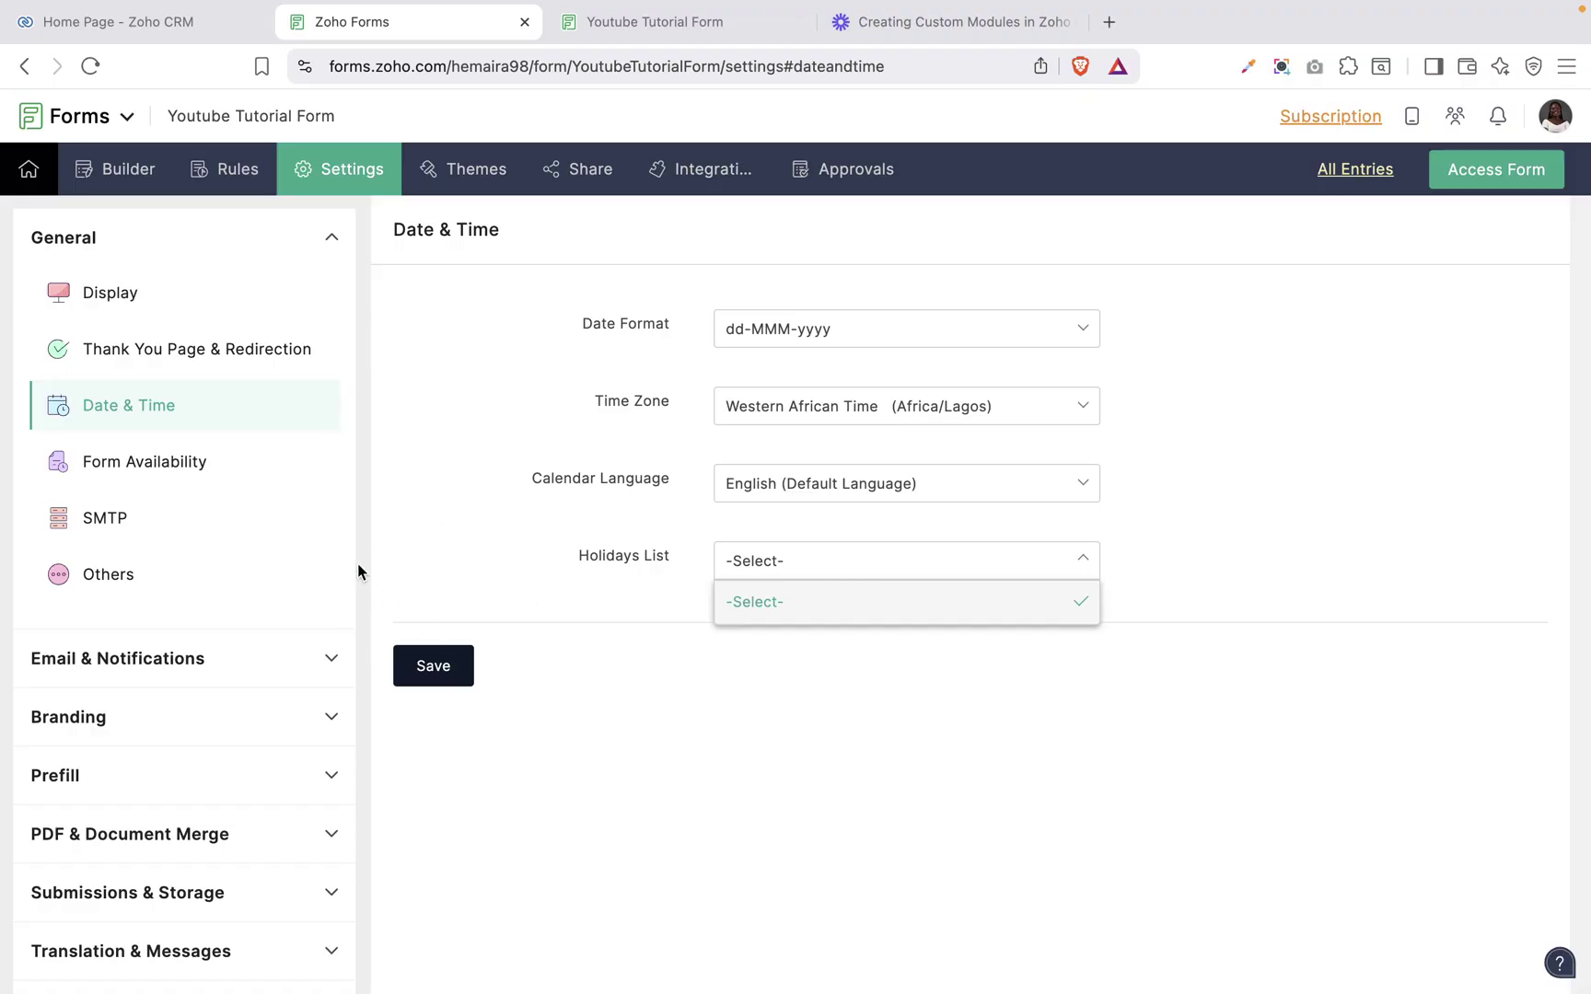
Step: In the Form Availability settings, make the form accessible Between Dates, from 23-Sep-2025 to 31-Oct-2025
left_click(126, 458)
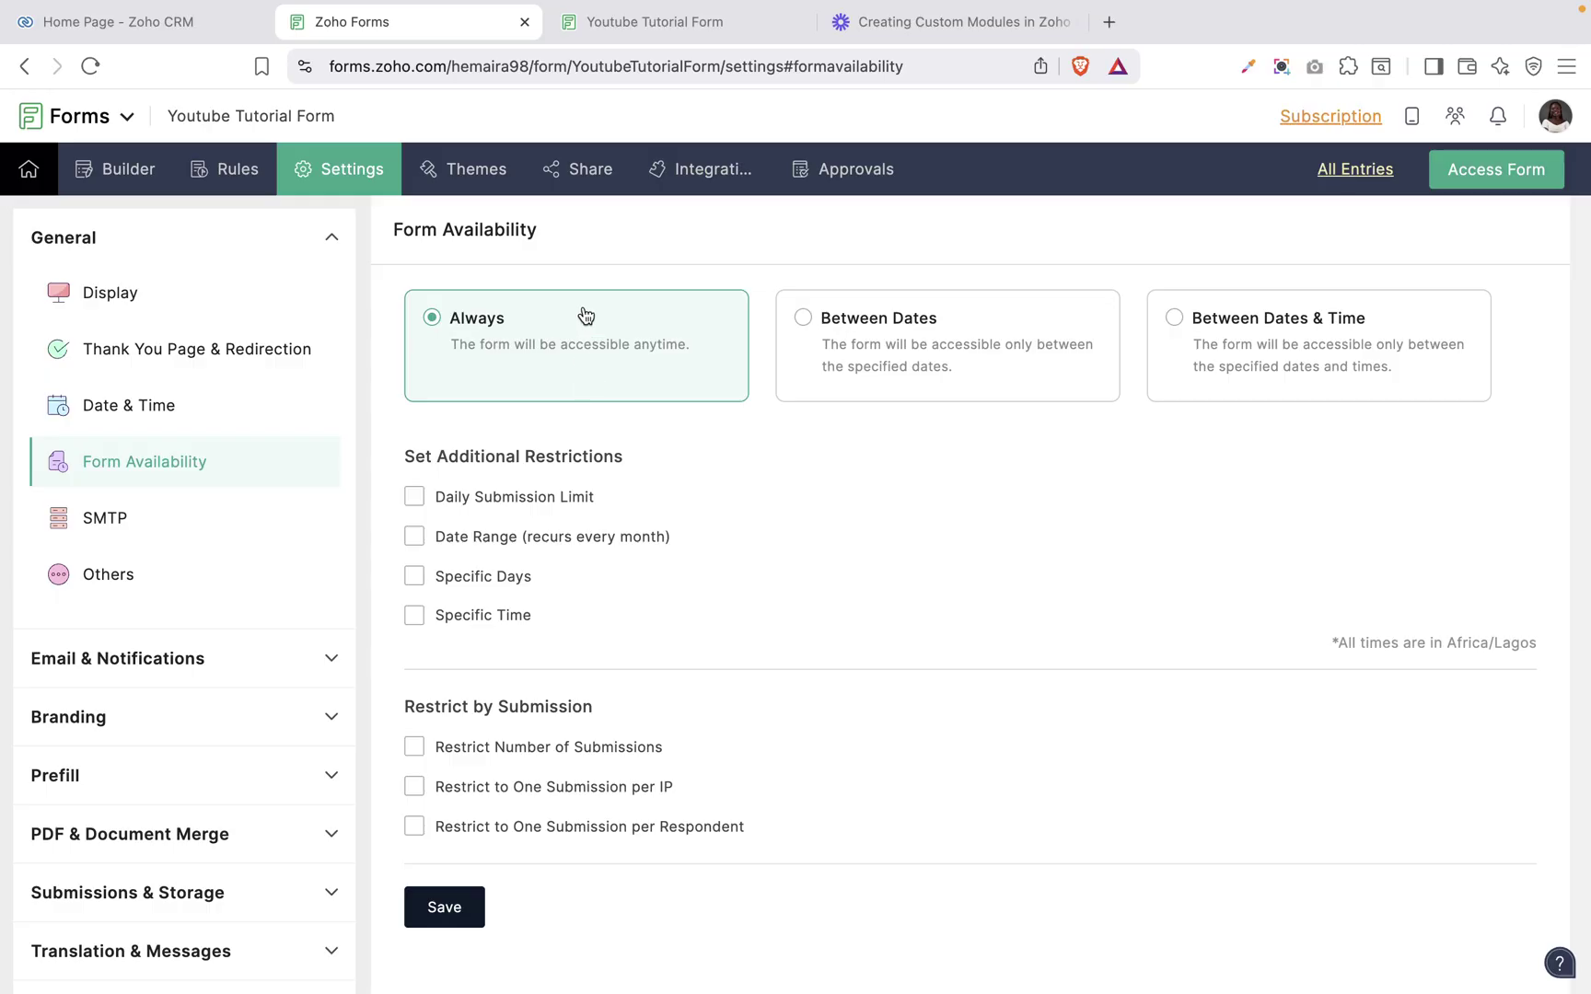
mouse_move(995, 7)
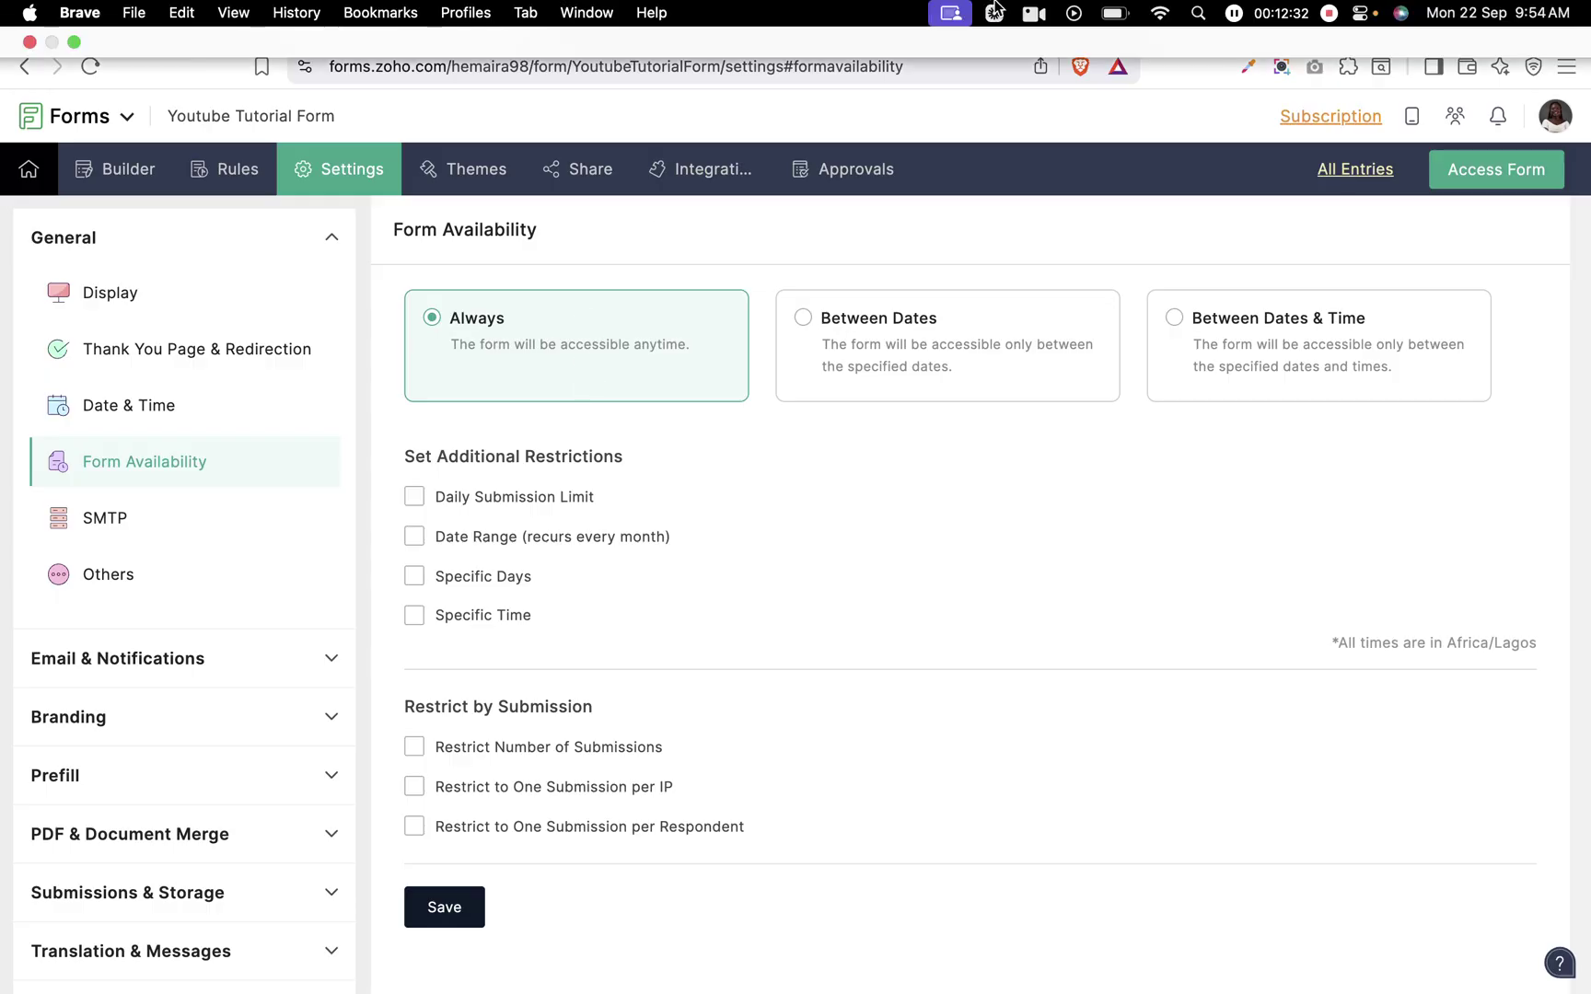
left_click(917, 365)
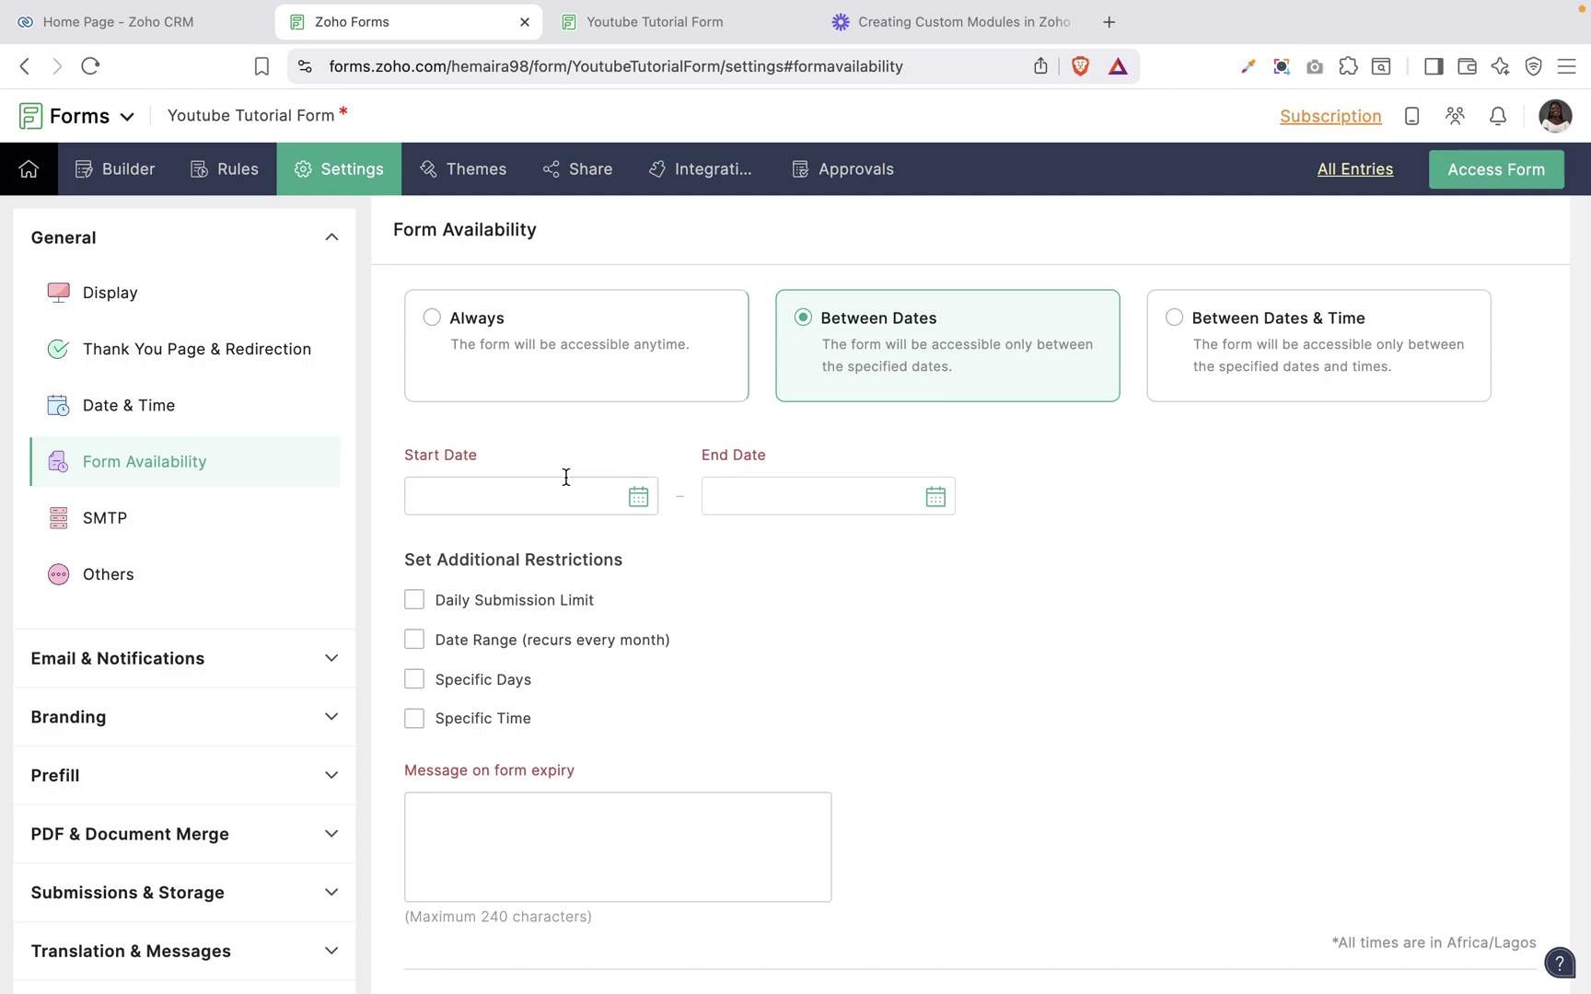
left_click(795, 498)
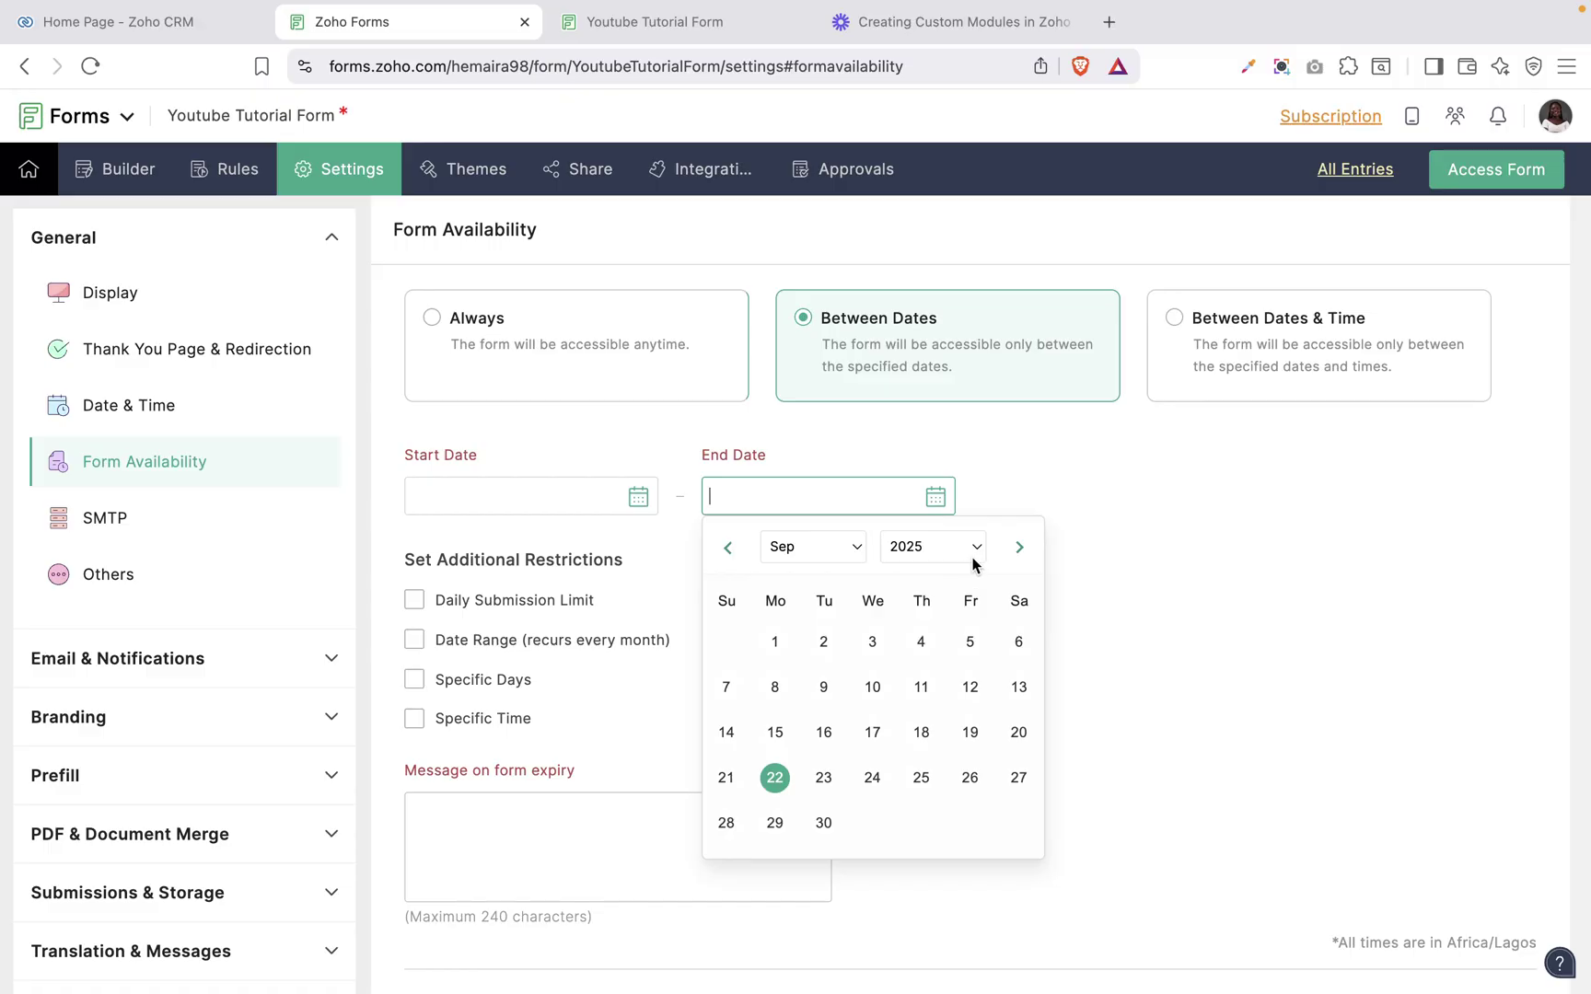
left_click(848, 554)
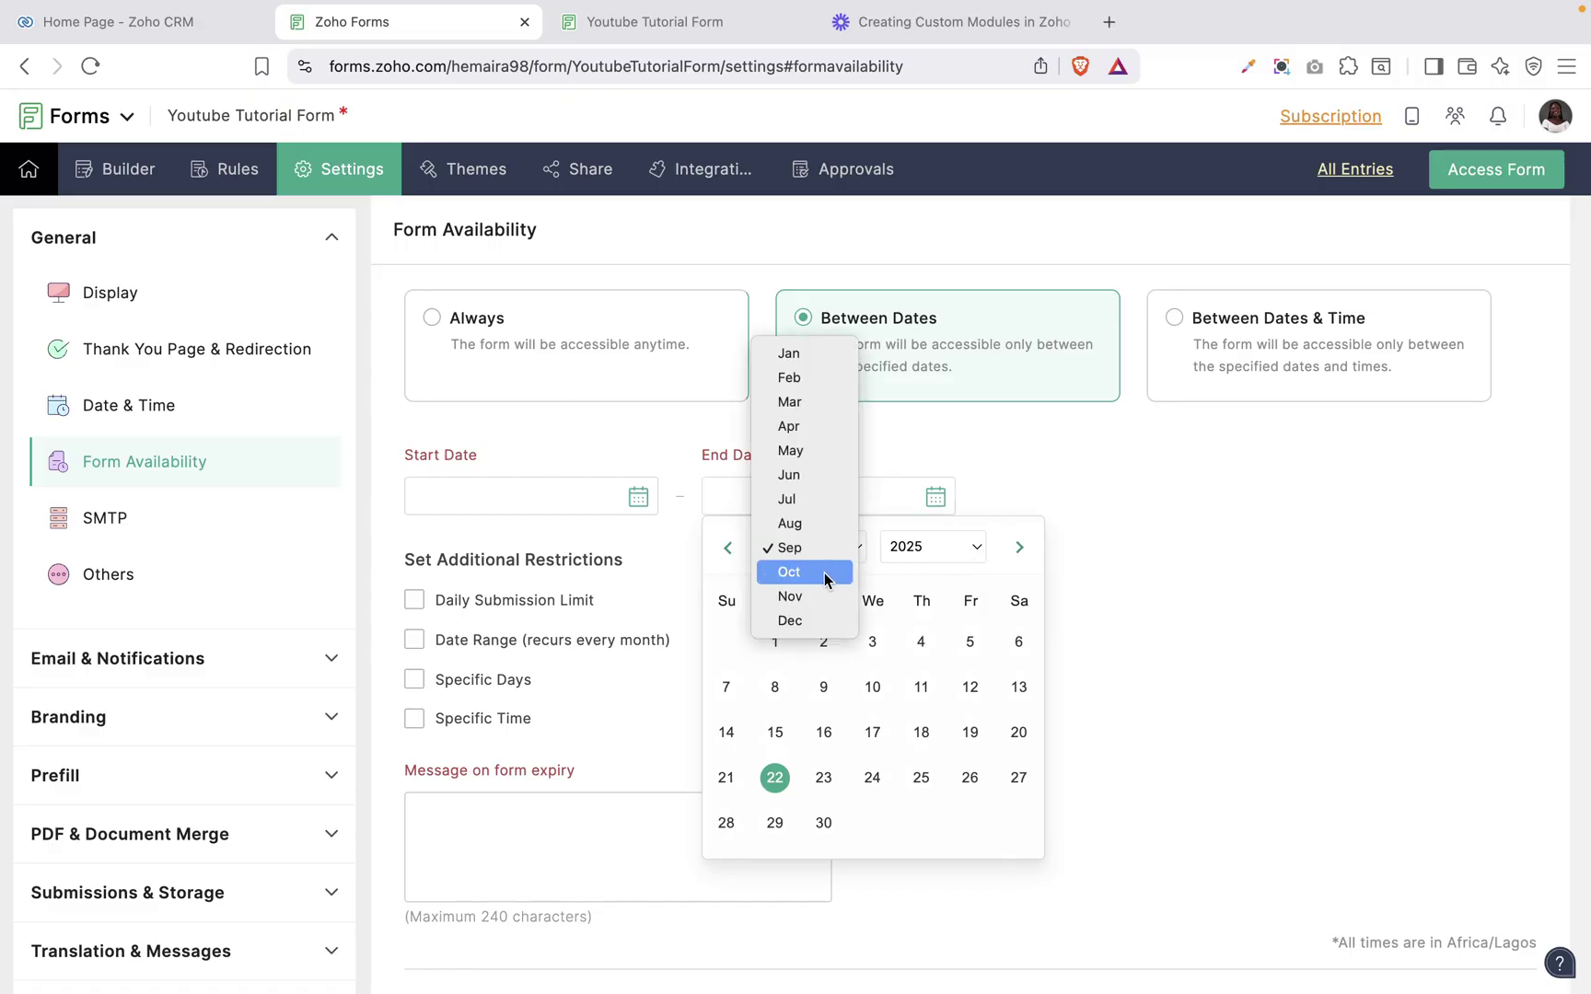
left_click(818, 578)
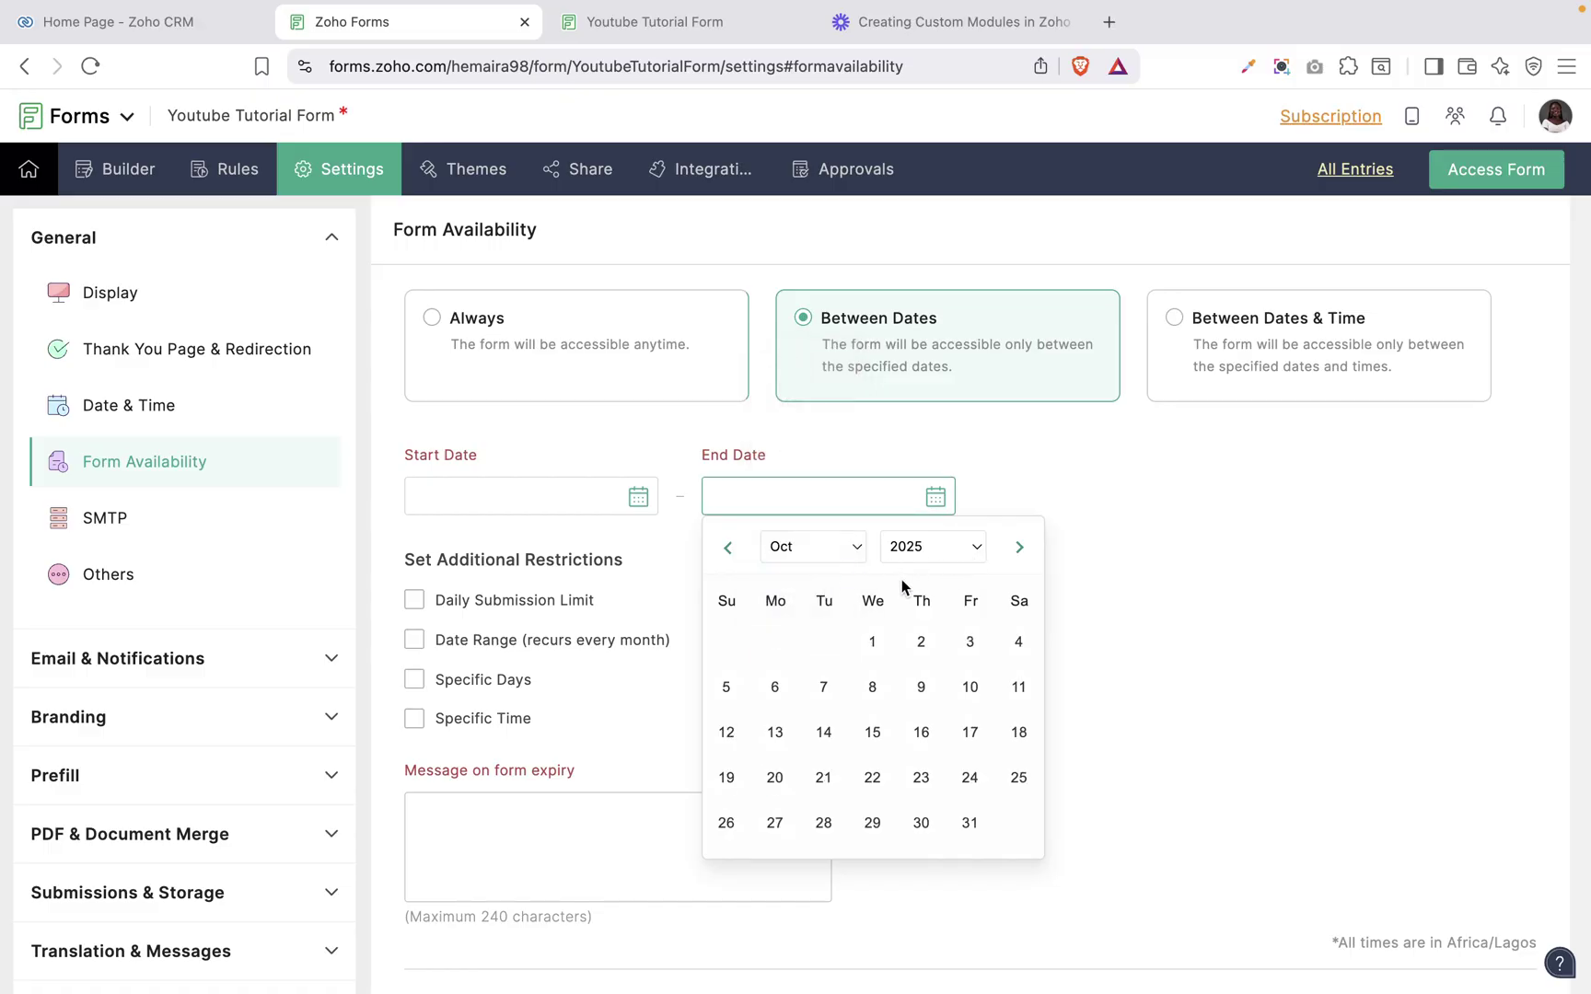
left_click(968, 824)
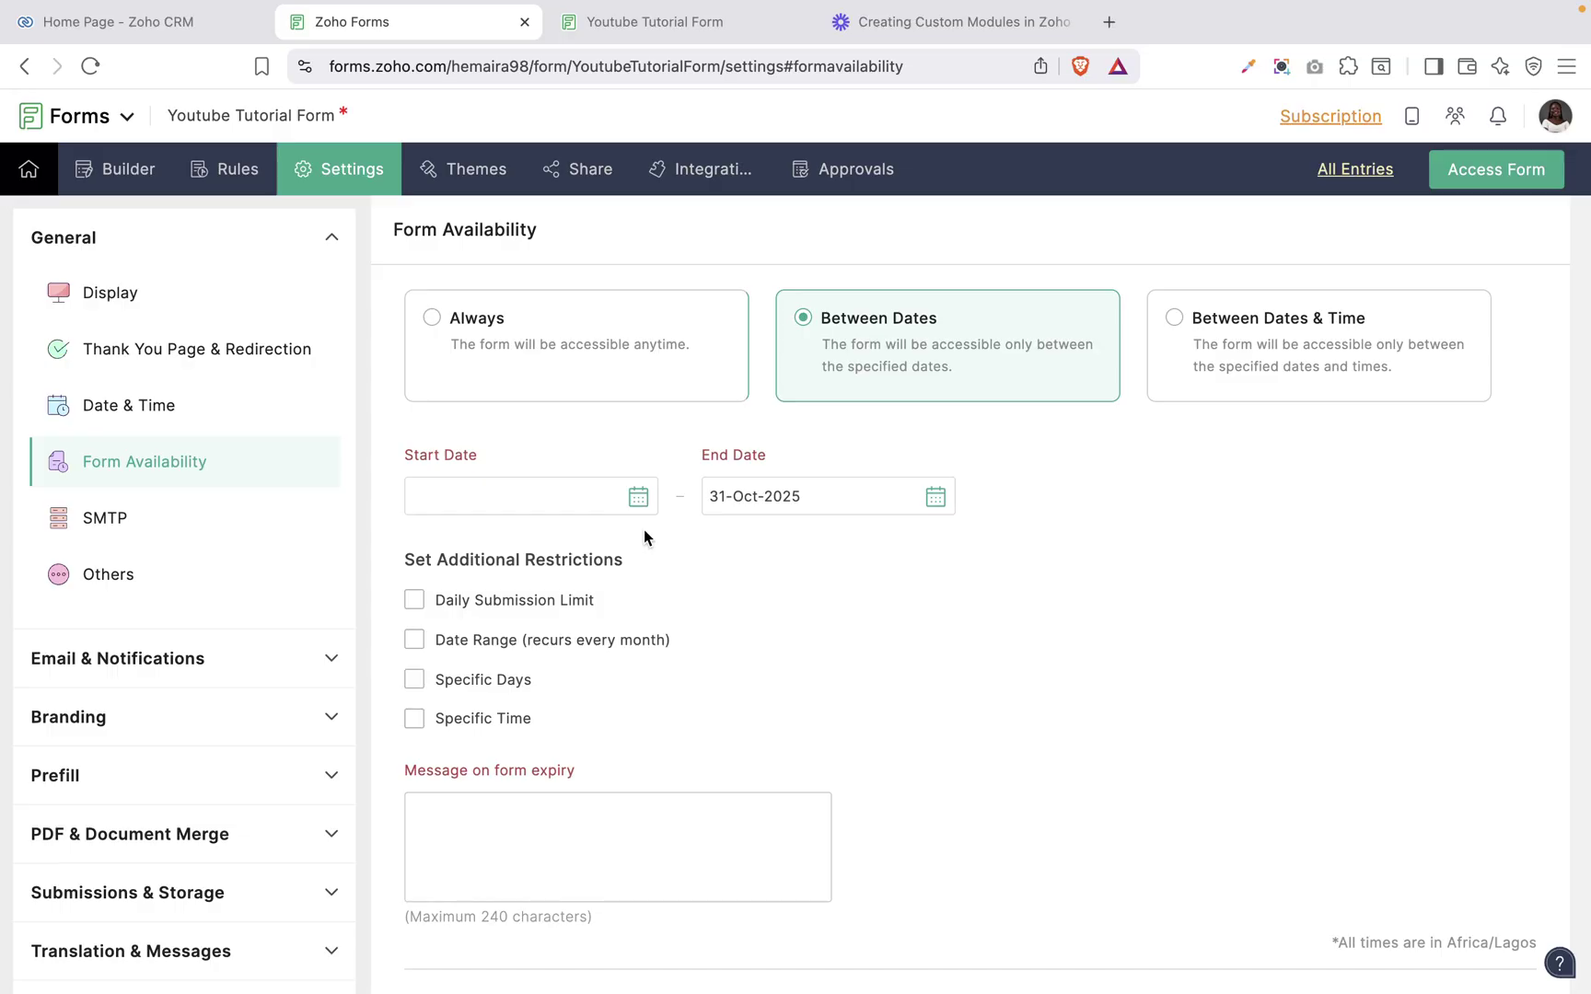
left_click(555, 486)
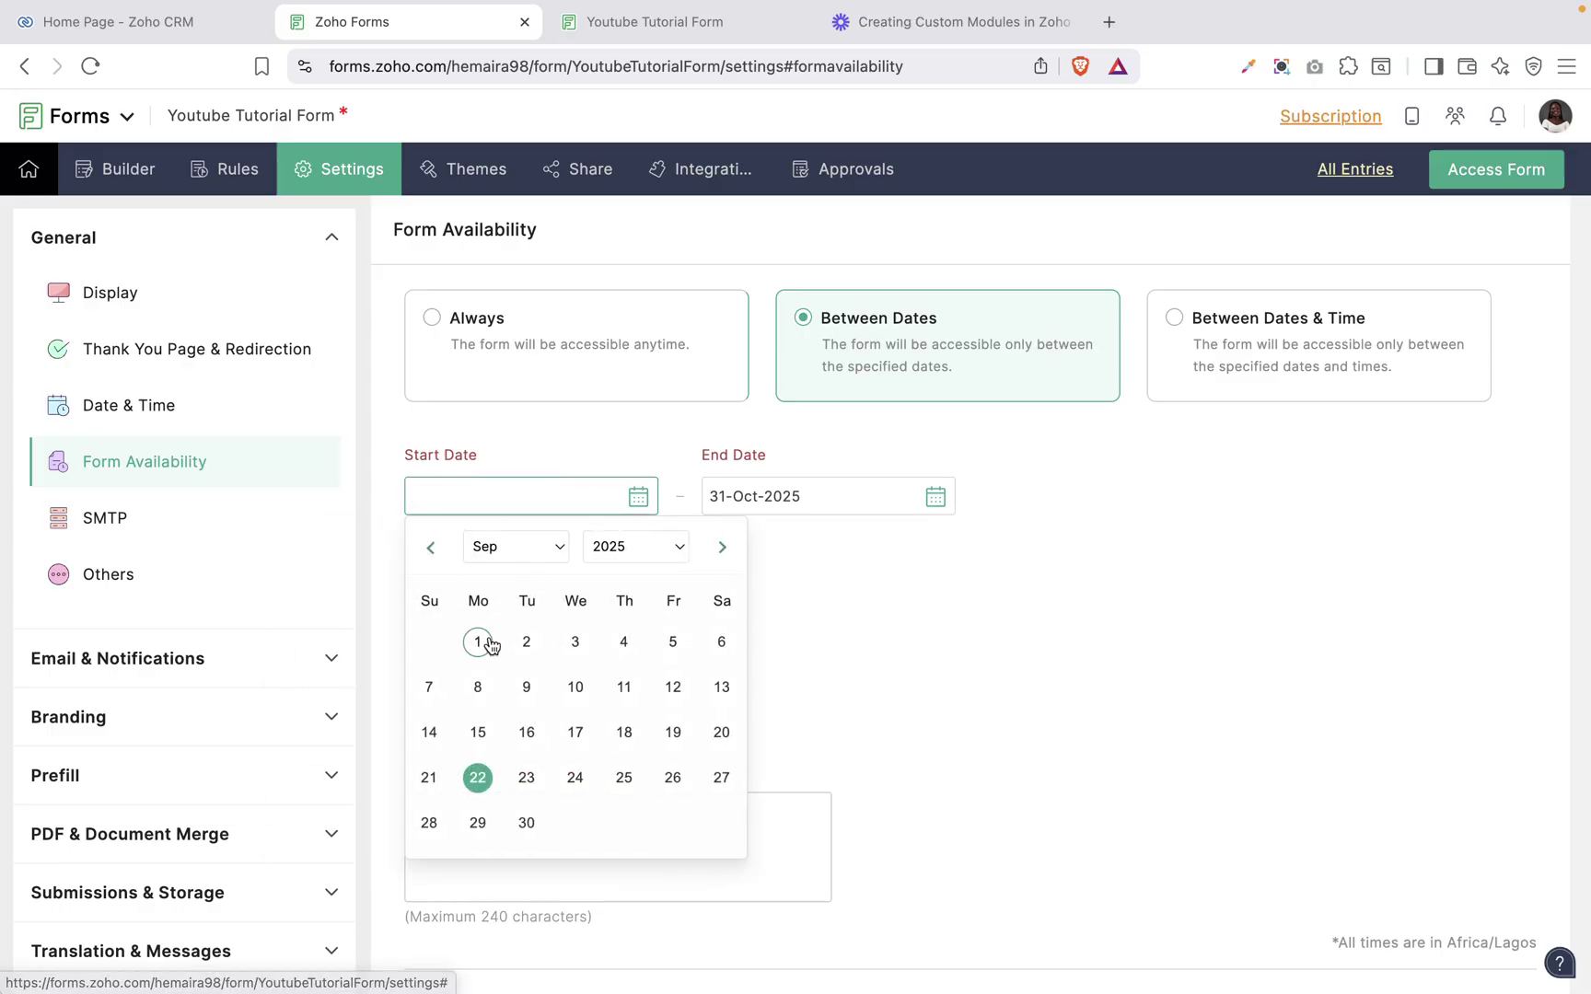
left_click(527, 778)
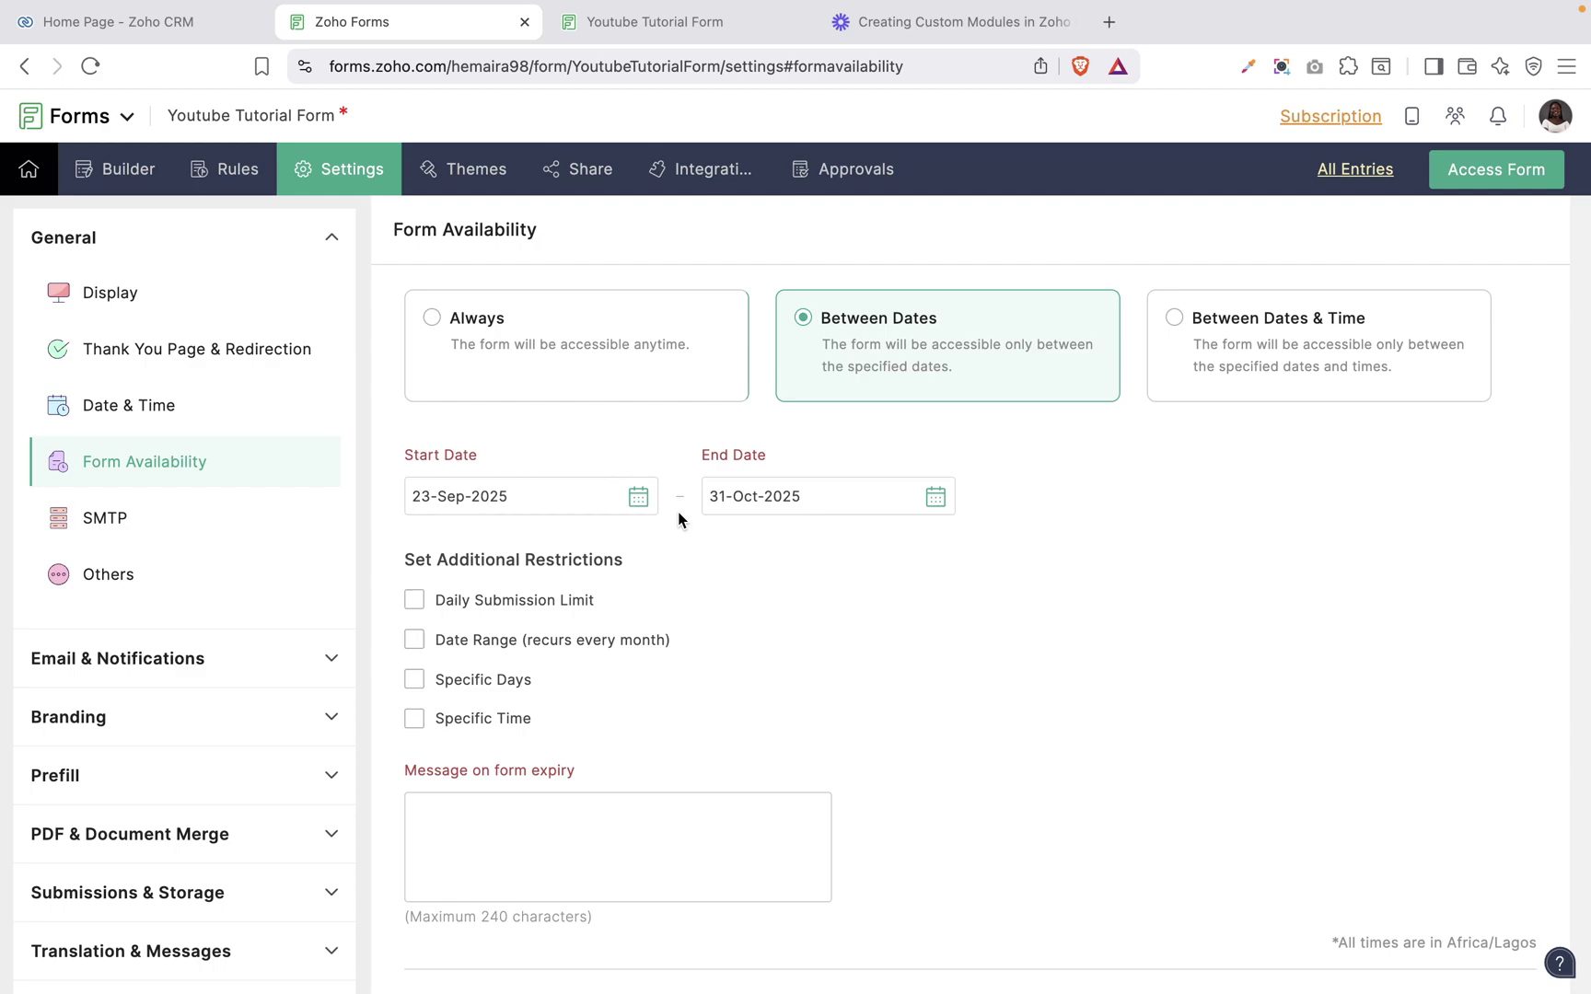
Step: Enable the Daily Submission Limit restriction and set the limit to 10
scroll(677, 511, "down", 2)
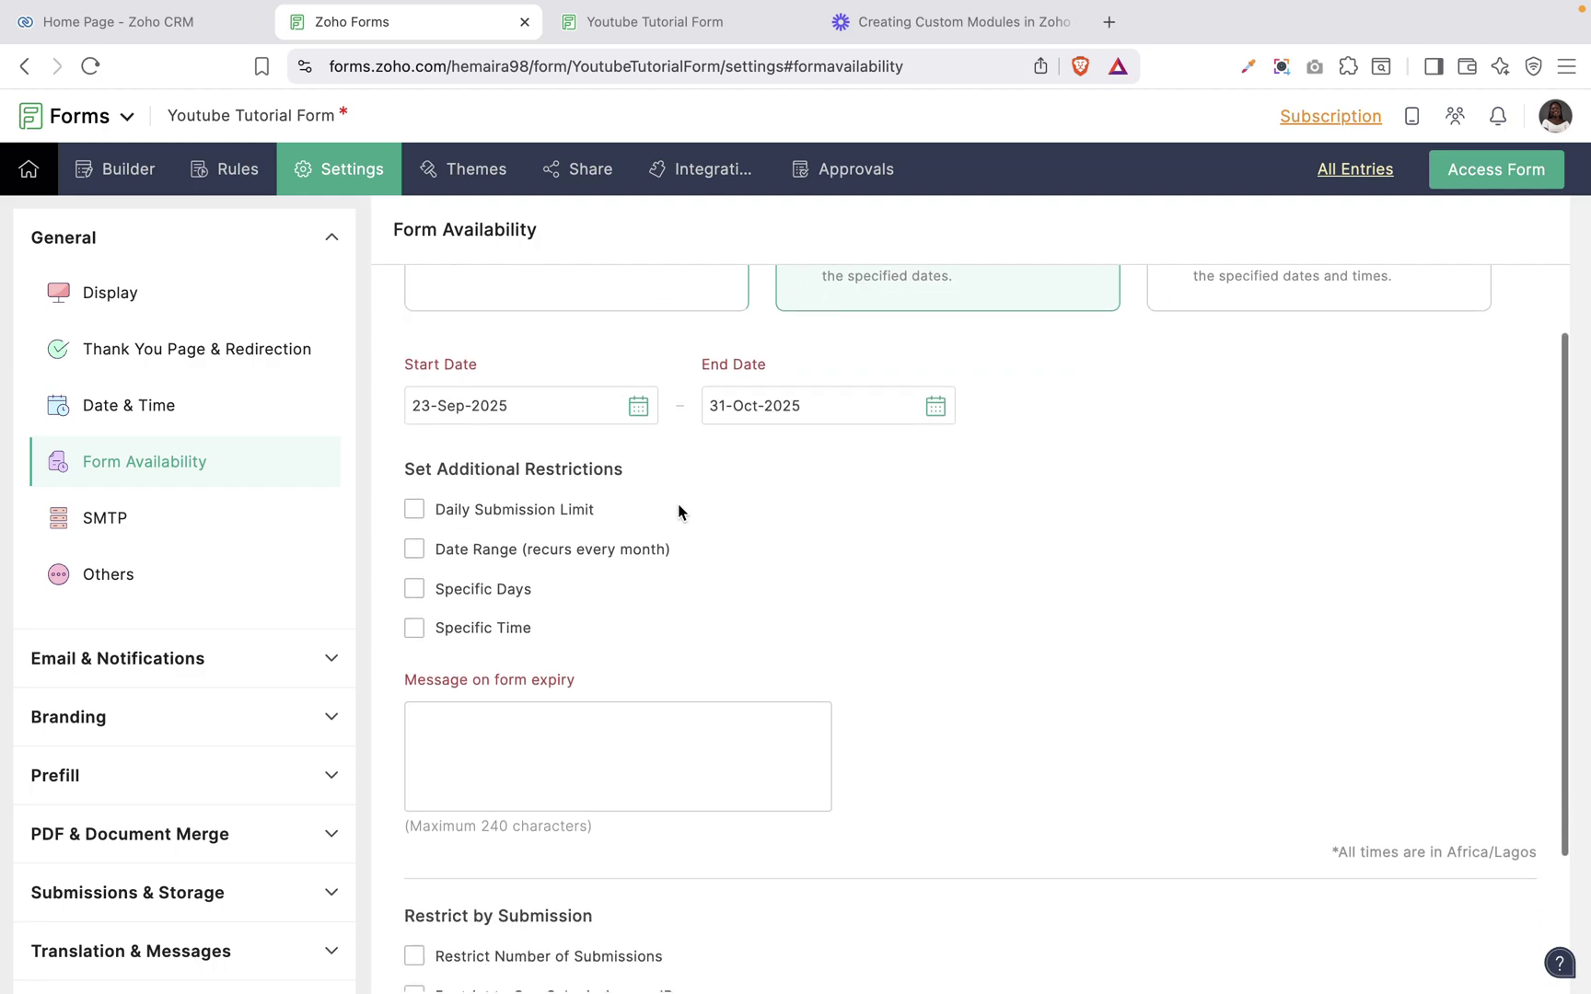
left_click(558, 501)
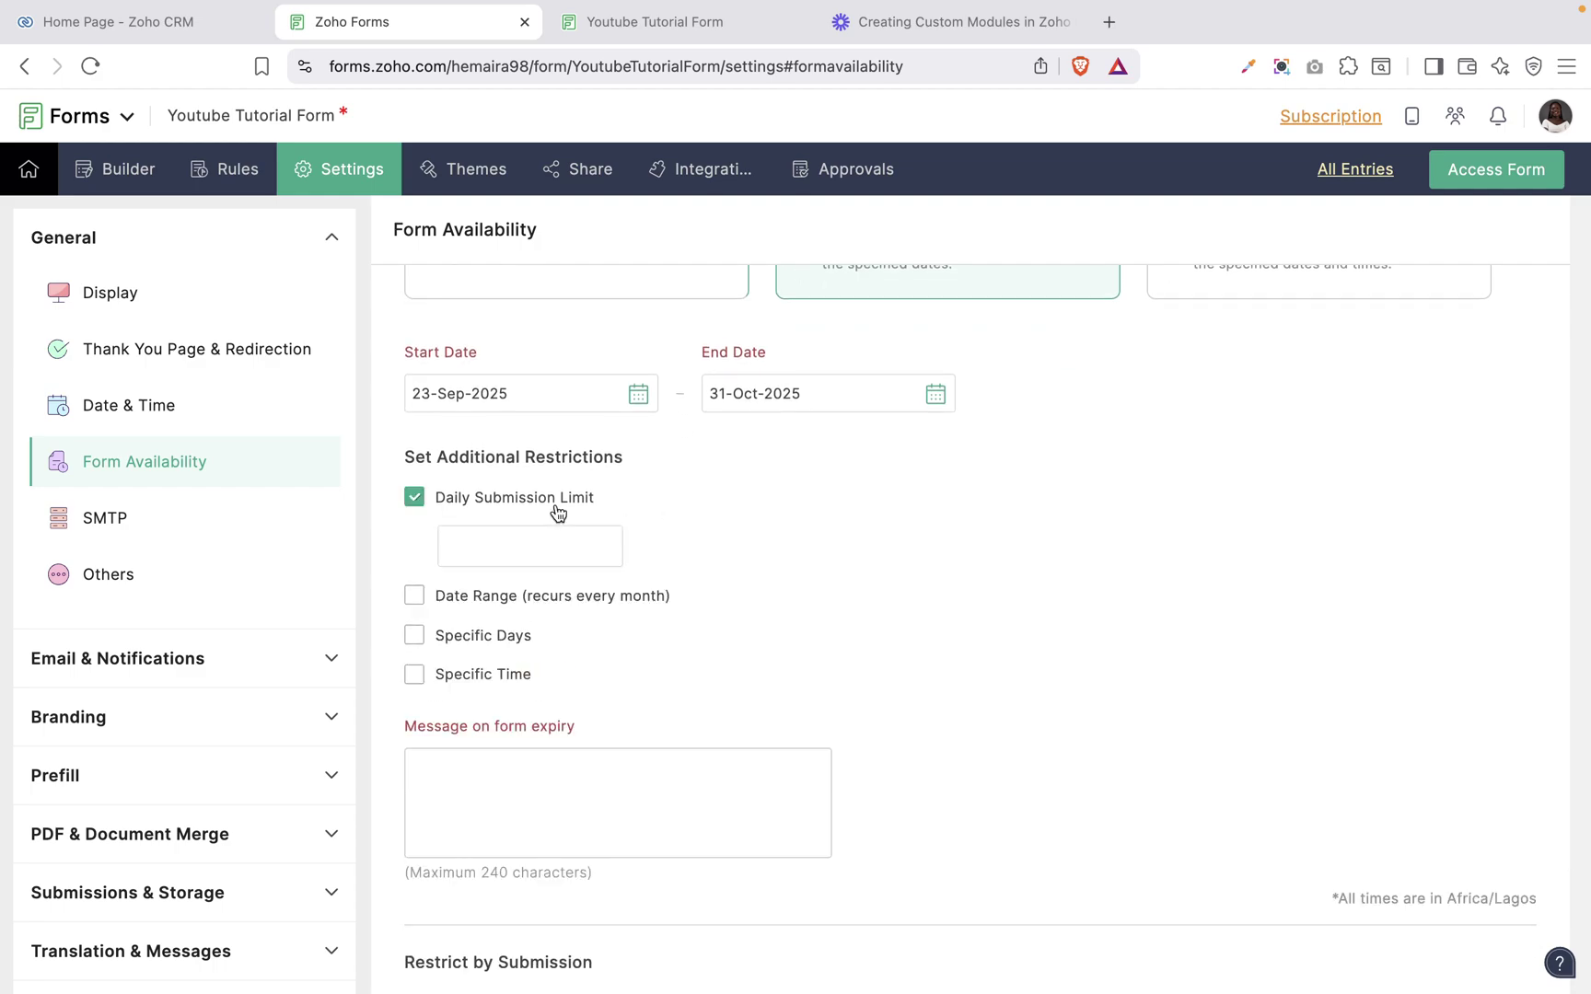
left_click(526, 539)
type("10")
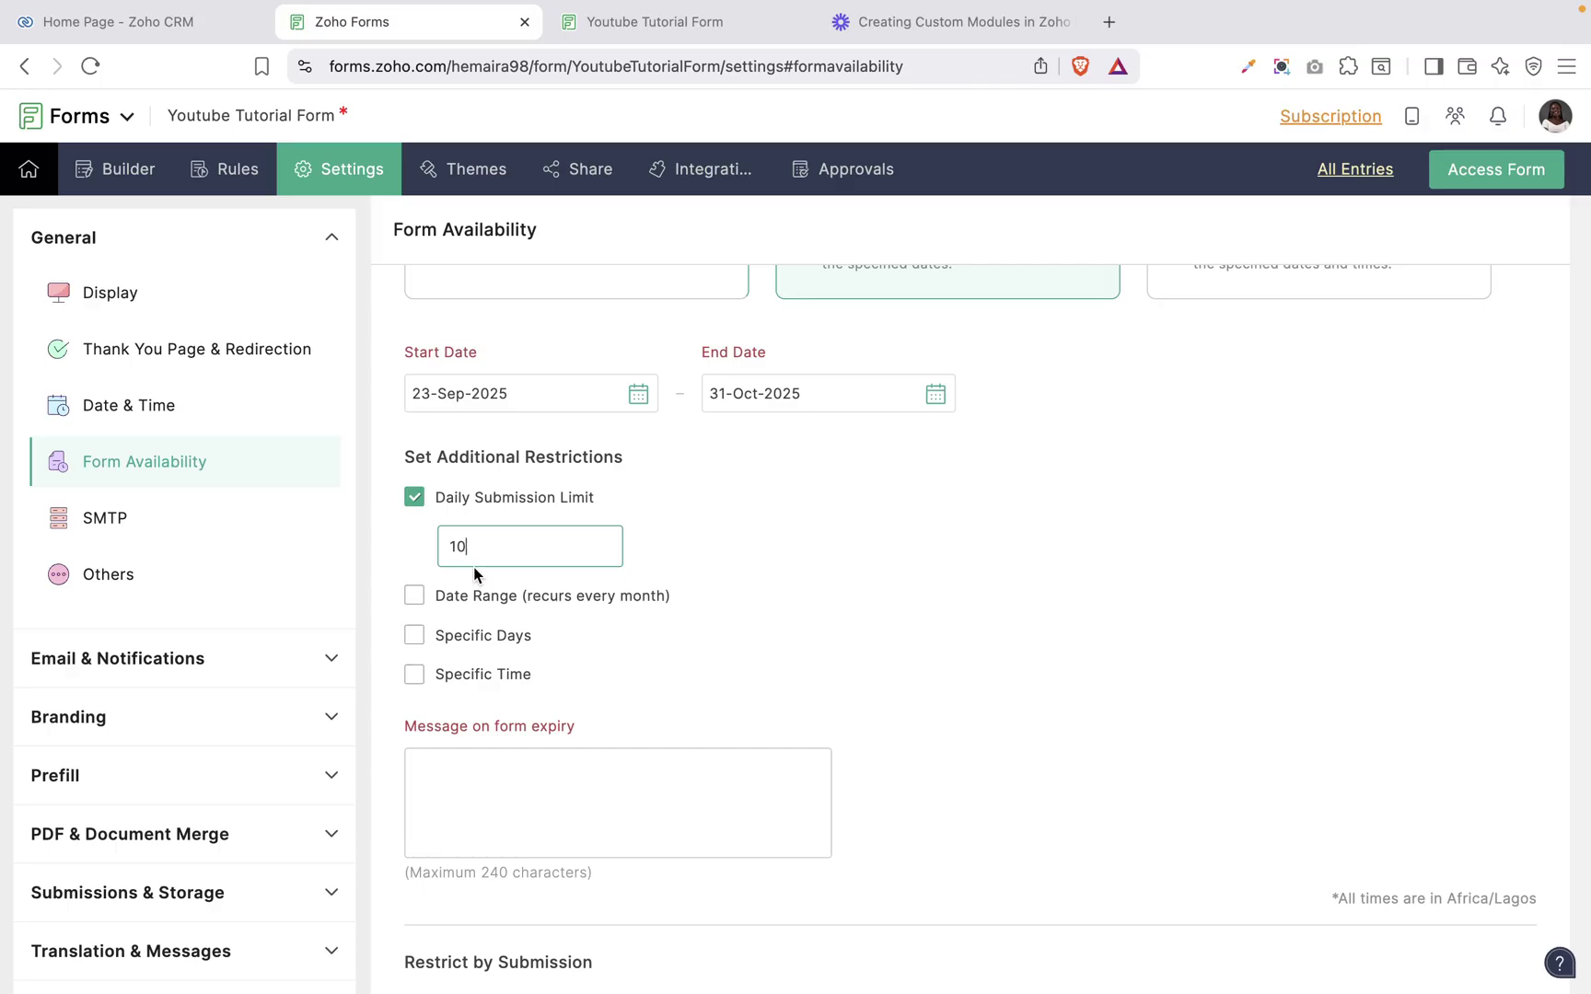
Step: Enable the Date Range restriction that recurs every month and set it from day 1 to day 20
left_click(552, 596)
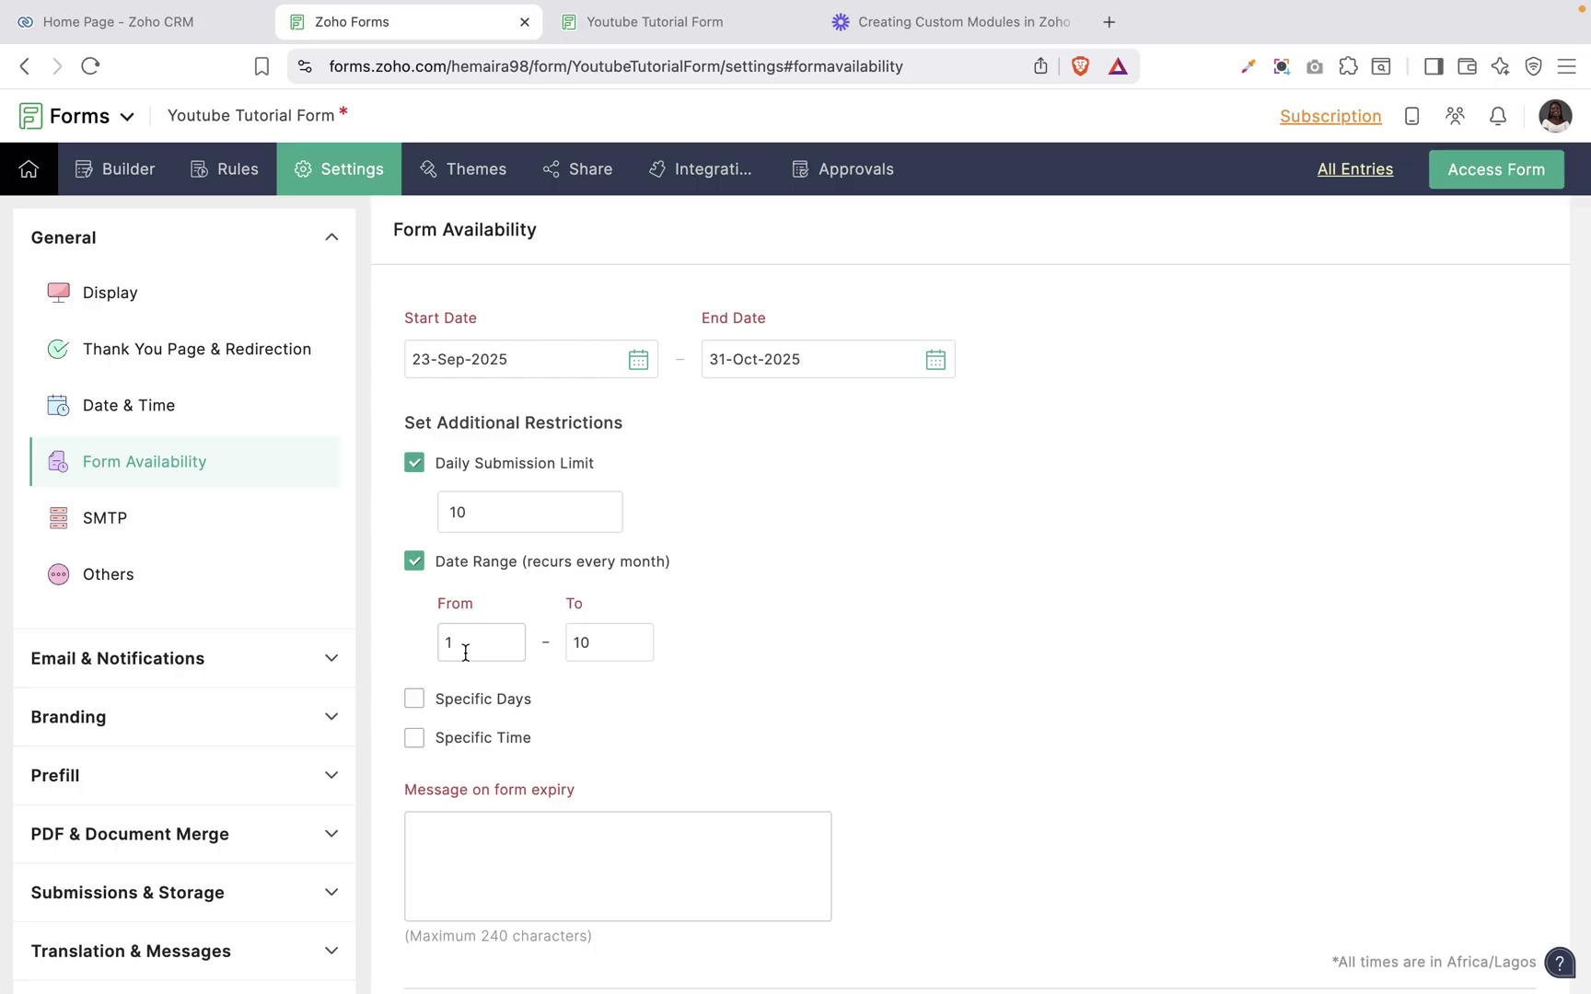
double_click(608, 647)
key("BackSpace")
type("20")
Step: Enable the Specific Days restriction and select Sunday and Saturday
left_click(415, 699)
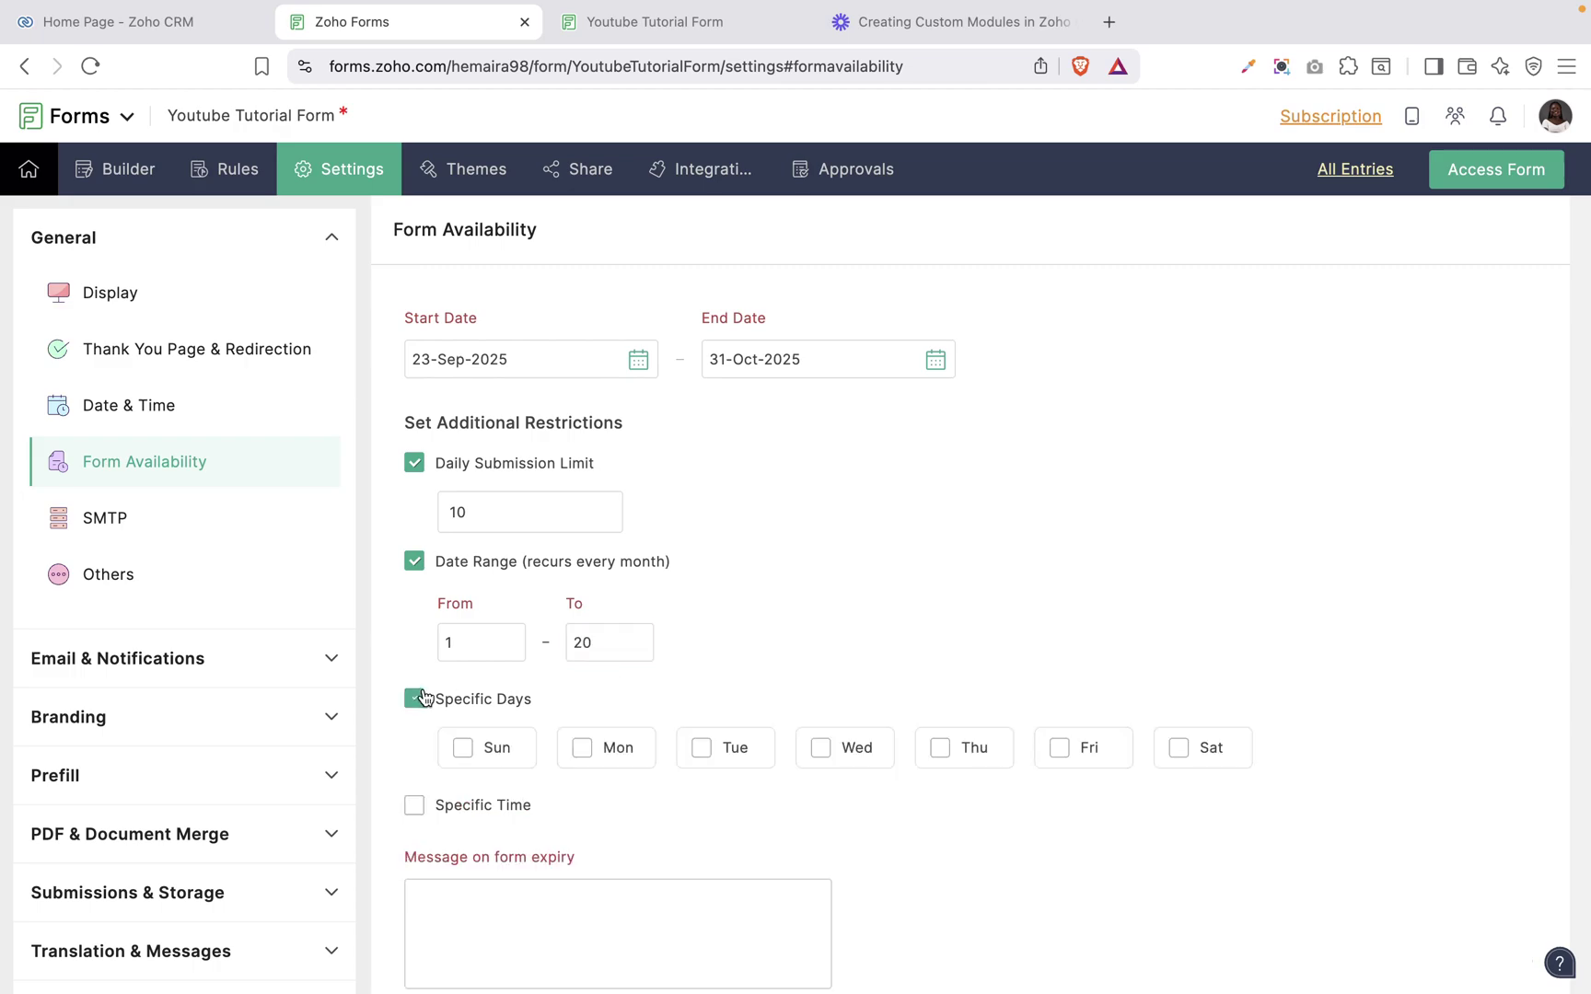
scroll(476, 700, "down", 3)
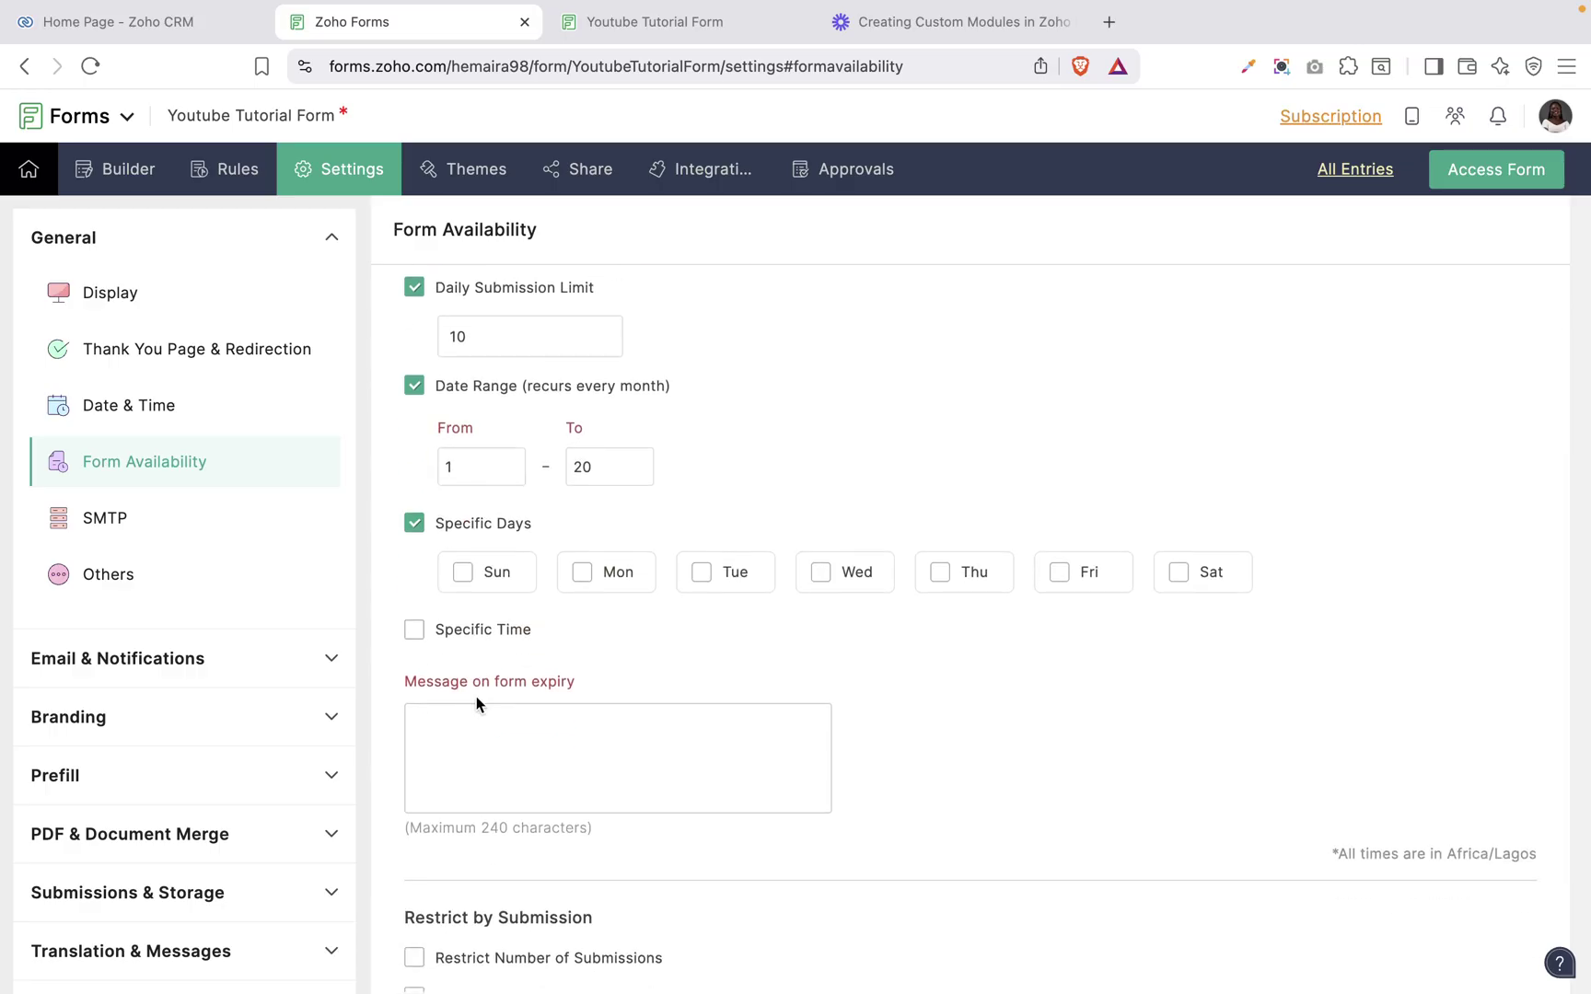
left_click(470, 576)
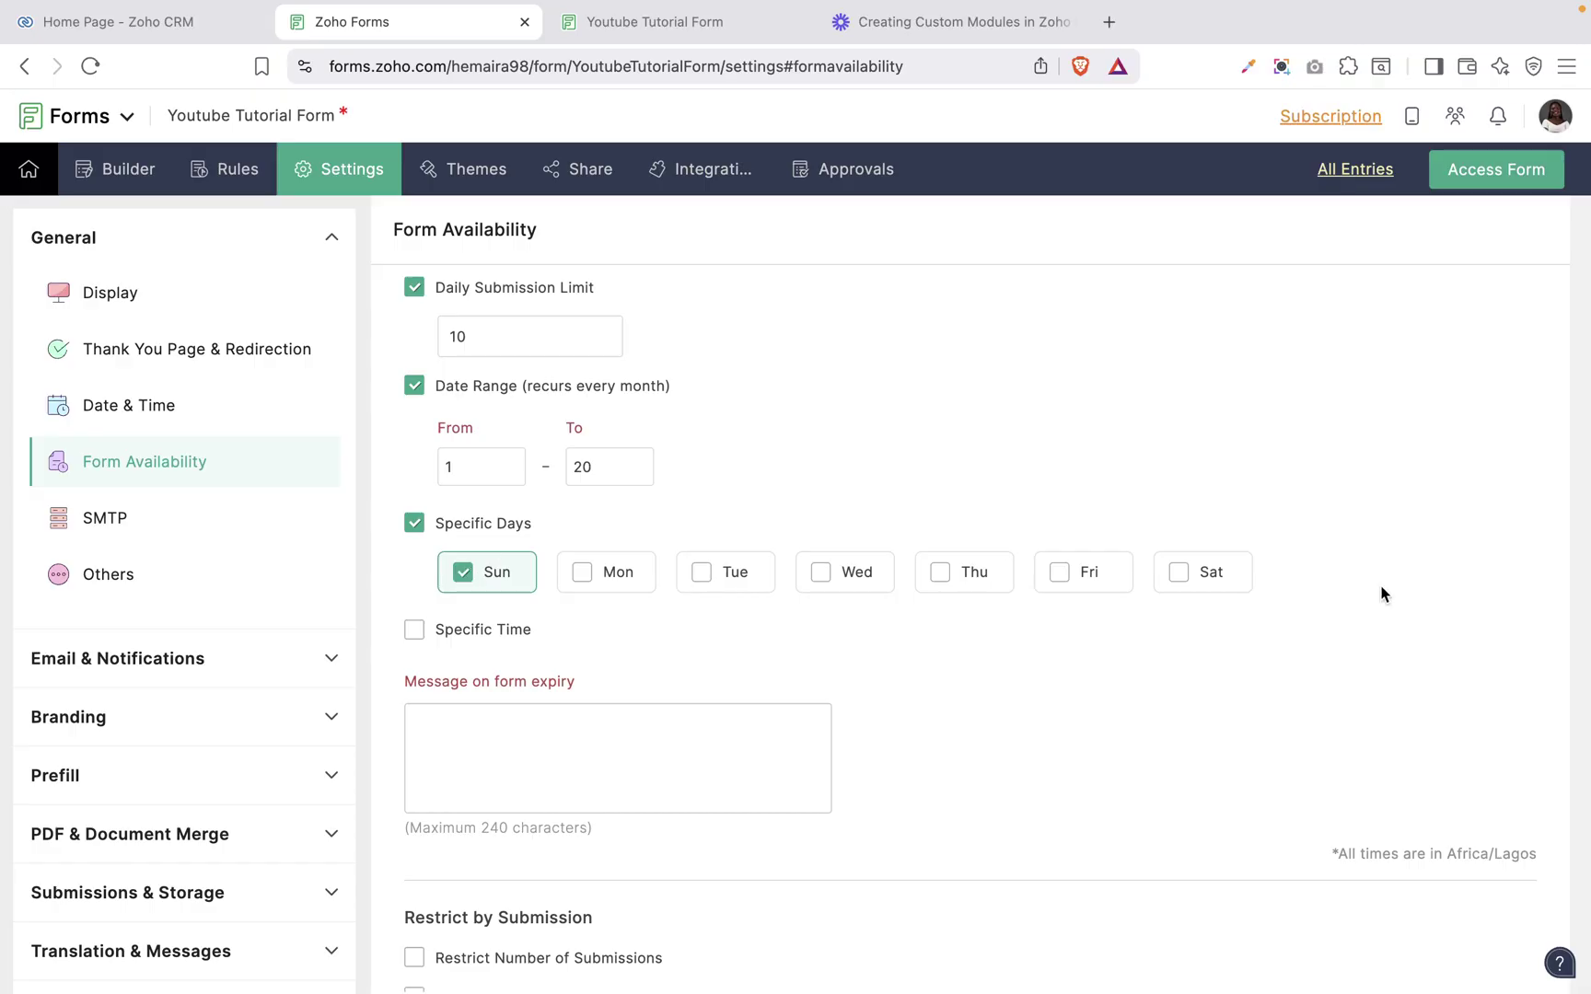
left_click(1192, 578)
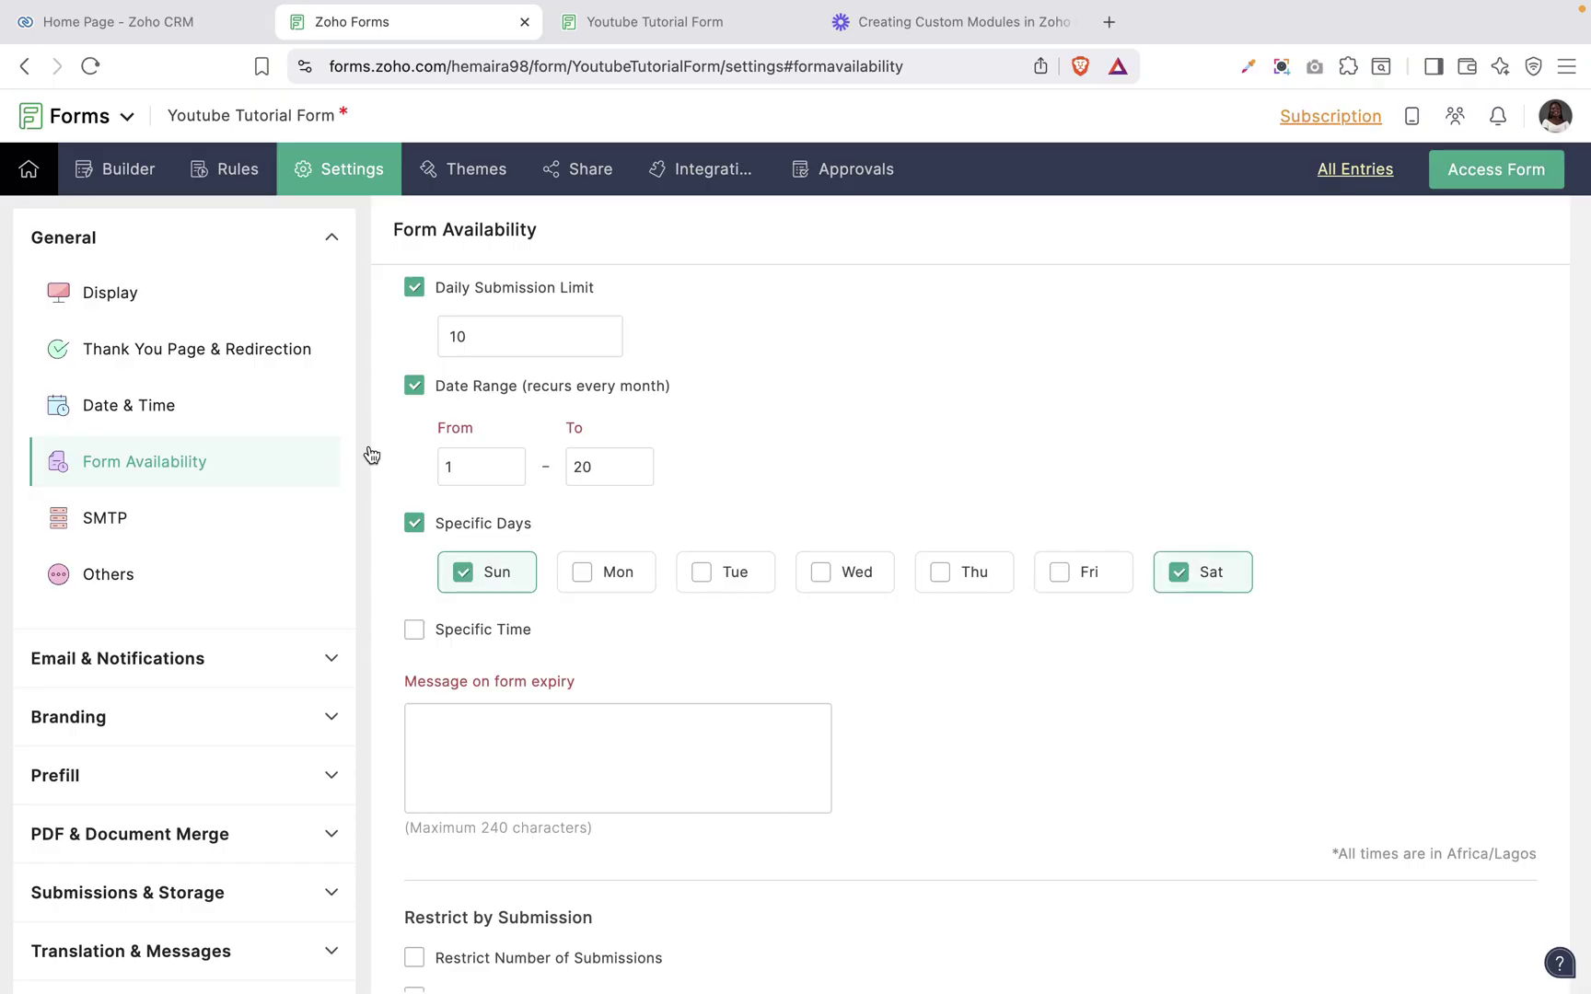
Step: Enable the Specific Time restriction by range and set its start time to 10:00 AM
left_click(414, 631)
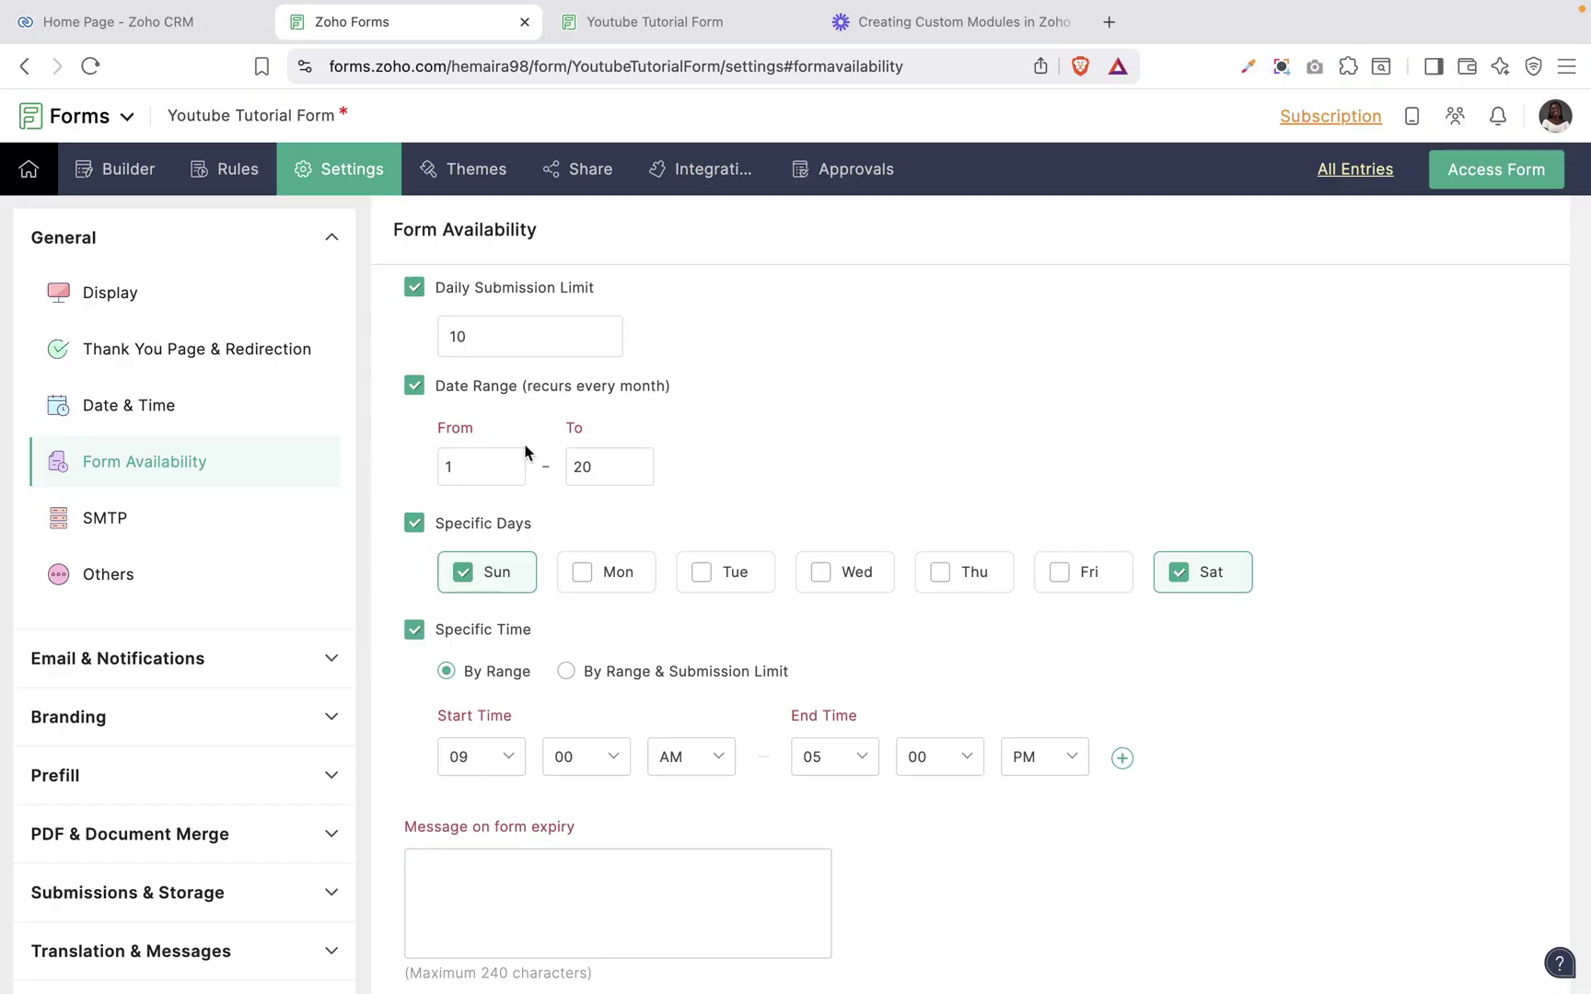
scroll(527, 451, "down", 5)
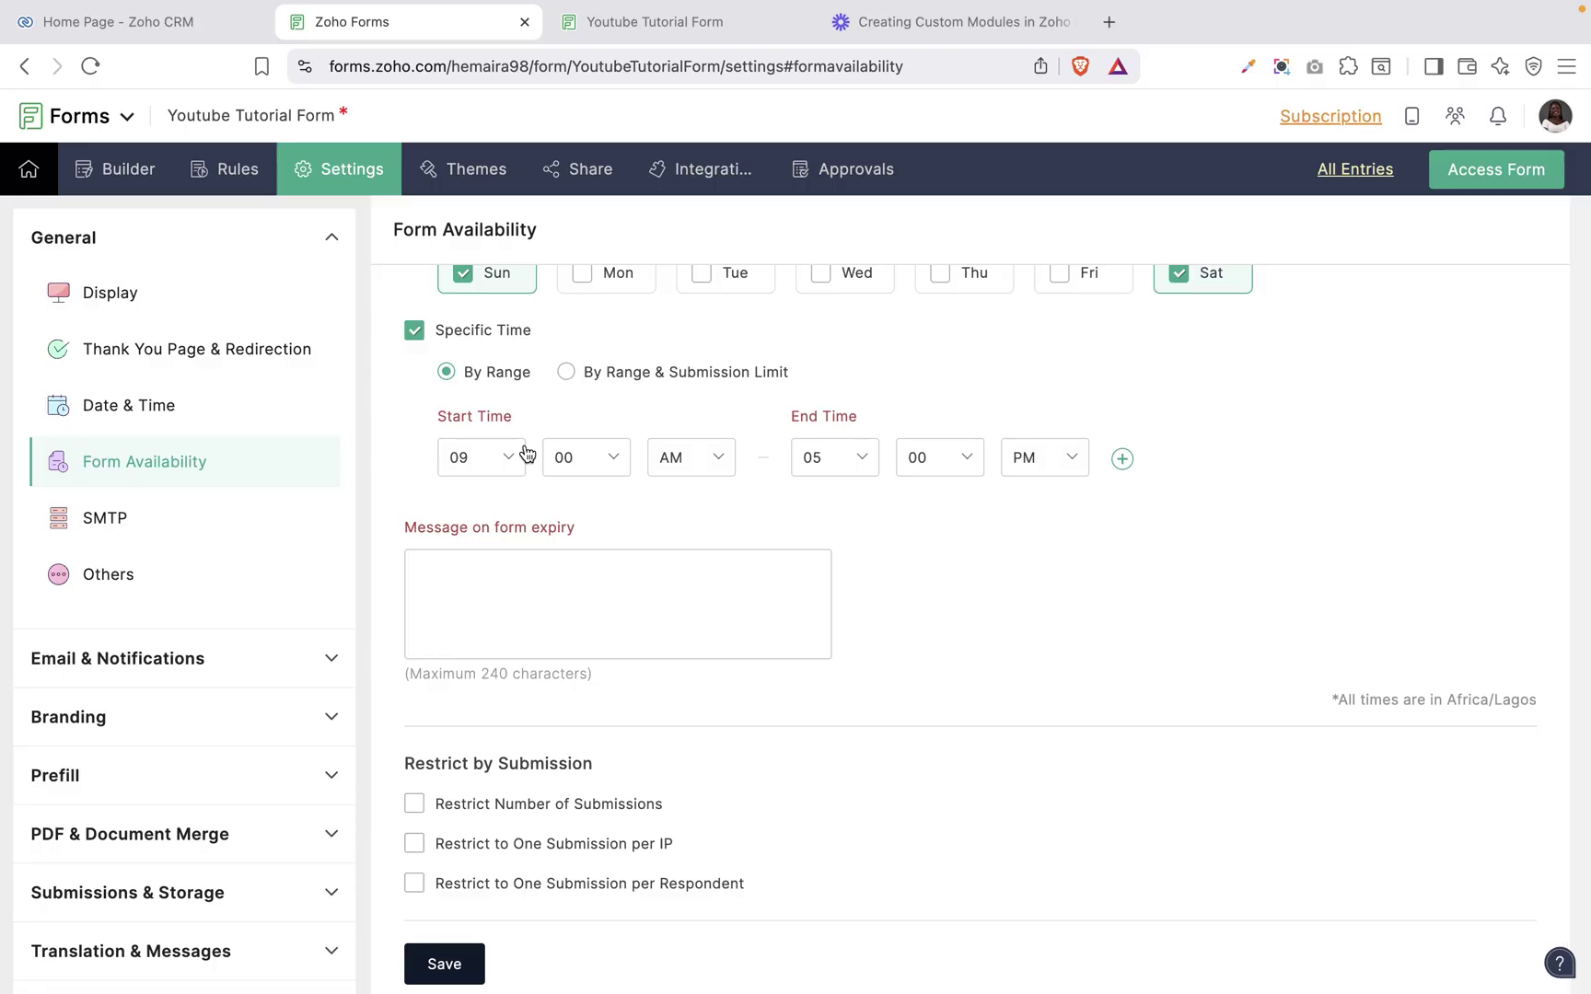
left_click(527, 453)
left_click(469, 626)
left_click(868, 457)
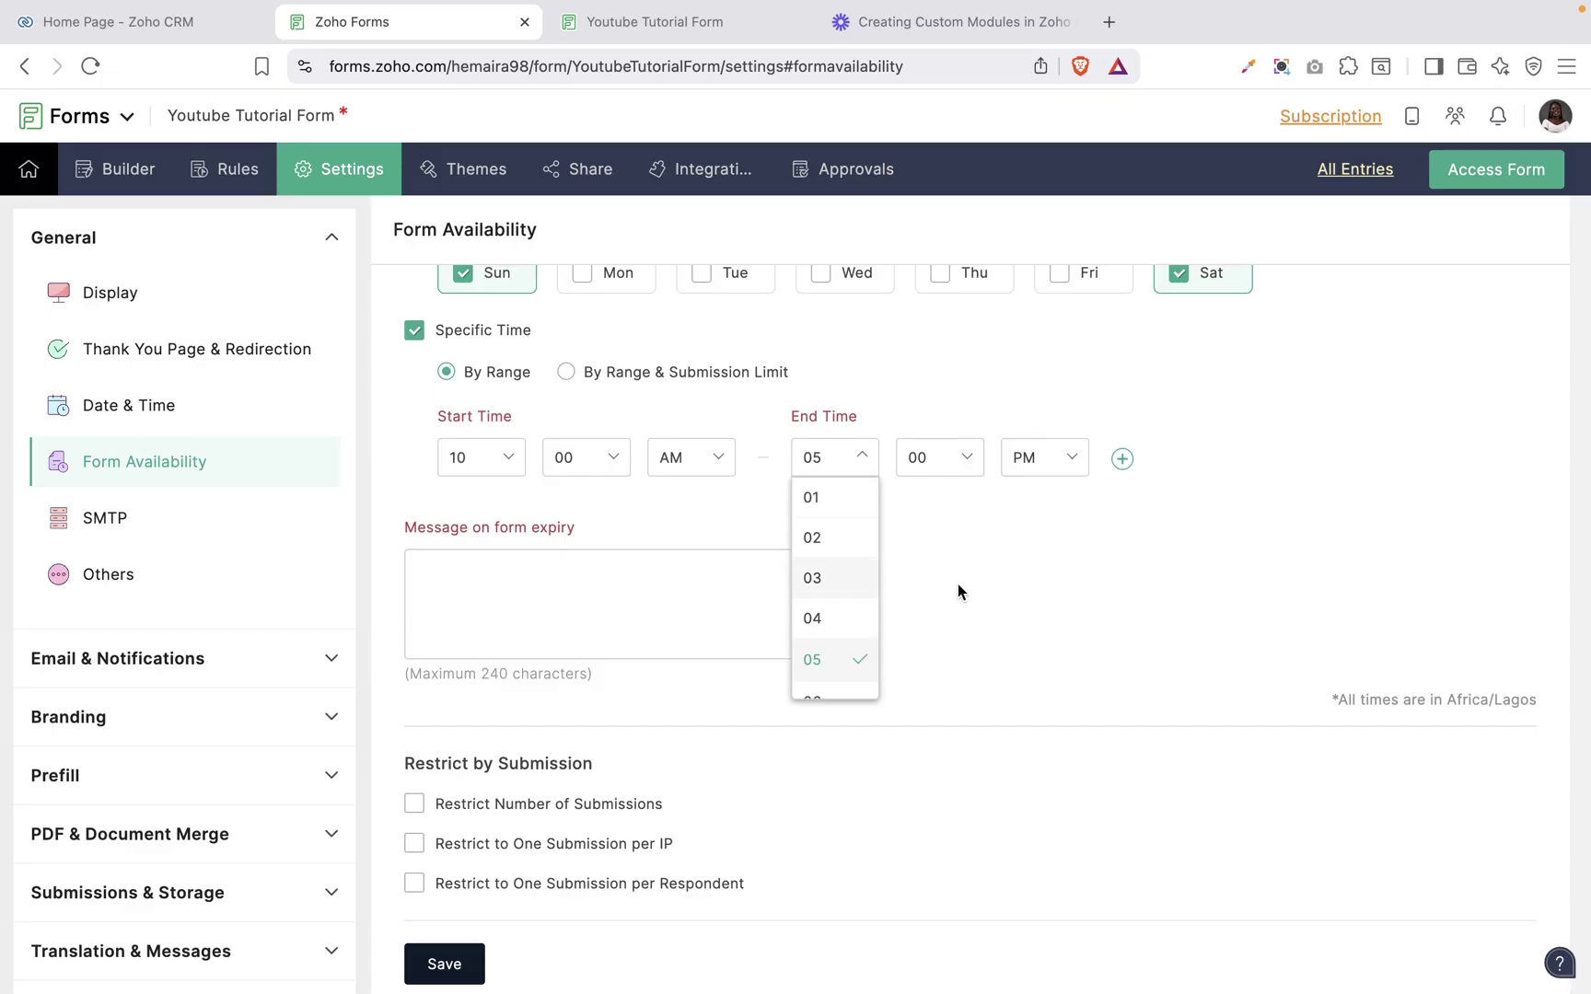
left_click(1045, 564)
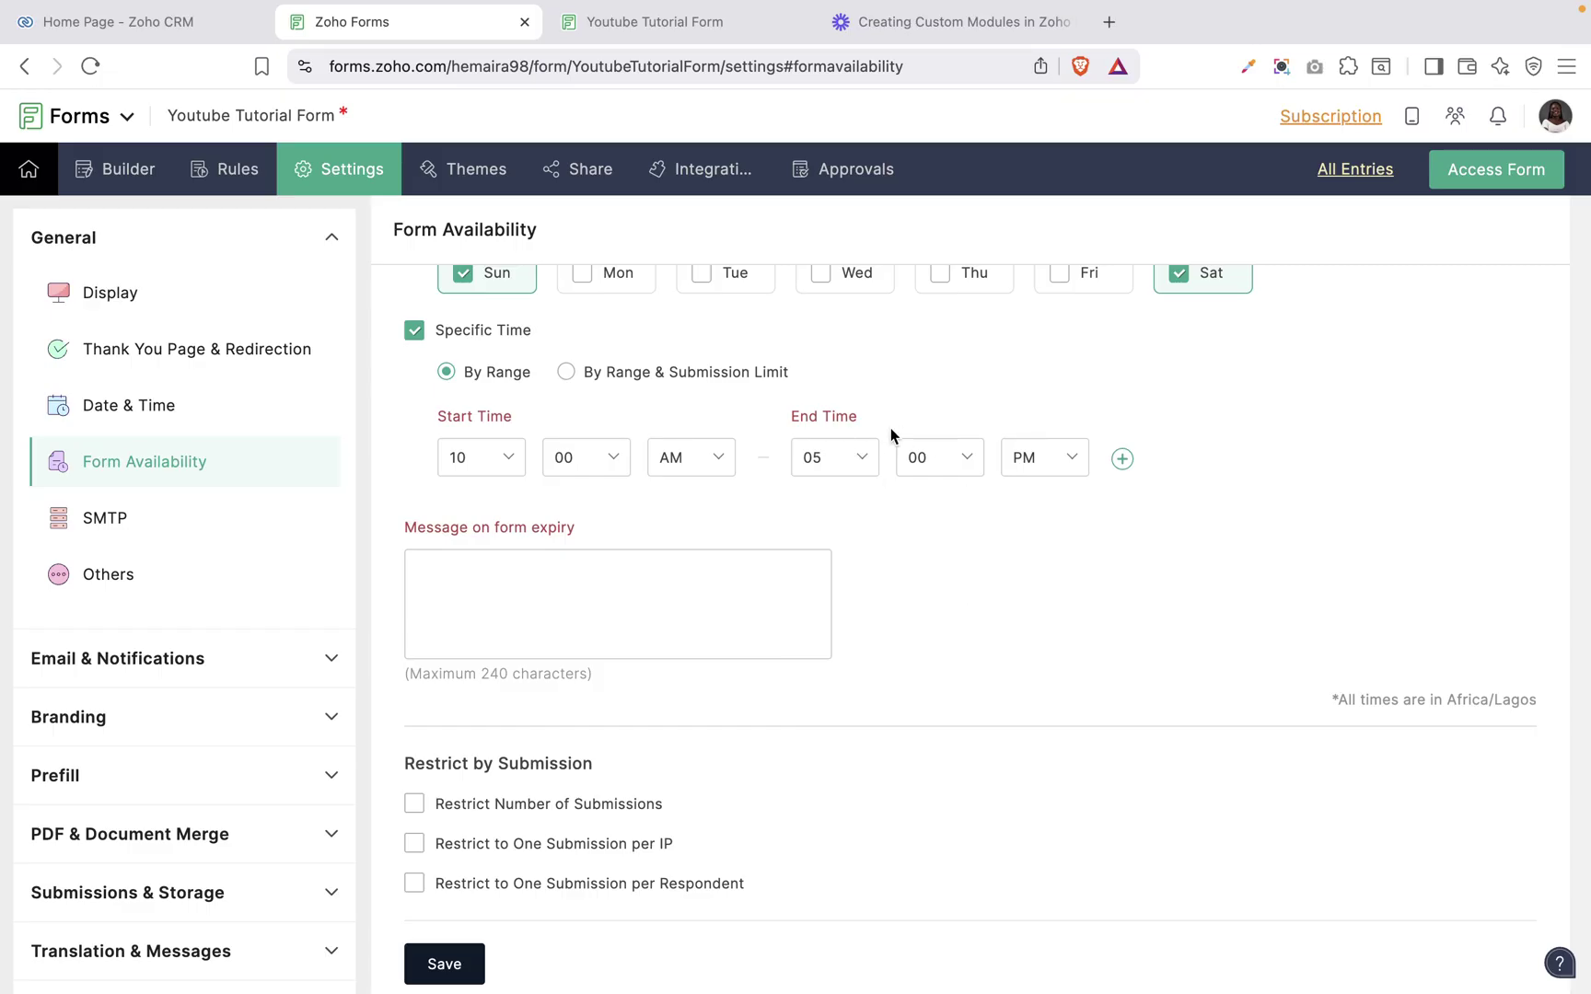
Step: Enable Restrict Number of Submissions and examine its maximum limit and limit message fields, leaving them empty
left_click(559, 602)
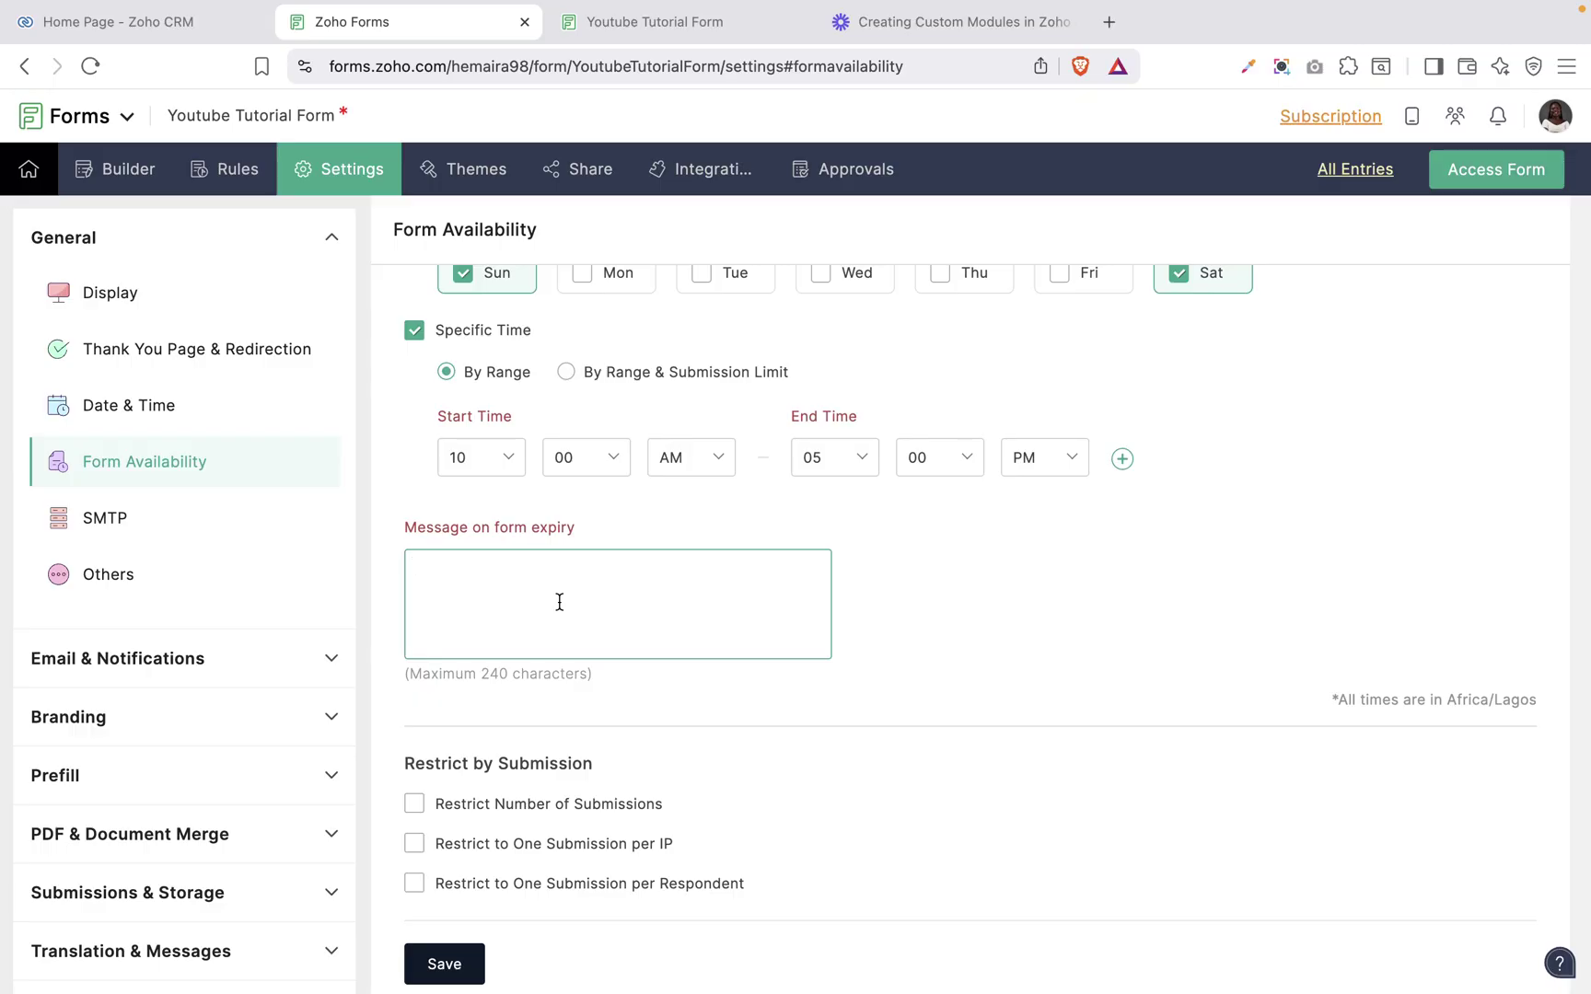
scroll(559, 601, "down", 1)
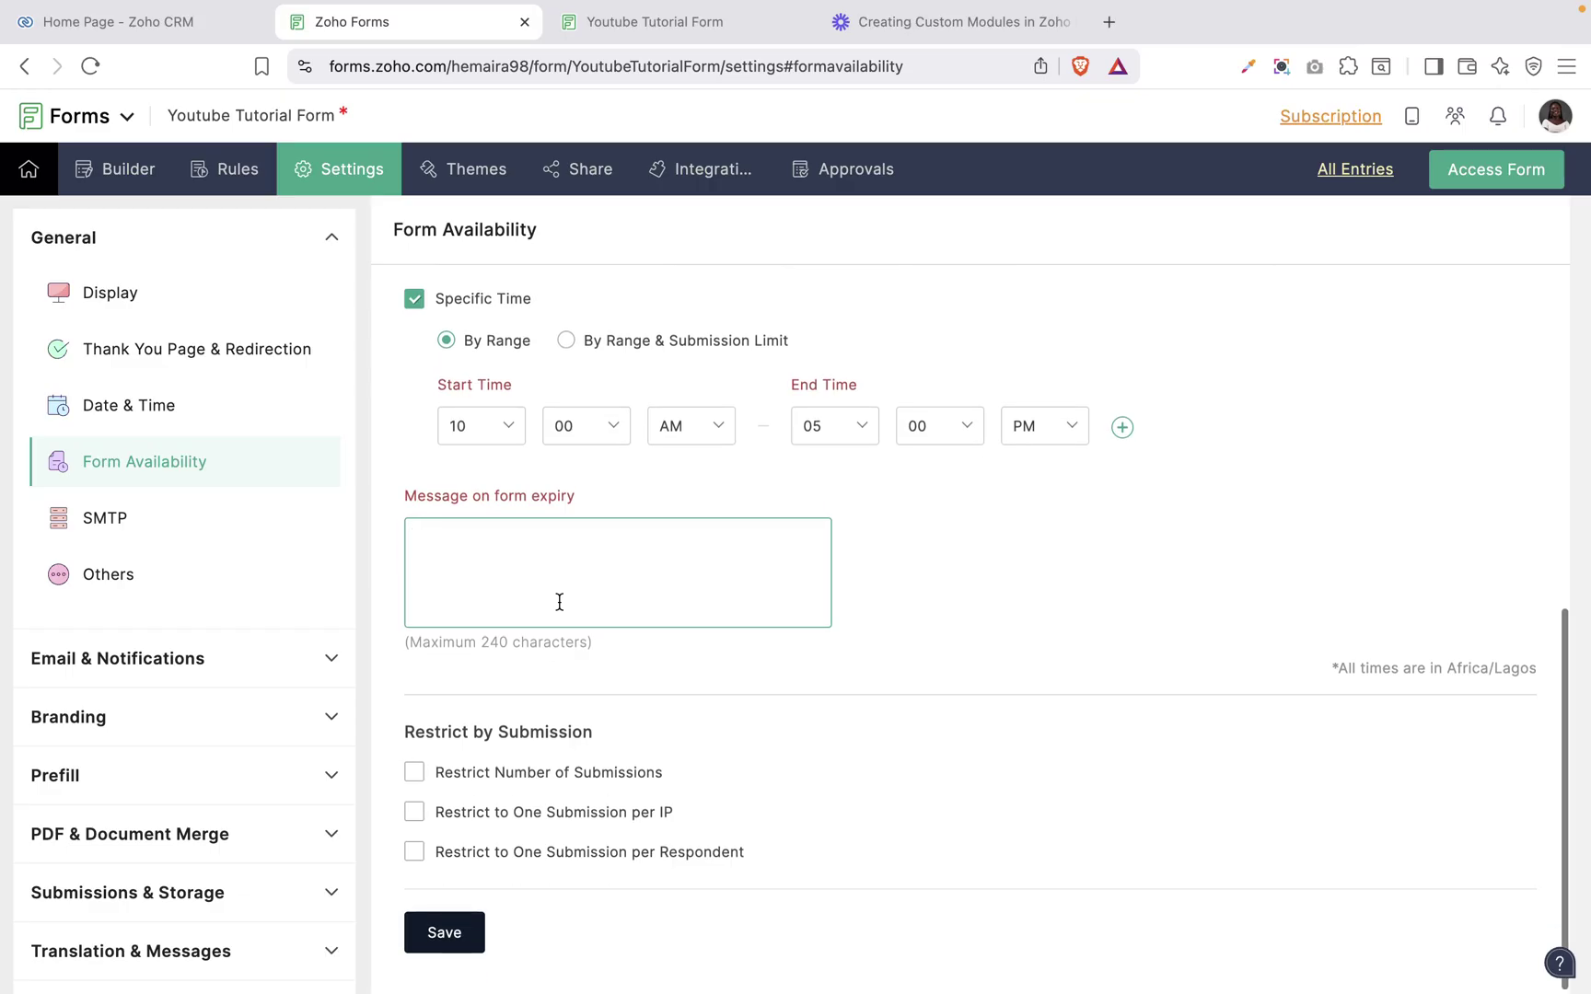
left_click(418, 787)
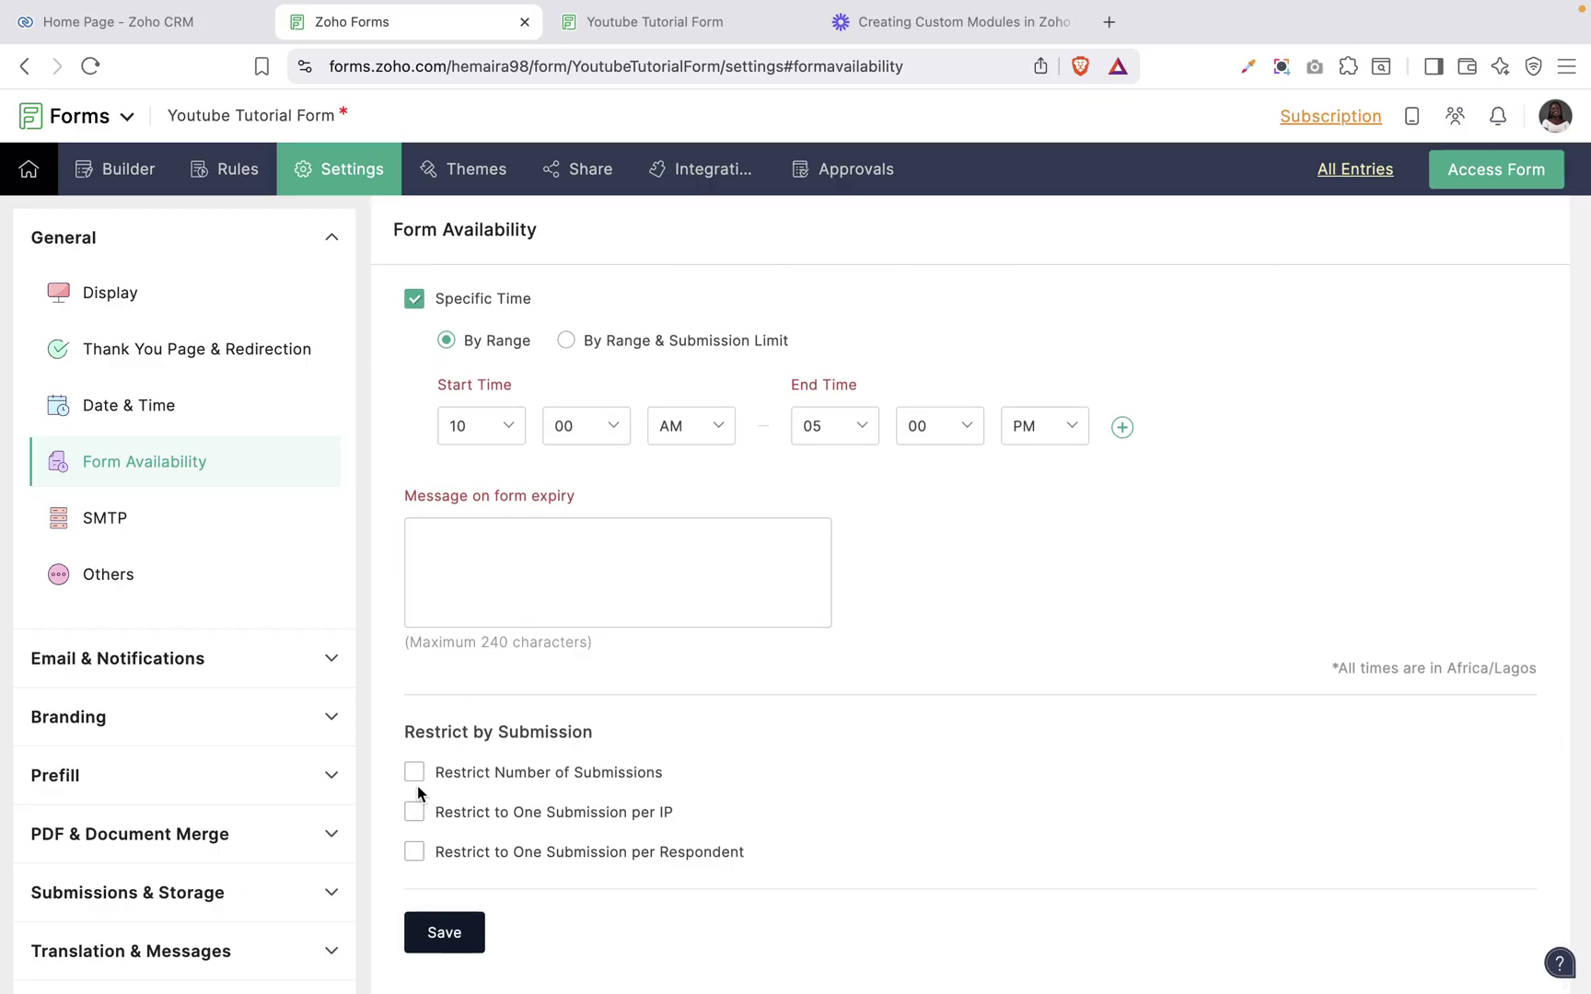
left_click(418, 782)
scroll(461, 824, "down", 3)
scroll(465, 836, "down", 1)
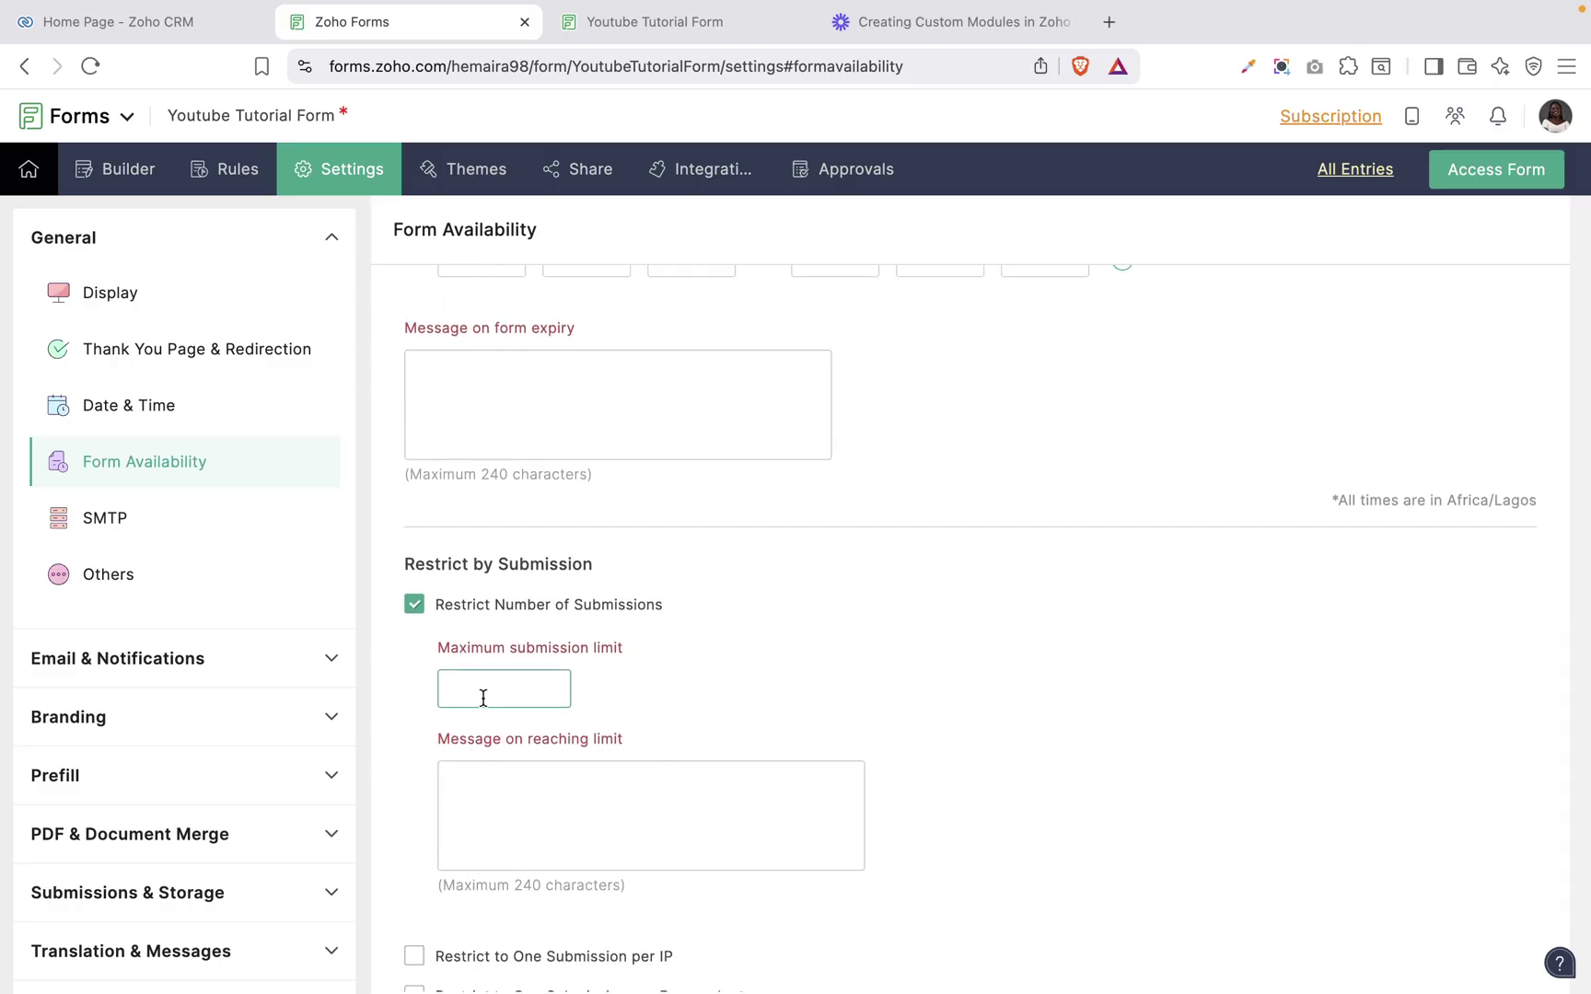
scroll(483, 697, "down", 2)
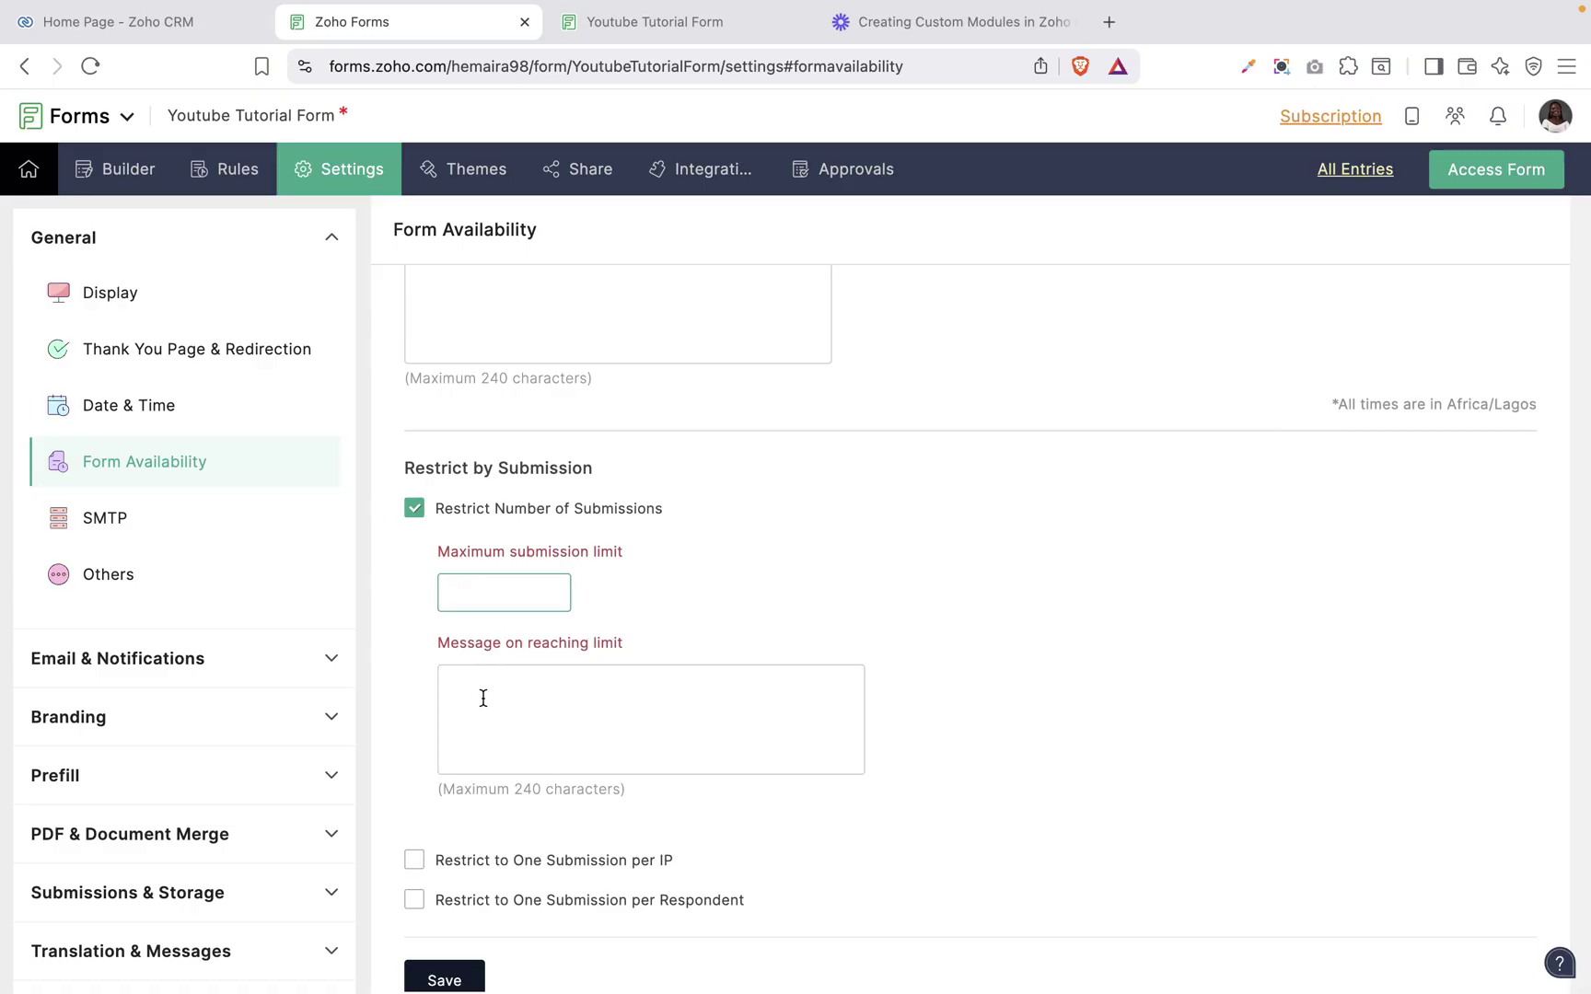
left_click(483, 699)
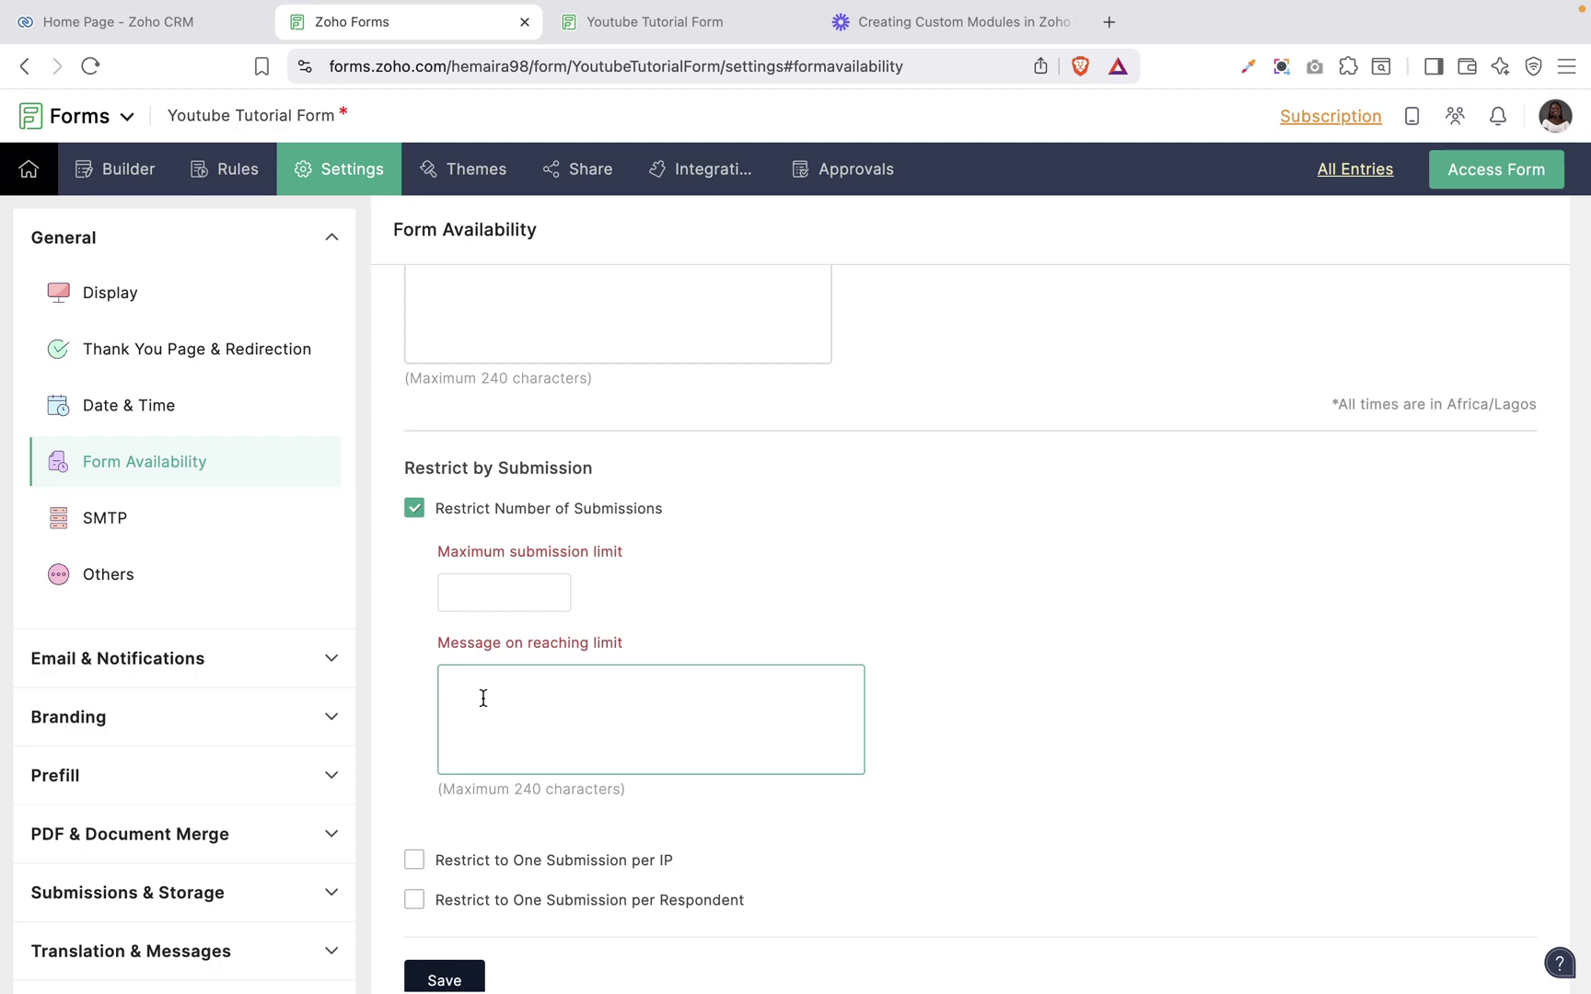
Step: Restrict the form to one submission per IP and one submission per respondent, and review the availability settings
scroll(493, 686, "down", 1)
left_click(415, 813)
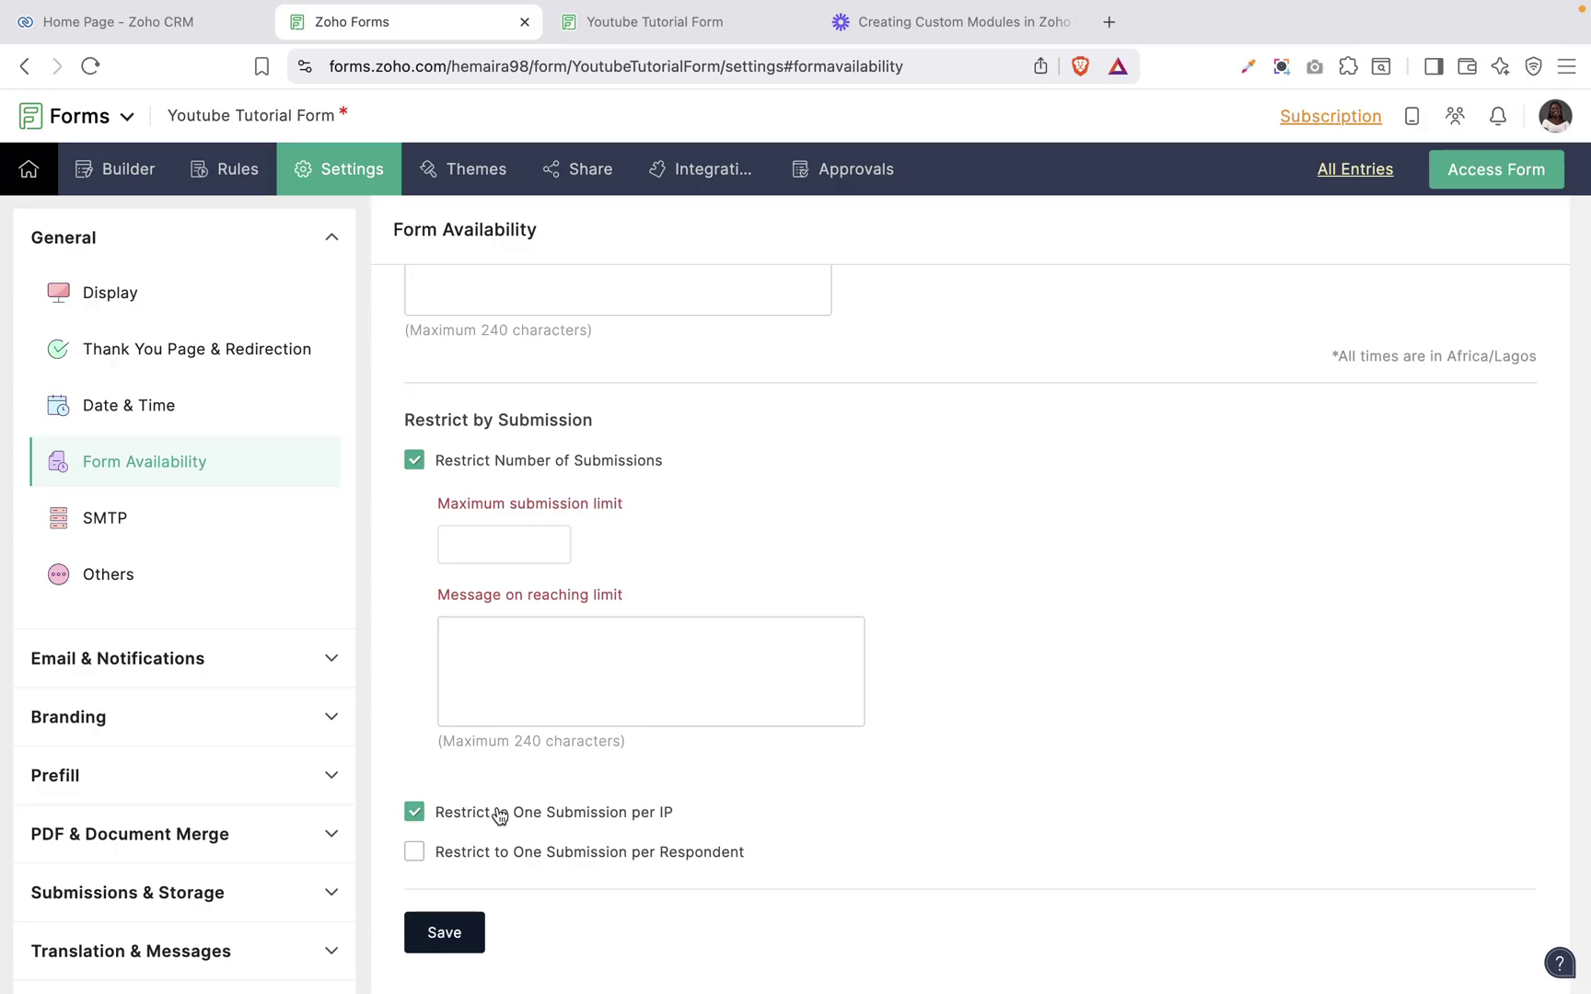
left_click(451, 855)
scroll(874, 639, "up", 10)
scroll(874, 639, "down", 10)
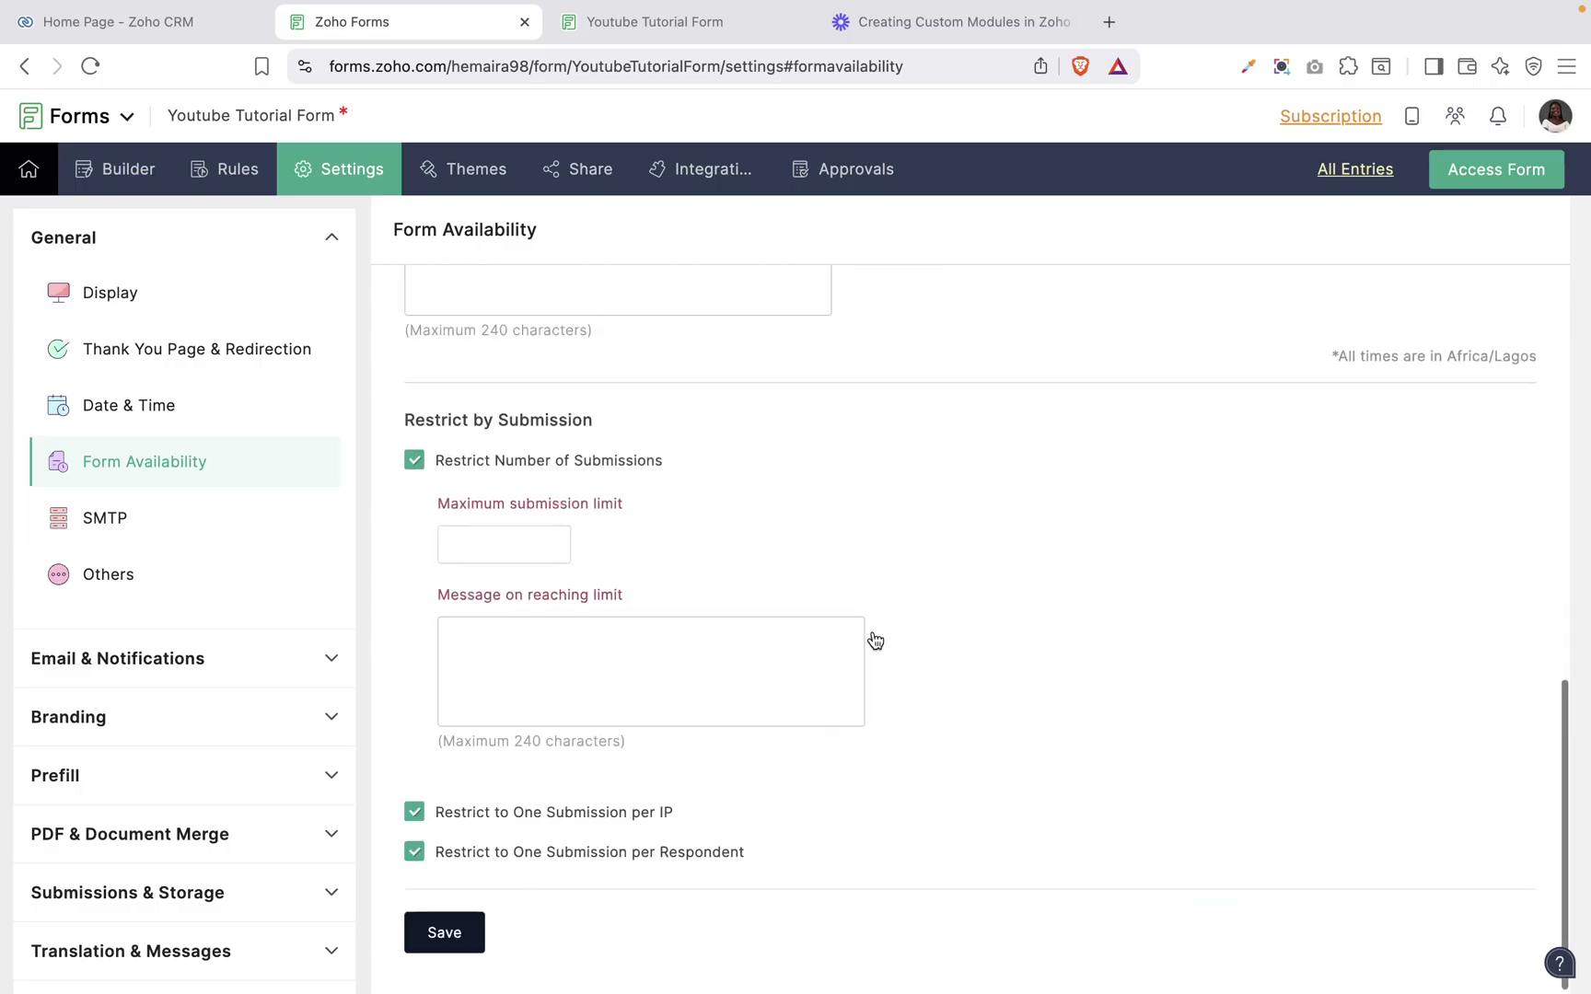
Step: Go to the SMTP settings, enable Custom SMTP, and check the available SMTP server names
left_click(104, 517)
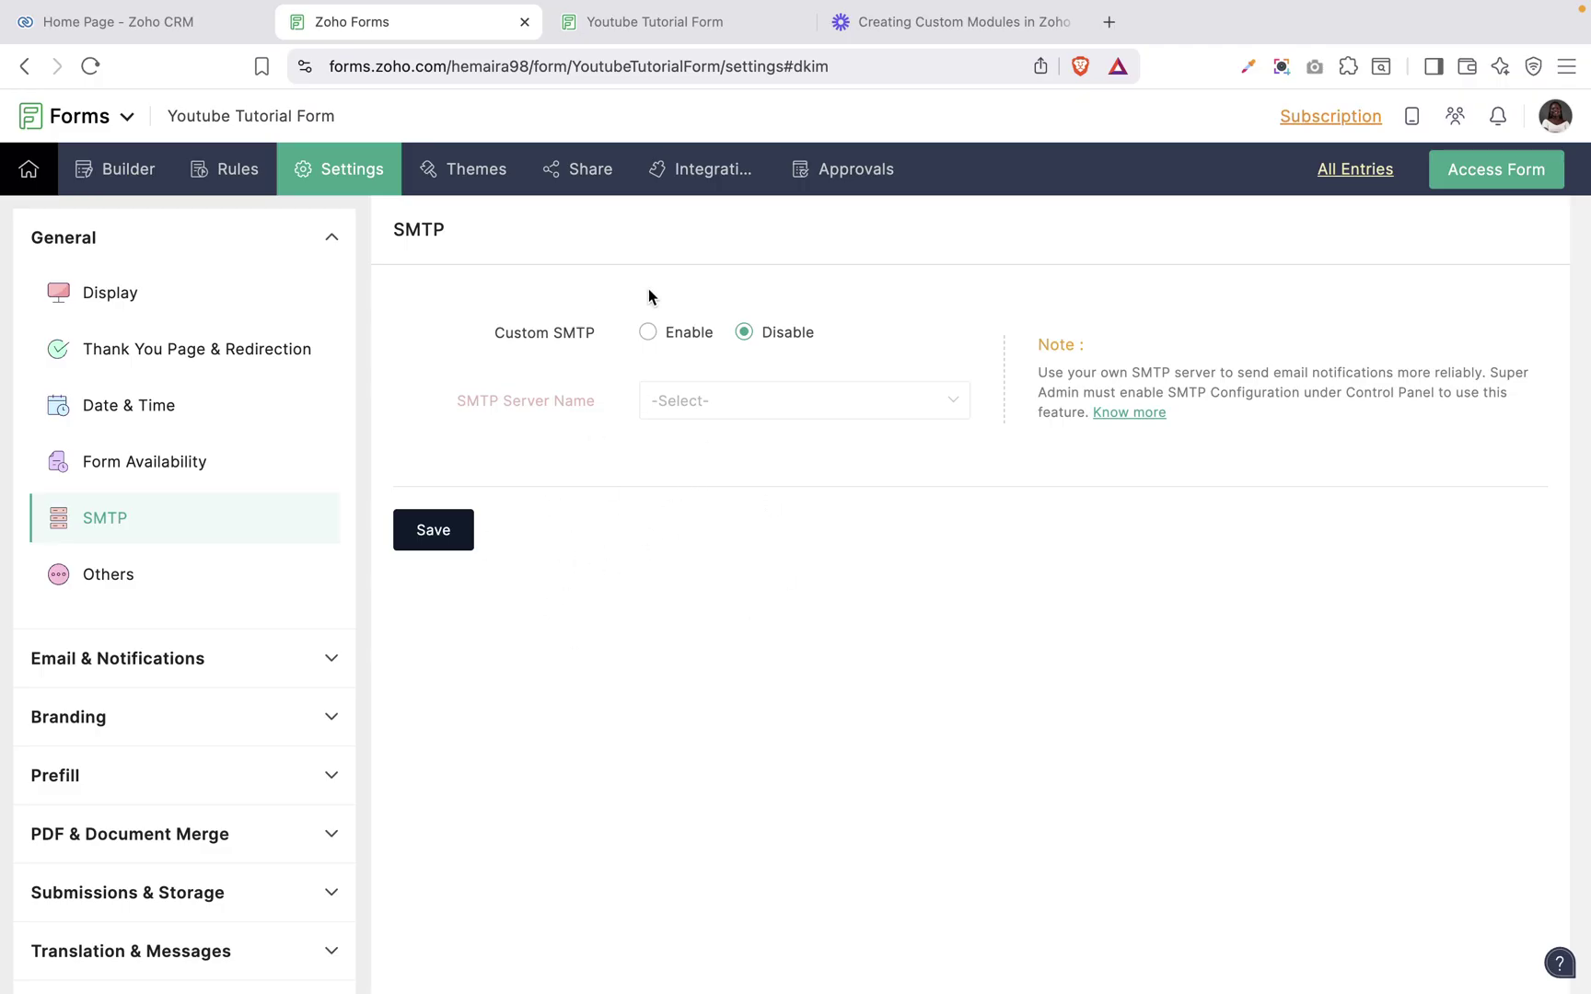
left_click(648, 332)
left_click(706, 405)
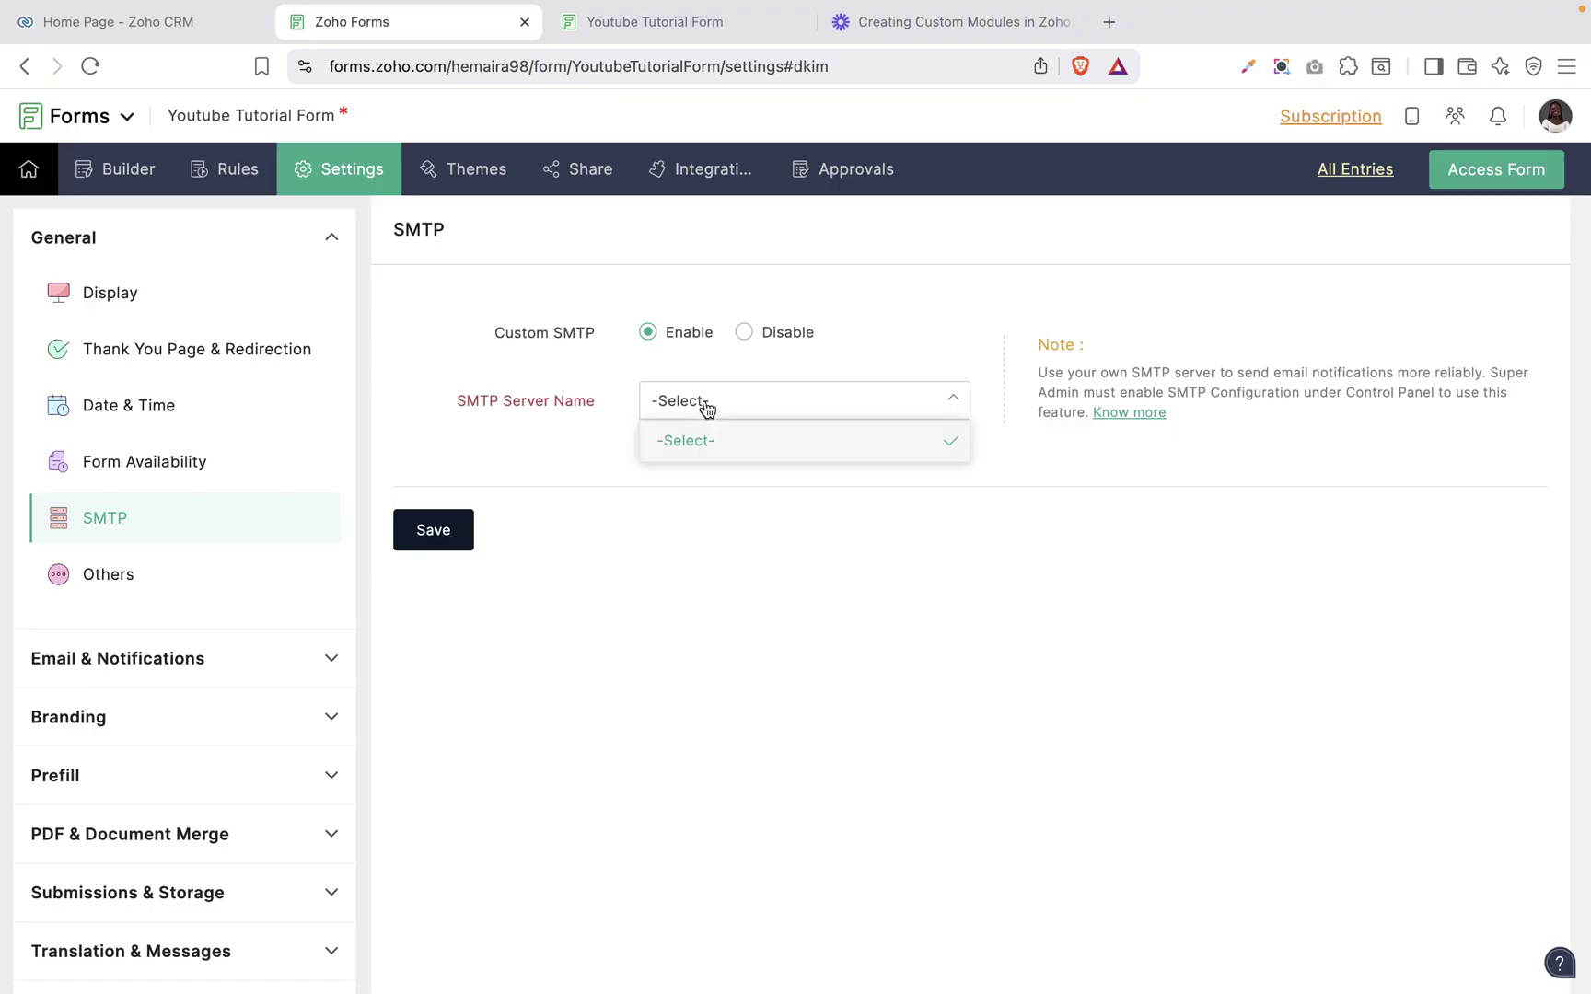
left_click(693, 445)
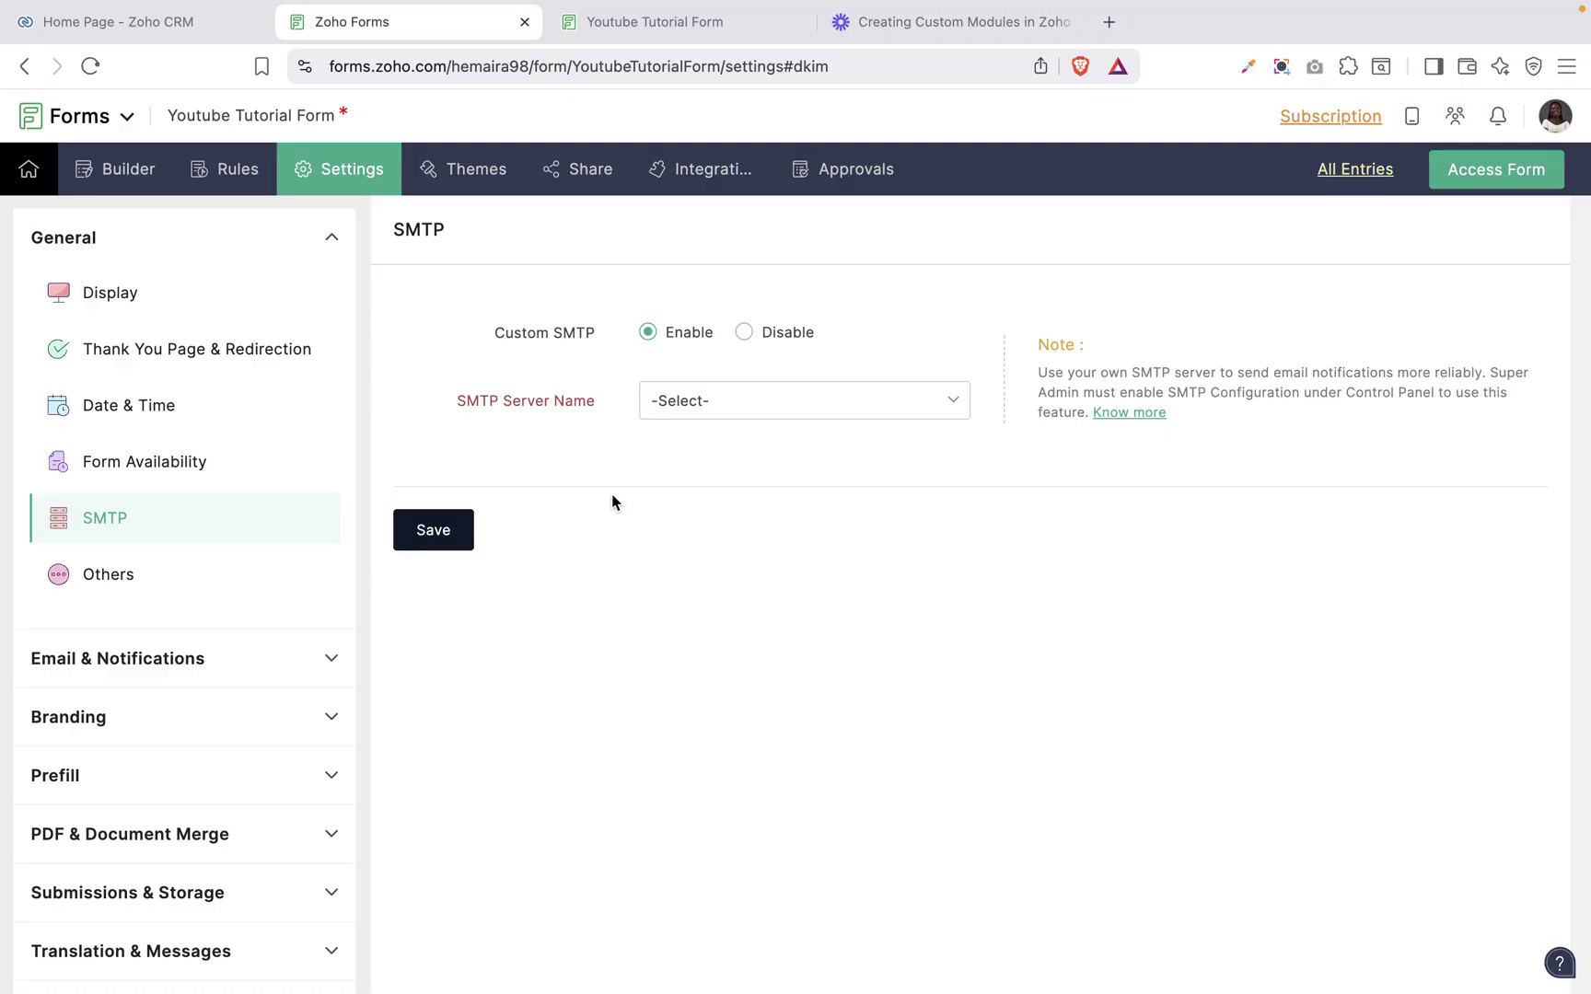
Step: In the Others settings, turn on collecting the respondent's IP address and prevent submission when the Enter key is pressed
left_click(108, 576)
left_click(1044, 473)
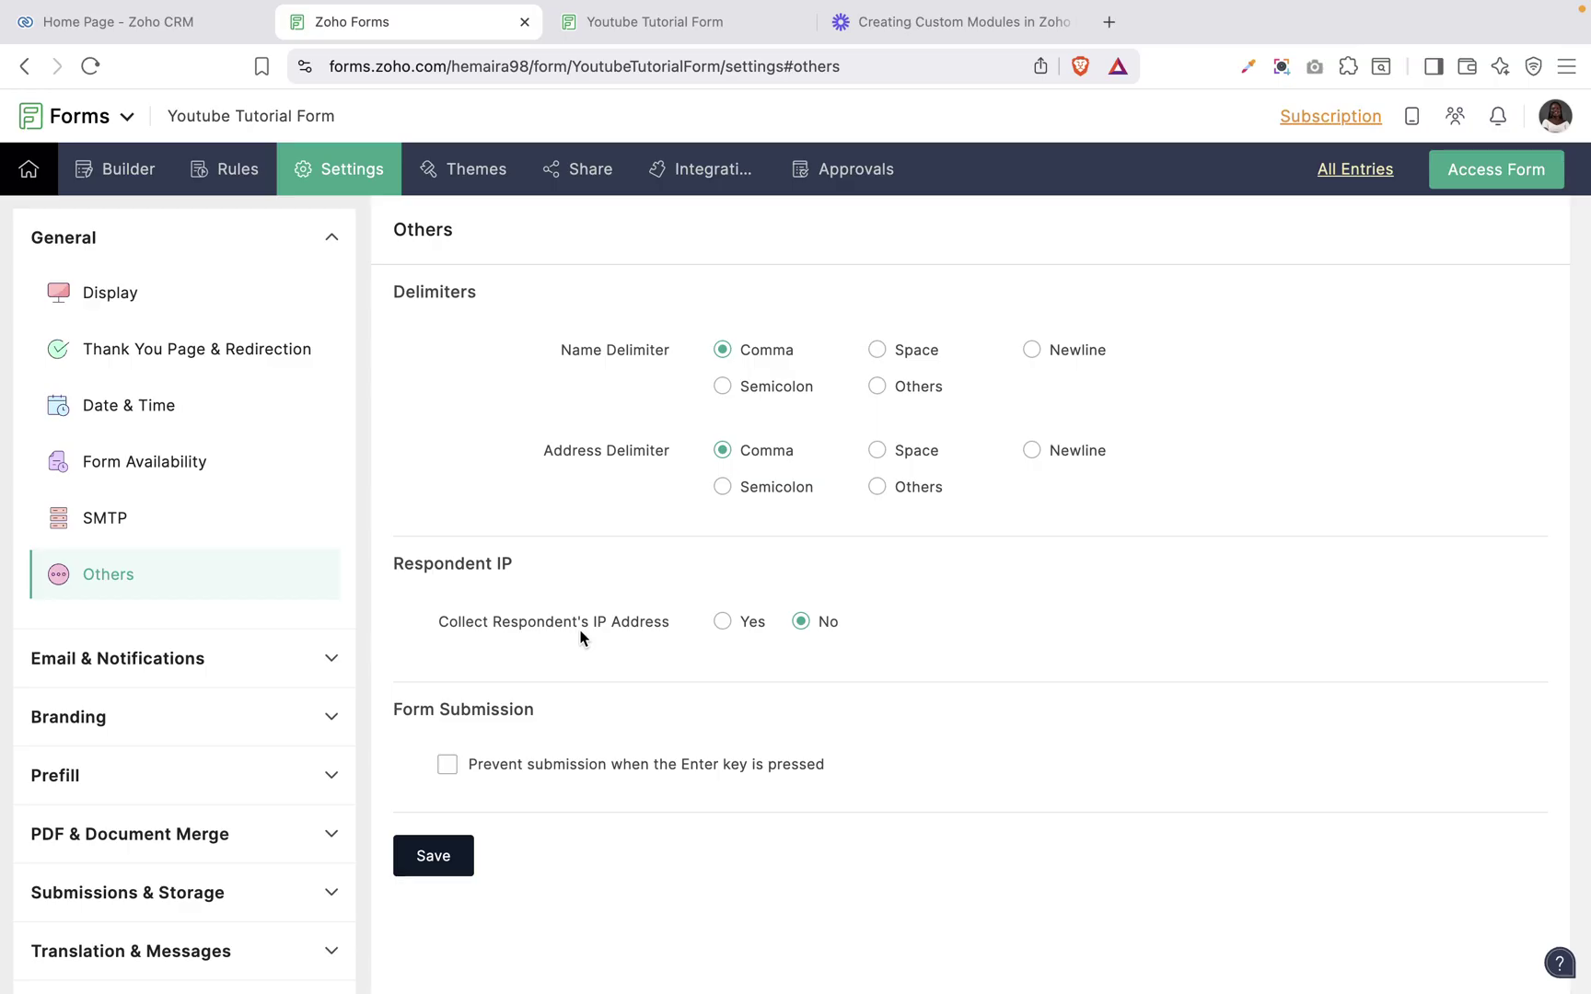
left_click(723, 626)
left_click(448, 766)
Step: Go to the Email settings under Email & Notifications and view the notification options for new records
left_click(120, 660)
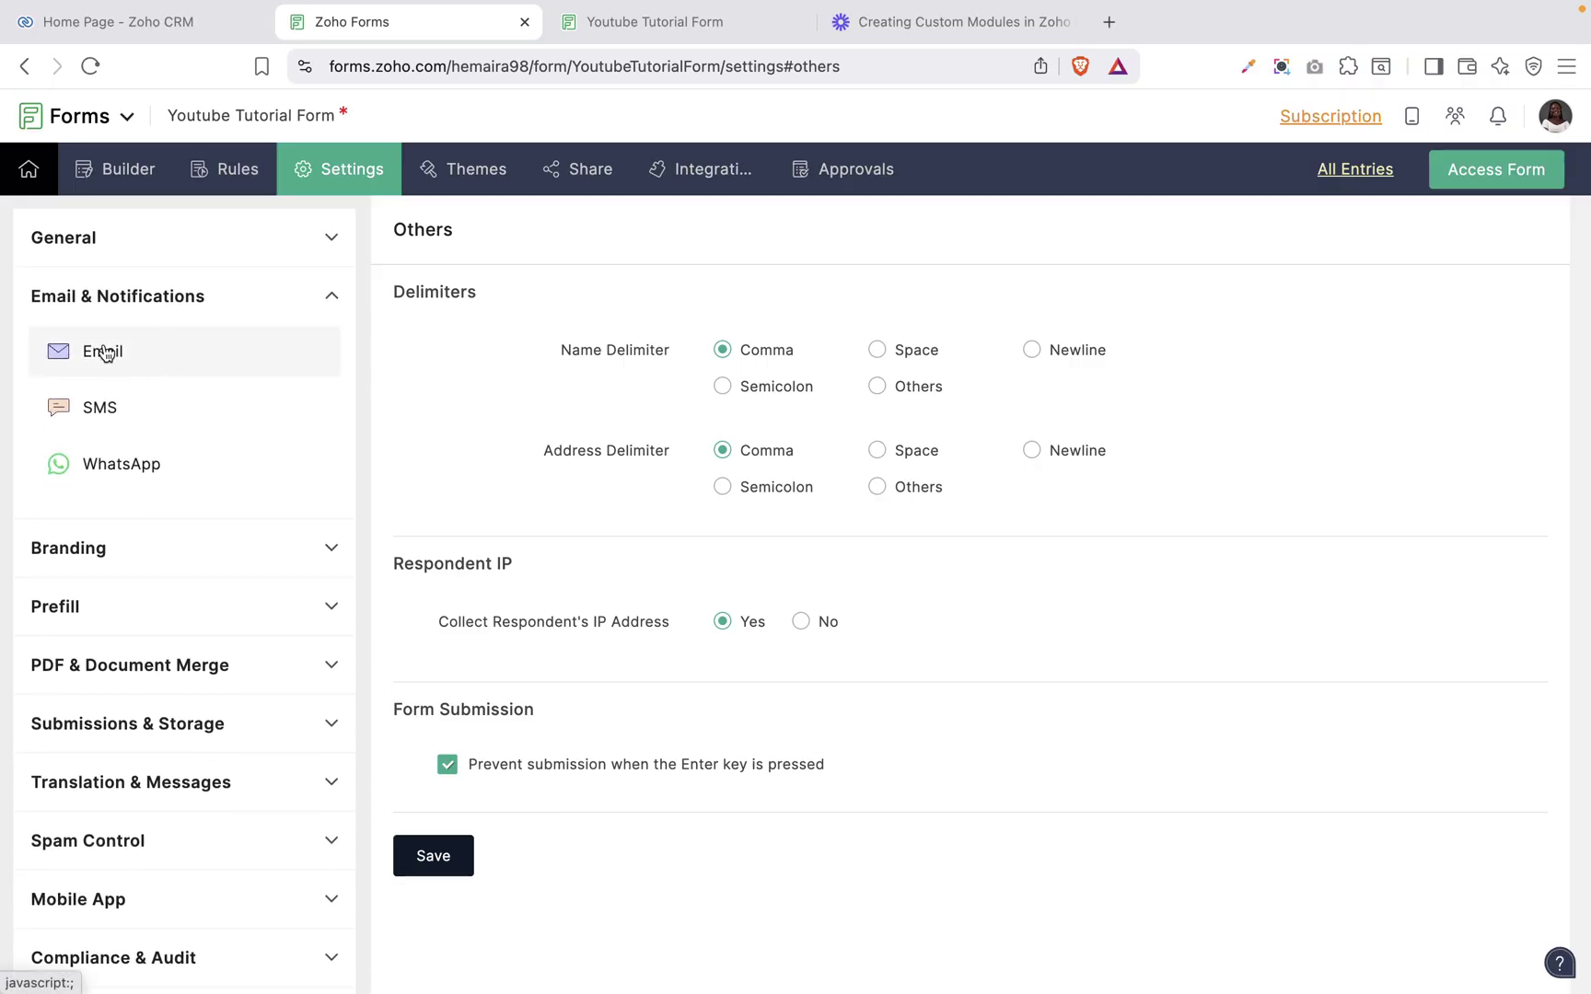
left_click(105, 353)
left_click(1015, 486)
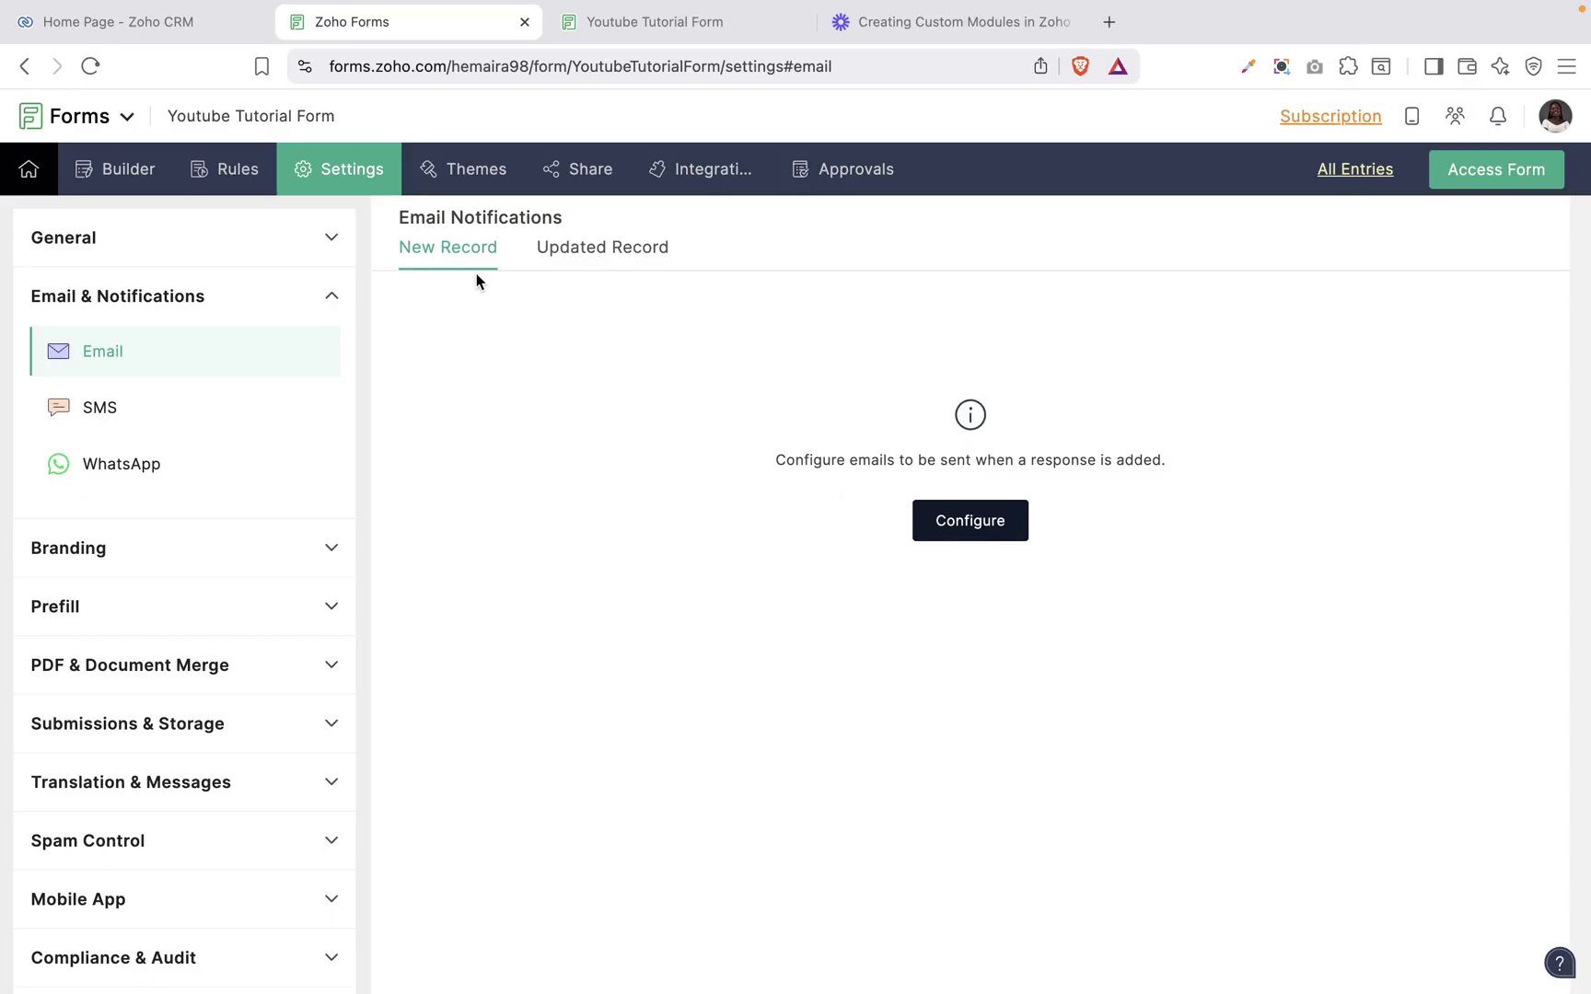
Step: Start configuring the email notification for new records and set its sender to the third address in the list
left_click(988, 538)
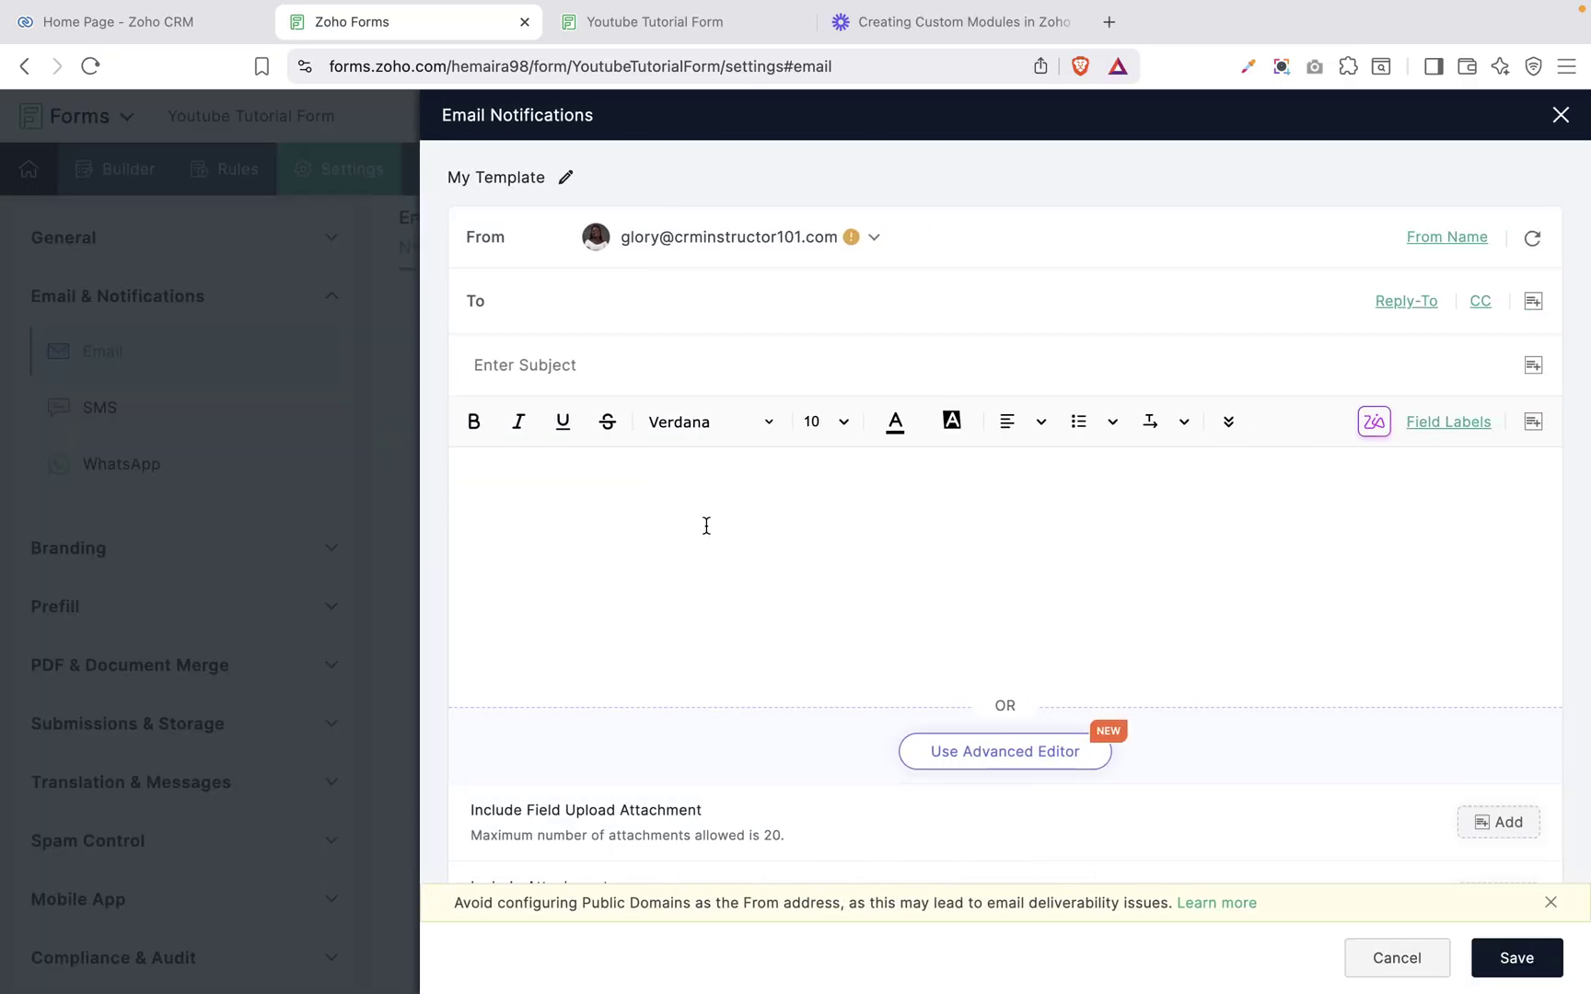
left_click(870, 240)
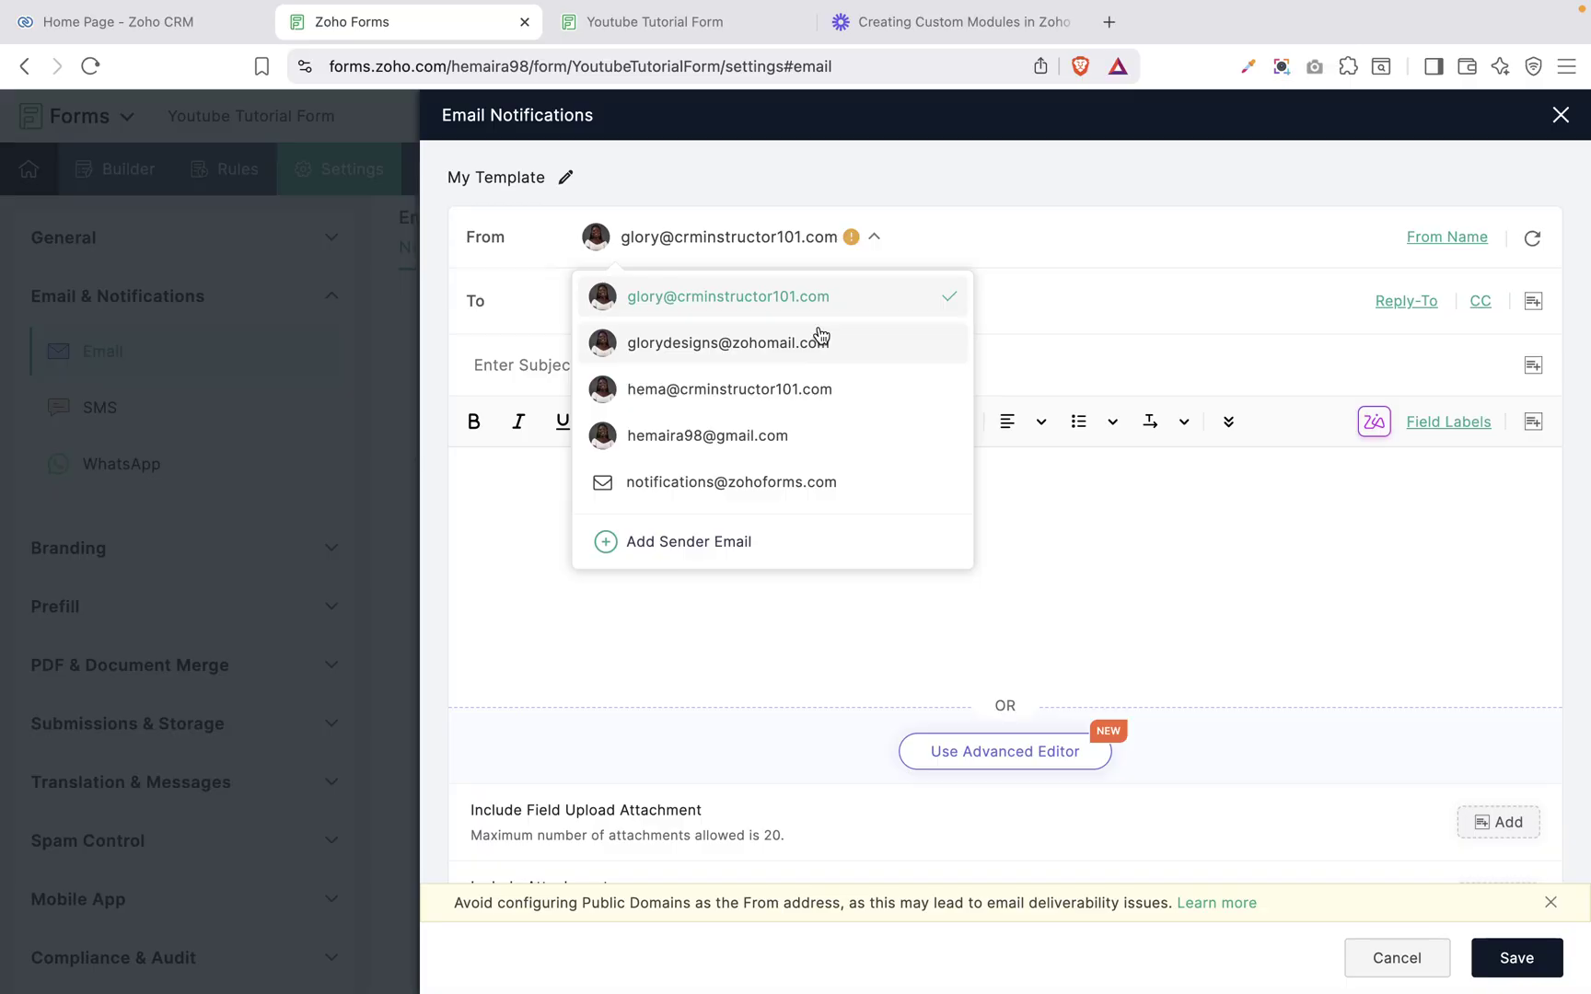
left_click(768, 391)
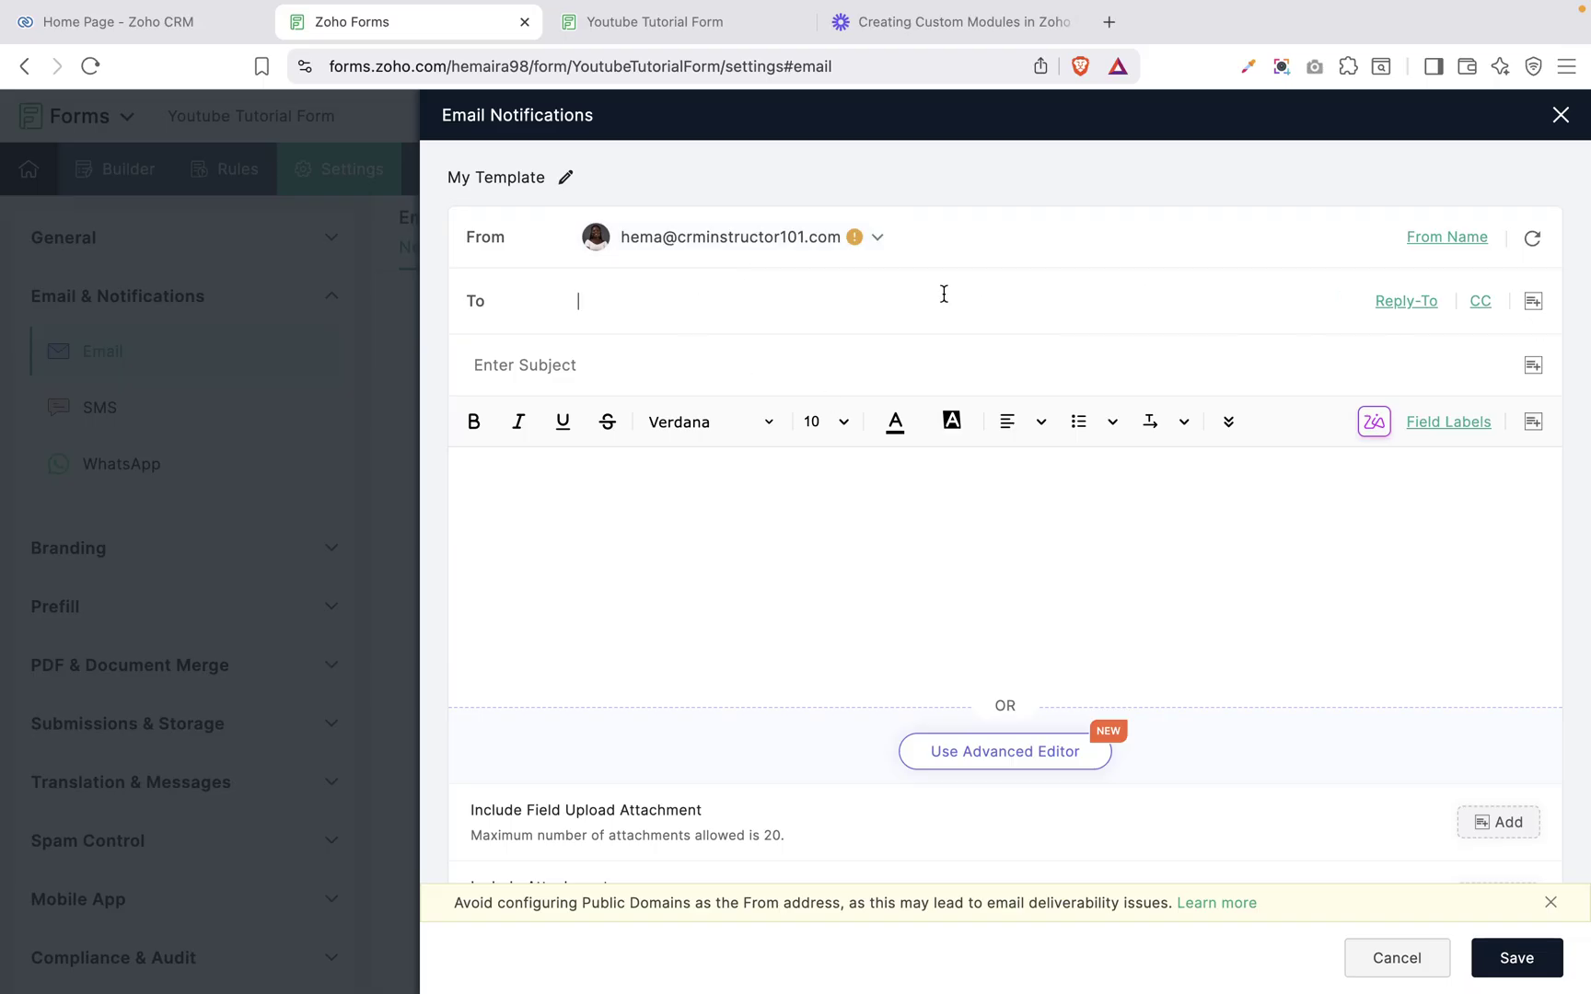
Step: Add the Email fields of Company Info and Your CRM Needs as recipients of the notification
left_click(1532, 302)
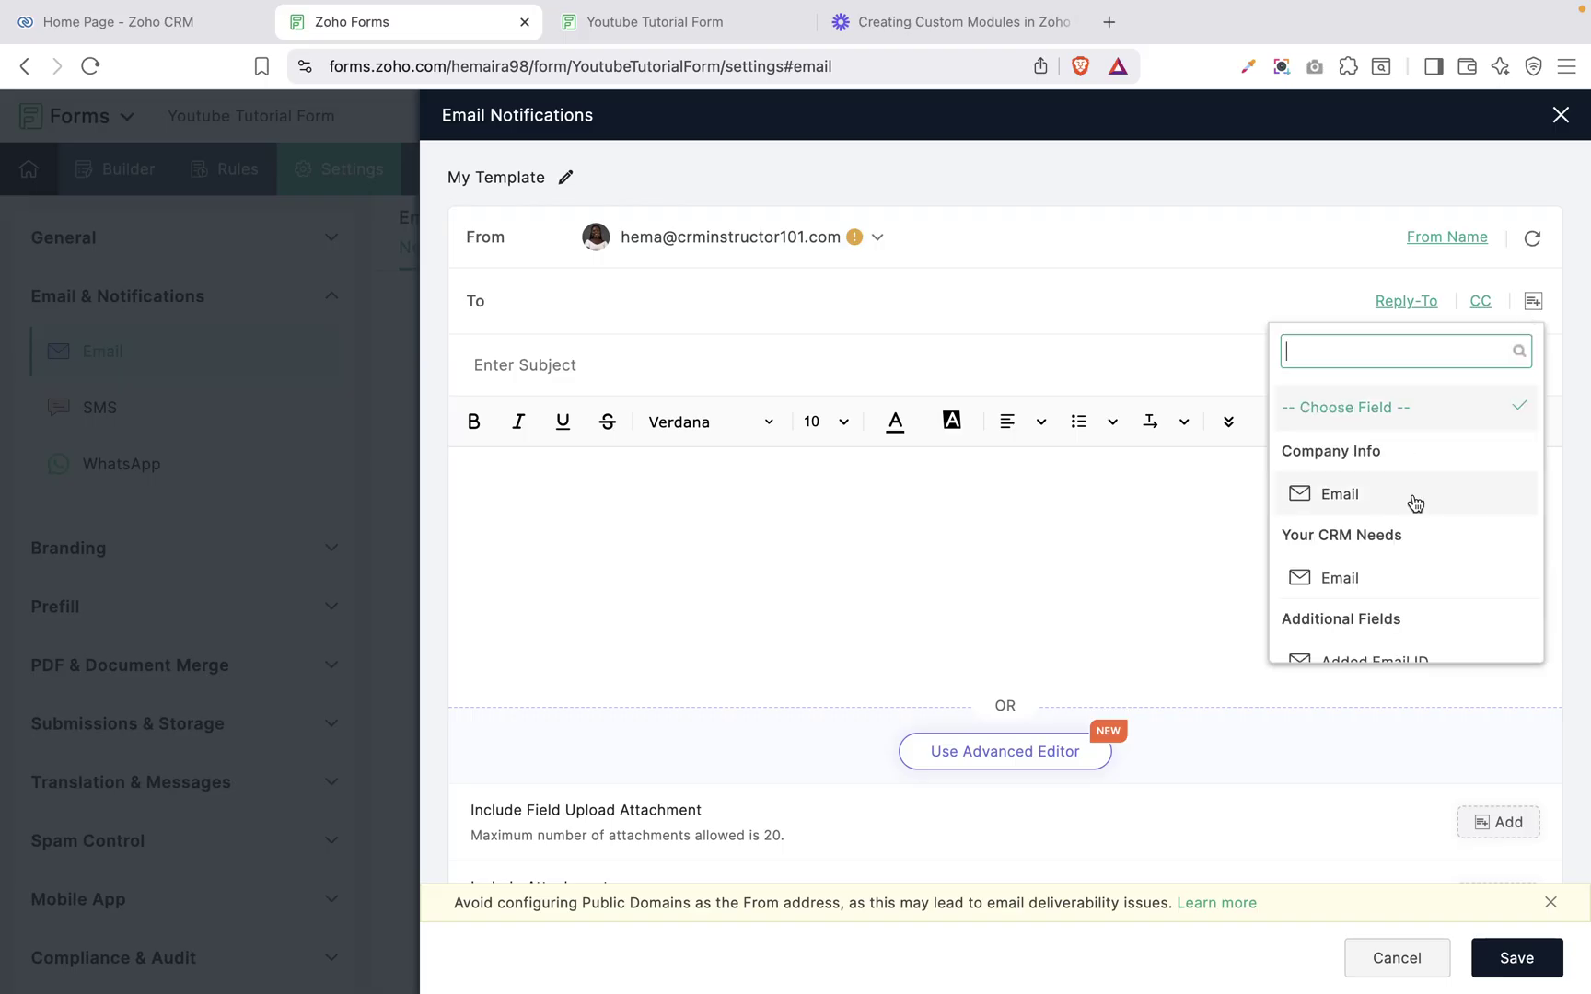
scroll(1351, 498, "down", 1)
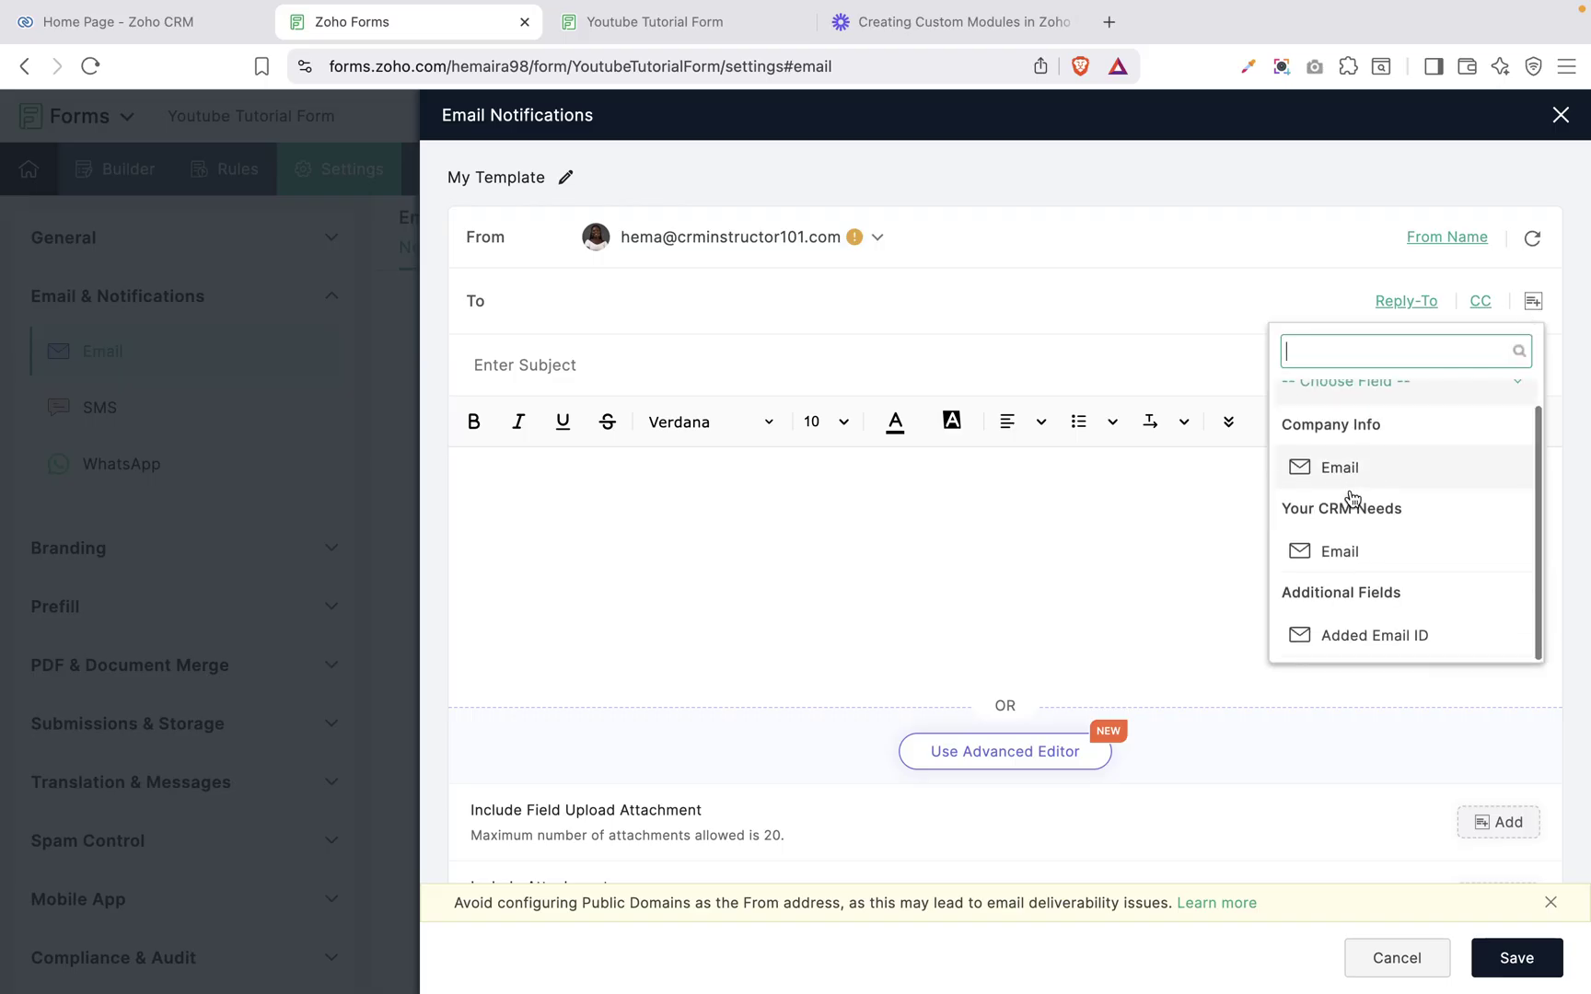
scroll(1350, 497, "up", 1)
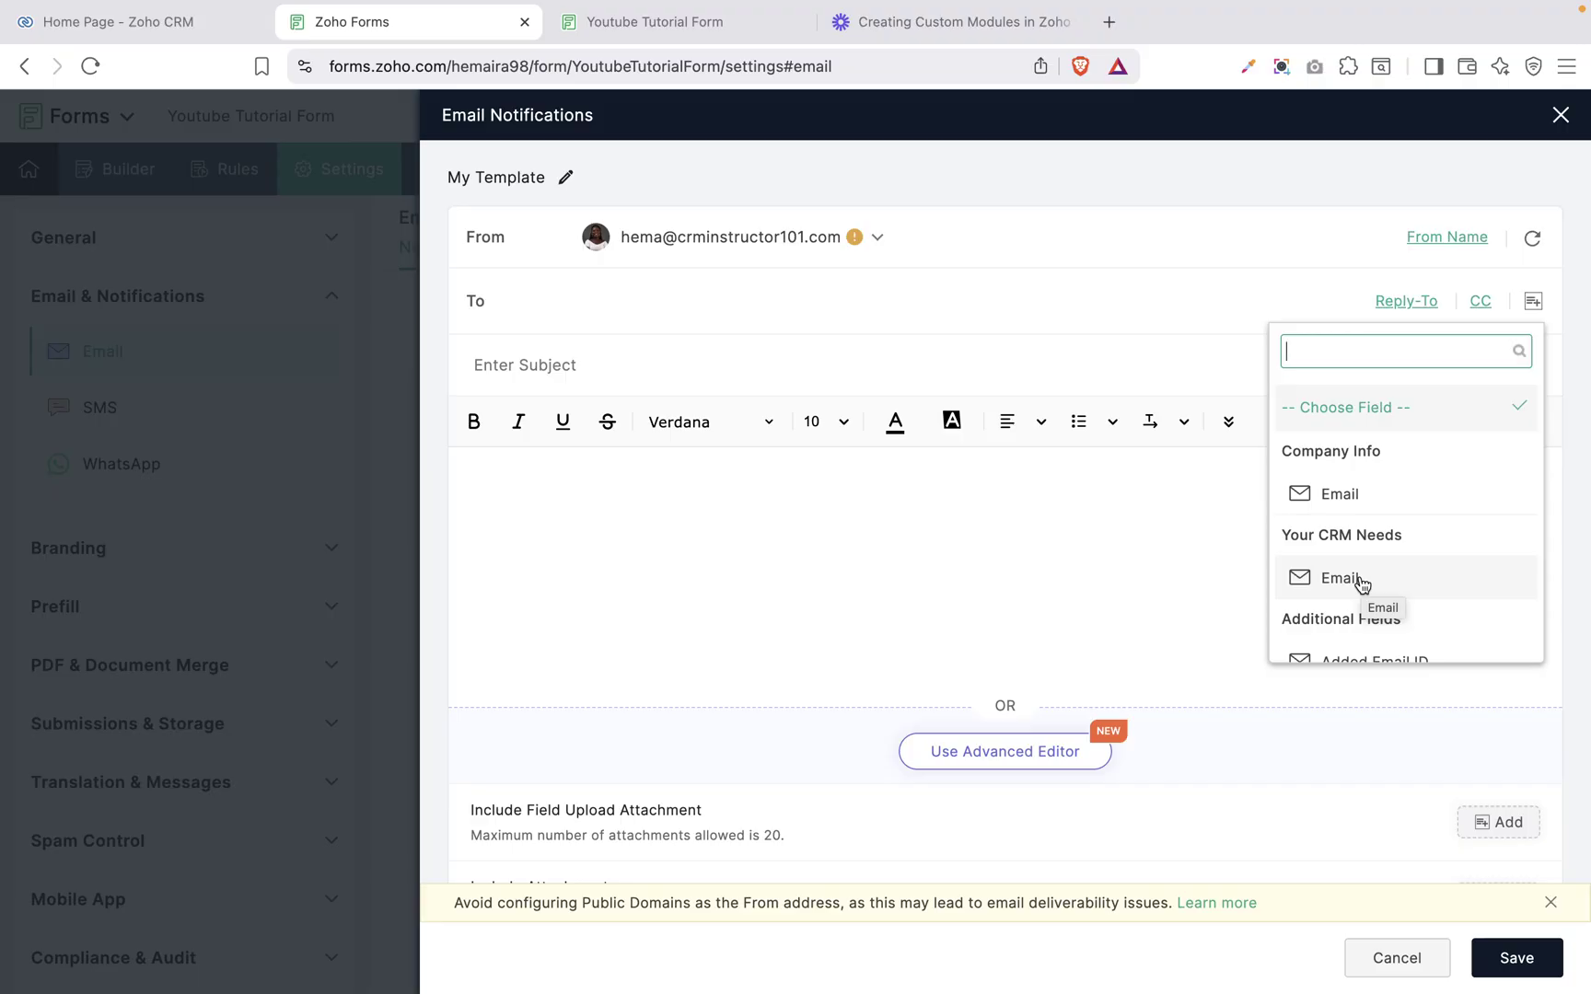
scroll(1361, 583, "down", 1)
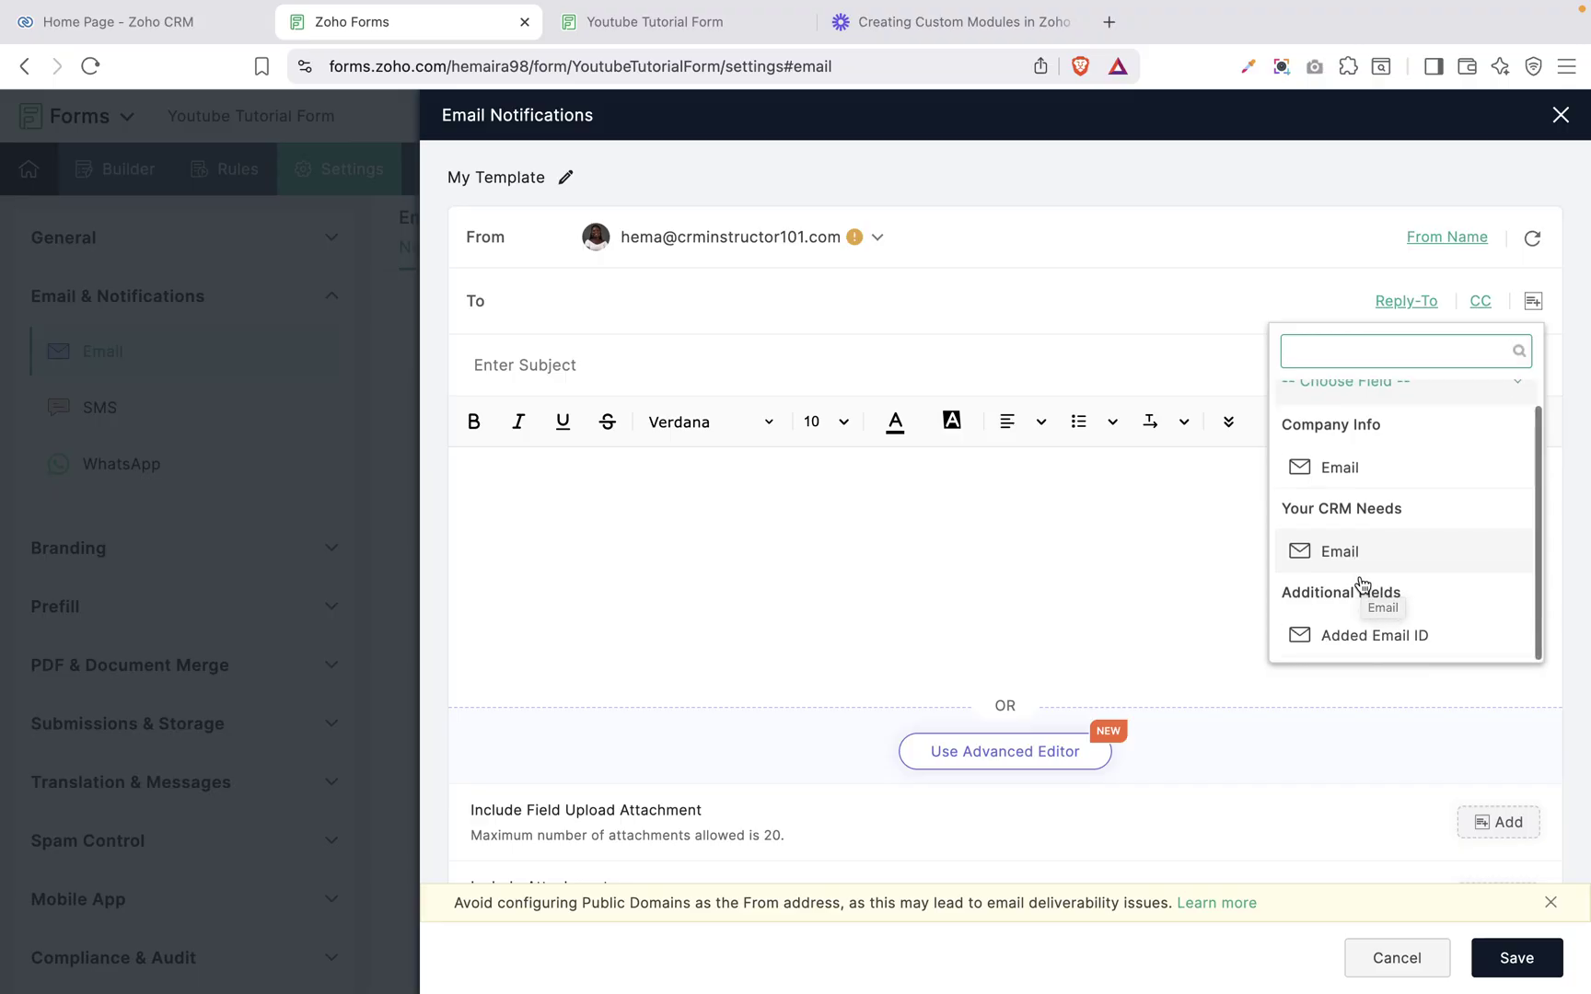
left_click(1326, 470)
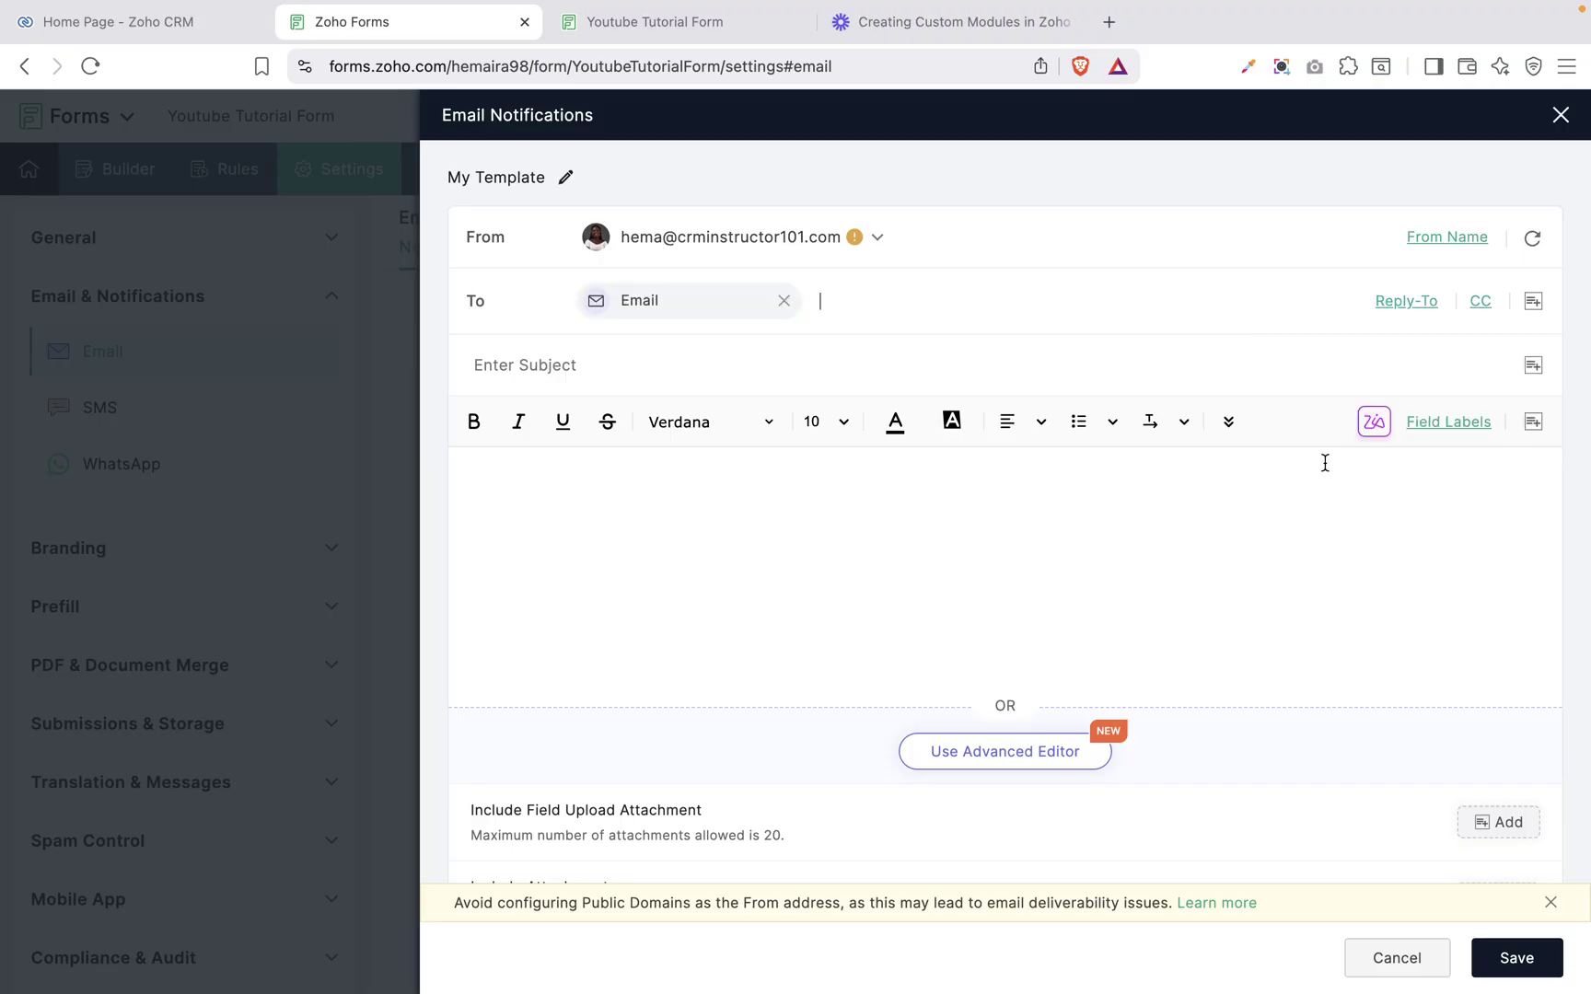
left_click(1533, 304)
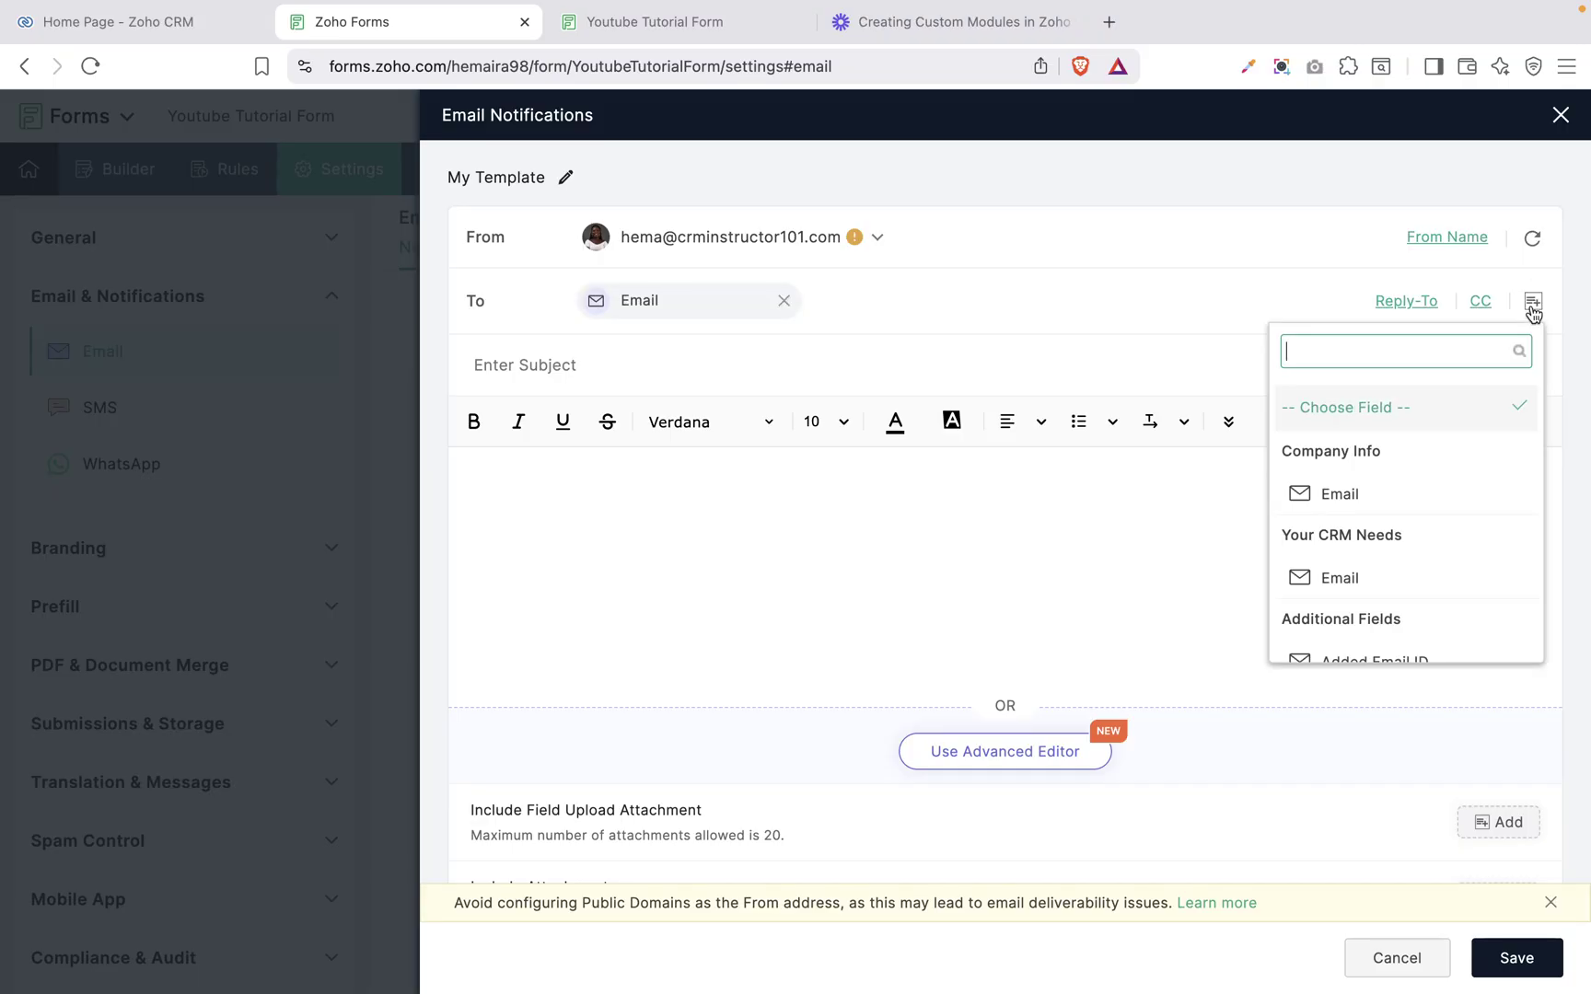
left_click(1349, 580)
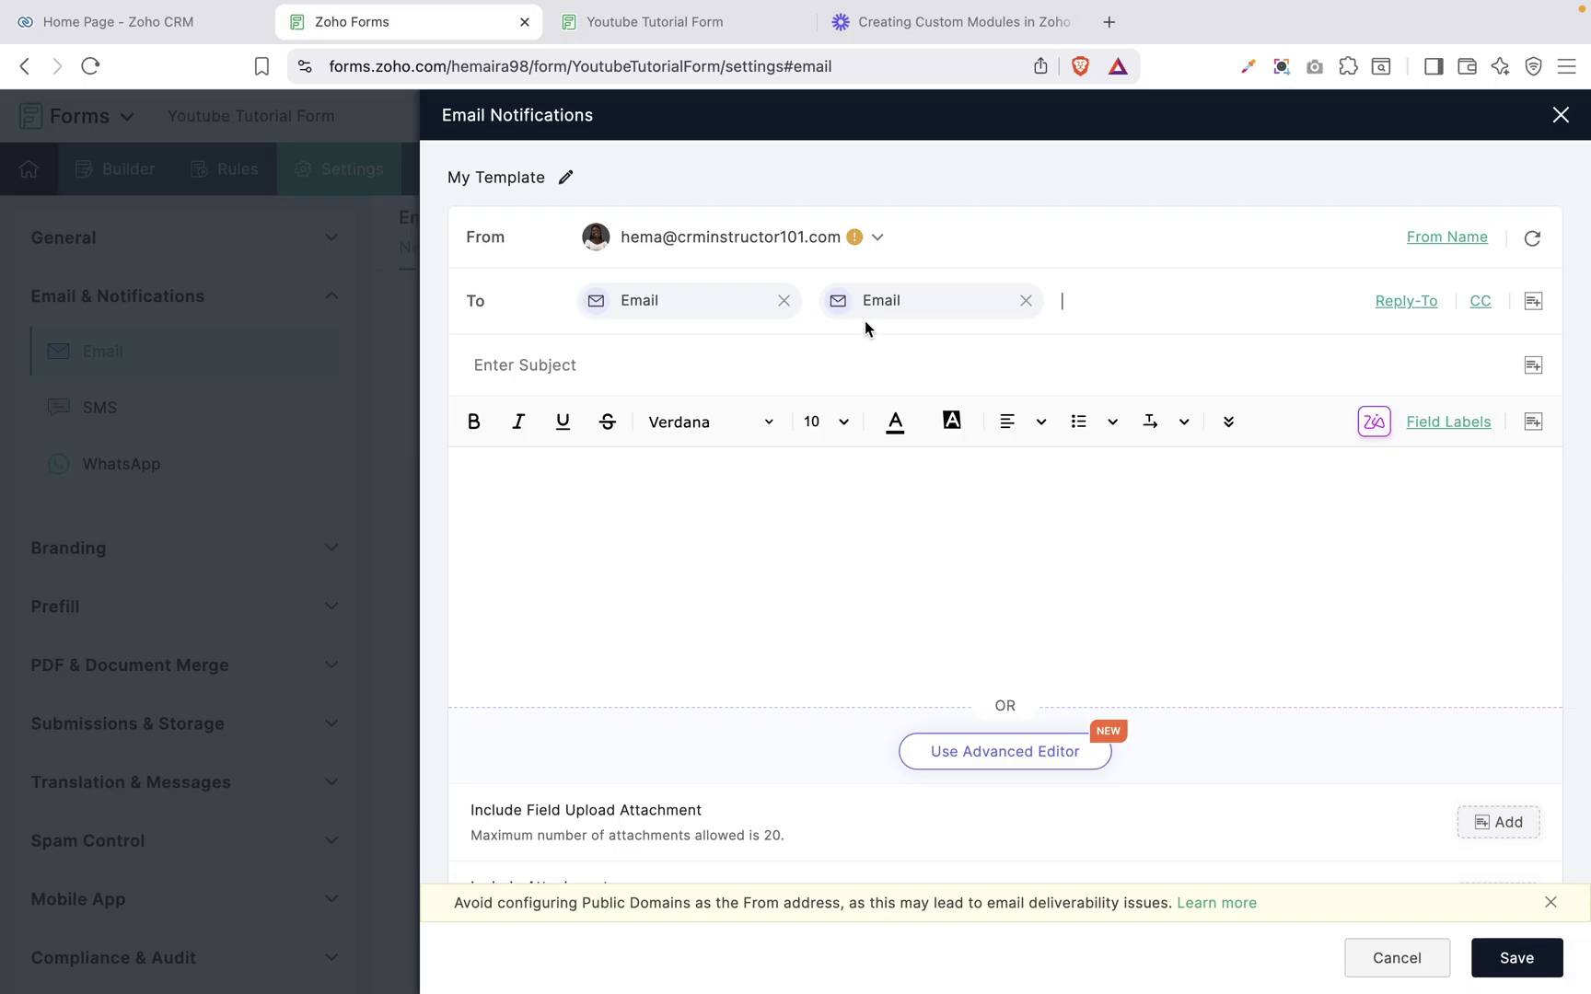
Step: Review the attachment options, and use the advanced editor to apply the pre-built Welcome template as the email body
left_click(630, 590)
scroll(630, 590, "down", 5)
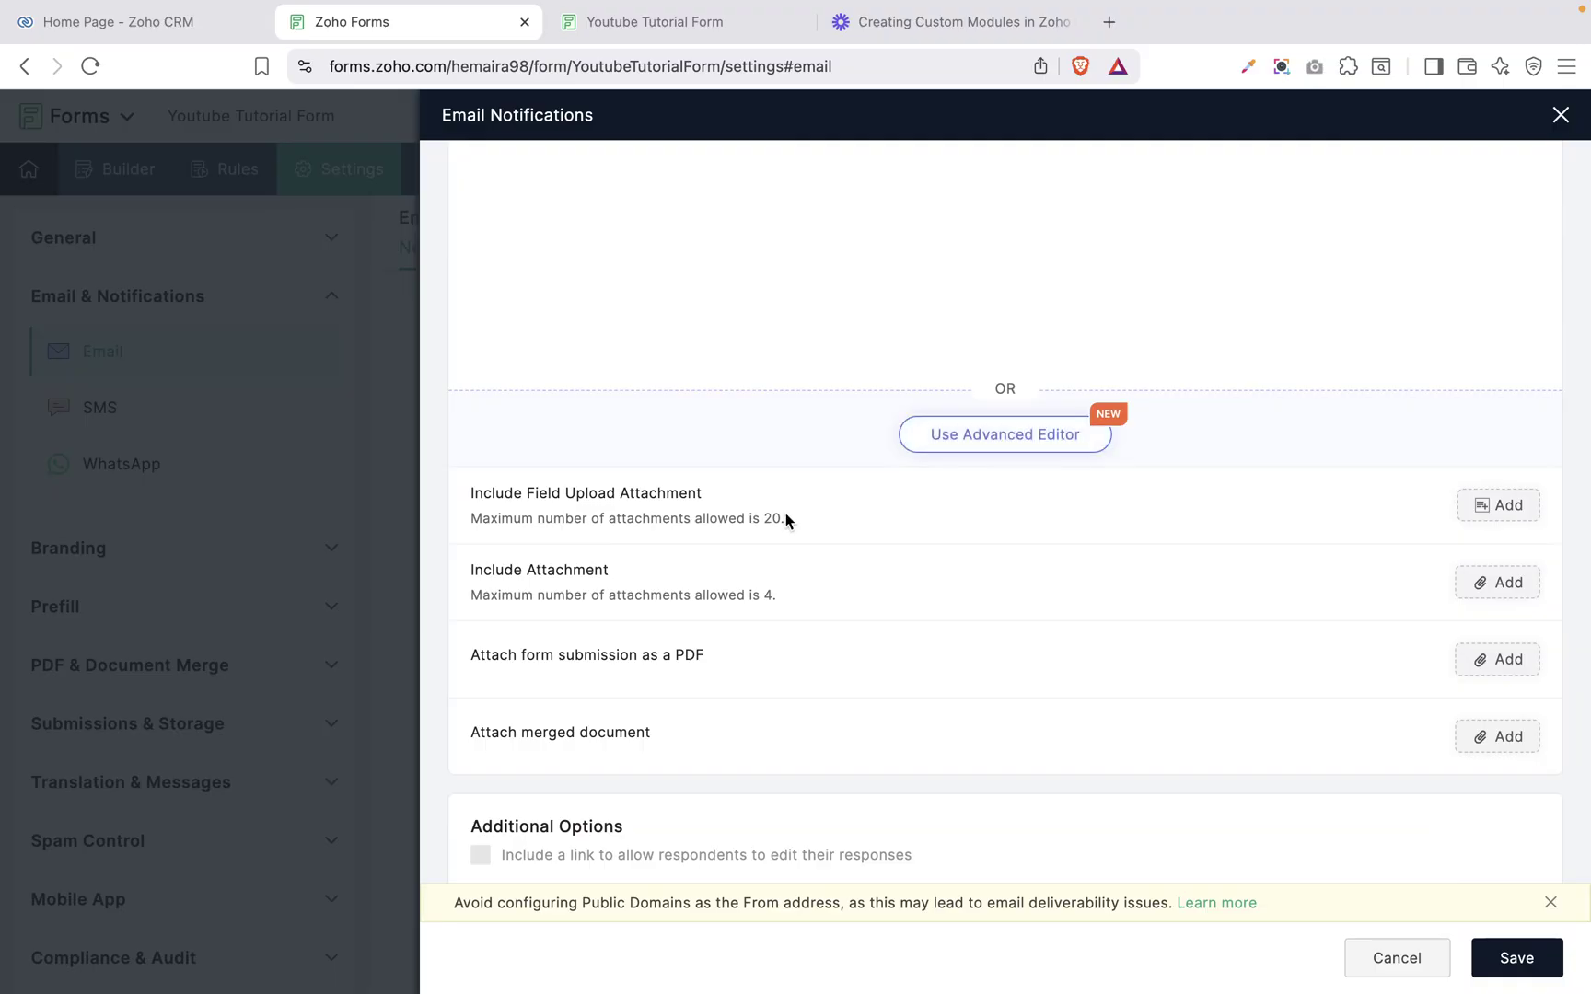
scroll(786, 513, "down", 1)
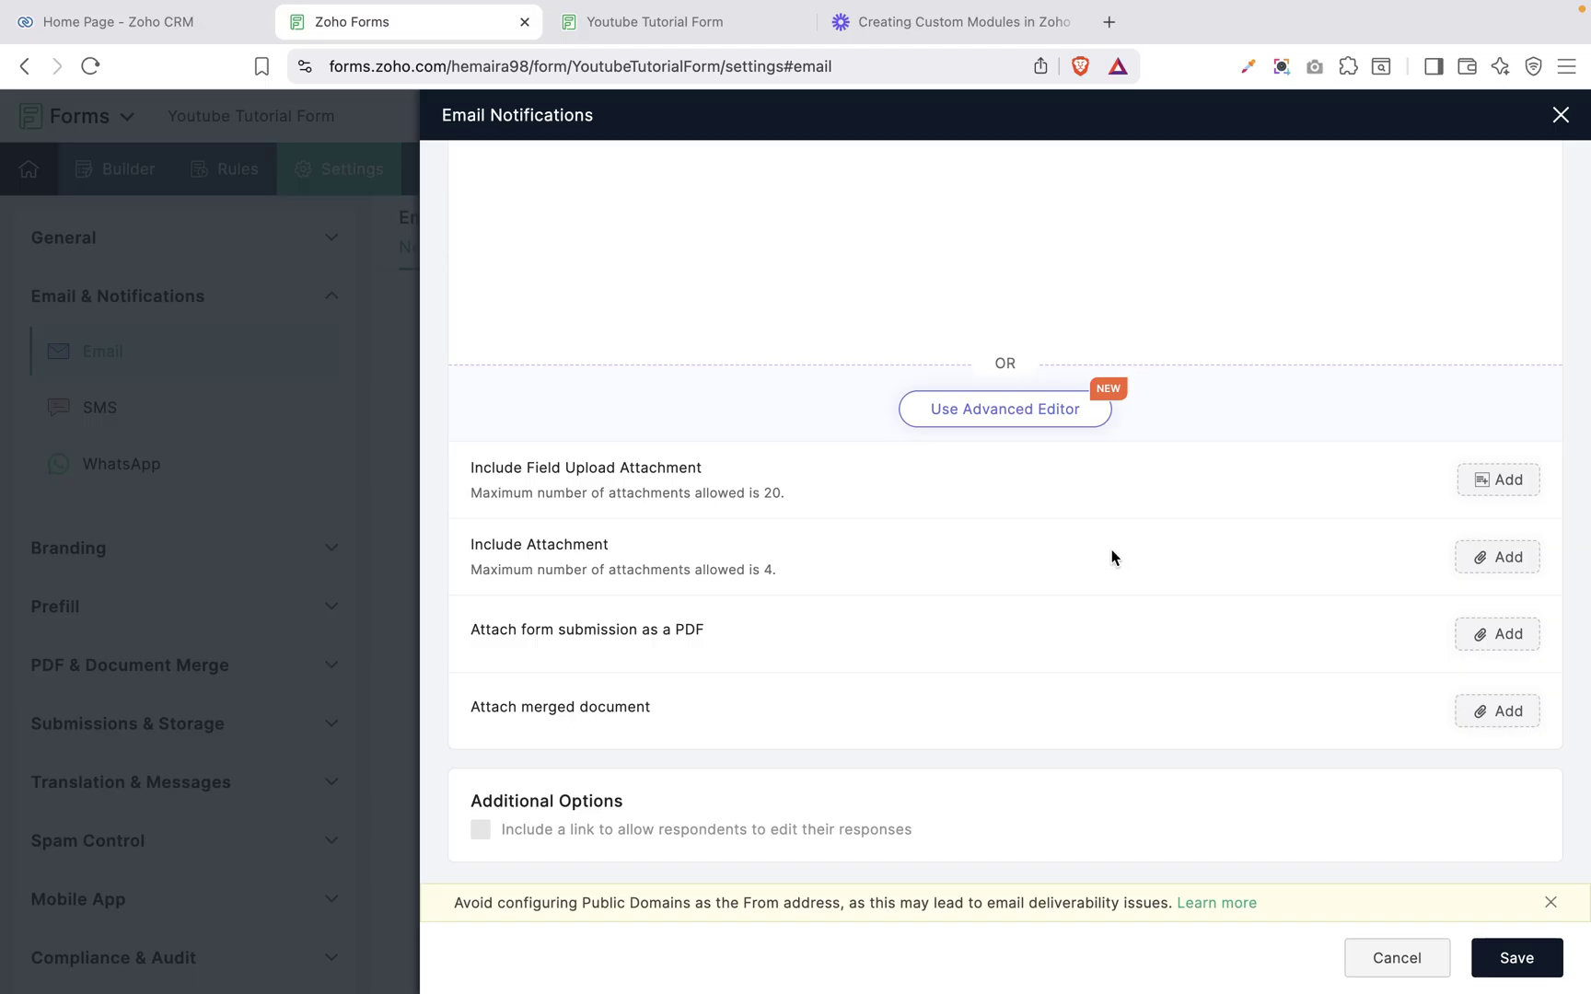
scroll(1111, 555, "up", 4)
left_click(1020, 751)
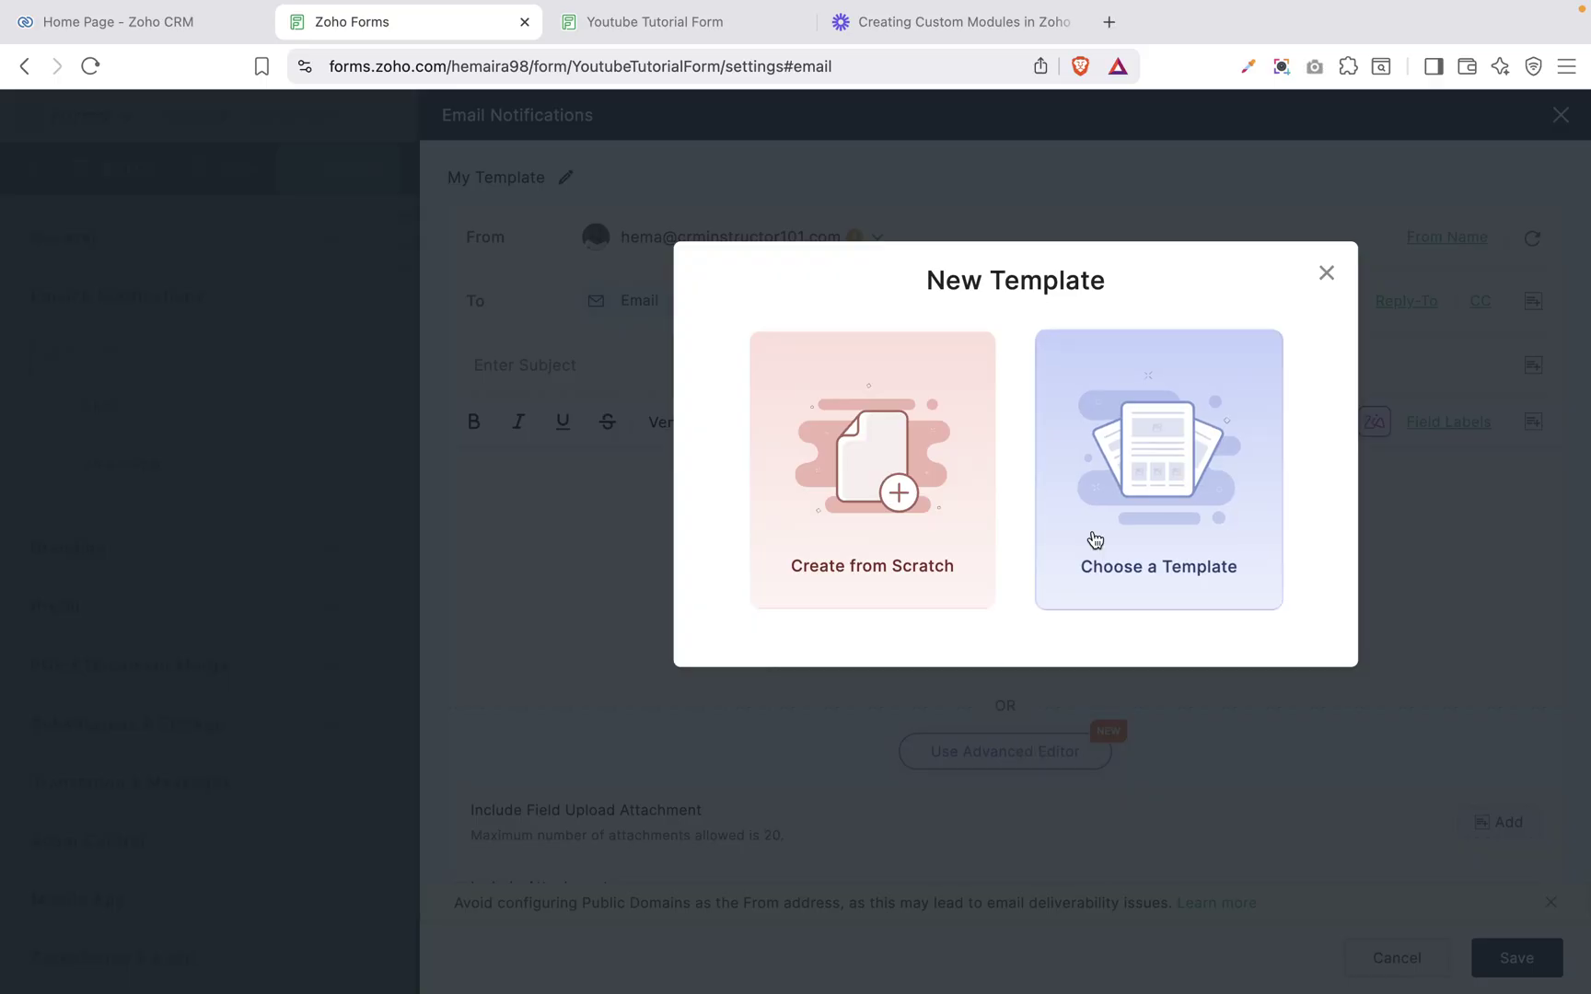
left_click(1146, 552)
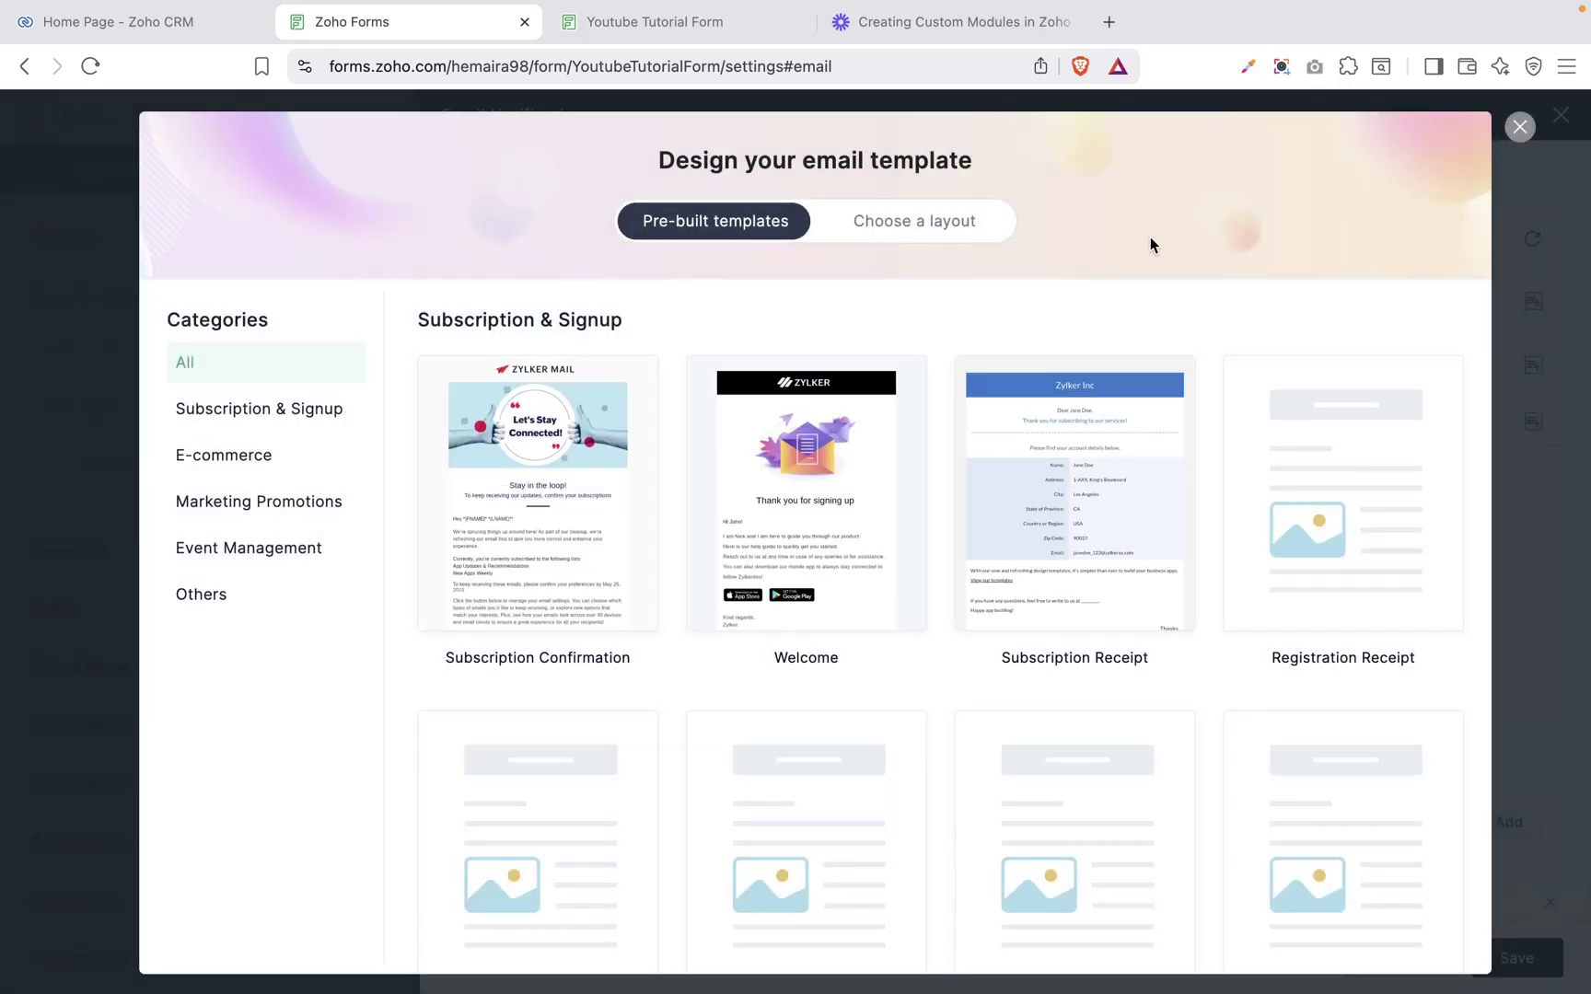
mouse_move(808, 534)
left_click(816, 471)
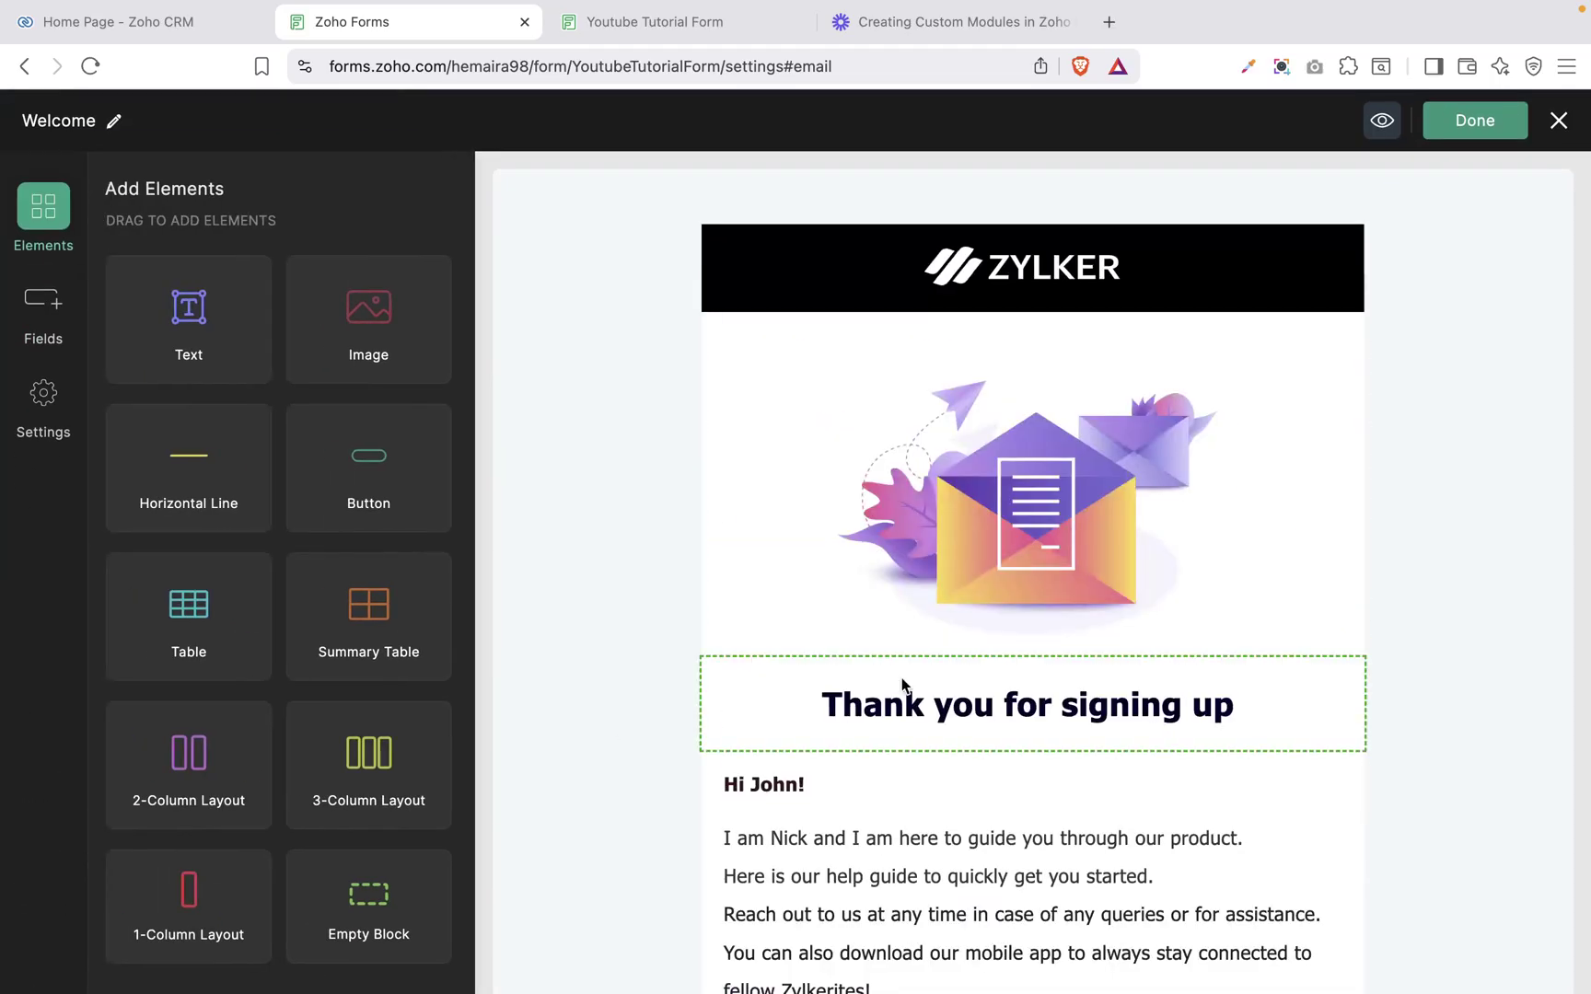
scroll(897, 672, "down", 5)
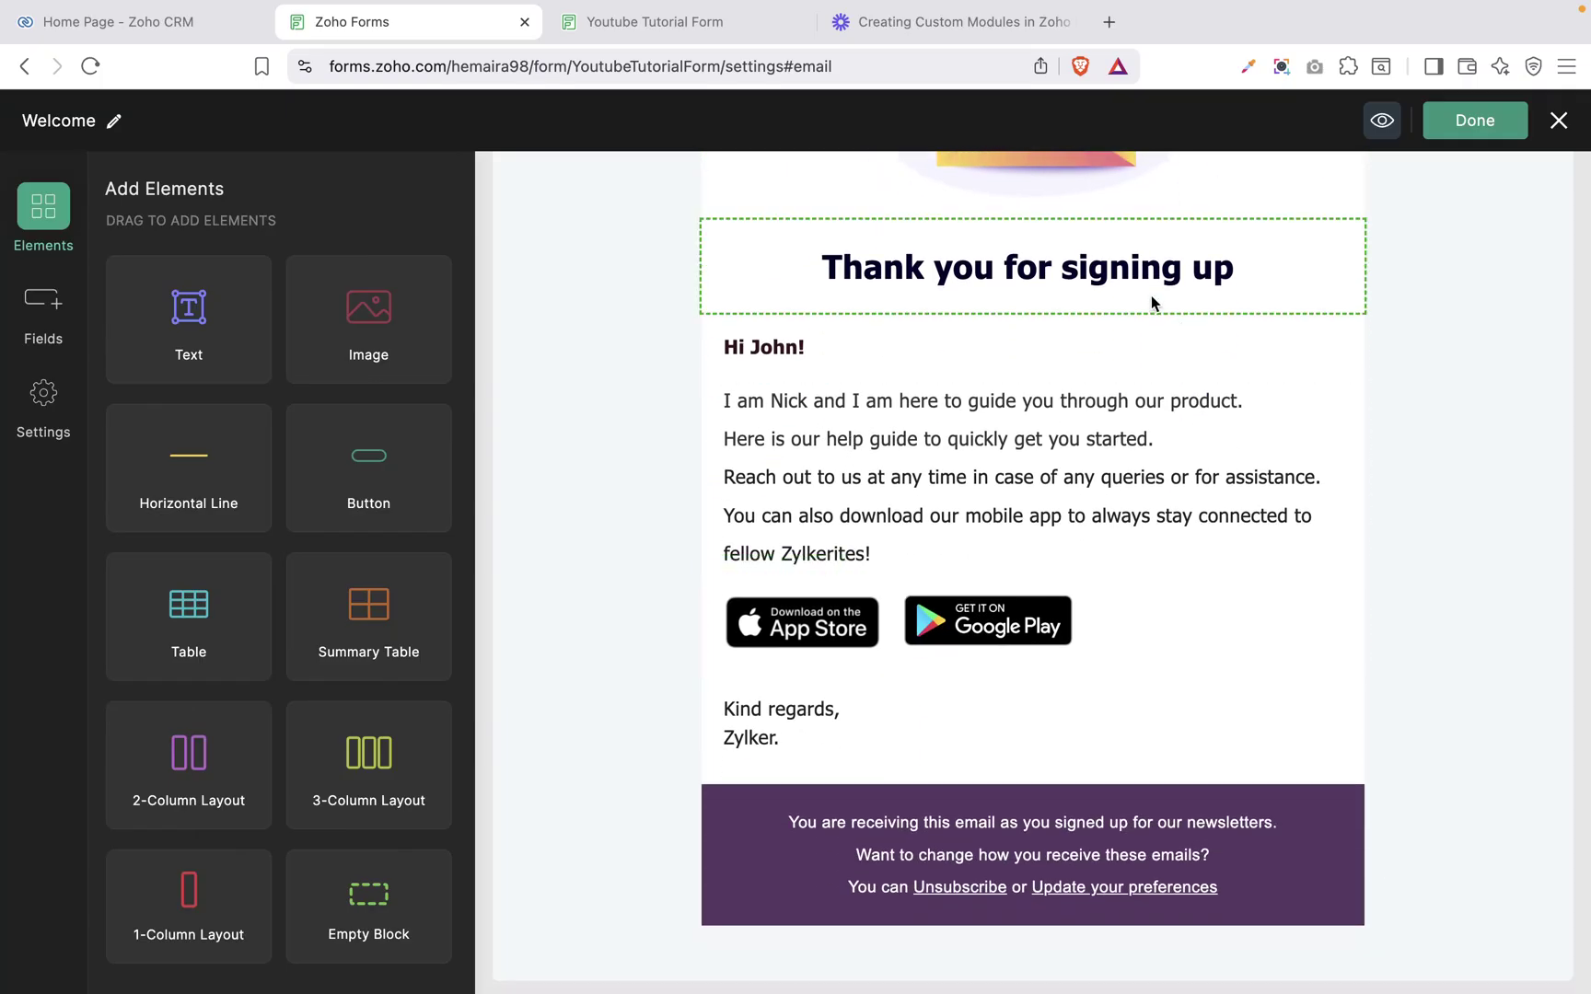
left_click(1471, 125)
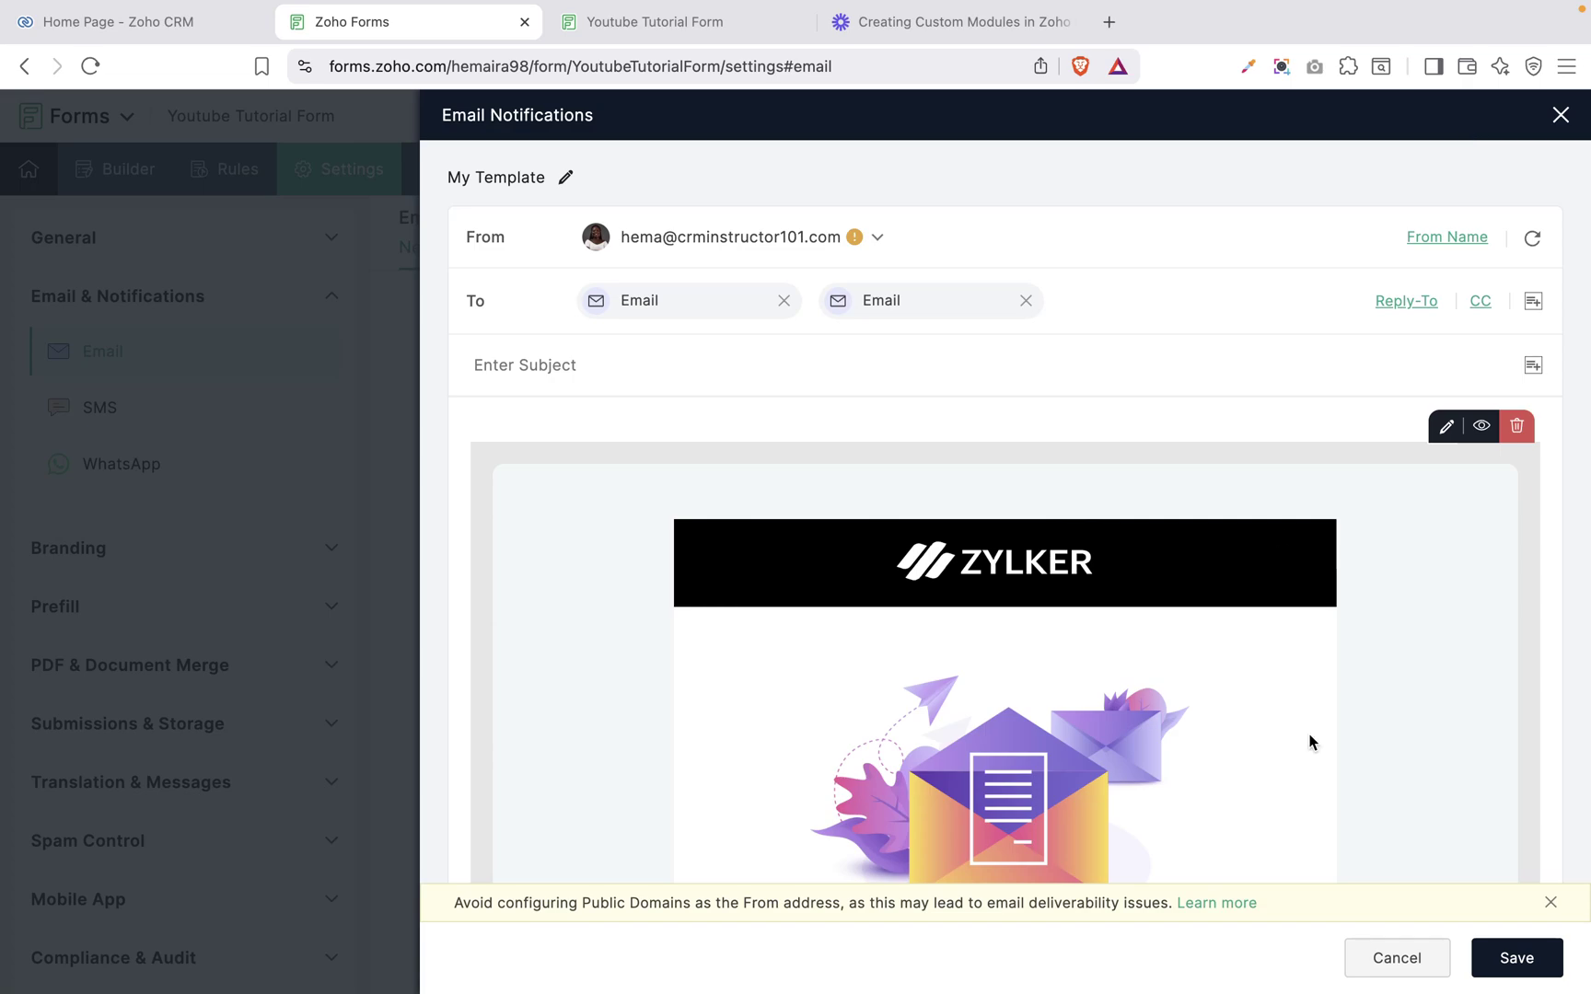
Step: Check the inserted template, enter "Thank you!" as the email subject and save the notification
scroll(1311, 742, "down", 6)
scroll(1309, 742, "down", 8)
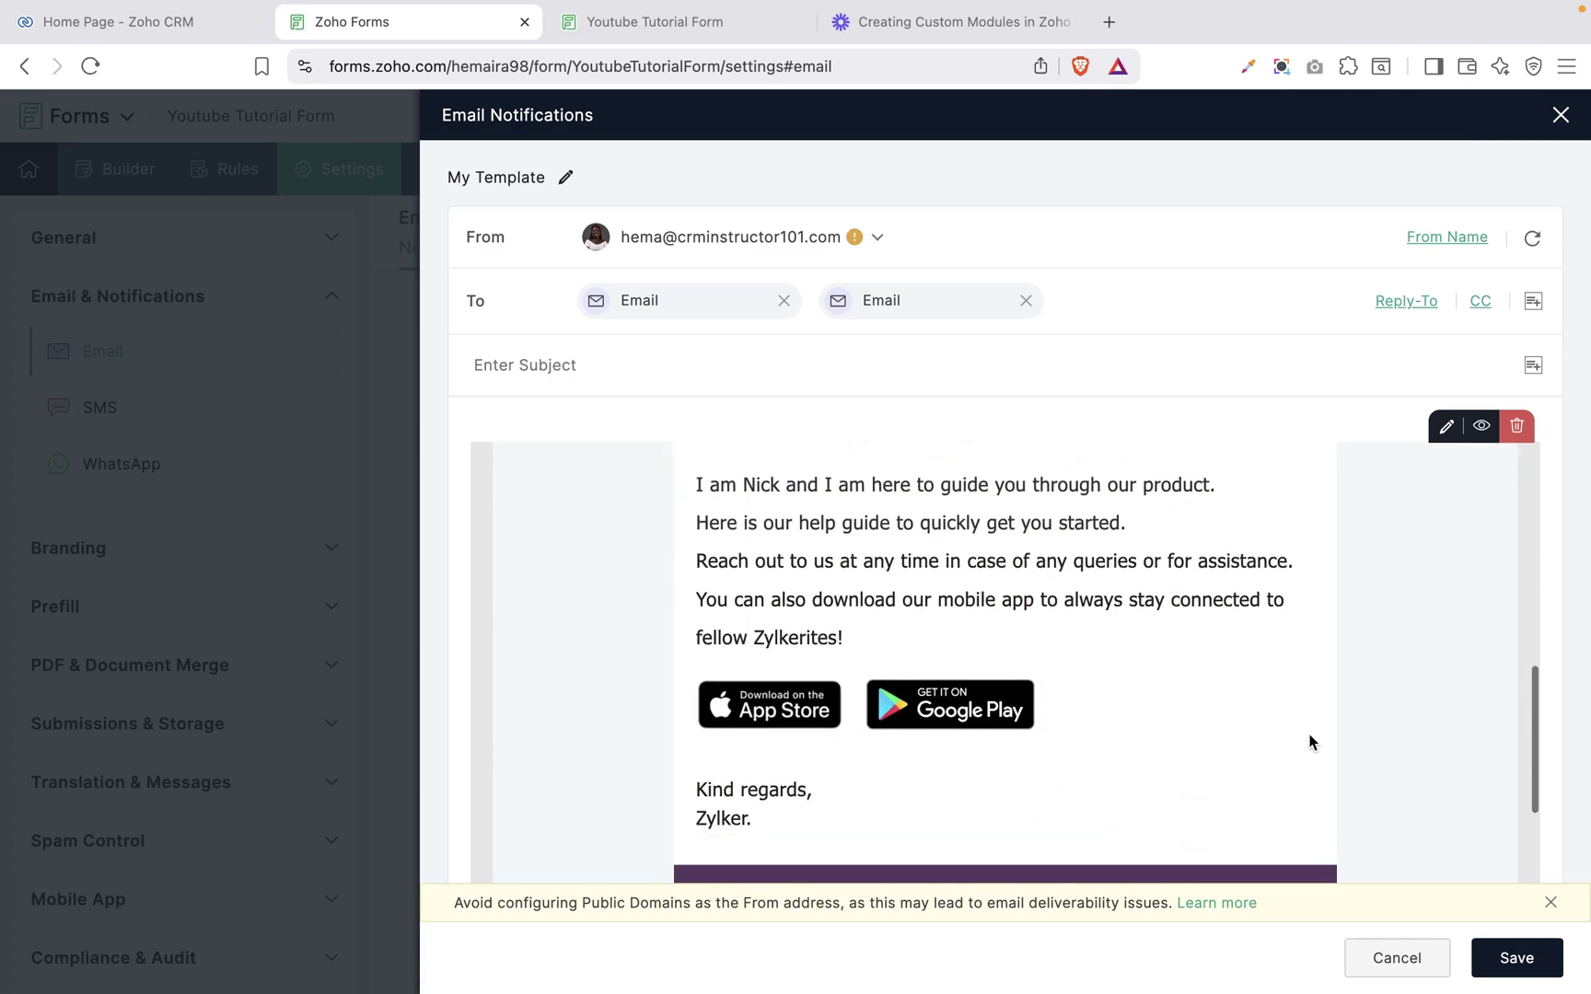
scroll(1309, 743, "up", 10)
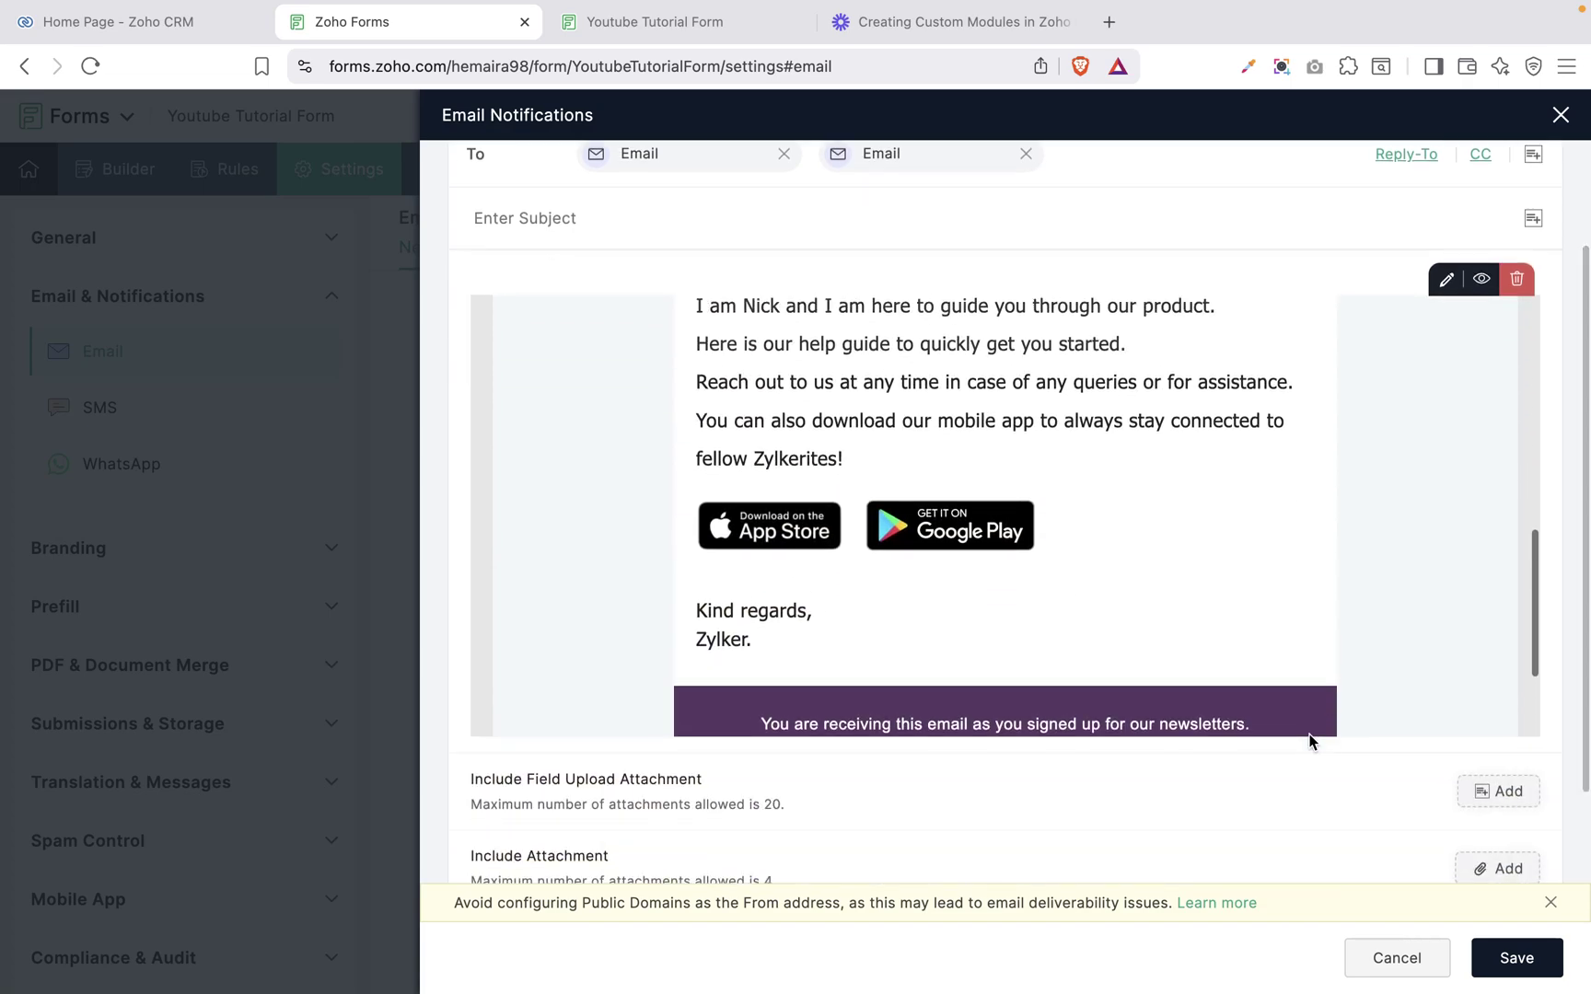
scroll(1309, 743, "down", 6)
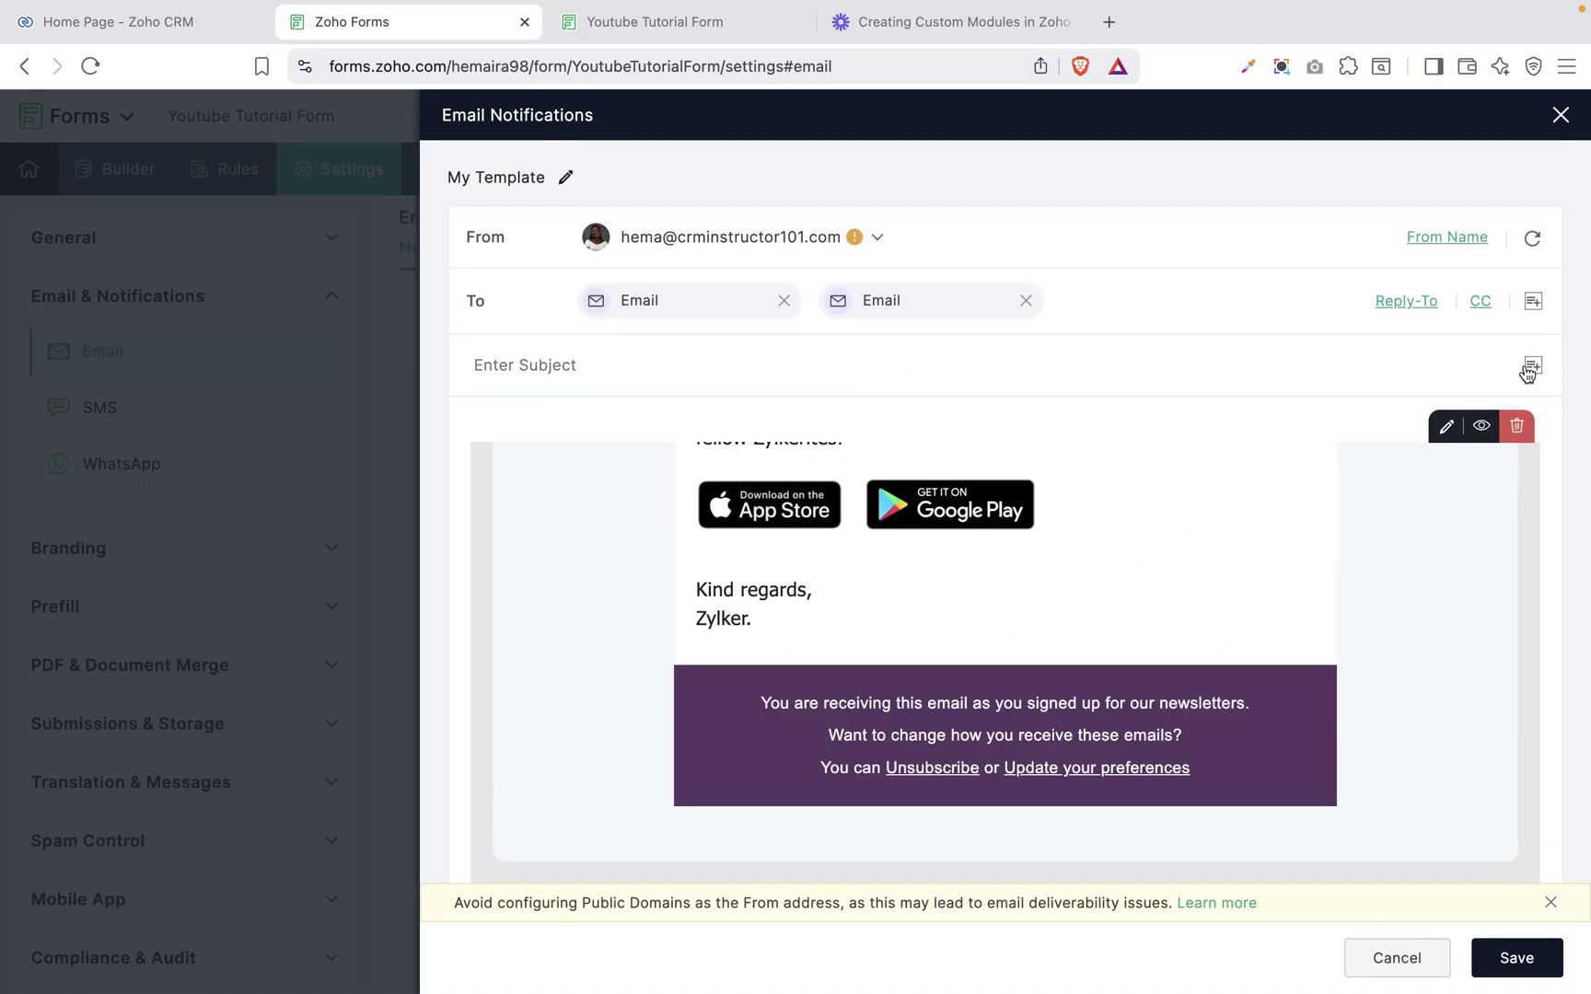
type("Tha")
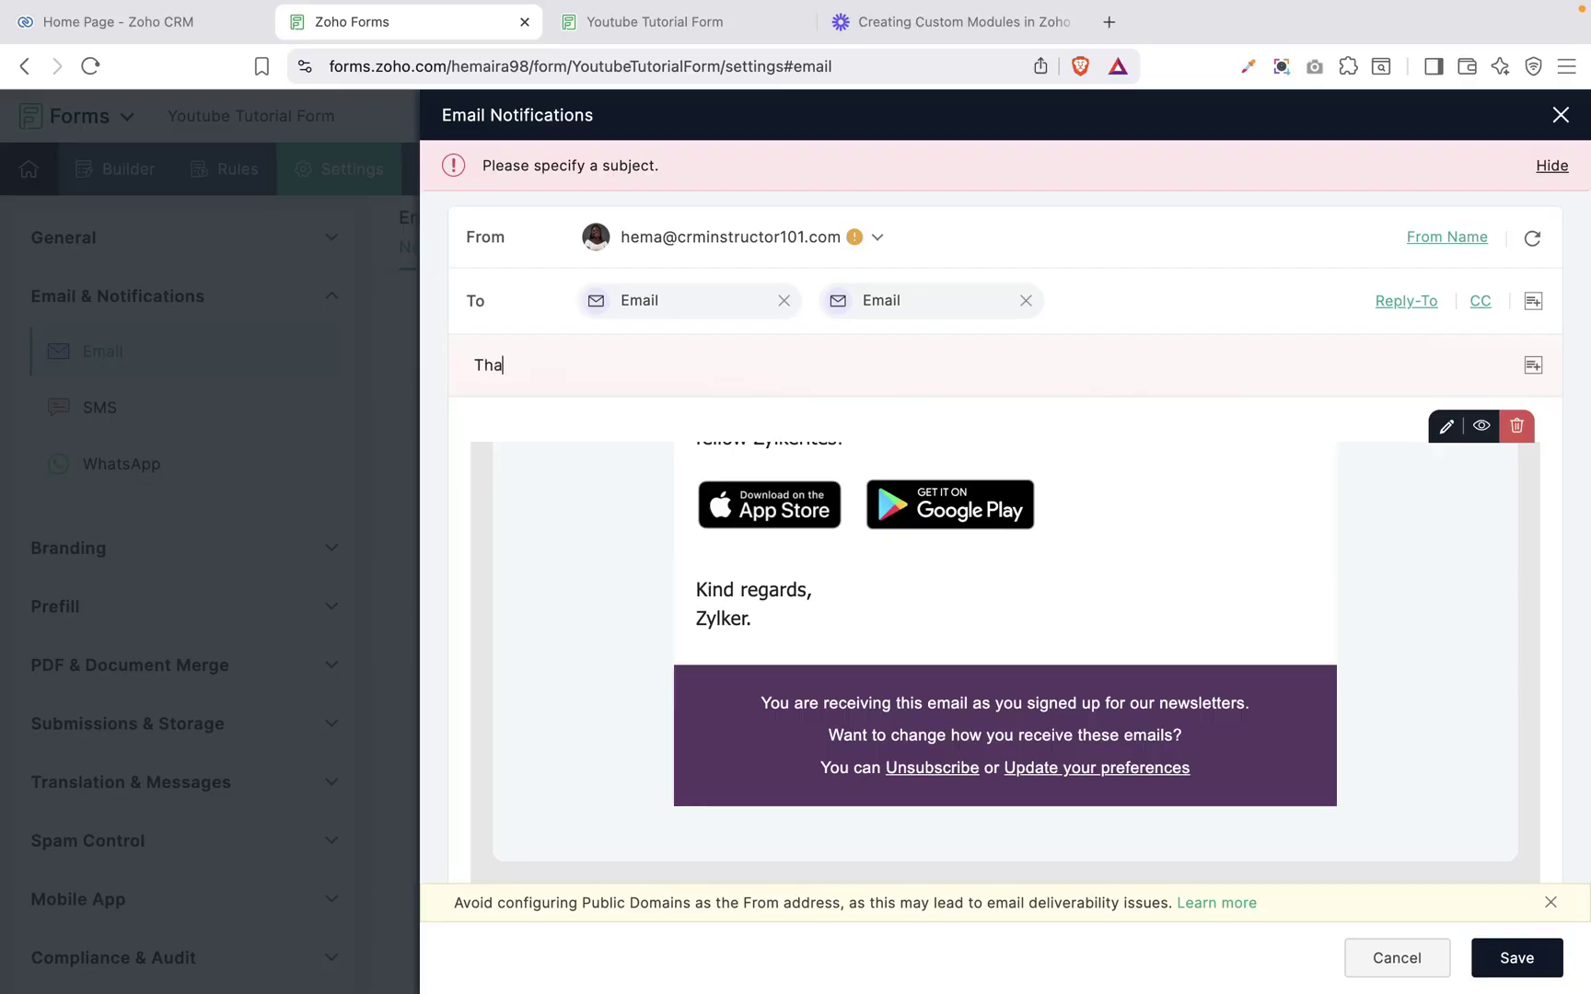
type("nk you?")
key("BackSpace")
type("!")
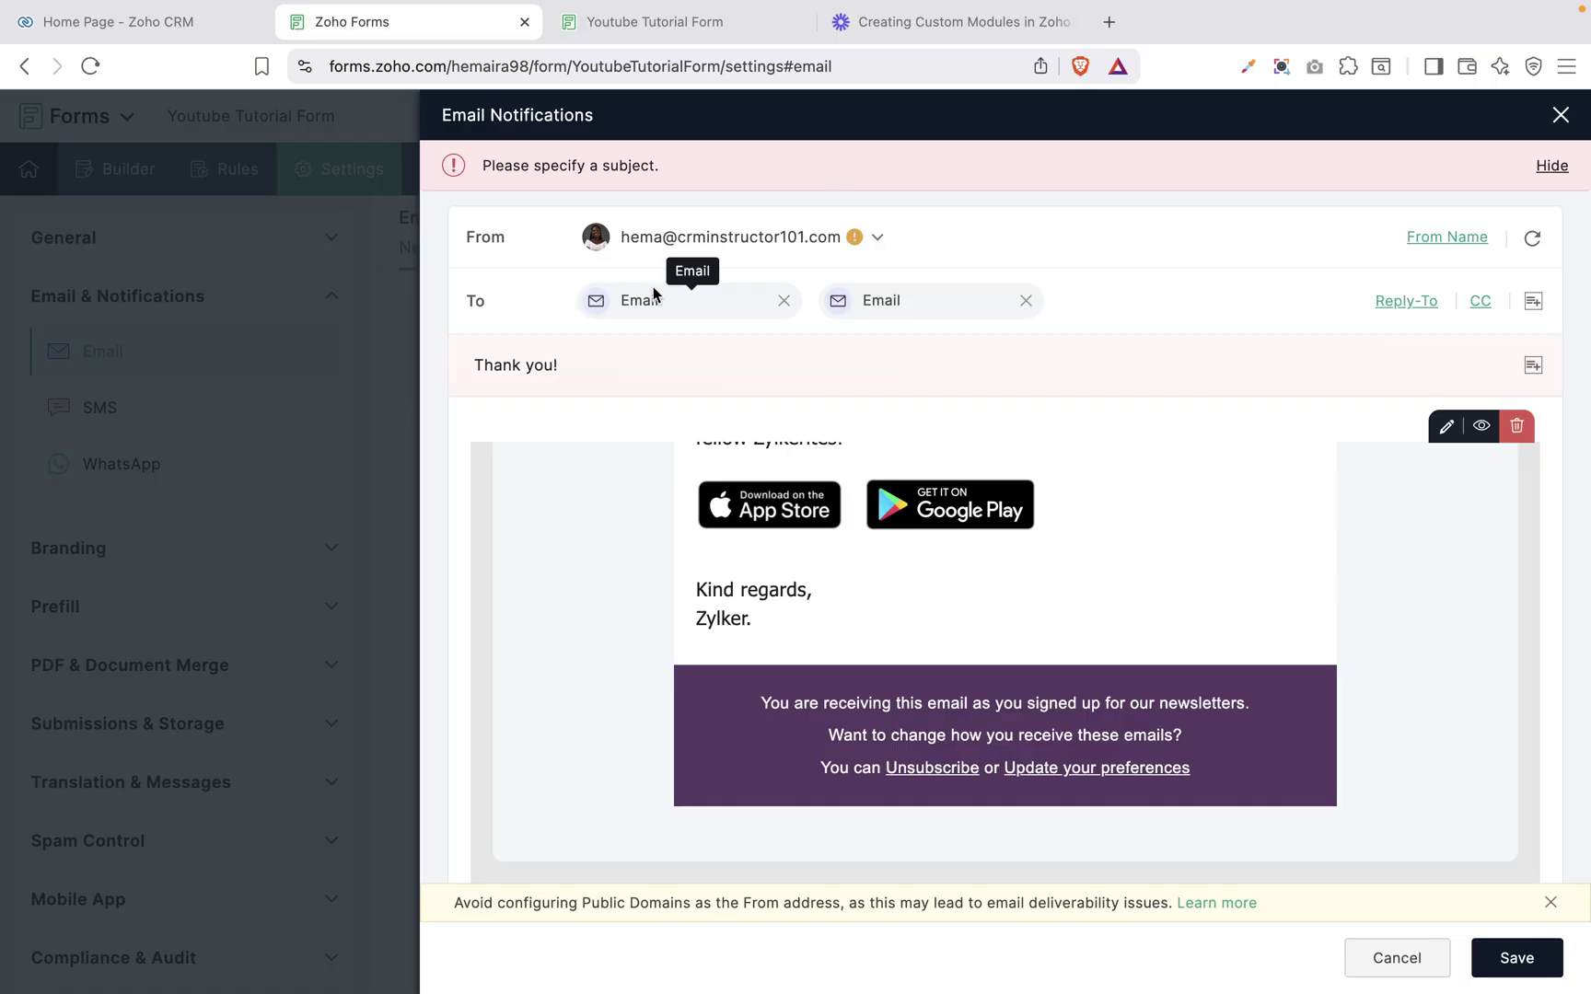
mouse_move(780, 8)
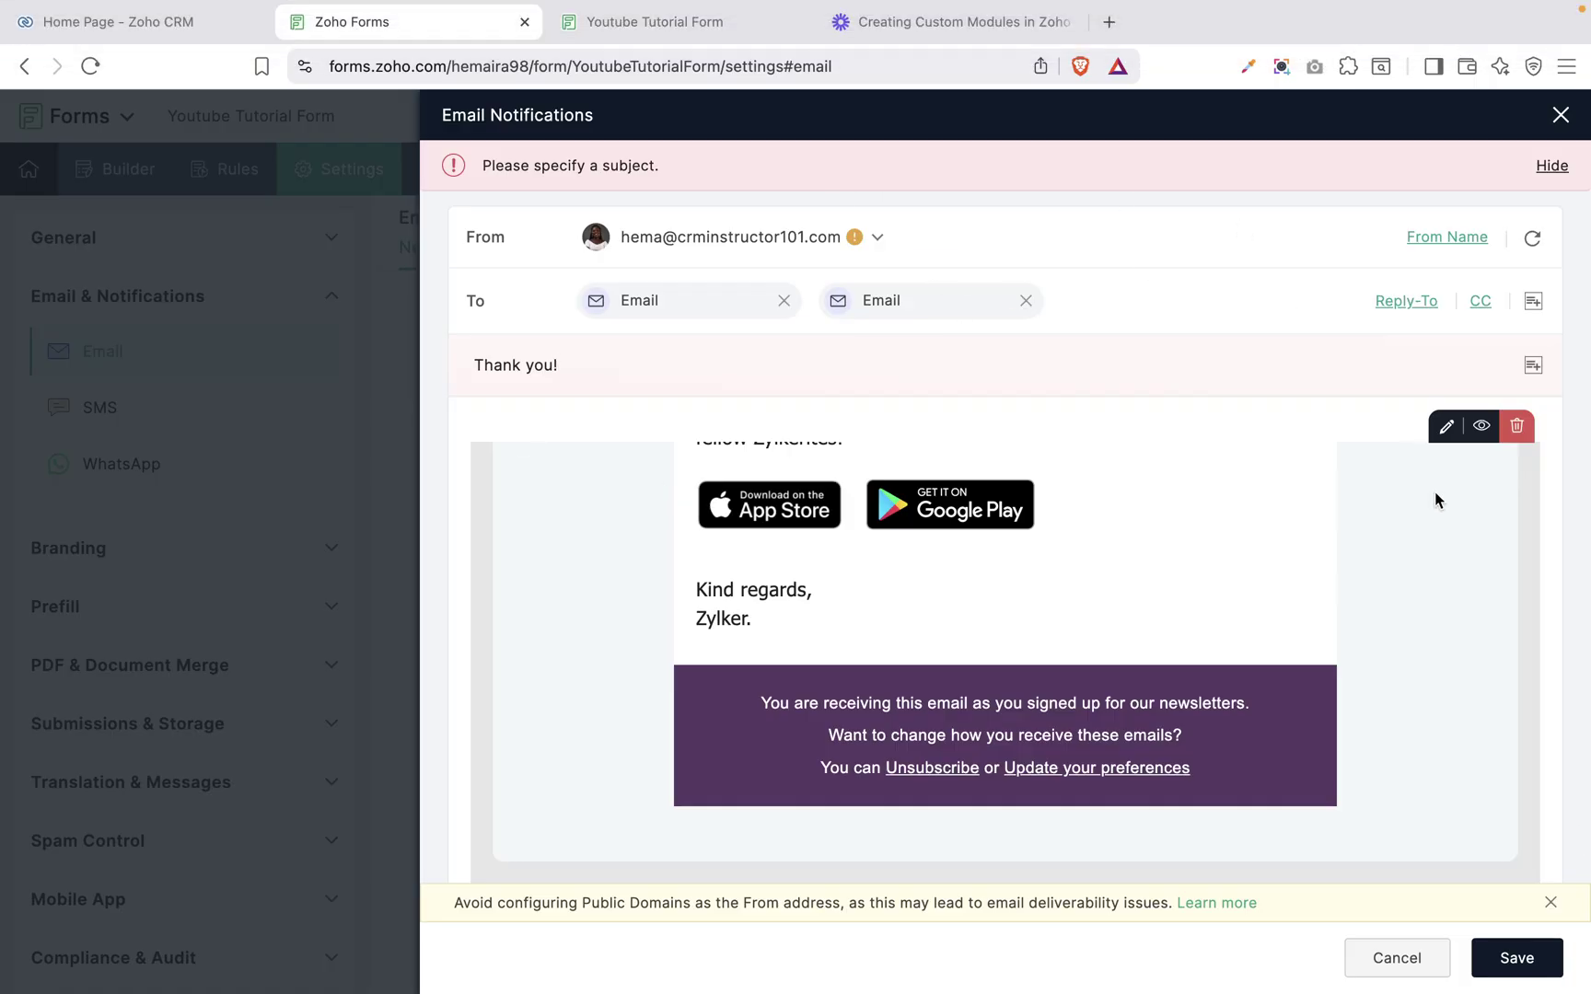
left_click(1521, 956)
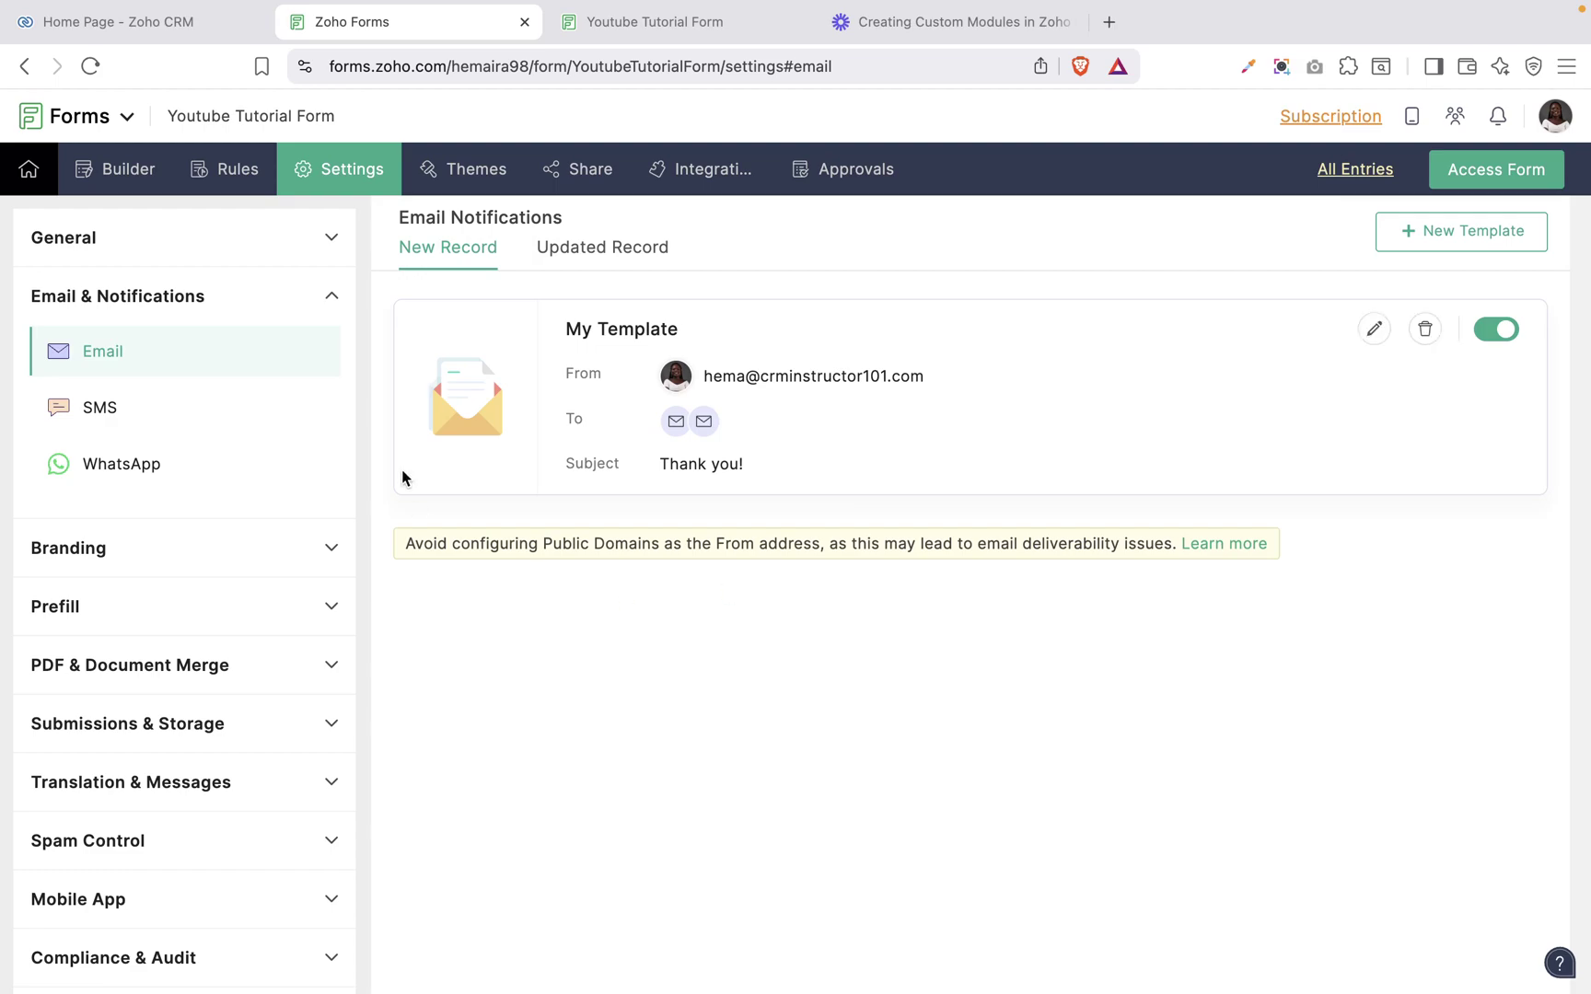
Step: View the Updated Record email notifications and the services available for an SMS gateway connection, discarding the new connection
left_click(614, 262)
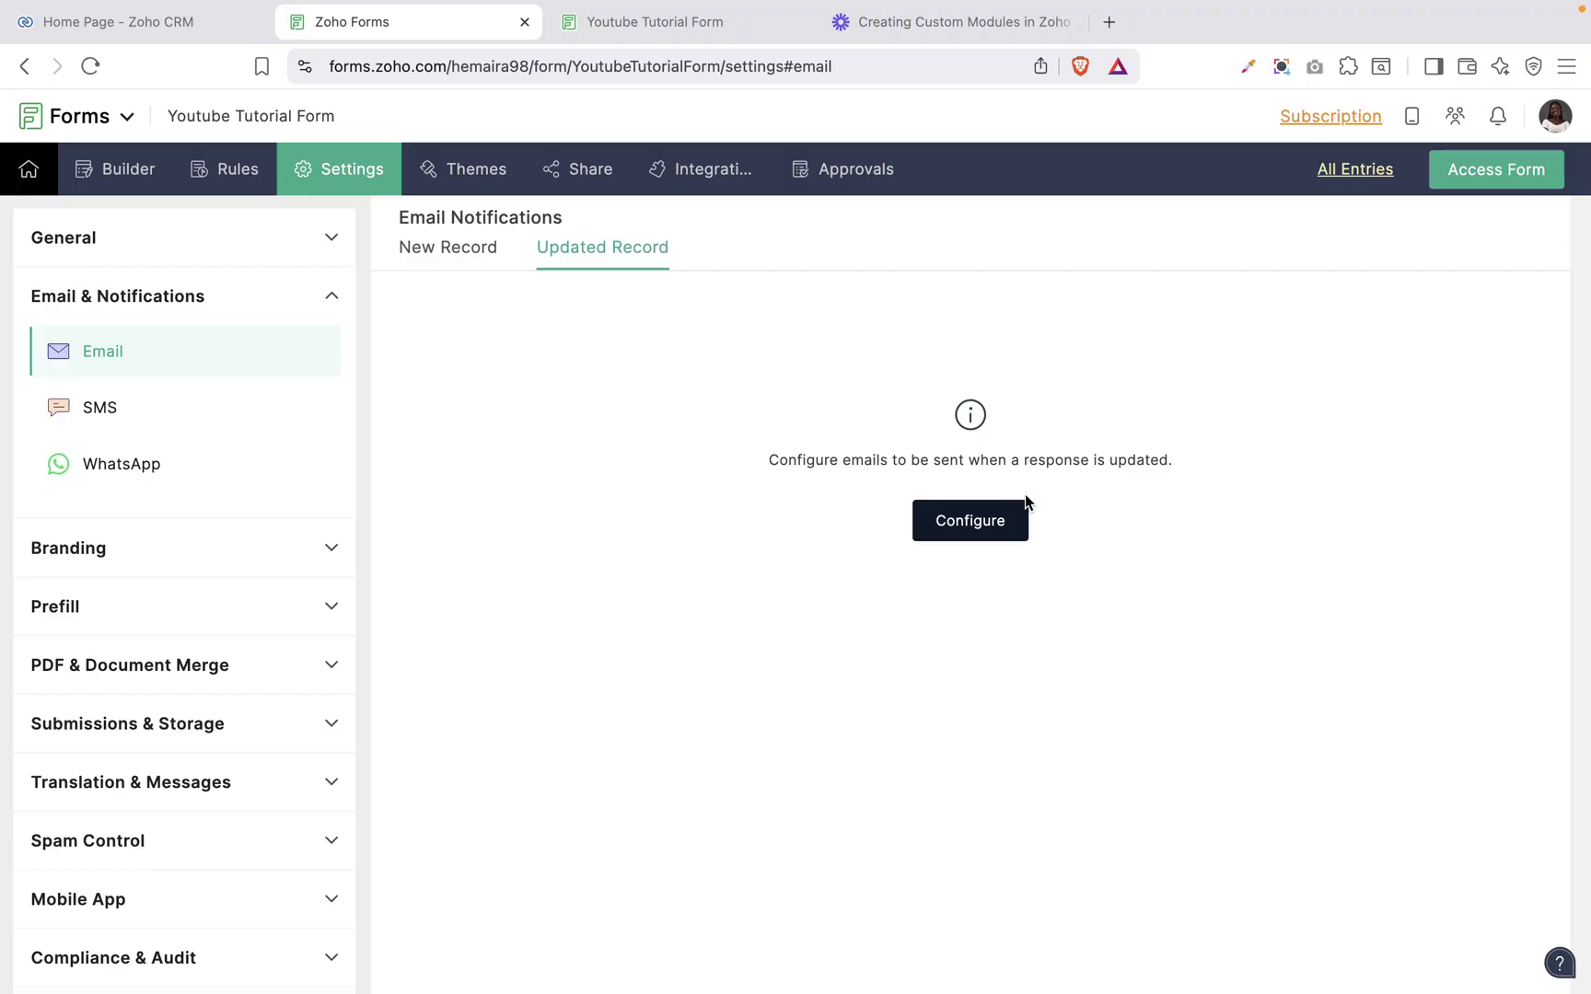
left_click(106, 405)
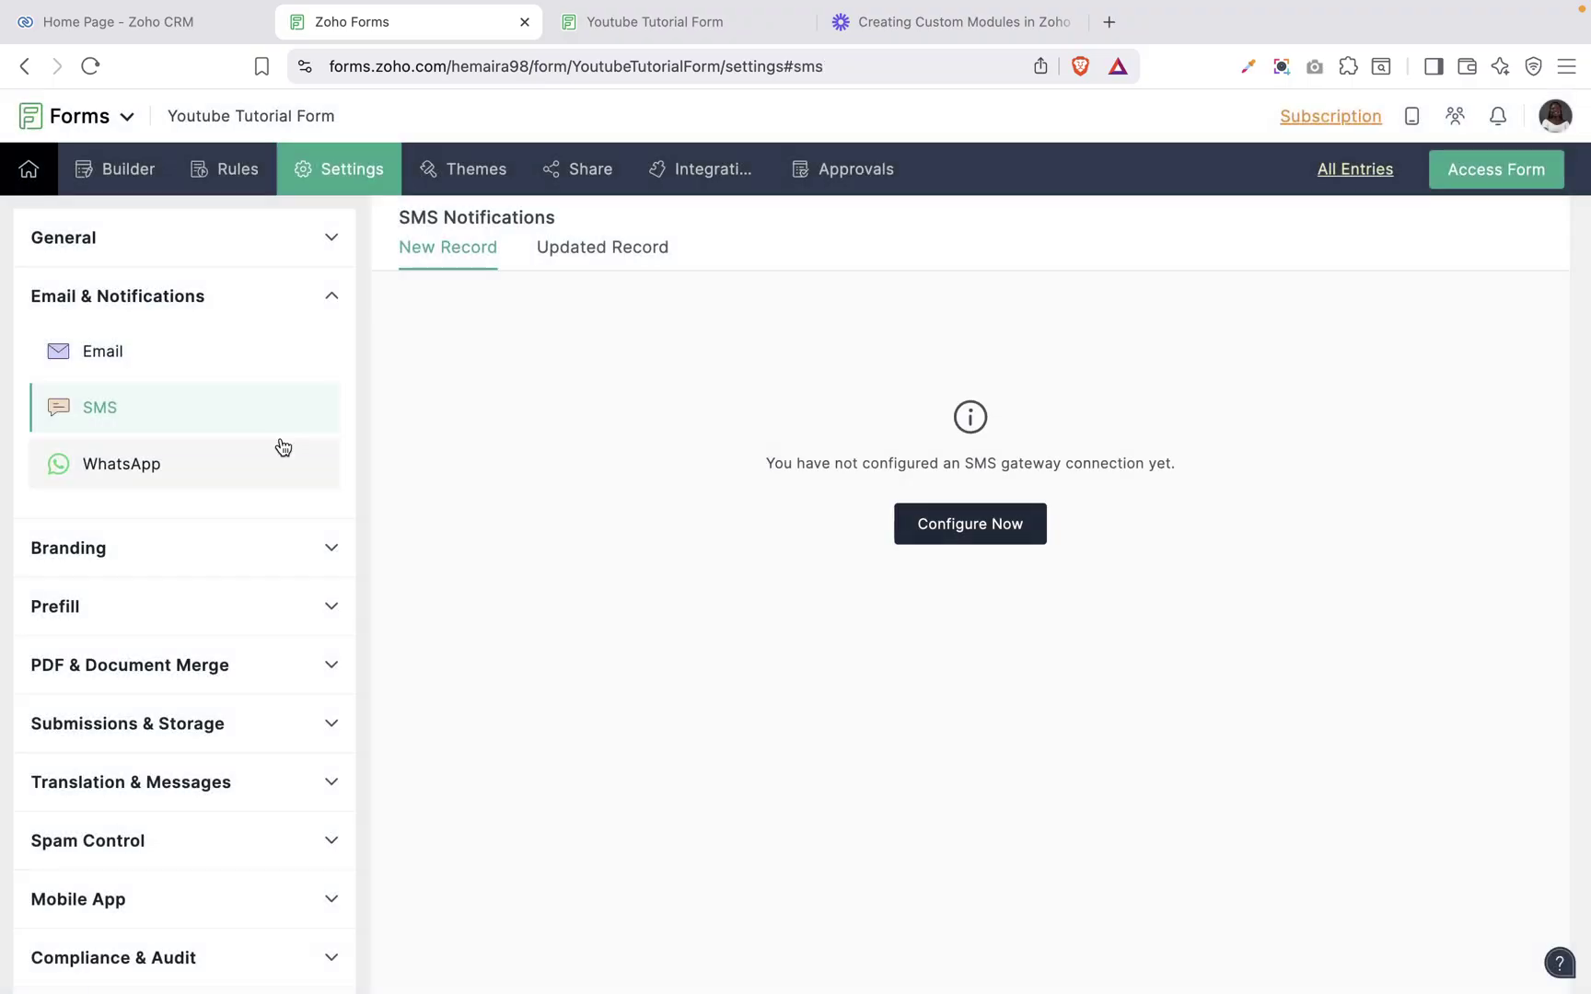
left_click(952, 539)
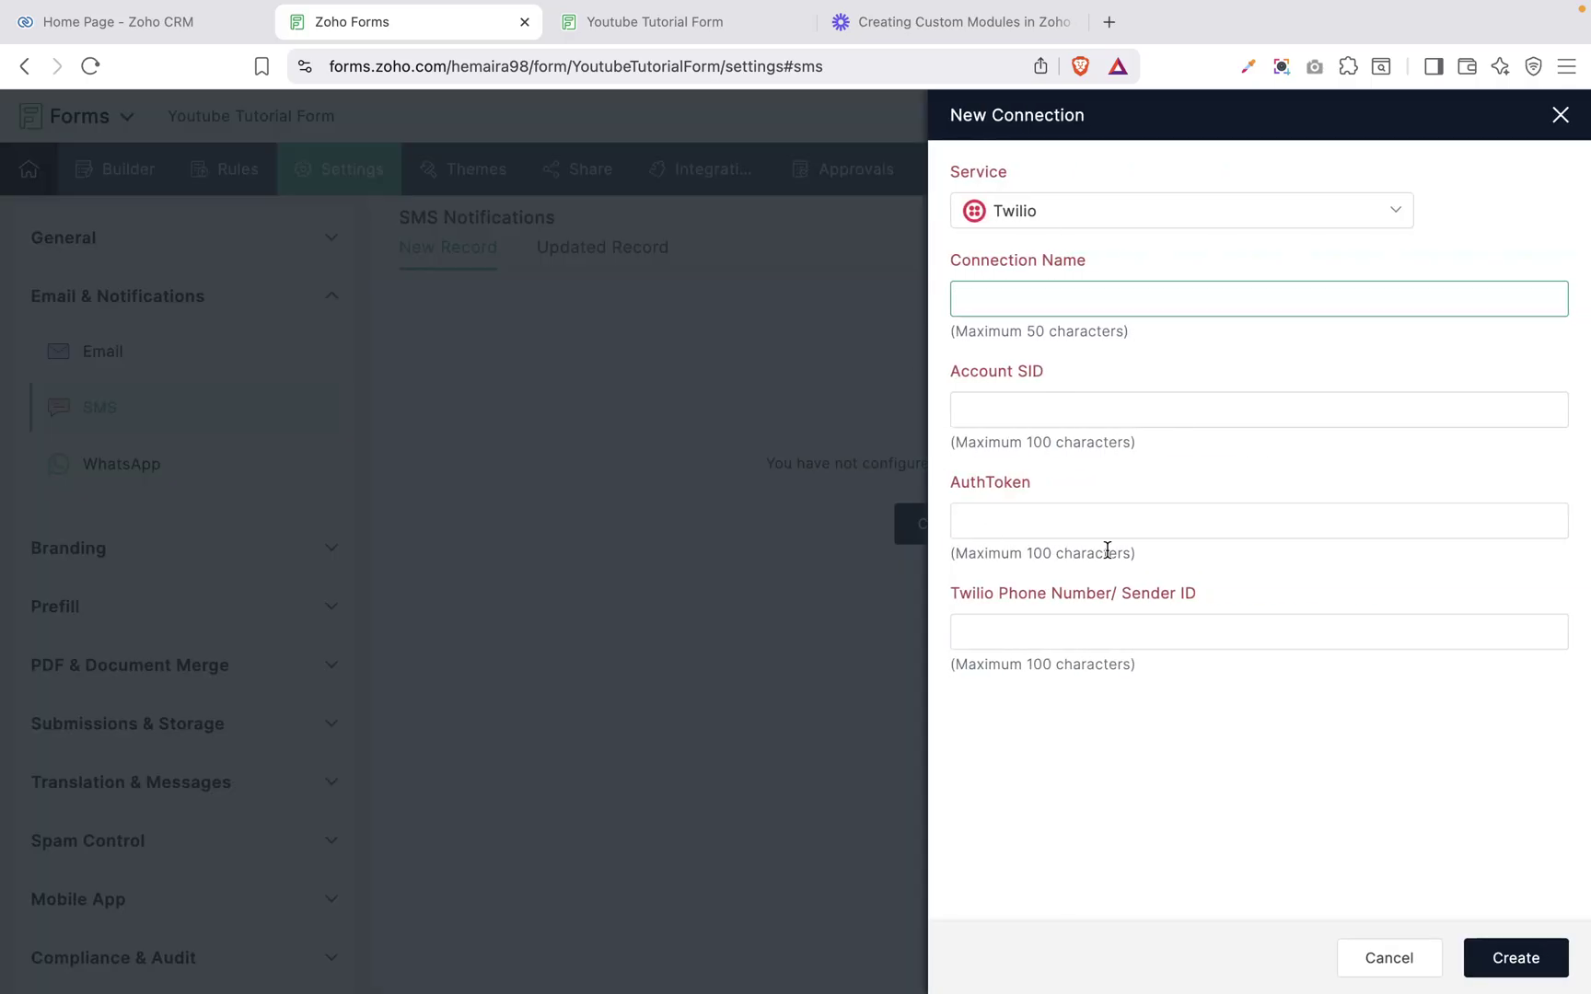
left_click(1125, 207)
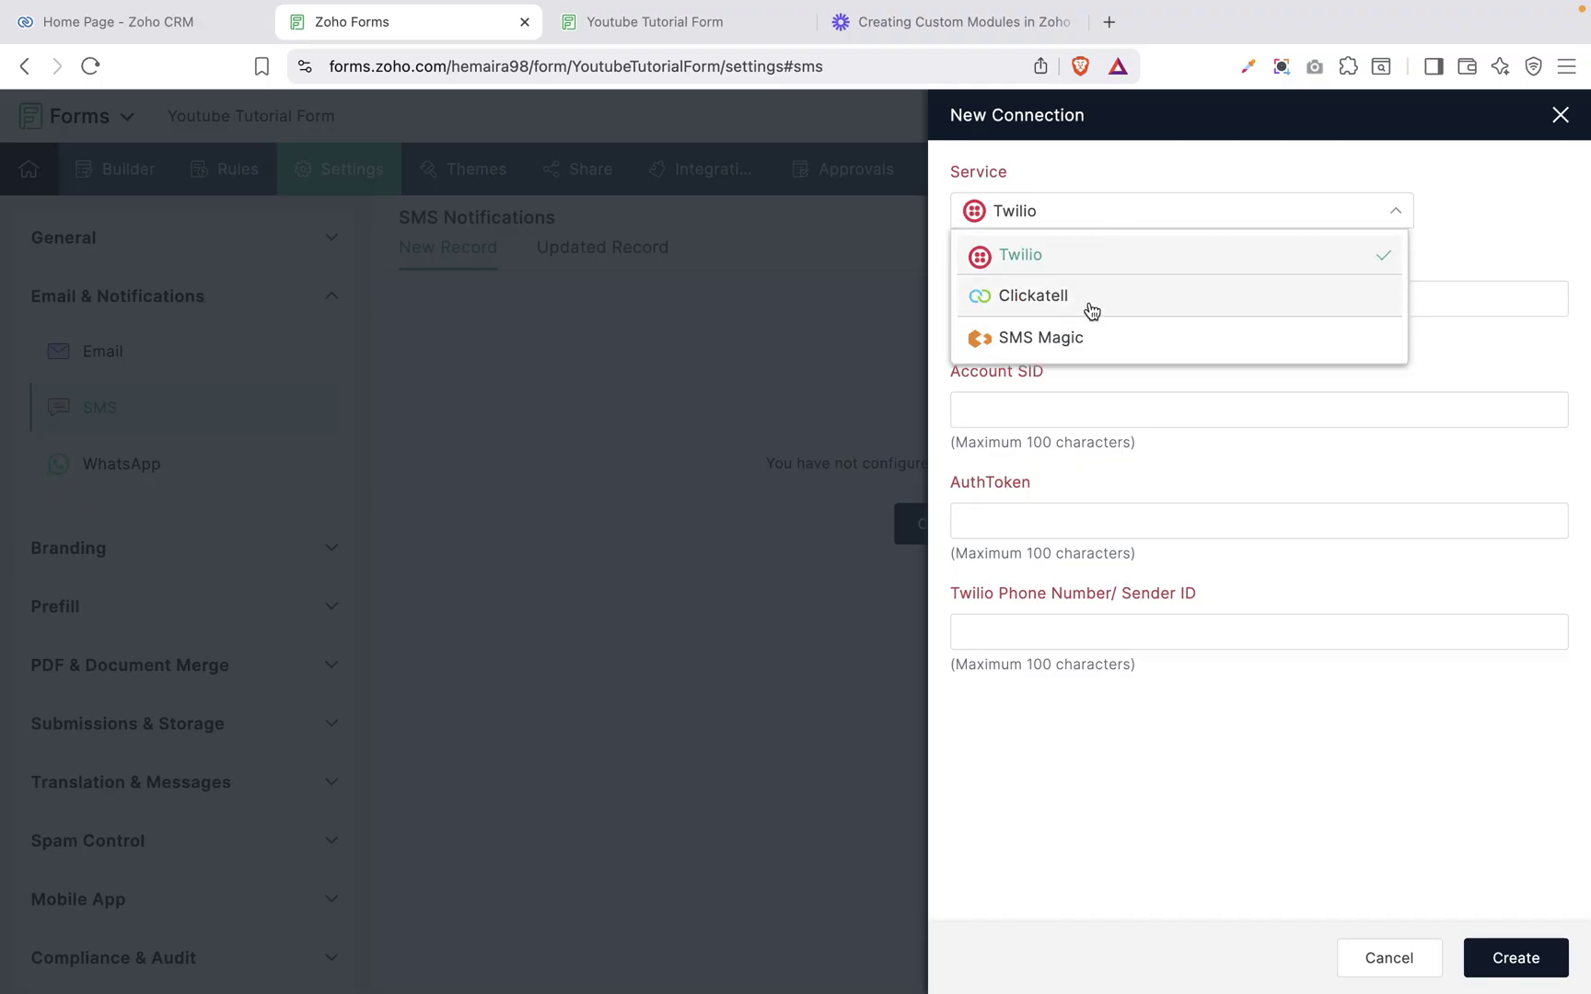
left_click(1092, 296)
left_click(1122, 221)
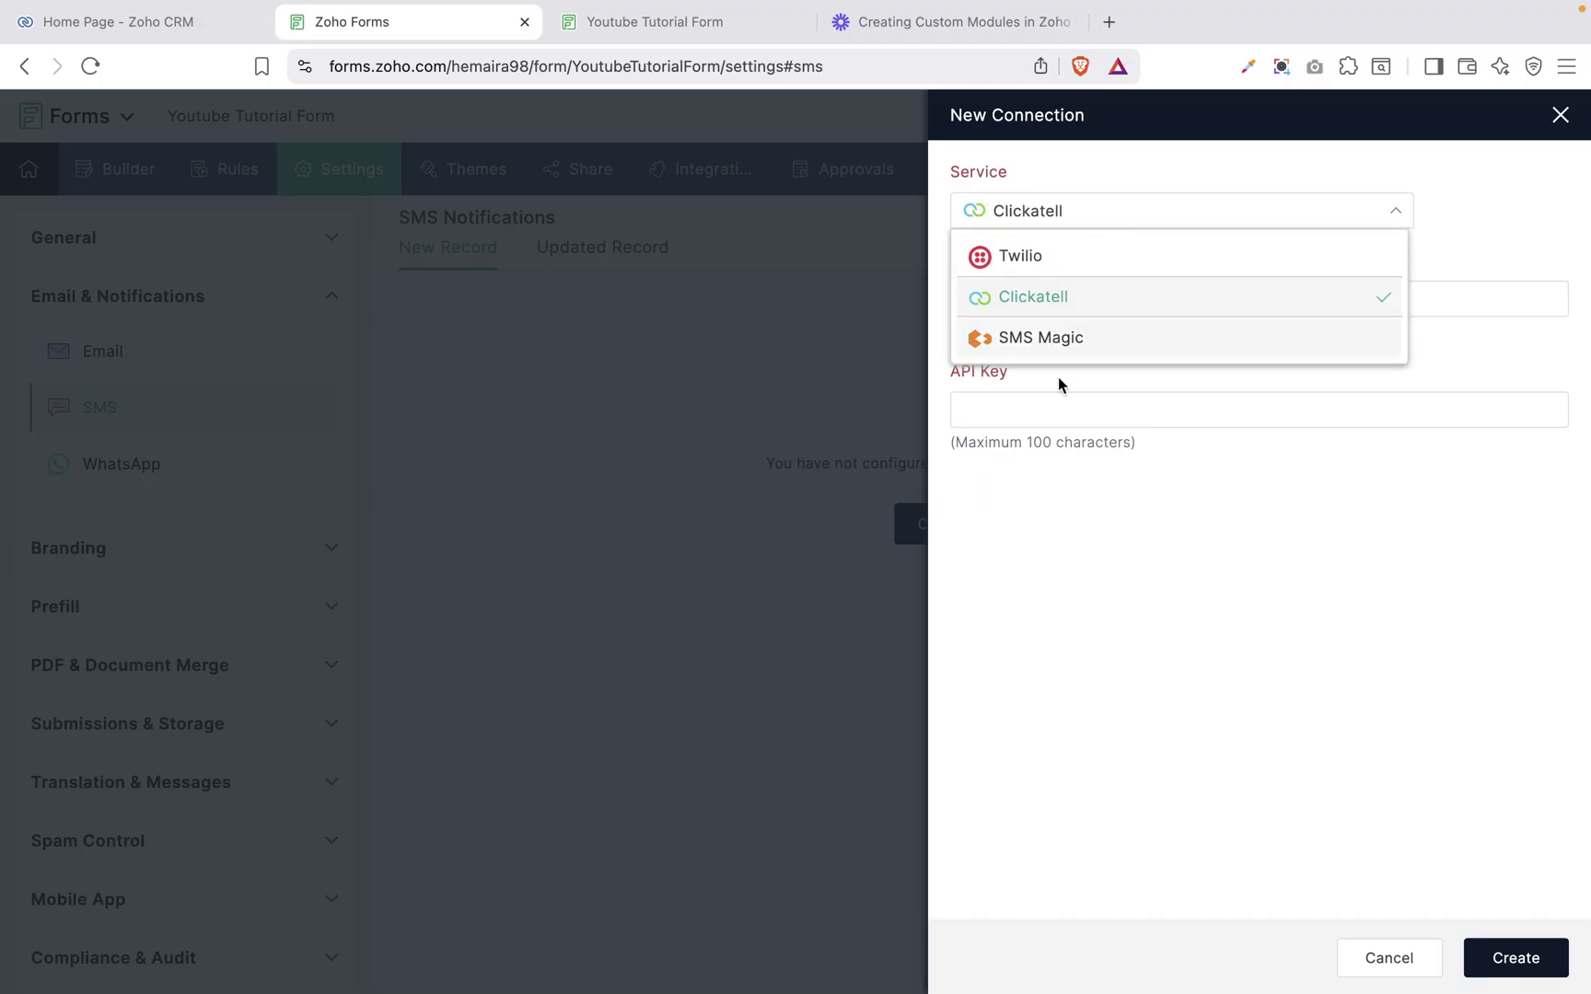
left_click(1562, 118)
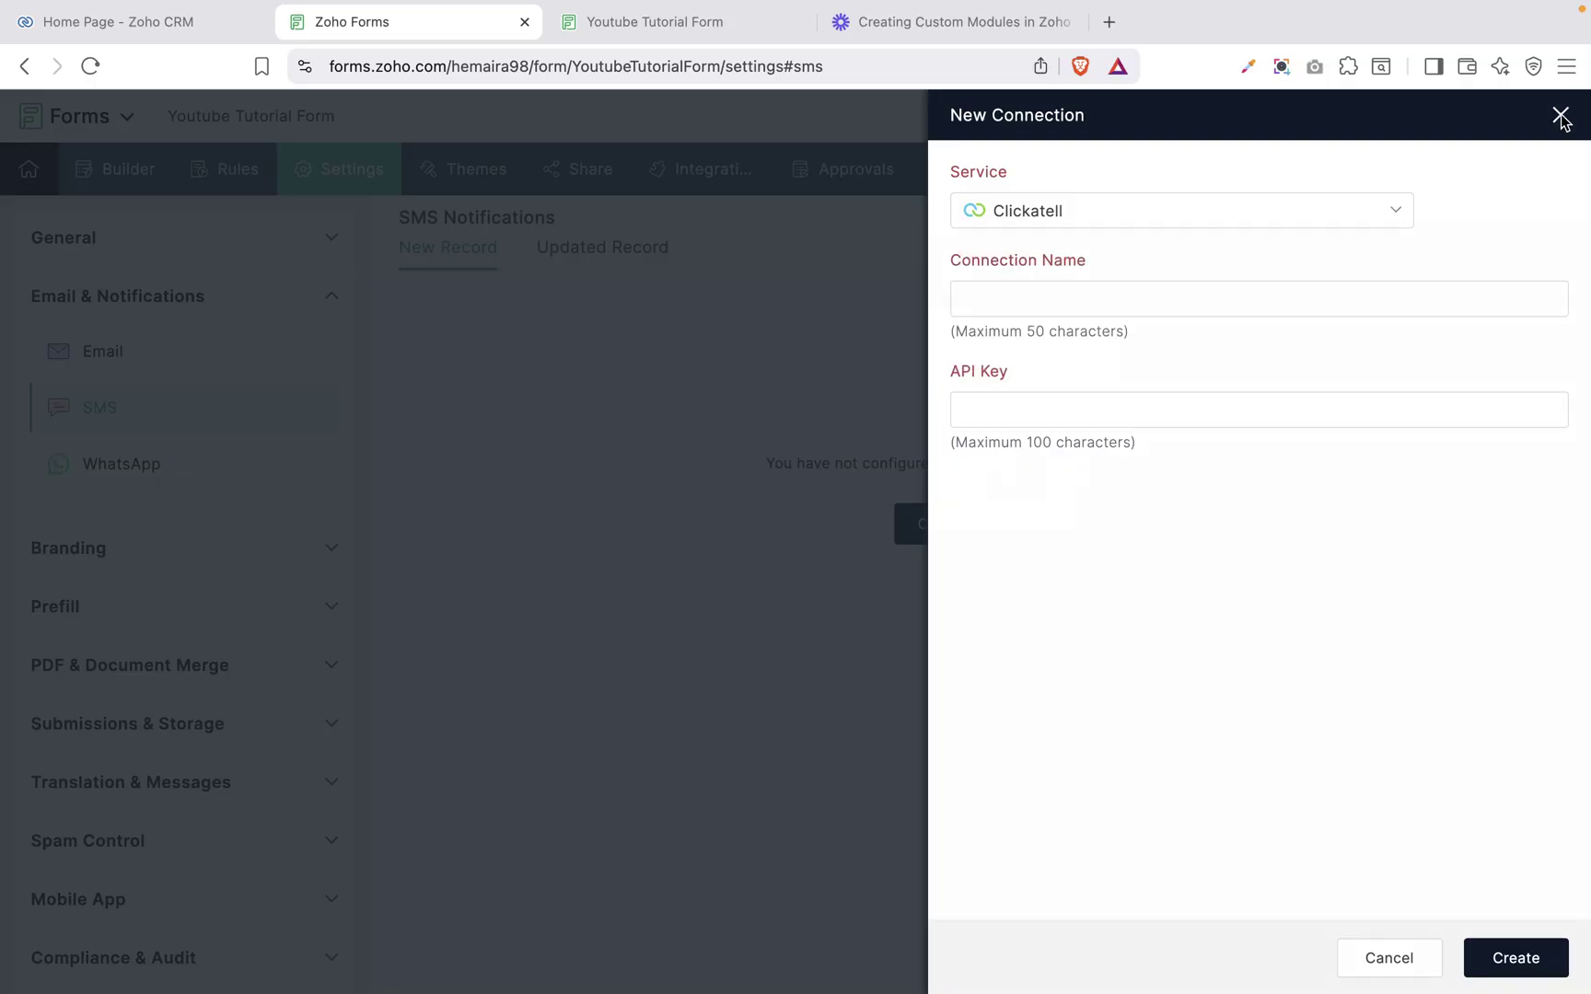
left_click(946, 493)
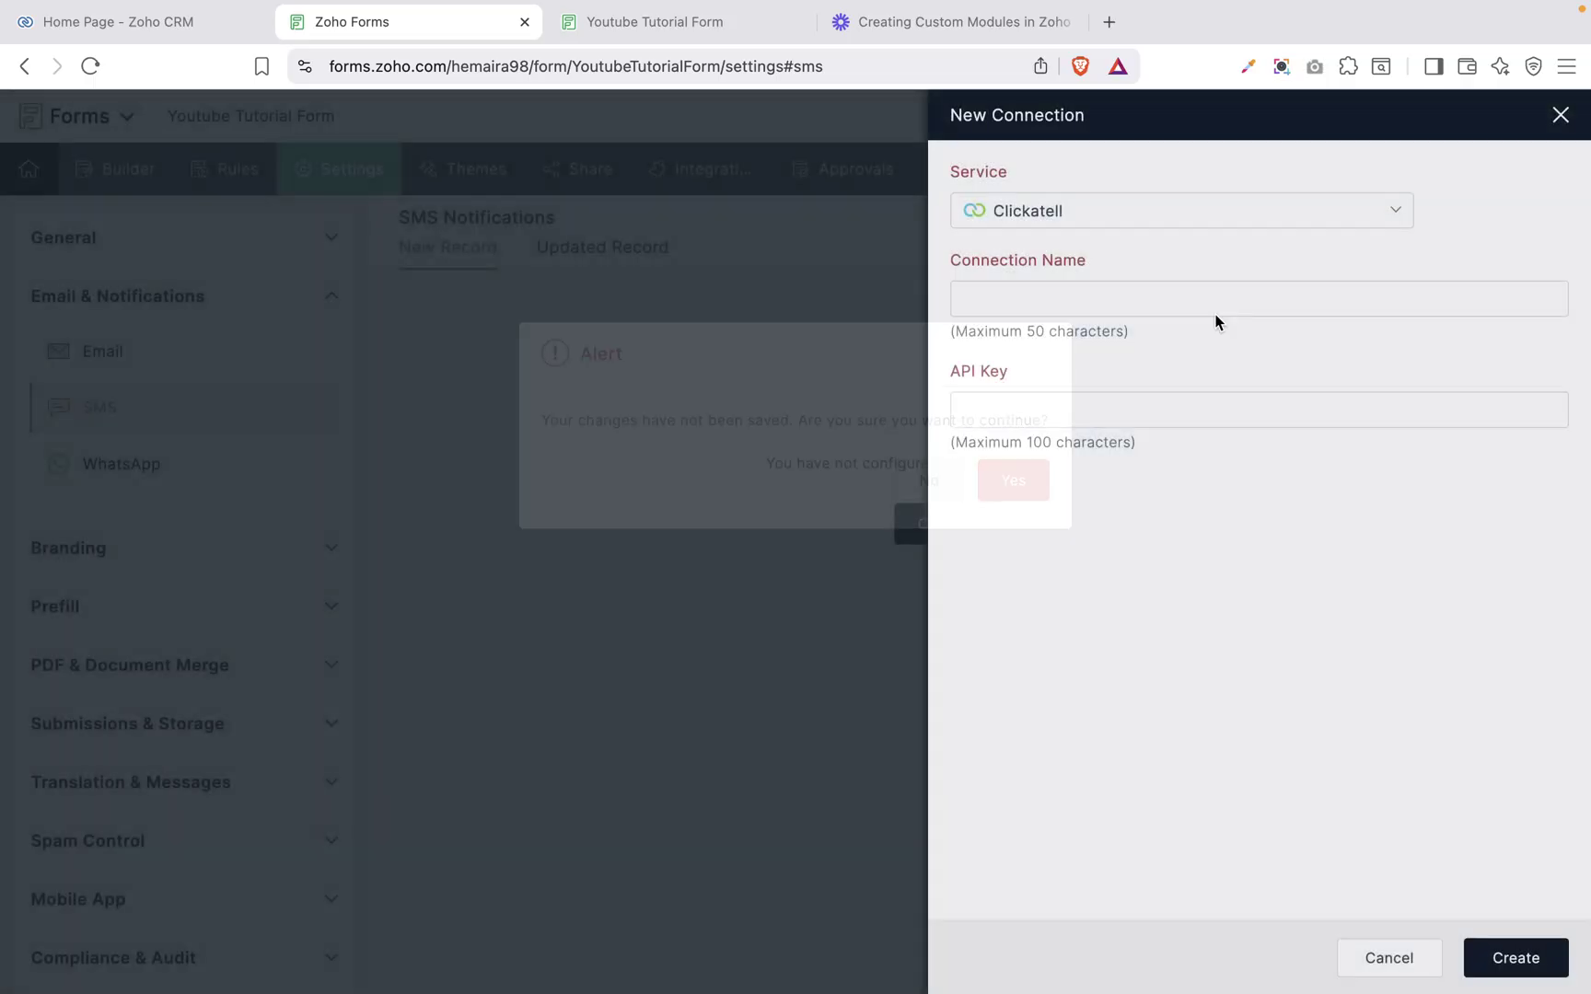
left_click(1558, 120)
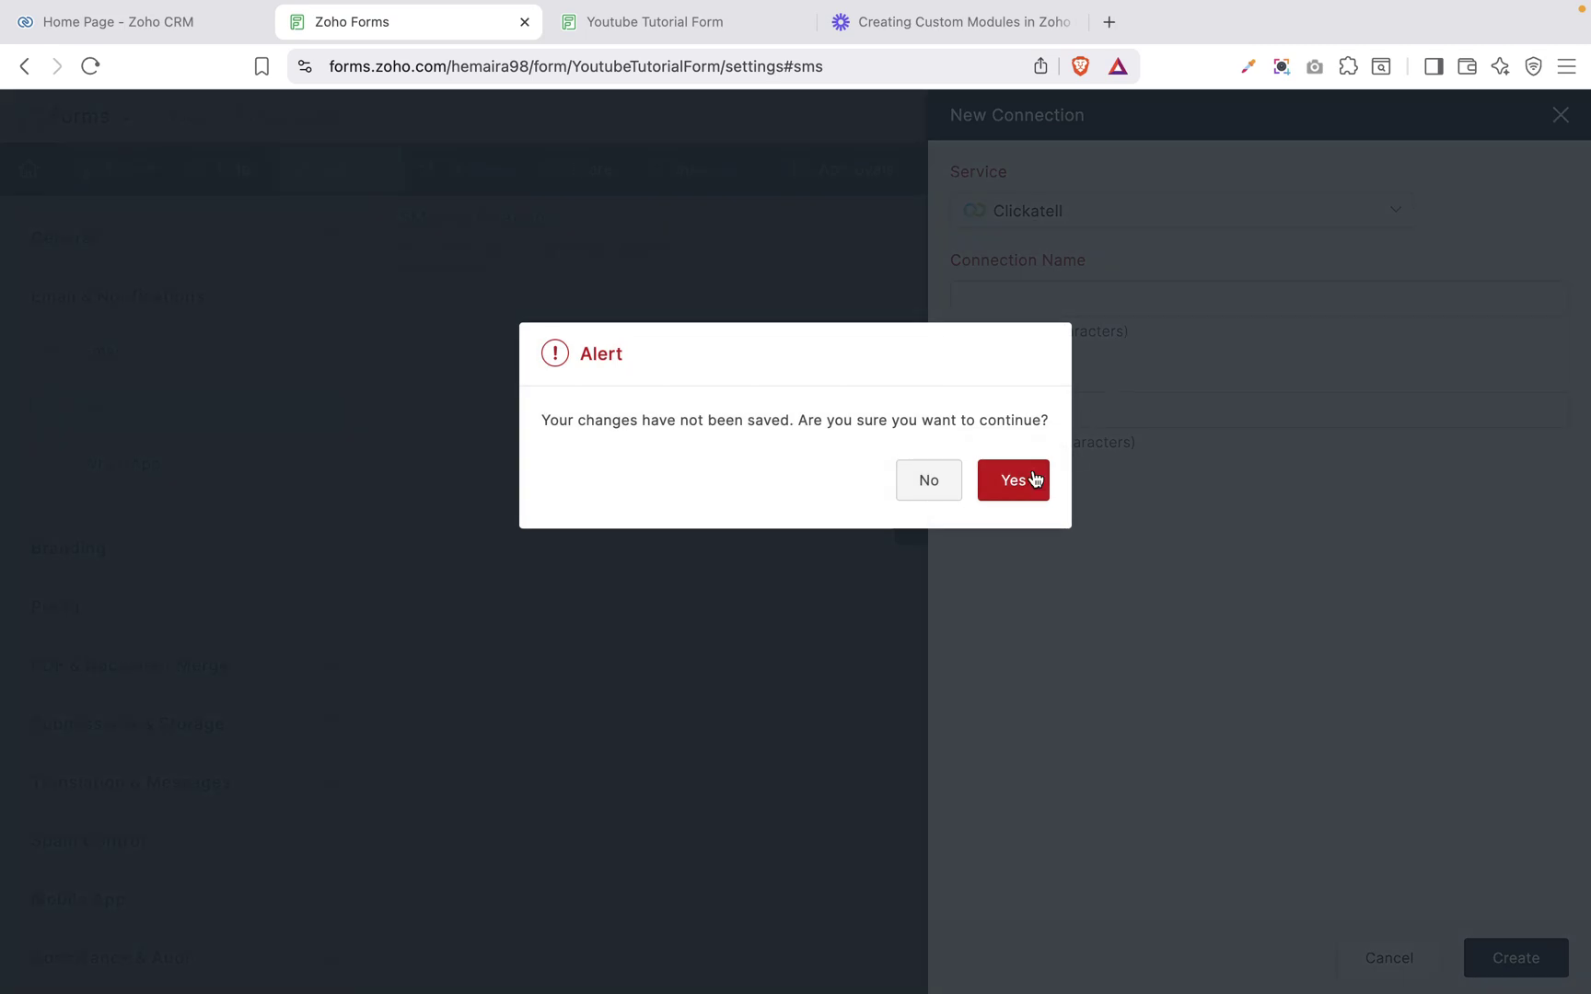
left_click(1029, 480)
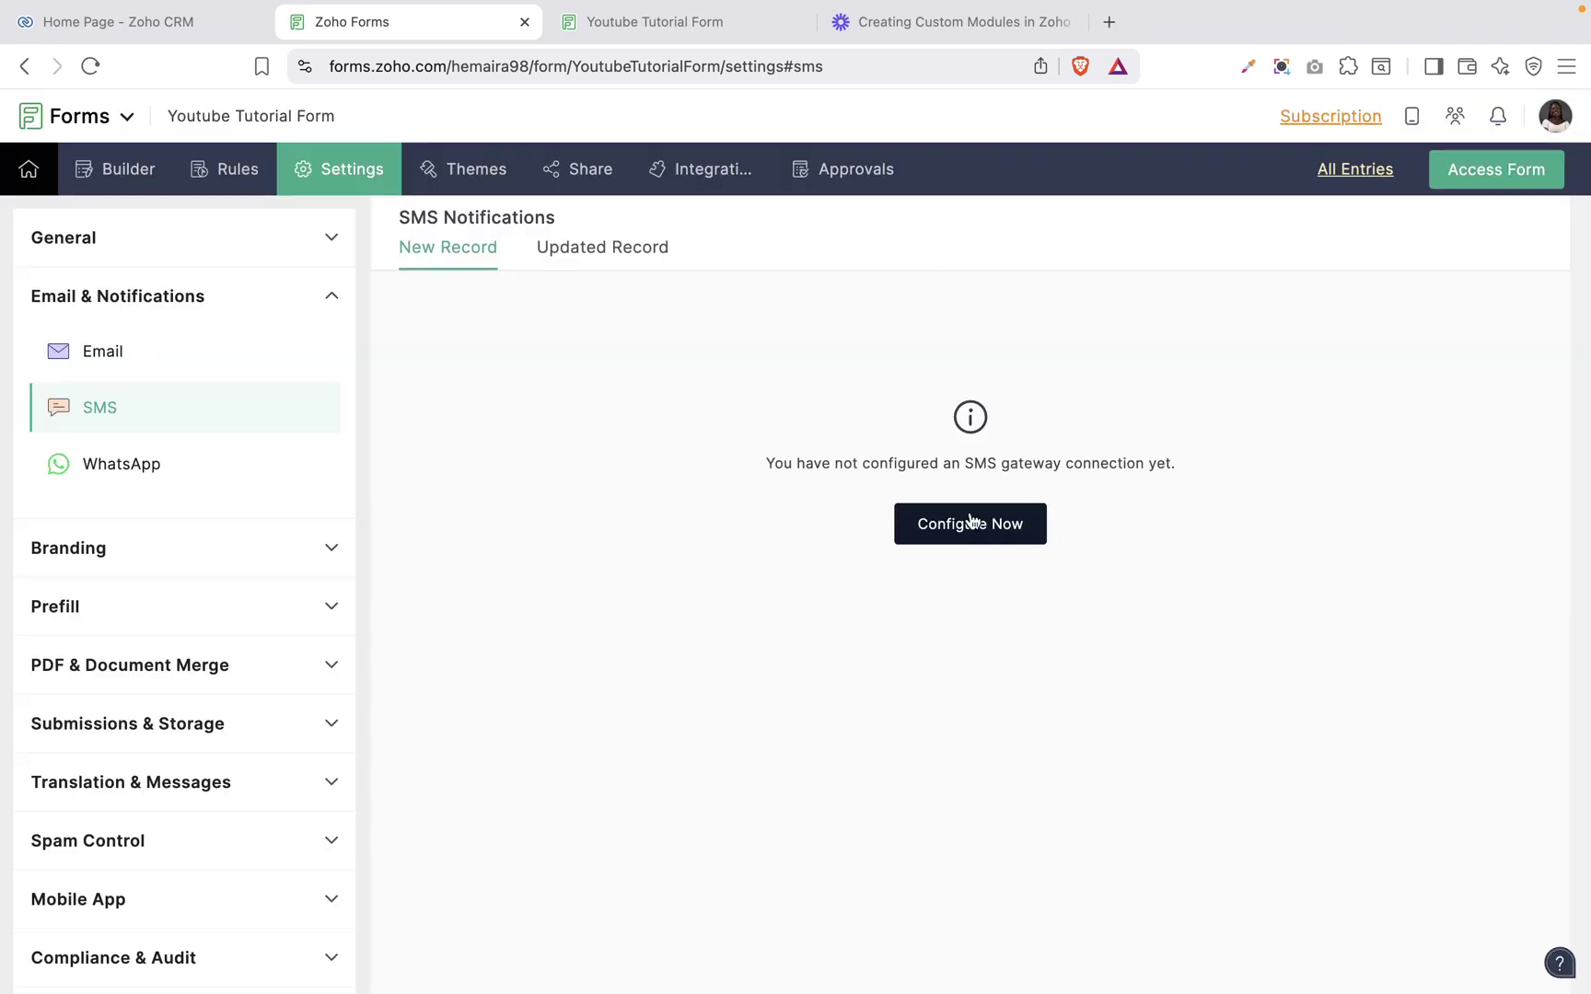
Step: View the WhatsApp notification settings and the branding options for the custom domain and browser tab
left_click(79, 462)
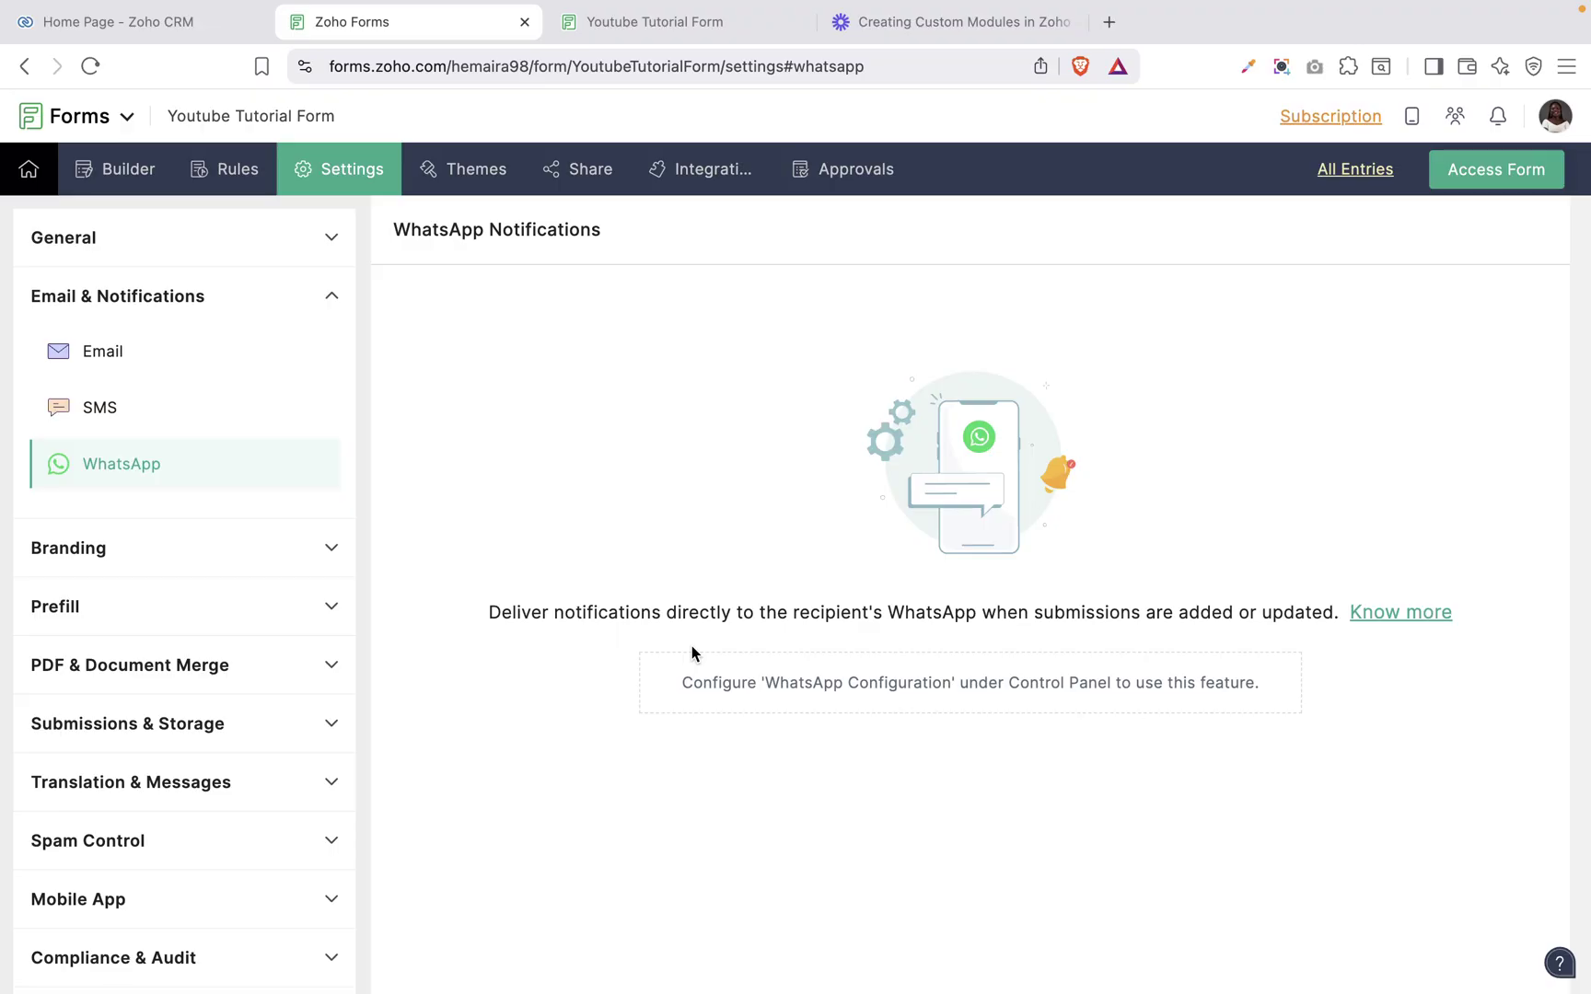
left_click(199, 558)
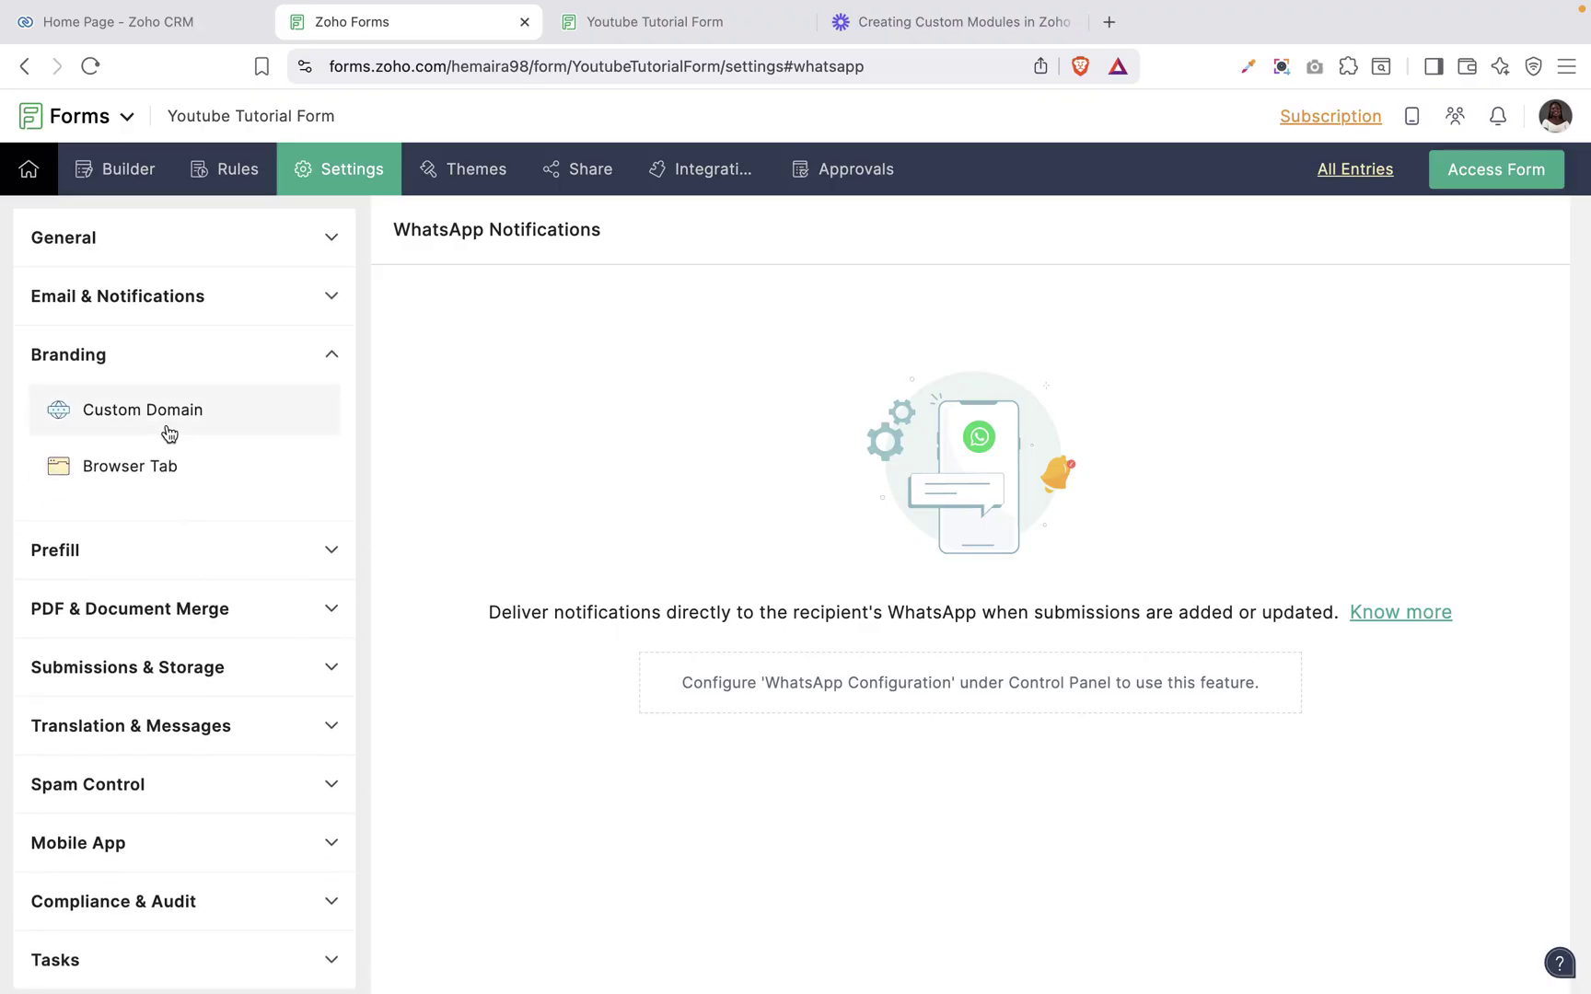
left_click(150, 419)
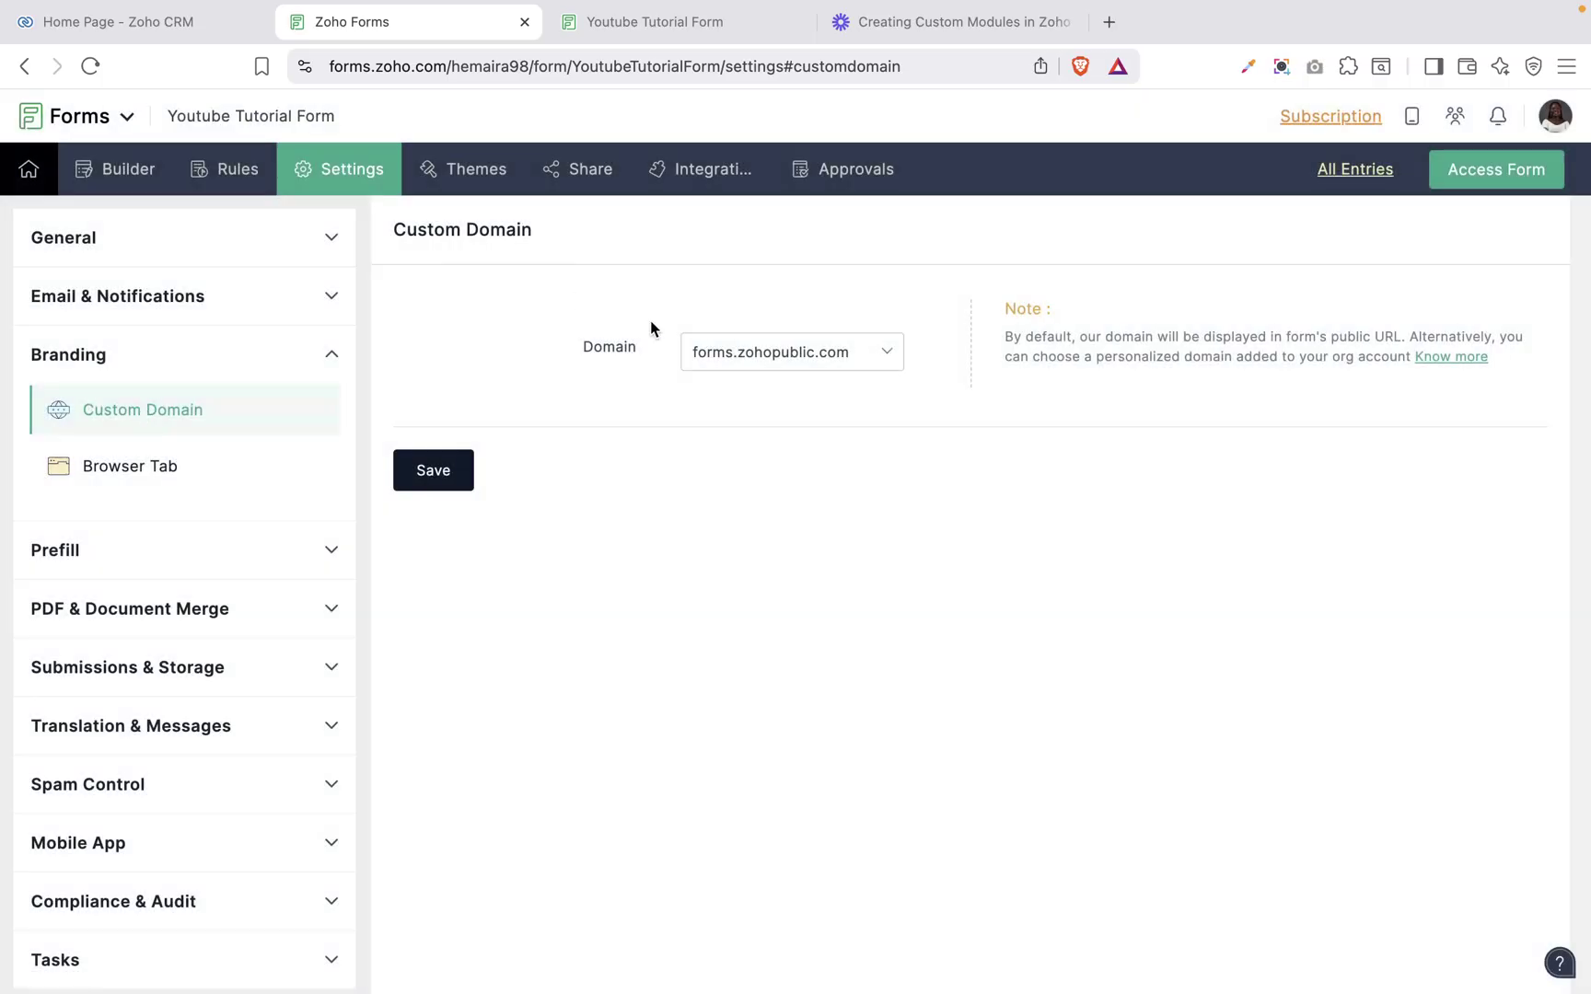
left_click(750, 352)
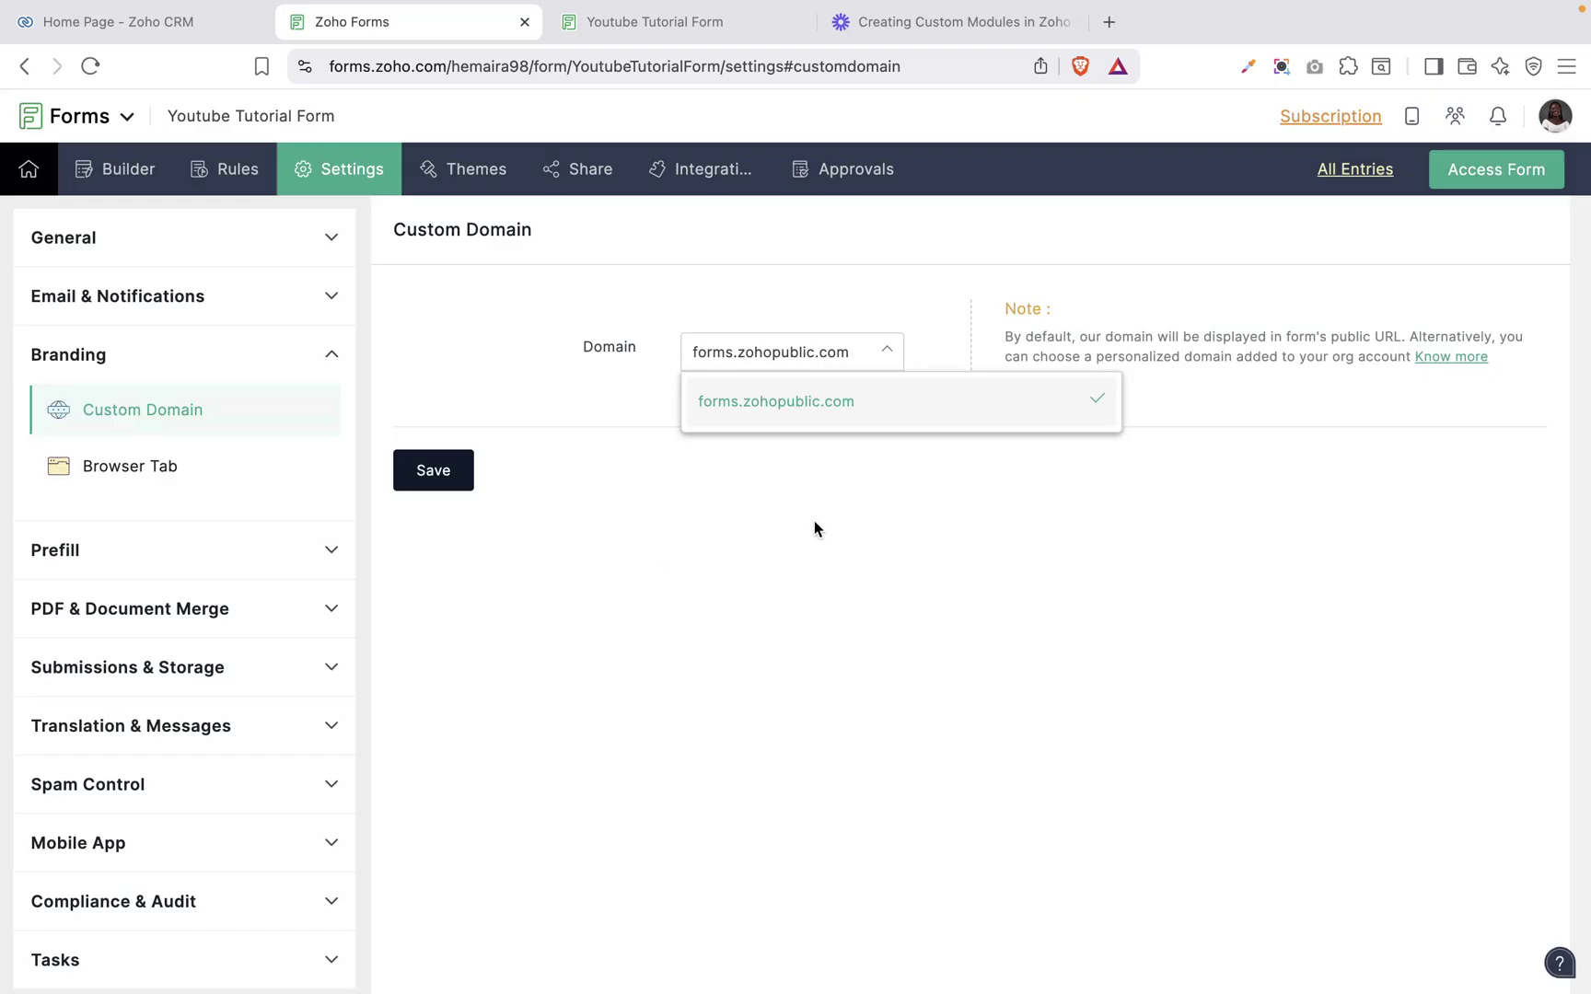
left_click(159, 472)
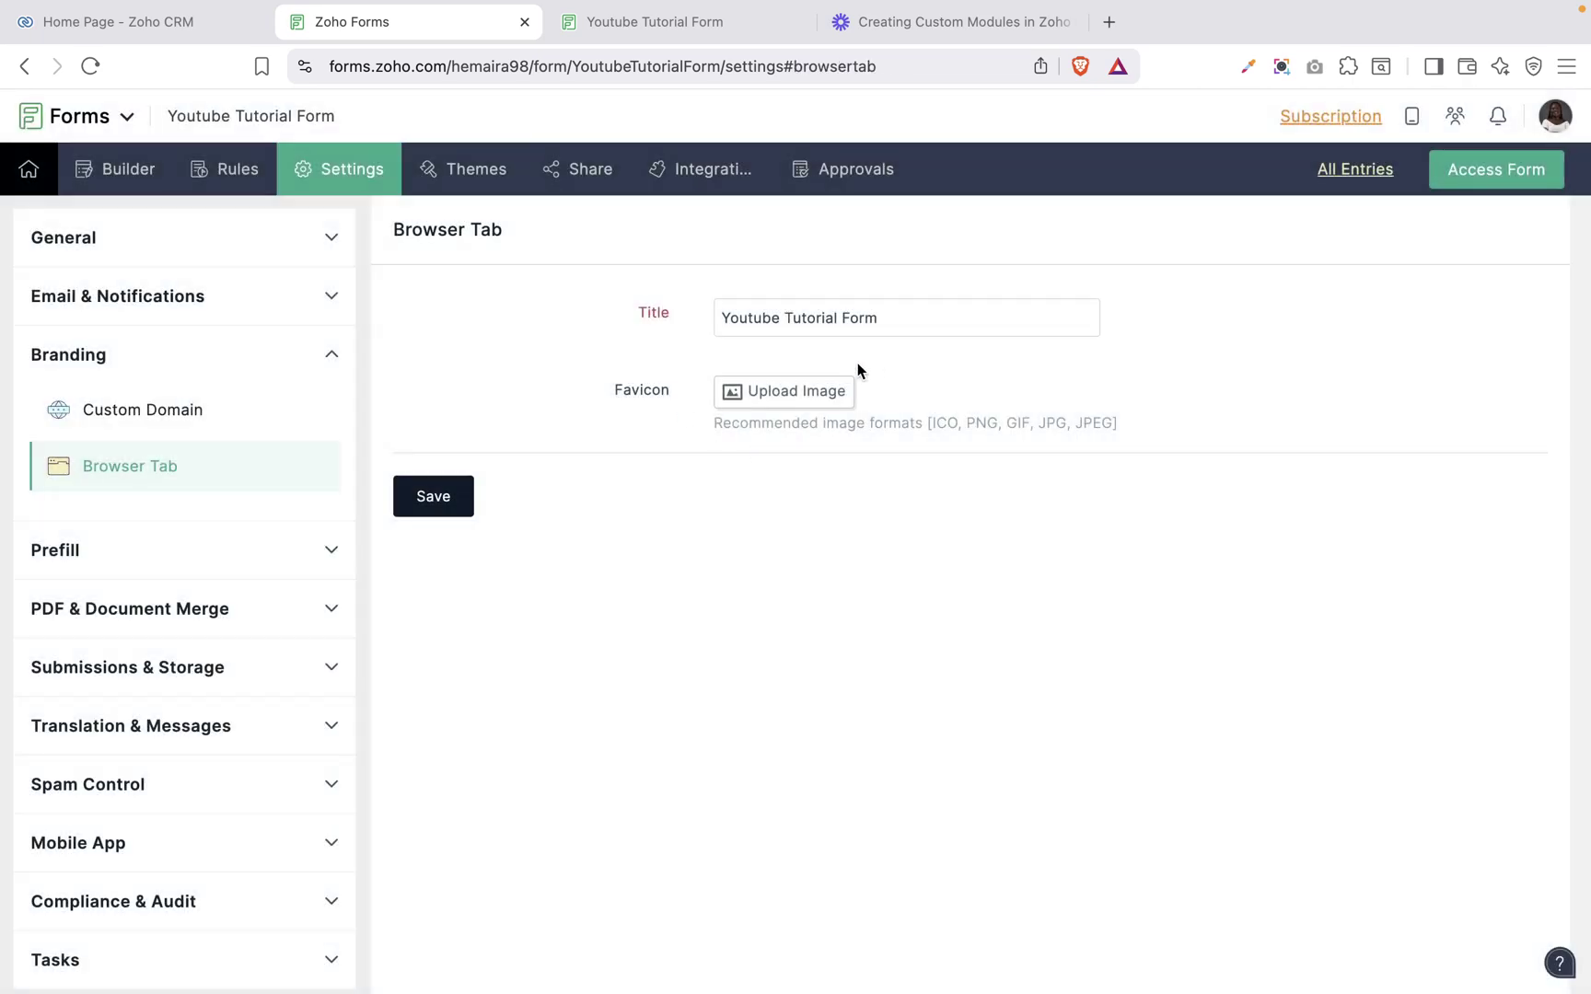
left_click(911, 312)
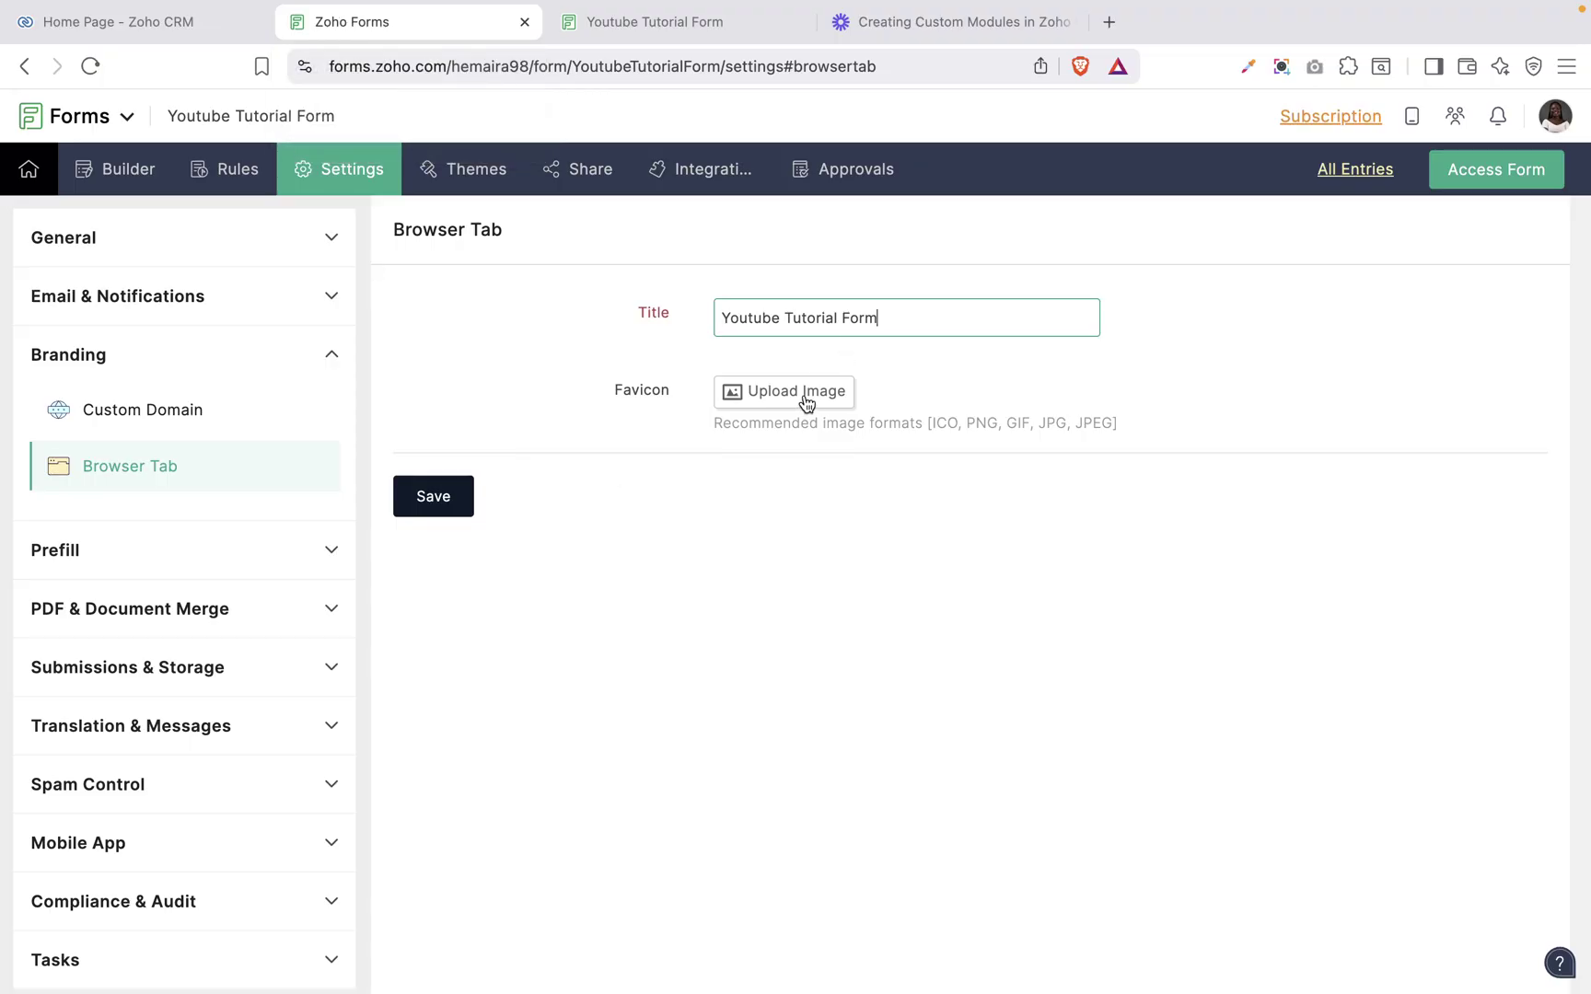
Step: Start configuring field aliases for the prefill URL and assign the alias fname to Name - First Name
left_click(181, 562)
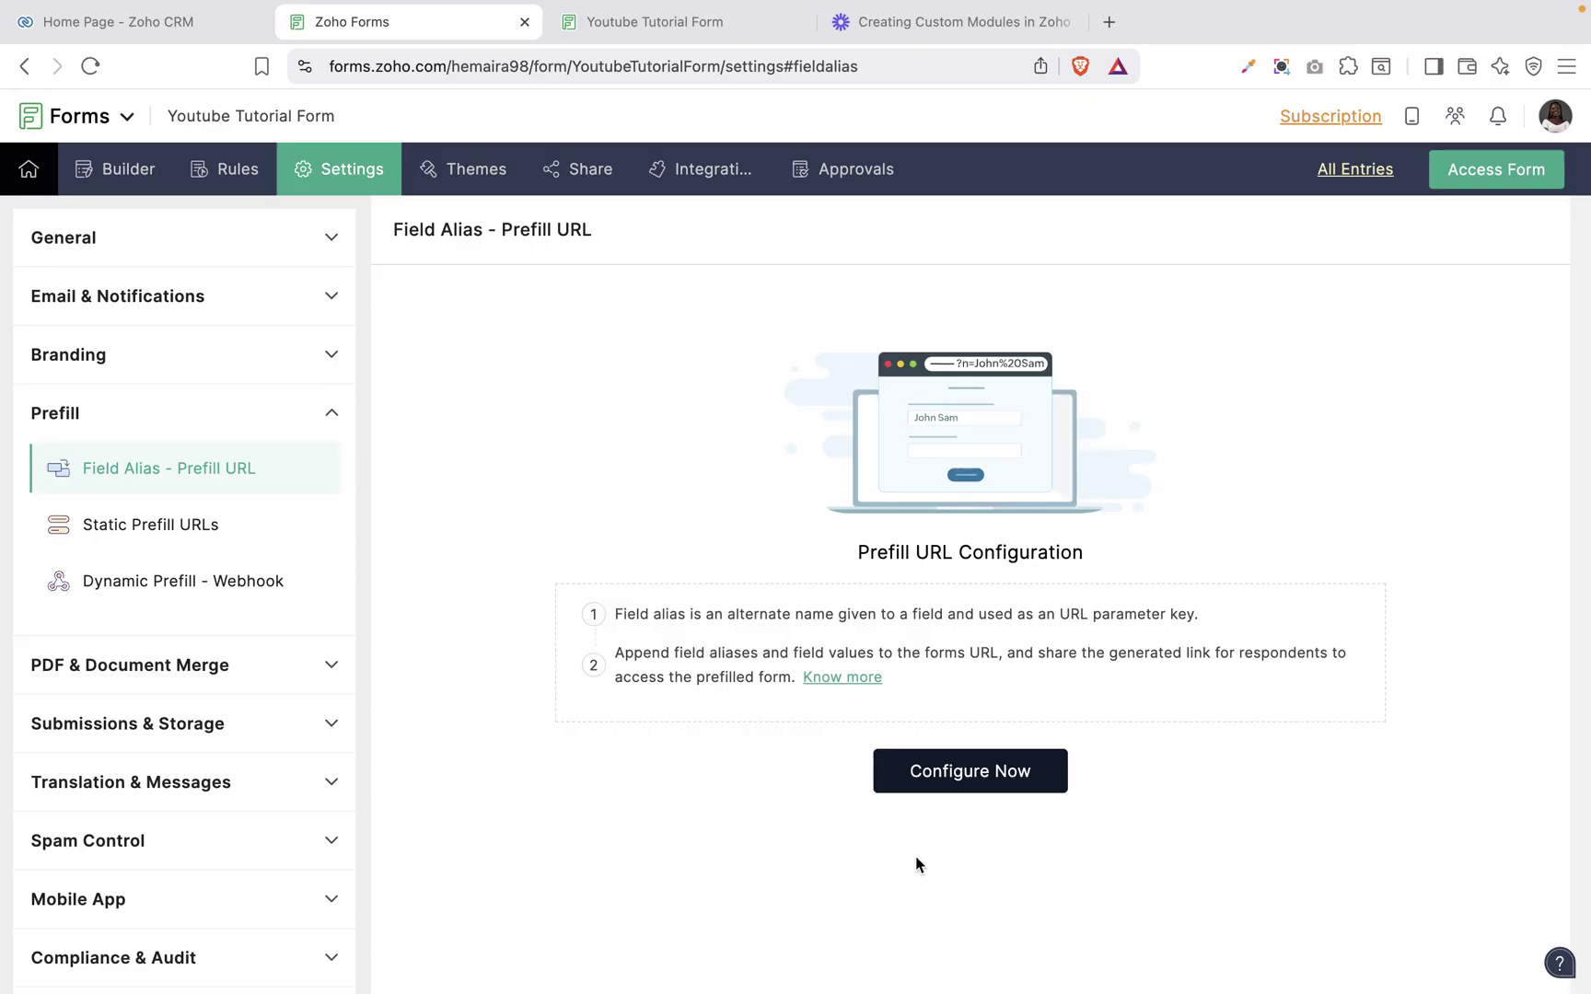
left_click(967, 776)
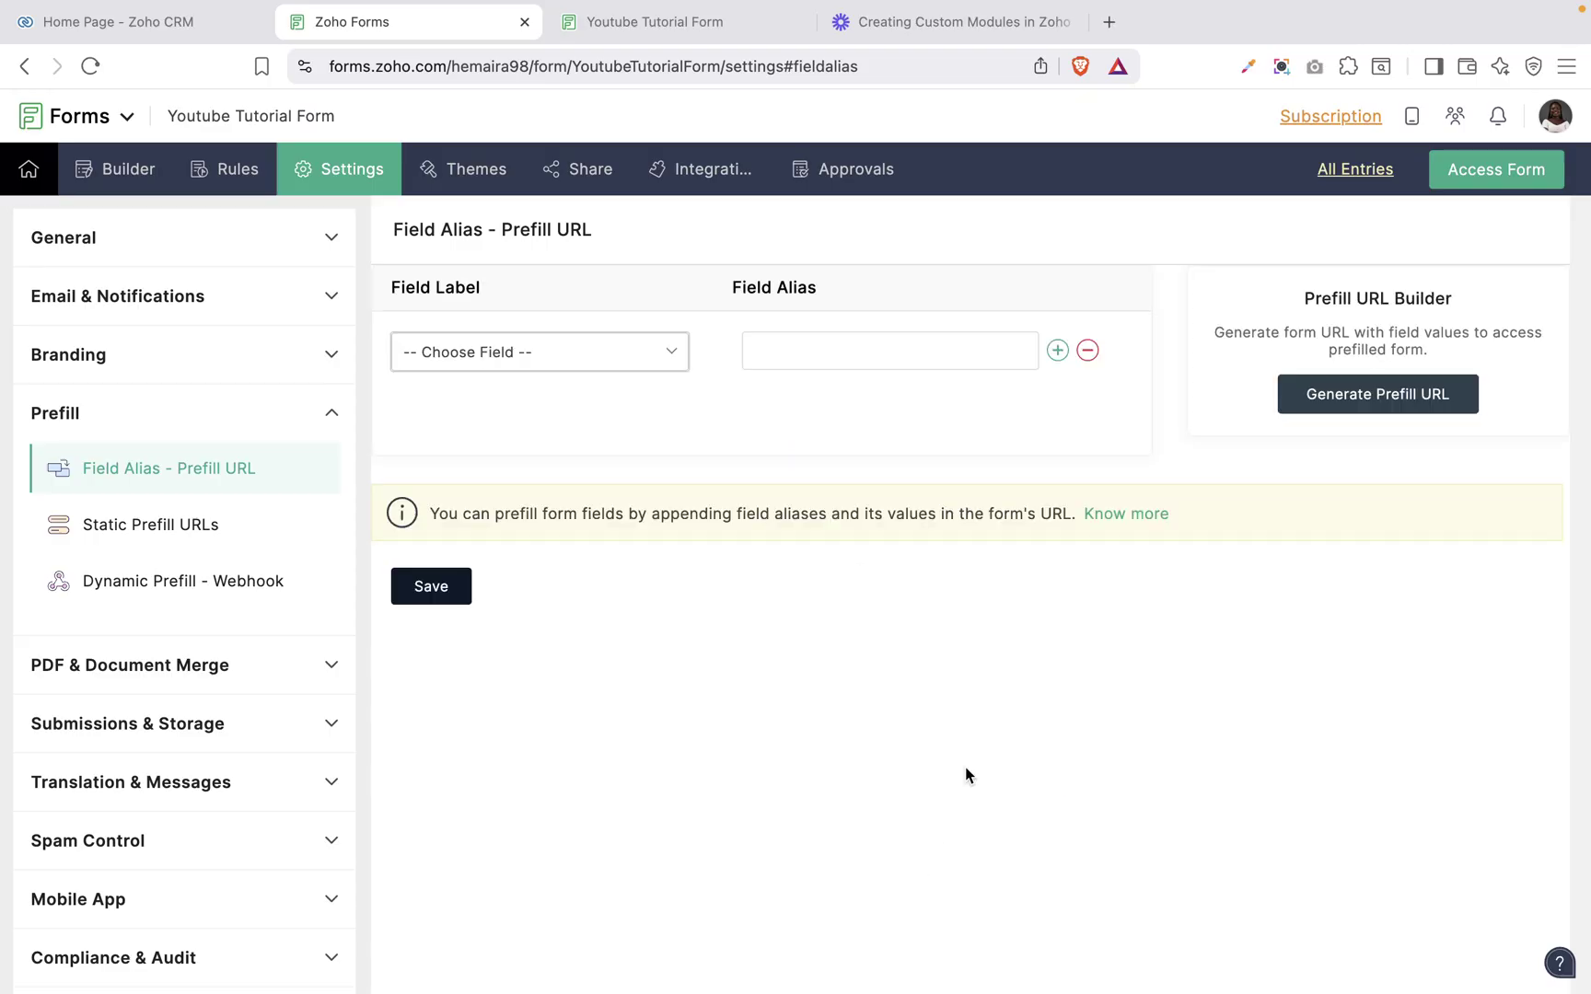
left_click(554, 369)
scroll(561, 529, "down", 3)
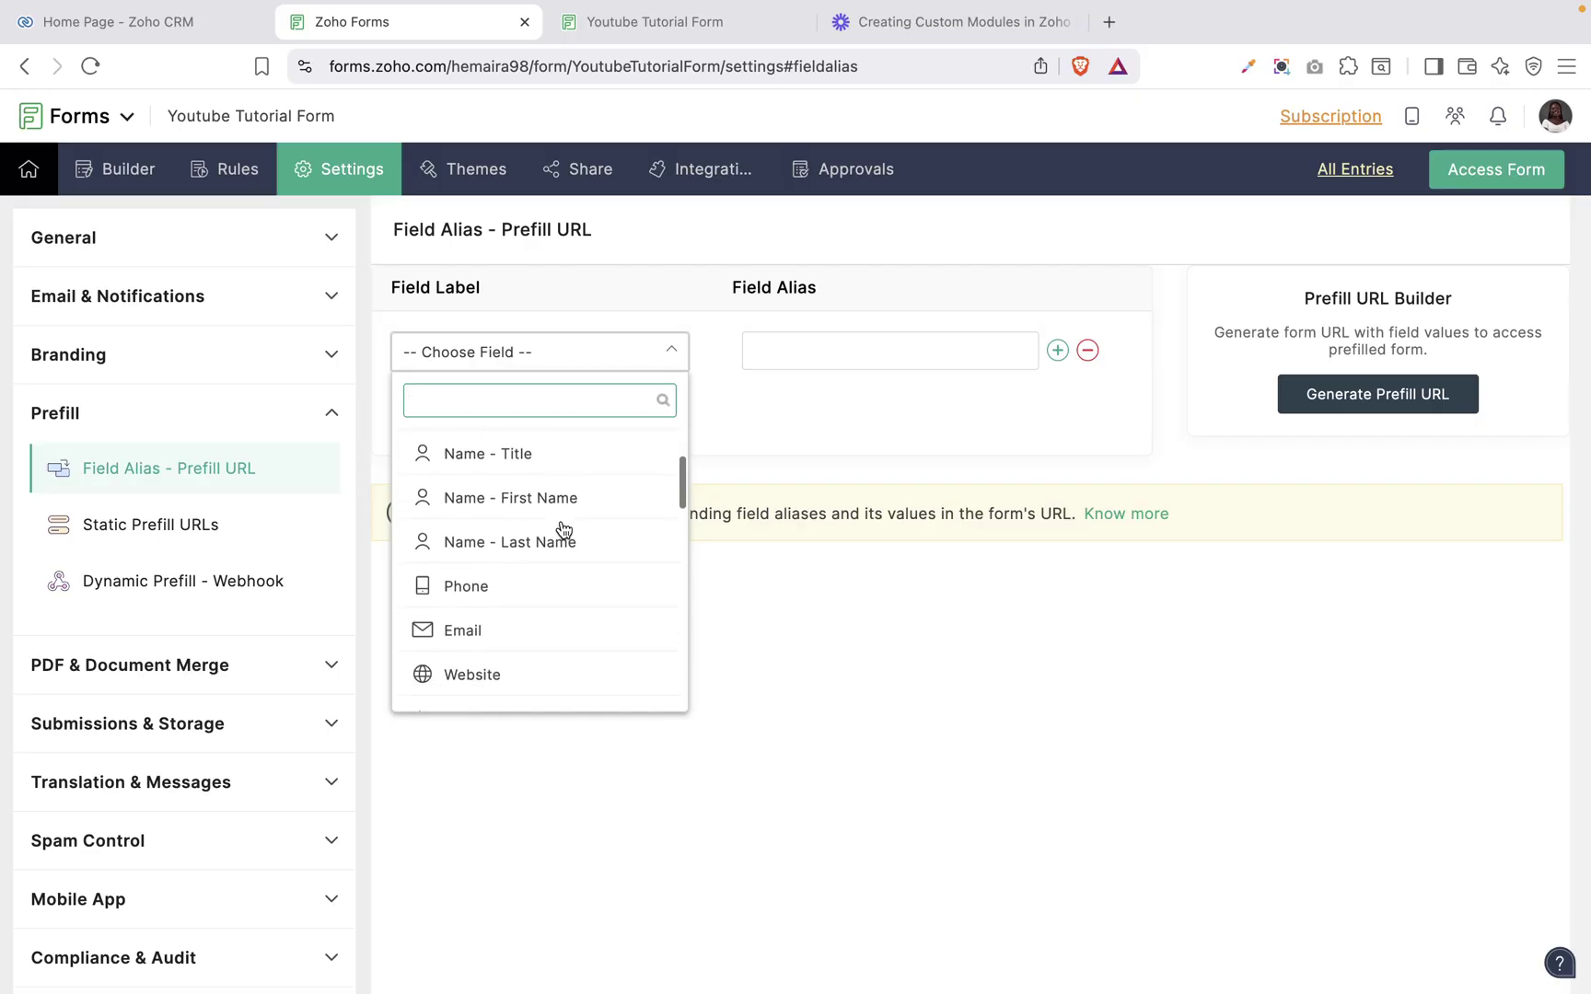
left_click(498, 492)
left_click(797, 351)
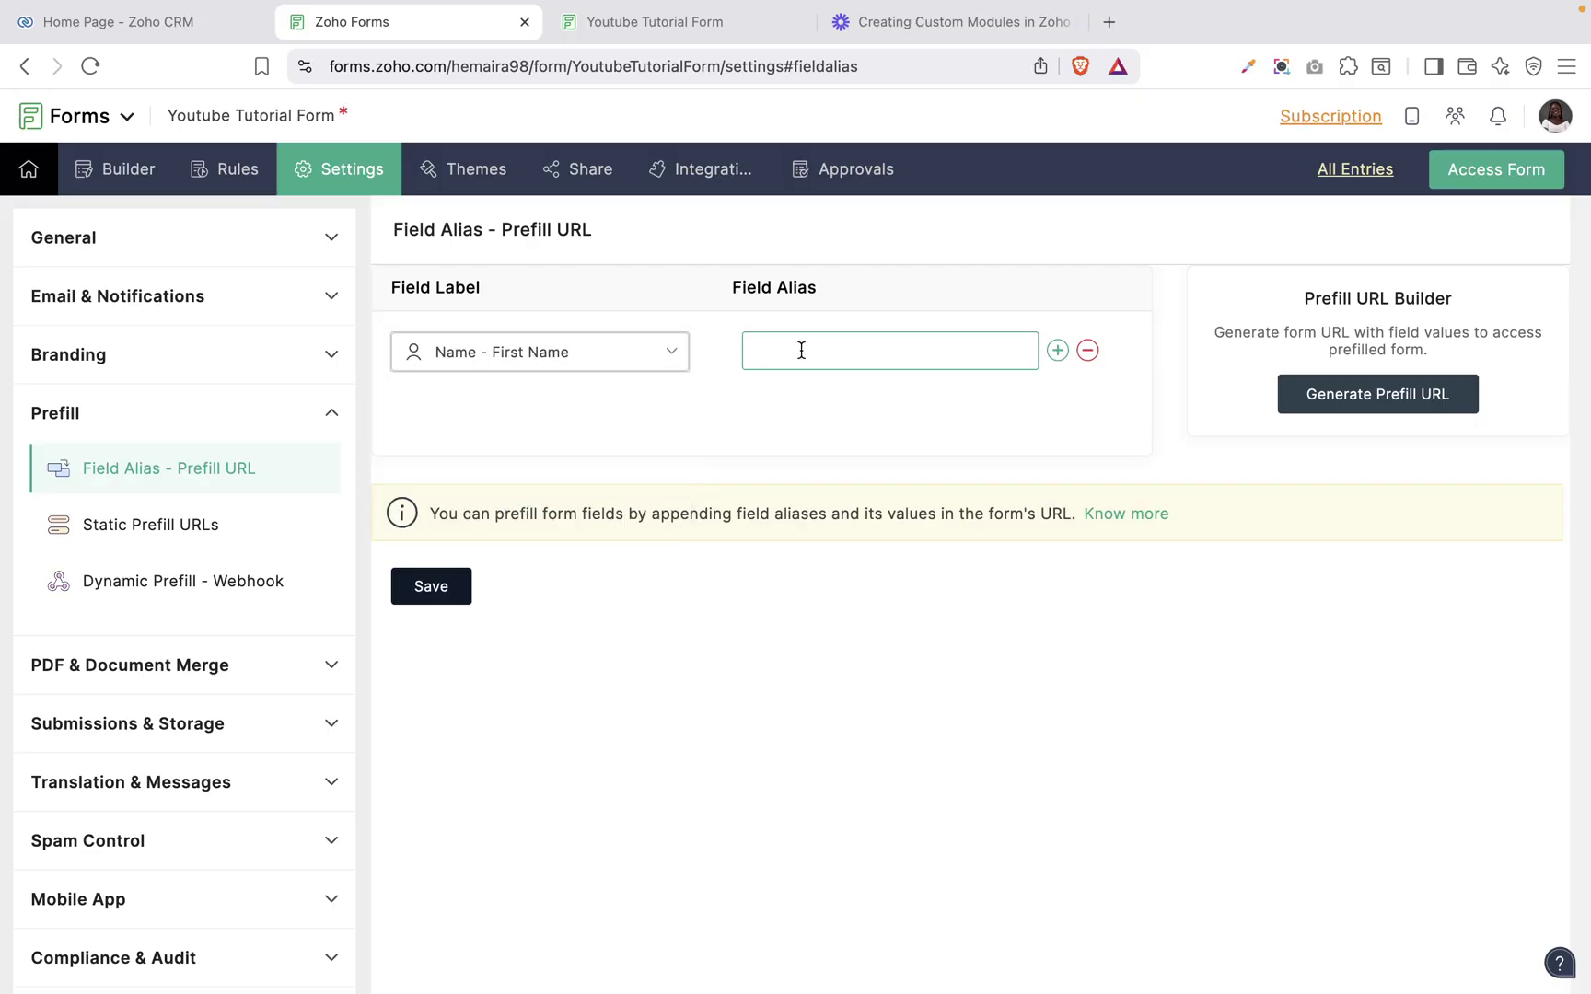
type("fname")
Step: Add a second field alias row that maps Name - Last Name to lname
left_click(1059, 352)
left_click(514, 422)
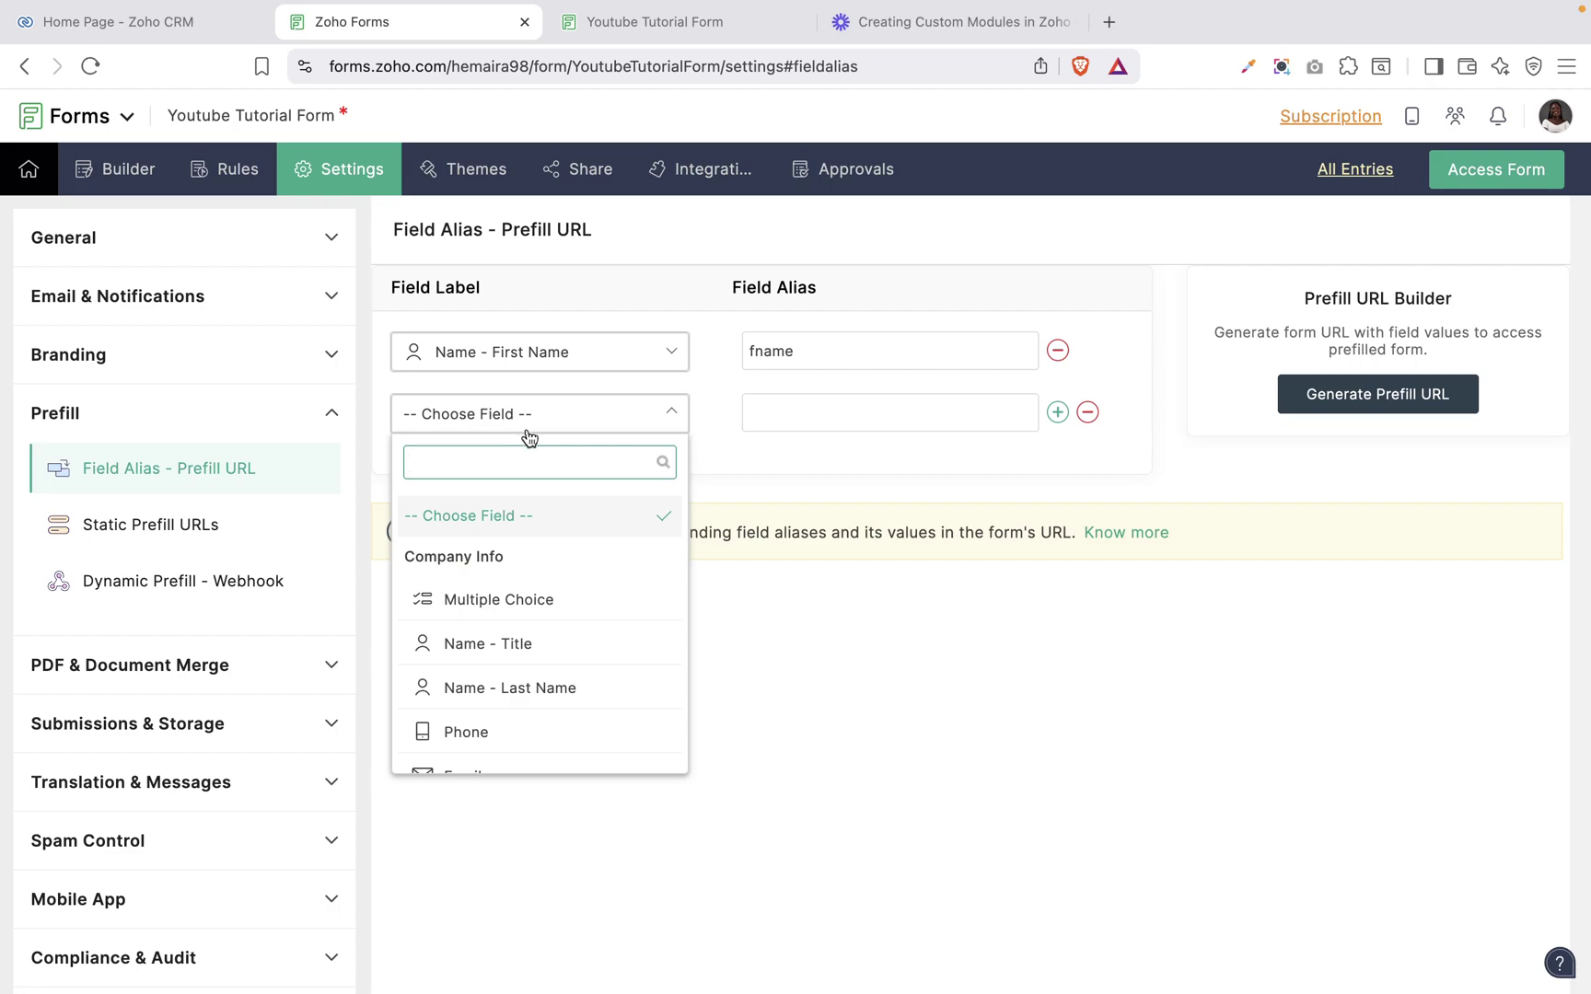
scroll(519, 660, "down", 2)
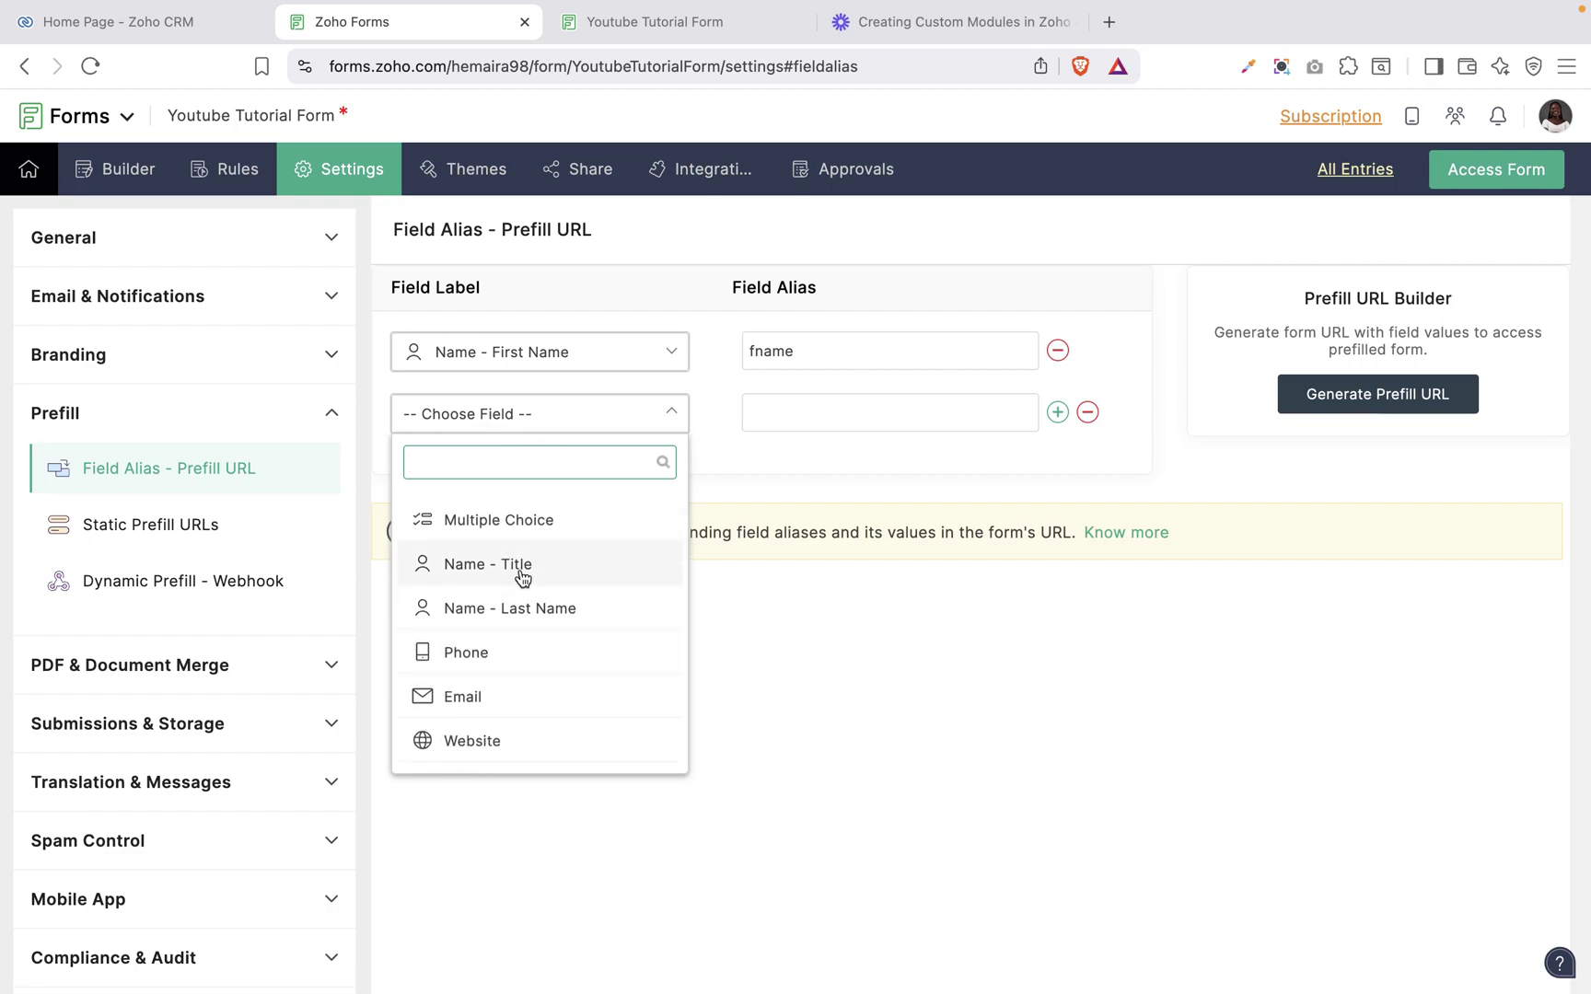
scroll(509, 635, "up", 1)
scroll(509, 643, "down", 2)
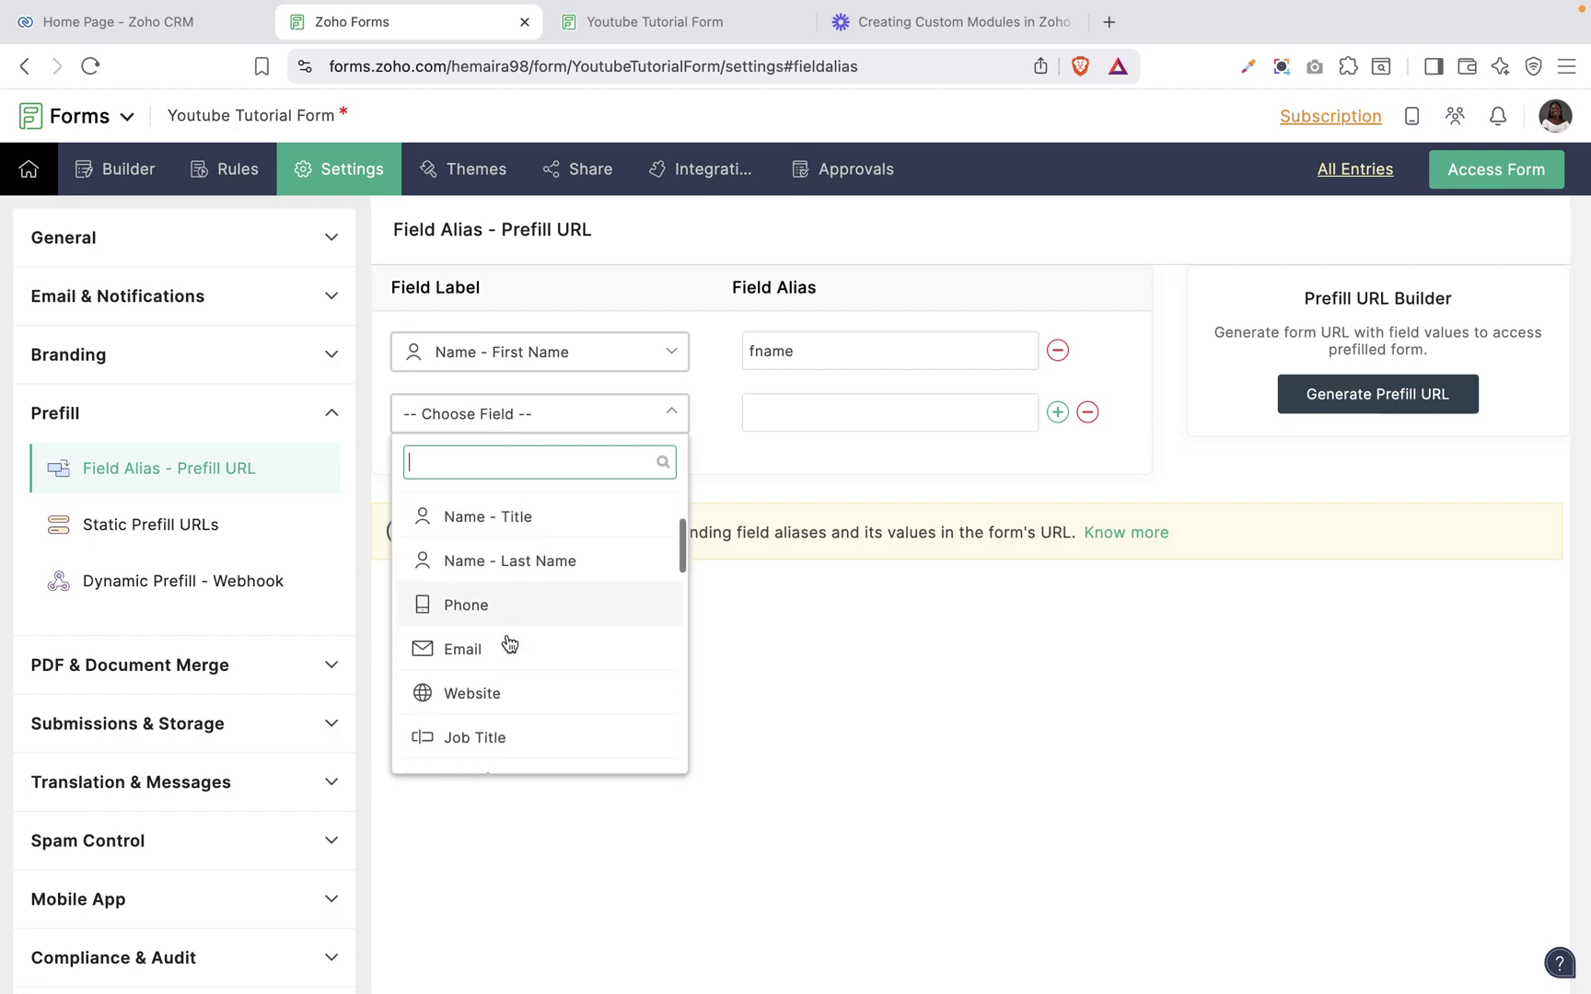
left_click(530, 561)
left_click(785, 412)
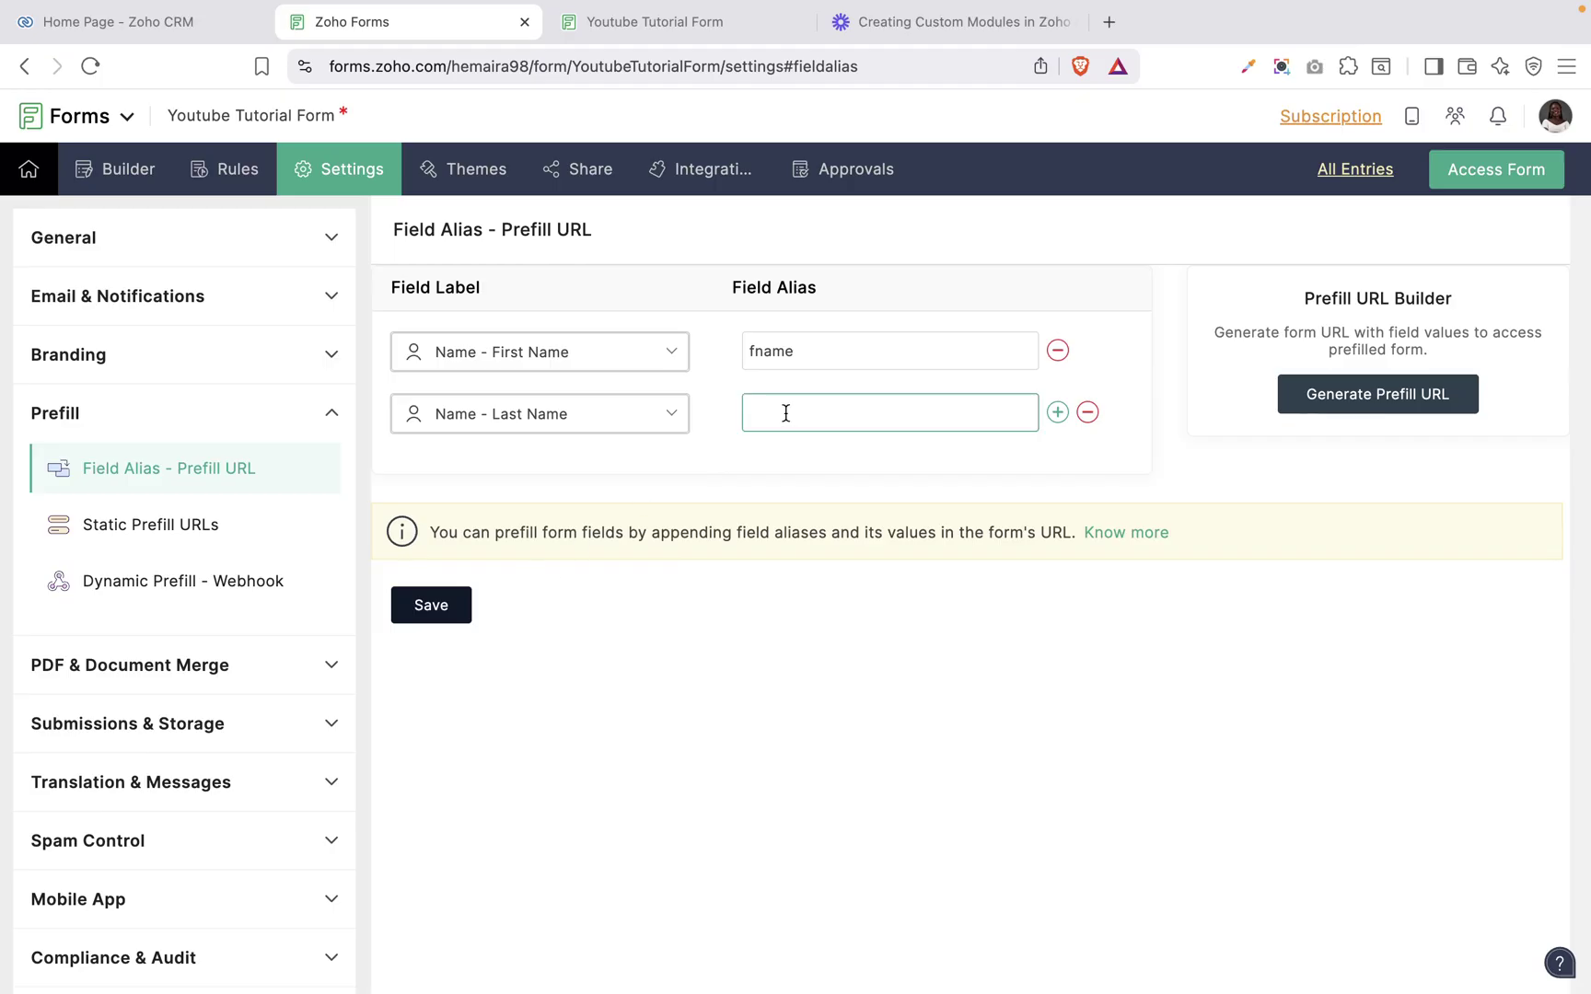
type("lname")
Step: Add a third field alias row that maps the Website field to website
left_click(1058, 412)
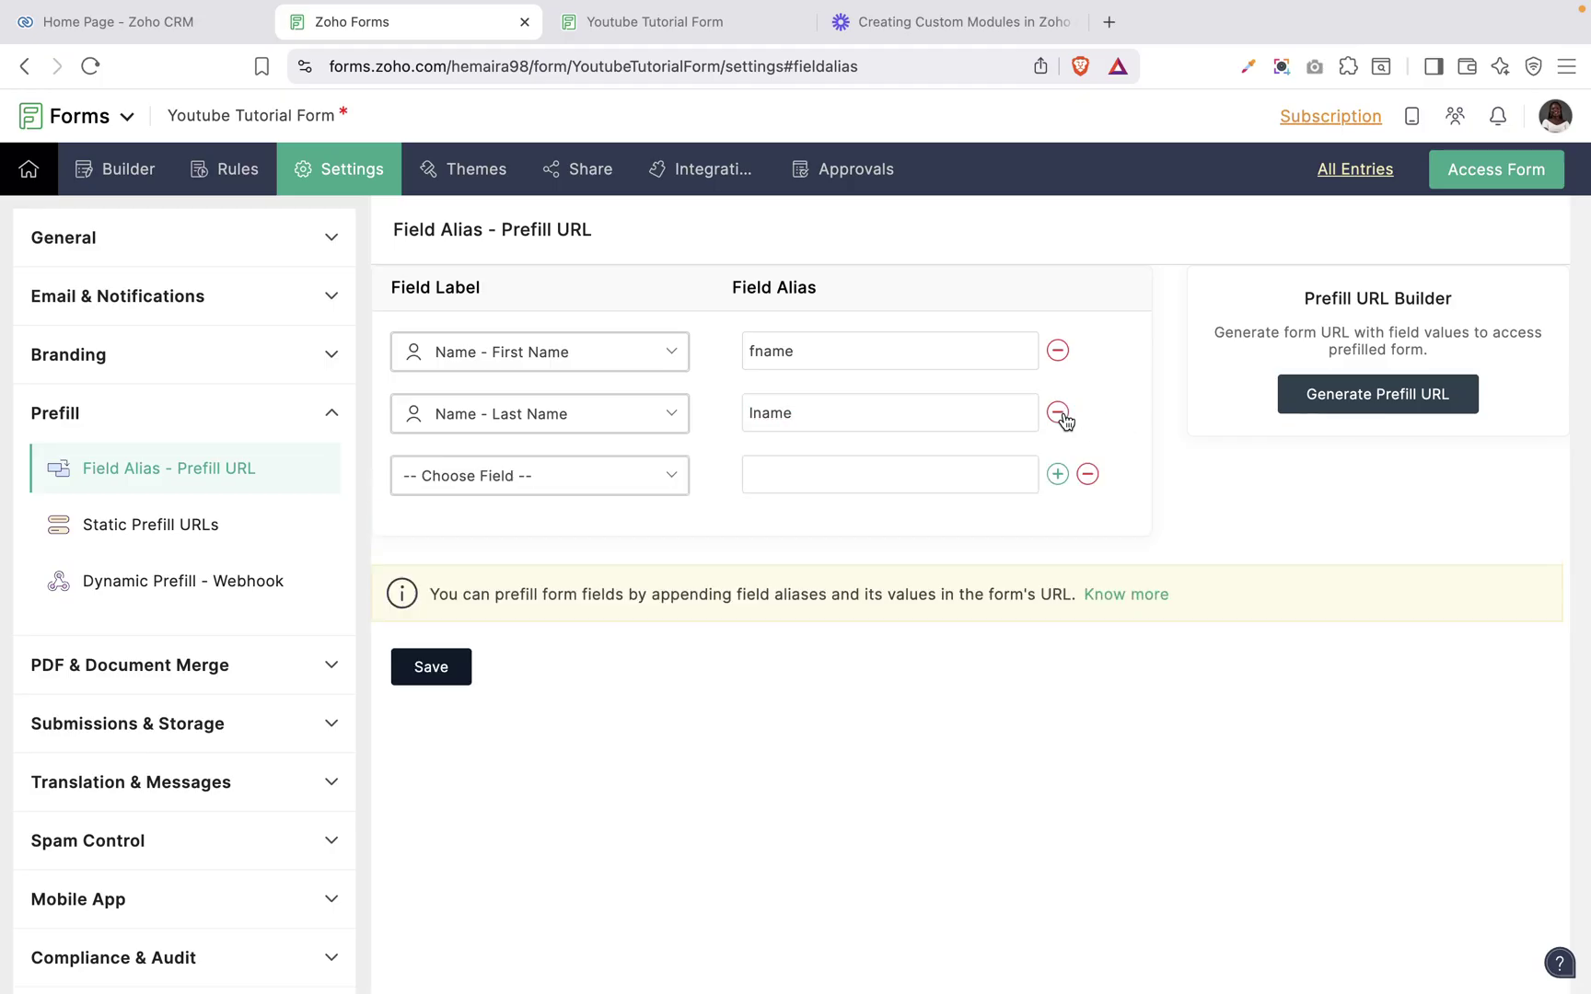
left_click(577, 477)
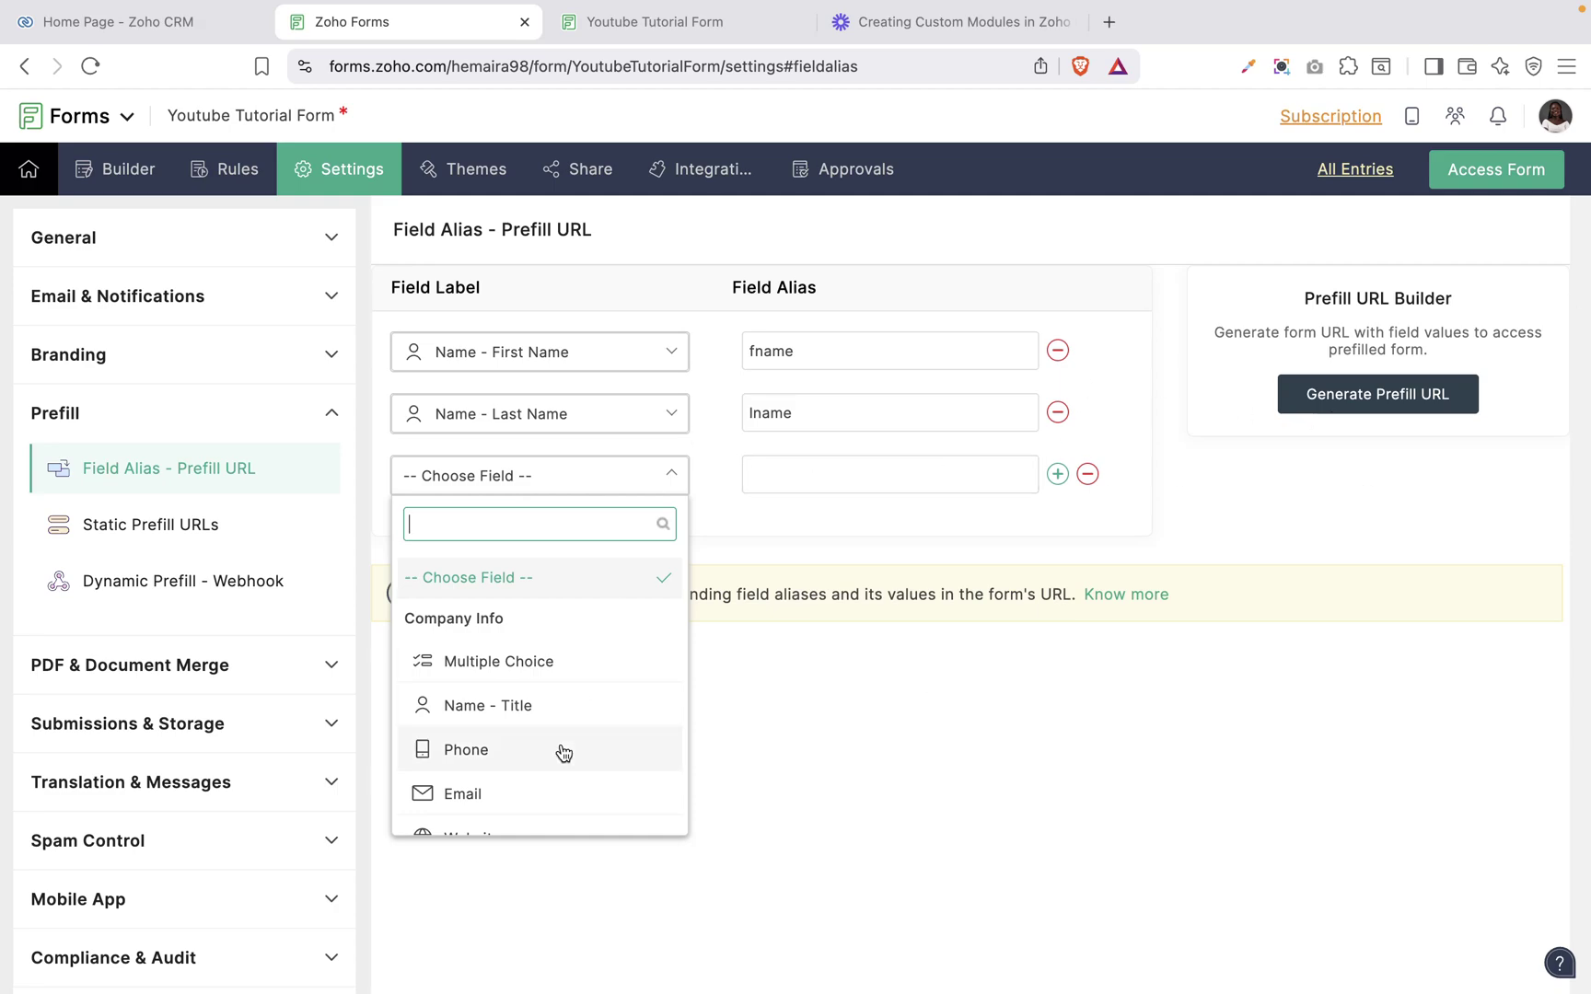
scroll(557, 750, "down", 1)
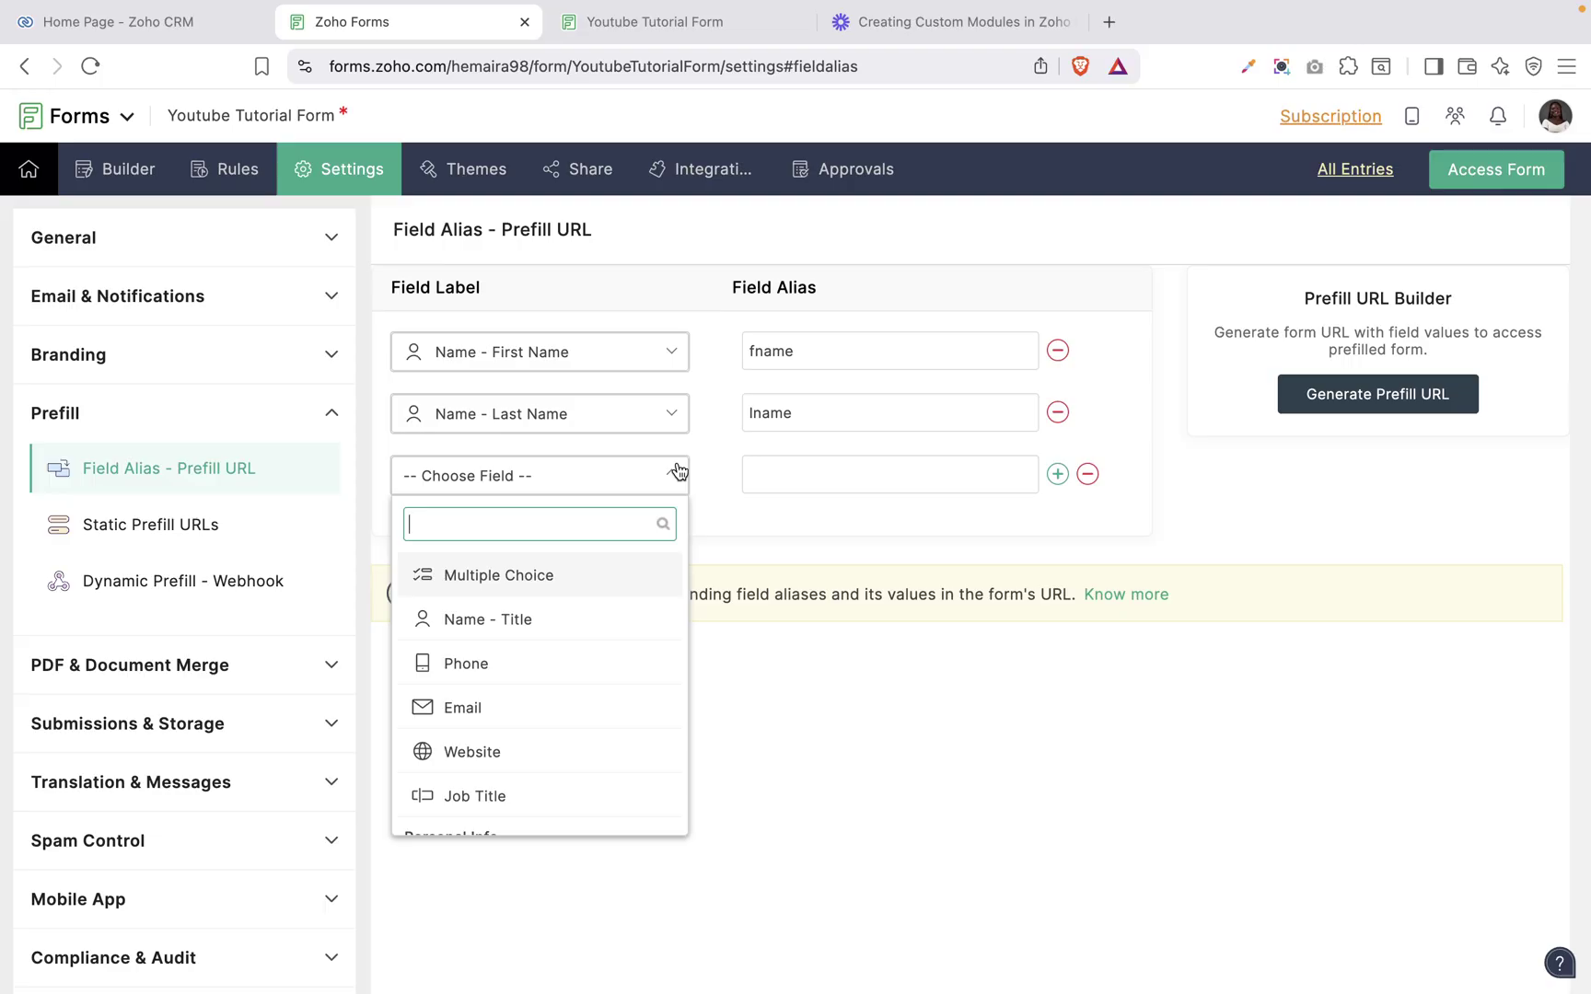
left_click(480, 761)
left_click(832, 469)
type("website")
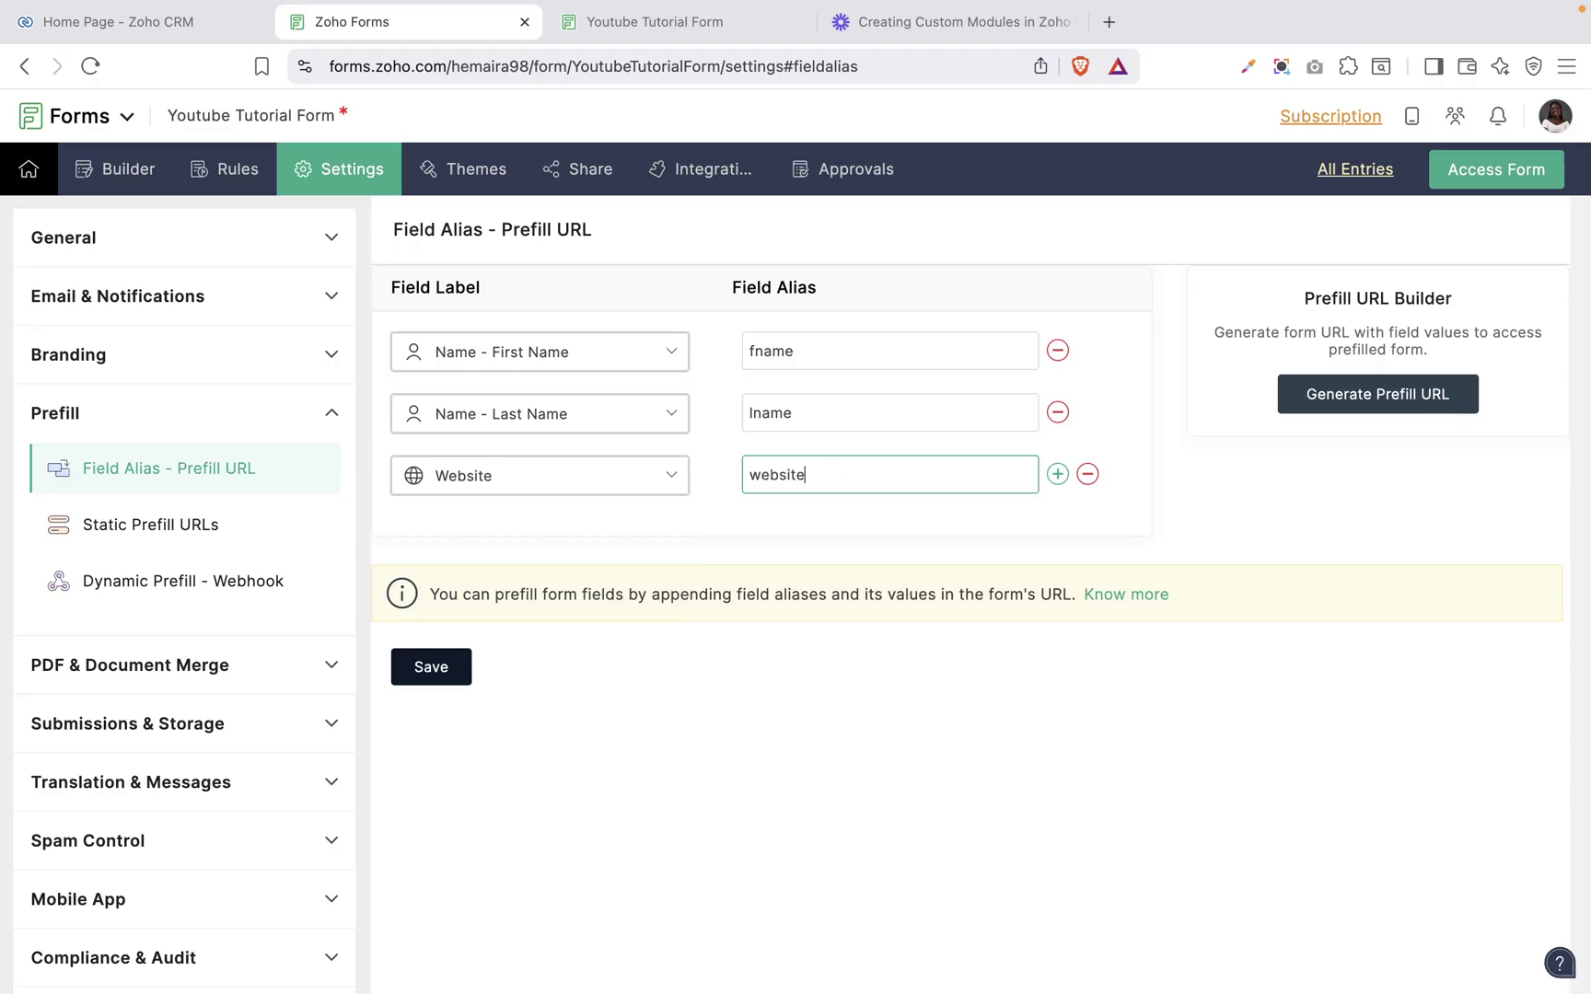
Step: Add a fourth field alias row that maps the Phone field to phone
left_click(1064, 475)
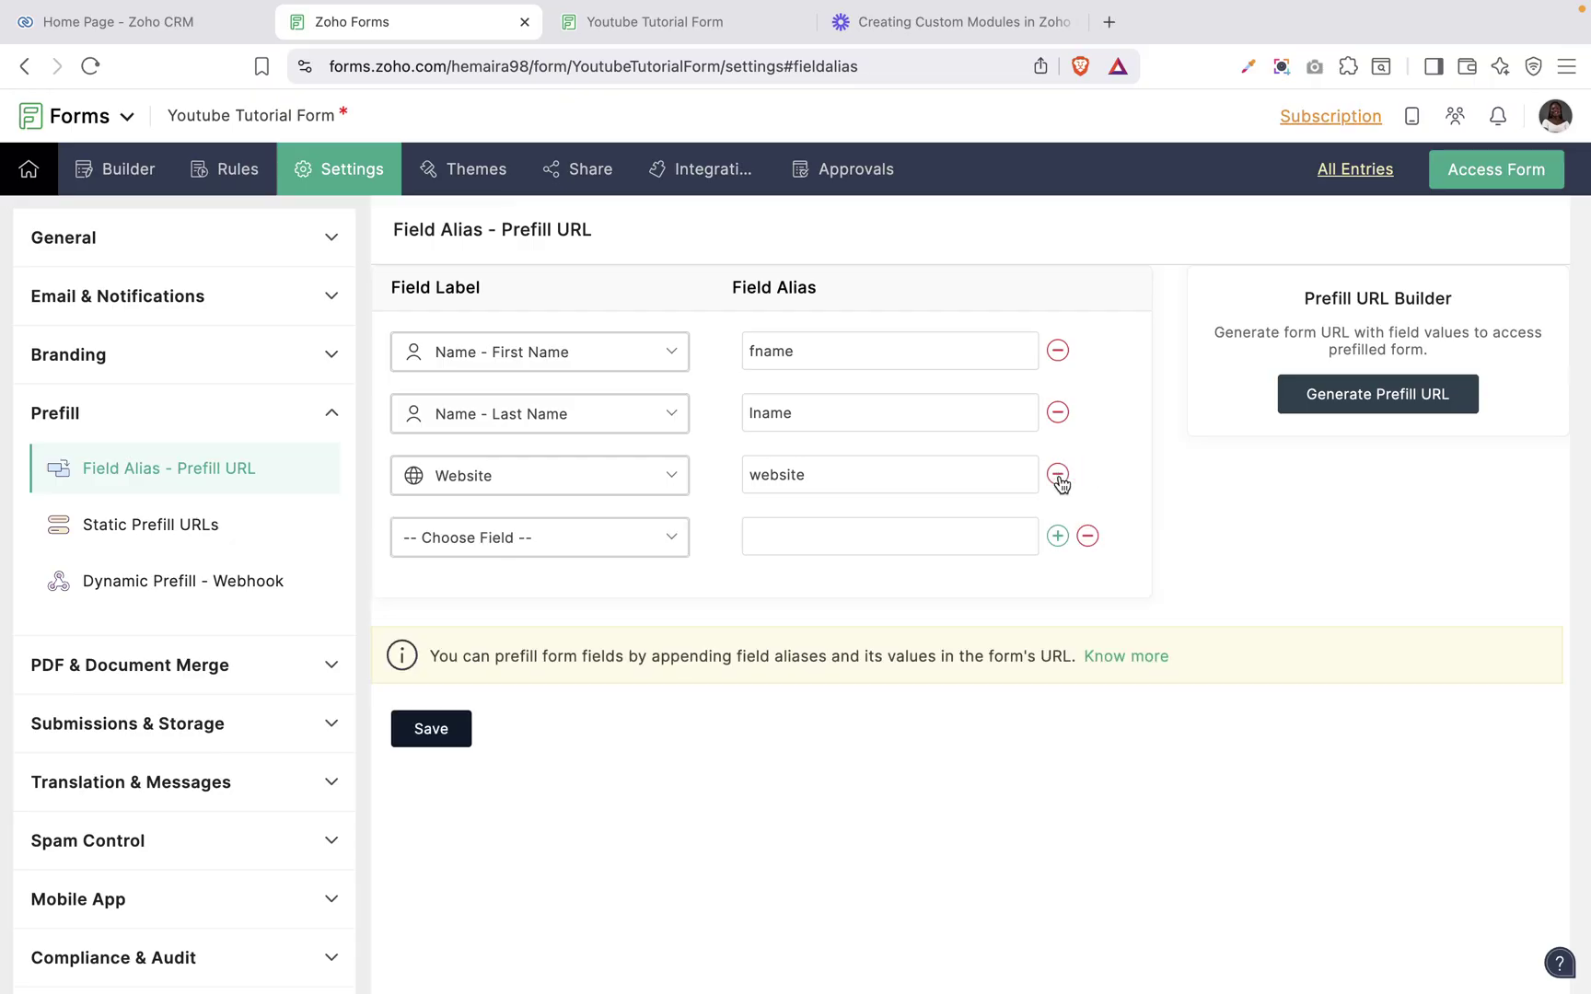
left_click(571, 547)
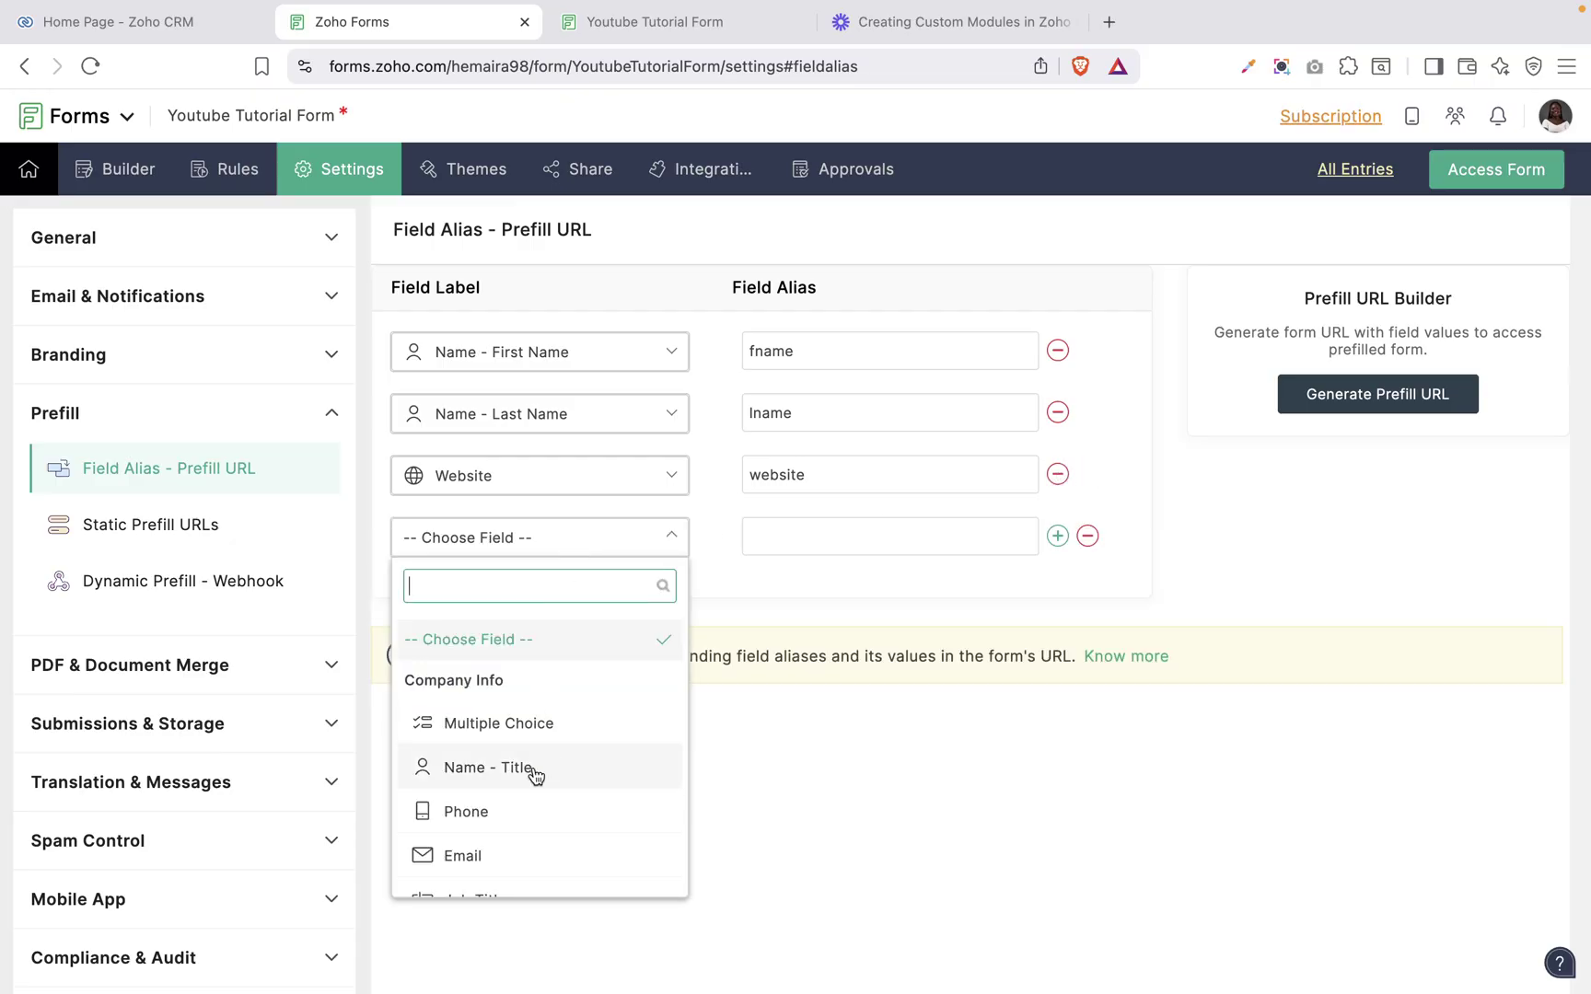
scroll(534, 774, "down", 1)
left_click(497, 705)
left_click(802, 520)
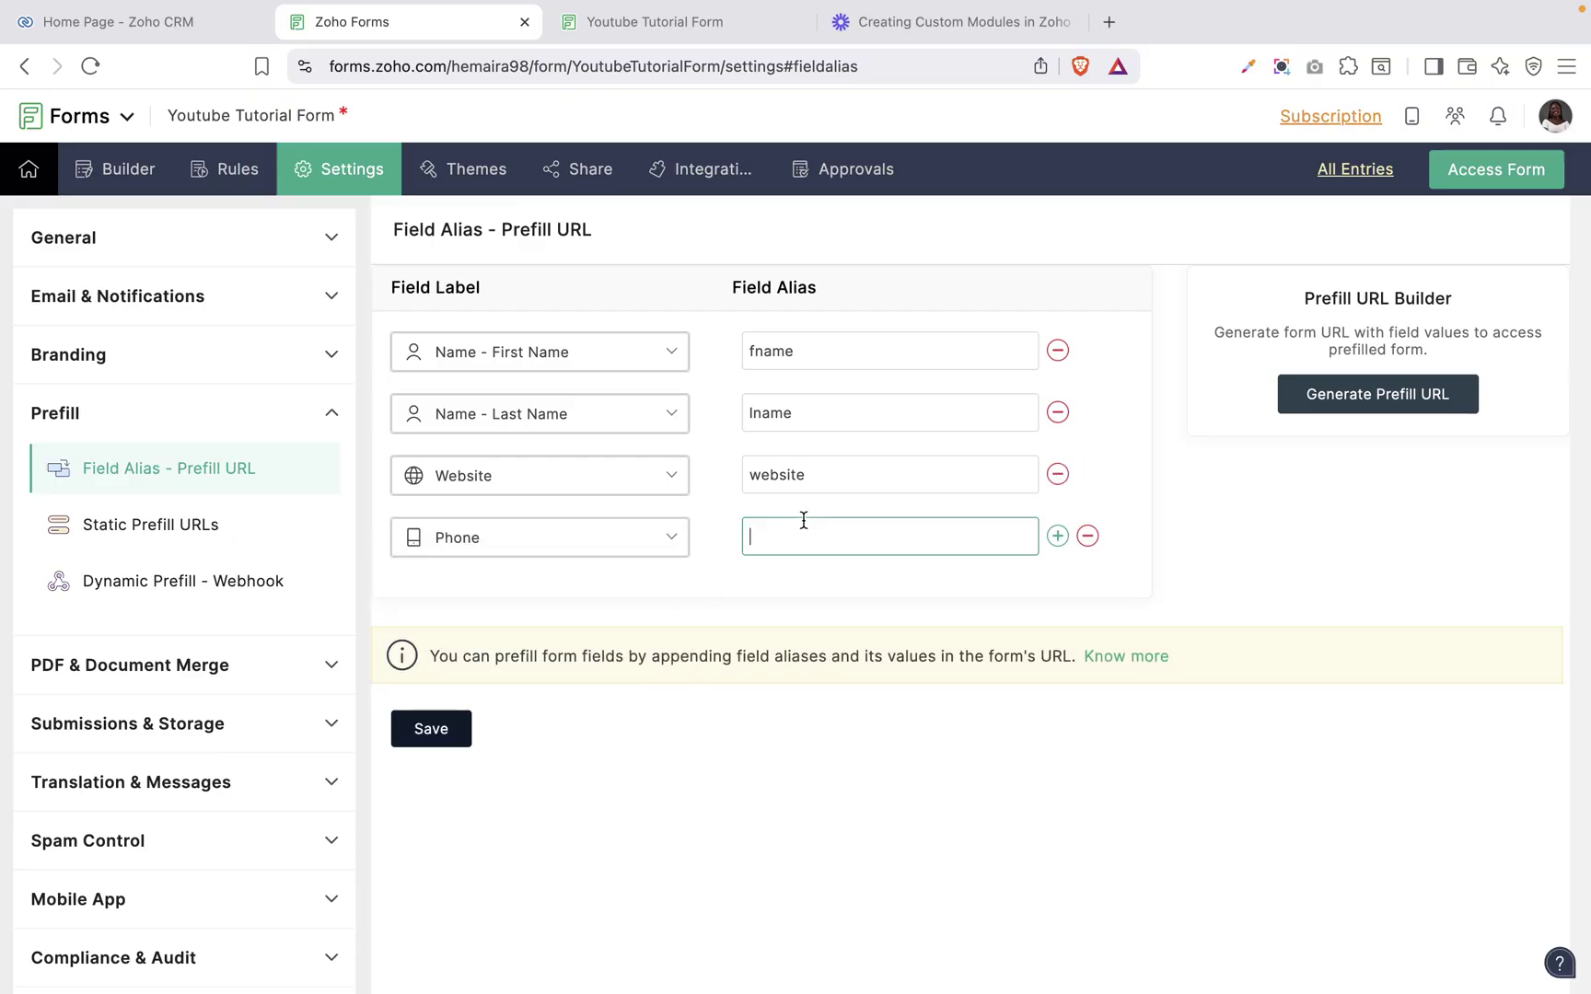
type("phone")
Step: Add a field alias row that maps the Email field to email, and save the alias configuration
left_click(1058, 536)
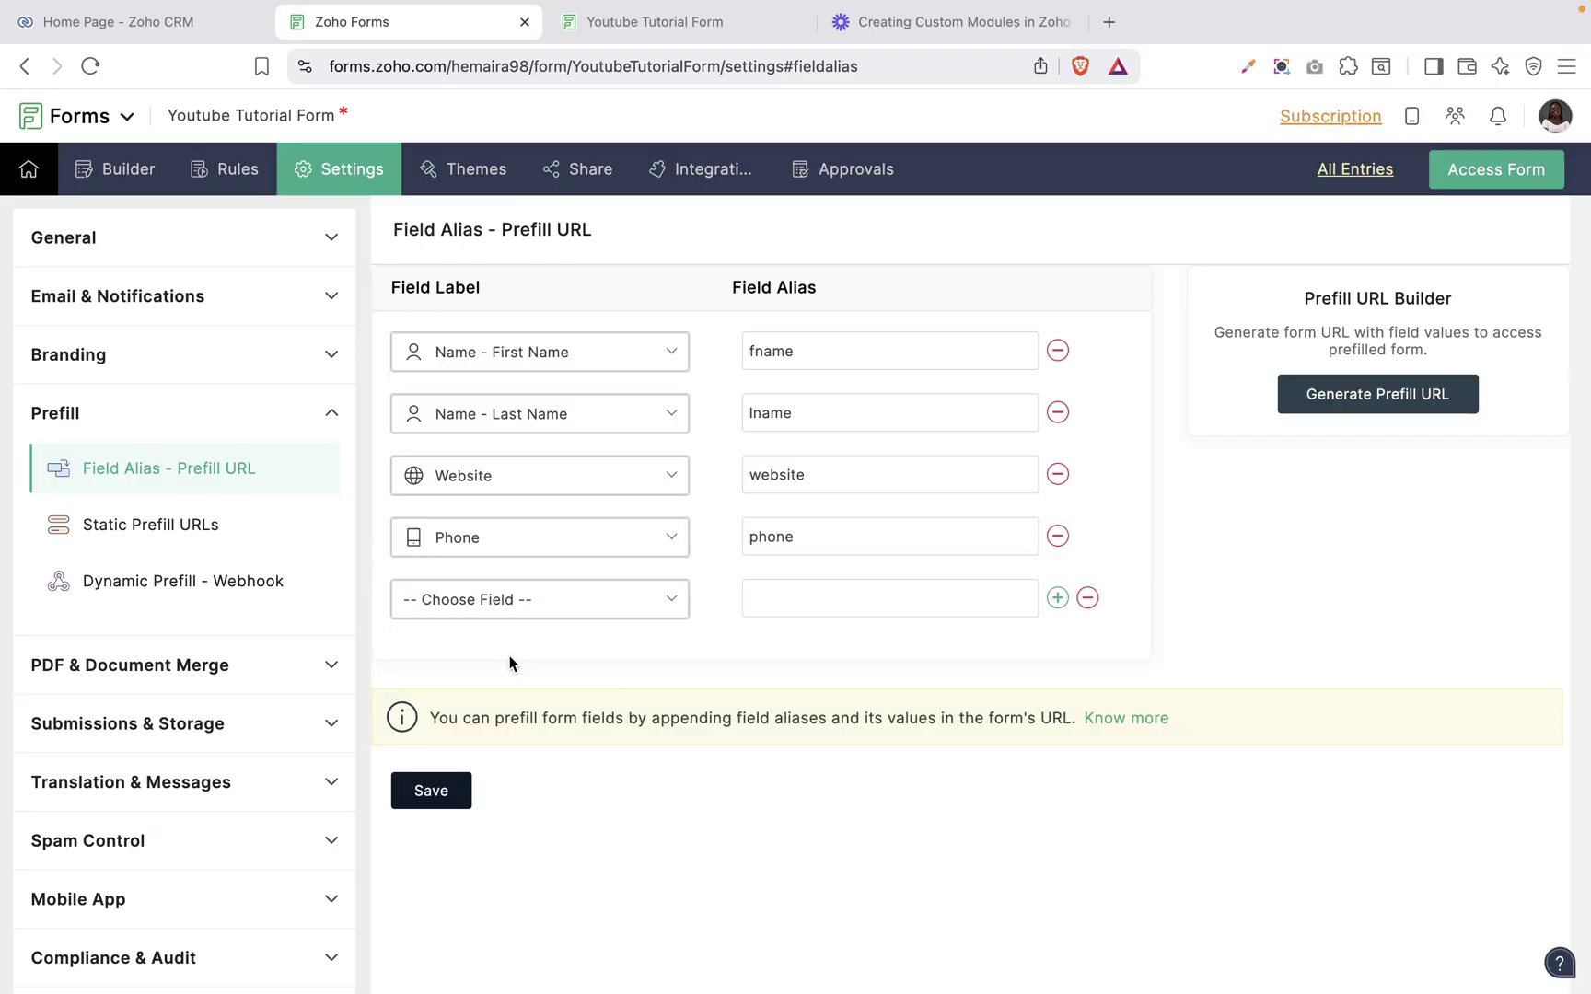
left_click(532, 603)
left_click(469, 873)
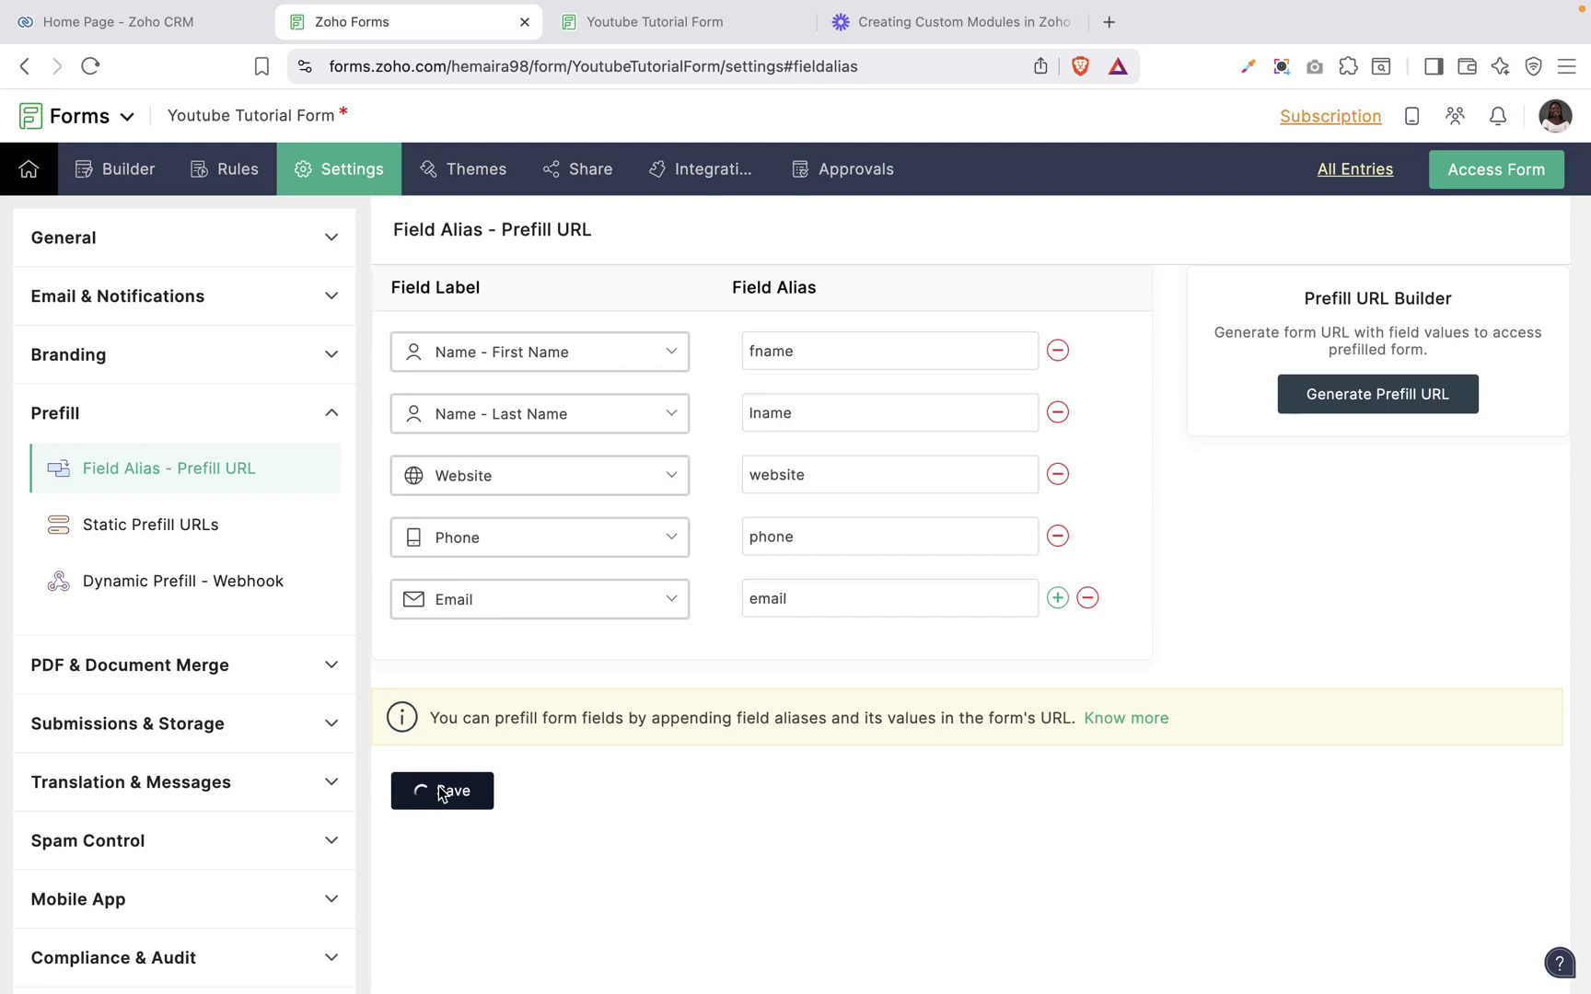
left_click(438, 792)
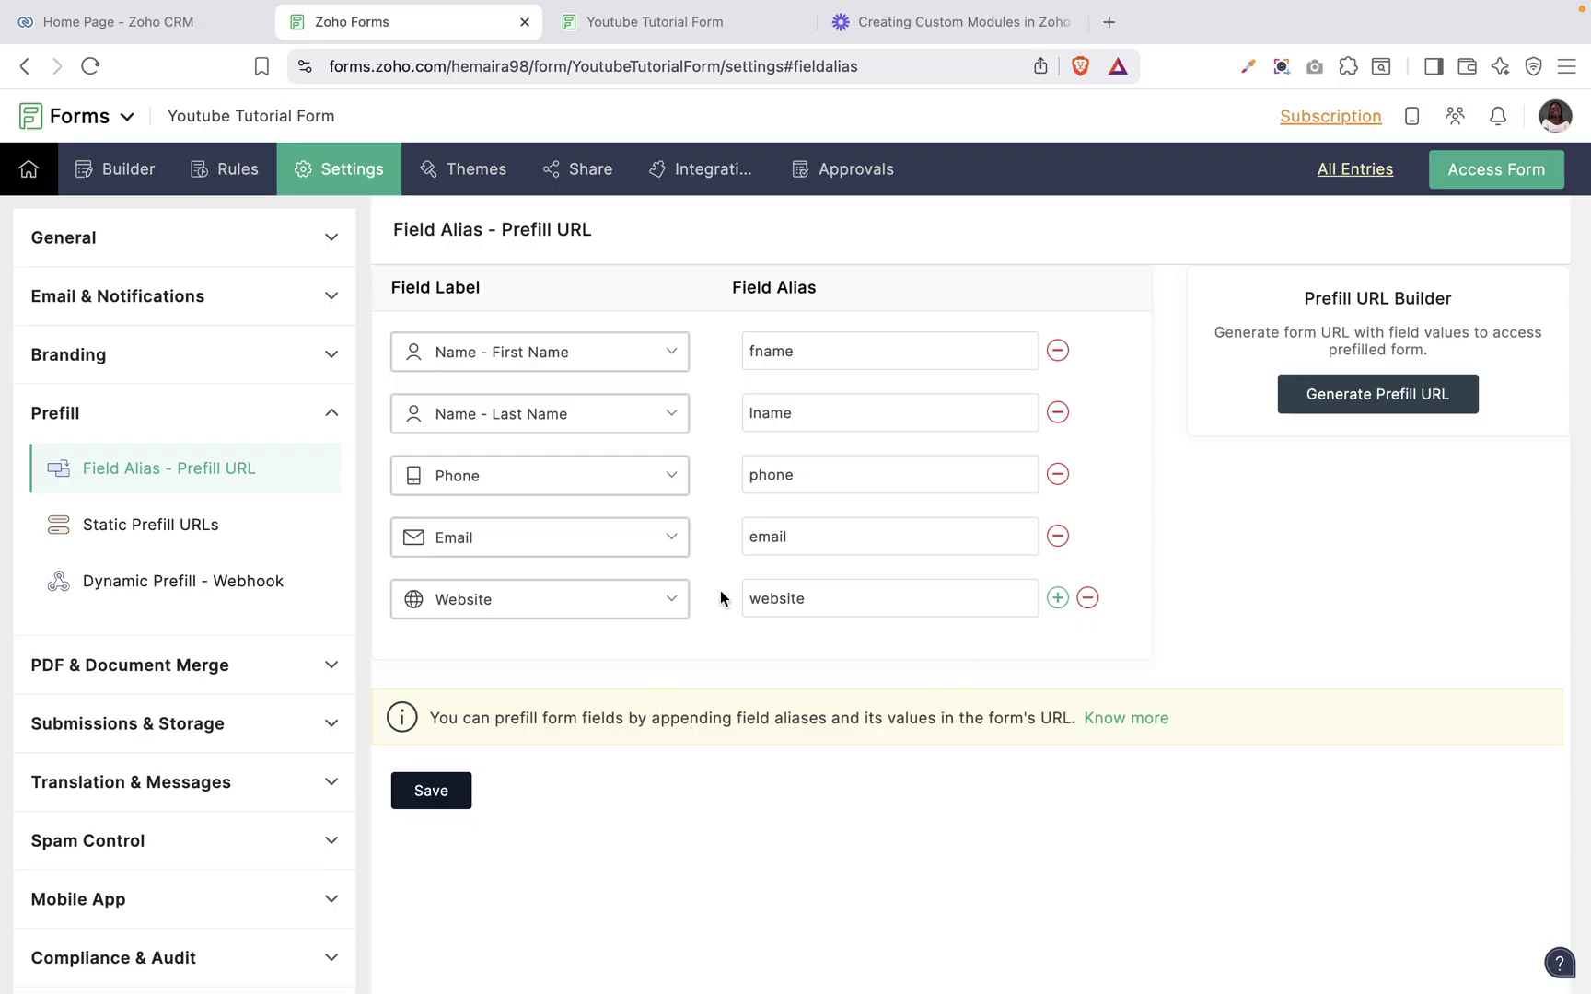
Step: Generate the prefill URL from the saved aliases, inspect it in the Prefill URL Builder and close the builder
left_click(1416, 396)
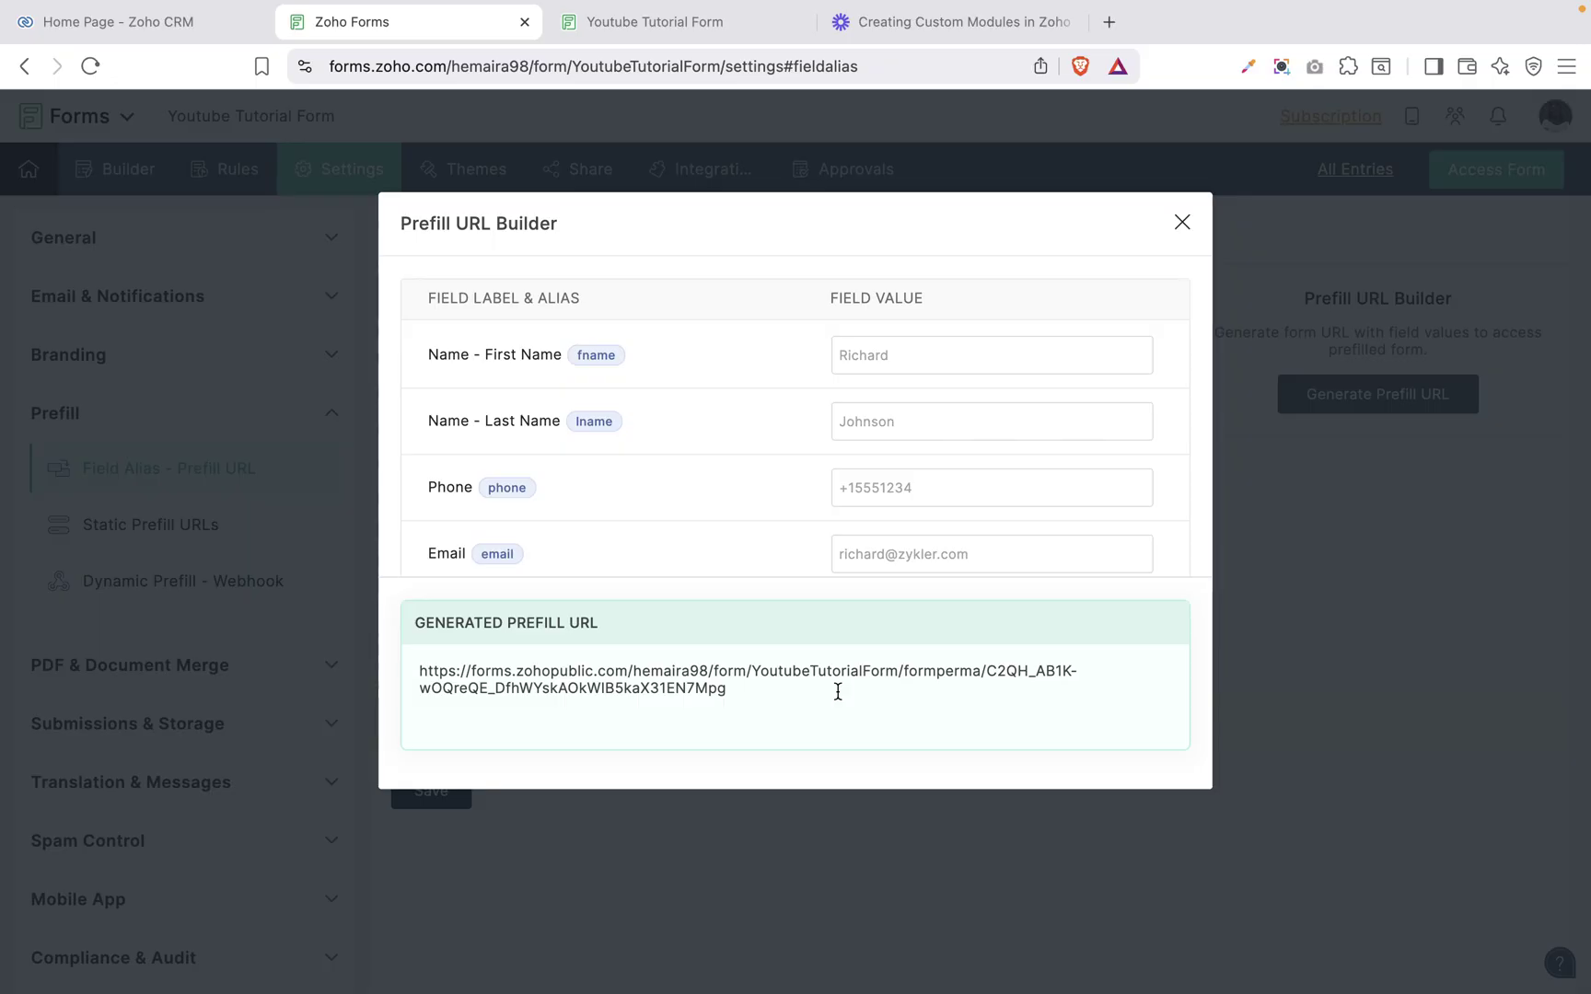
left_click(778, 676)
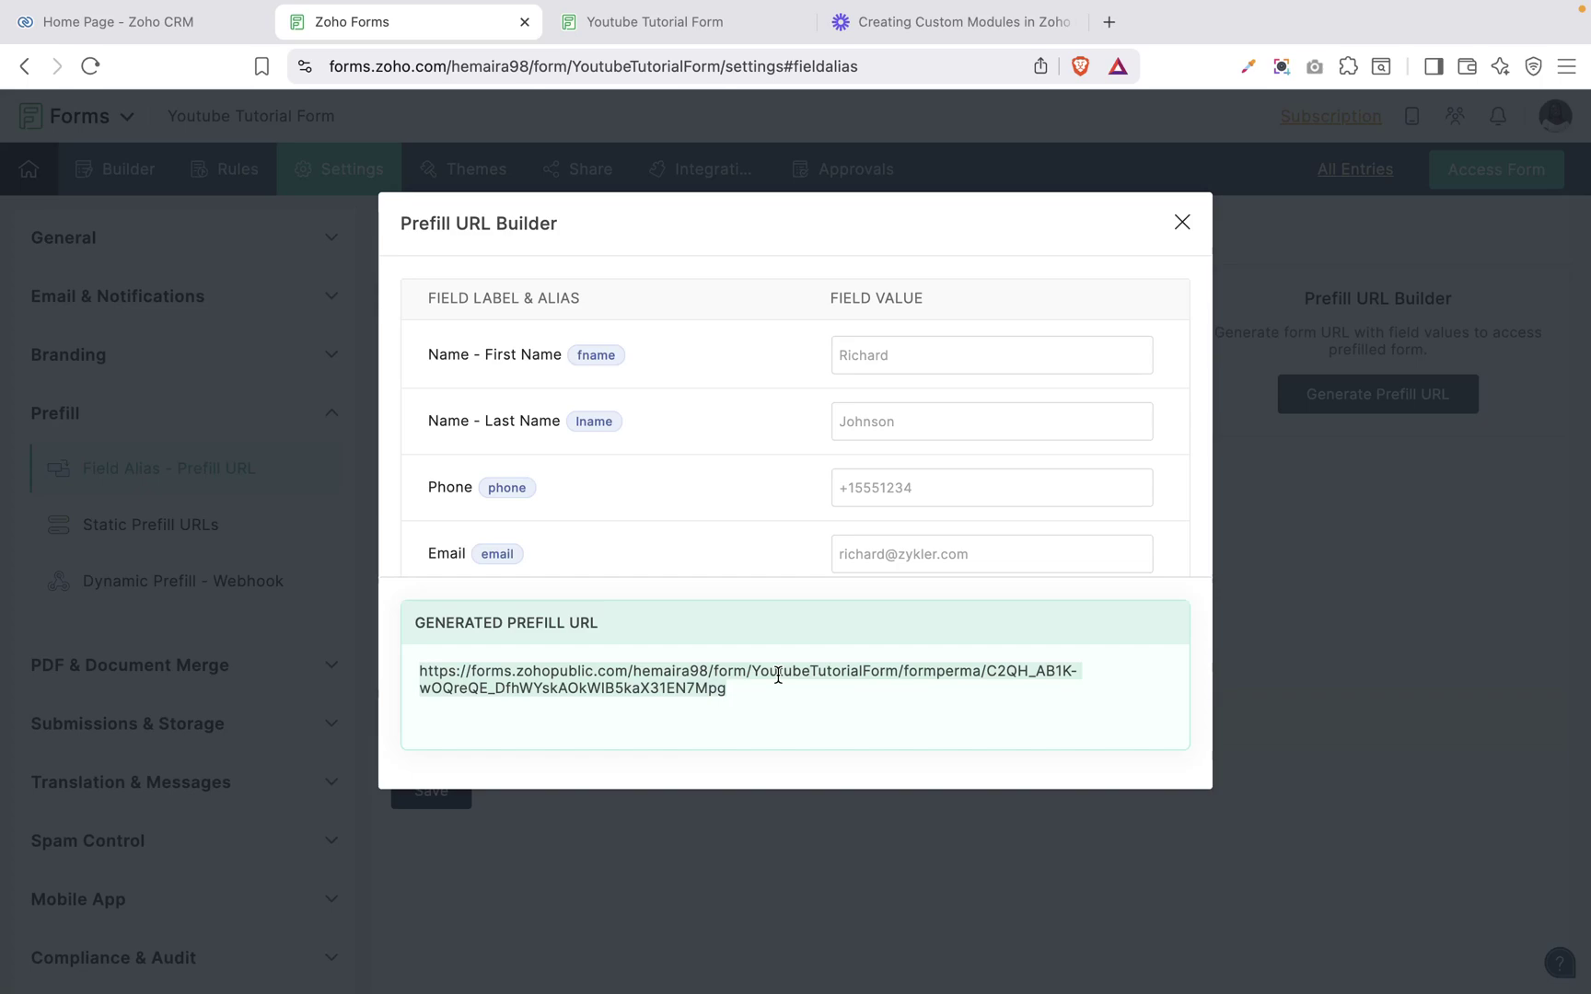
left_click(1176, 232)
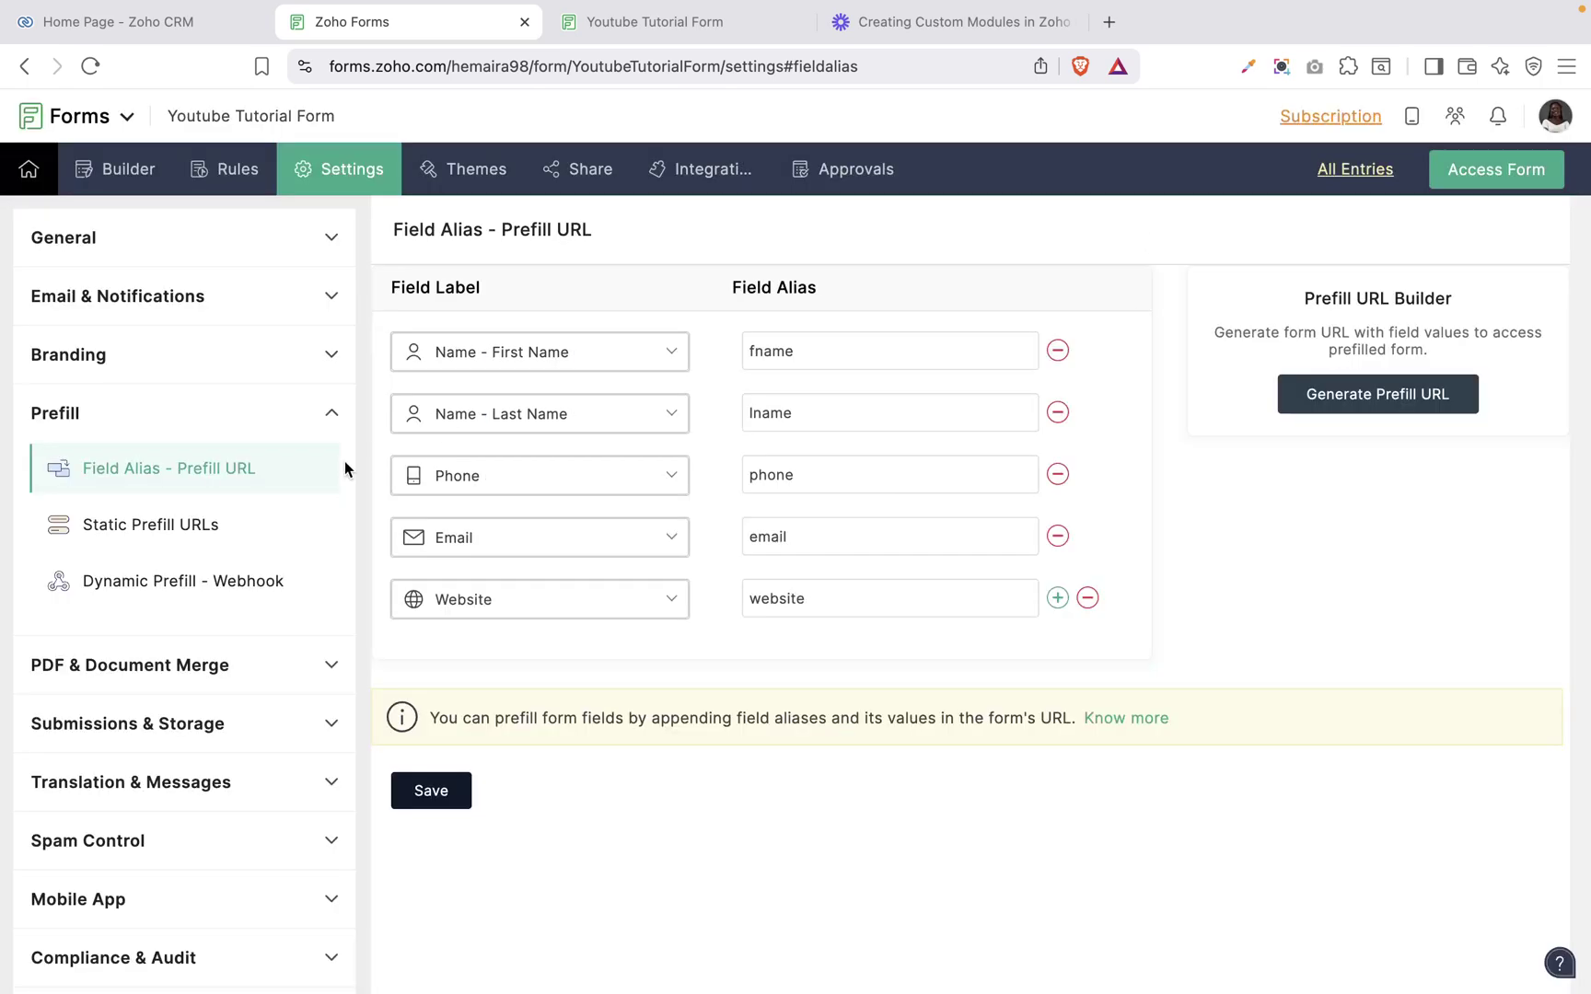
Step: Examine field mapping in the static Prefill URL Builder, discard it and view the Dynamic Prefill - Webhook settings
left_click(331, 523)
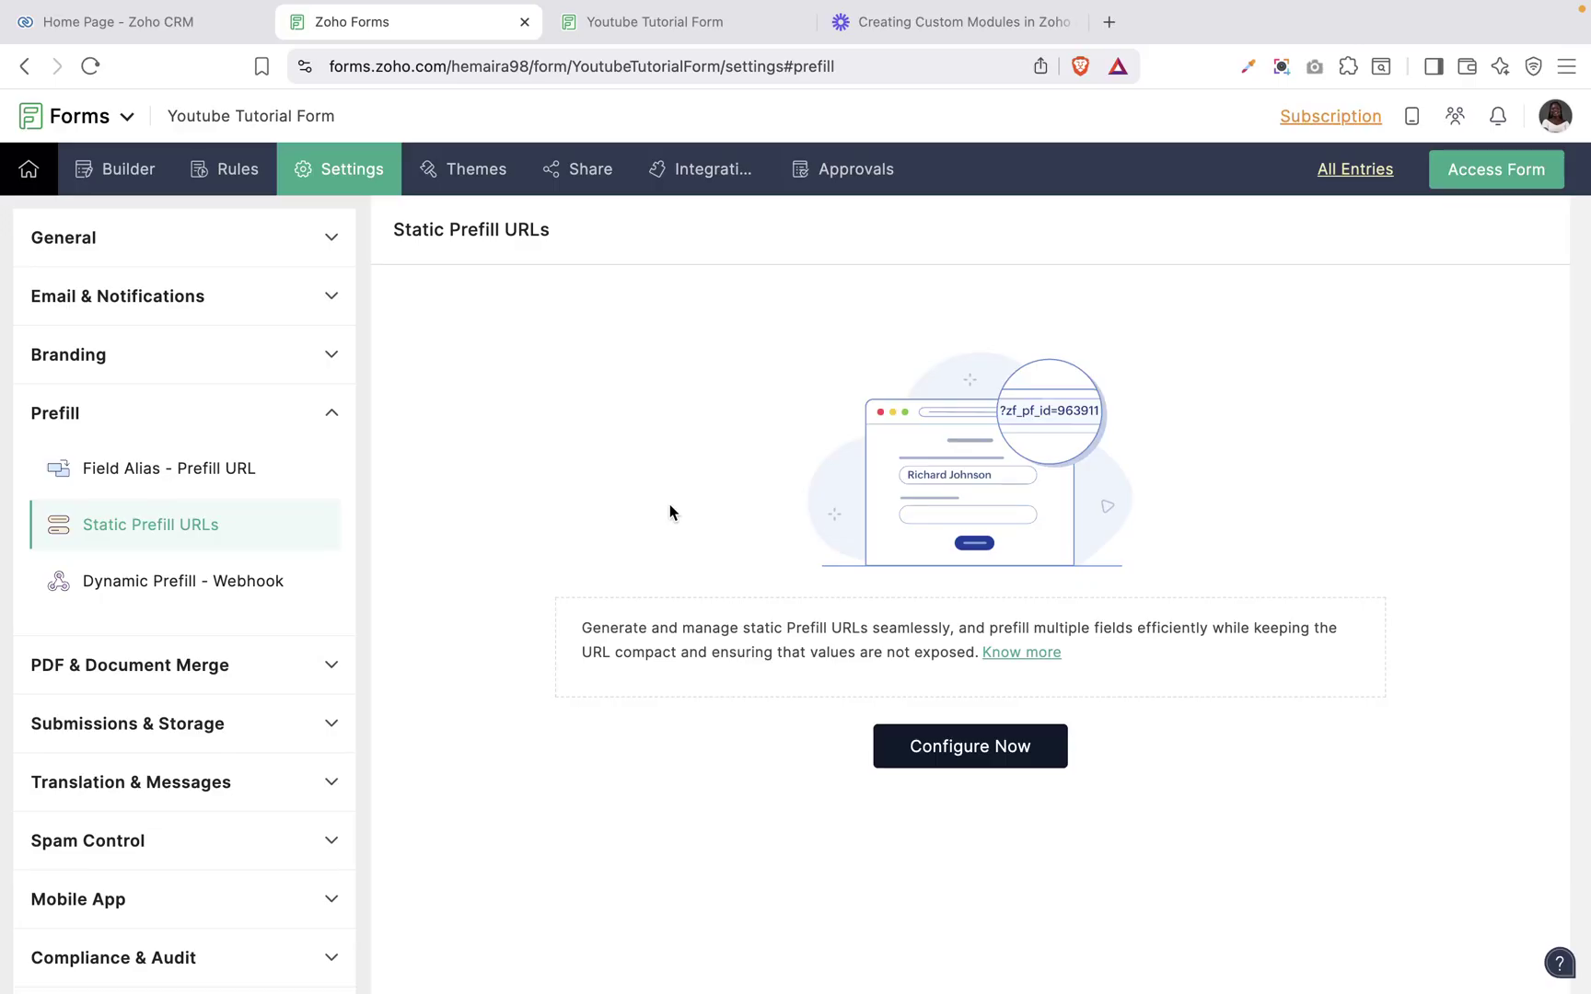
left_click(969, 755)
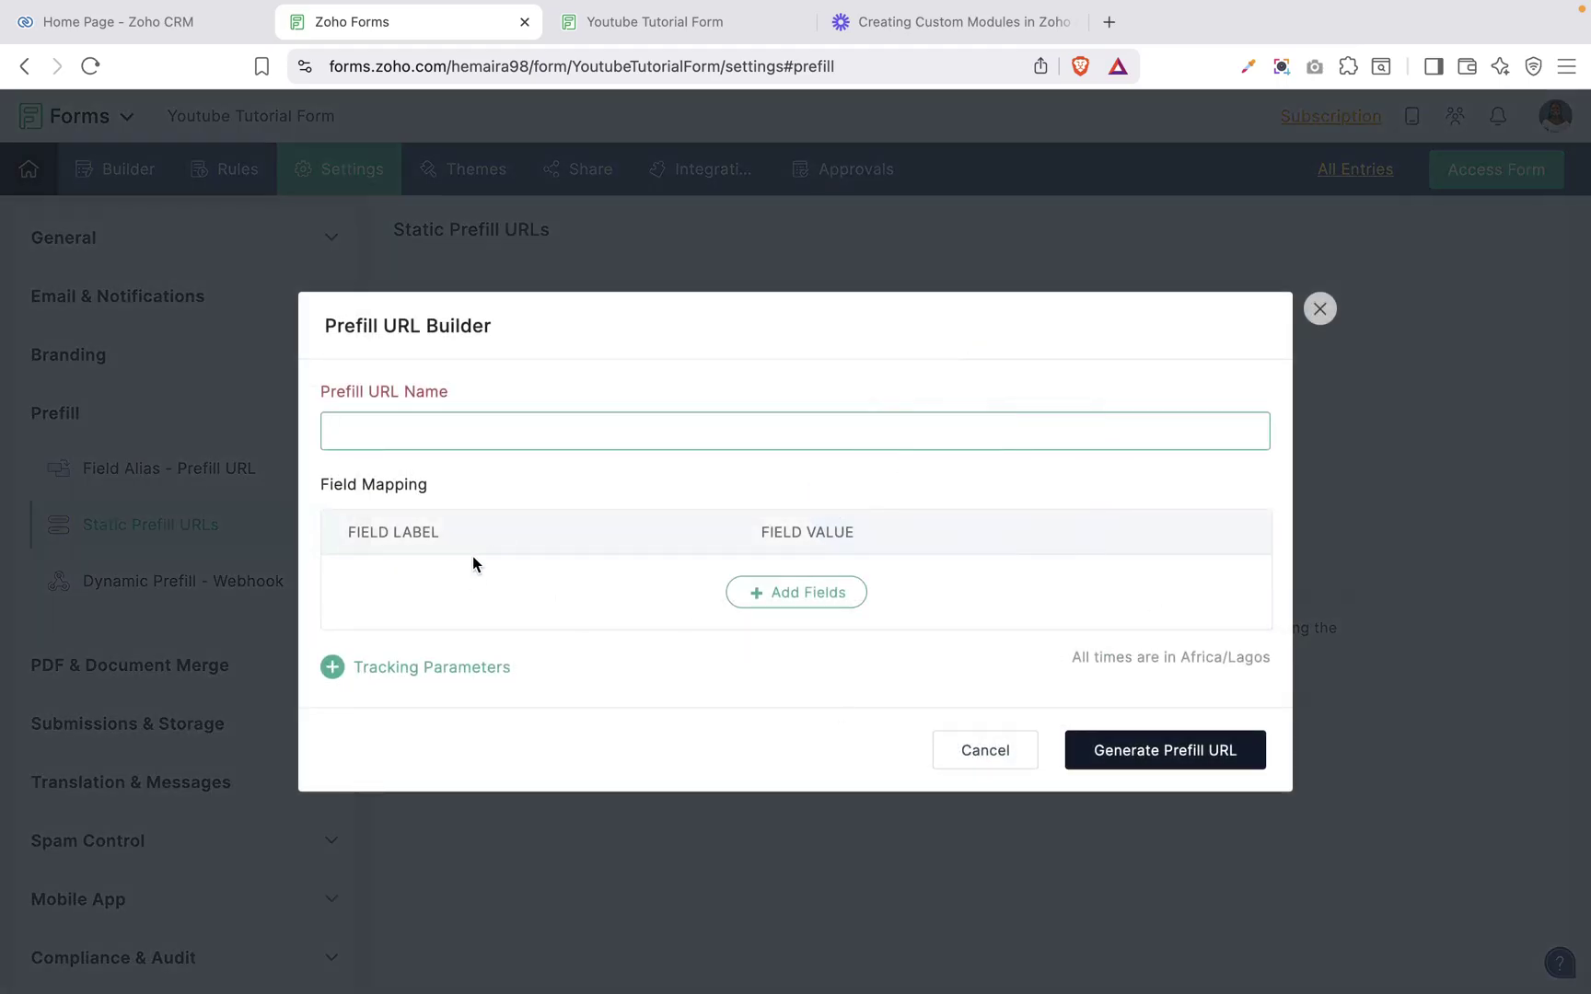
left_click(801, 597)
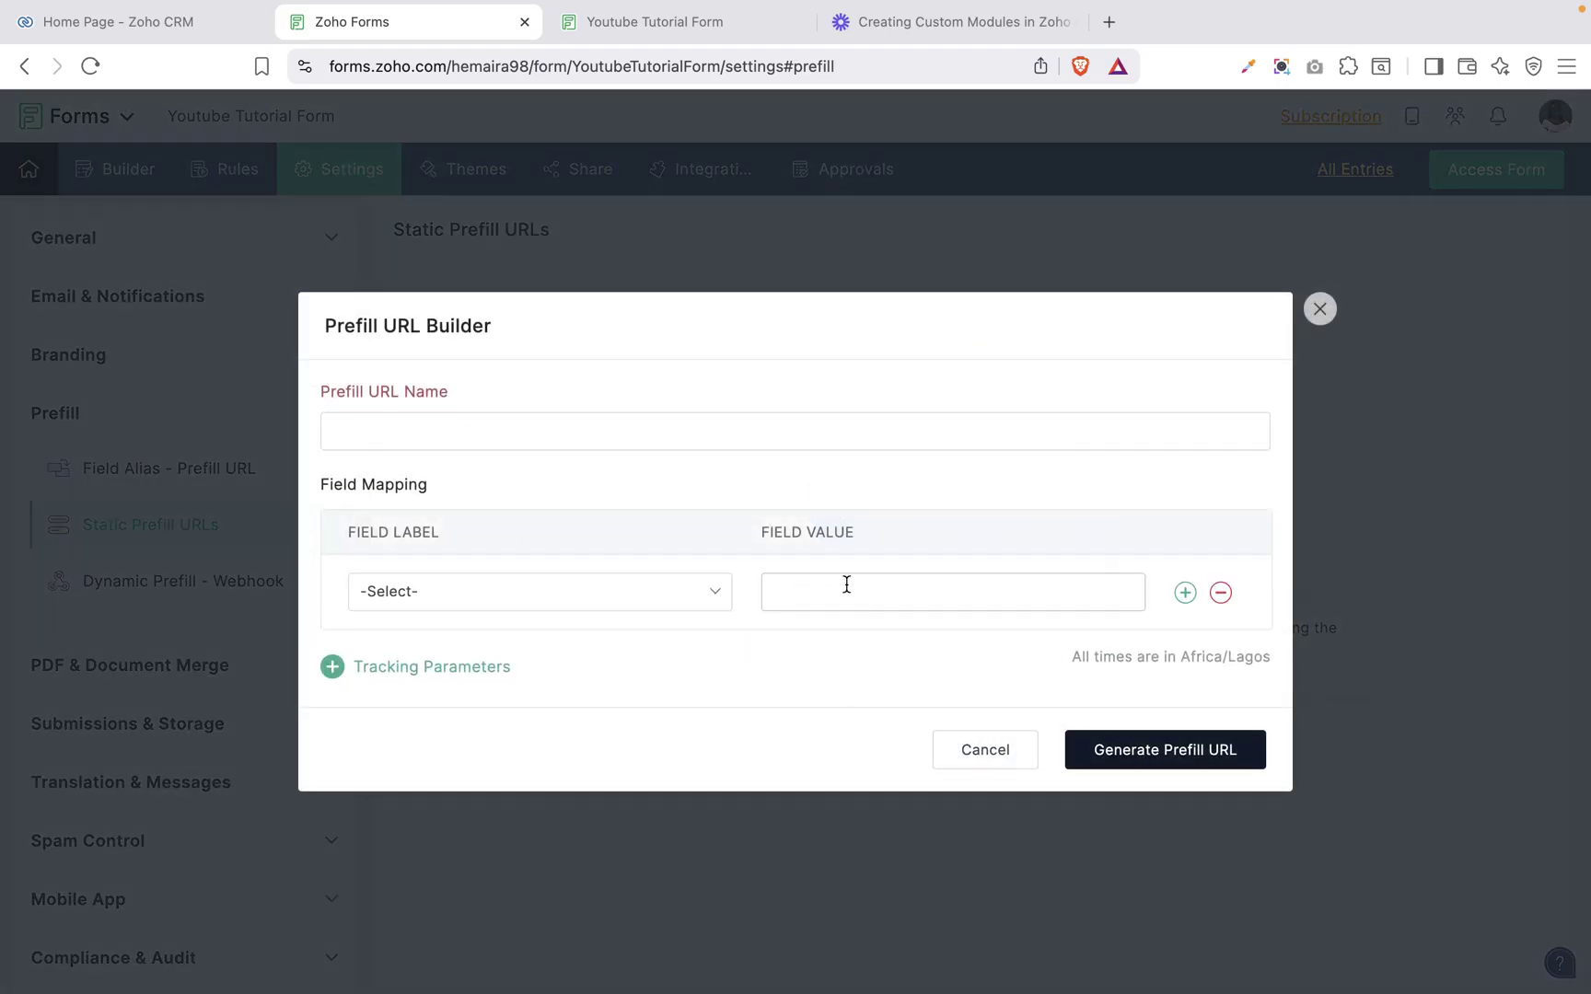
left_click(830, 605)
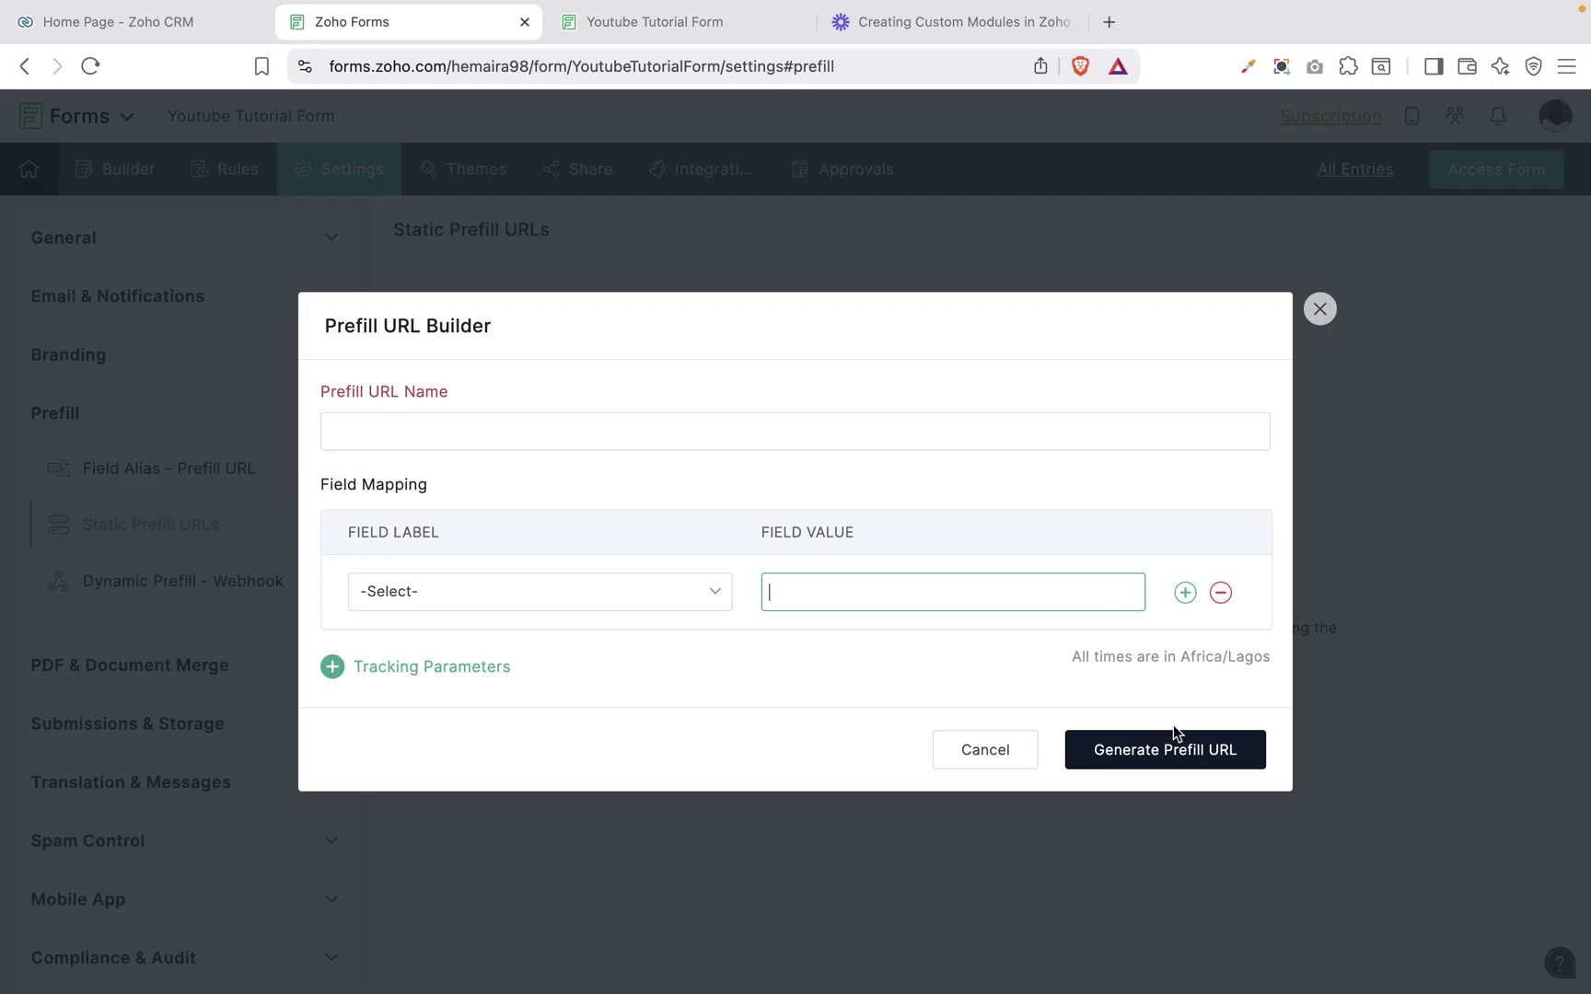
left_click(1320, 309)
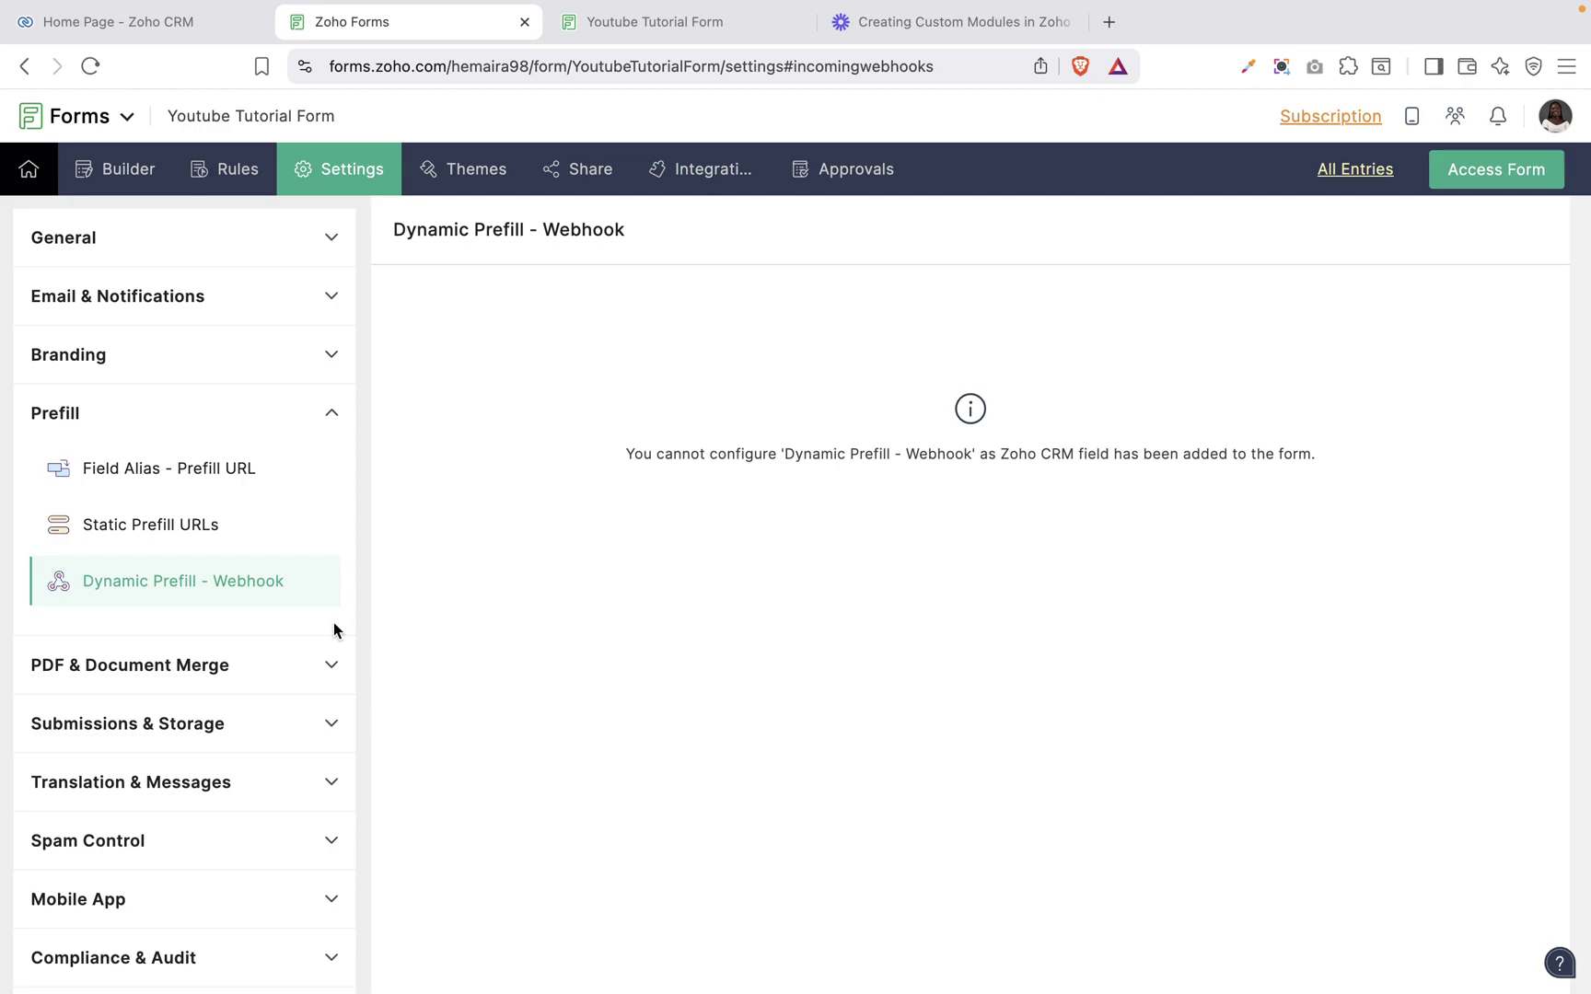
Step: Inspect the default PDF template's page settings and form layout in the PDF Editor, then close it without changes
left_click(202, 681)
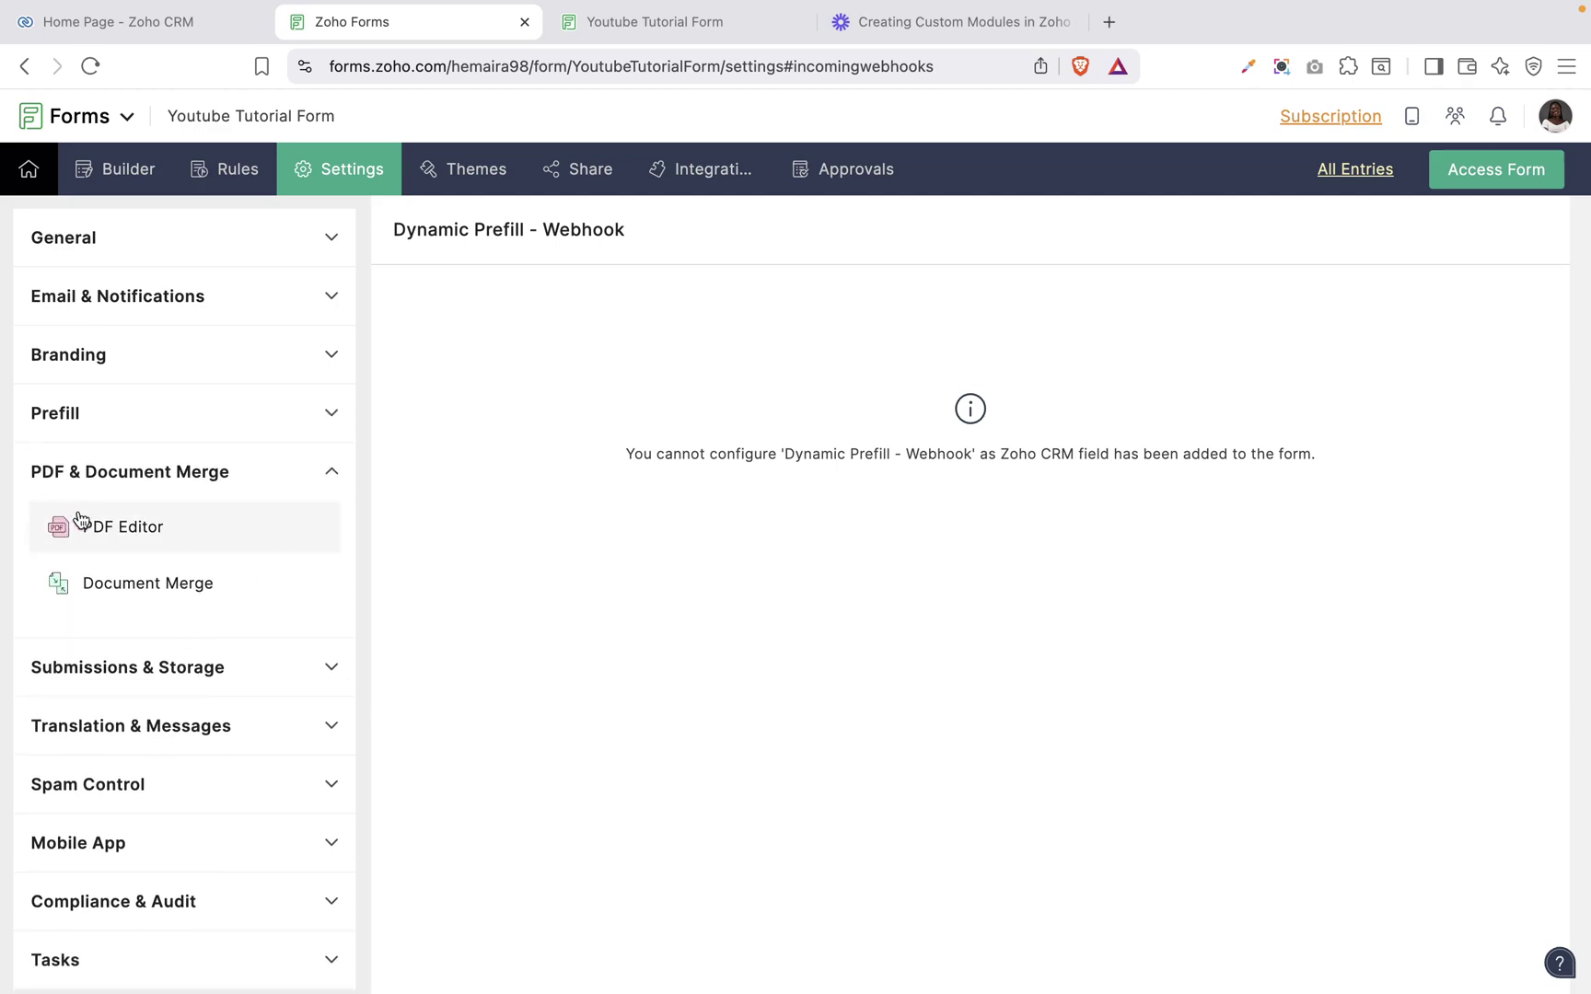
left_click(116, 529)
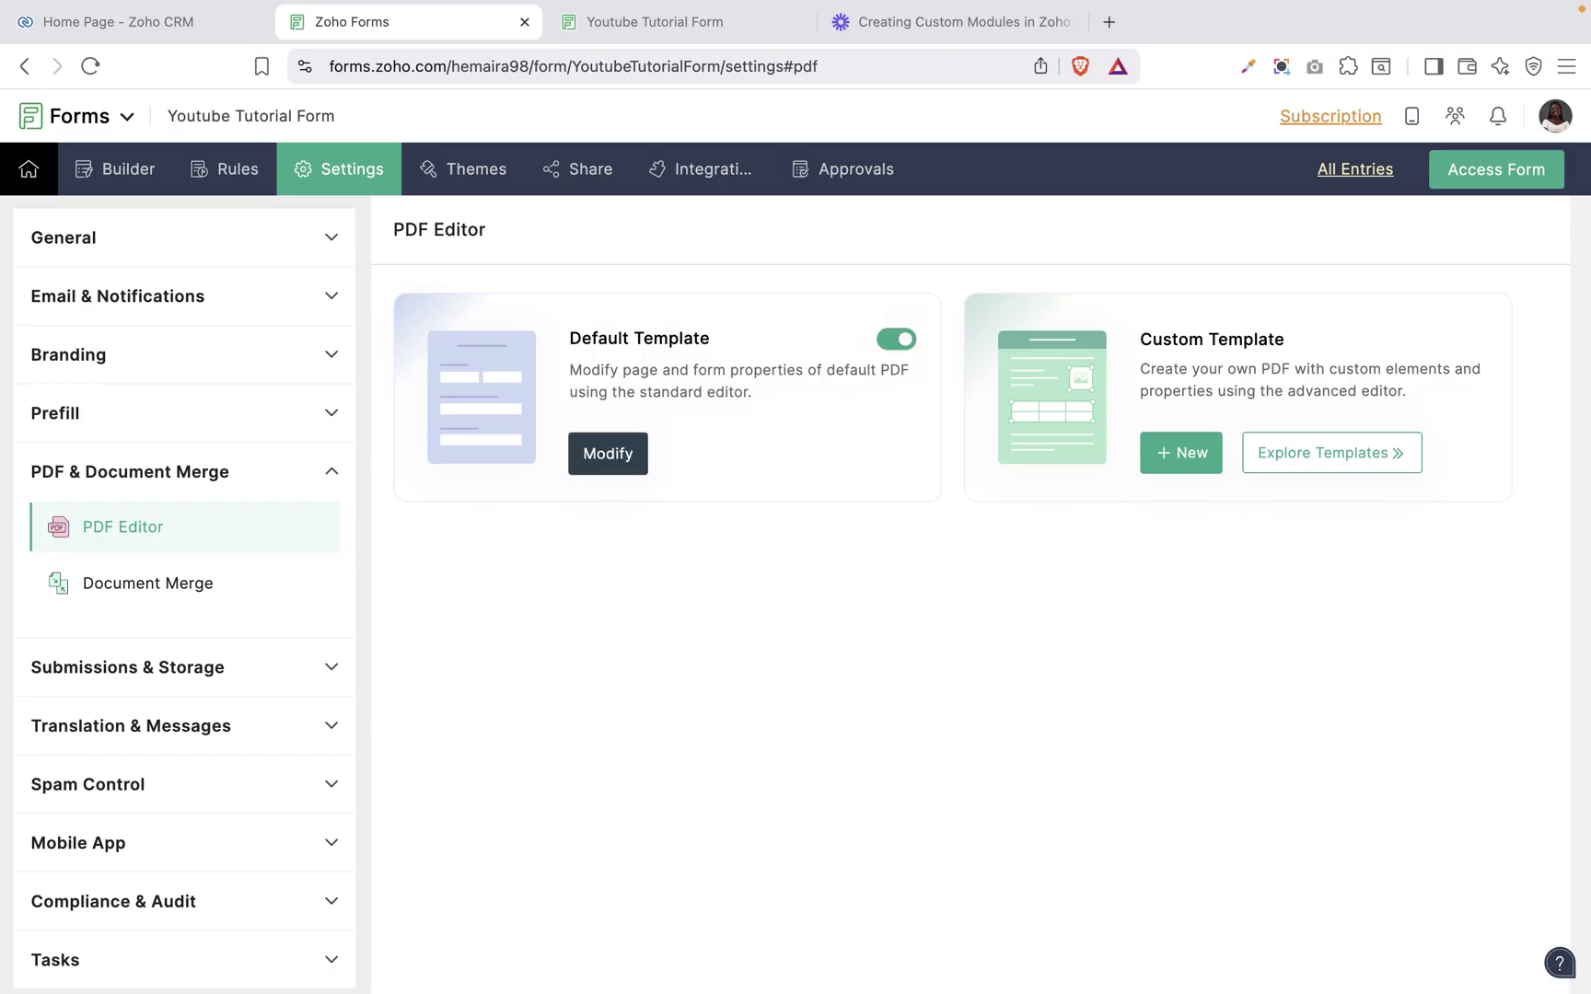
left_click(620, 454)
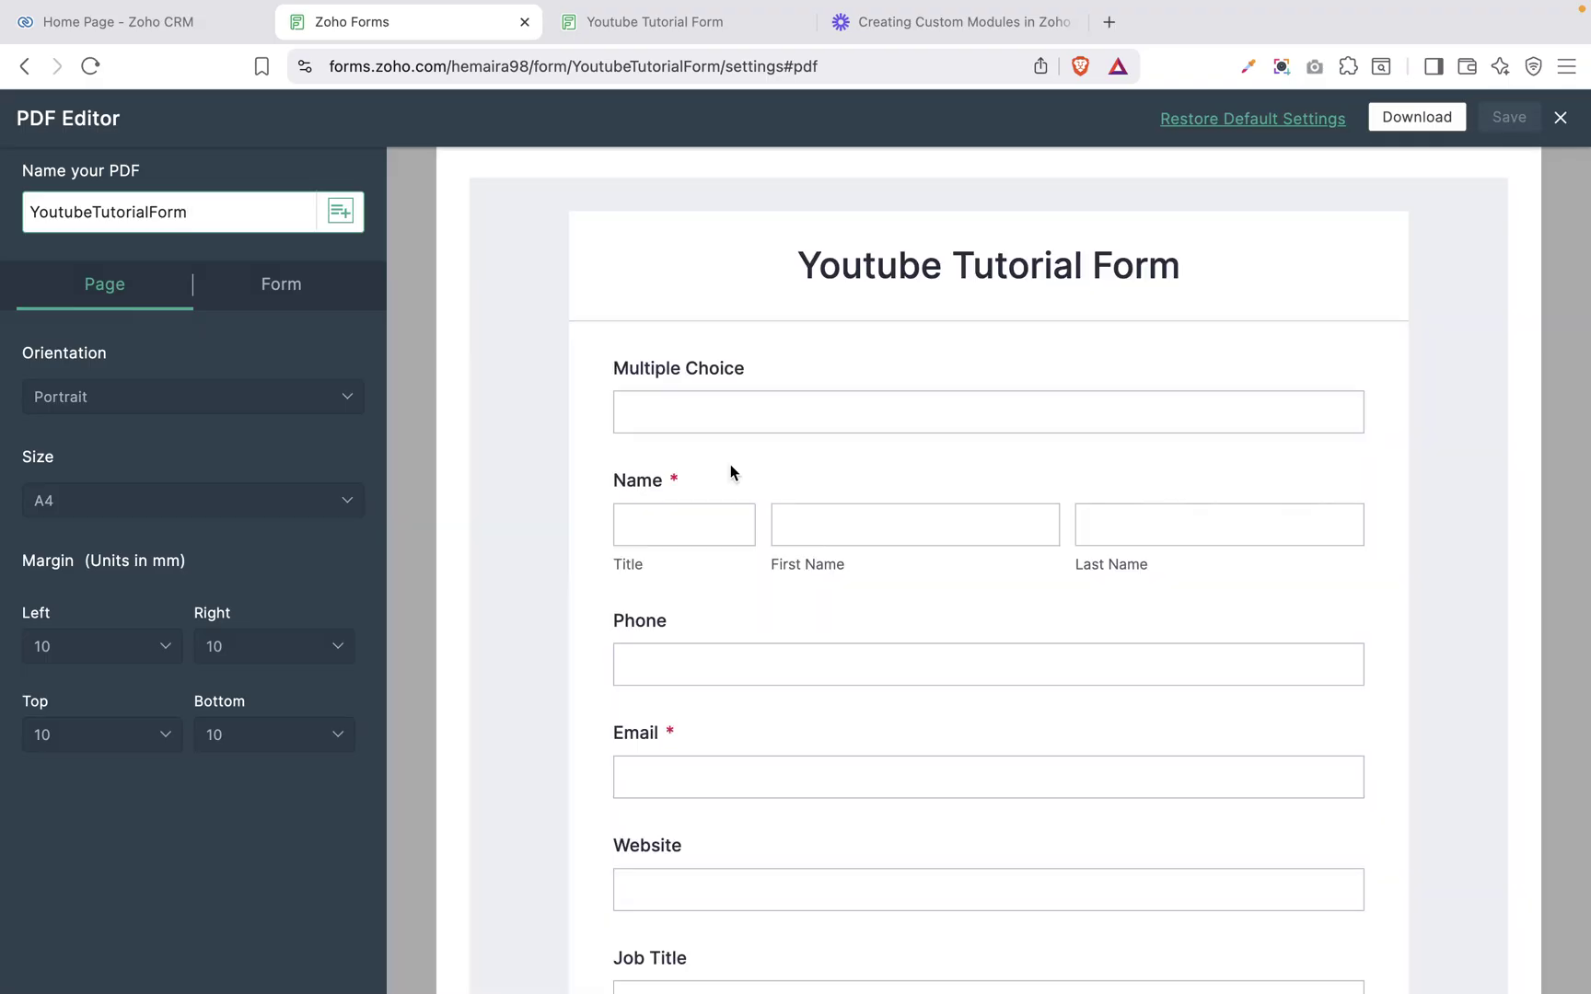
scroll(866, 640, "down", 20)
scroll(865, 644, "down", 20)
scroll(866, 644, "up", 20)
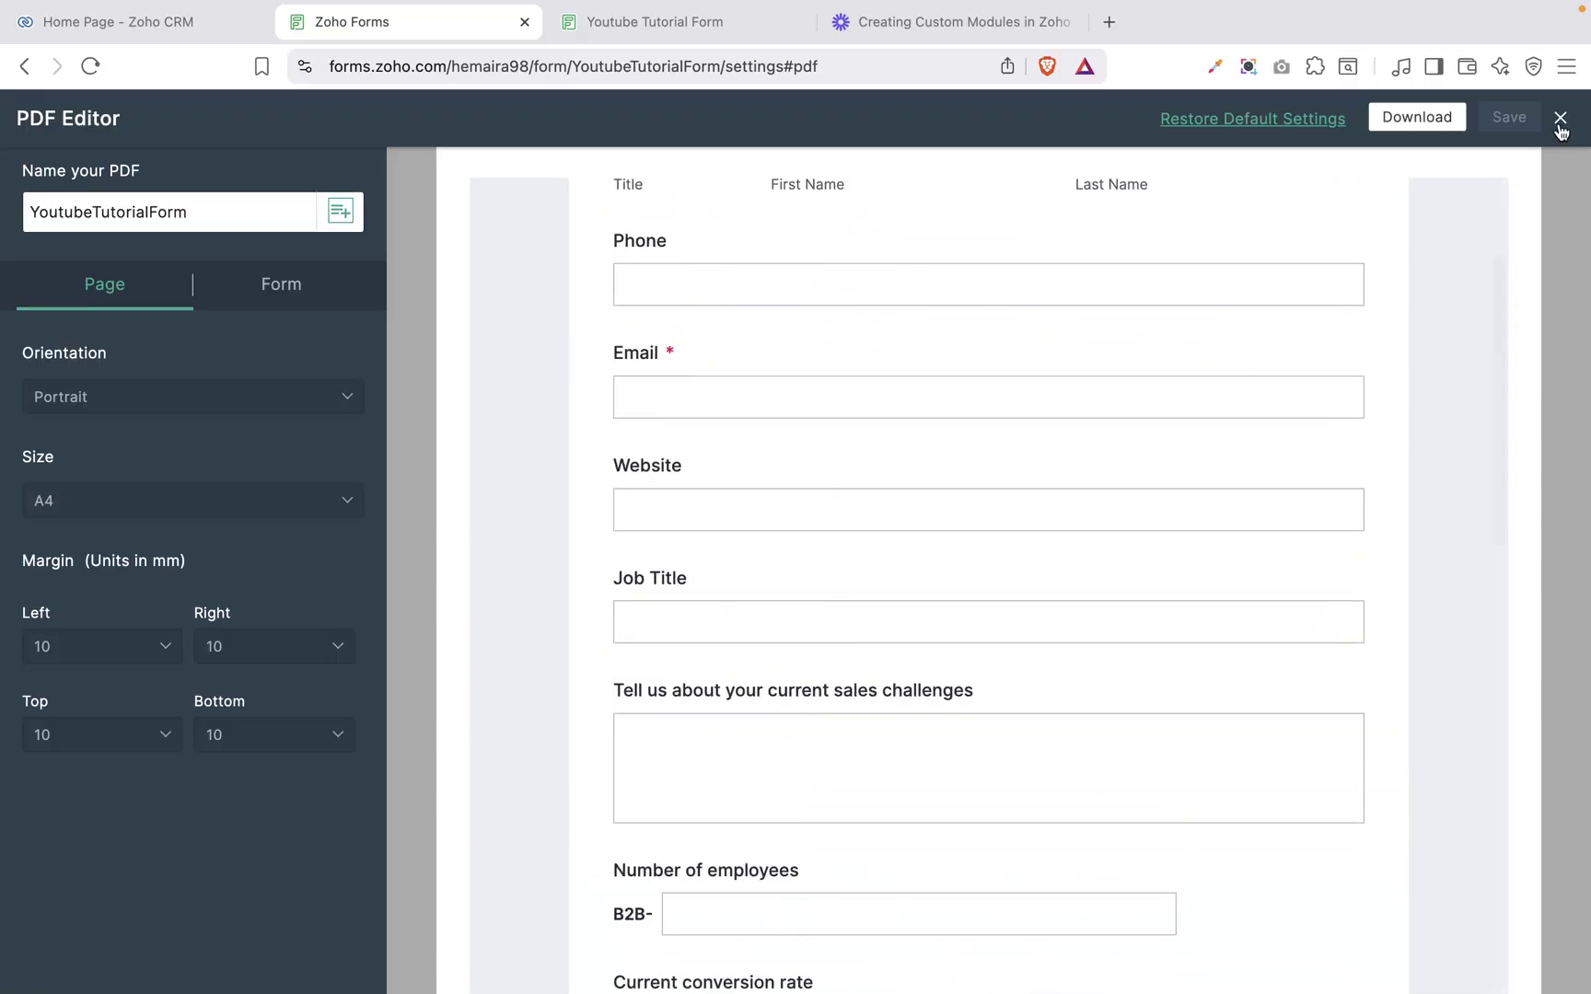
left_click(1560, 120)
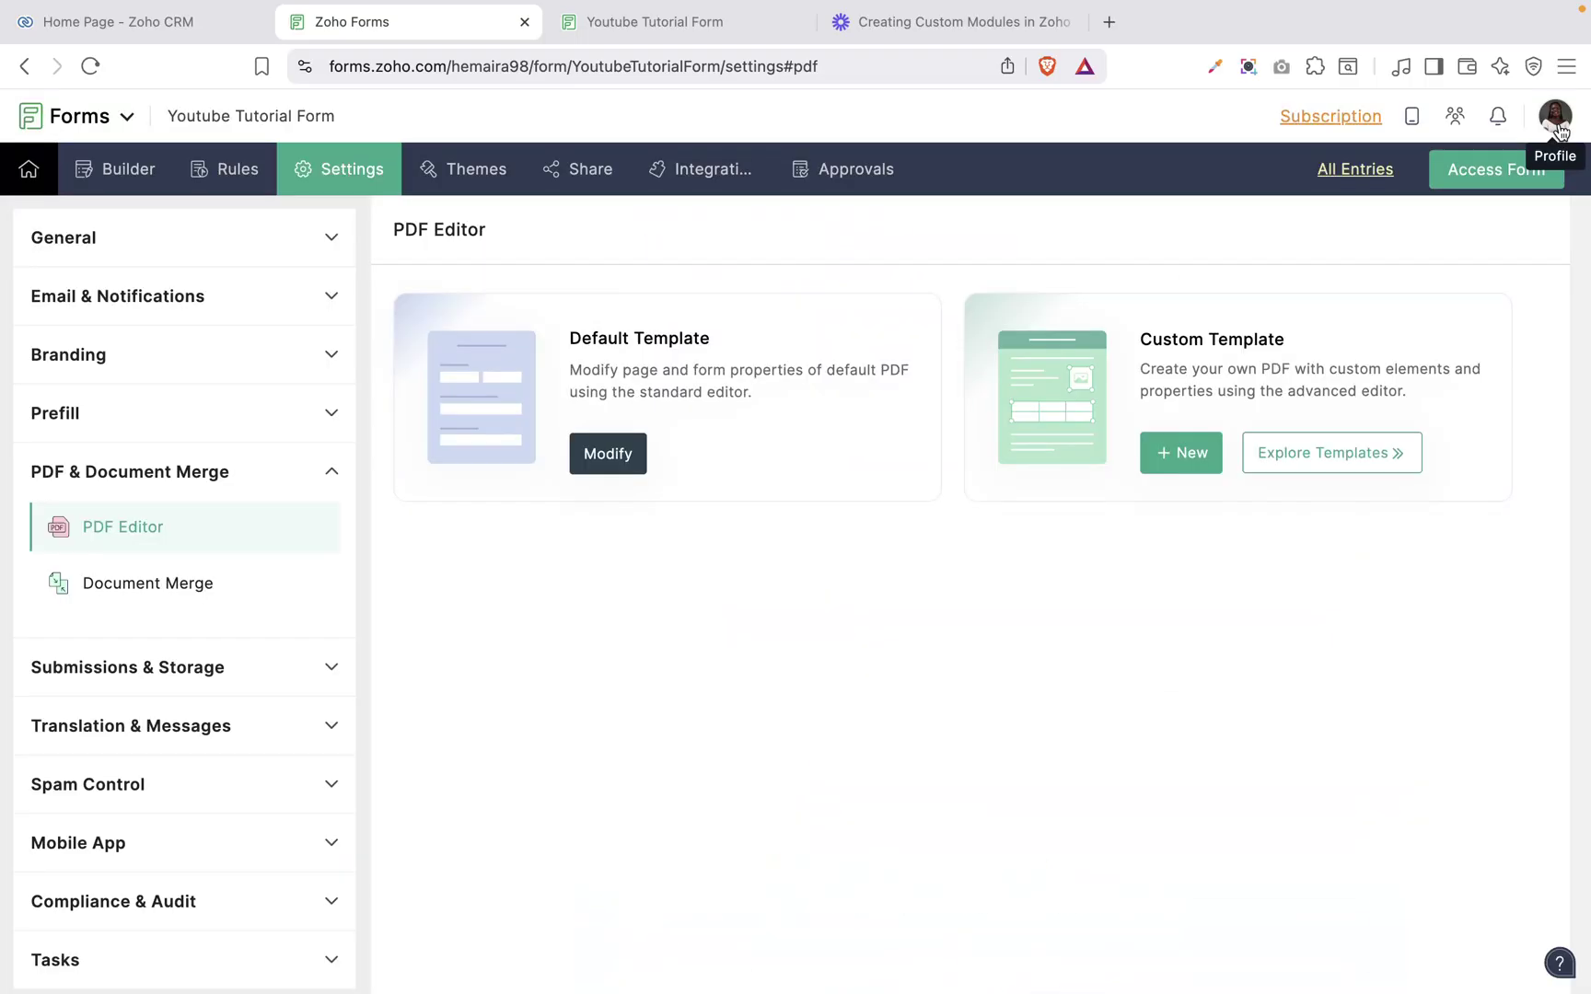
Step: Browse the pre-built PDF templates and create a custom template from Conference Plan in the Meeting And Agenda category
left_click(1275, 465)
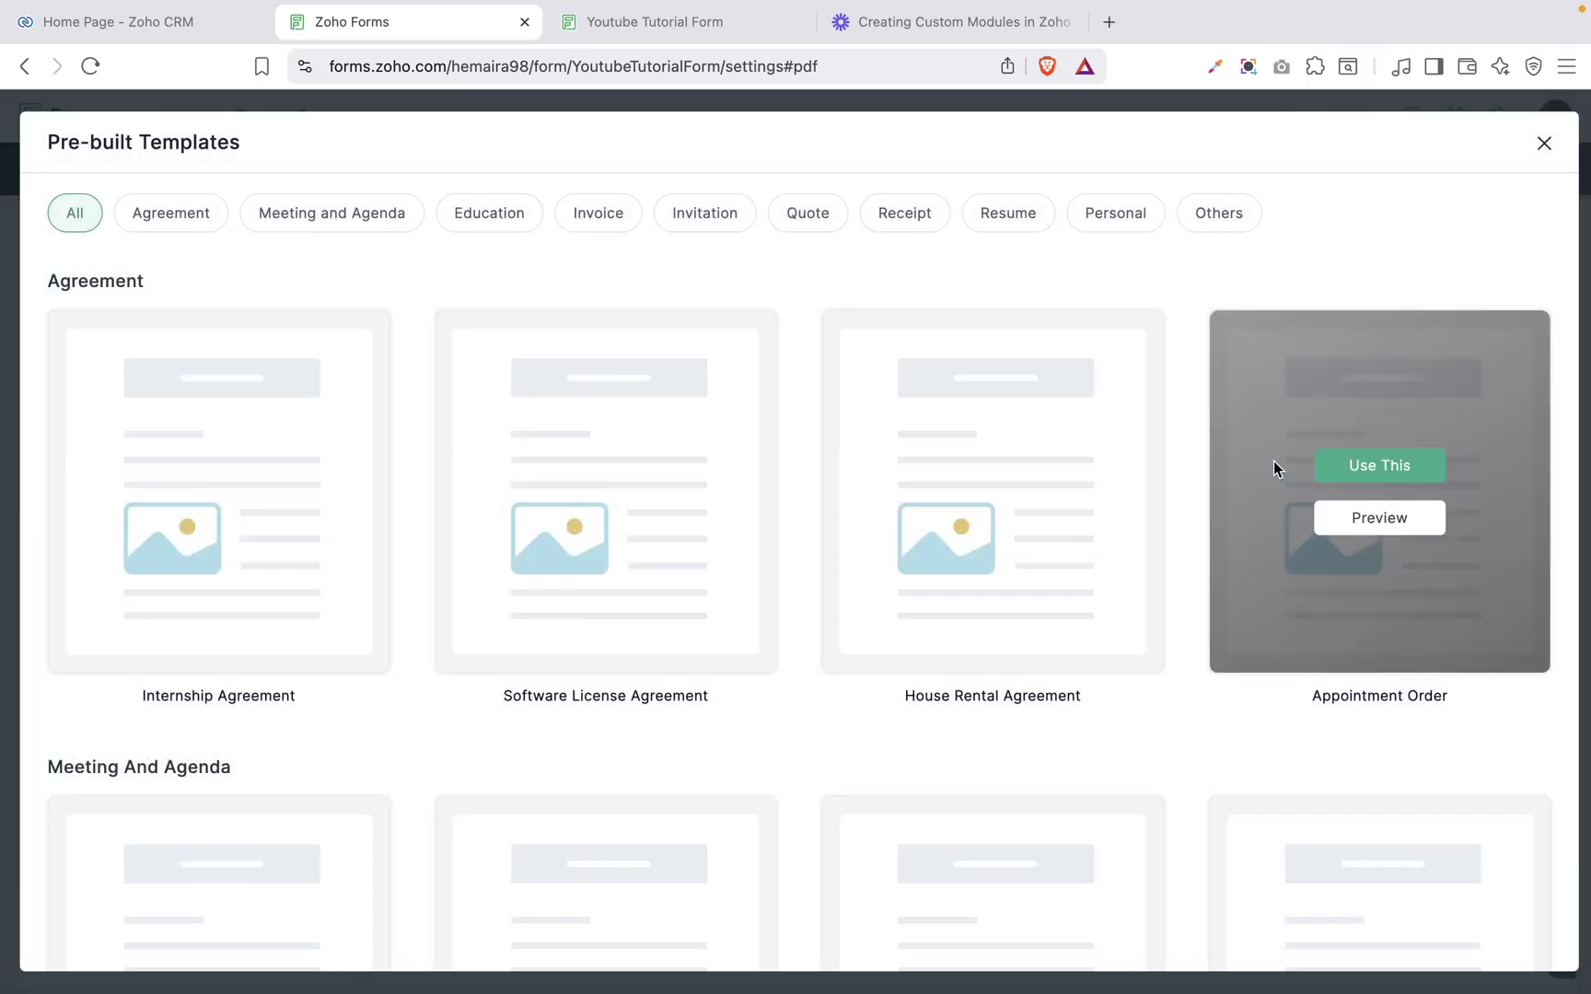
mouse_move(955, 561)
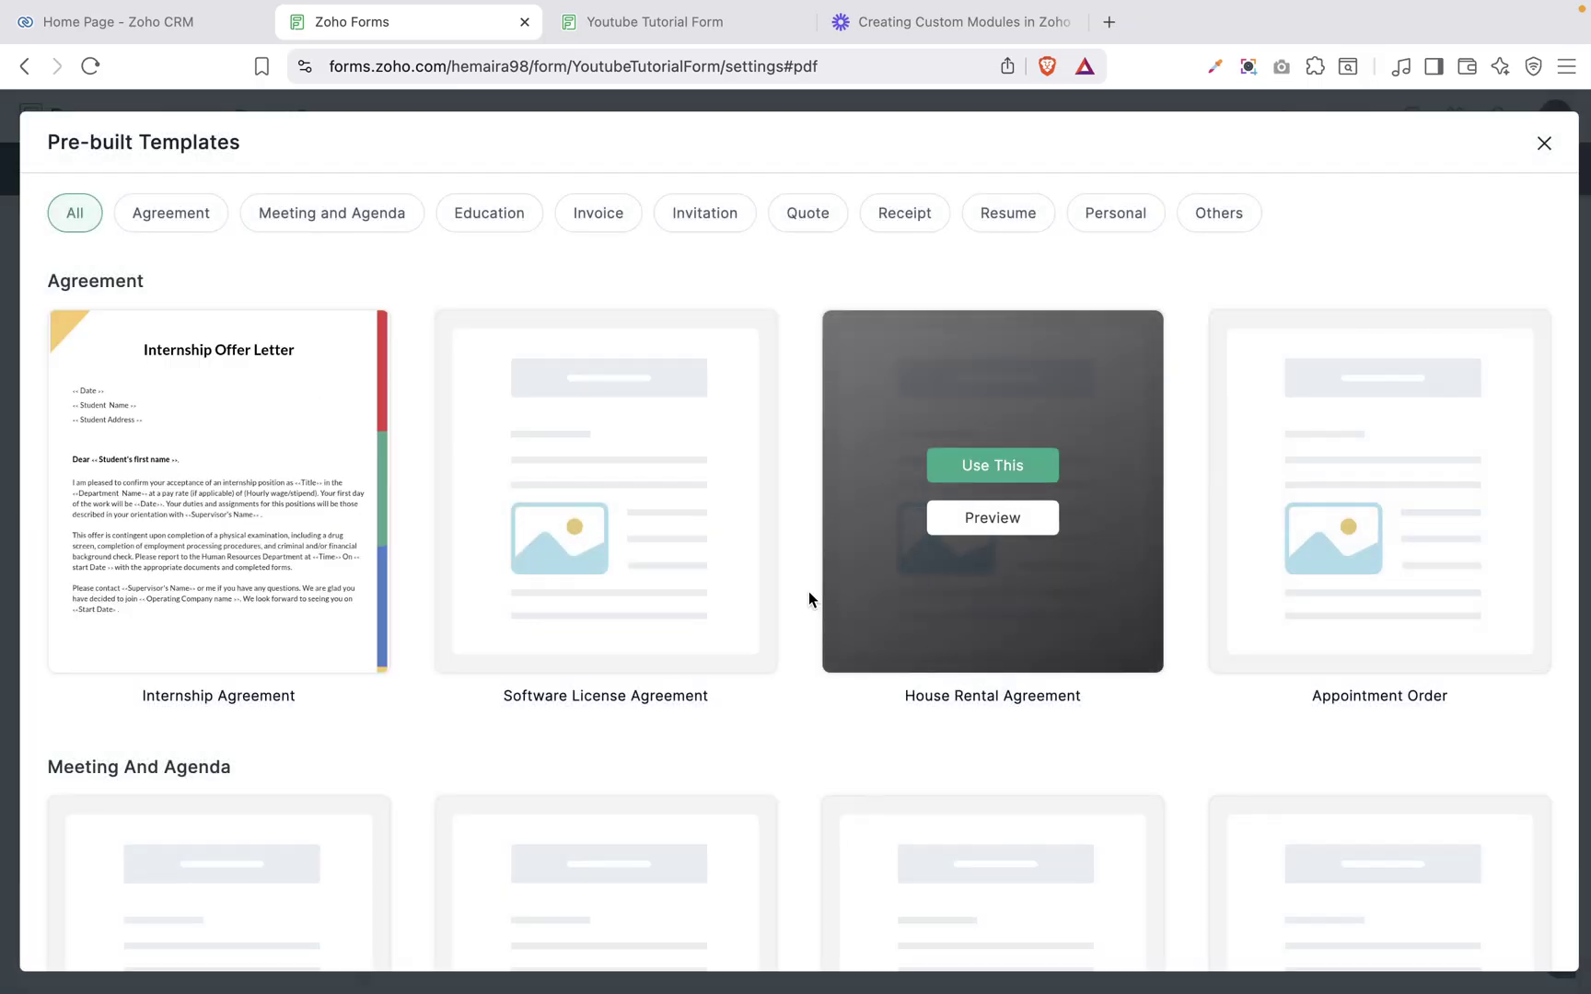
scroll(405, 587, "down", 6)
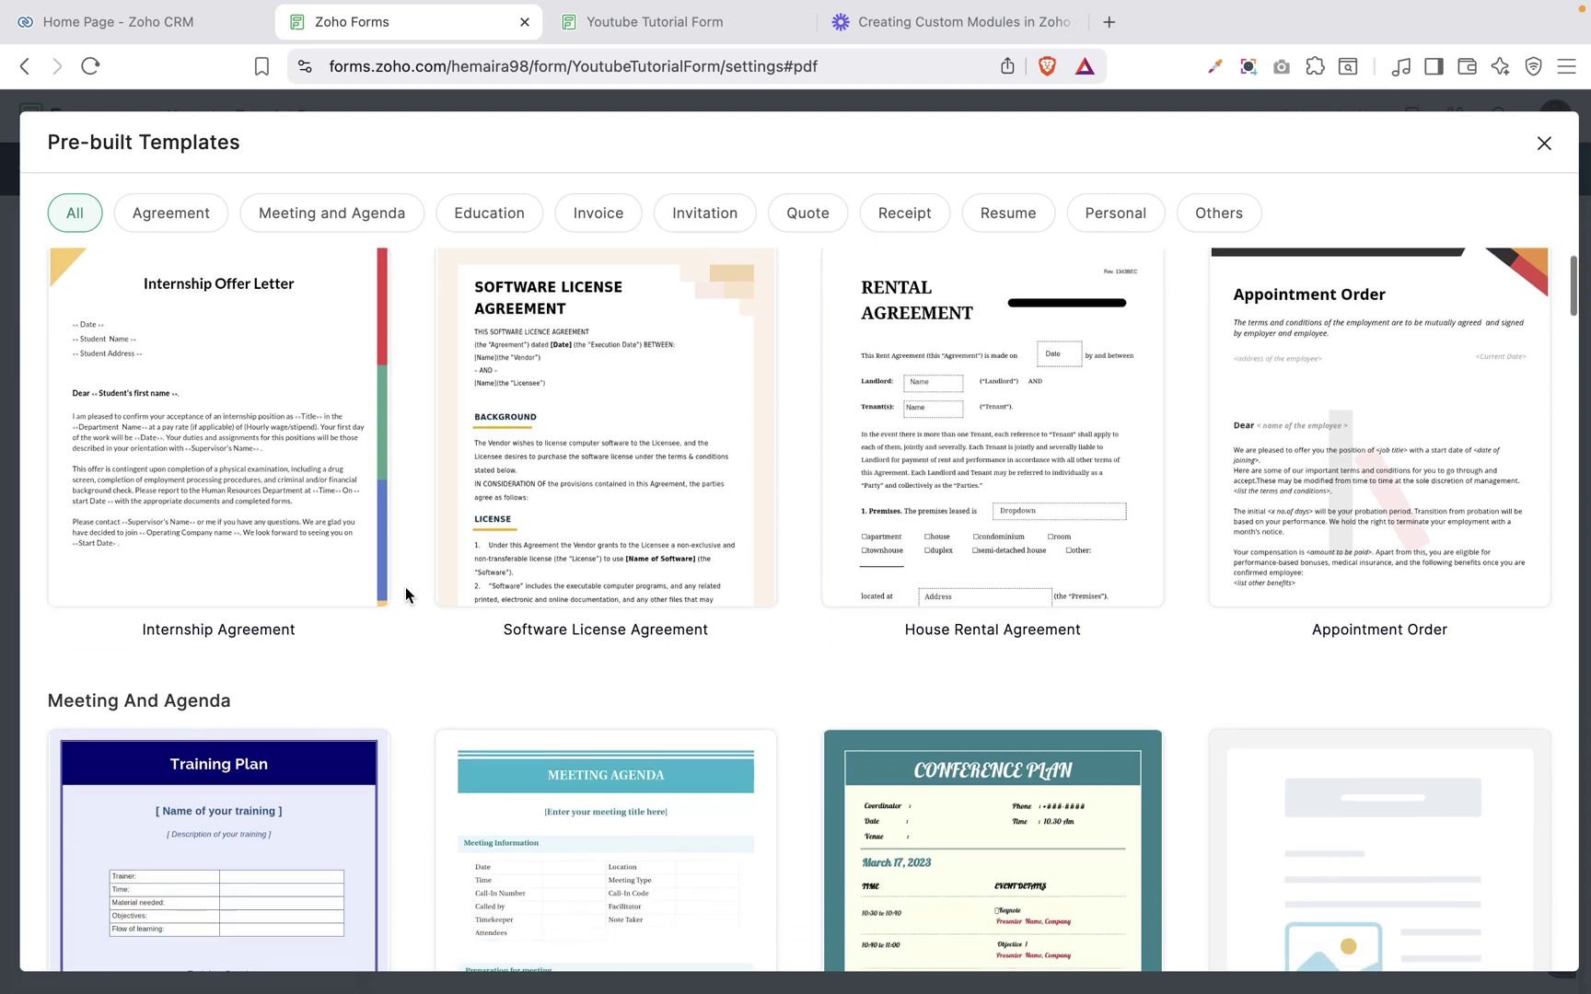
mouse_move(892, 490)
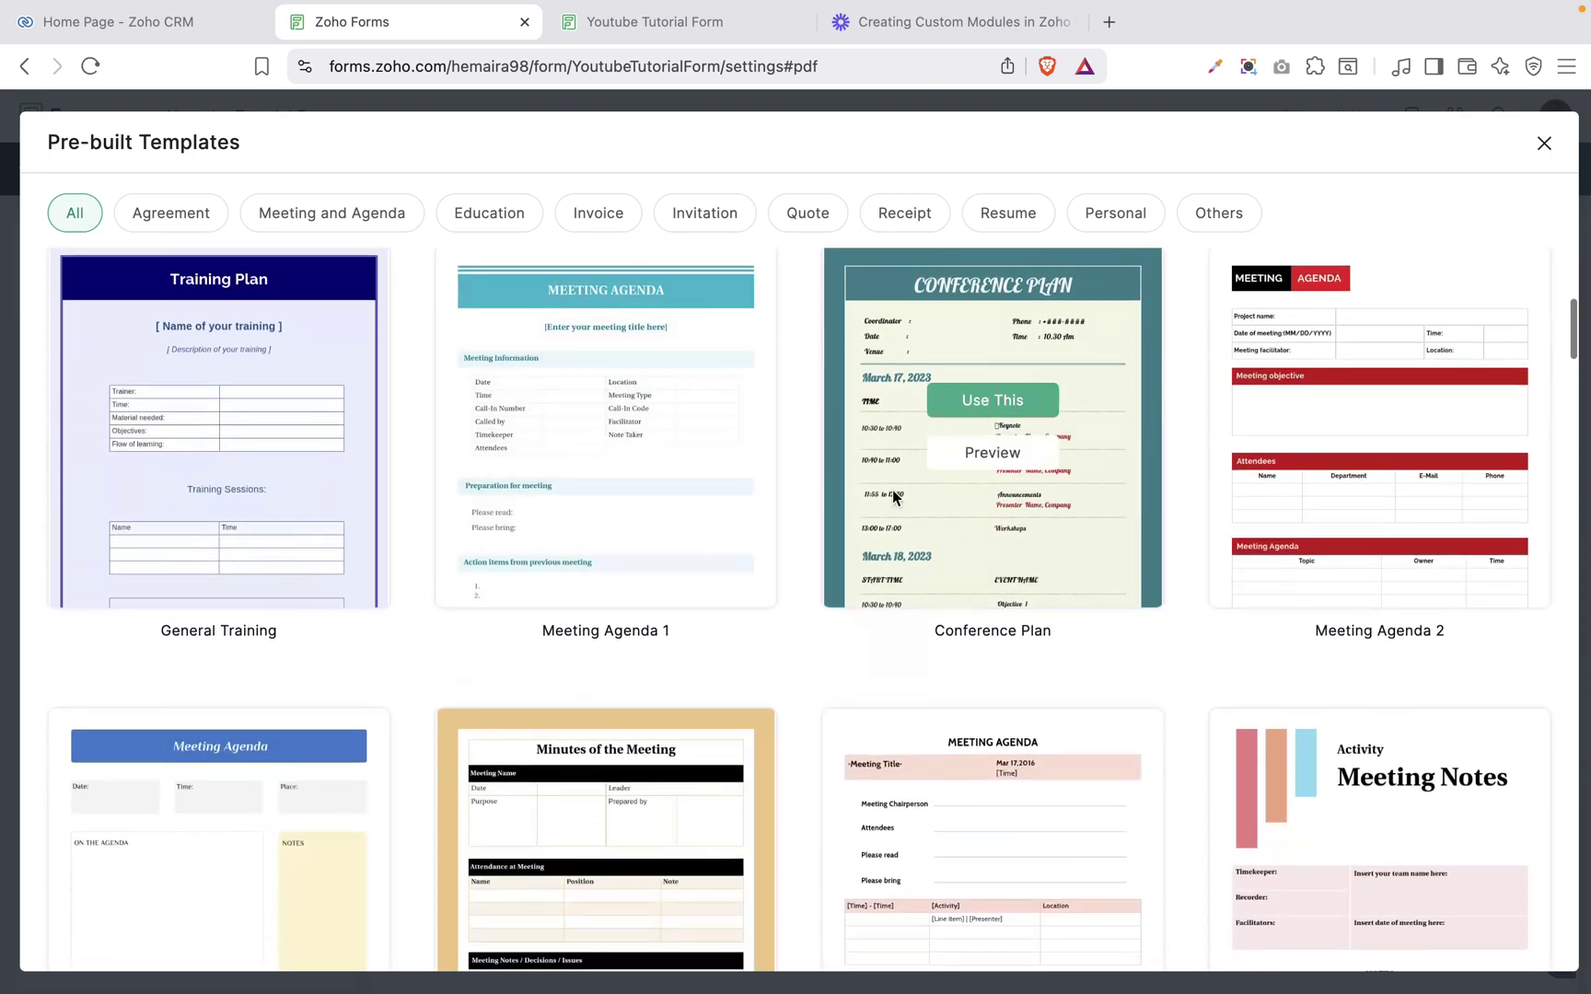
left_click(991, 406)
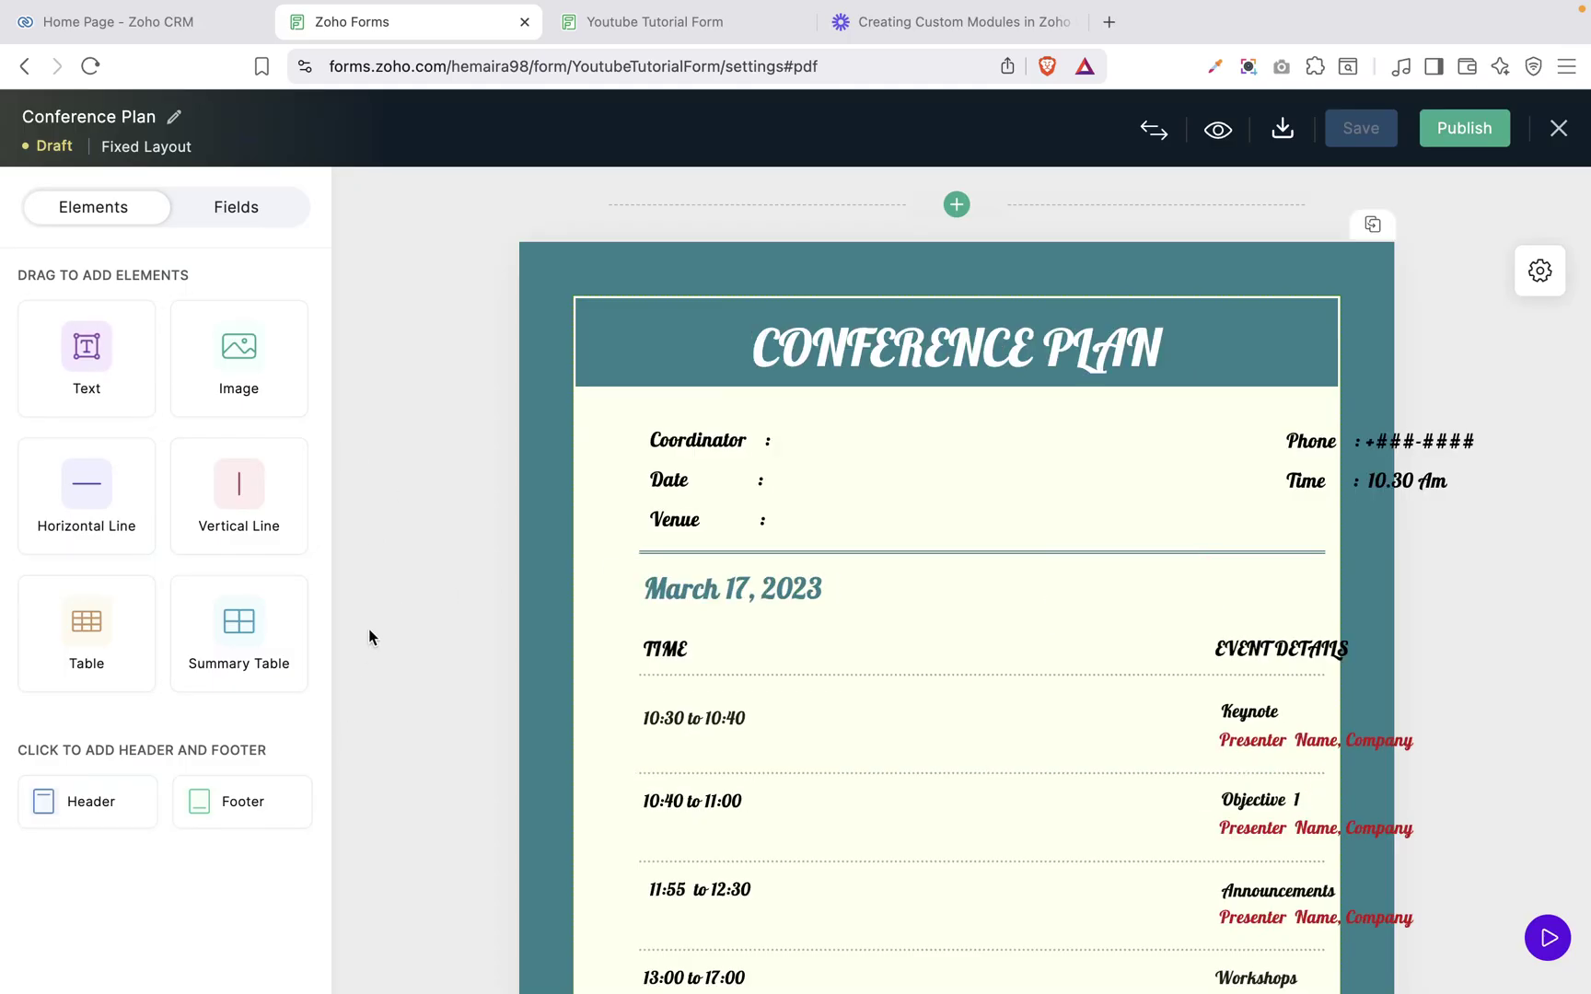
Step: Place the form's Phone field on the Conference Plan page between the Venue line and the March 17, 2023 heading
left_click(212, 213)
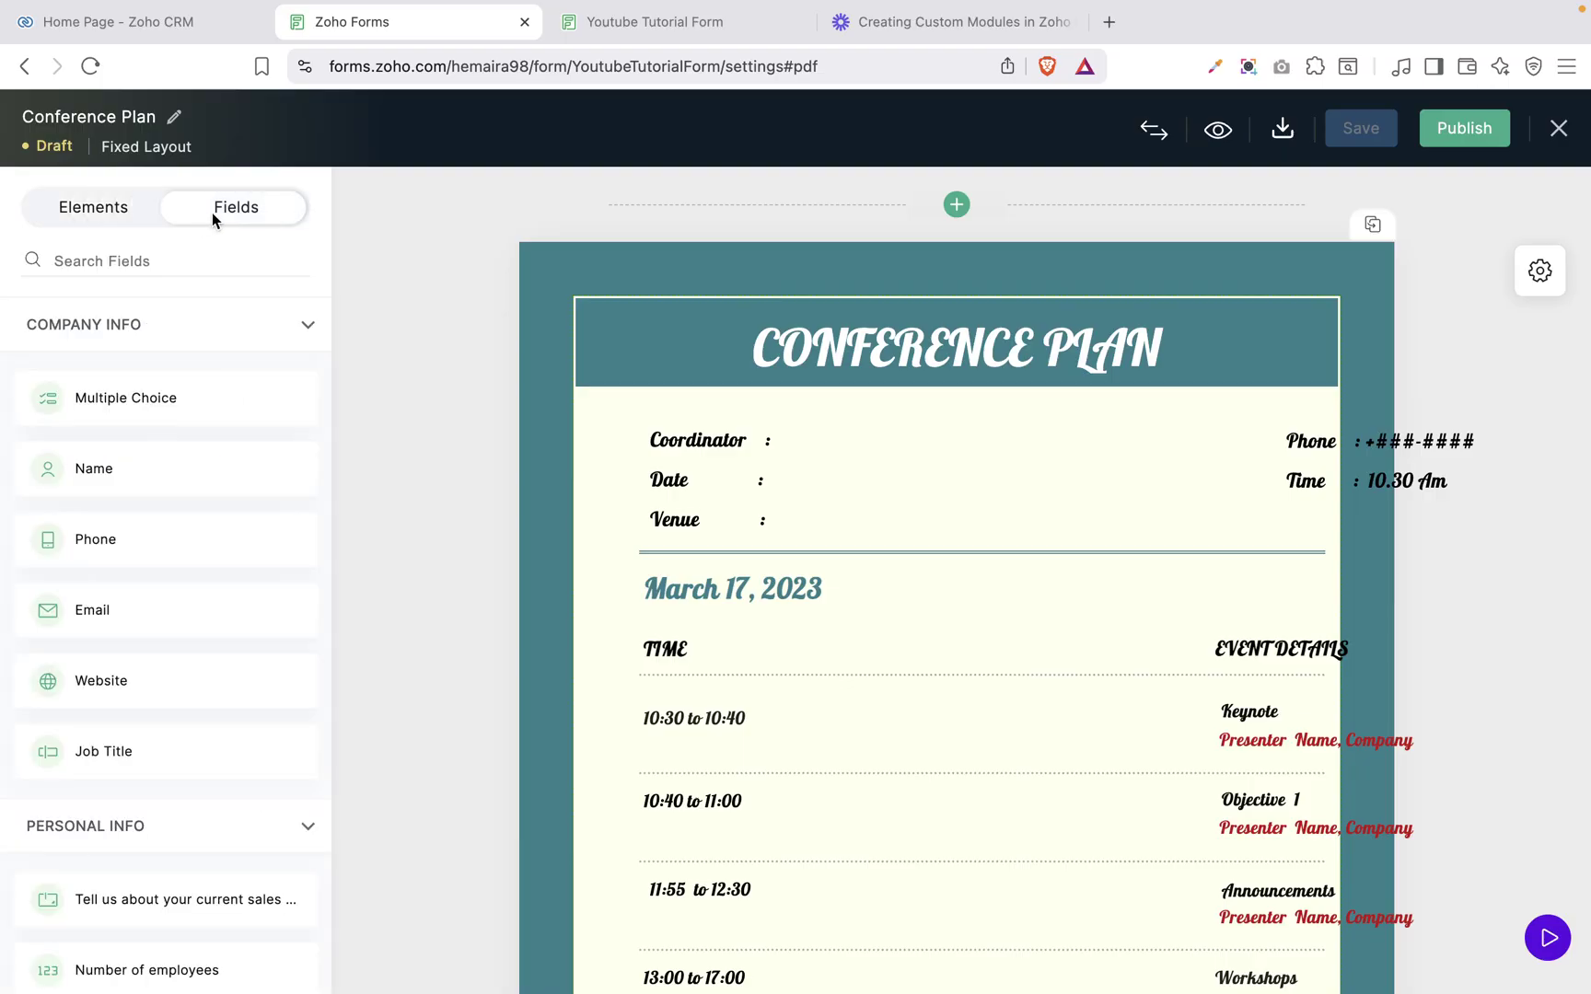
scroll(178, 657, "down", 6)
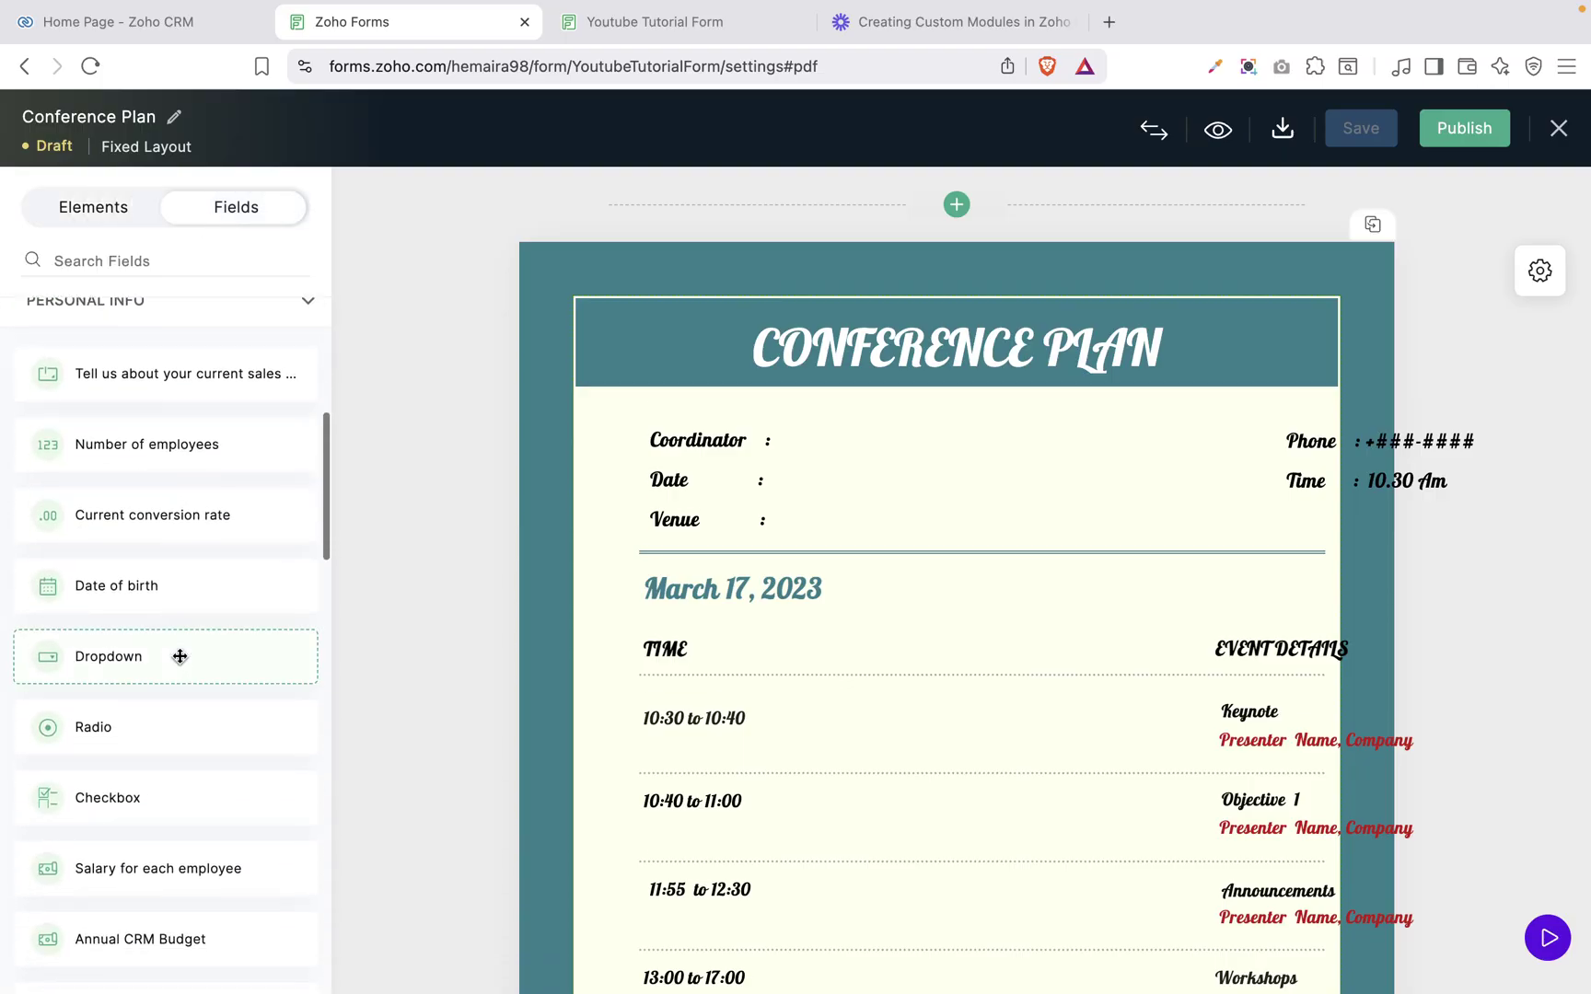
scroll(177, 657, "up", 2)
scroll(220, 501, "up", 4)
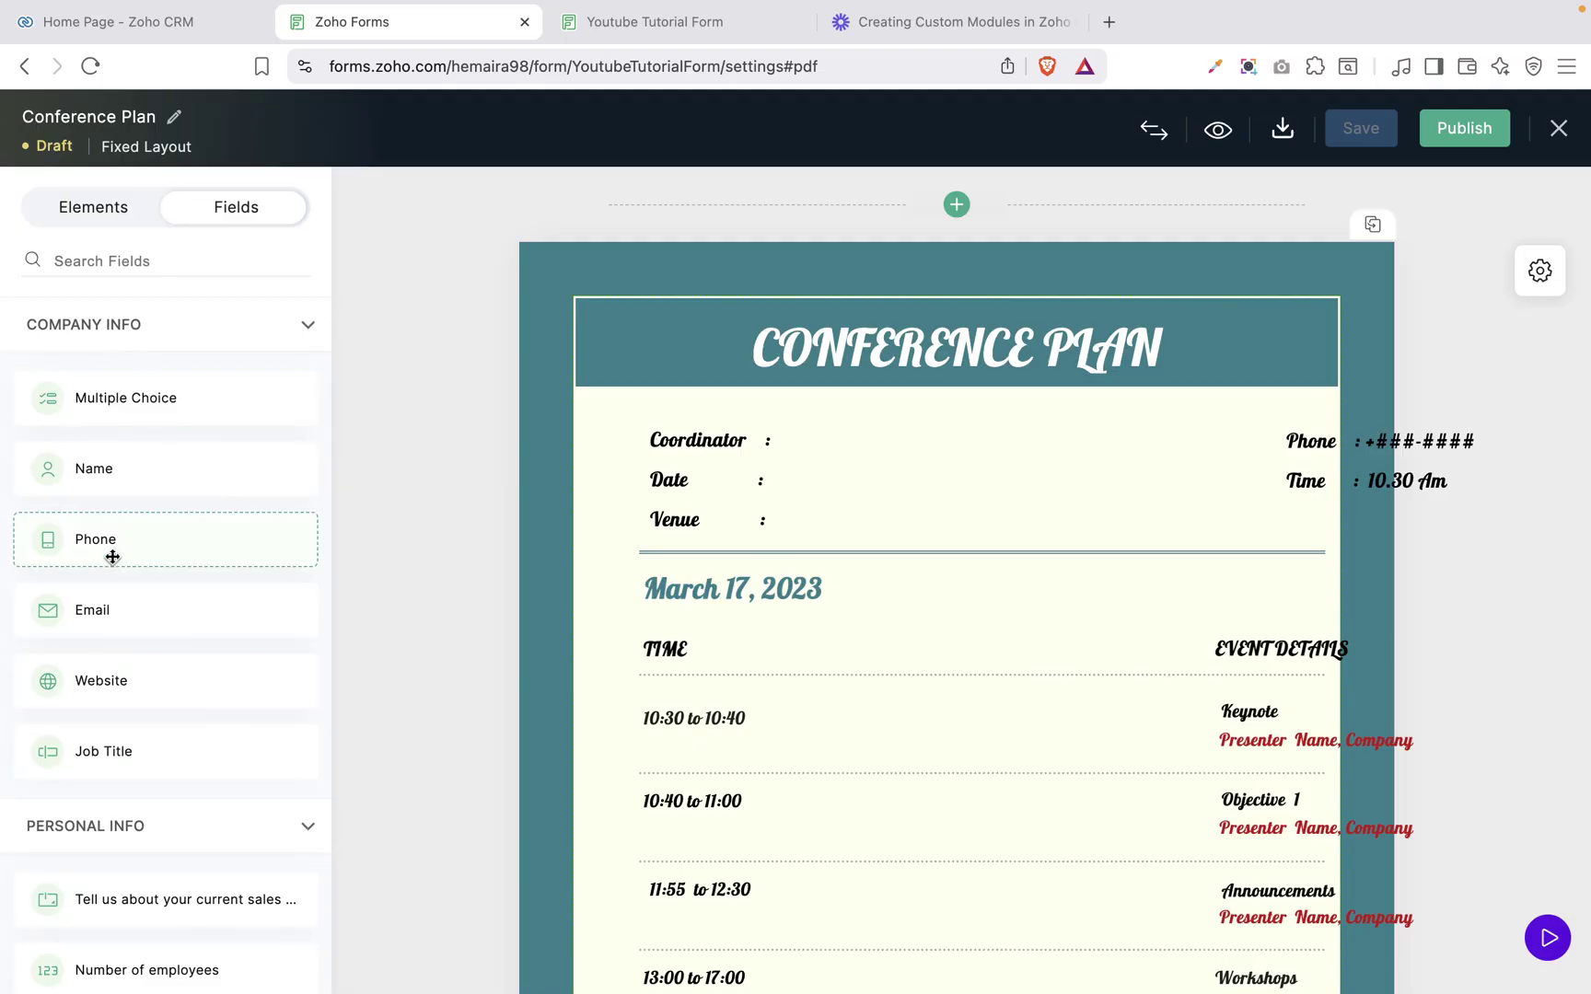
left_click_drag(112, 557, 841, 594)
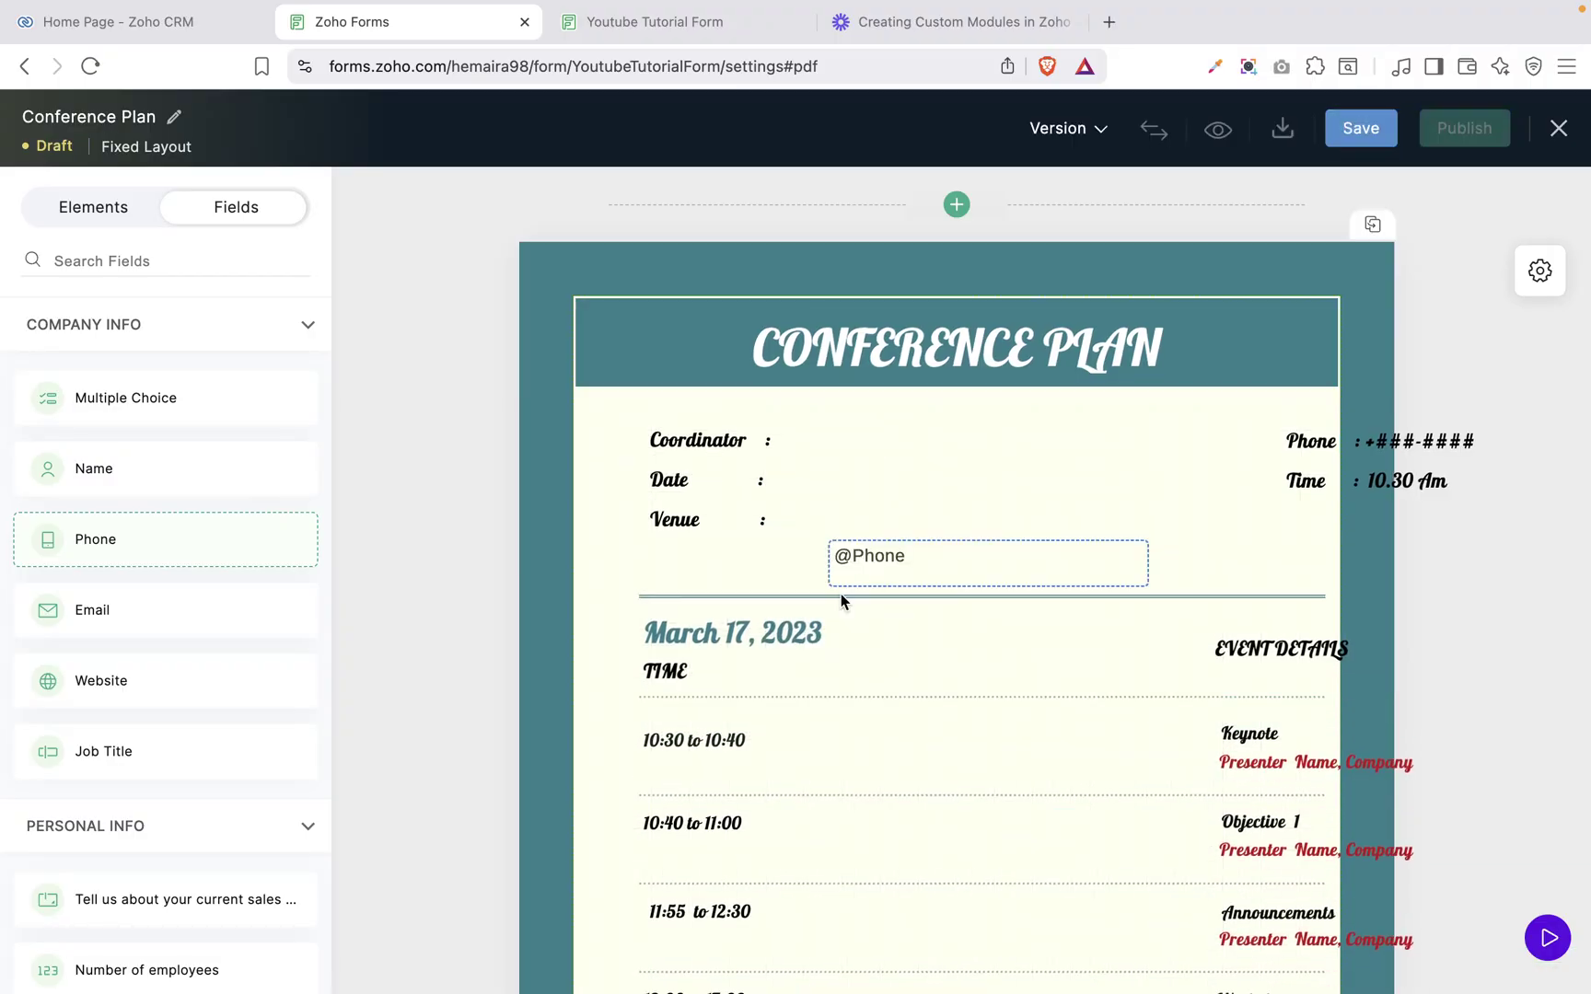
left_click_drag(1017, 561, 947, 574)
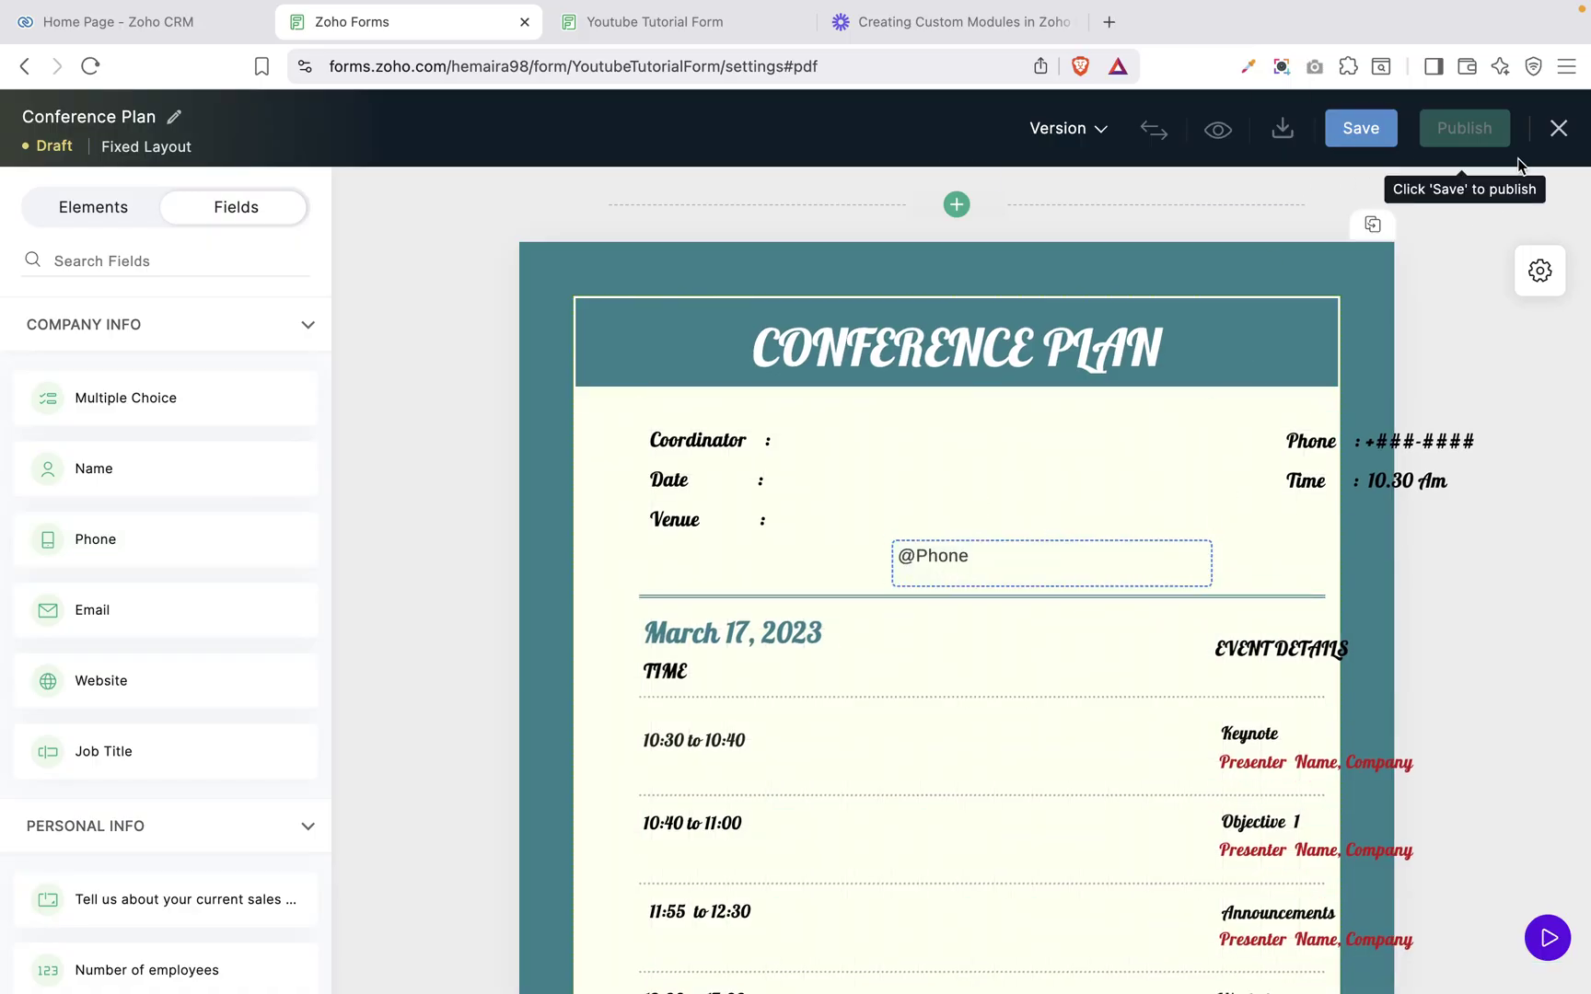
Step: Review the rest of the Conference Plan page and close the template editor without saving
scroll(977, 751, "down", 5)
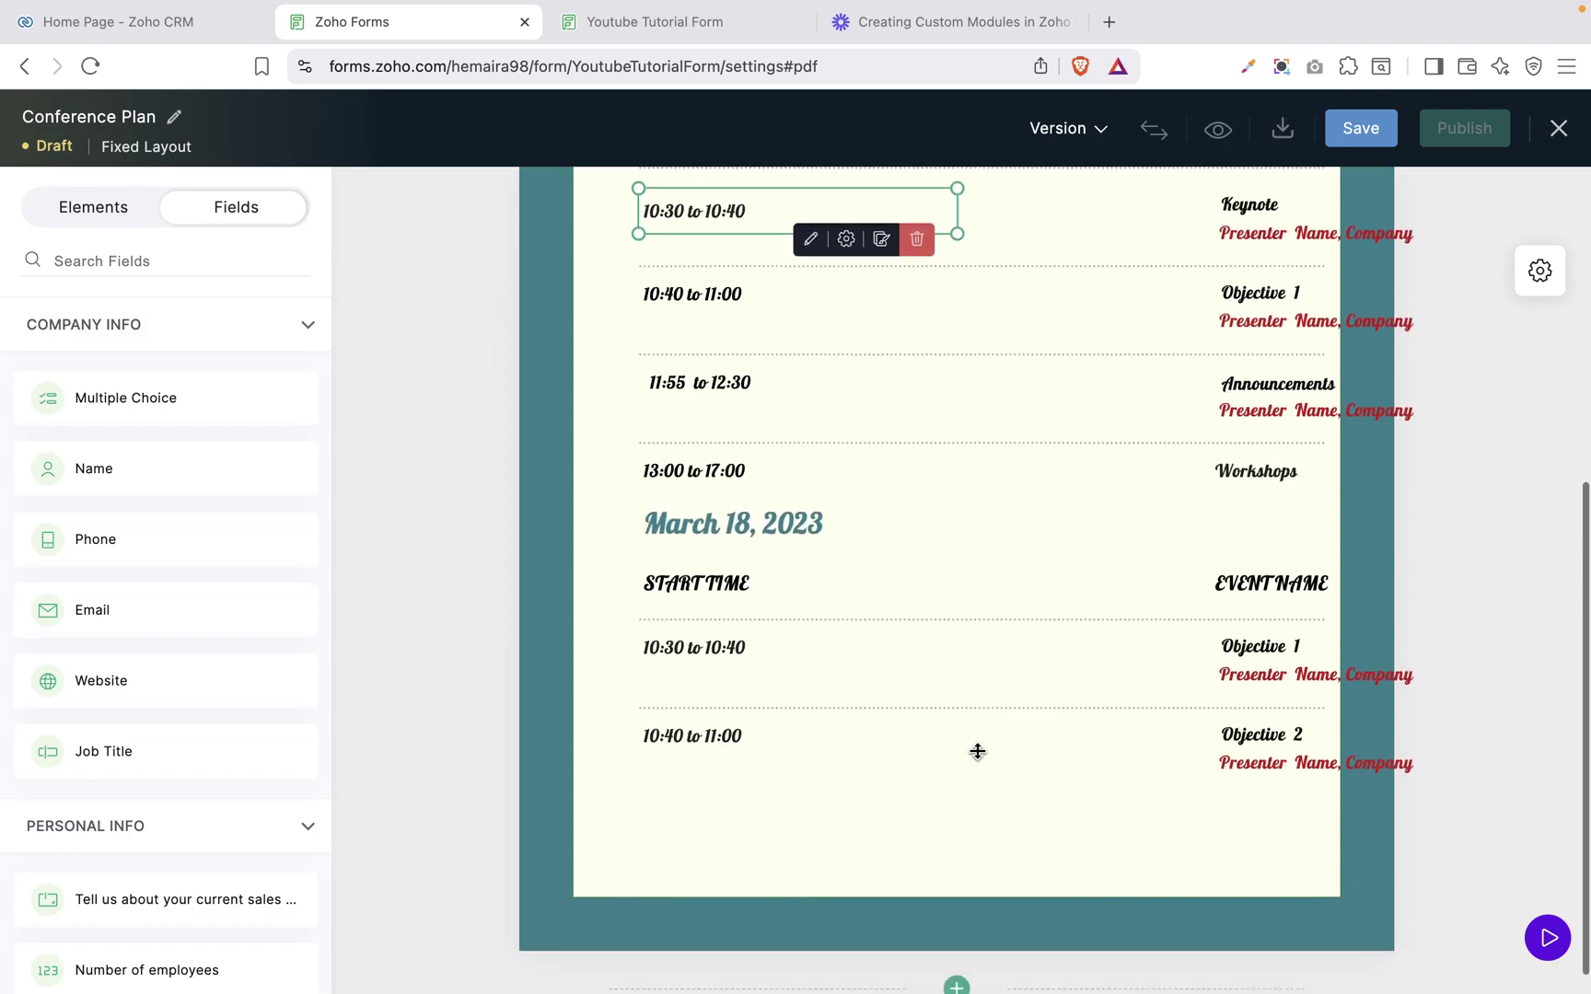
scroll(977, 751, "up", 5)
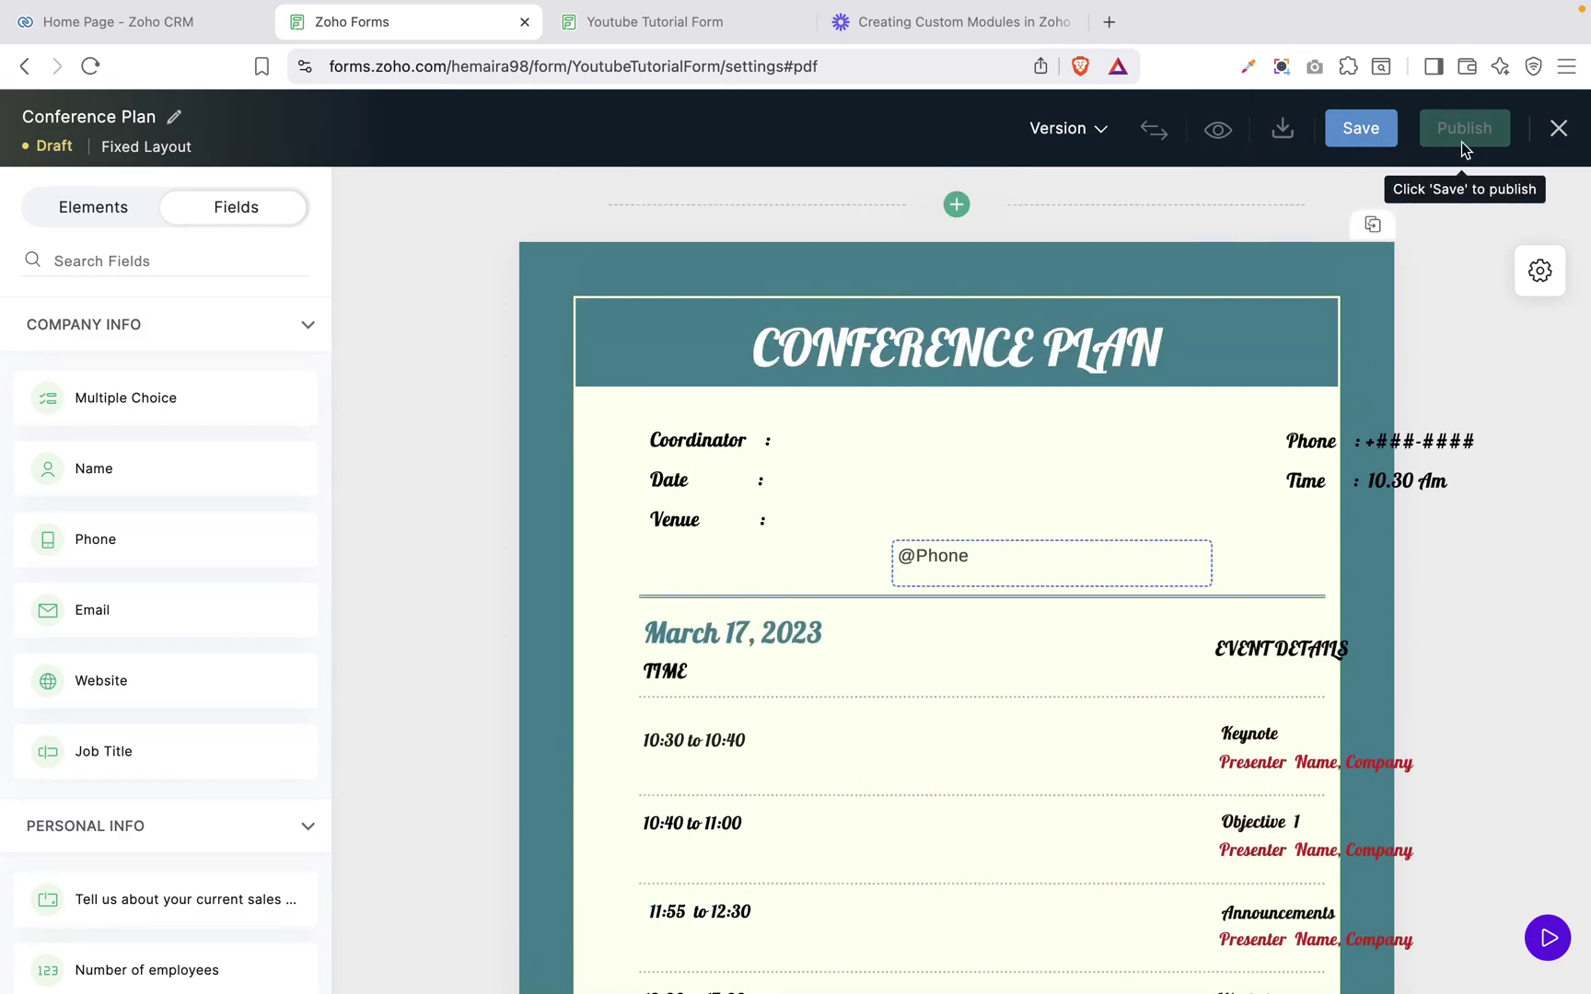
left_click(1558, 128)
left_click(1021, 477)
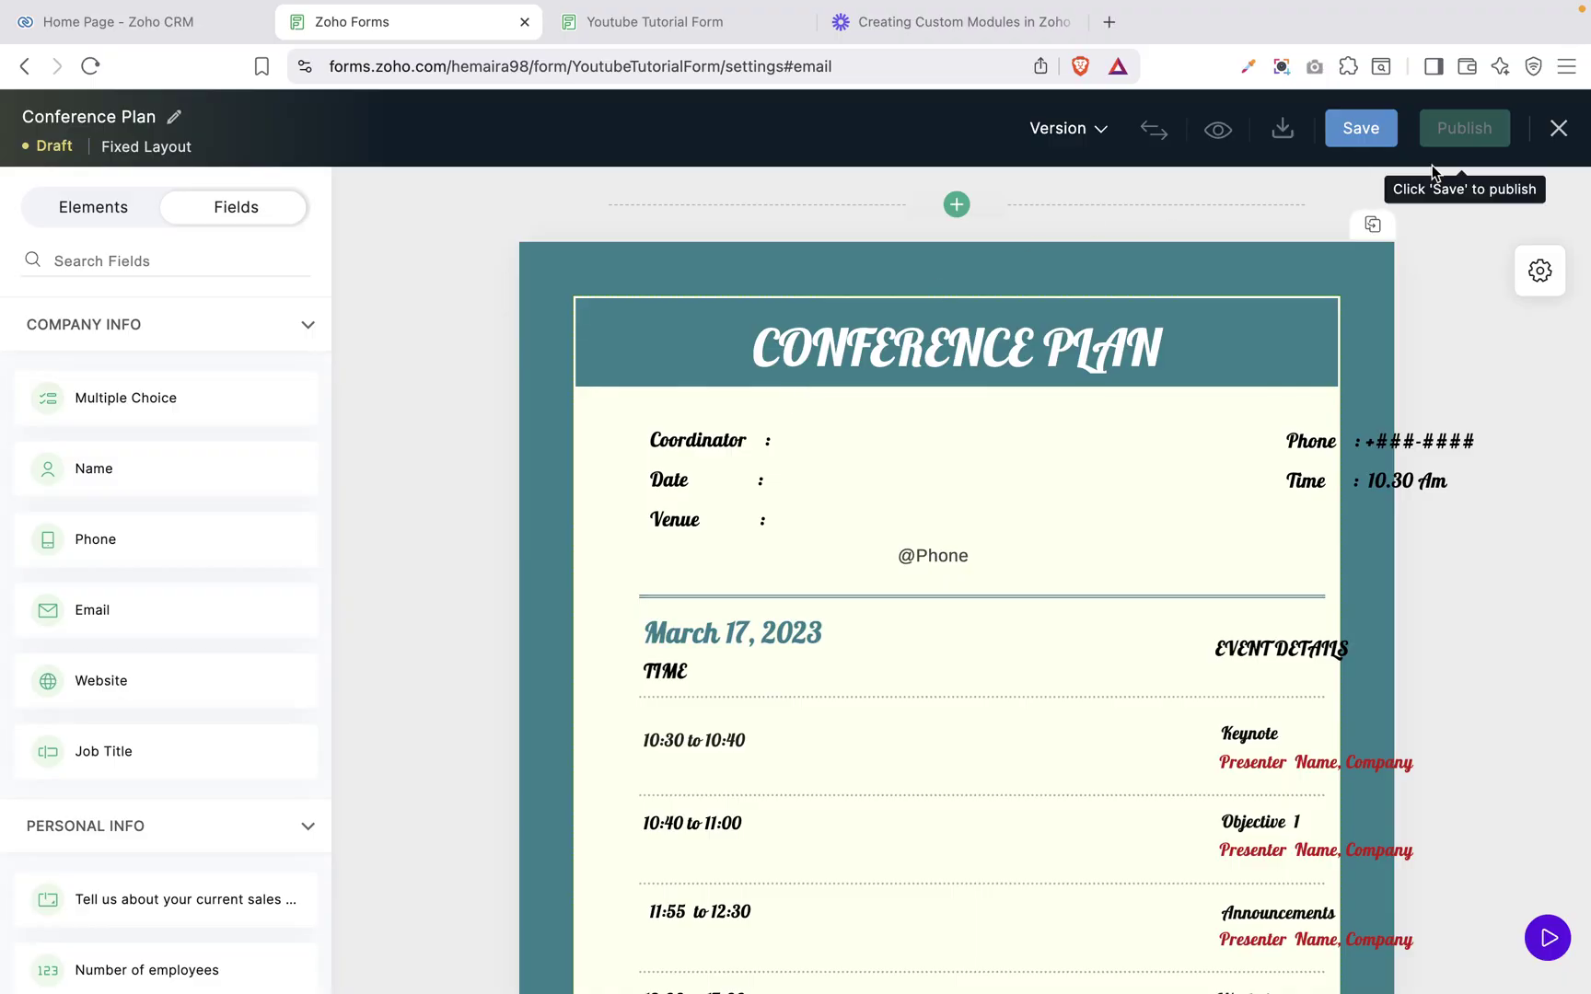
left_click(1556, 131)
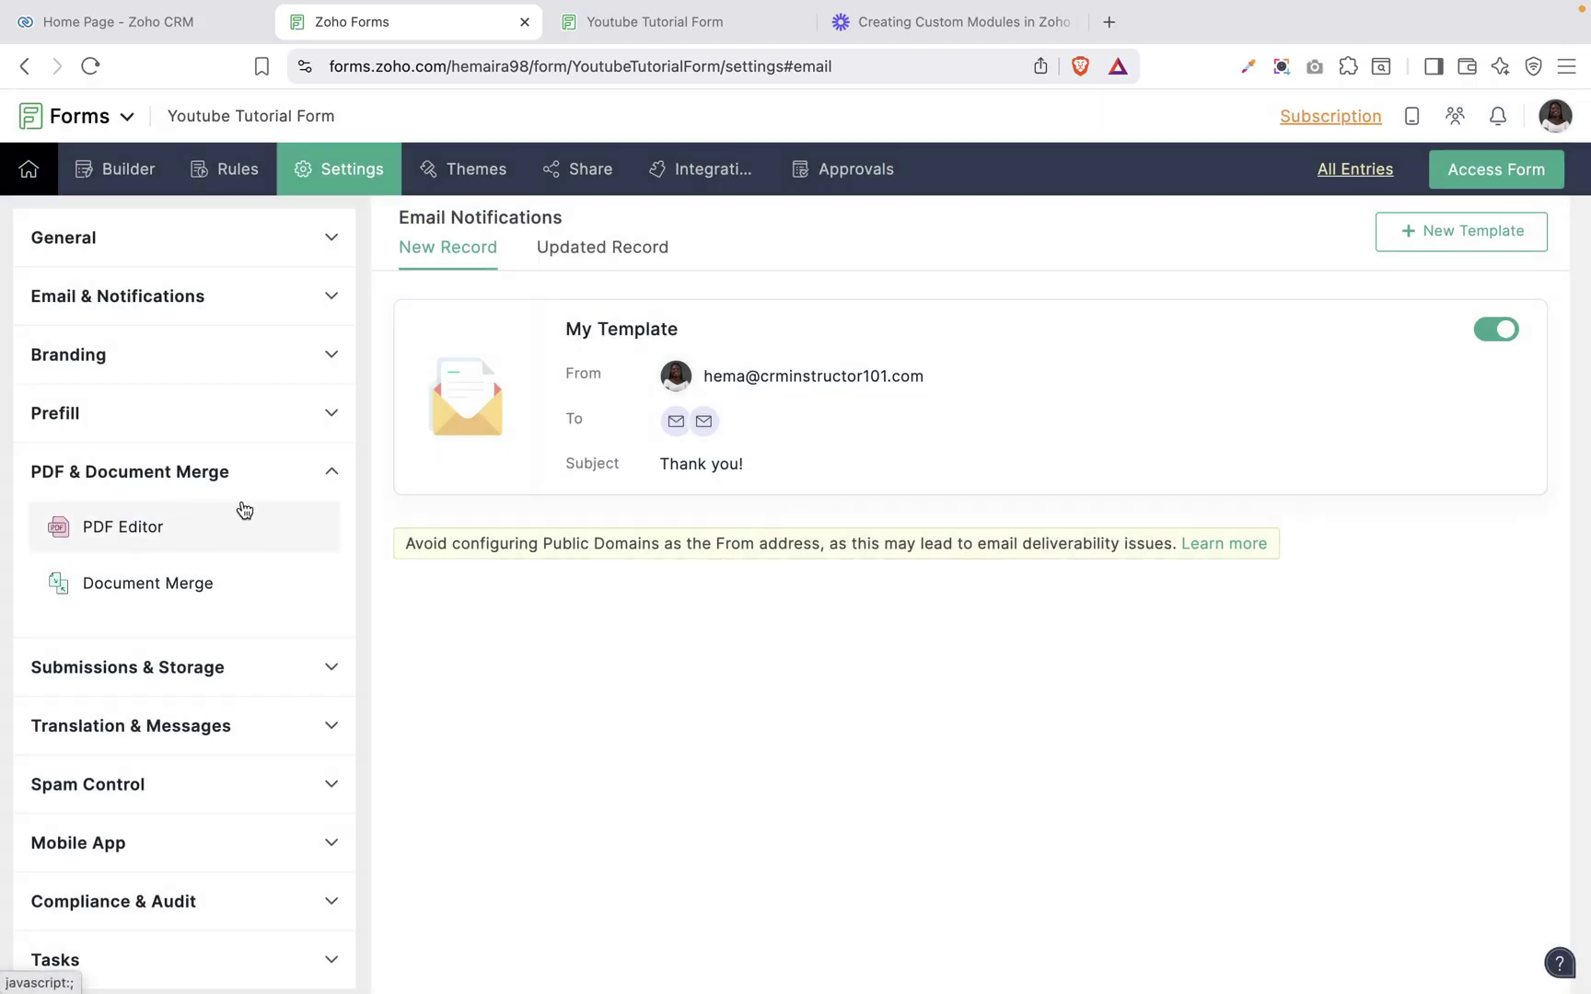
Step: View the custom templates listed in the PDF Editor settings and the Document Merge settings
left_click(626, 264)
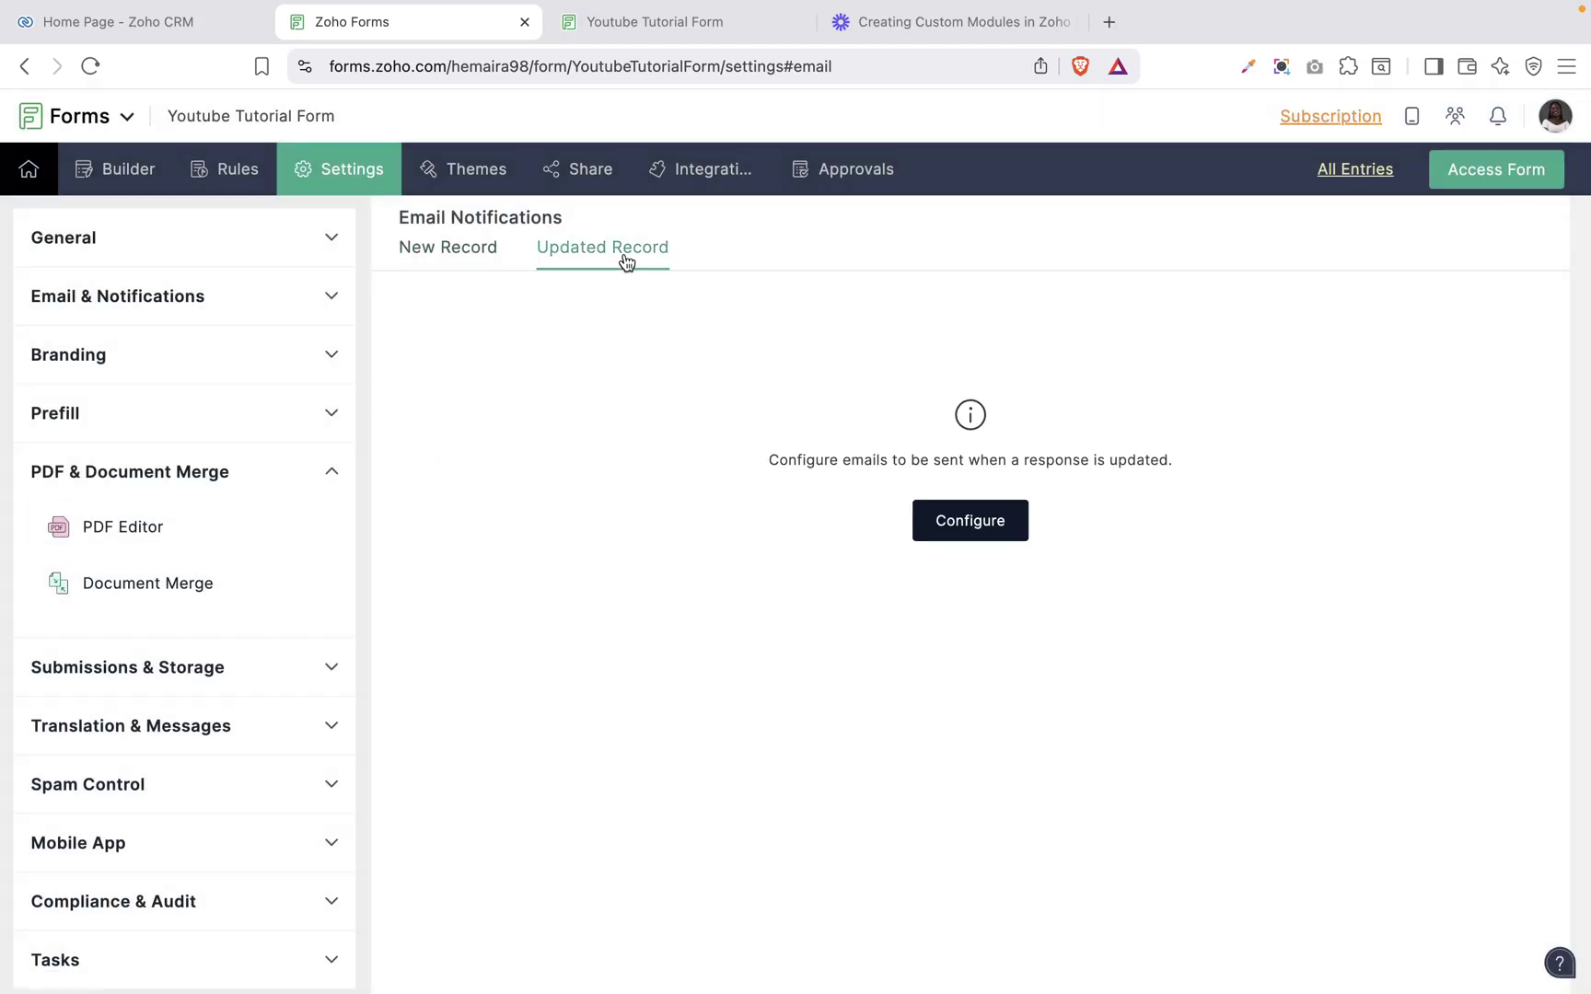
left_click(140, 529)
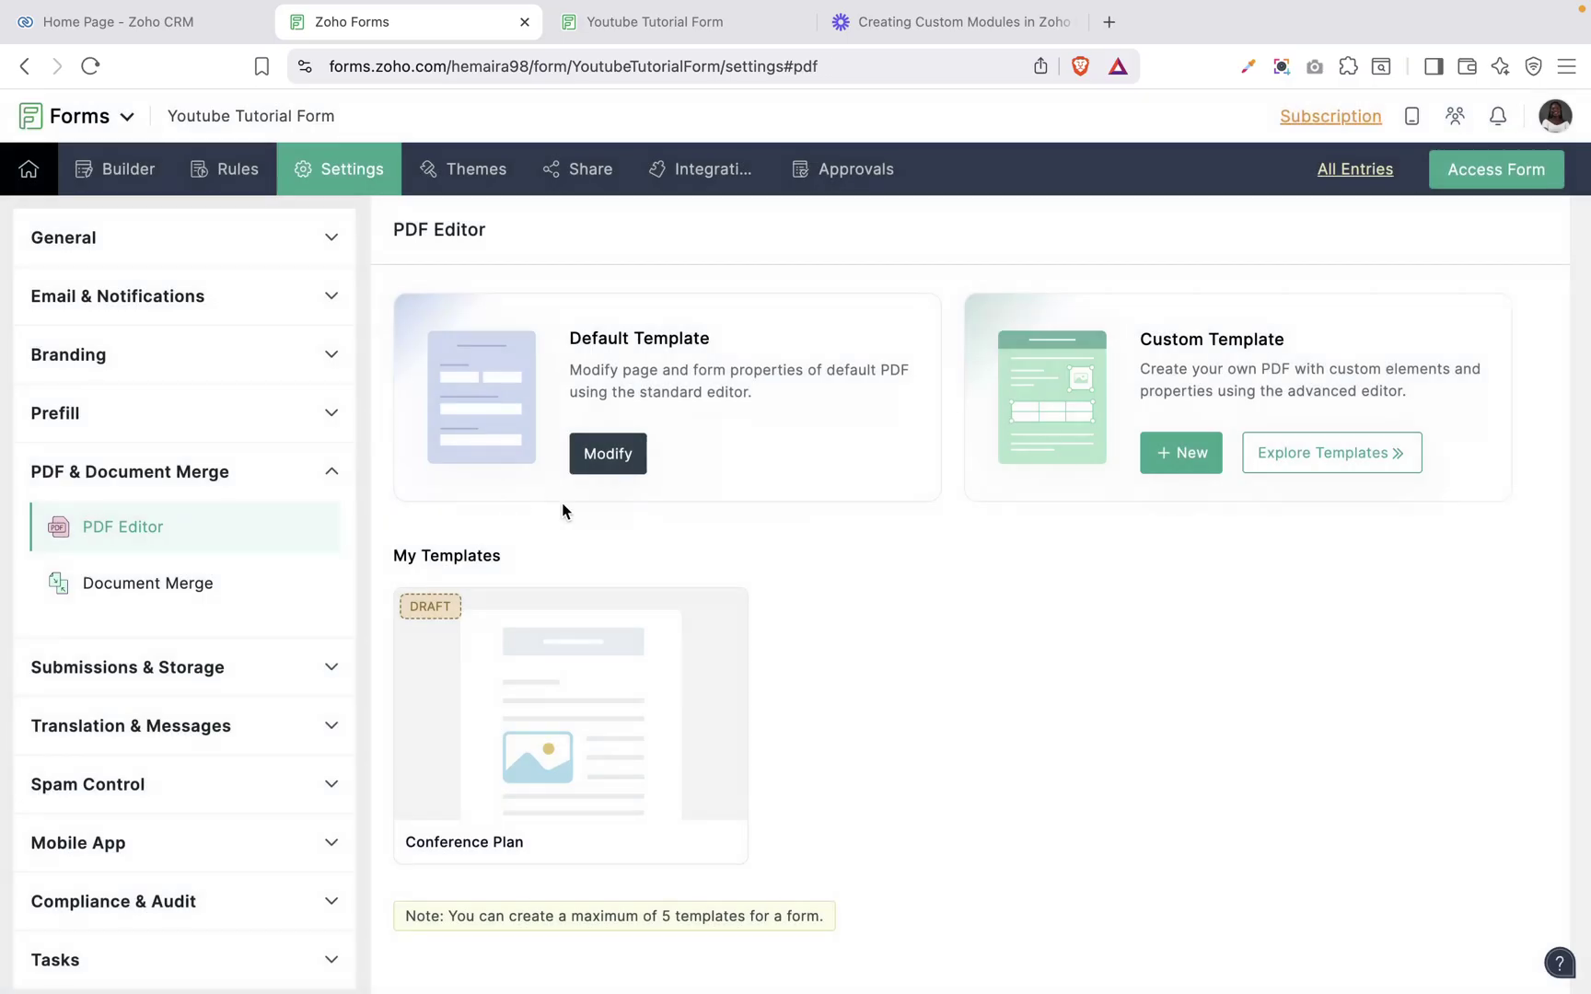
mouse_move(576, 646)
left_click(147, 583)
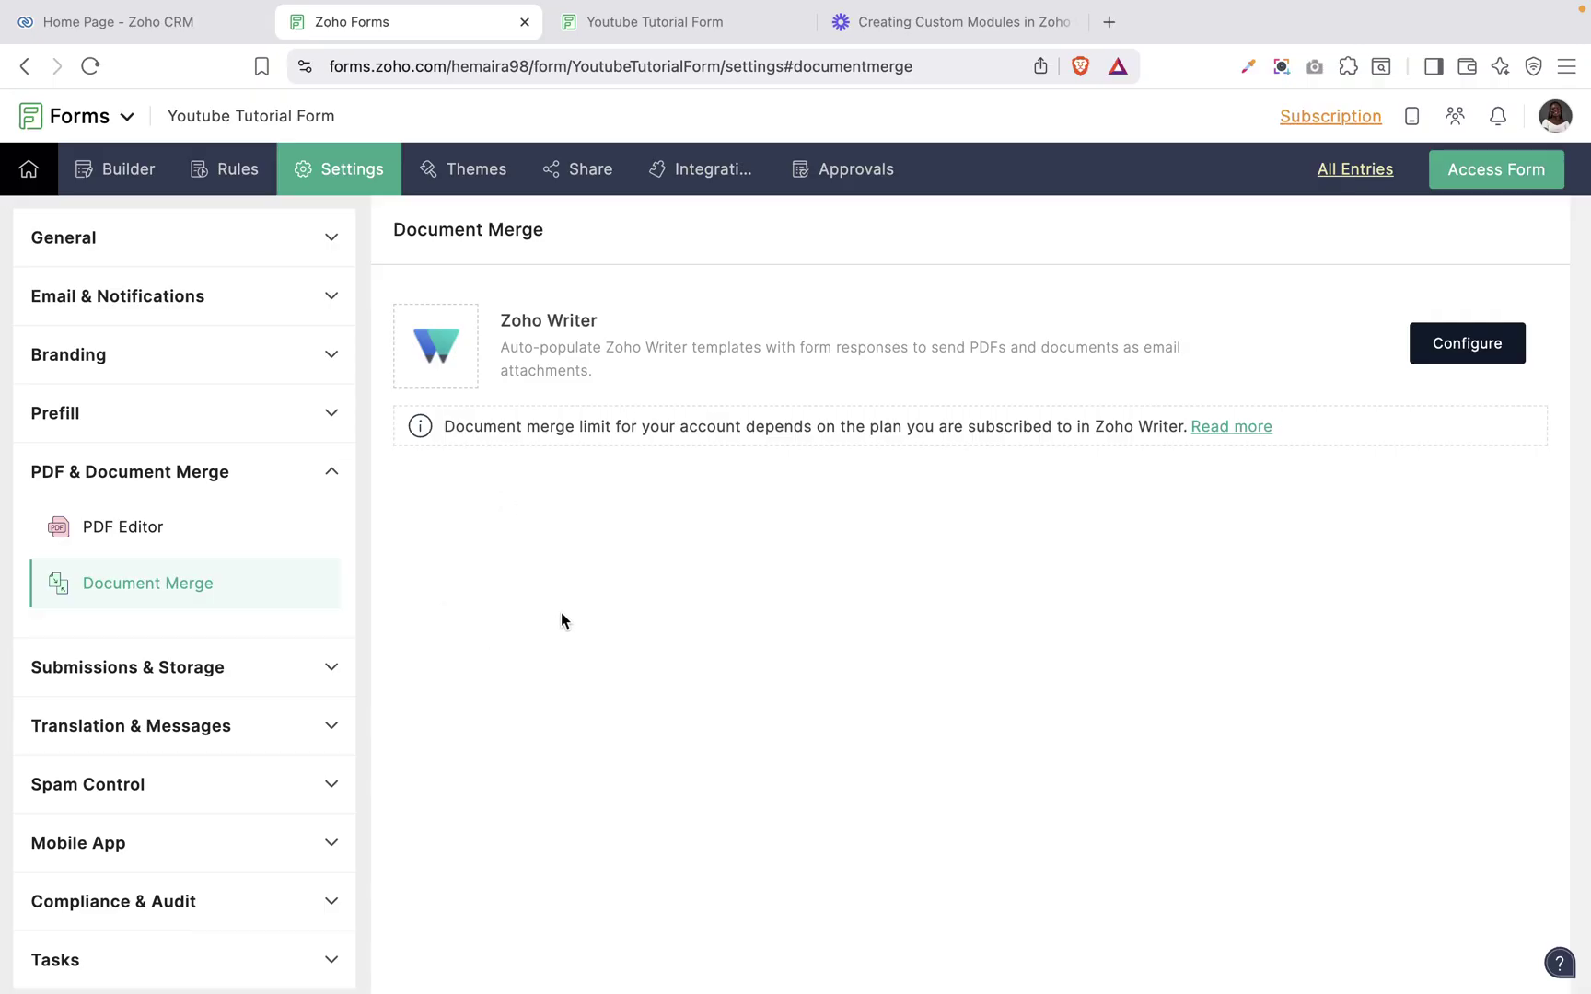
Step: Enable geolocation access with submissions allowed from any location, leave the fetched-location requirement off, and save the settings
left_click(125, 665)
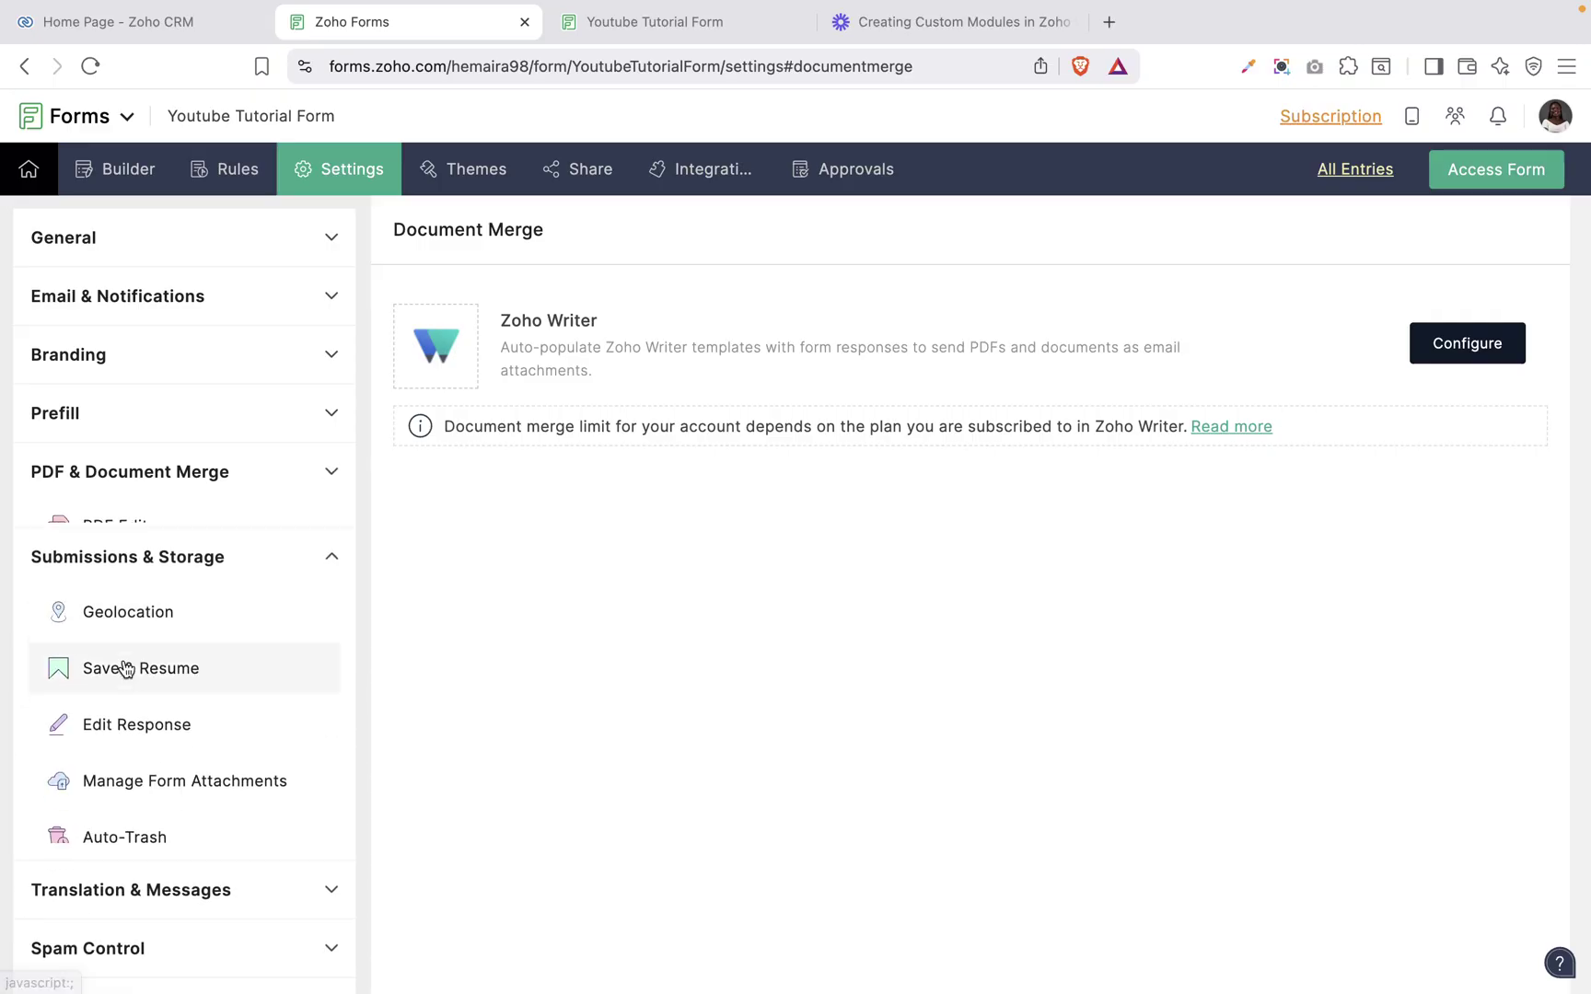
scroll(131, 594, "down", 3)
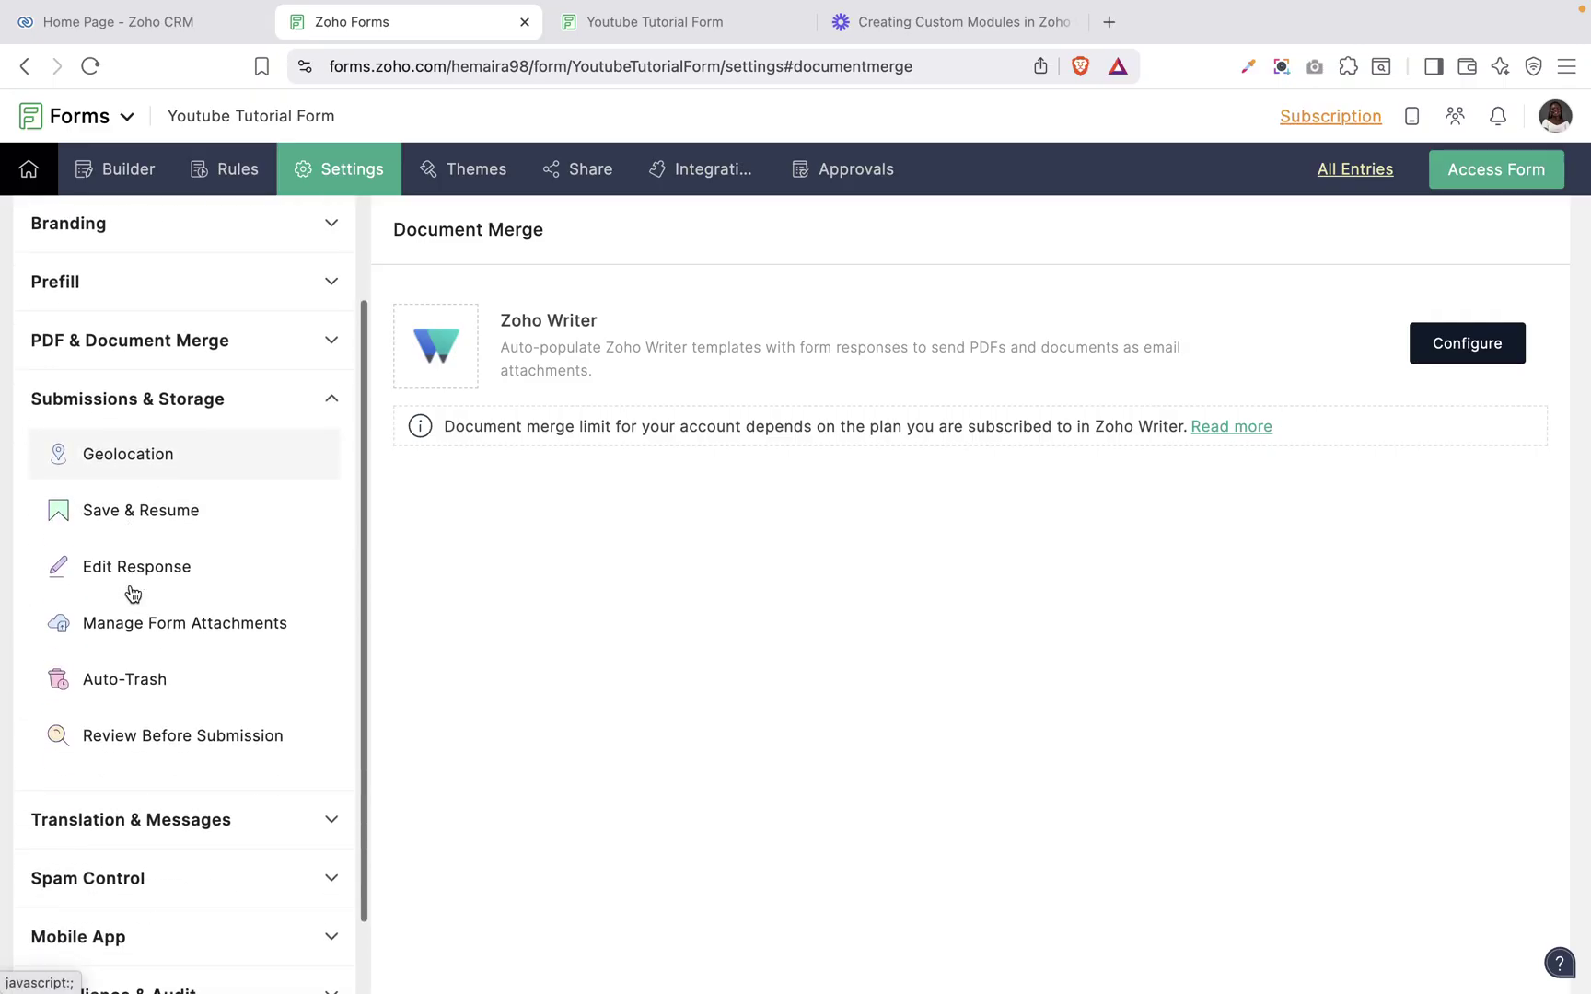
left_click(128, 458)
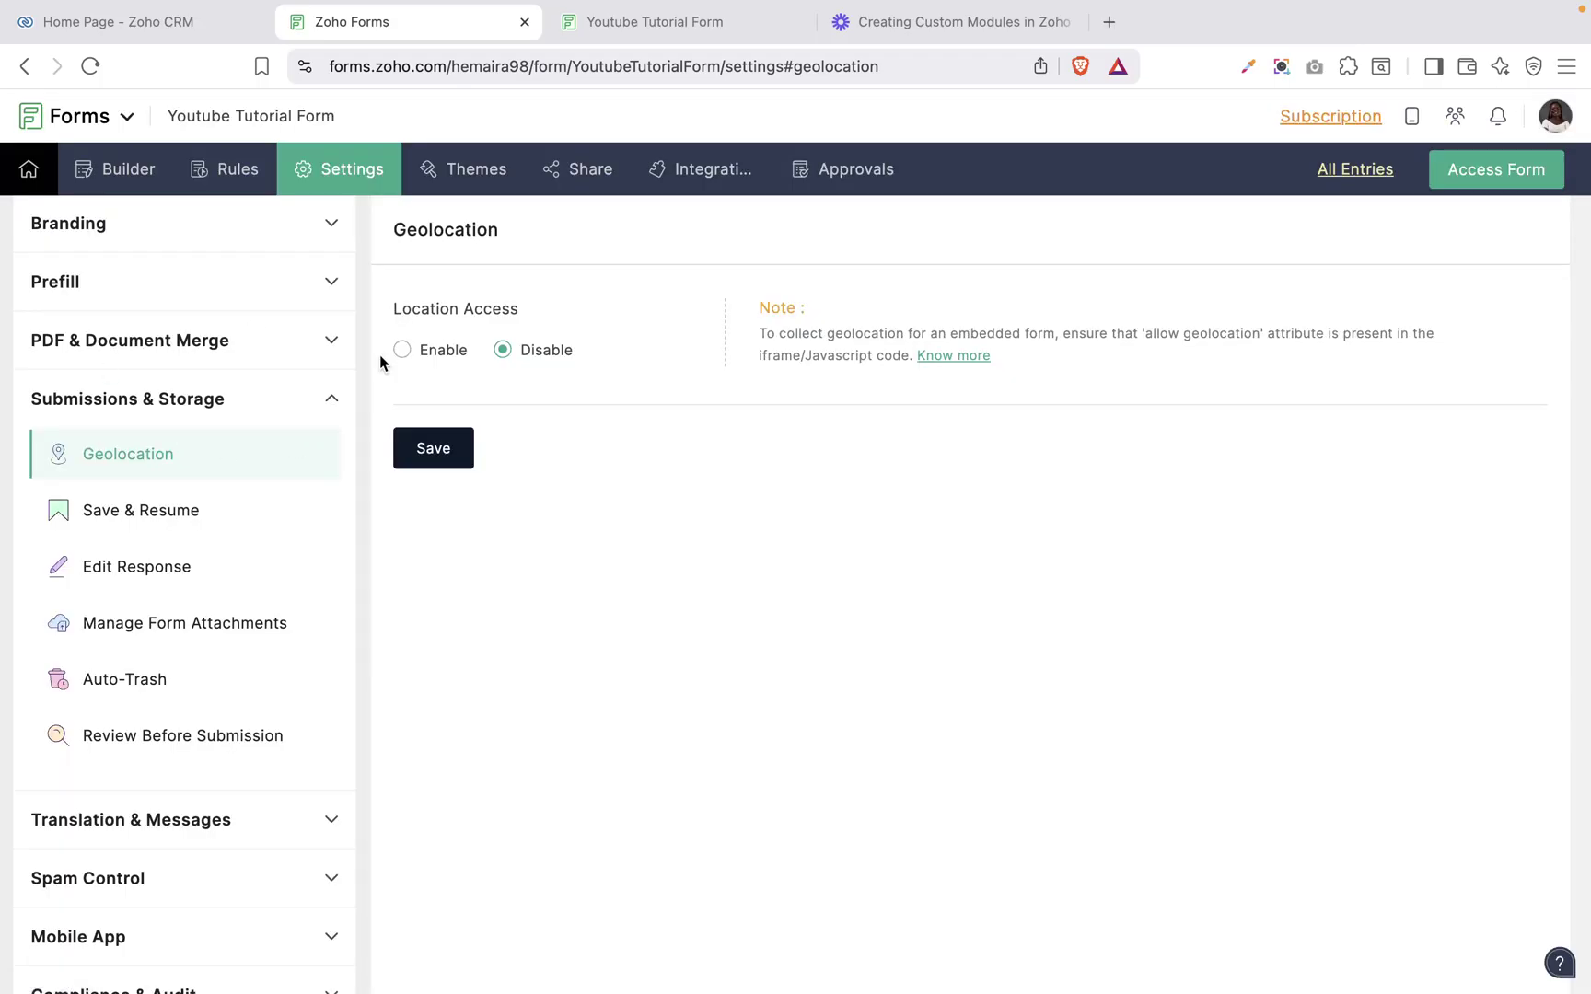
left_click(402, 353)
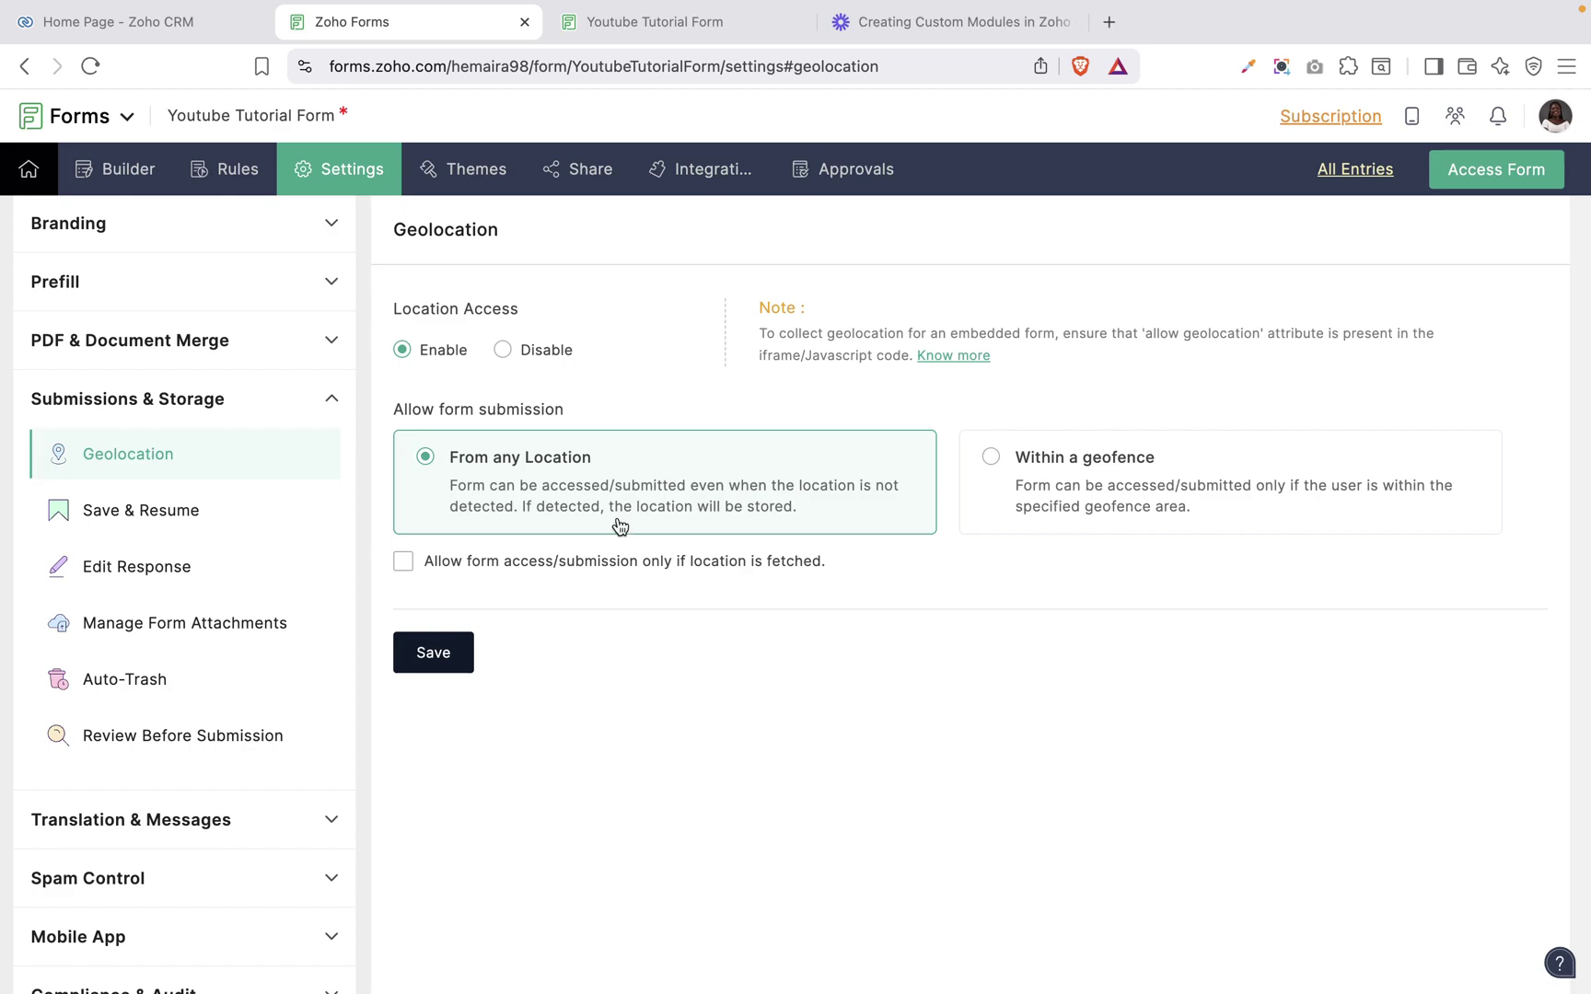
left_click(474, 561)
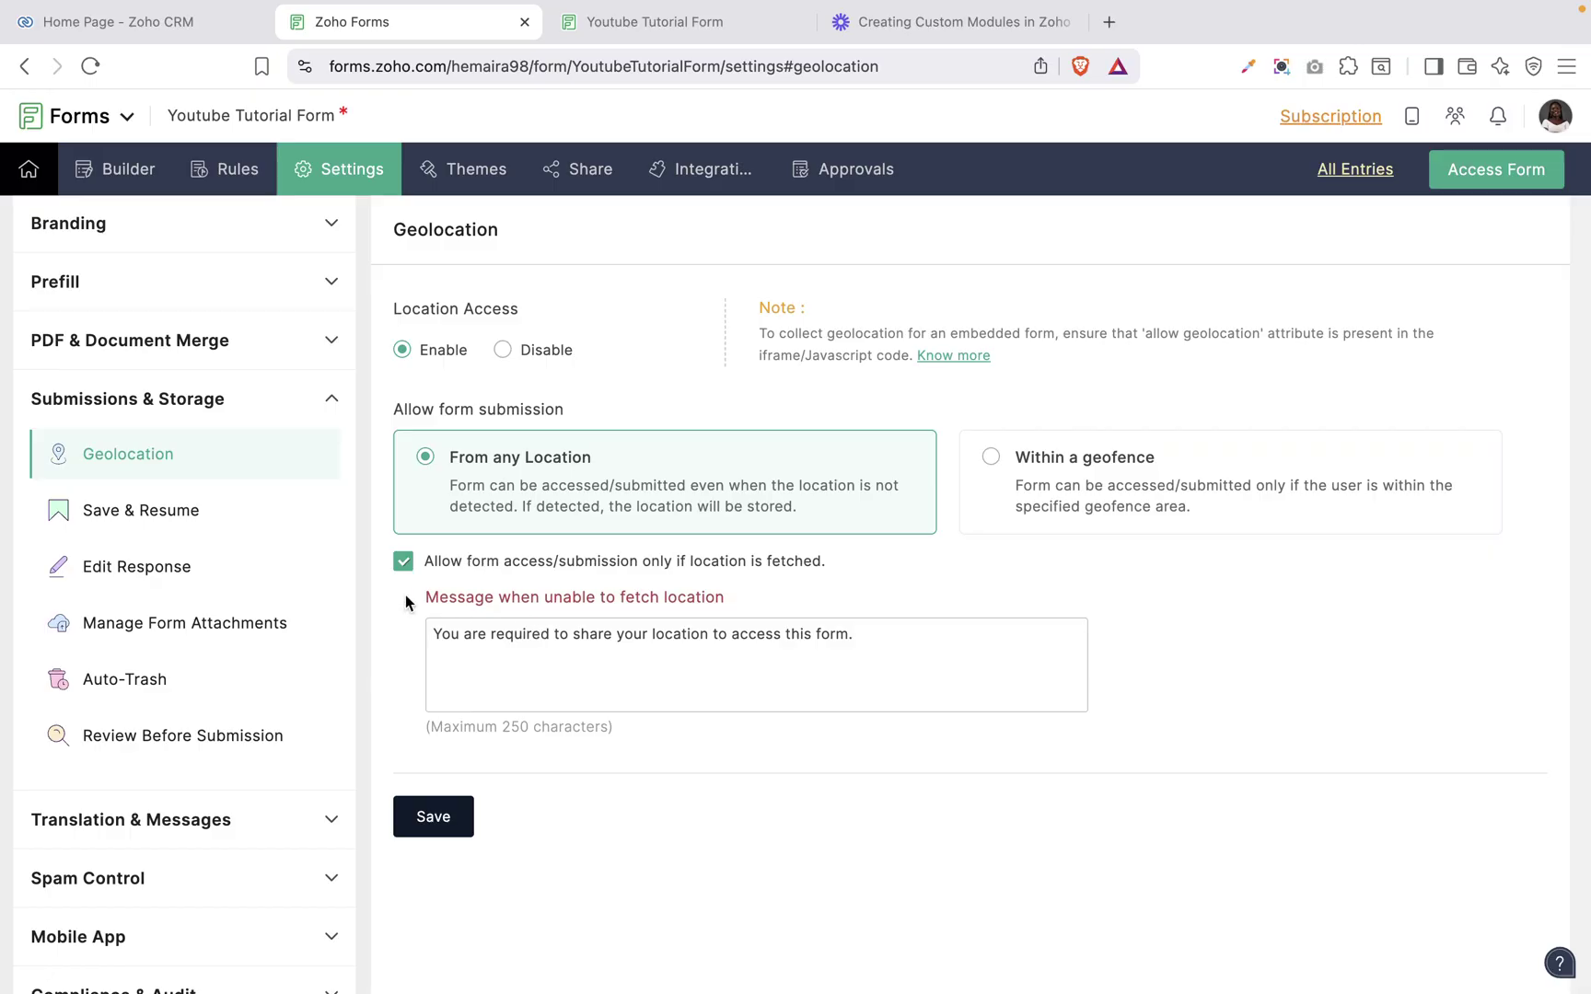
left_click(403, 562)
left_click(446, 654)
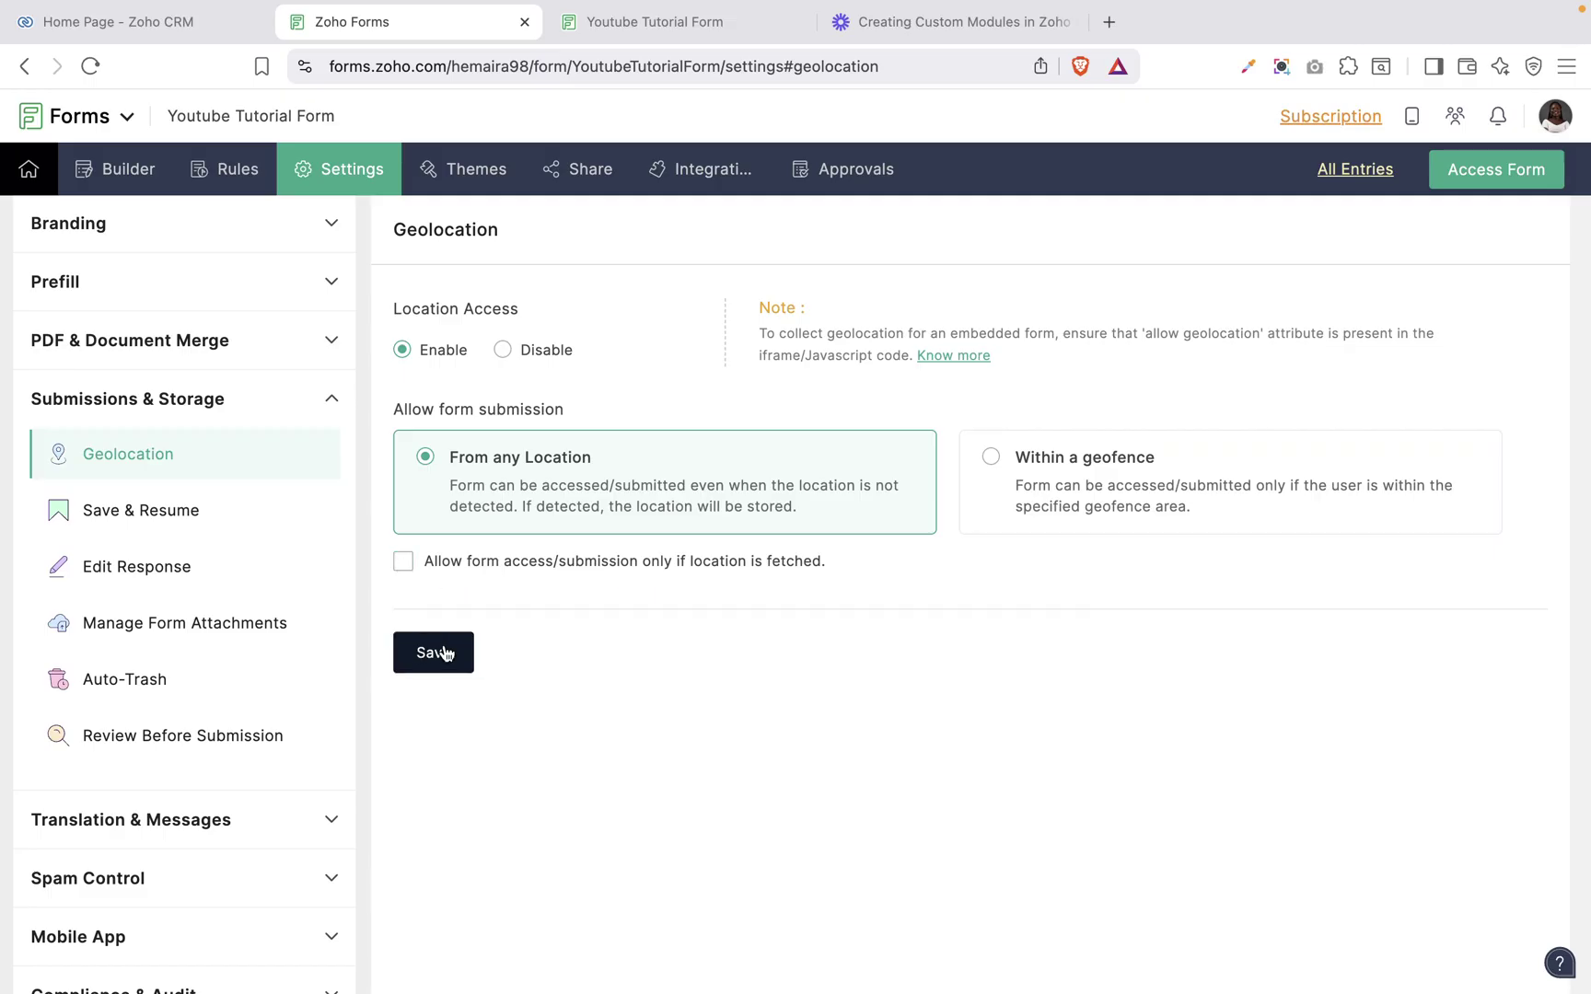
Step: Enable Save & Resume in the form's submission and storage settings
left_click(133, 507)
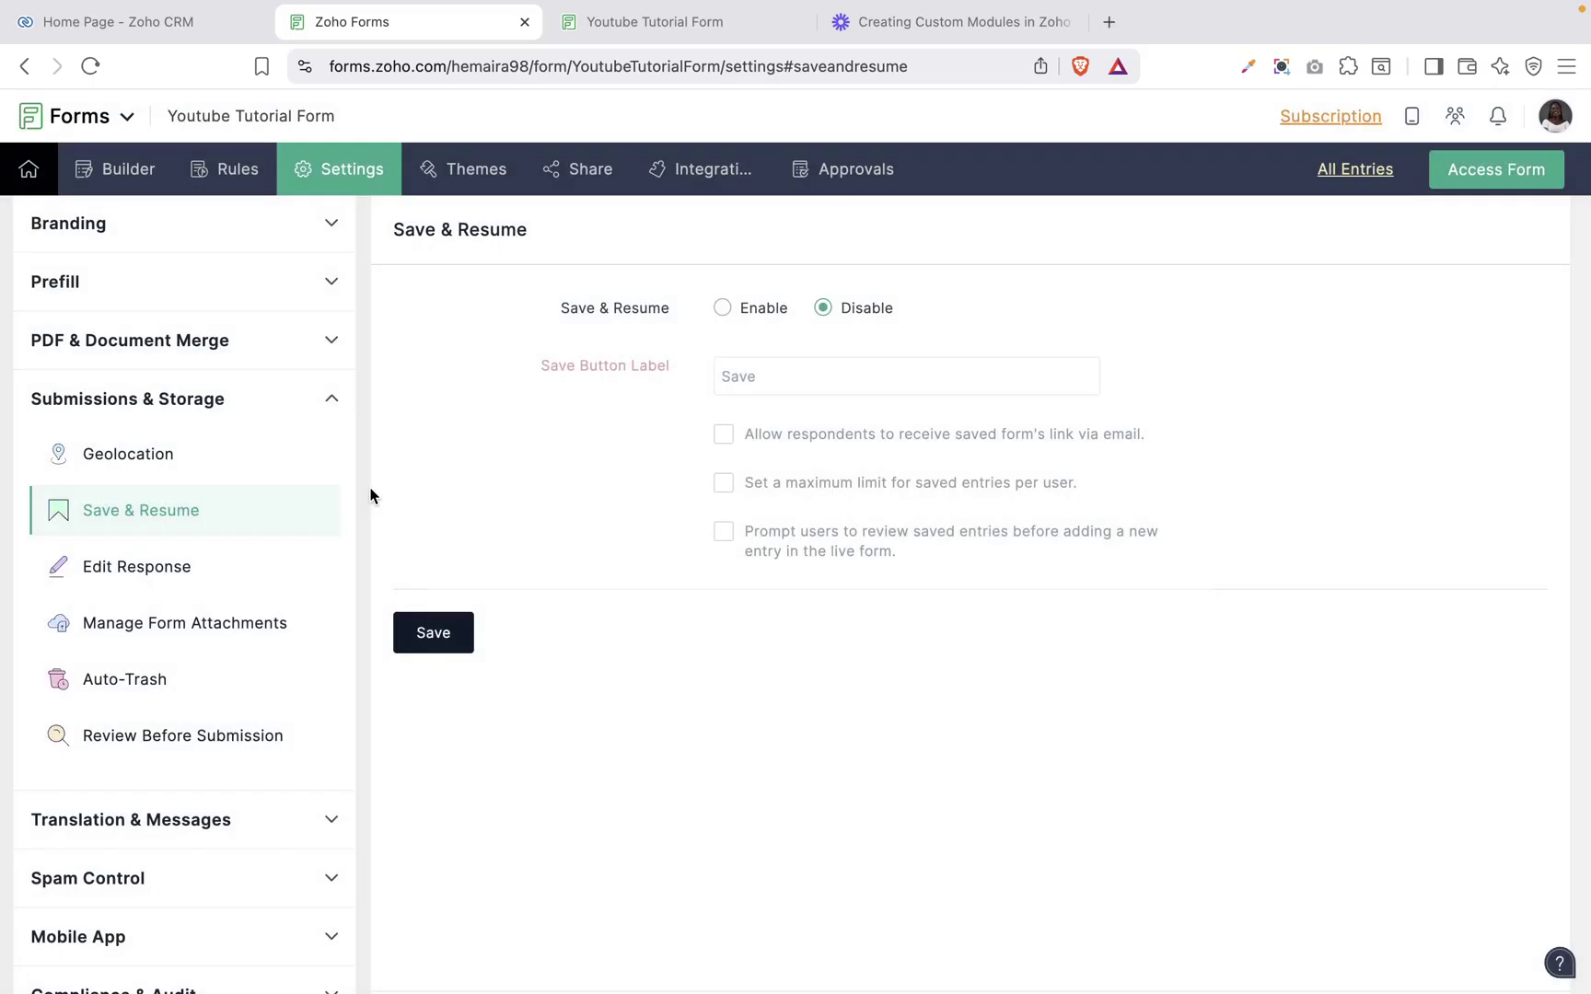
left_click(724, 309)
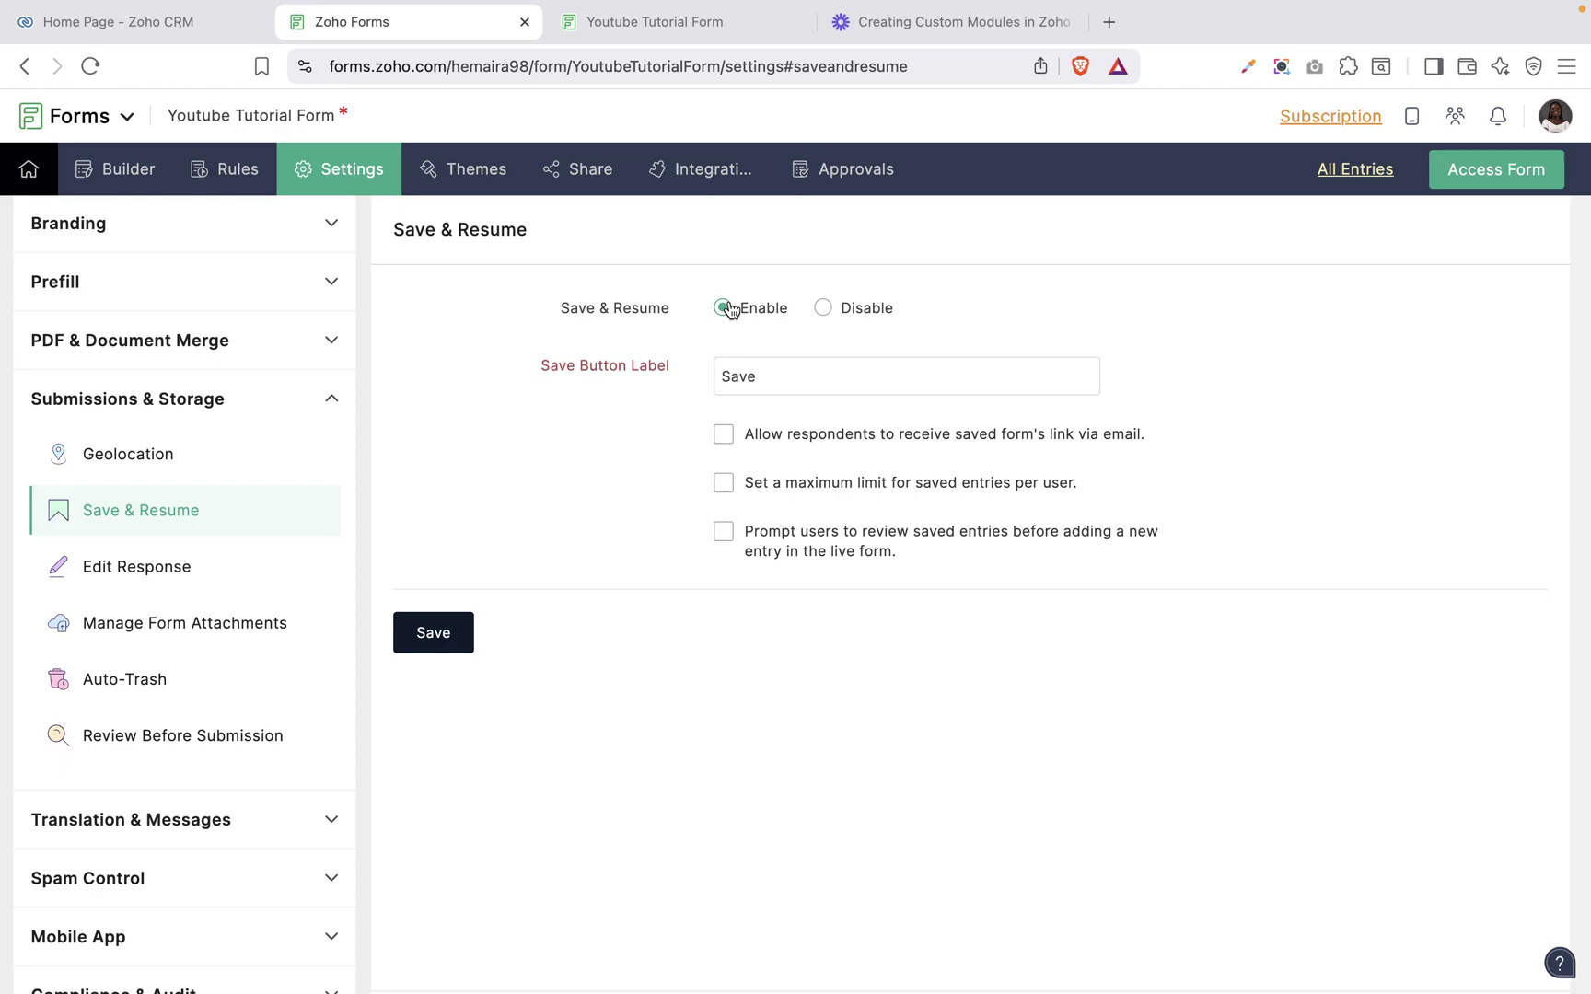
left_click(834, 315)
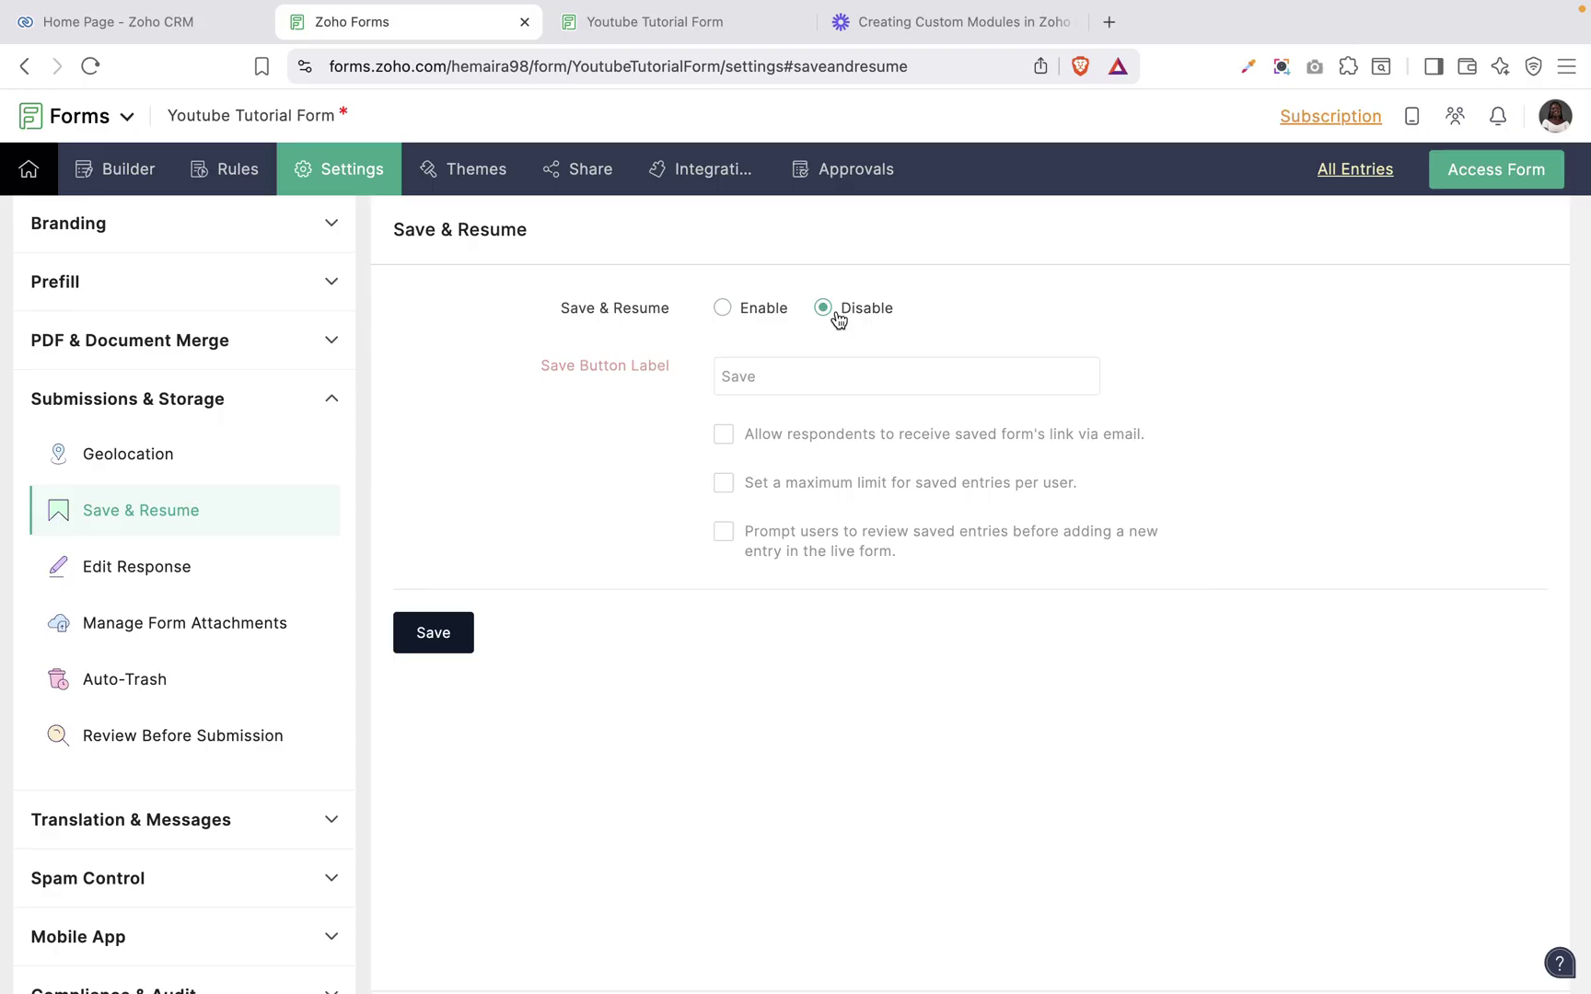
left_click(744, 317)
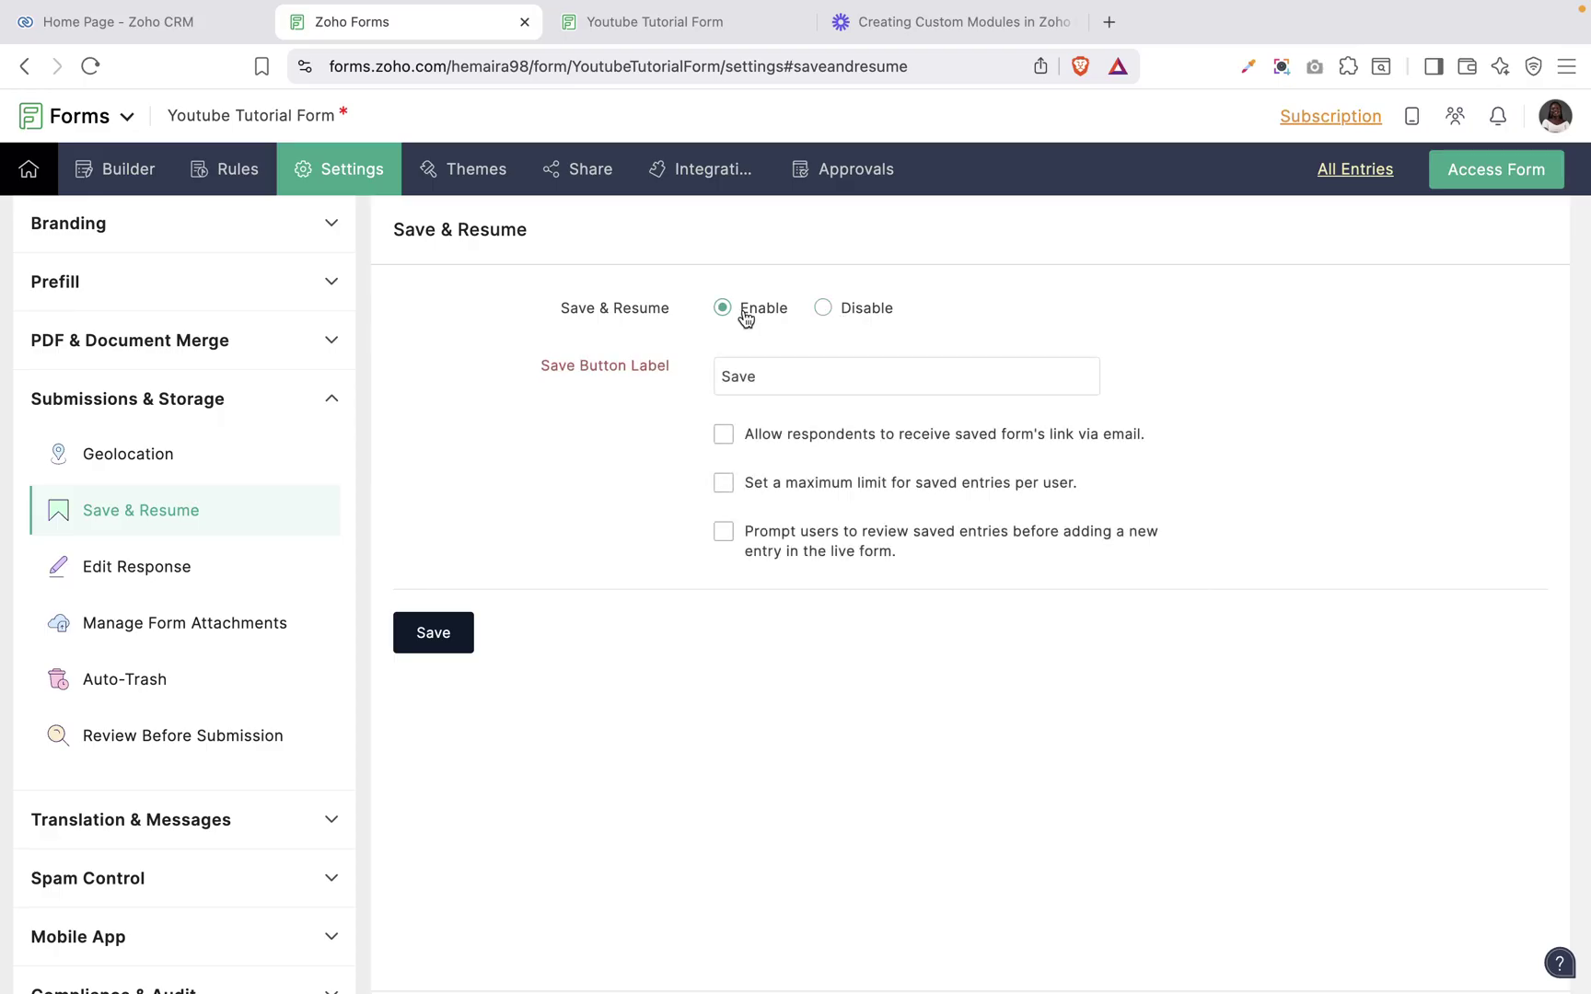
Step: Allow emailing the saved form's link, limit saved entries per user to 5, prompt users to review saved entries, and save the settings
left_click(779, 374)
key("super+a")
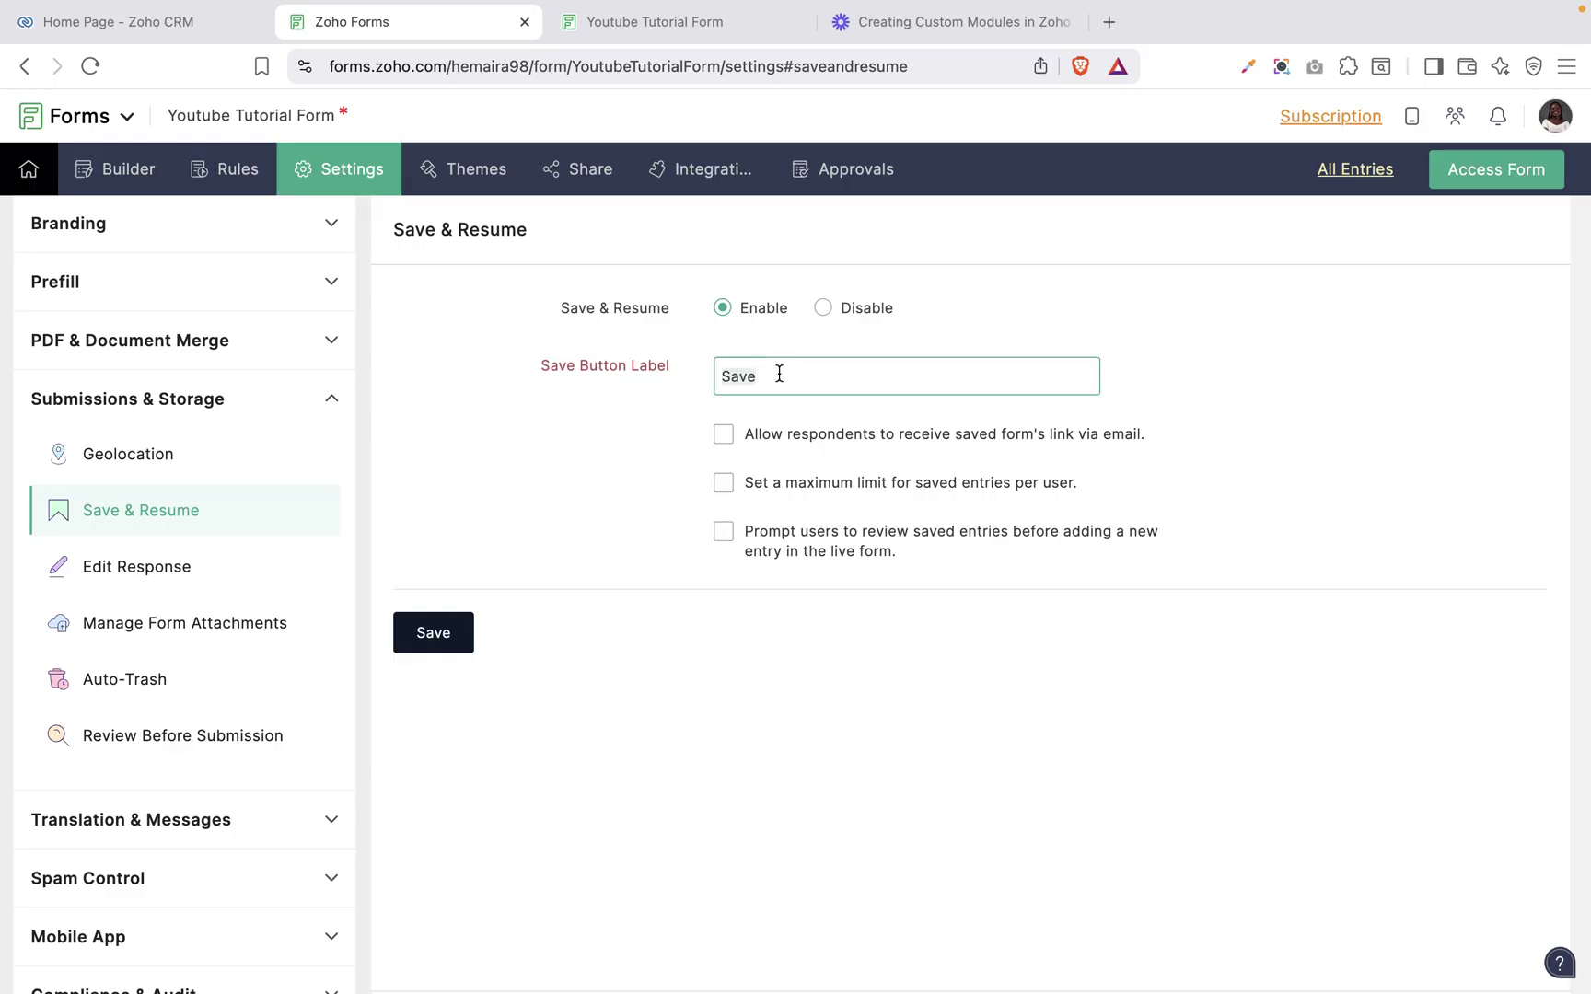
left_click(789, 378)
left_click(731, 440)
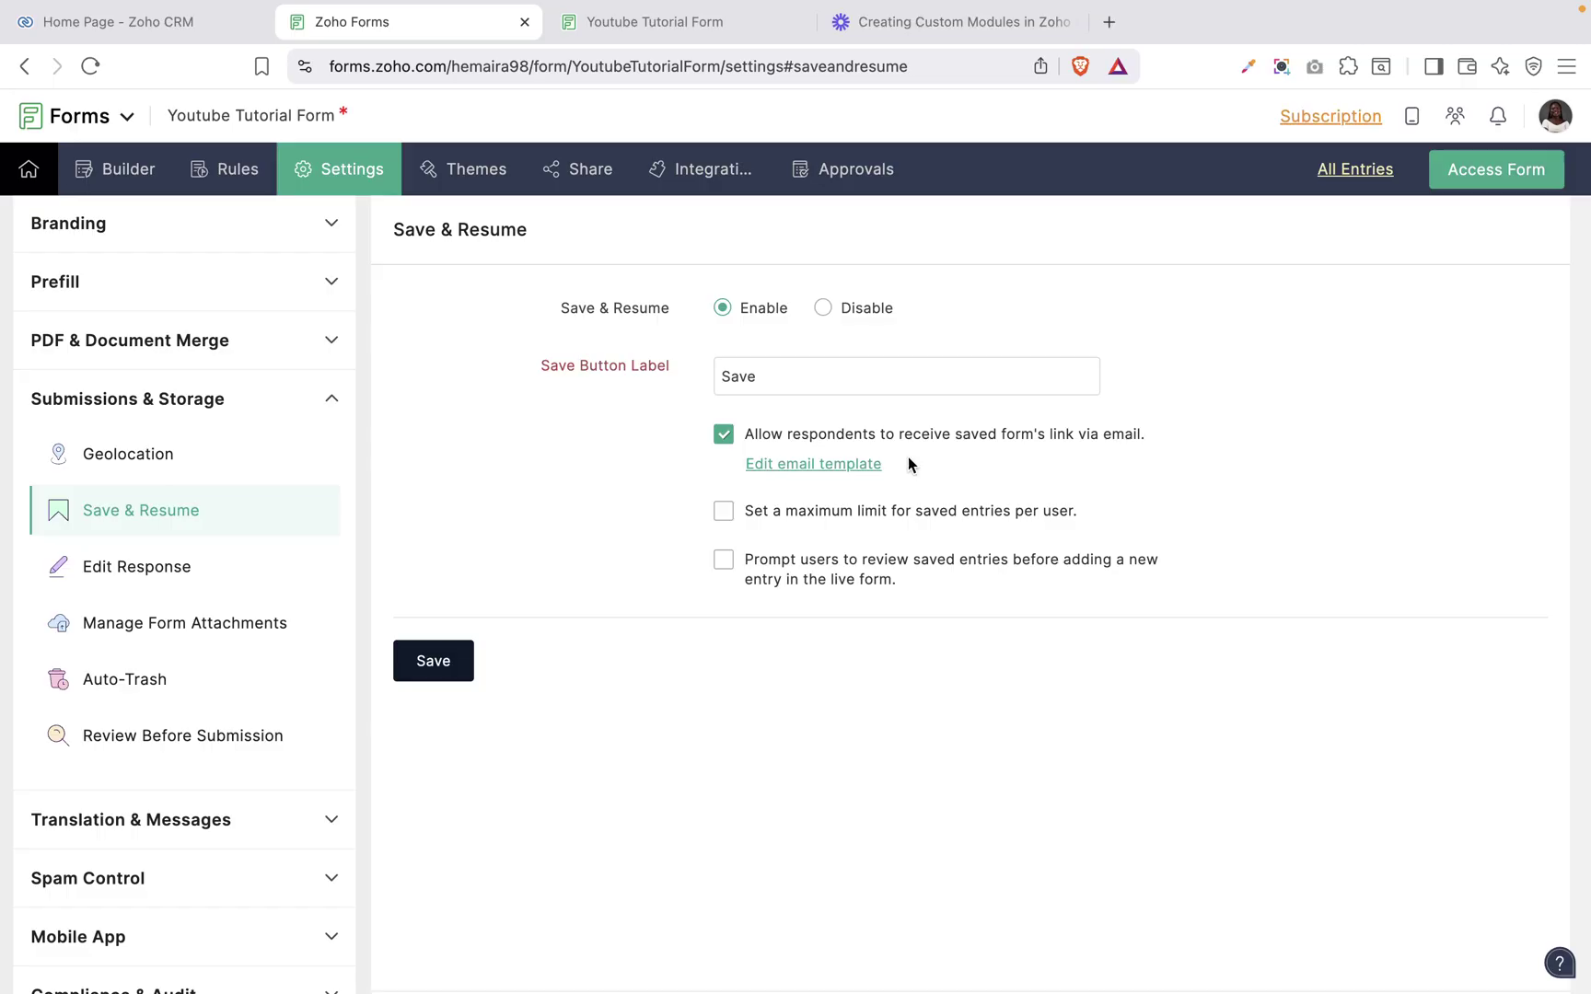
left_click(848, 520)
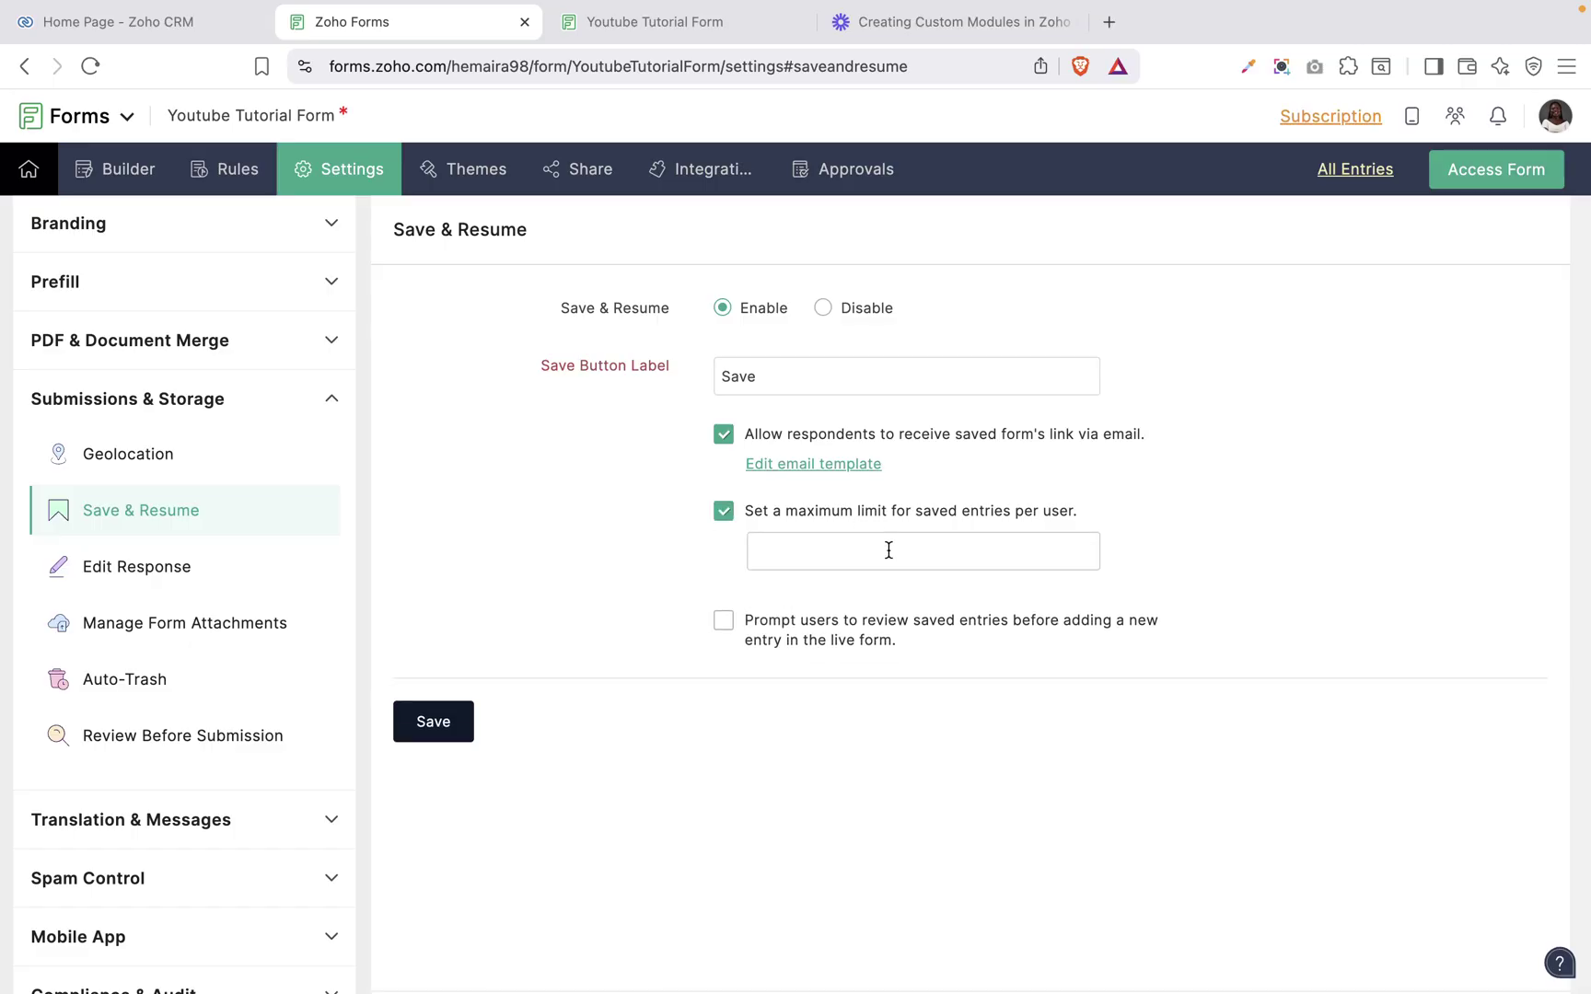
left_click(888, 550)
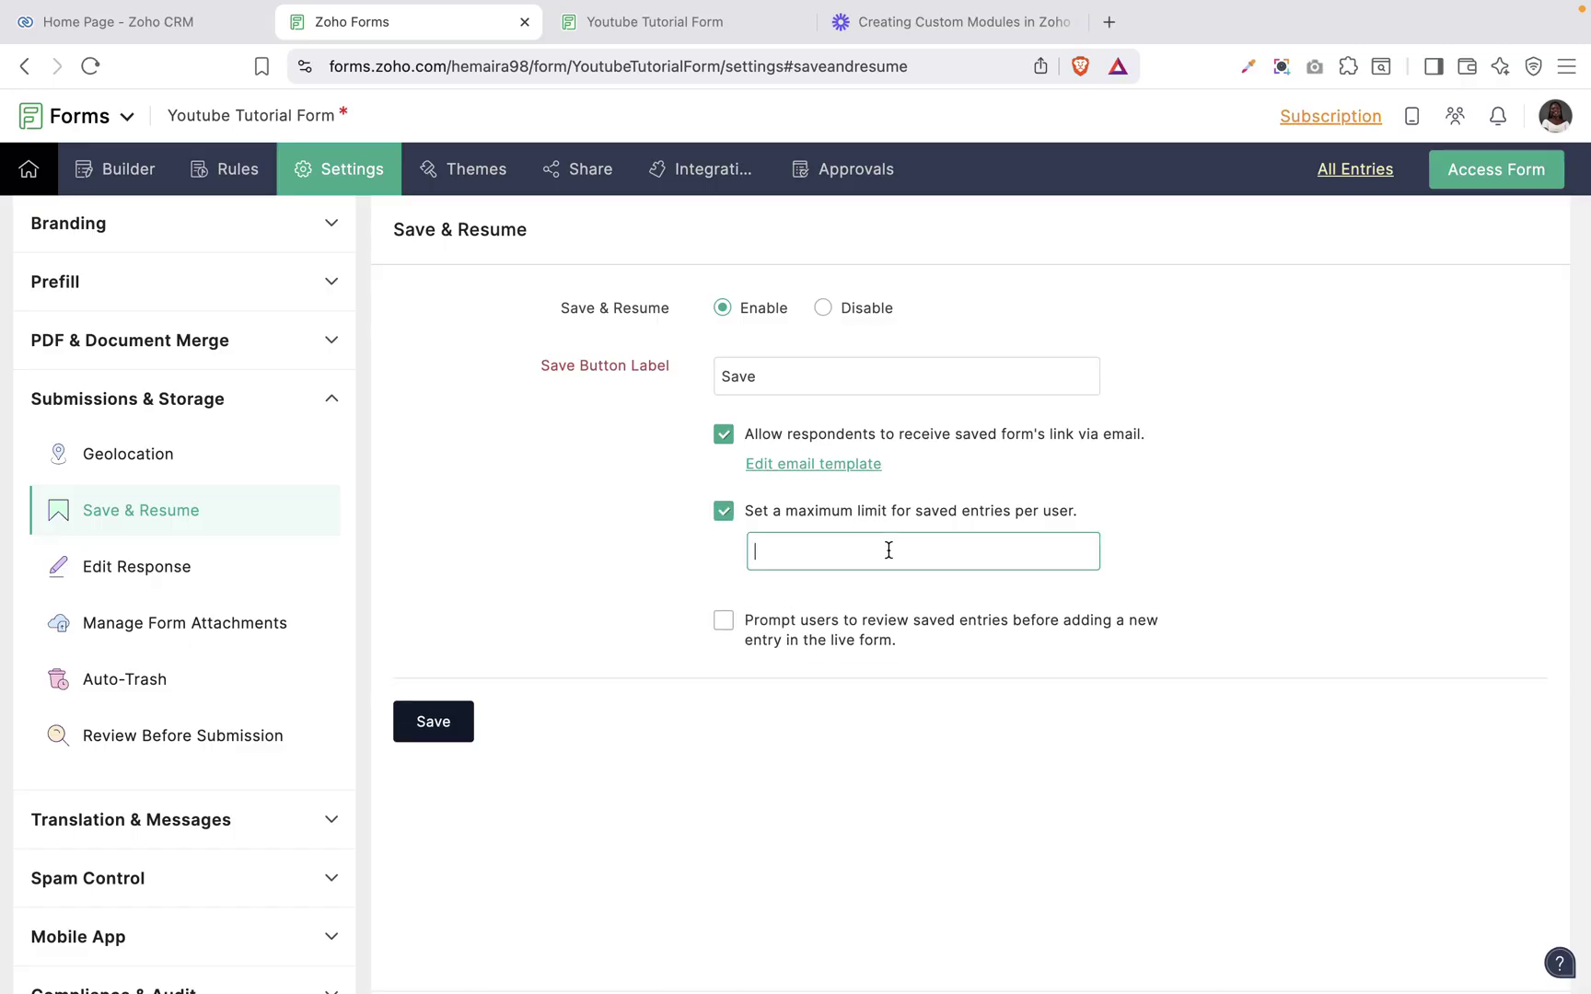
type("5")
left_click(836, 635)
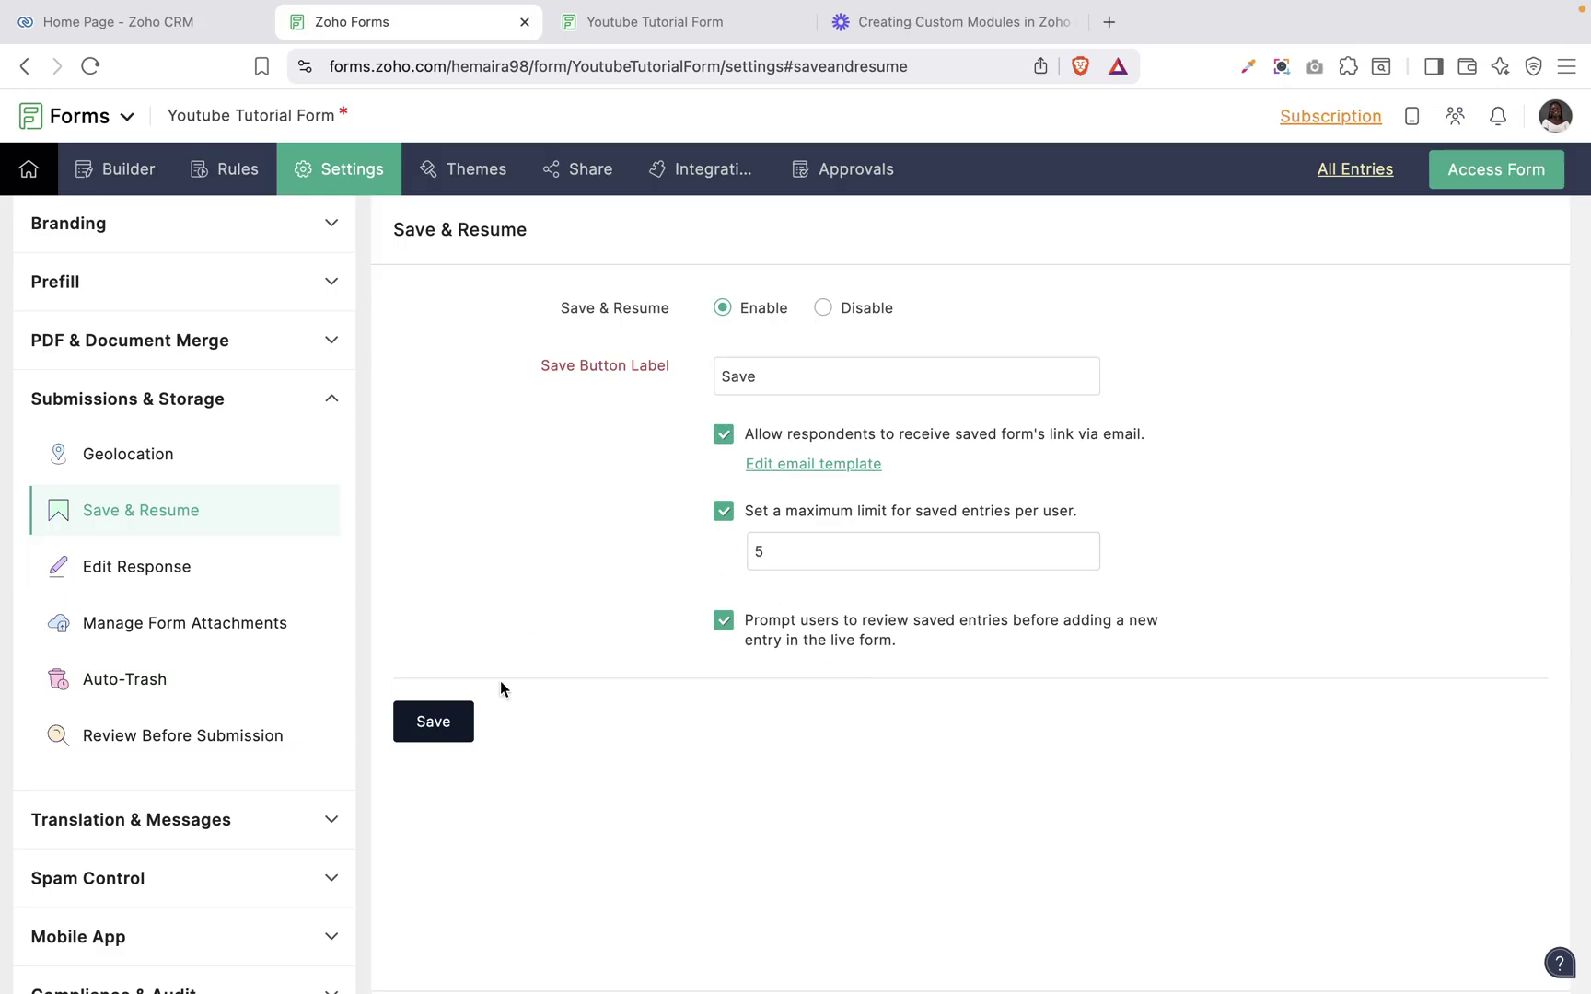
left_click(397, 722)
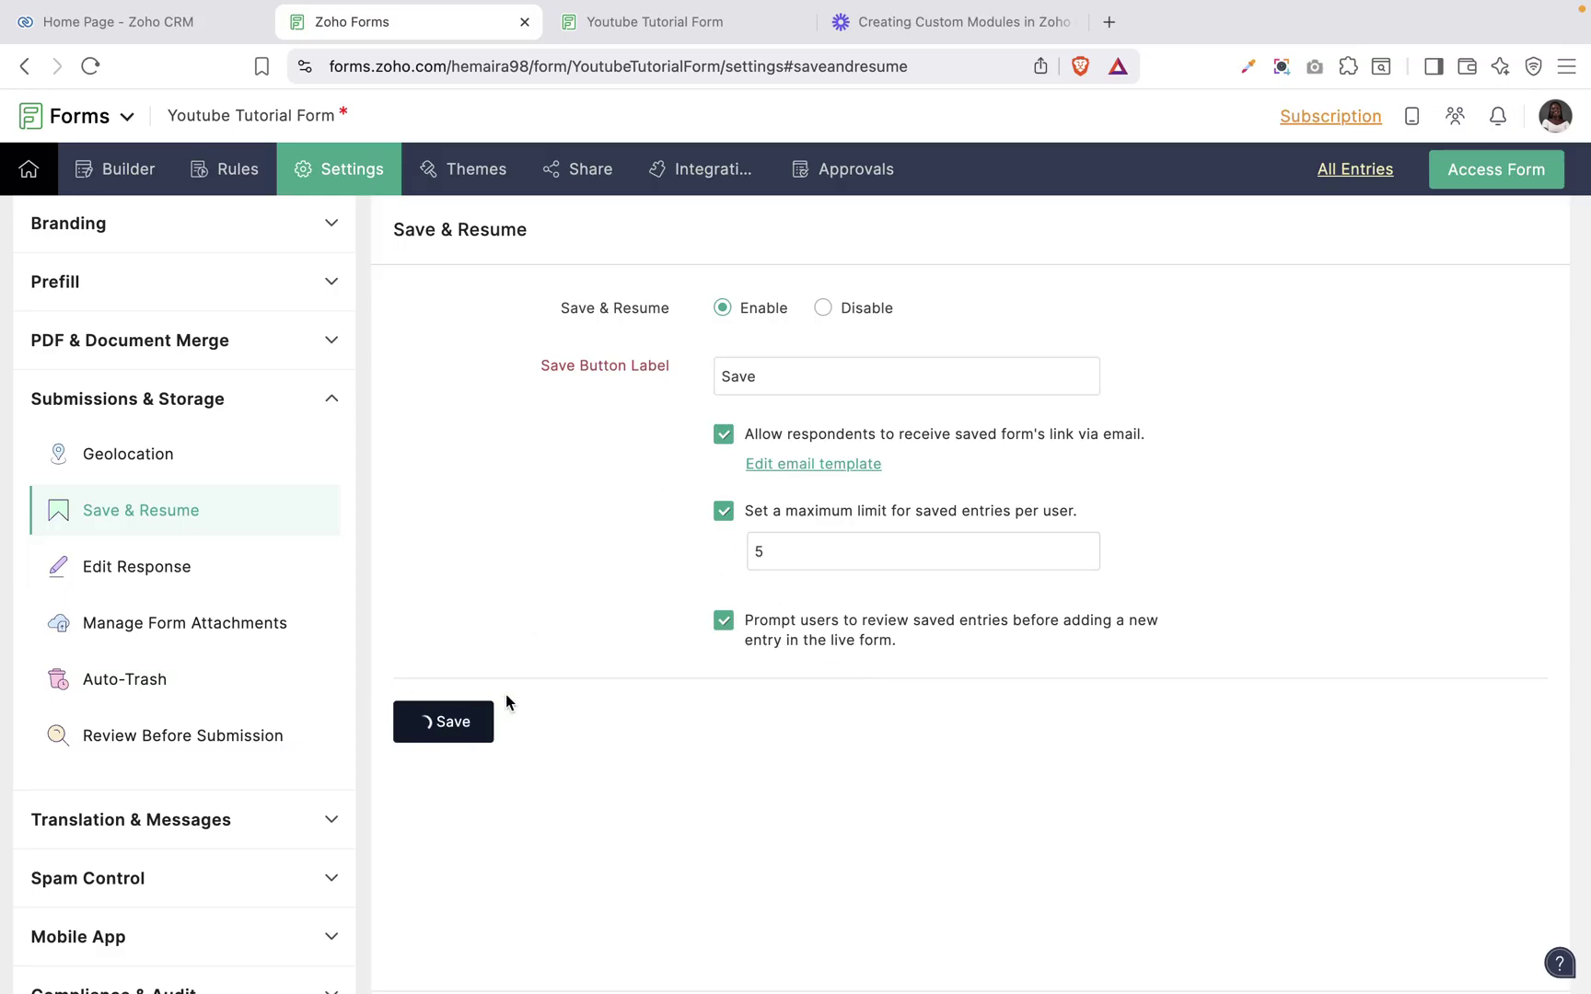
Step: Allow respondents to edit their response, including an edit link and a Default-template PDF download link in the Thank You Page
left_click(129, 565)
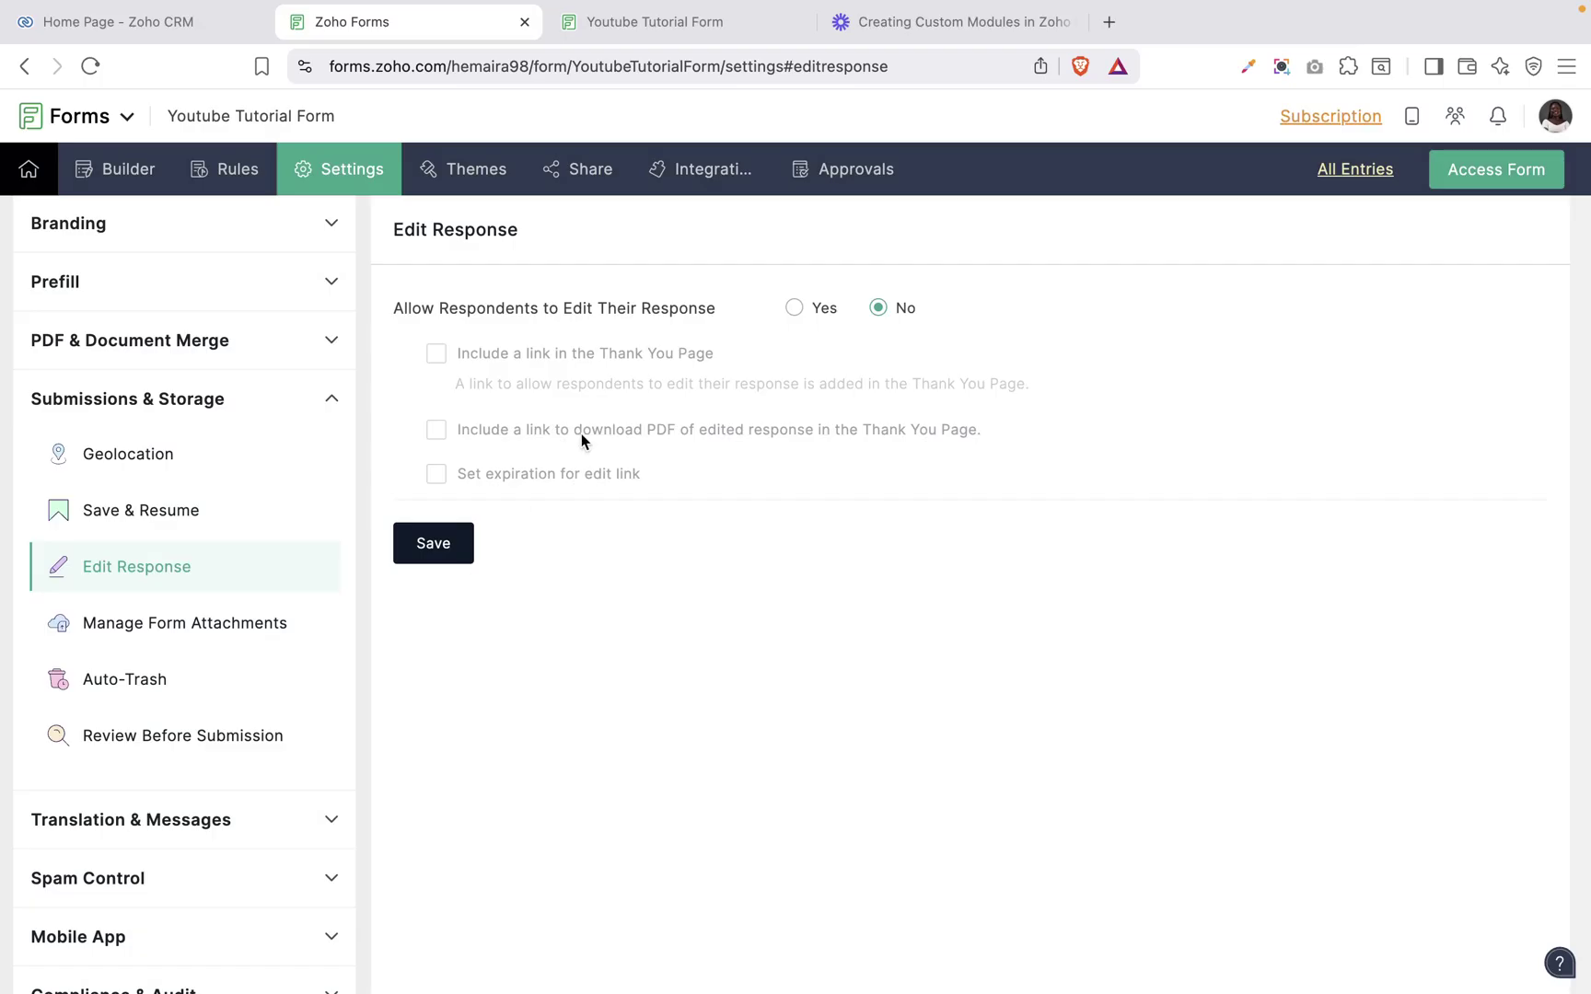
left_click(794, 312)
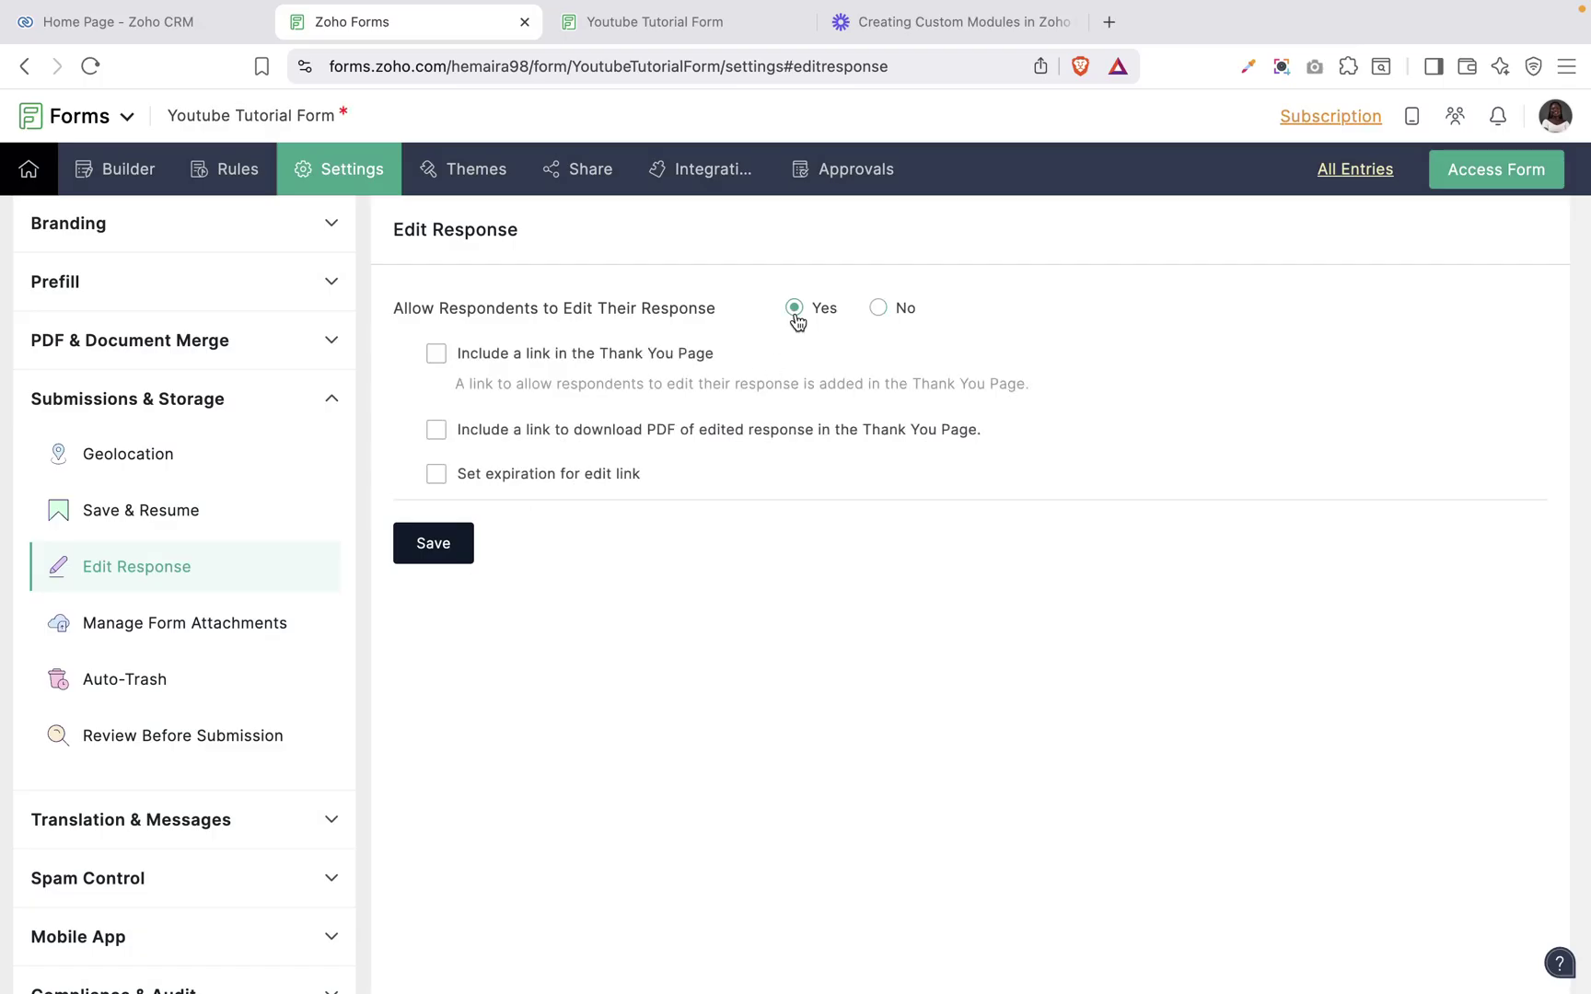
left_click(442, 358)
left_click(447, 430)
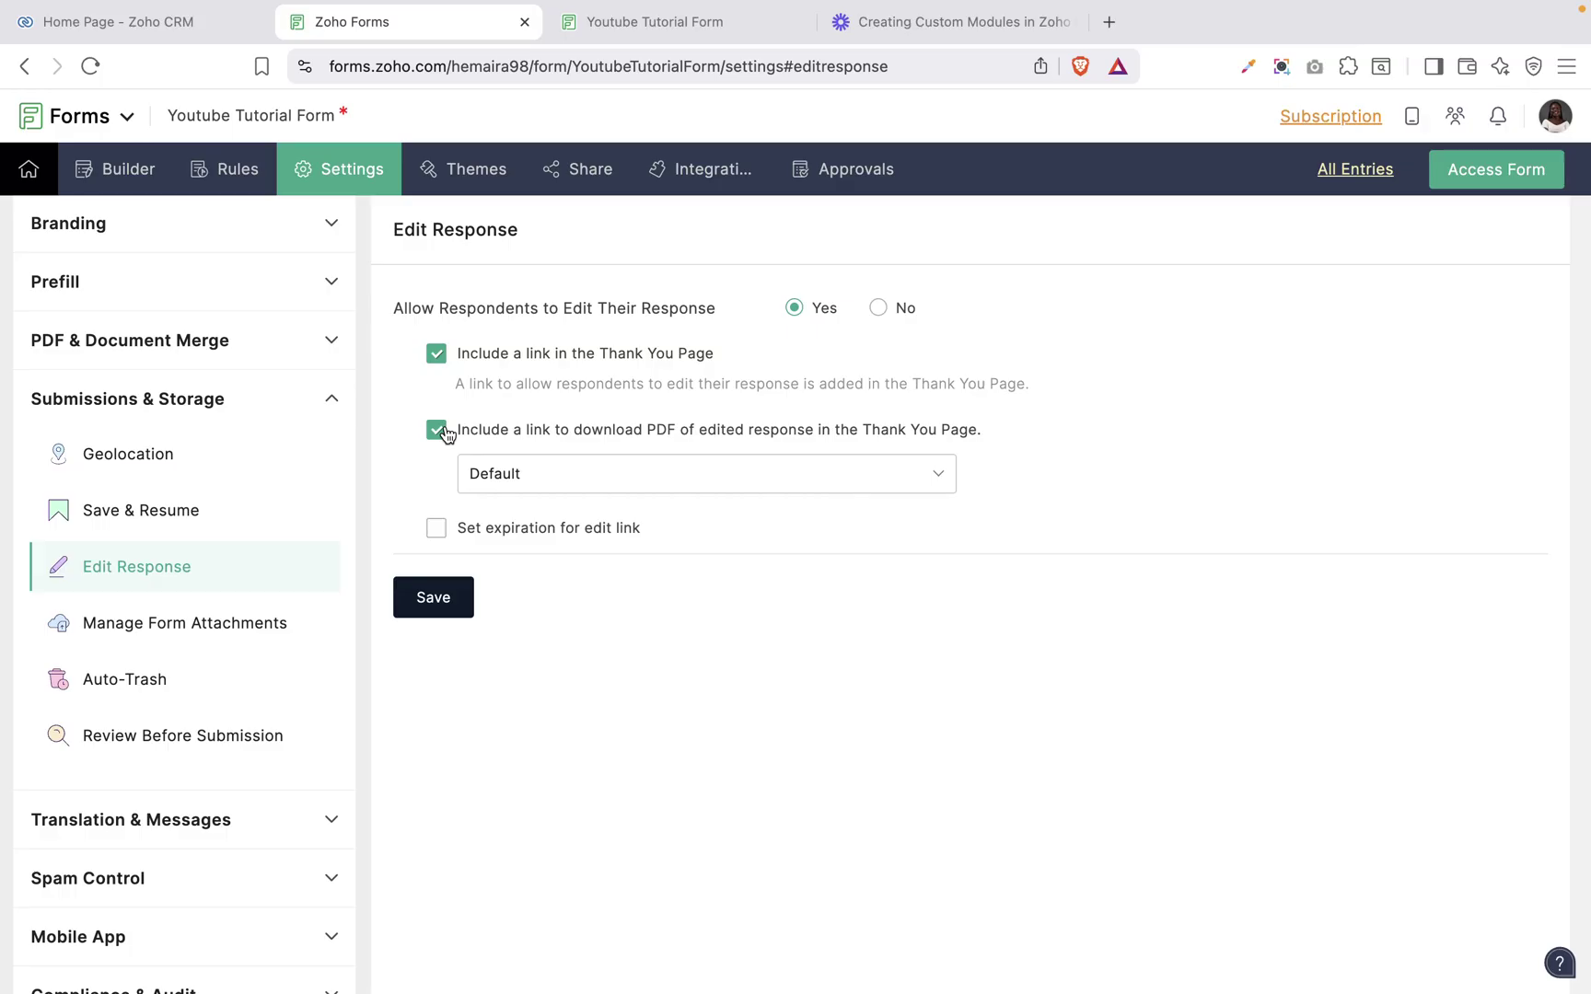
left_click(547, 485)
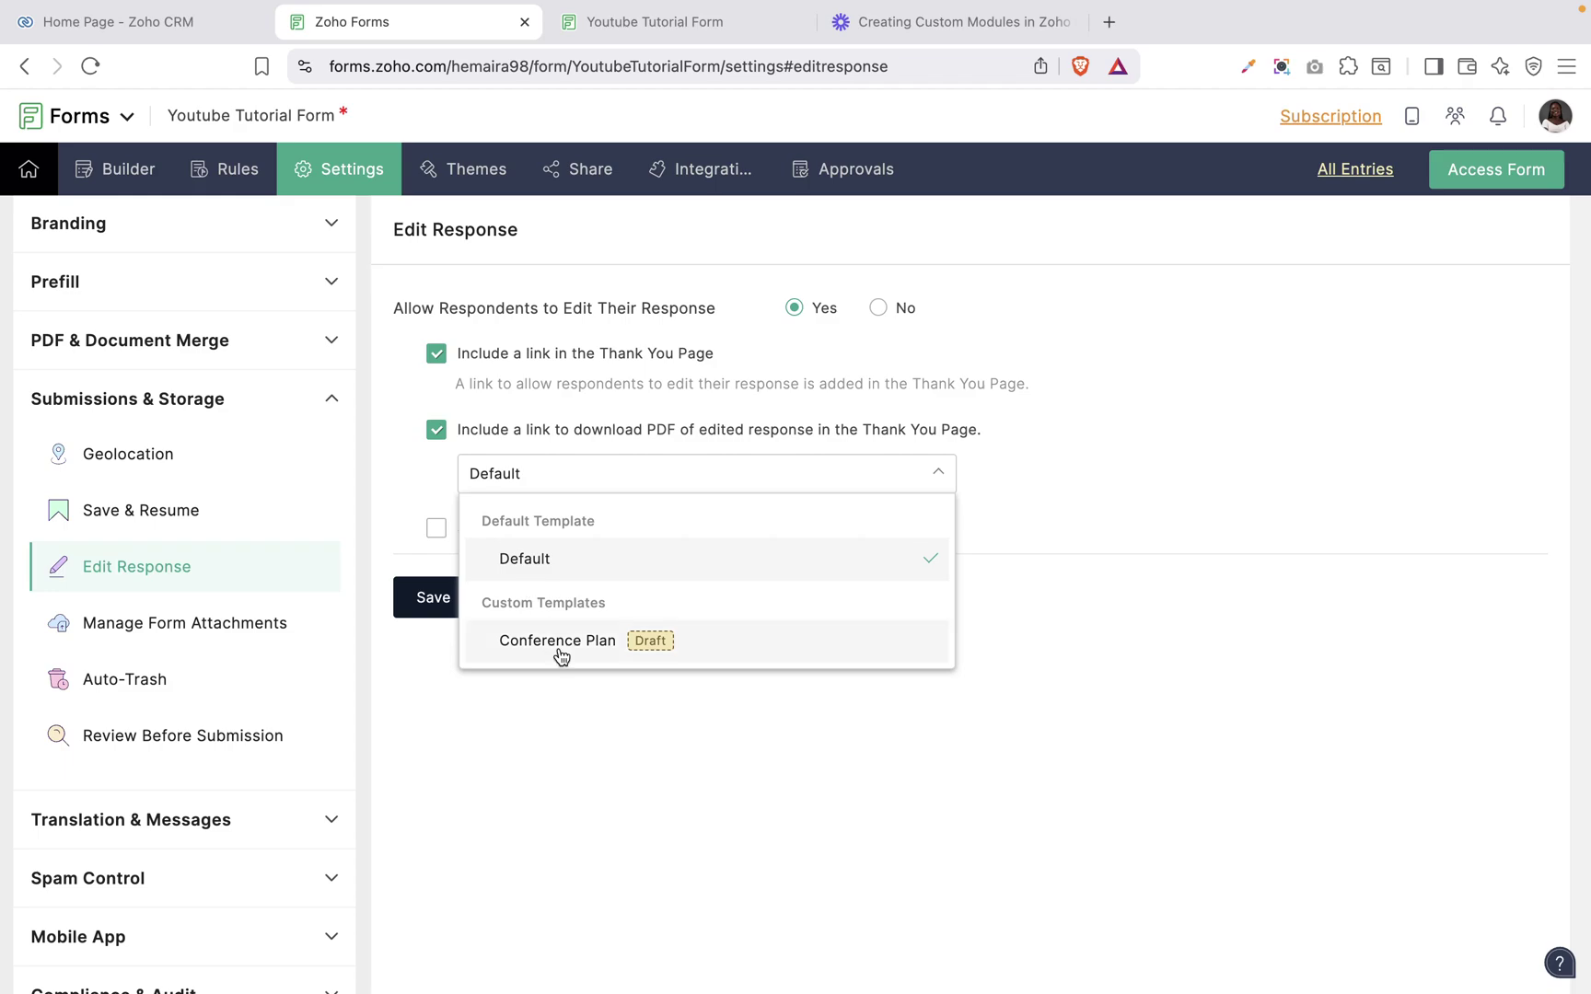
left_click(402, 473)
Step: Try an edit link expiration based on a fixed date and time, with 30-Oct-2025 as the end date
left_click(435, 528)
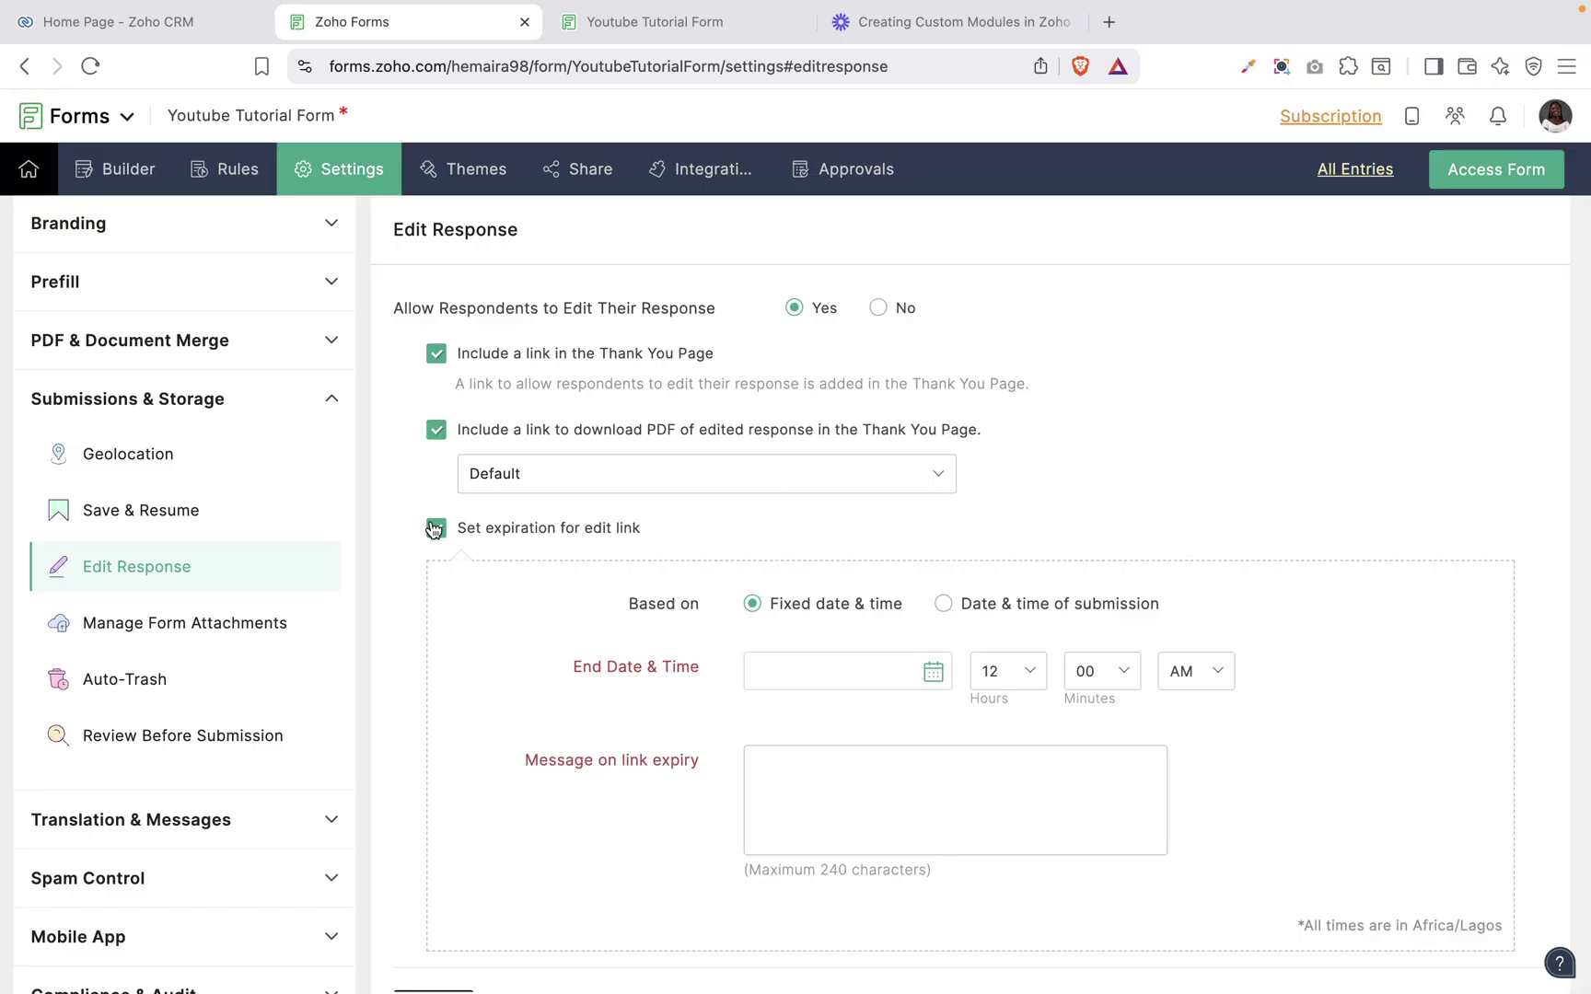
scroll(728, 551, "down", 2)
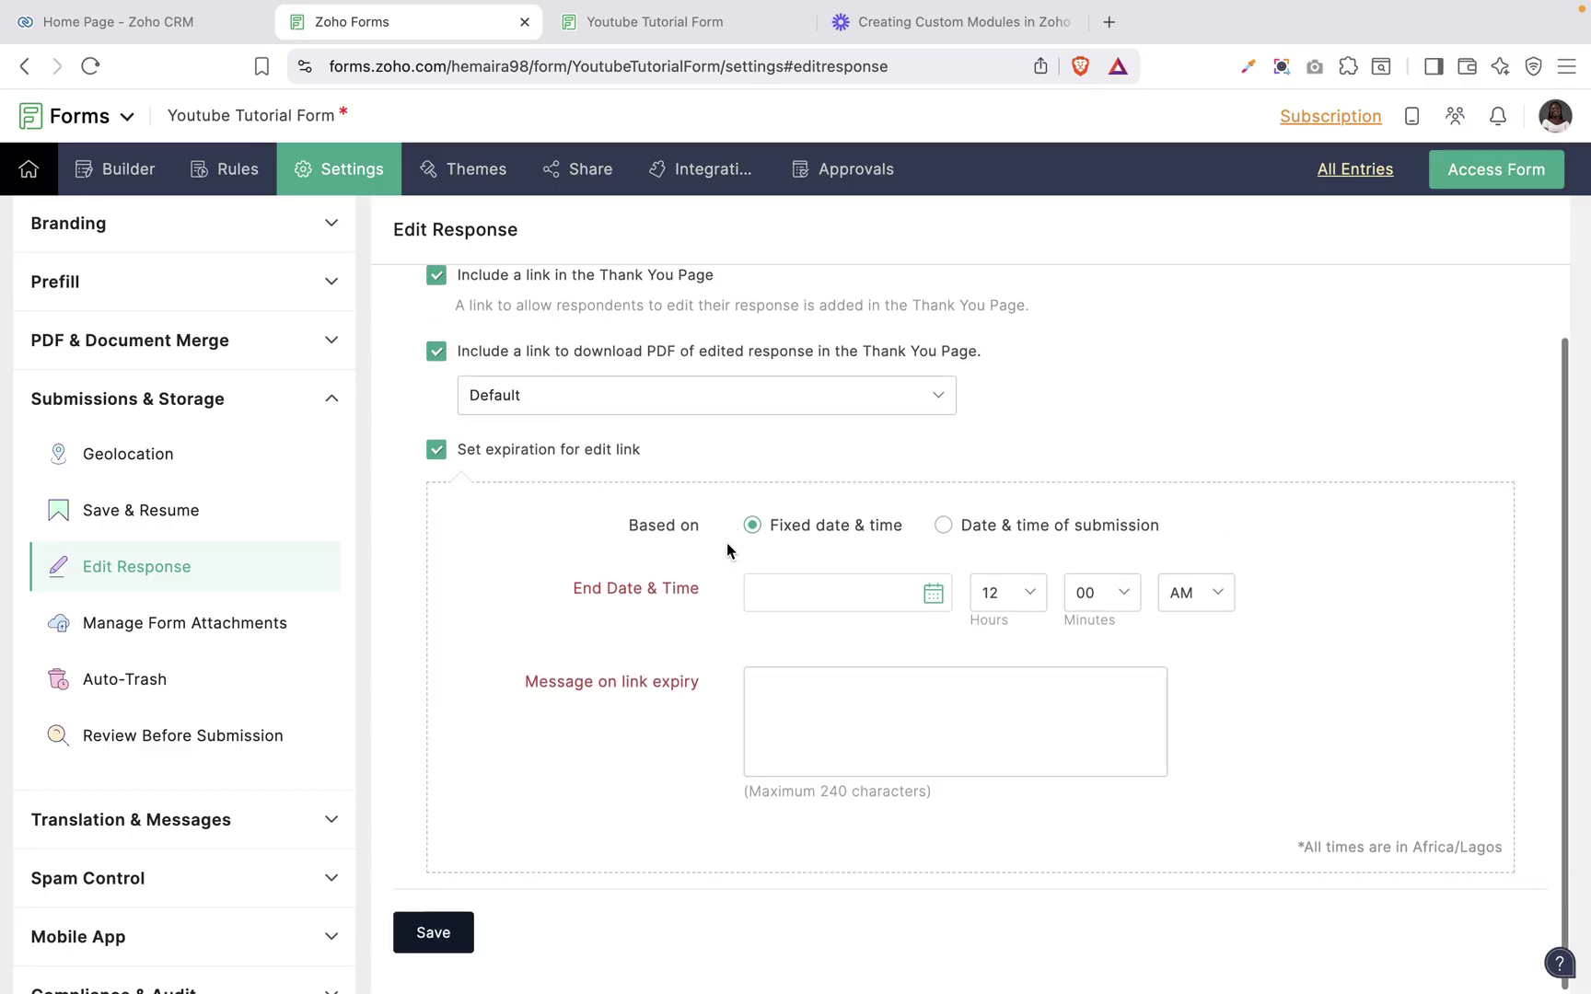
left_click(940, 528)
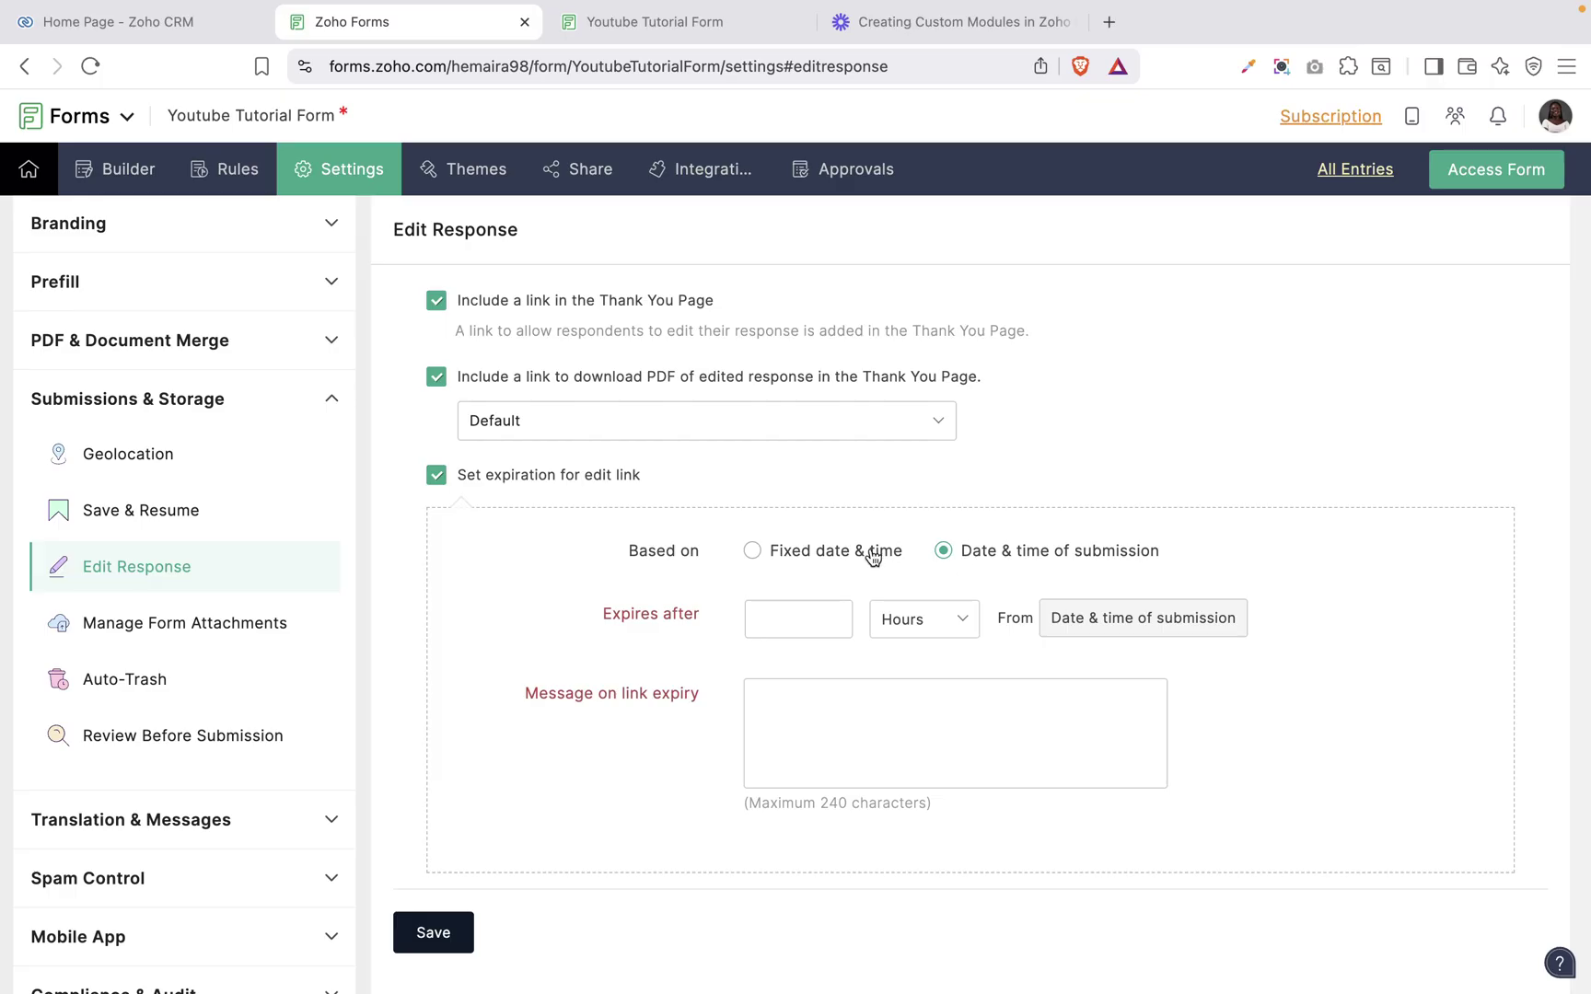
left_click(812, 558)
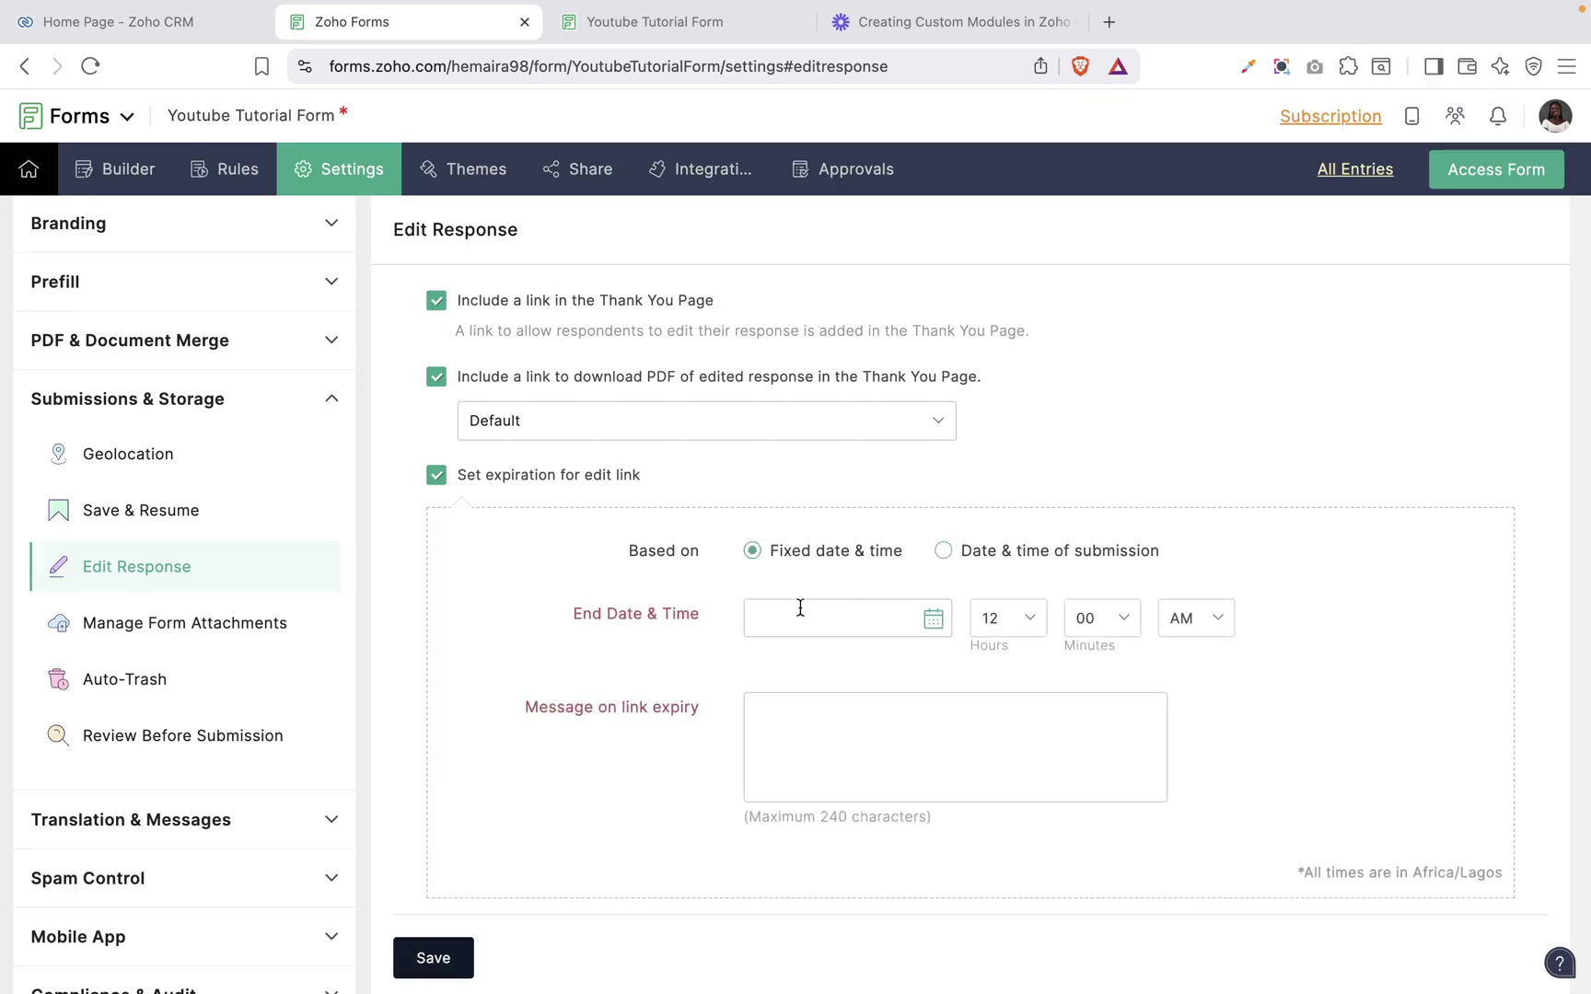
left_click(934, 619)
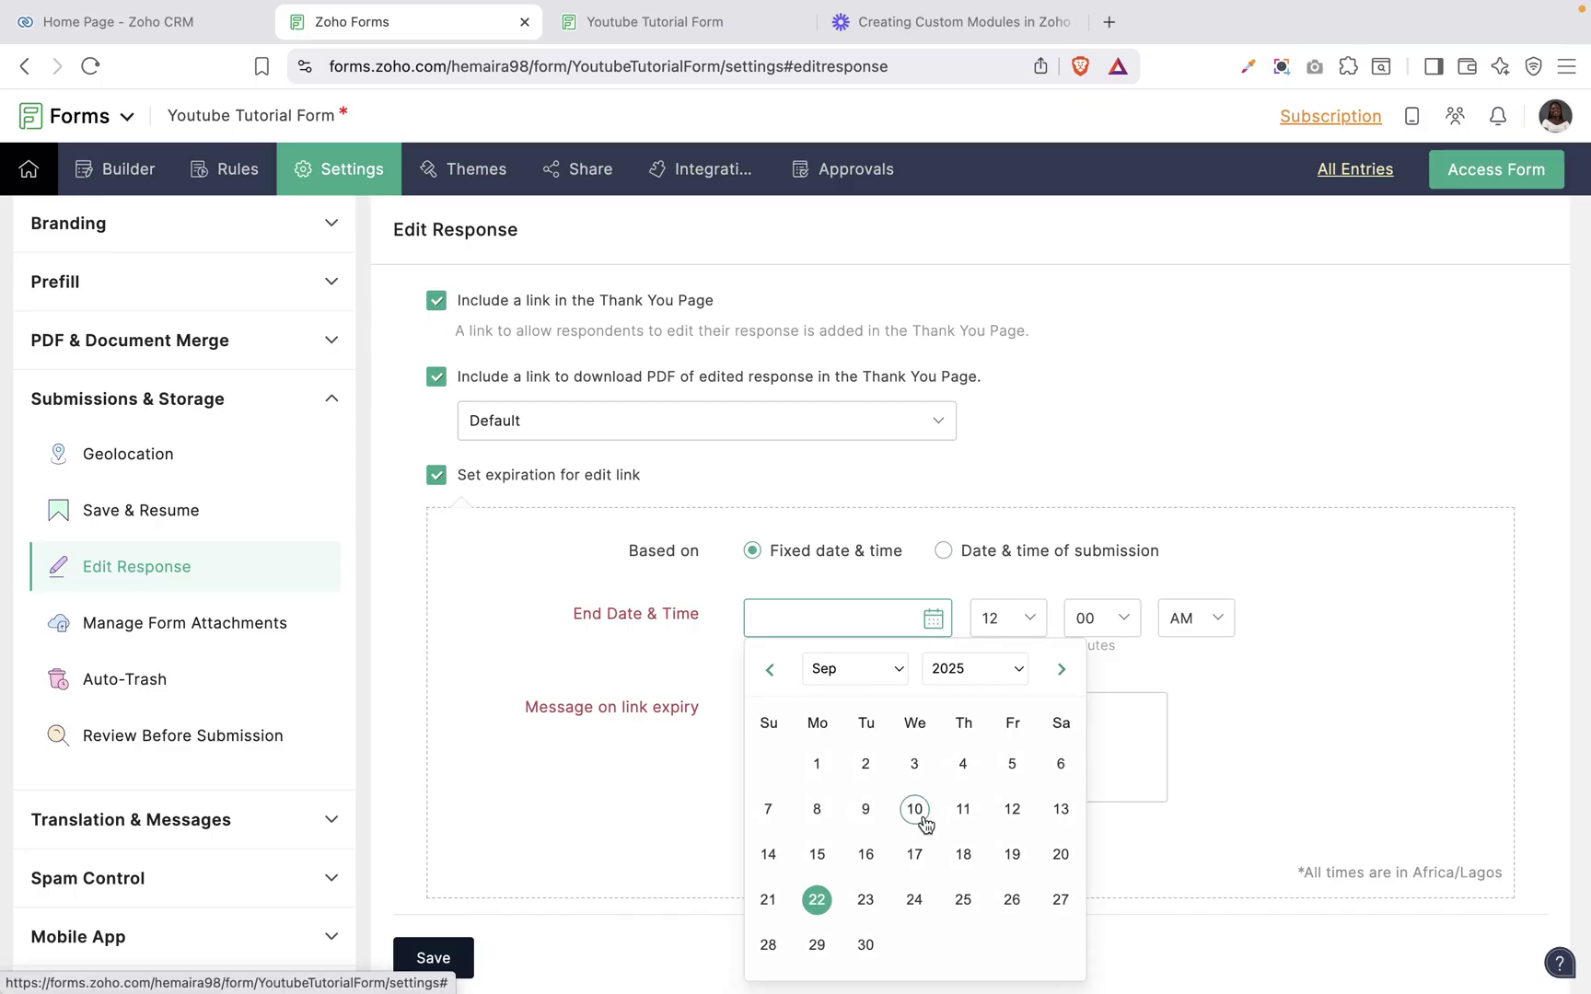
left_click(1061, 670)
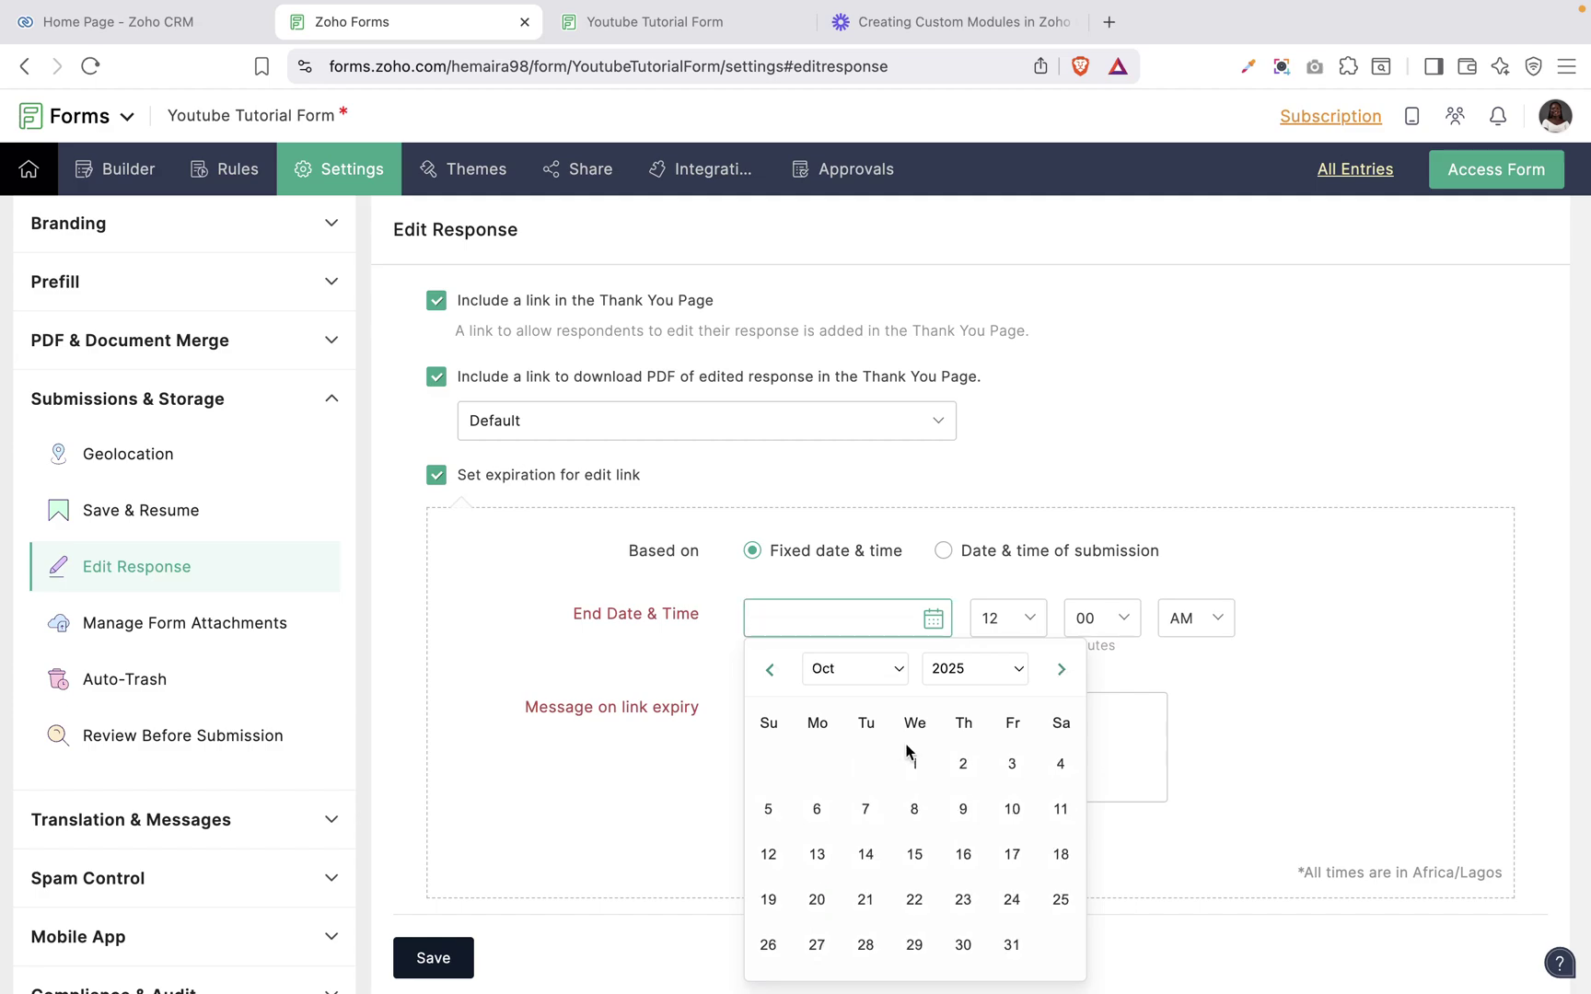
left_click(963, 944)
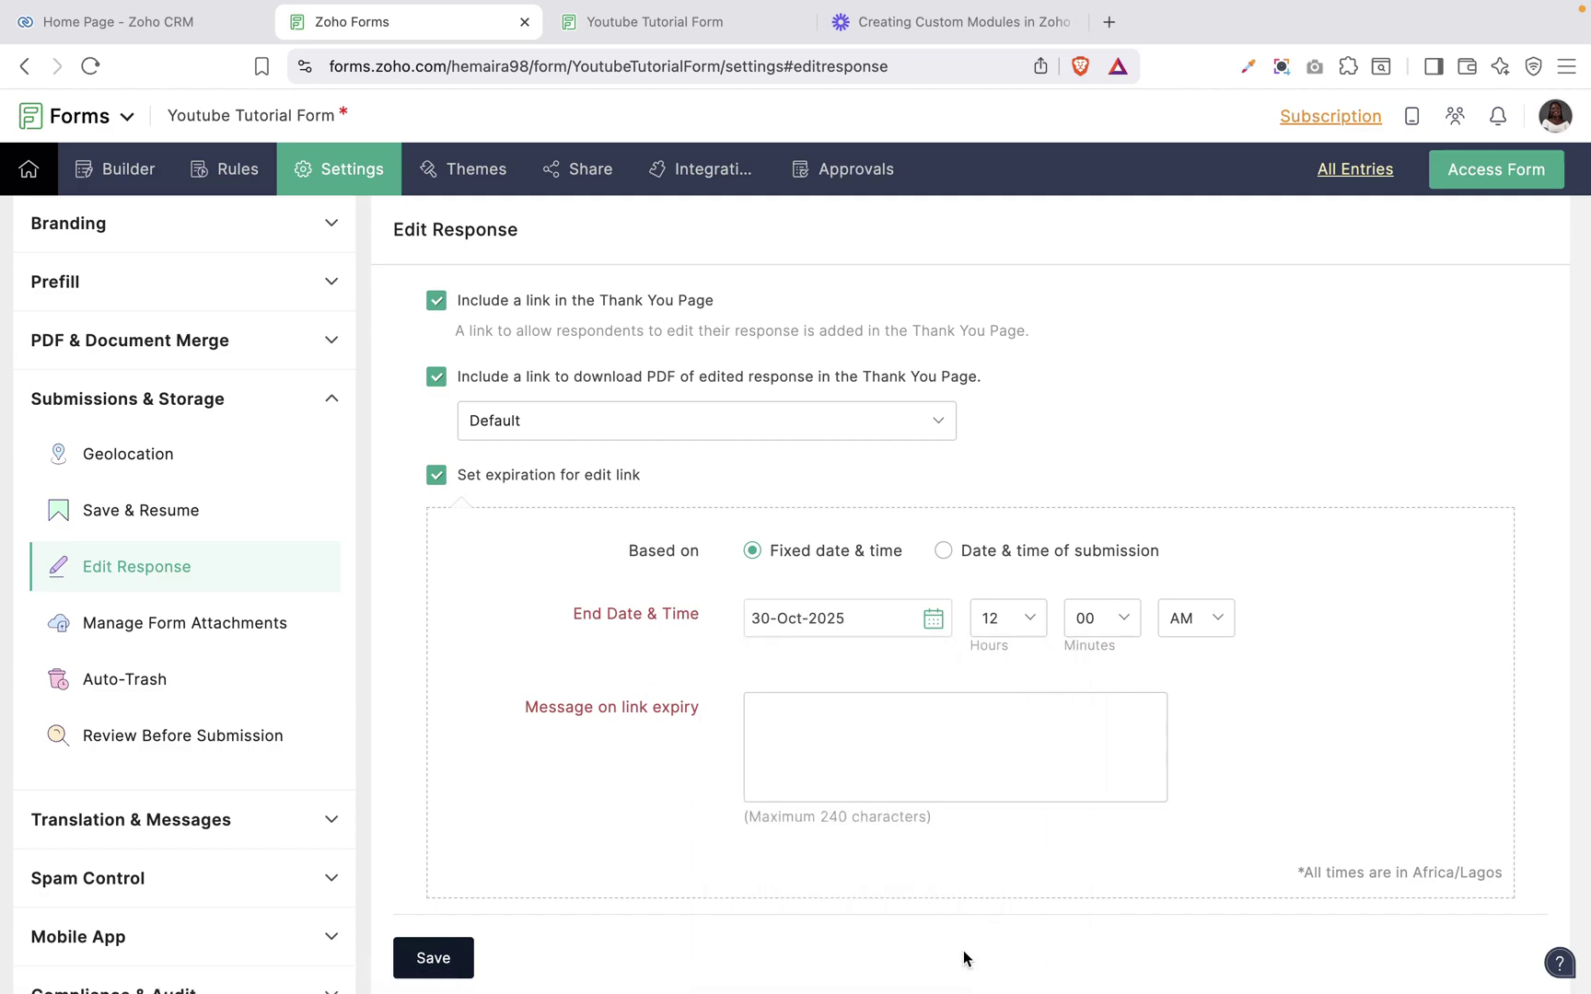
Step: Try basing the edit link expiration on the date and time of submission, view its time units, and turn the expiration off
left_click(945, 553)
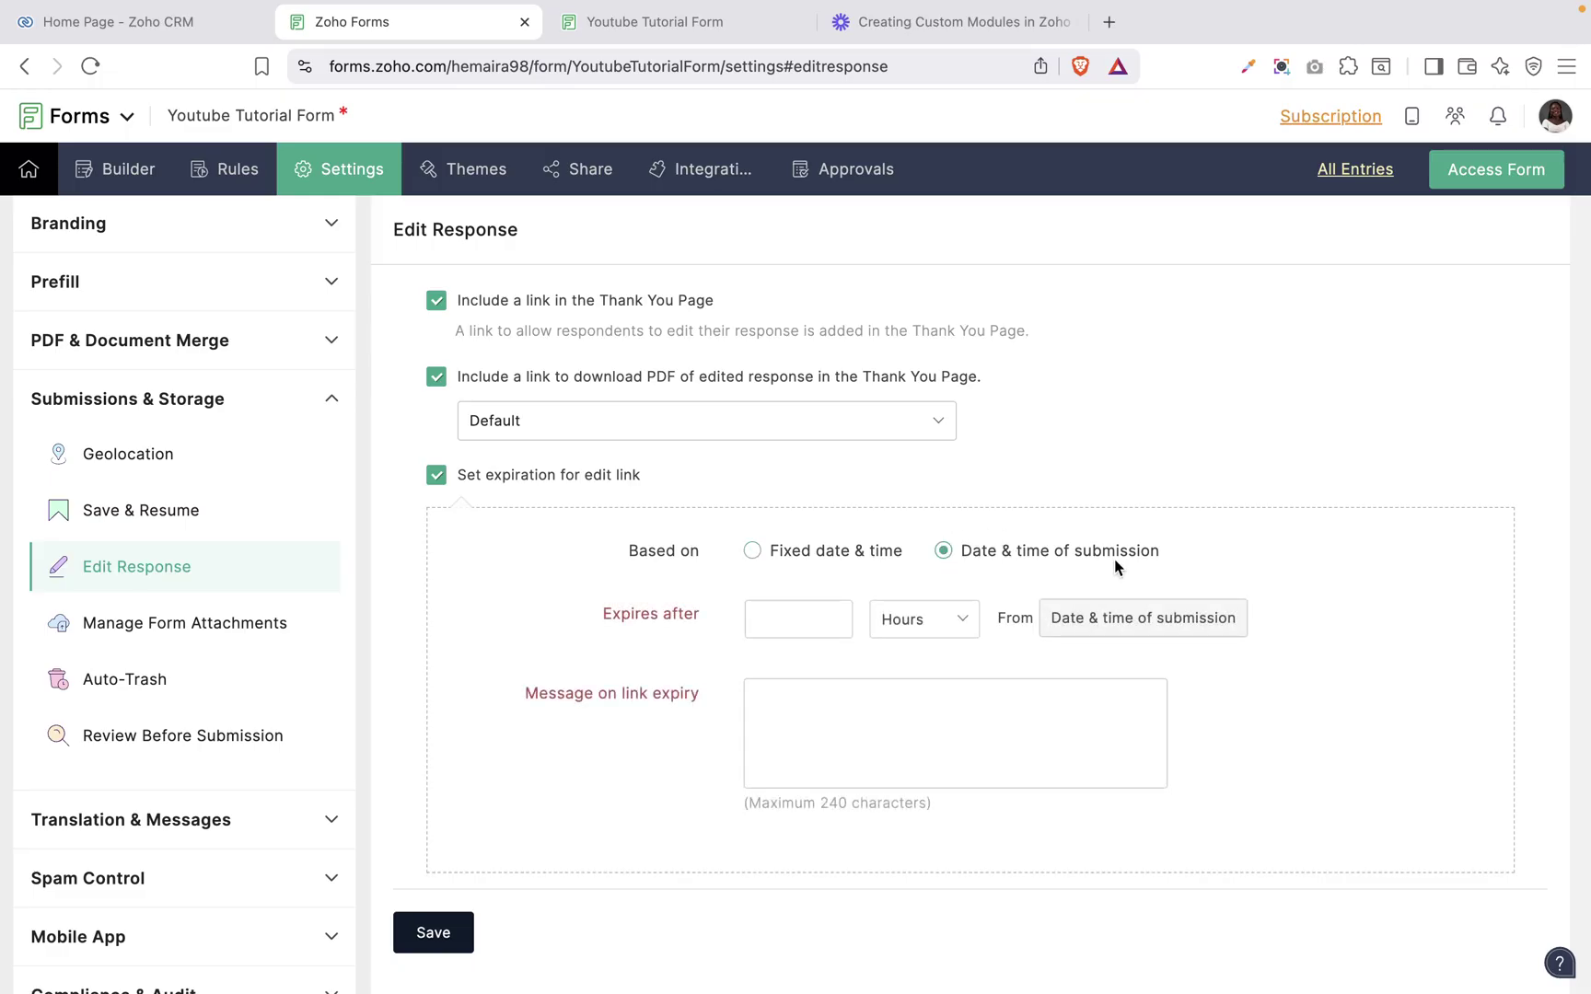
left_click(825, 614)
left_click(932, 620)
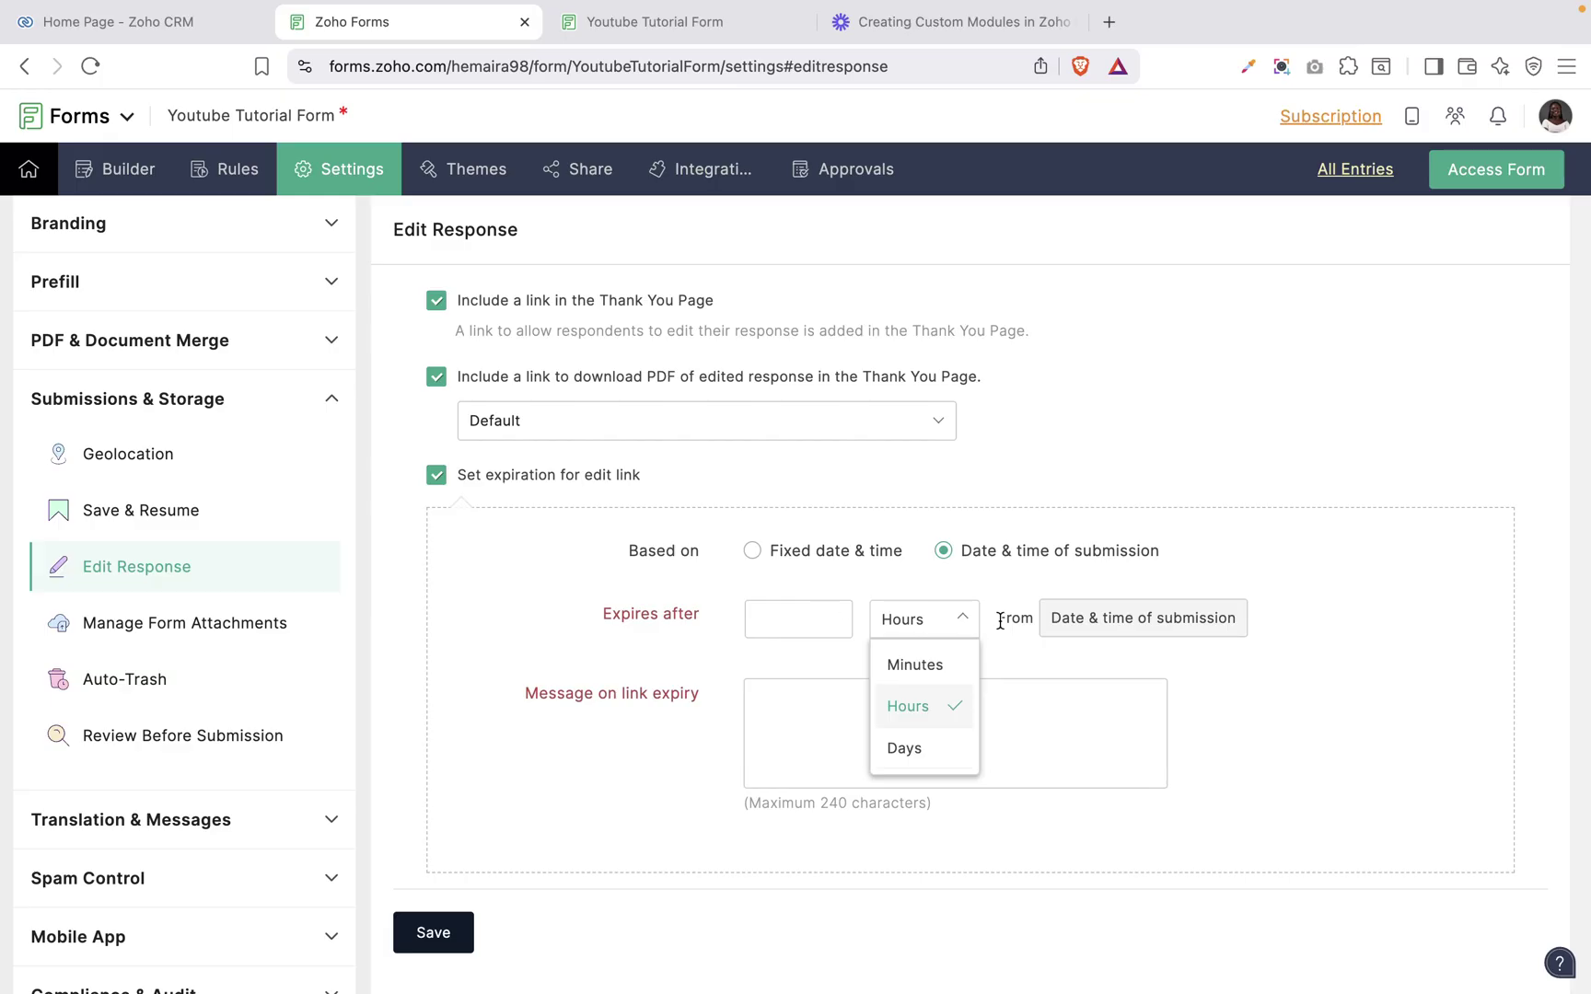
left_click(810, 700)
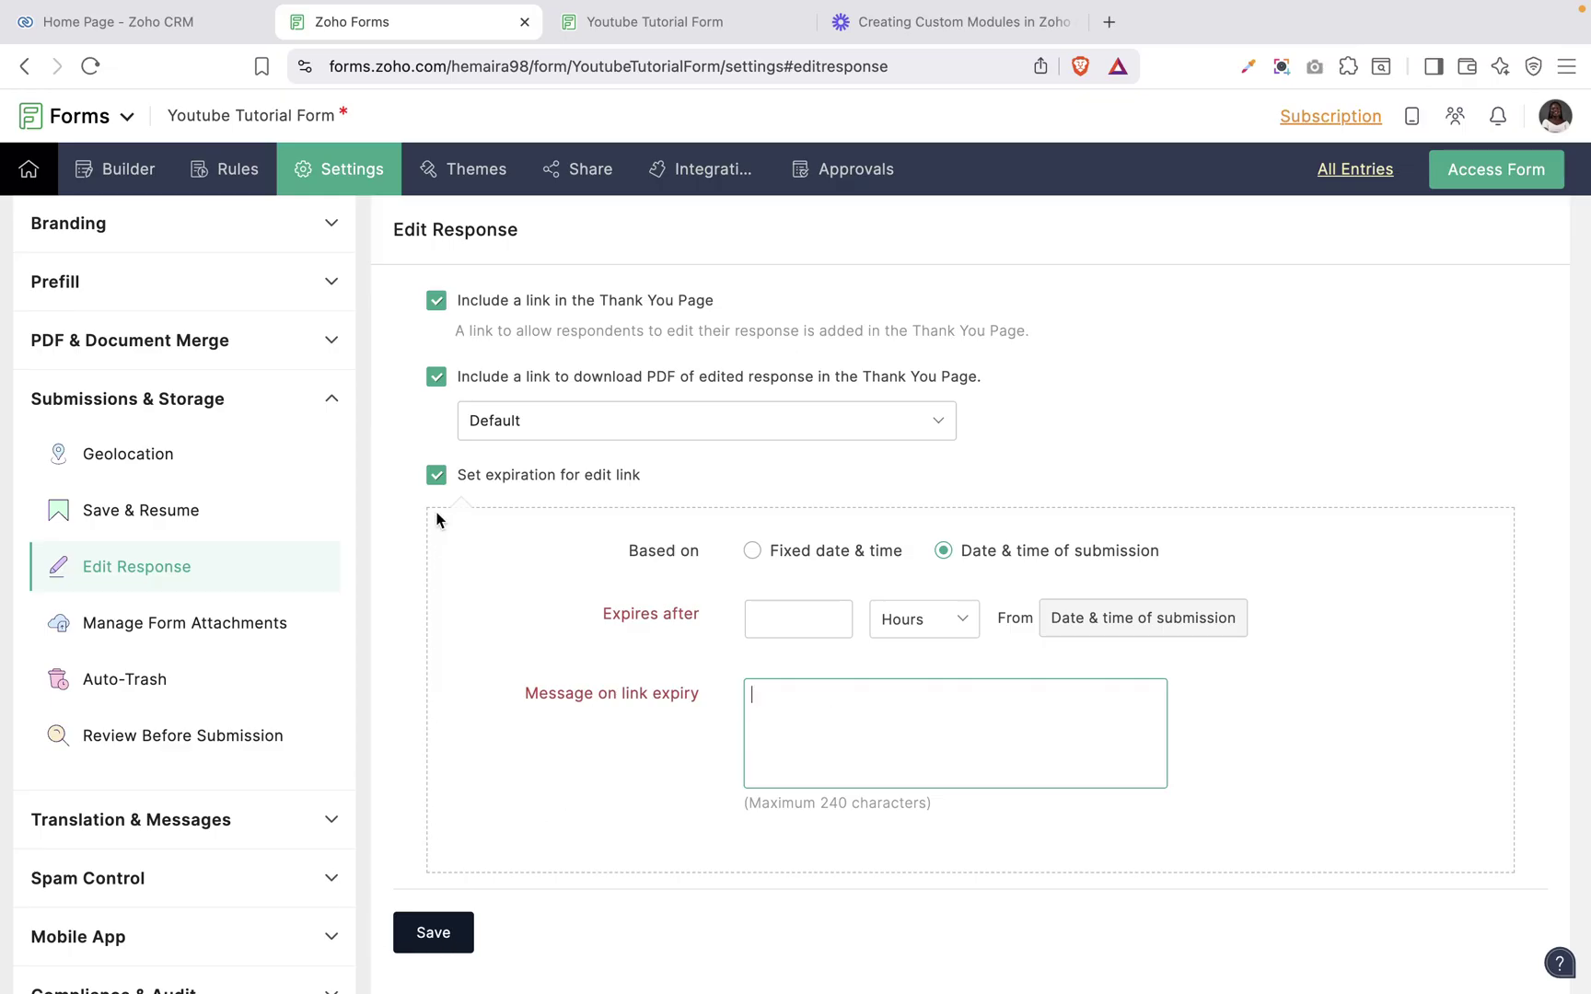
left_click(436, 477)
Step: Save the Edit Response settings
left_click(439, 596)
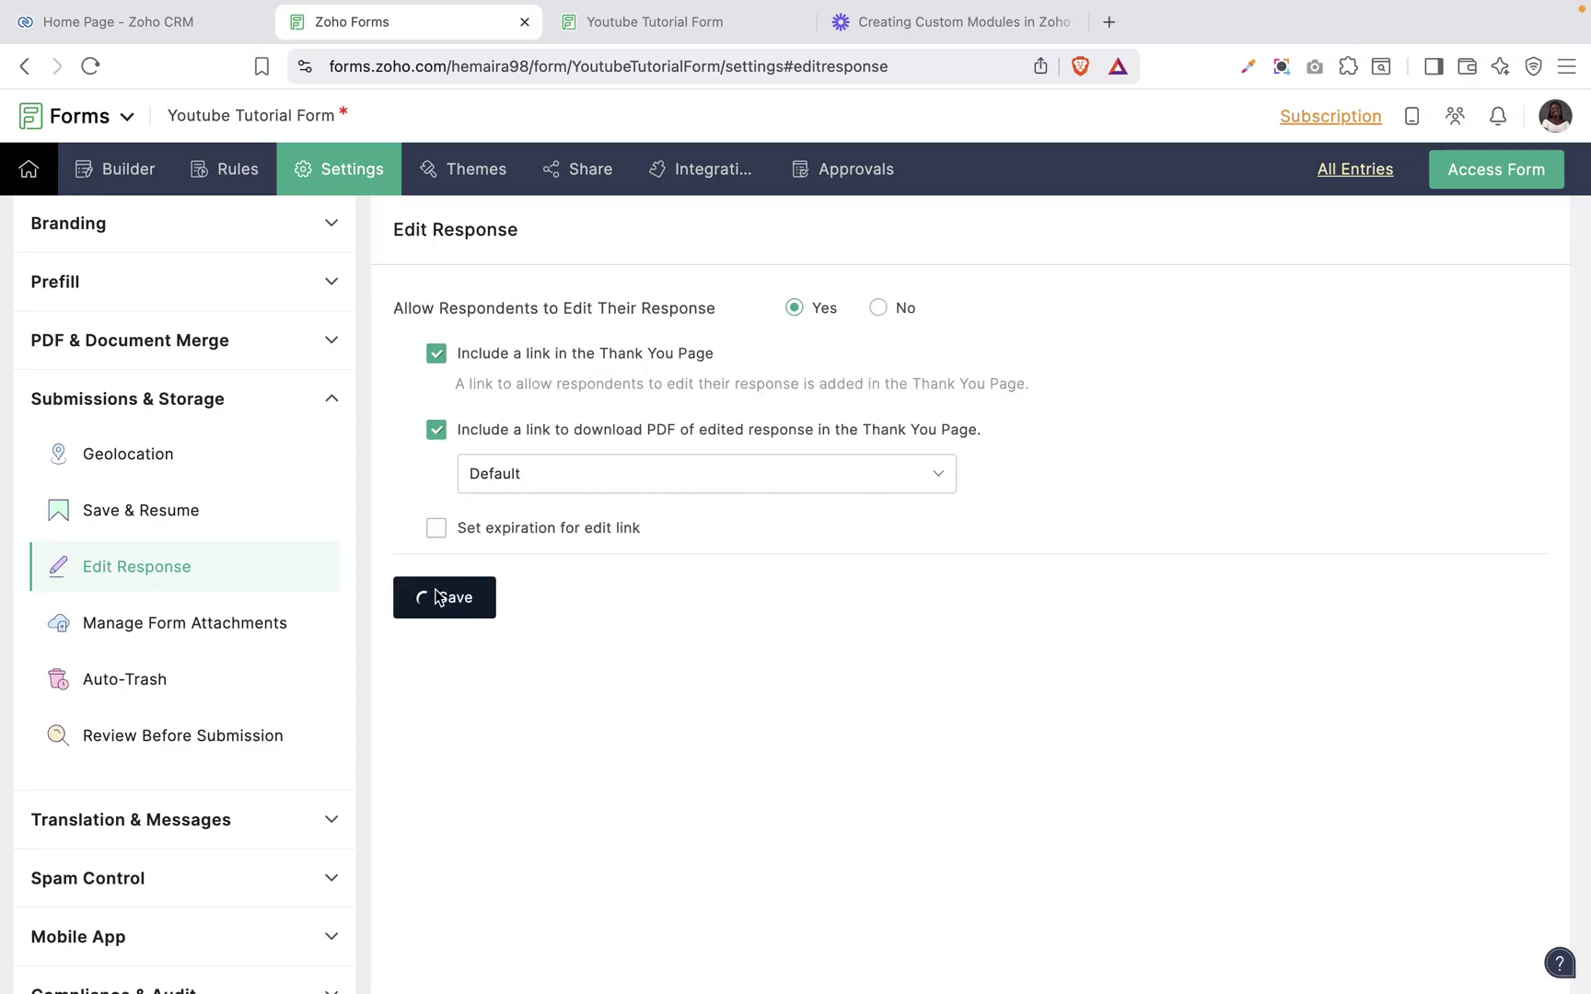
Step: Start Google Drive authentication for managing form attachments, acknowledging the access message
left_click(131, 628)
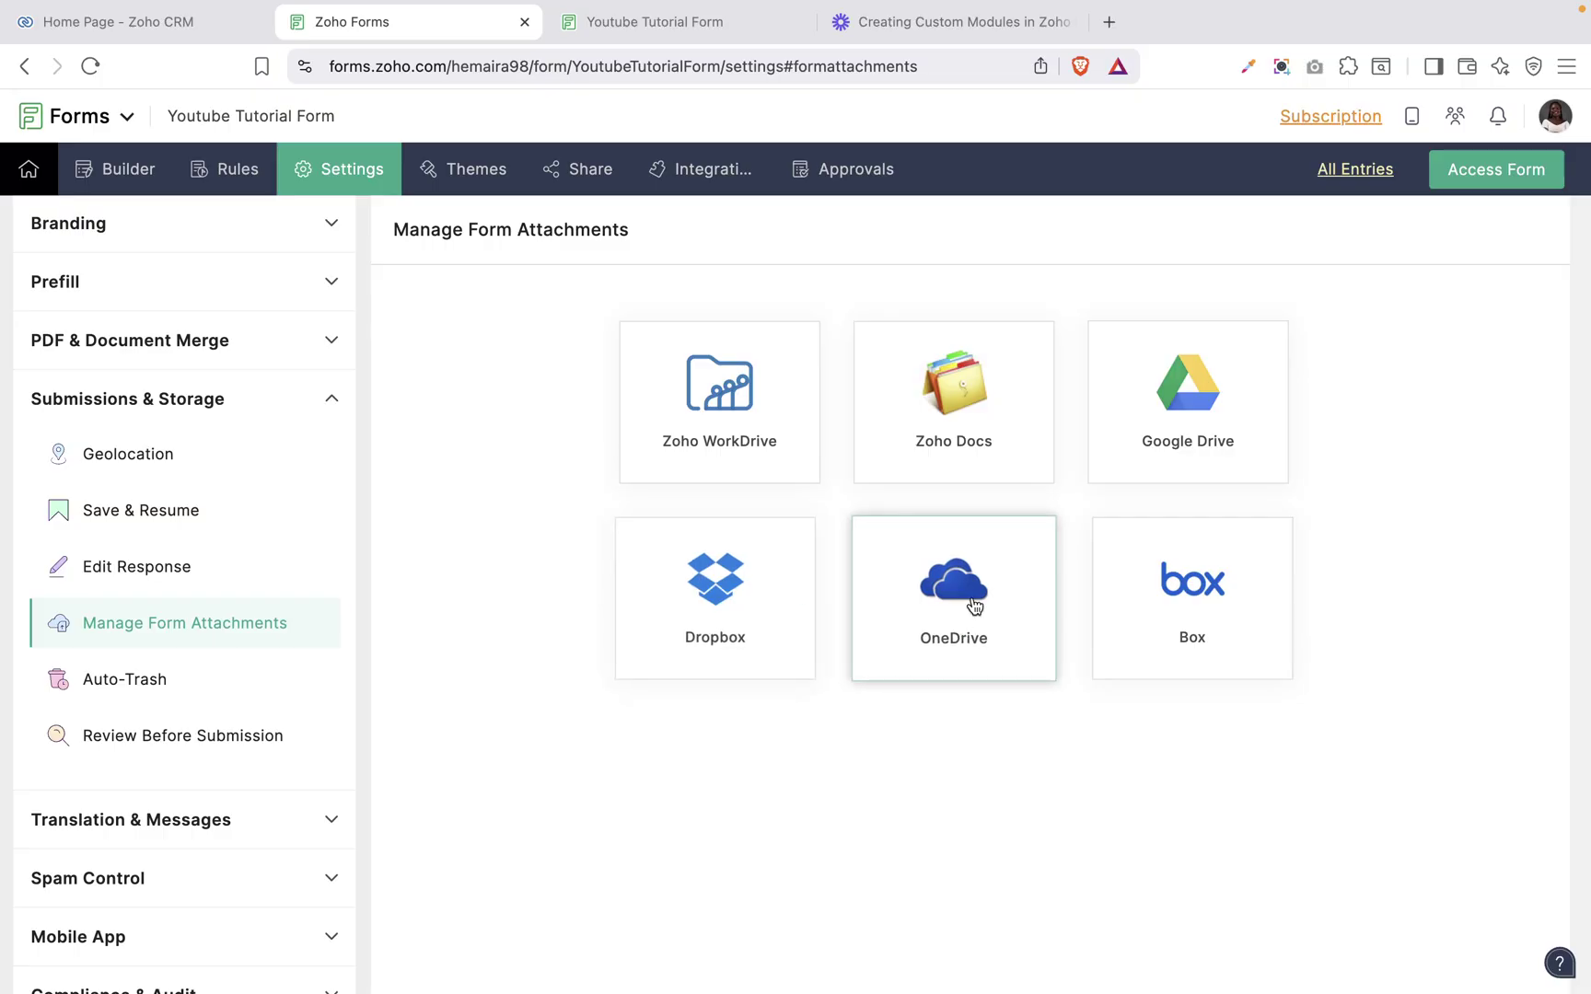
left_click(1154, 449)
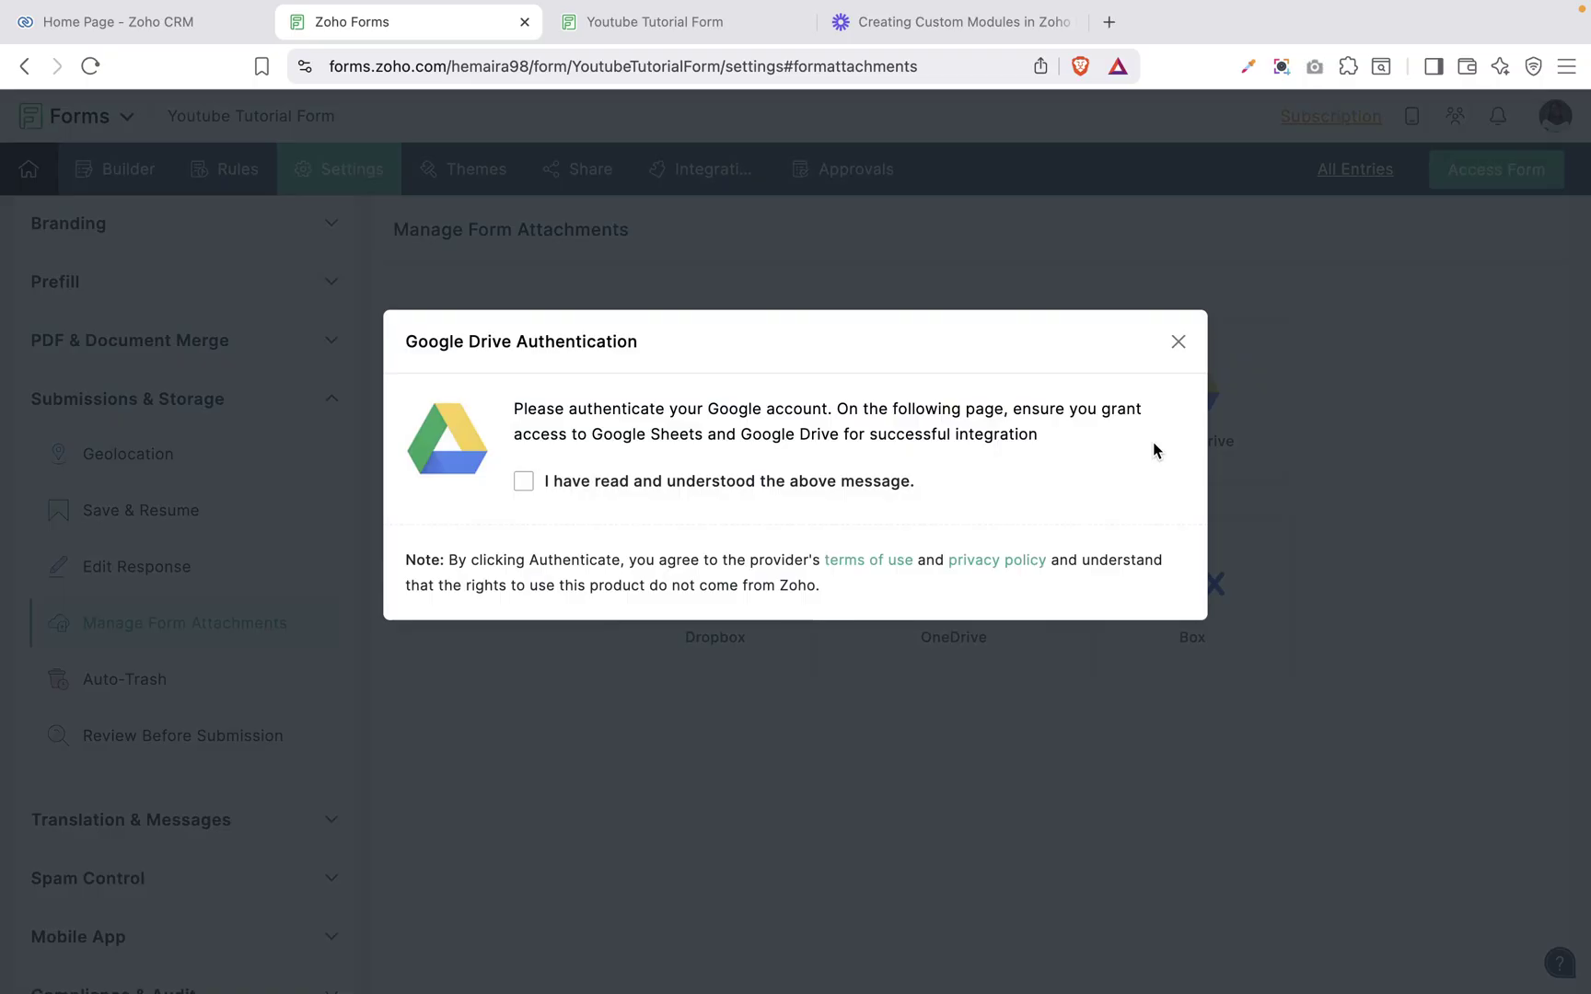
left_click(642, 485)
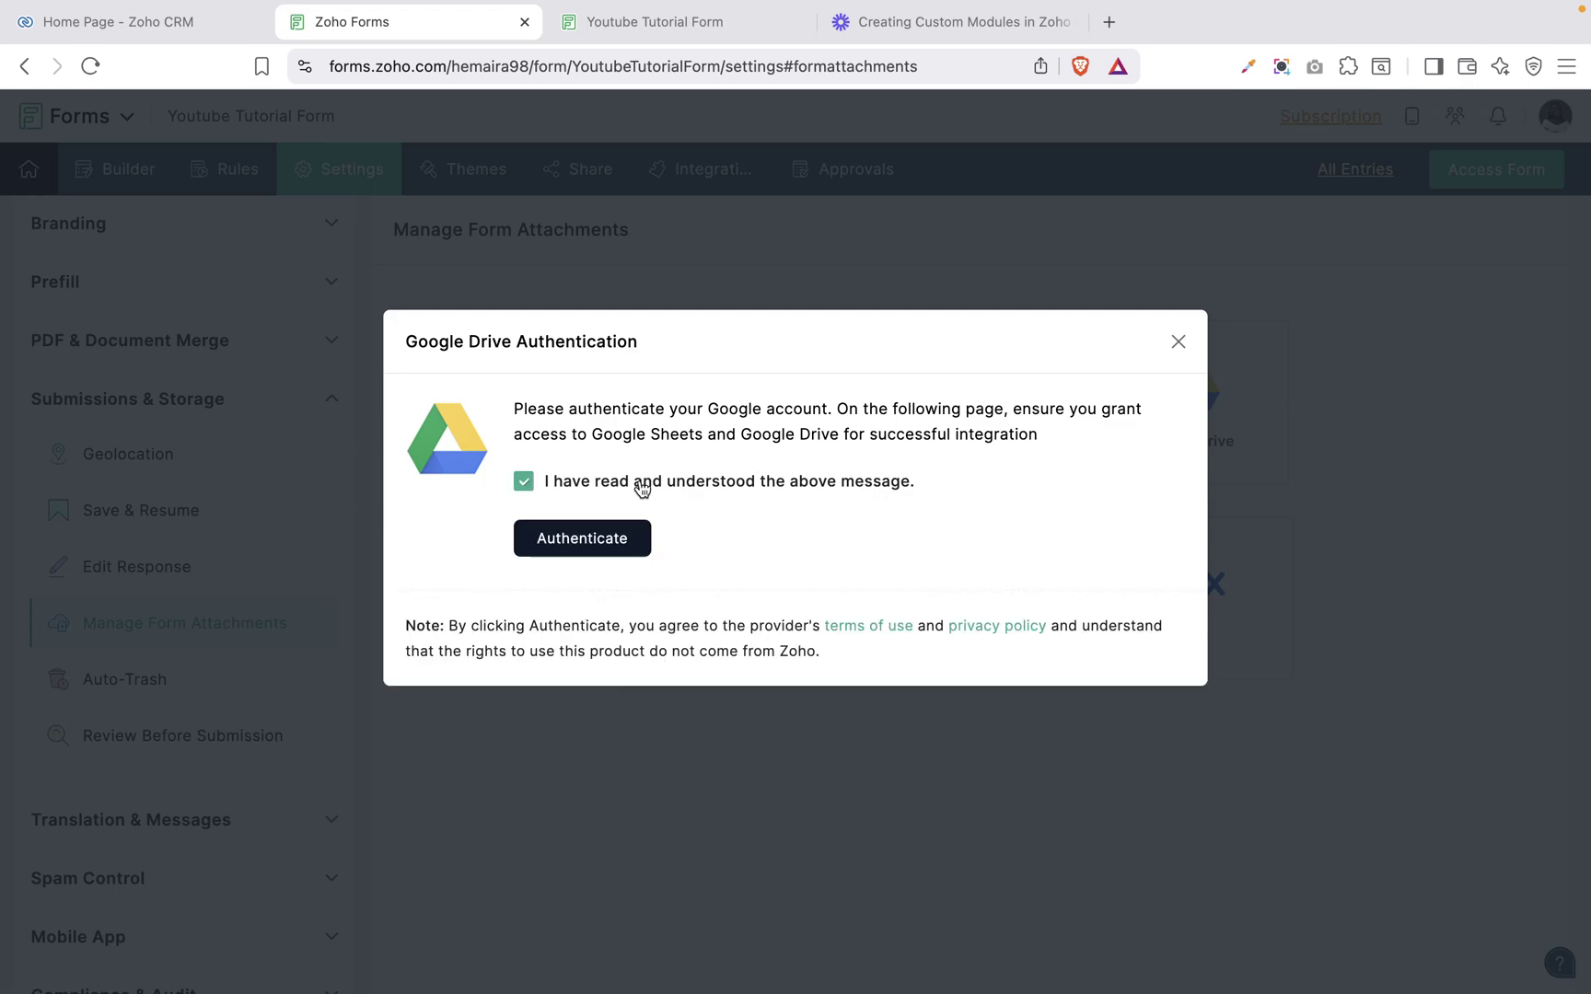
left_click(617, 544)
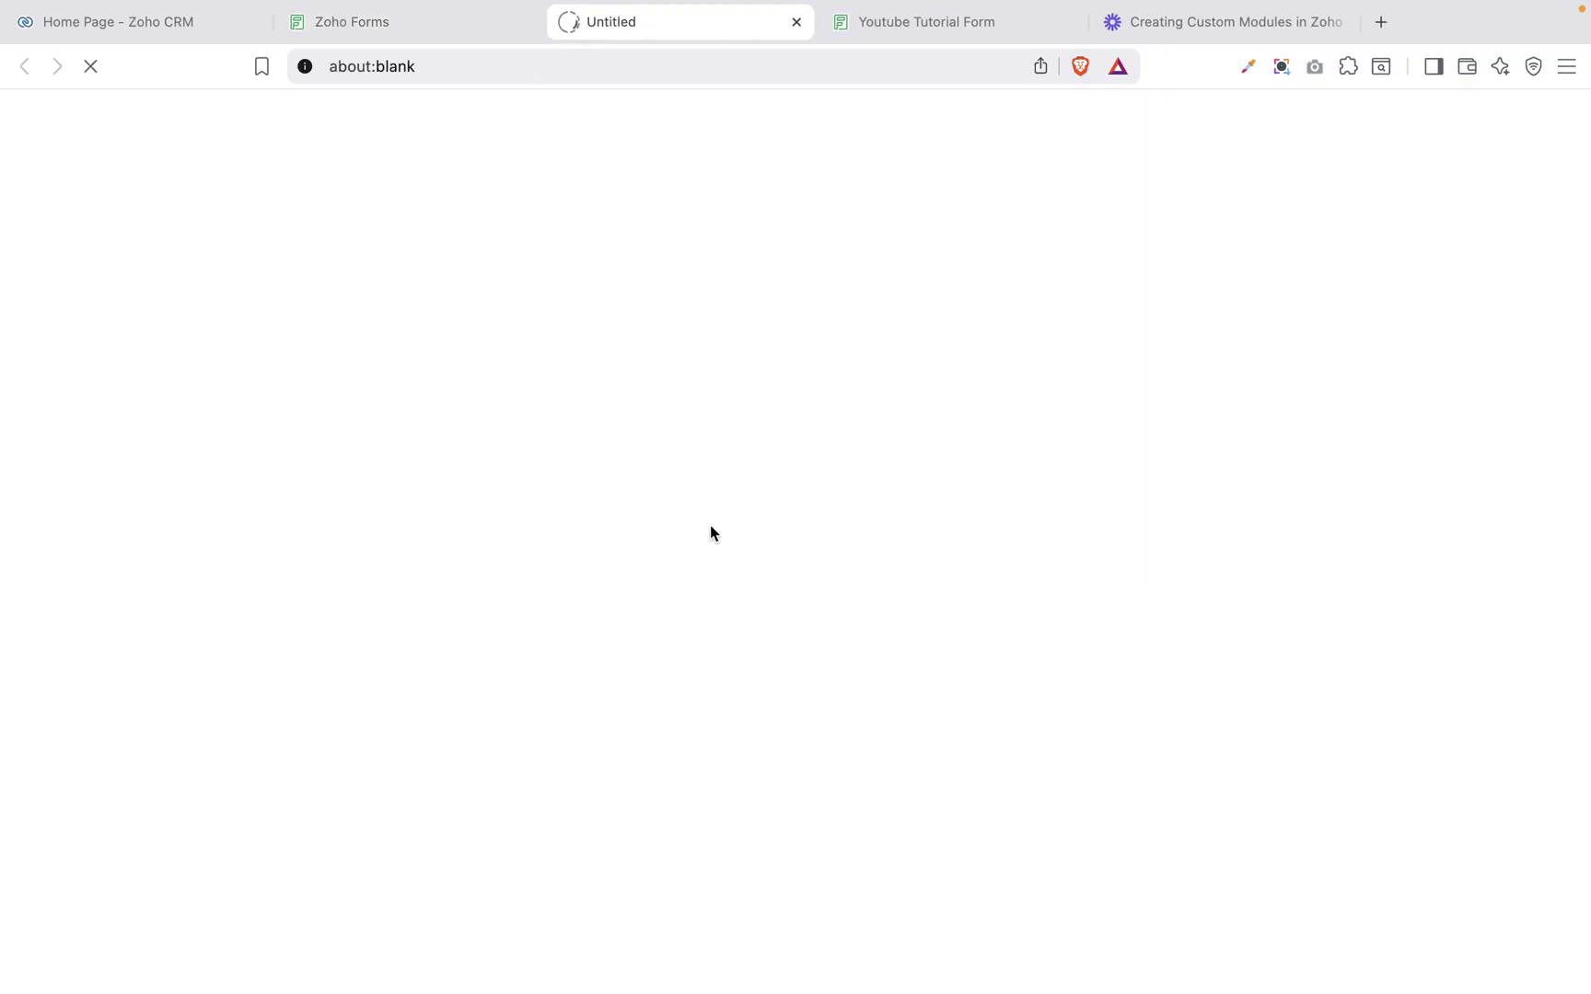
Step: Sign in with the first listed Google account and grant Zoho Forms all requested Google Drive and Google Sheets access
scroll(894, 421, "down", 1)
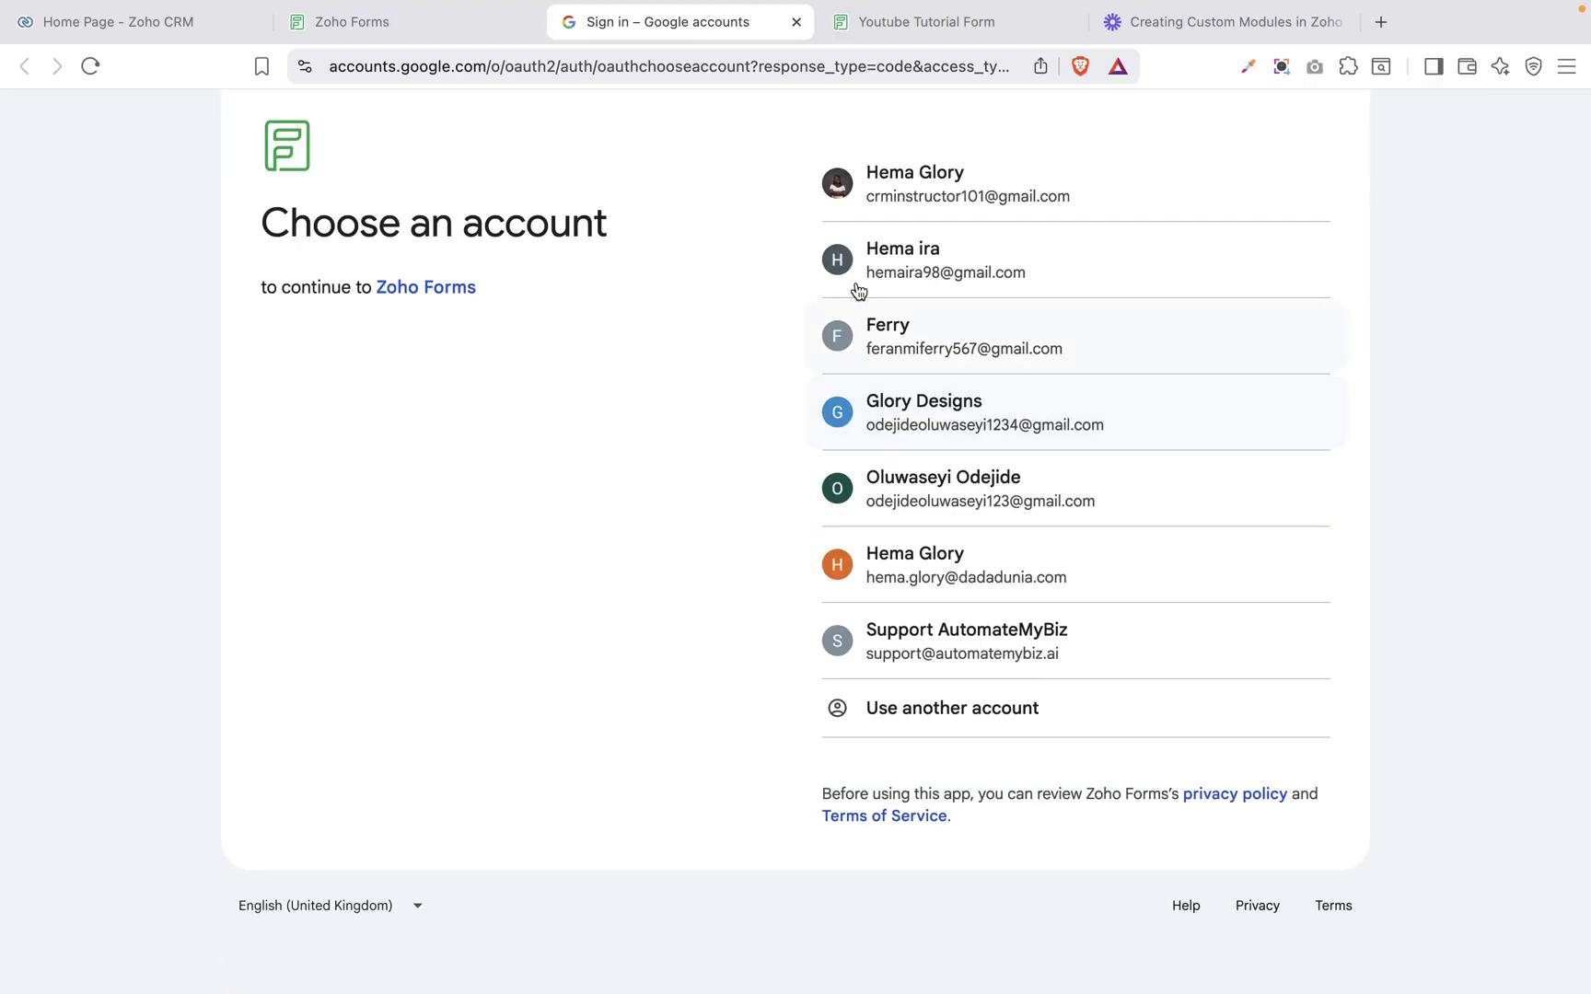
left_click(967, 202)
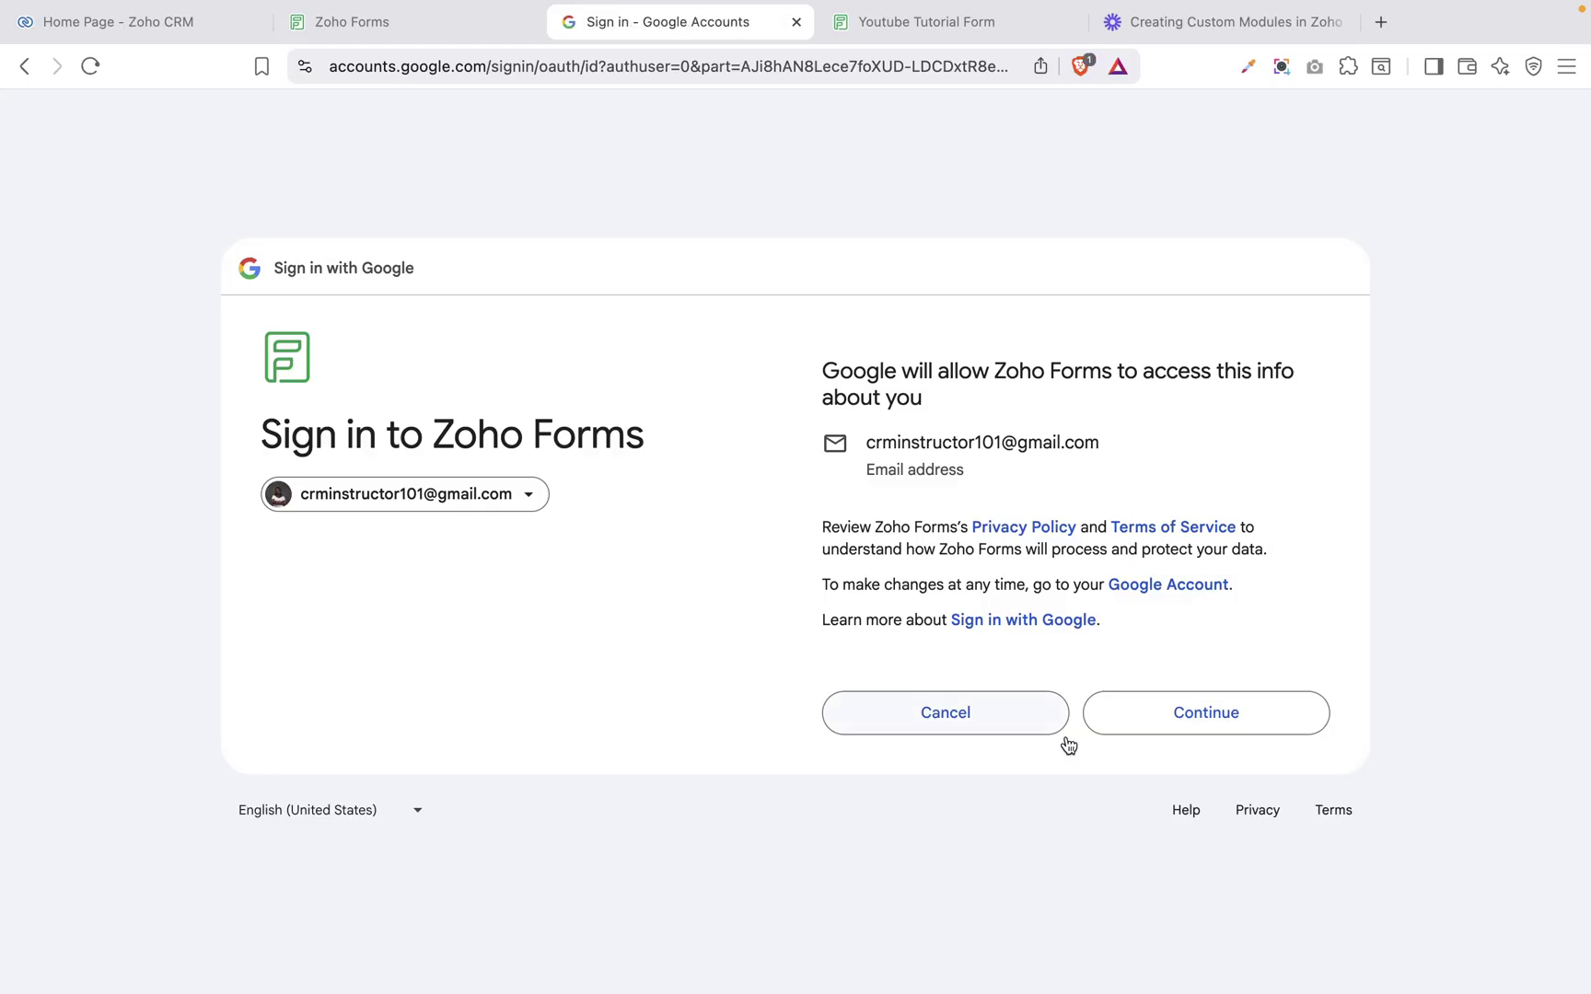
left_click(1204, 731)
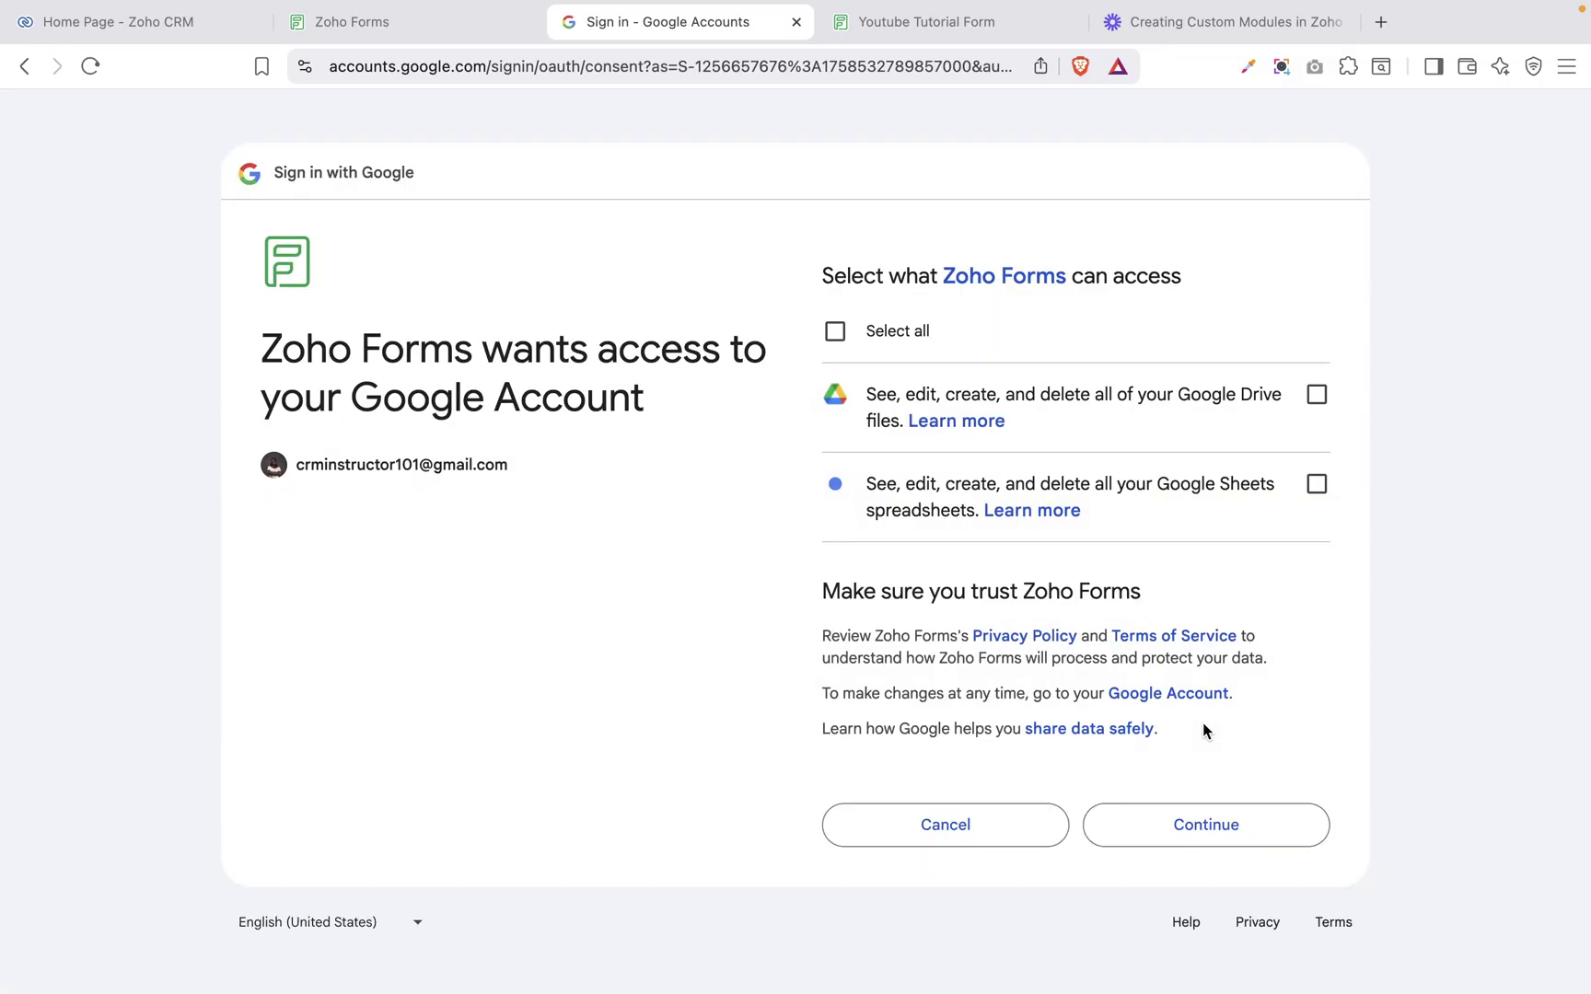
left_click(834, 330)
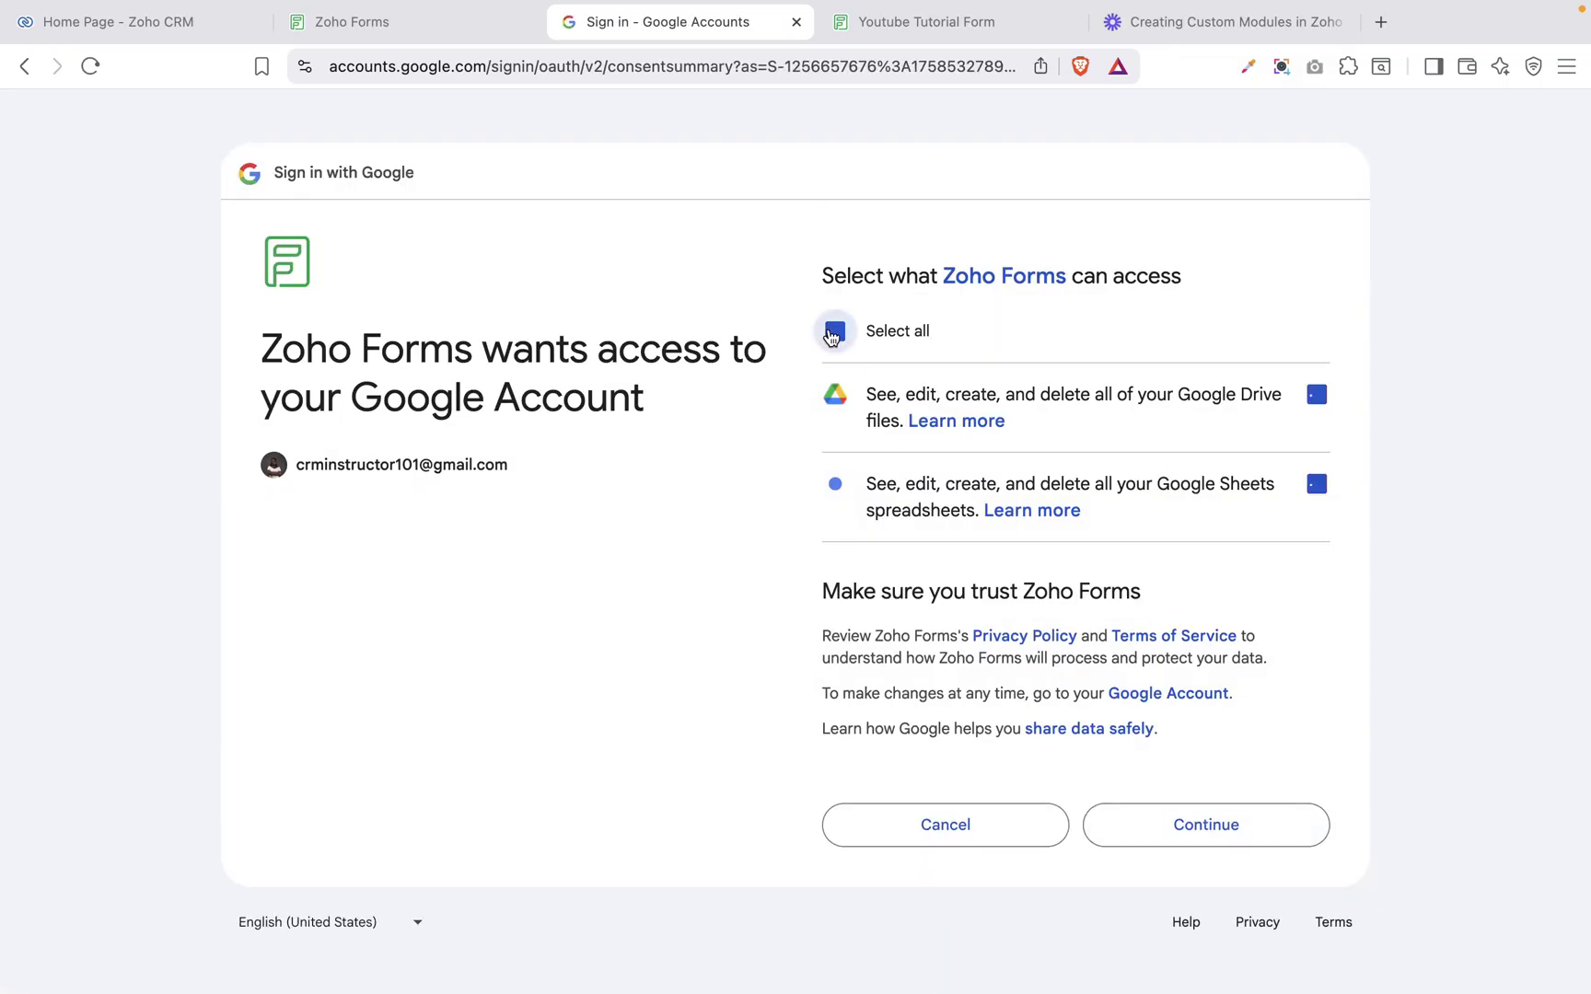
left_click(1230, 828)
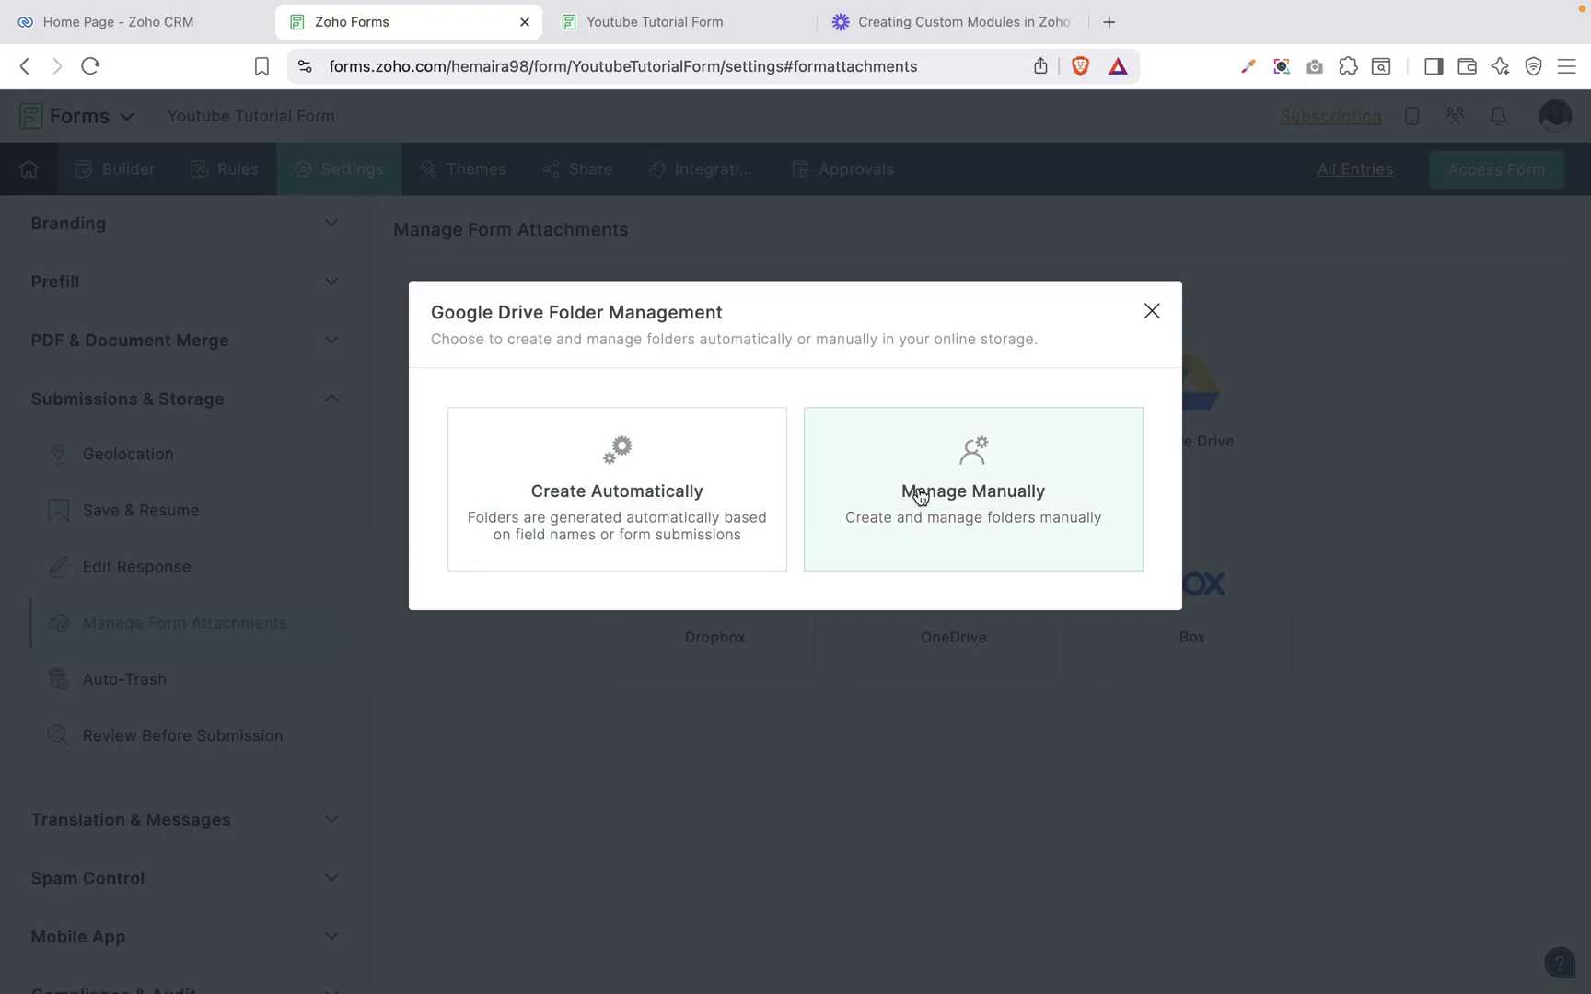
Step: Have the Google Drive attachment folders created automatically based on field name and accept the proposed folder structure
left_click(621, 514)
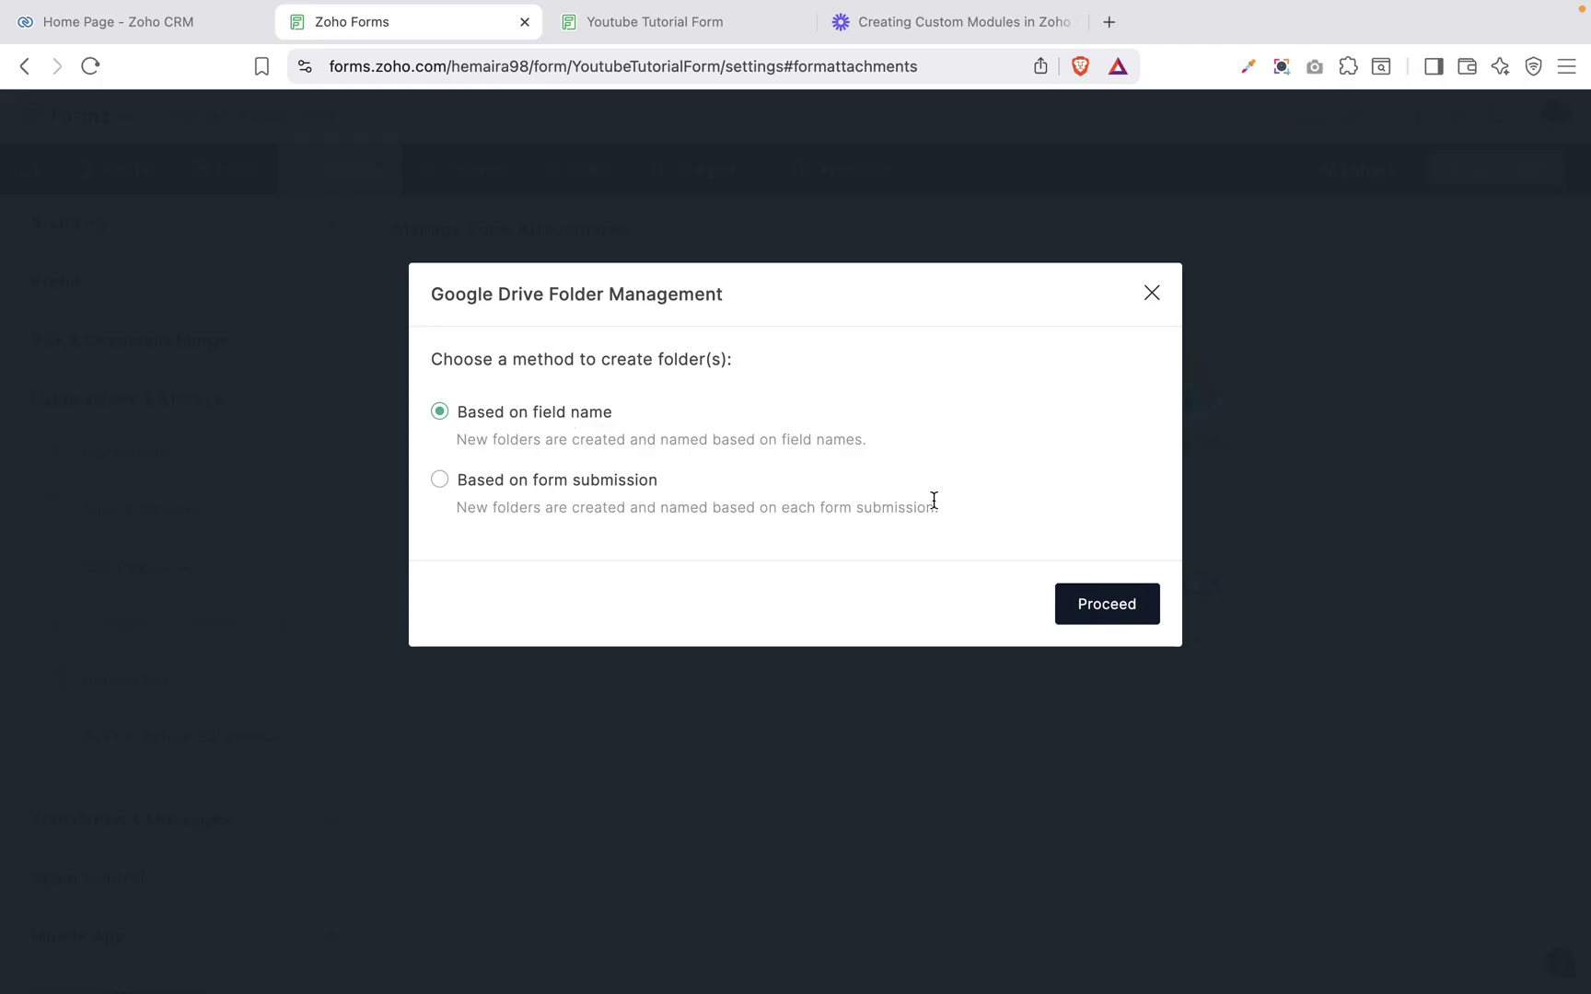
left_click(1092, 610)
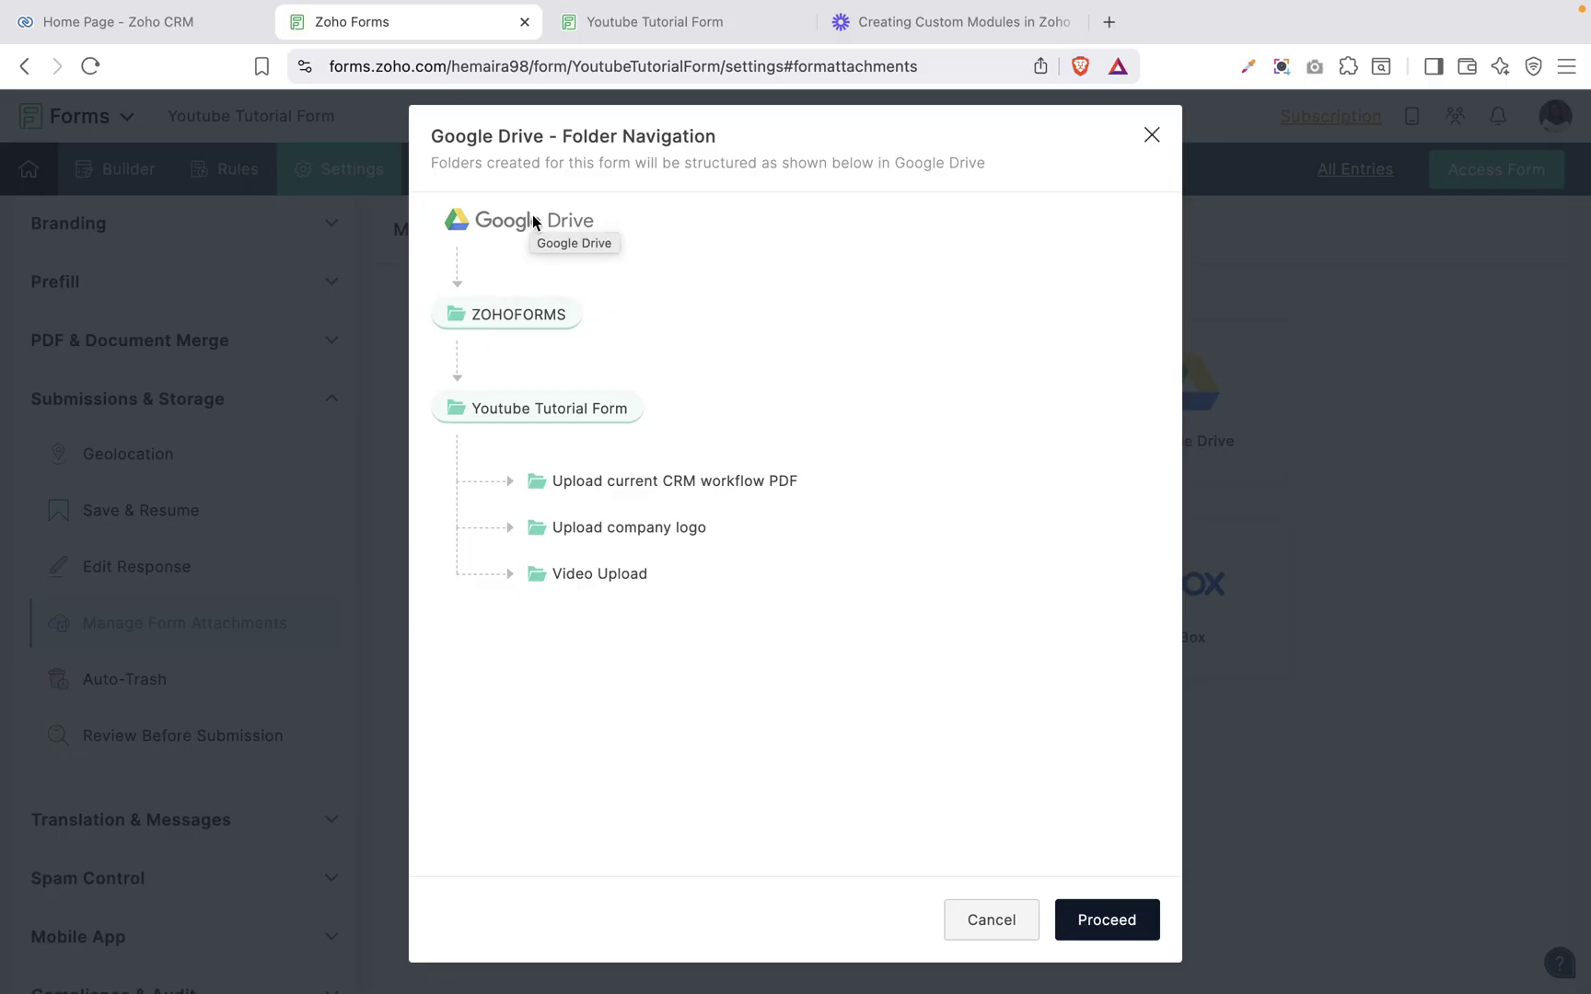
left_click(1133, 933)
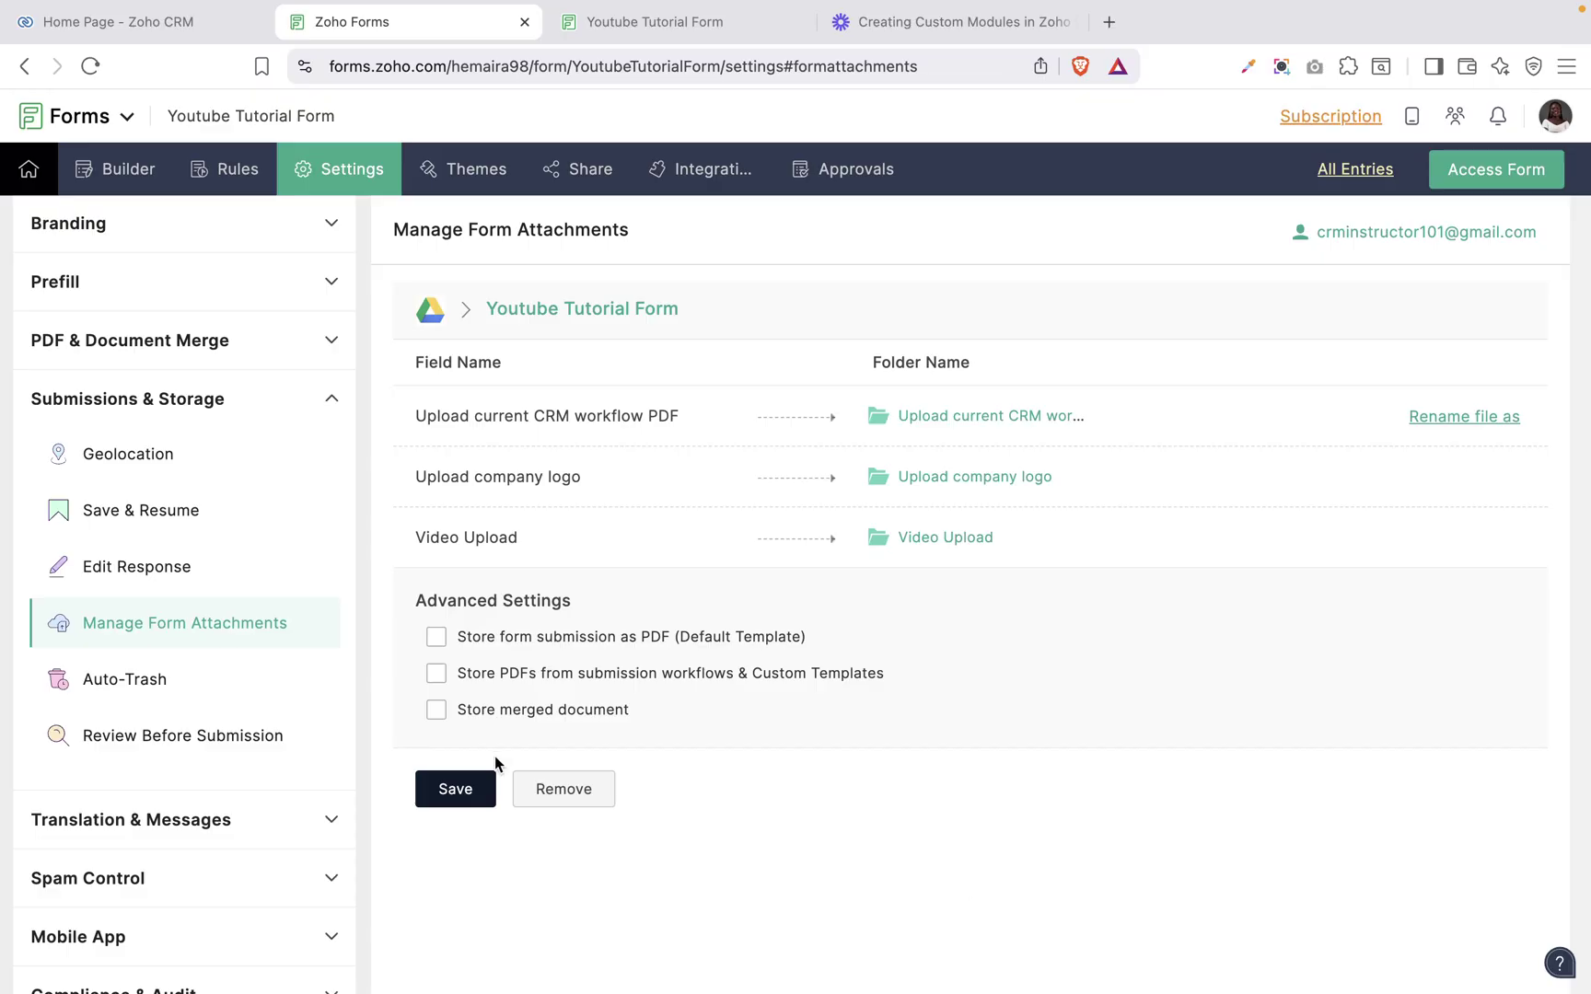
Step: Store form submissions as PDF using the default template and save the form attachment settings
left_click(439, 637)
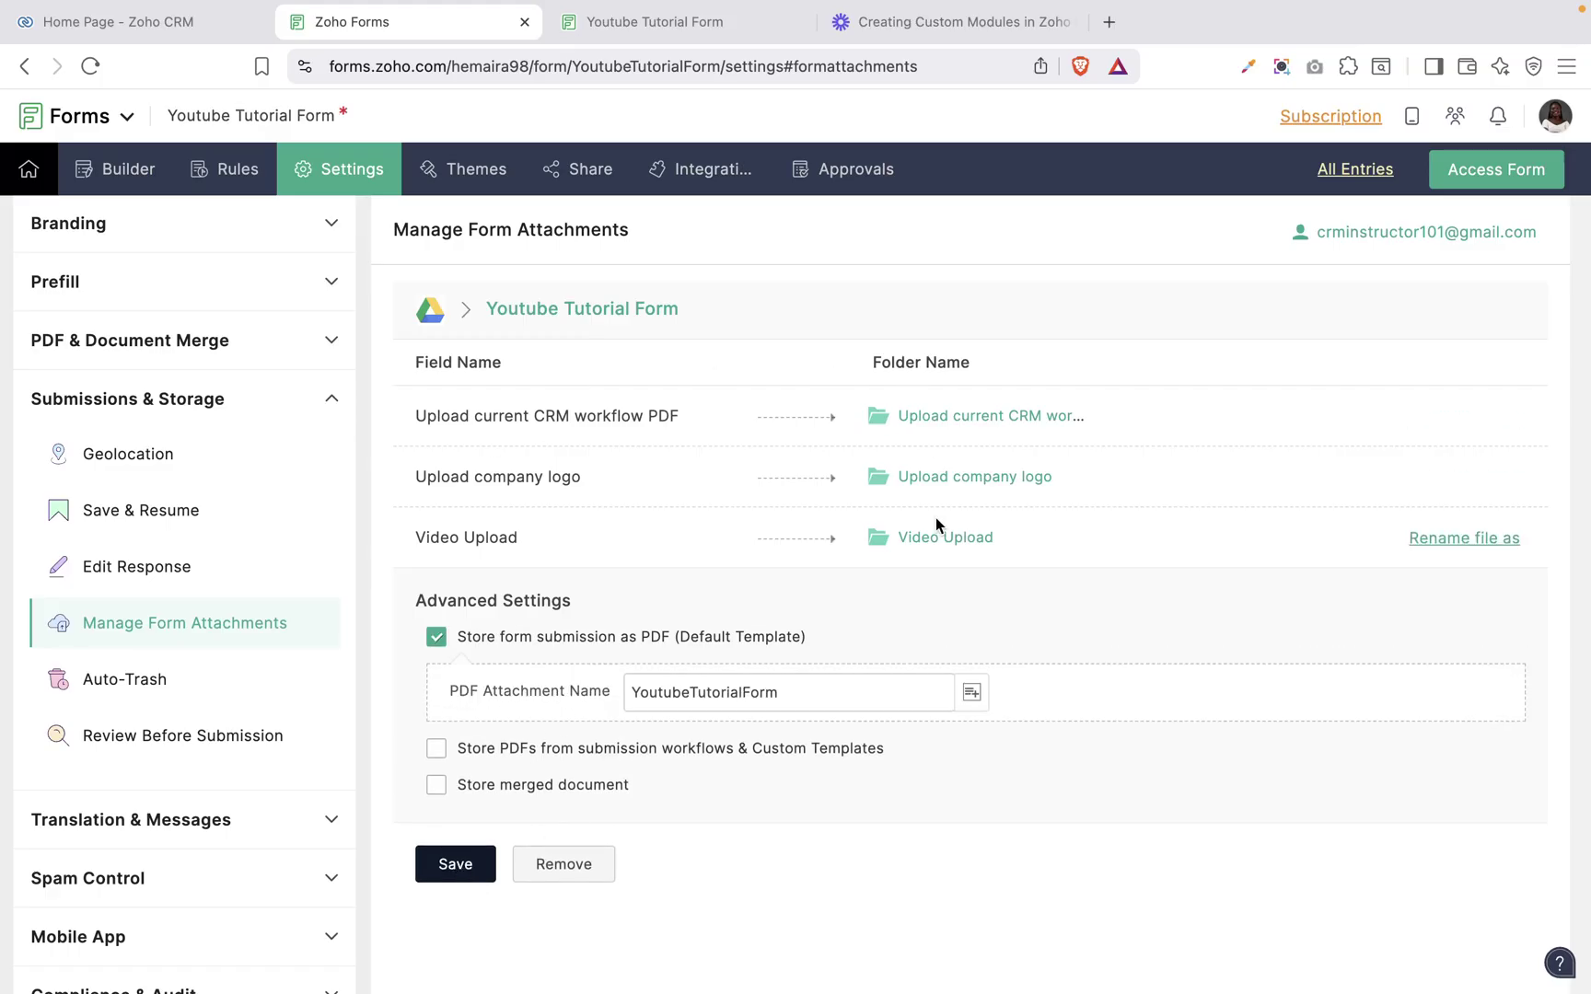
left_click(452, 864)
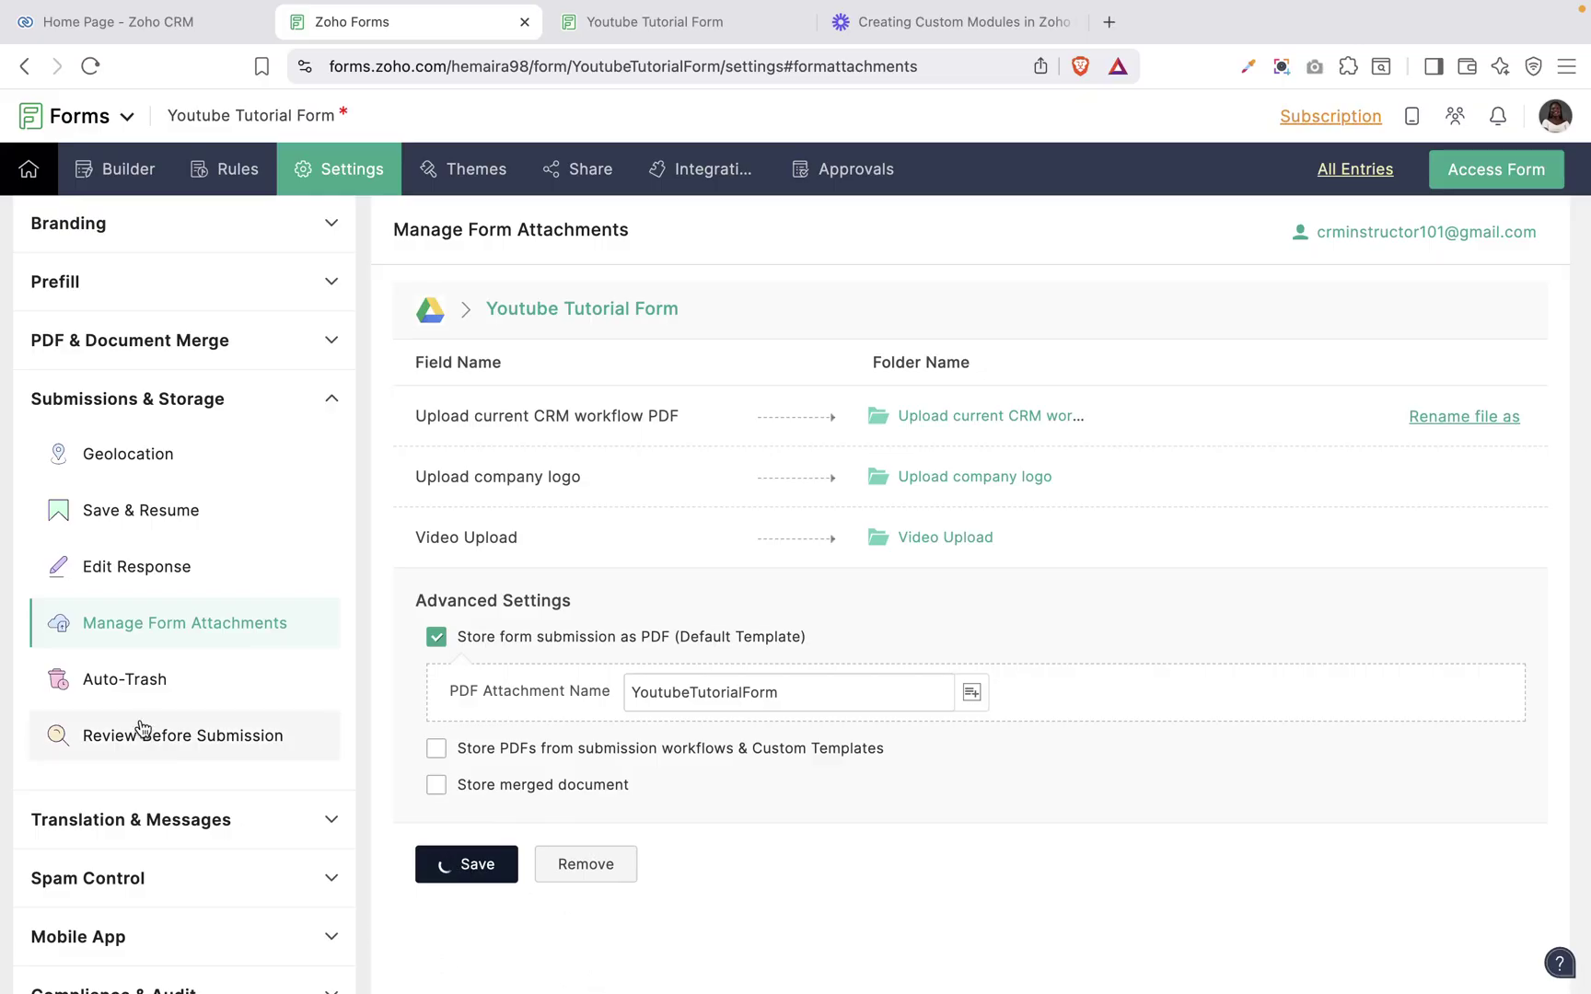
Step: Configure Auto-Trash to move form submissions to the trash every 30 days and save the setting
left_click(114, 681)
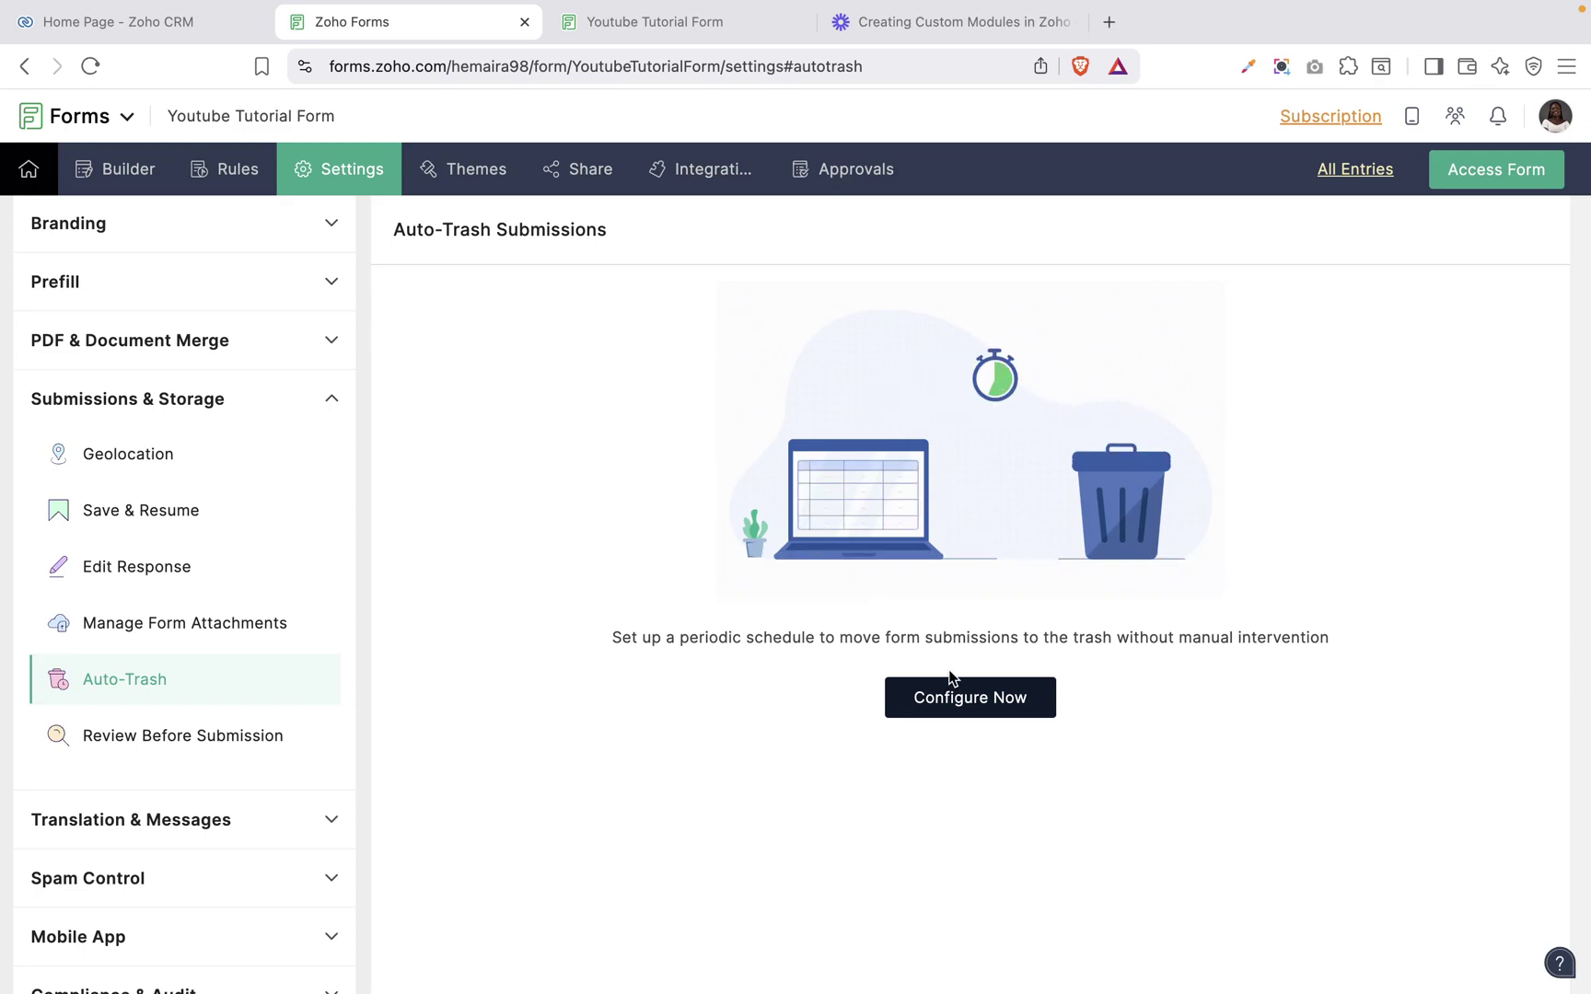
left_click(958, 690)
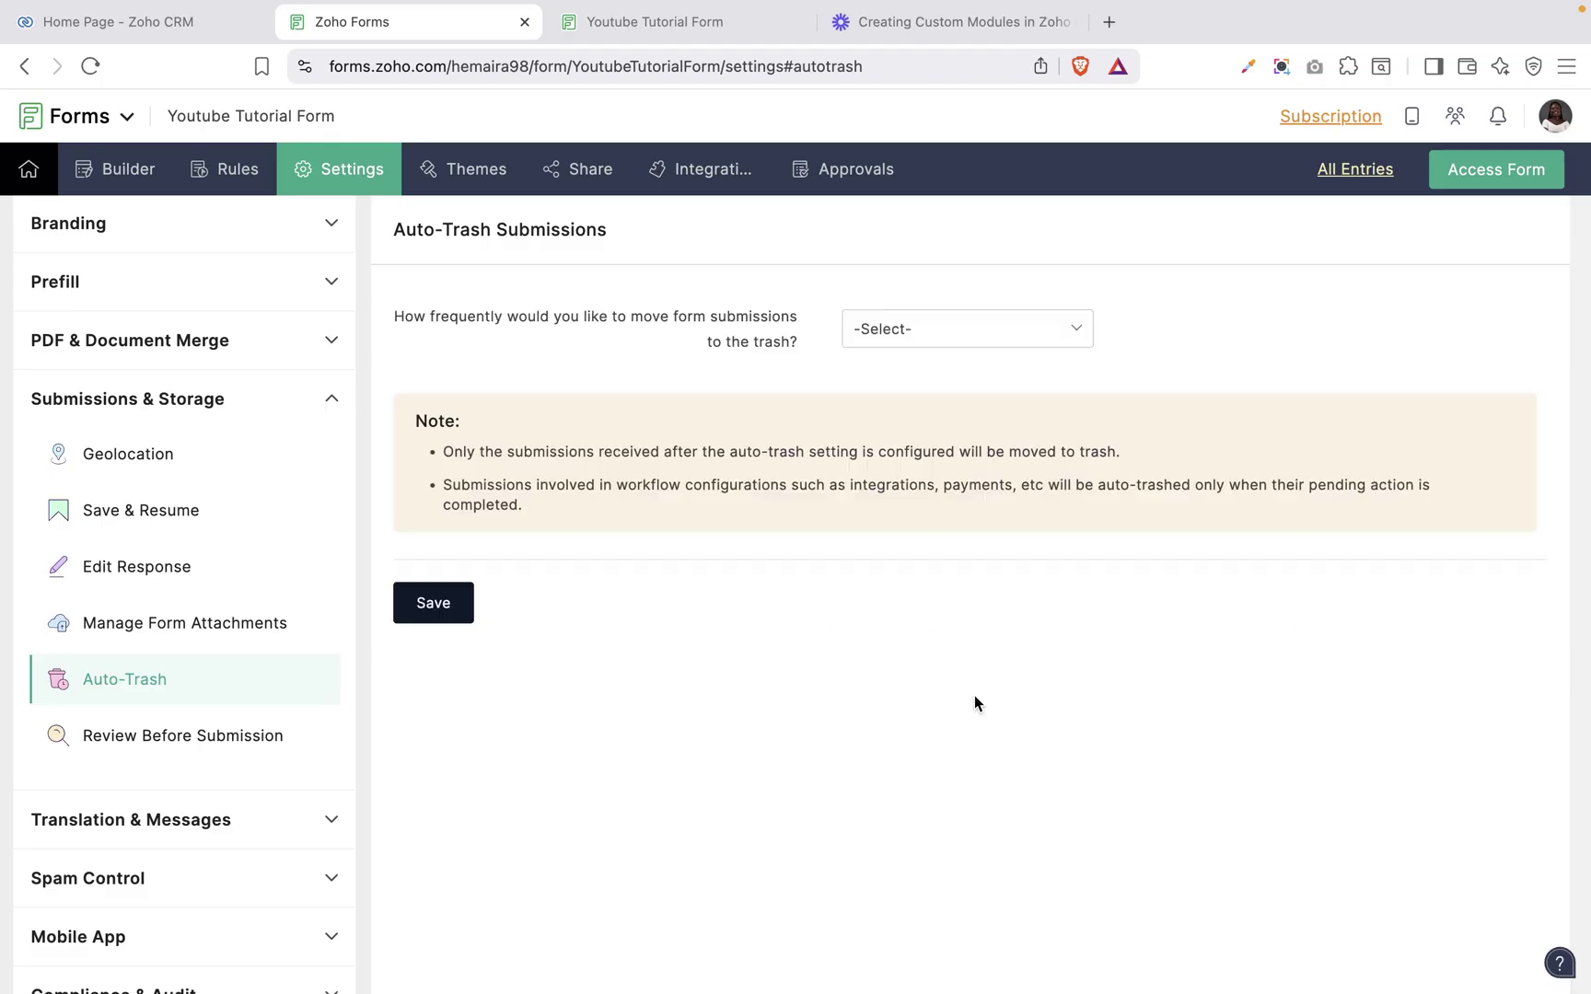
left_click(931, 329)
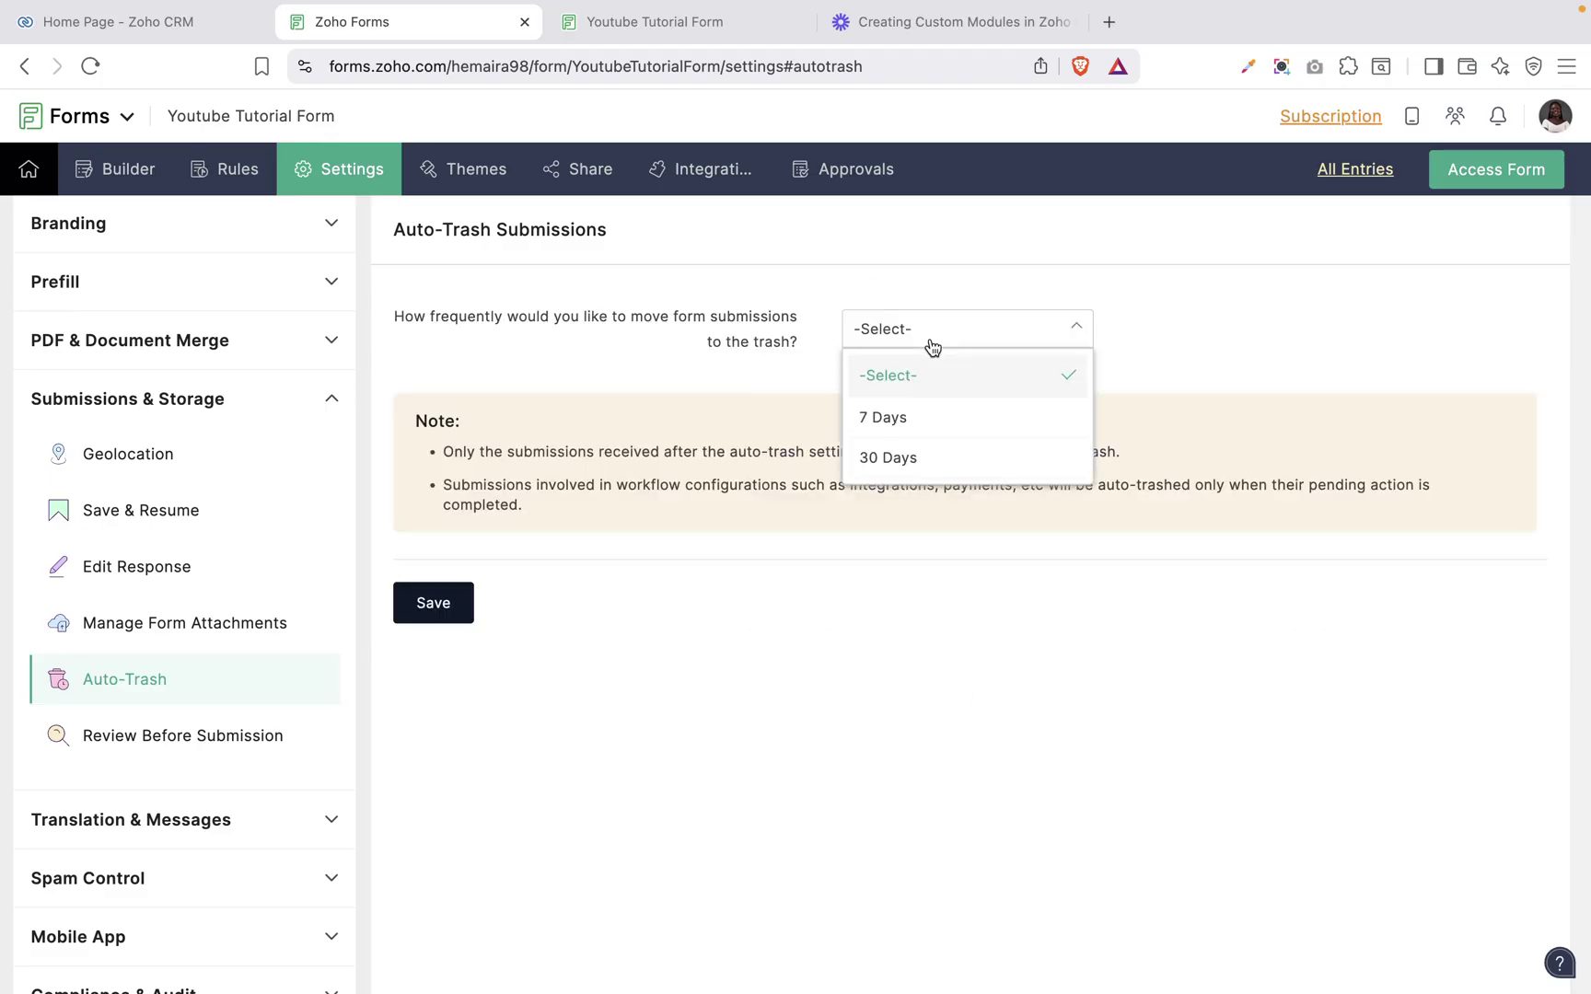
left_click(903, 458)
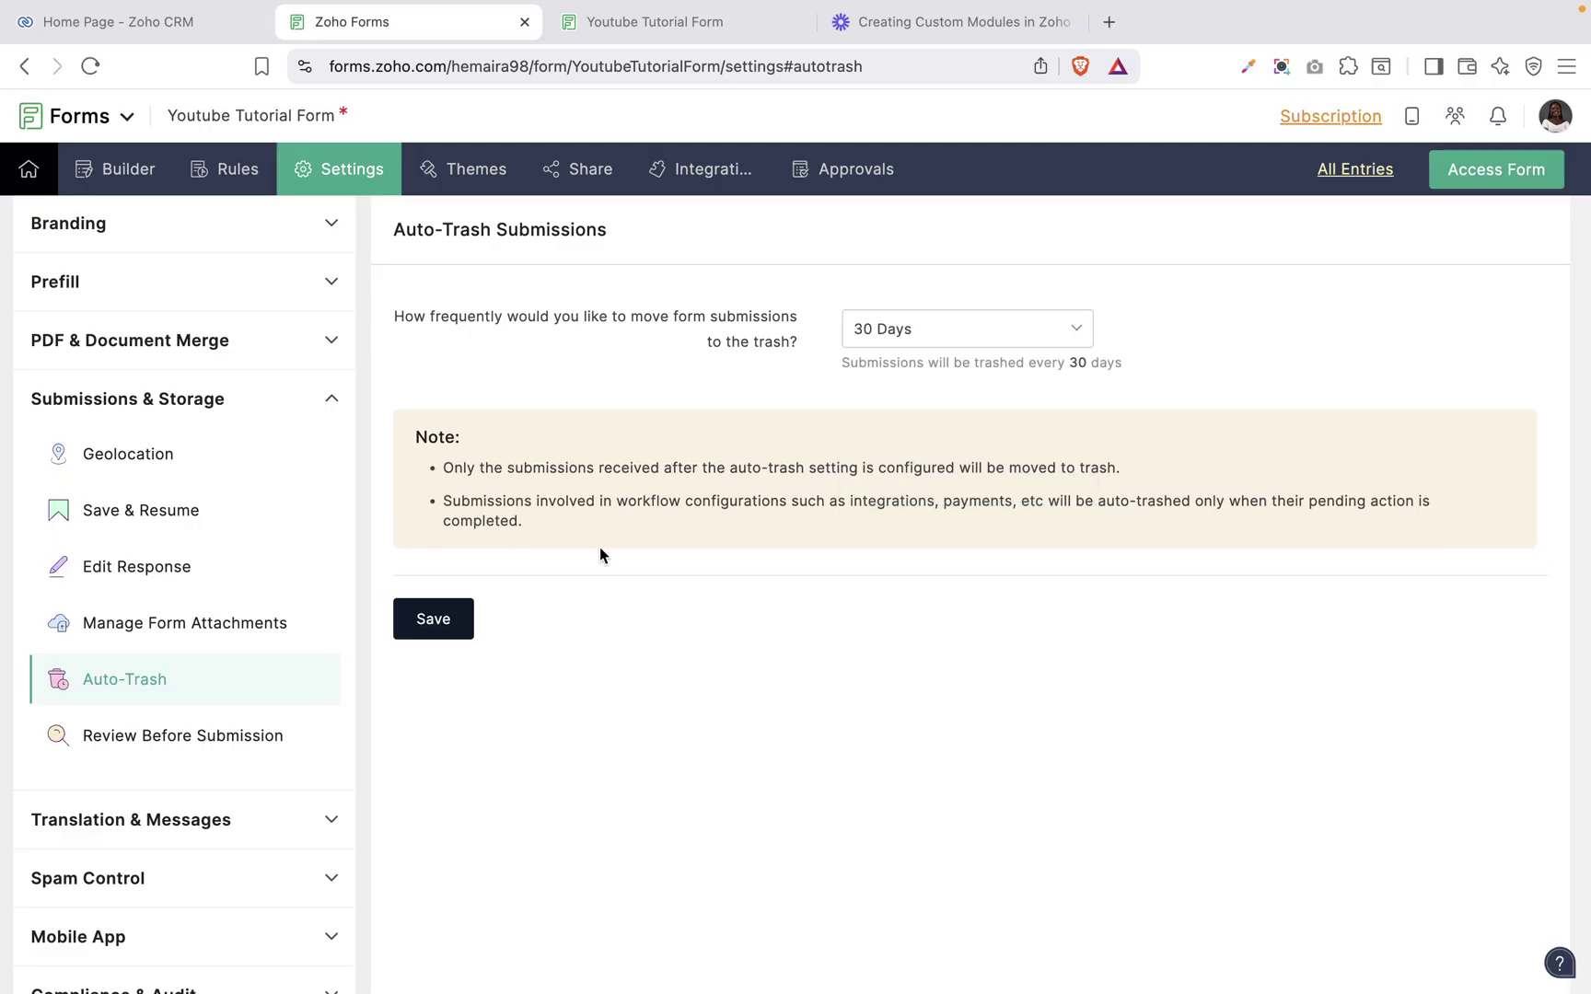
left_click(433, 619)
Step: Enable Review Before Submission with the button label Review and save the setting
left_click(178, 745)
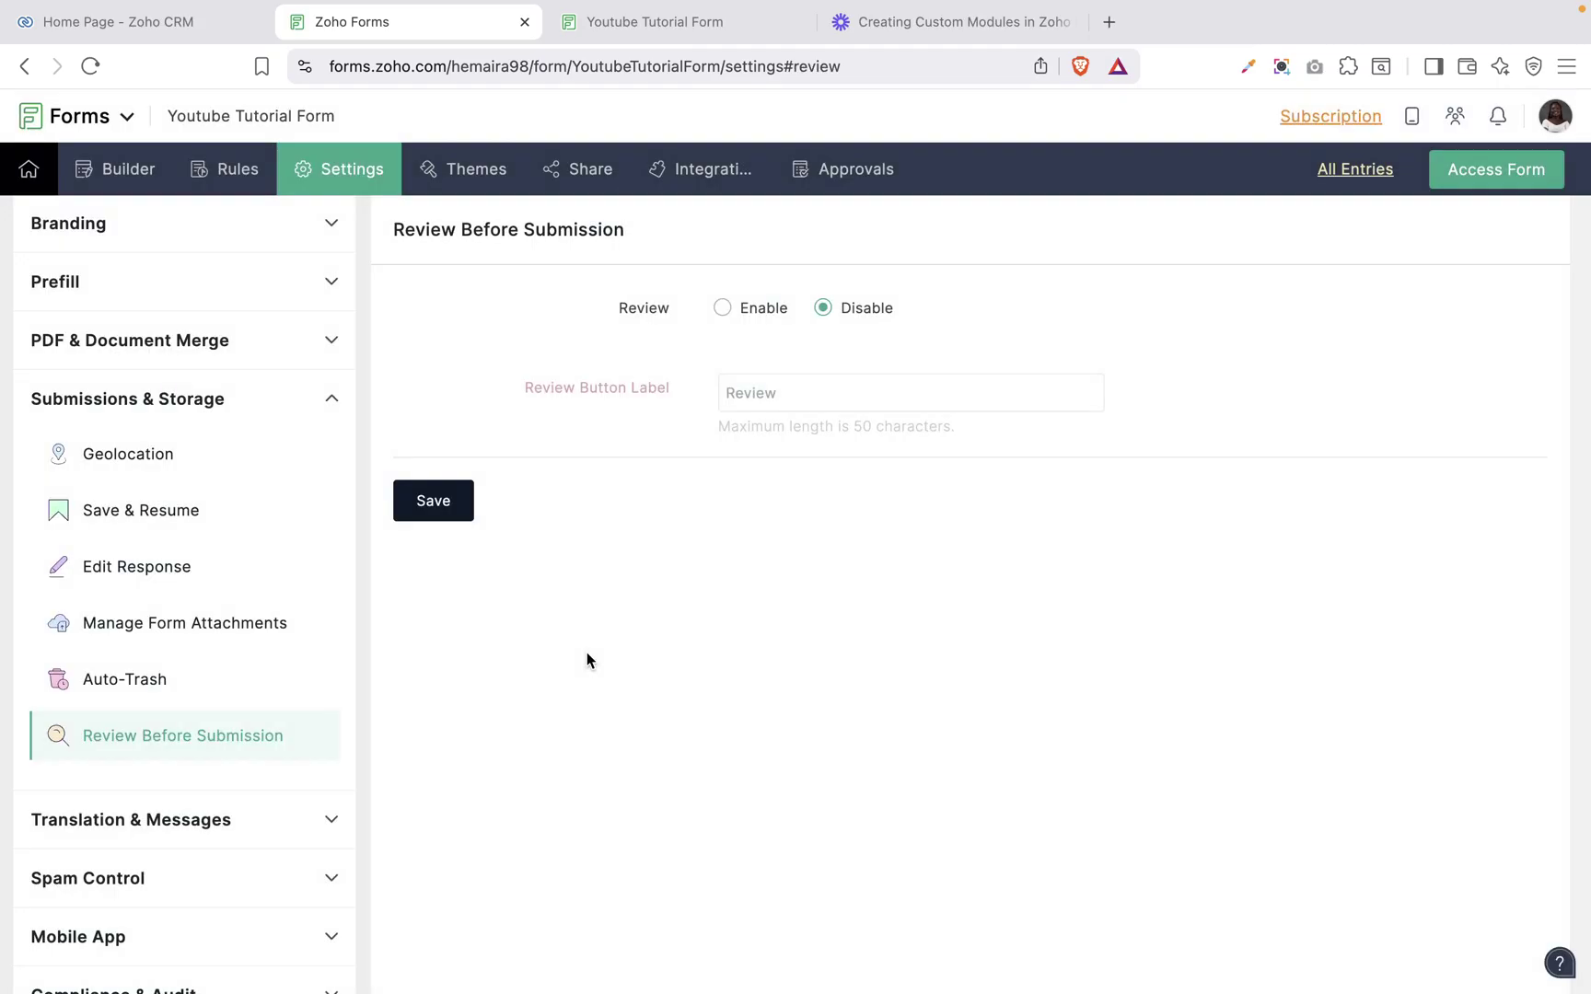
left_click(741, 313)
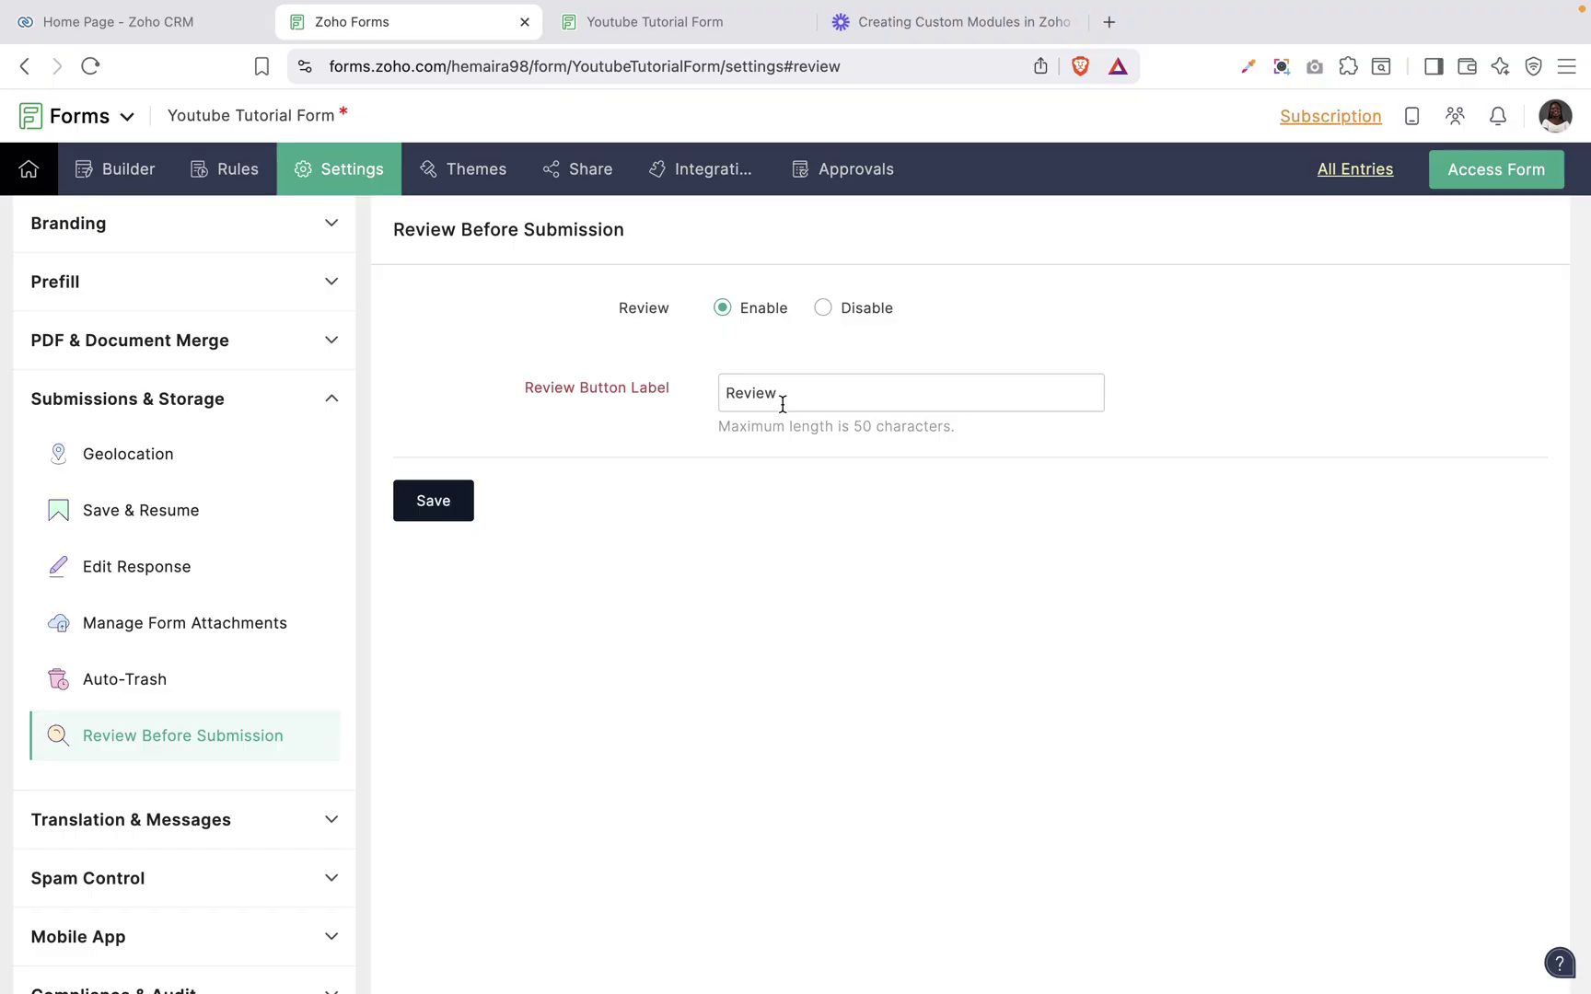
left_click(450, 501)
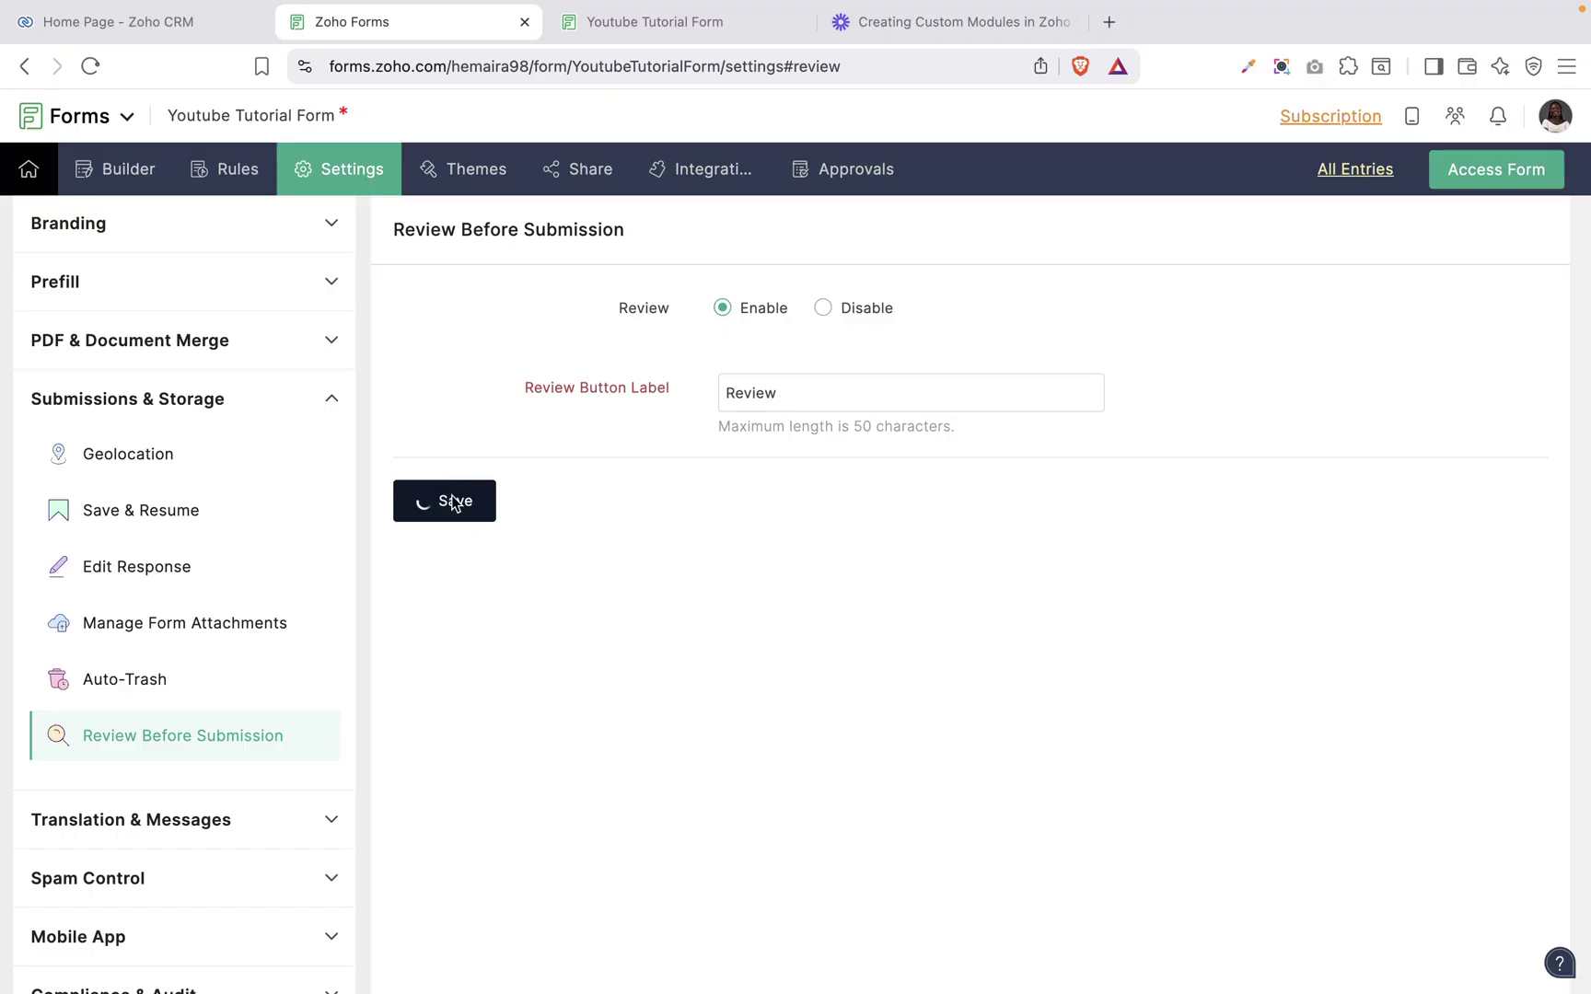
Step: Start customizing the form's custom messages and examine the Mandatory Messages for each field type, from text inputs to terms and conditions
scroll(247, 739, "down", 2)
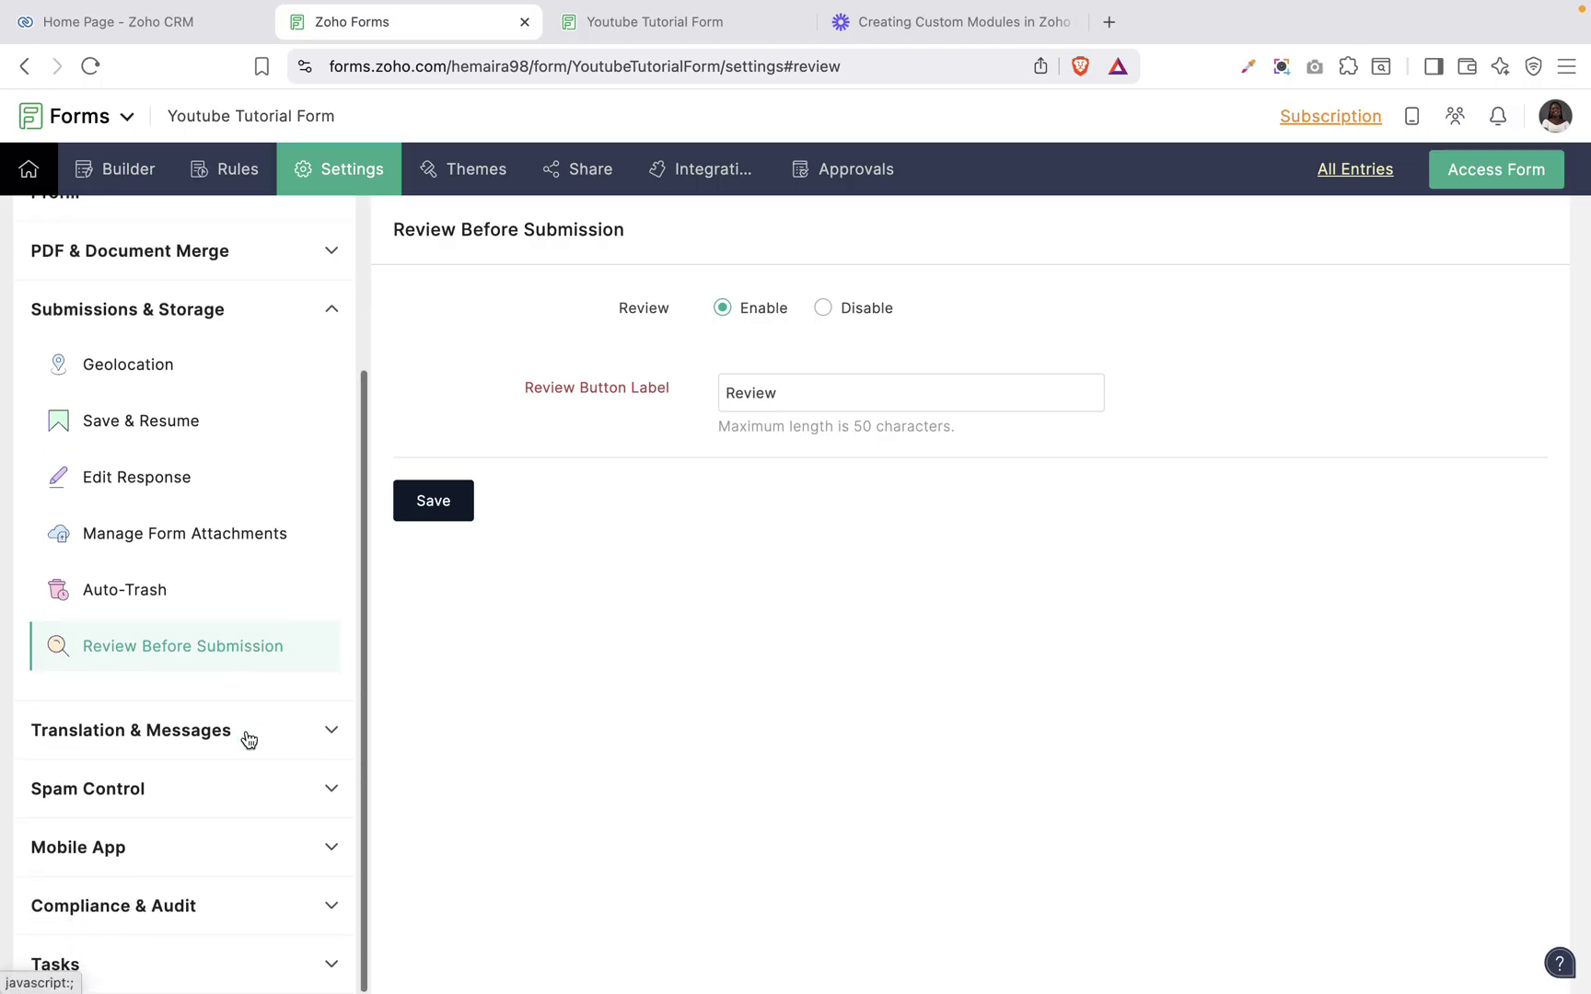
left_click(246, 739)
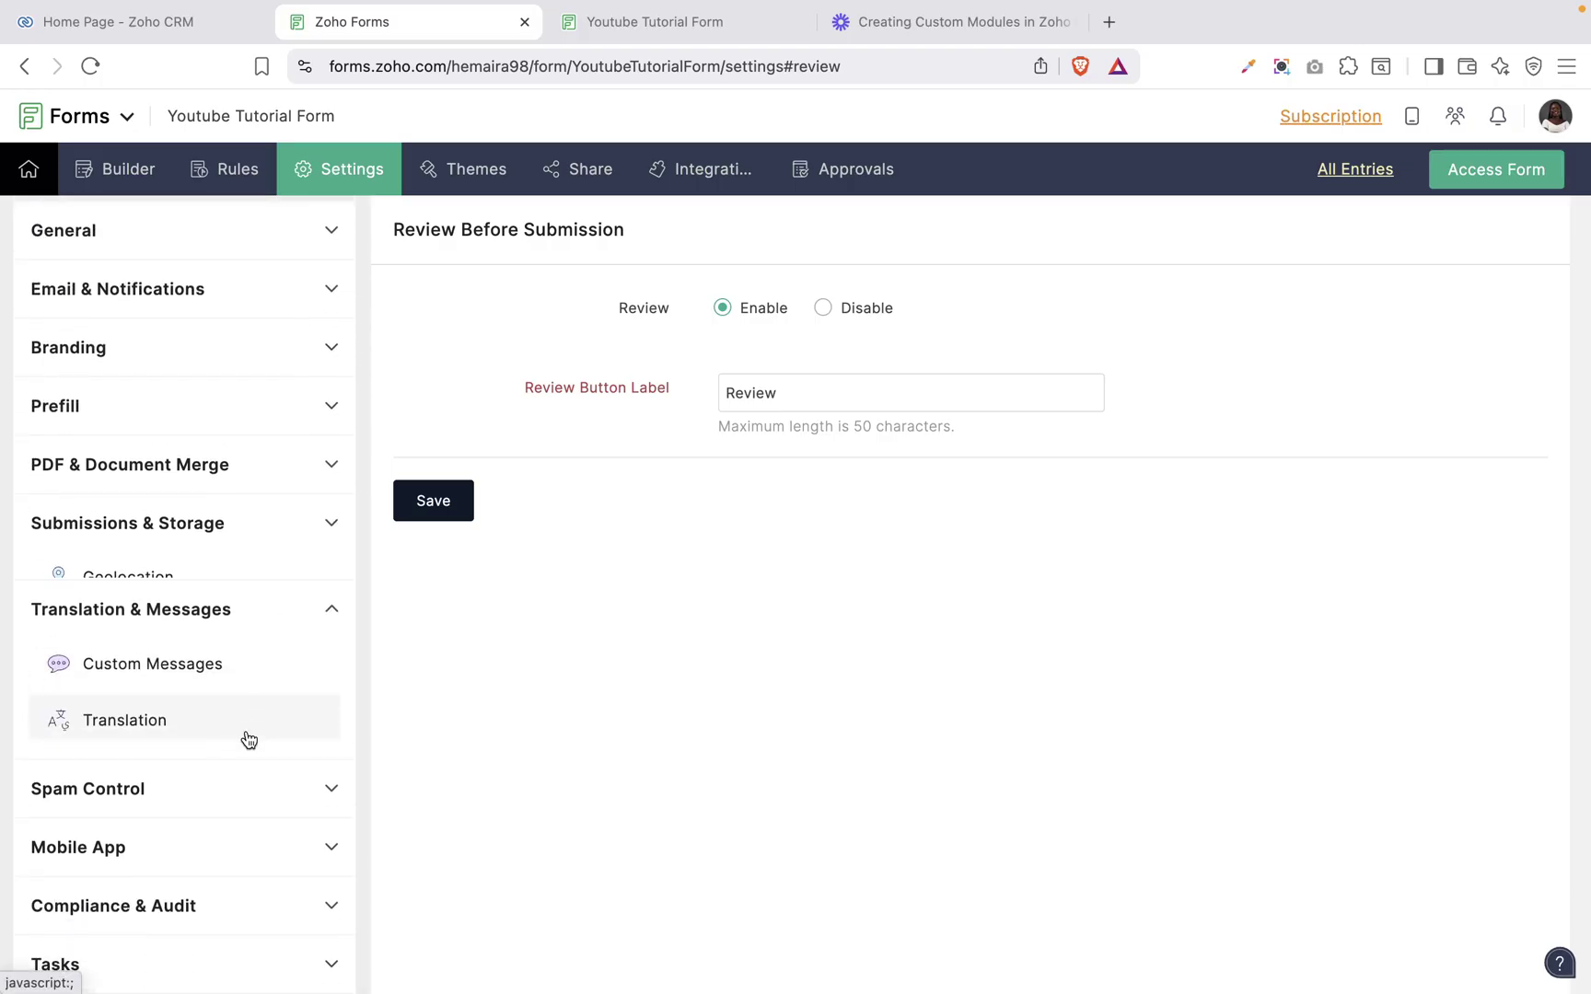
left_click(185, 651)
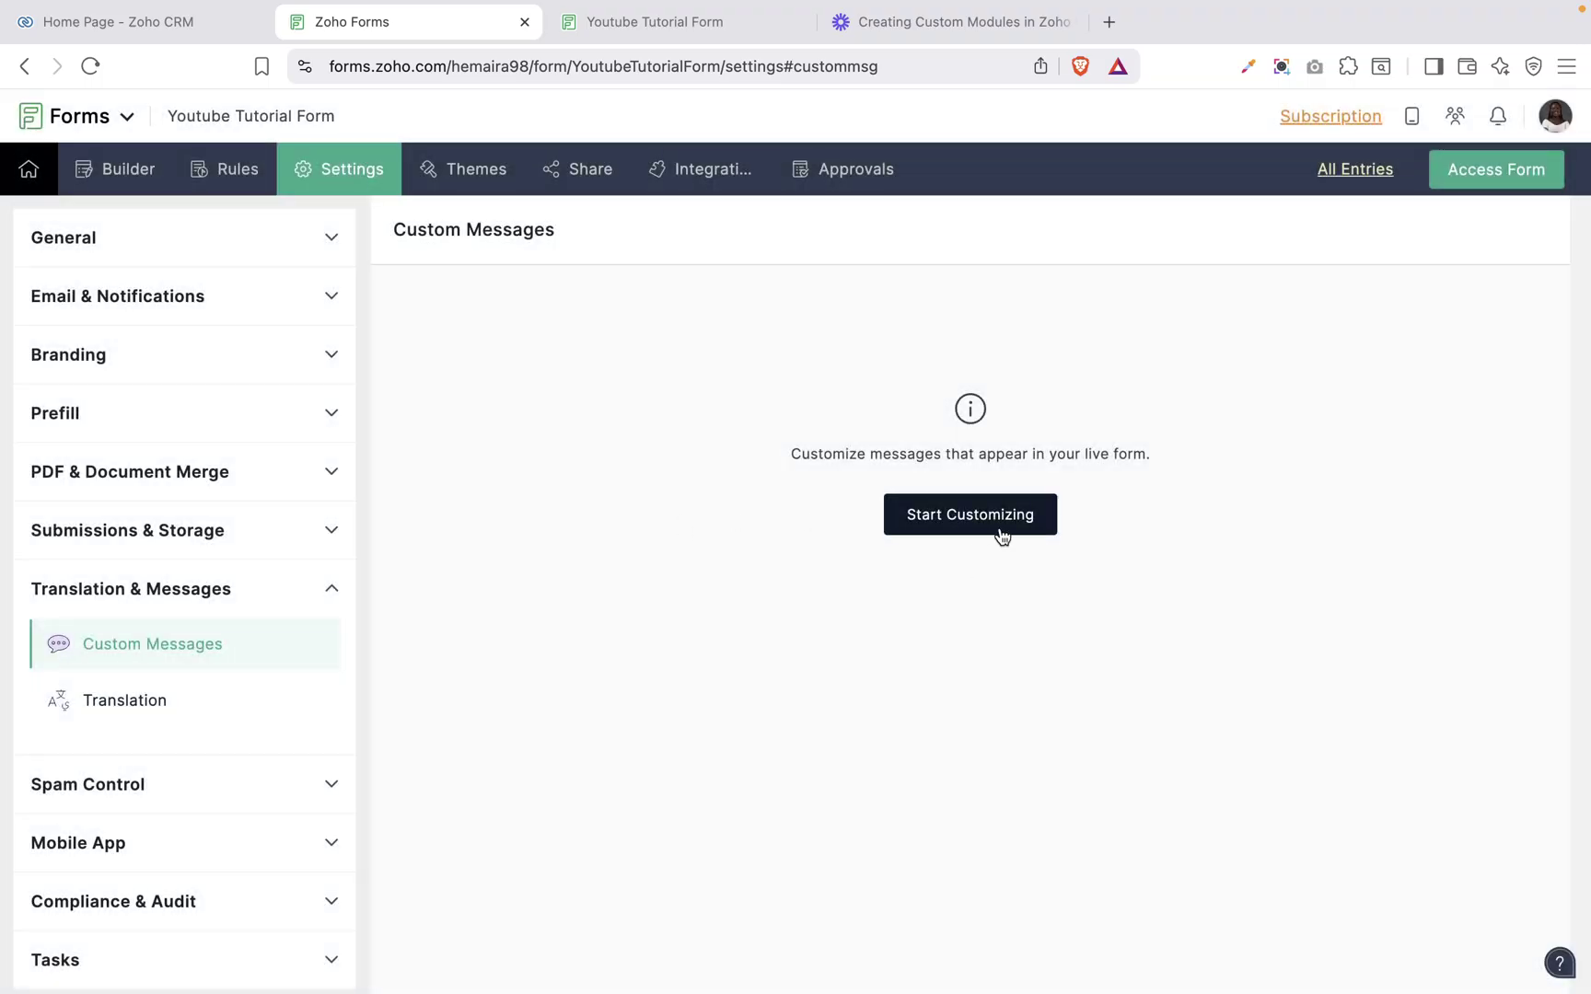
left_click(1002, 537)
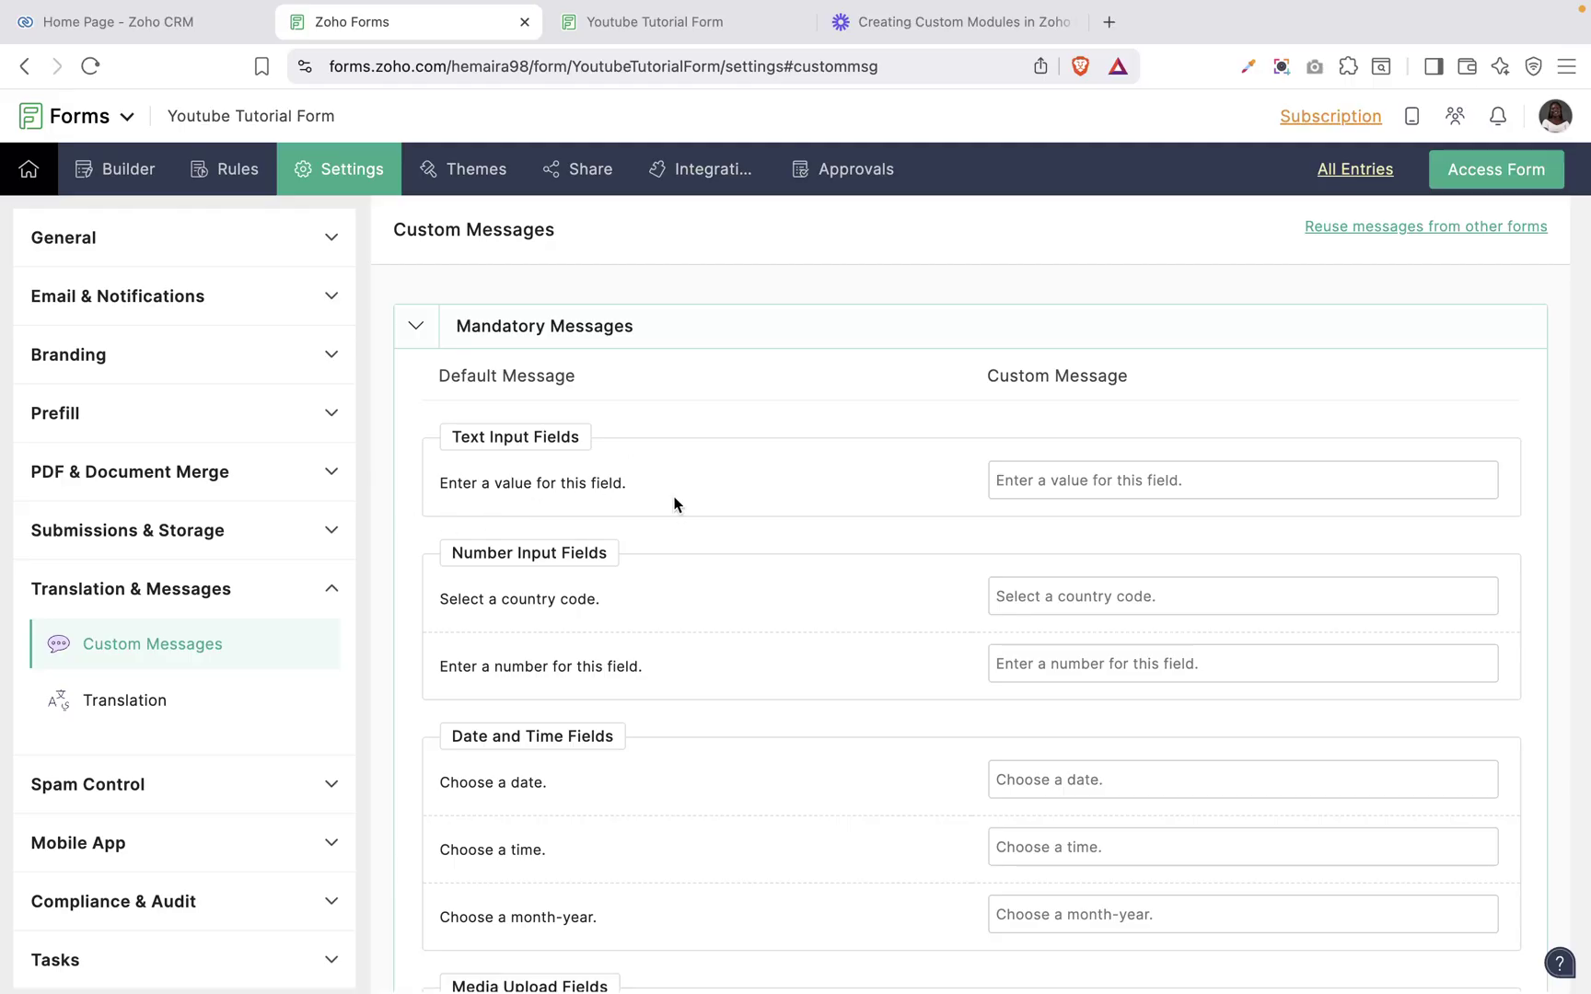
left_click(1163, 494)
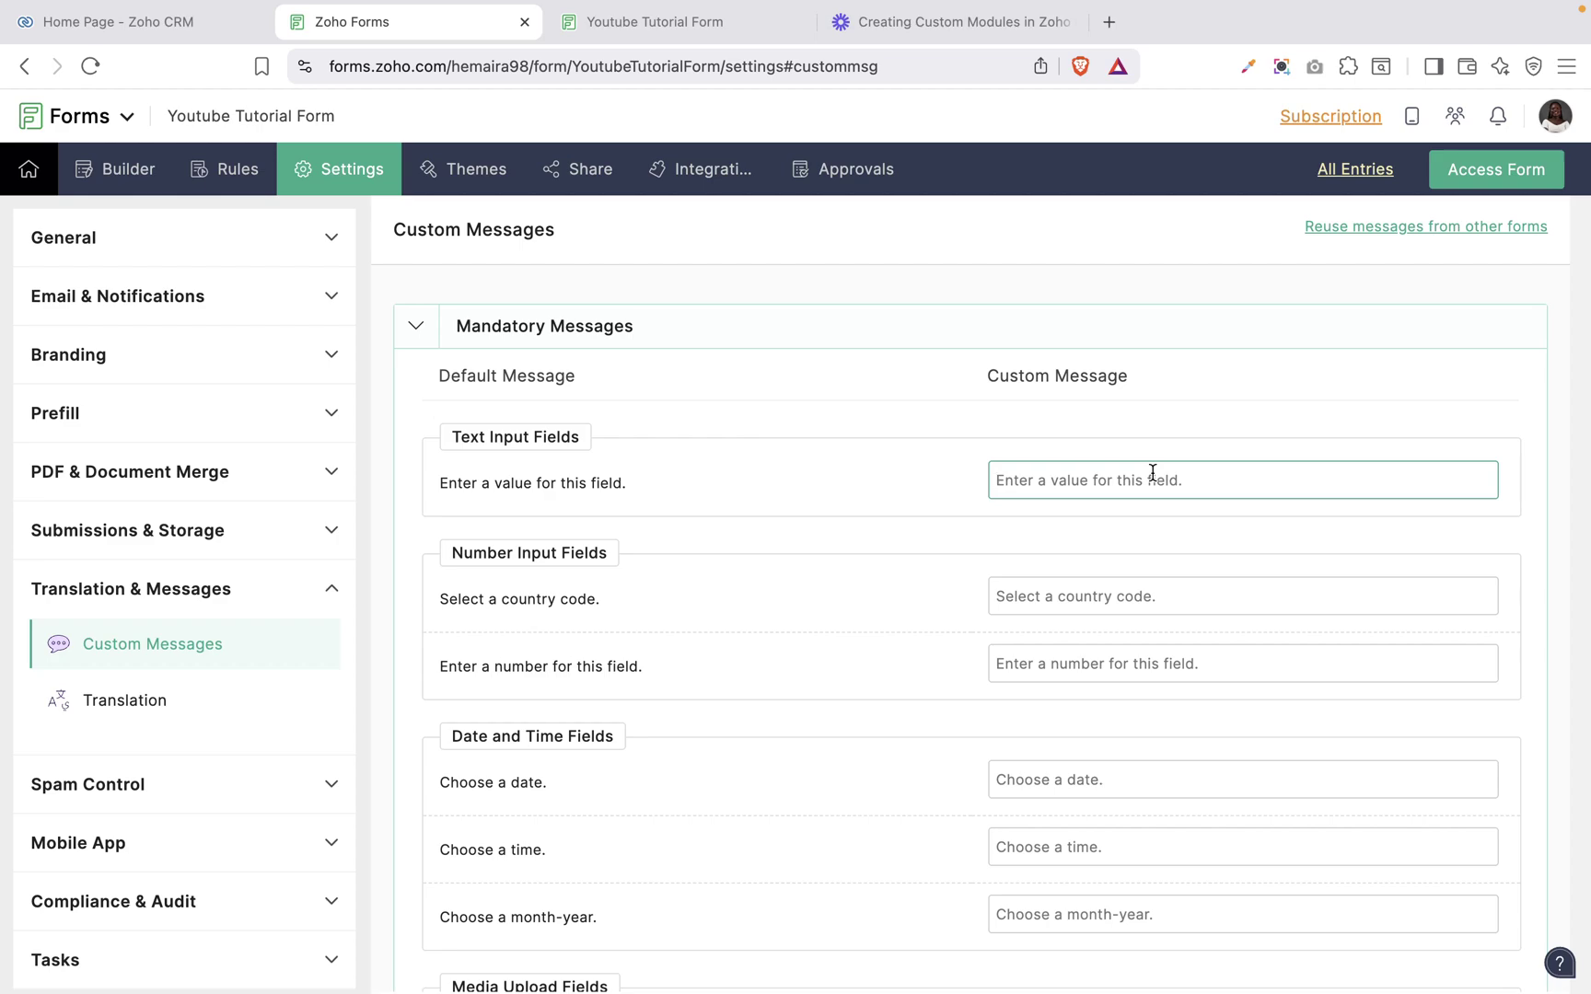
left_click(594, 479)
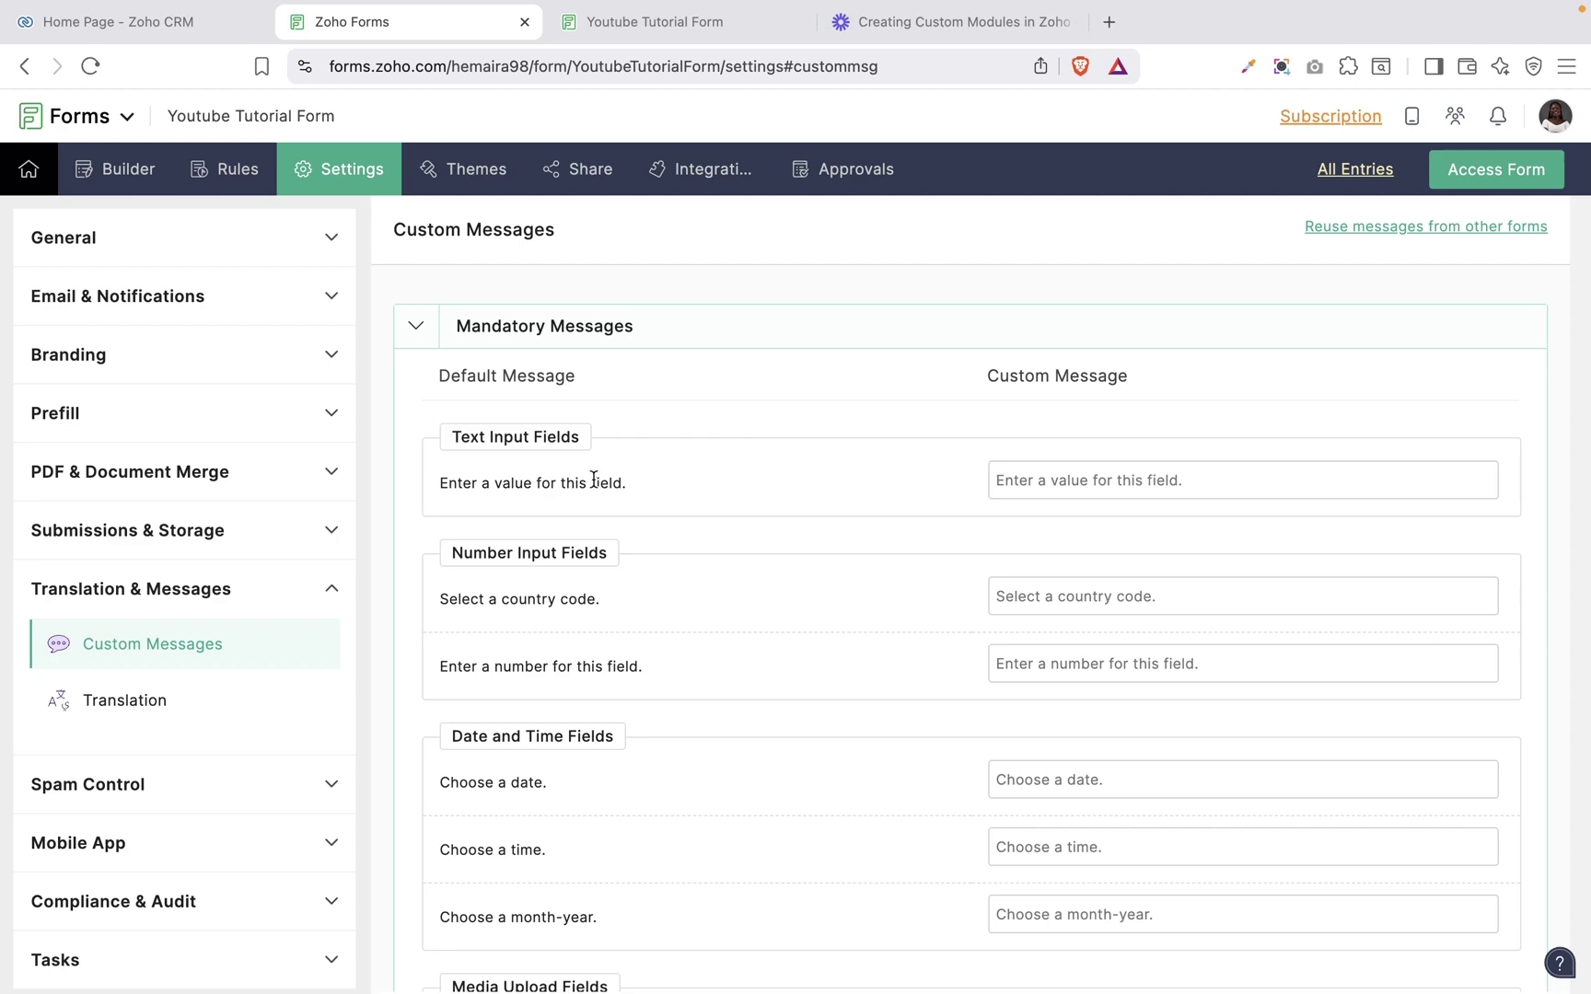
left_click(1048, 476)
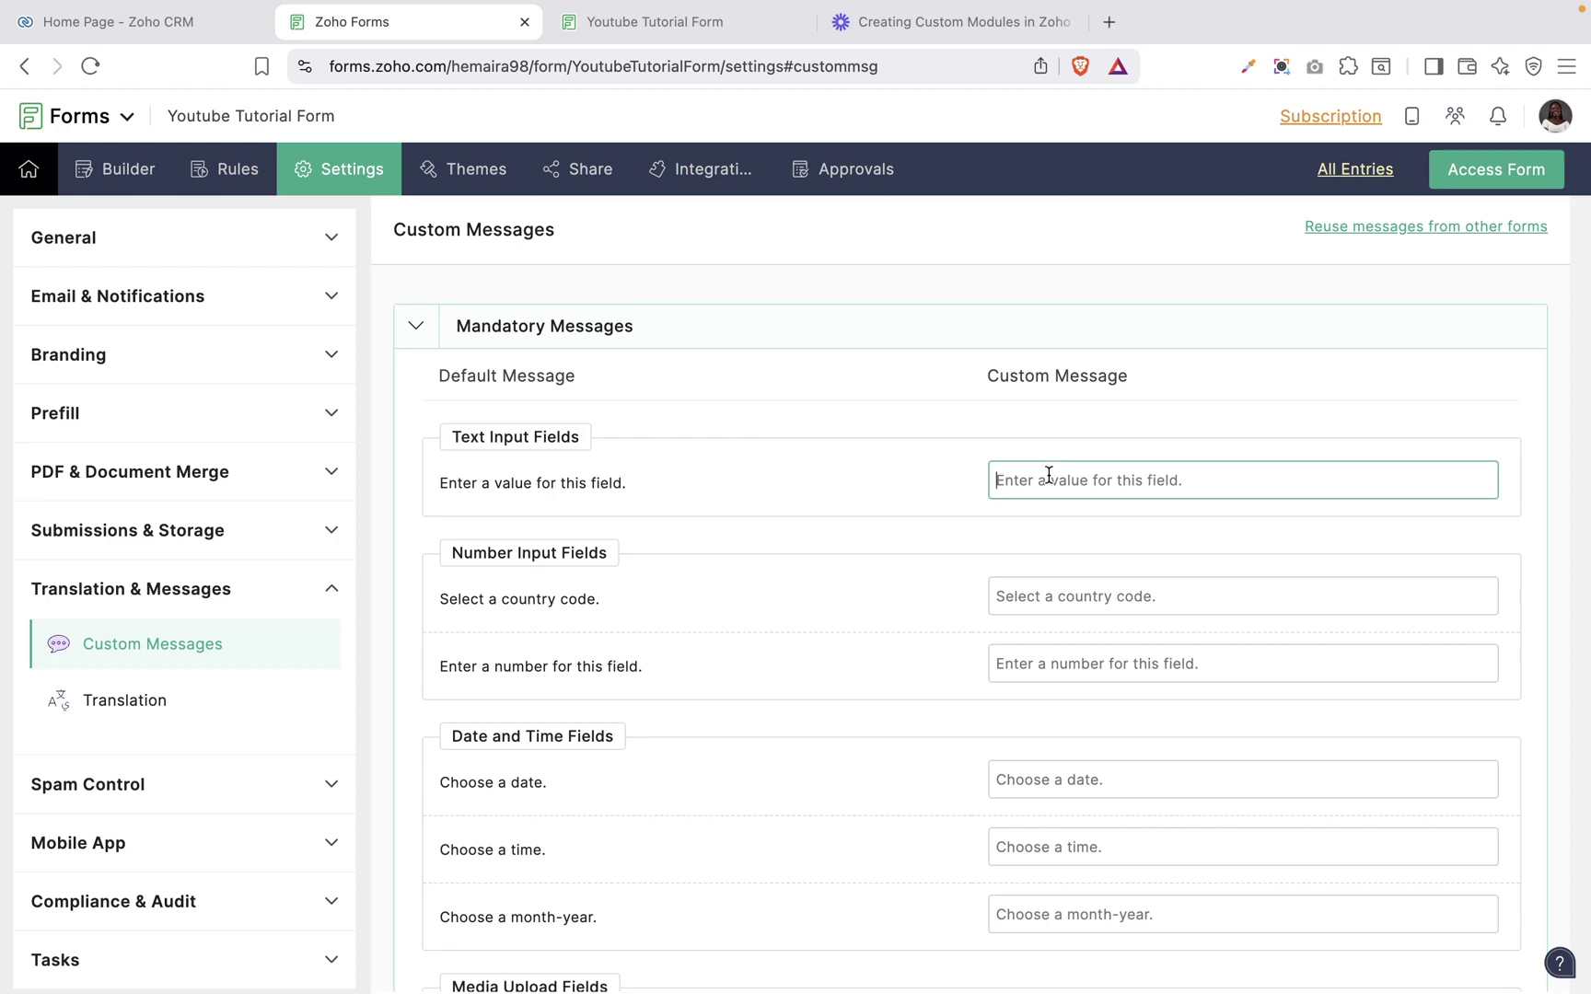
scroll(1069, 477, "down", 1)
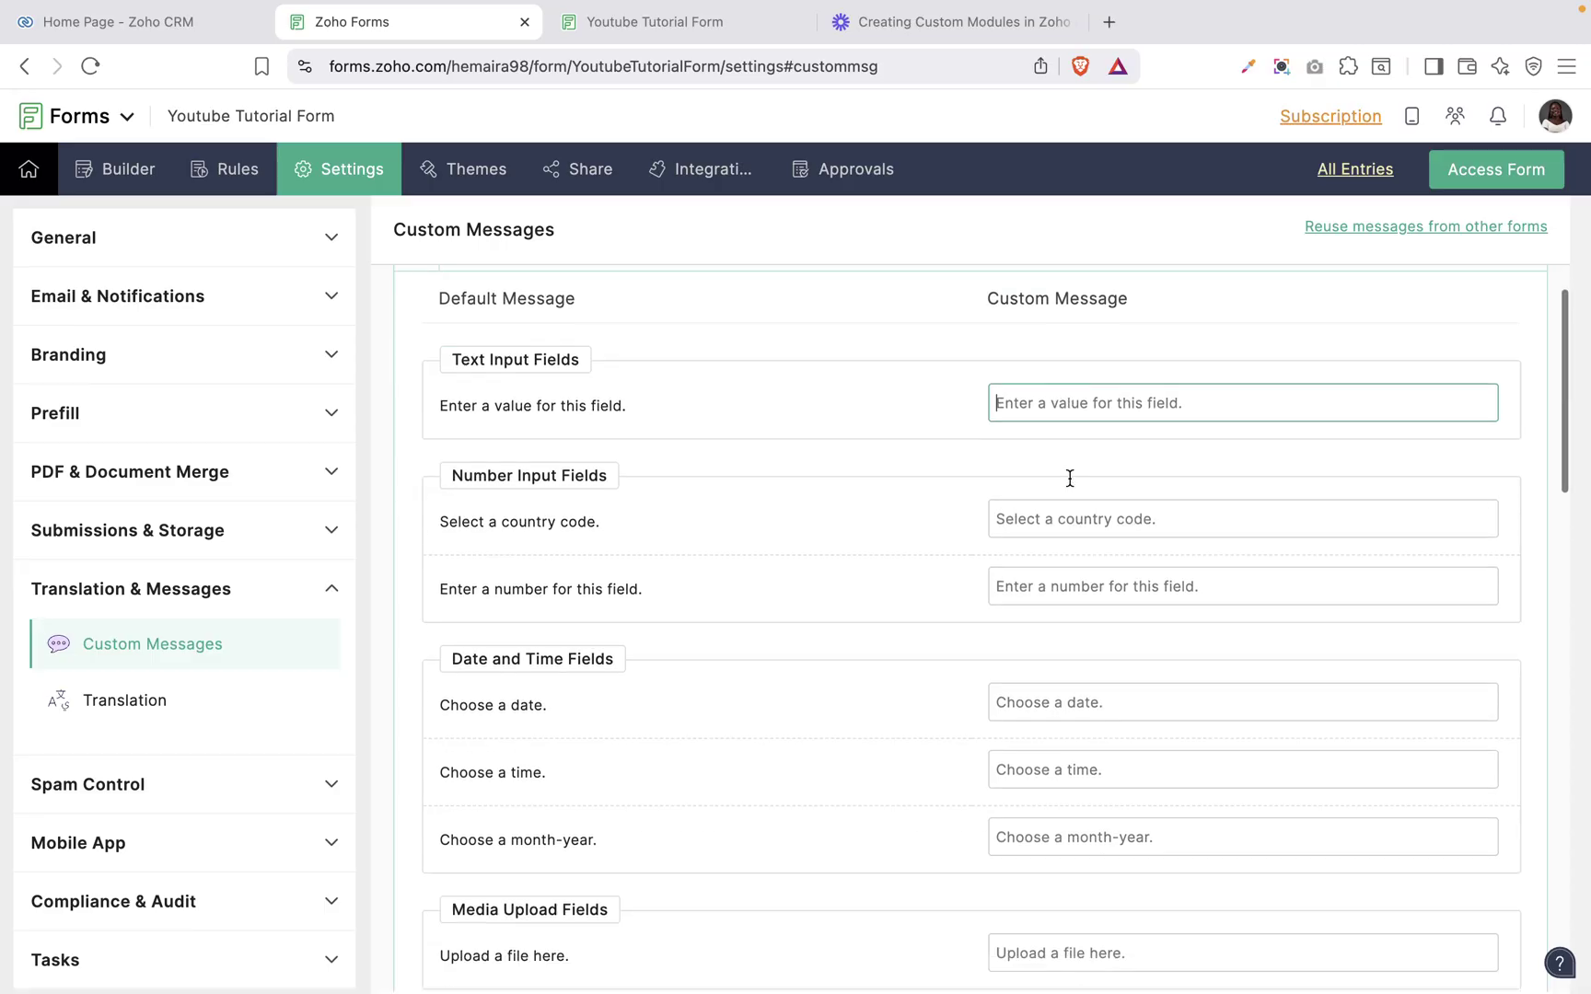
scroll(1069, 477, "down", 3)
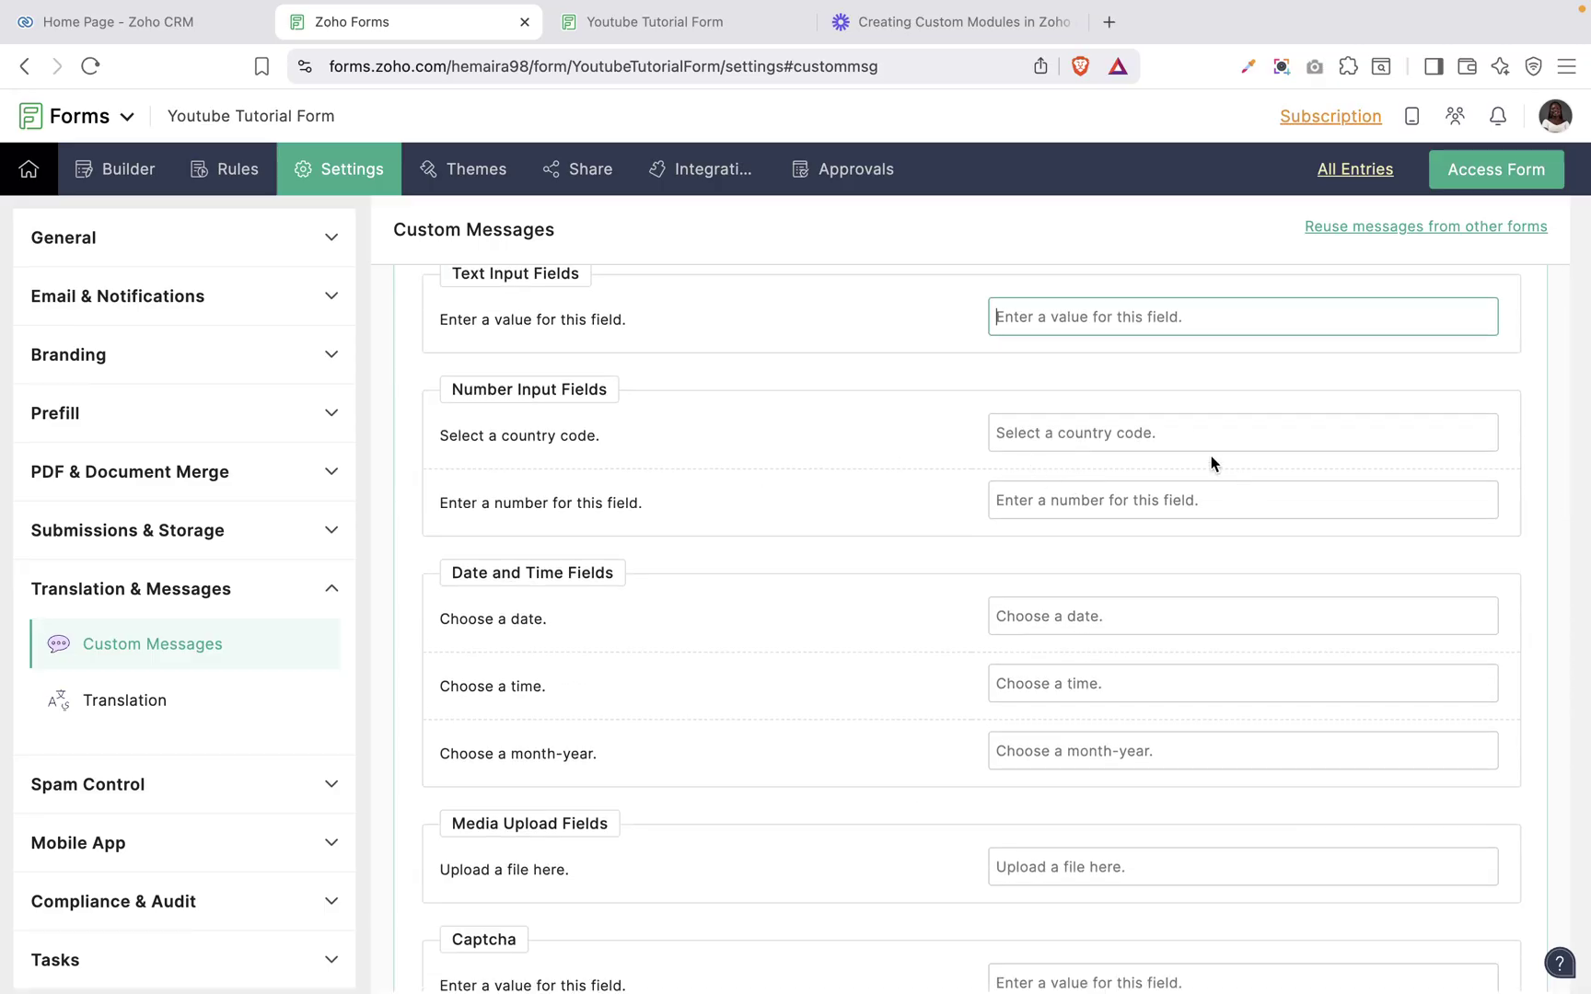
left_click(1184, 438)
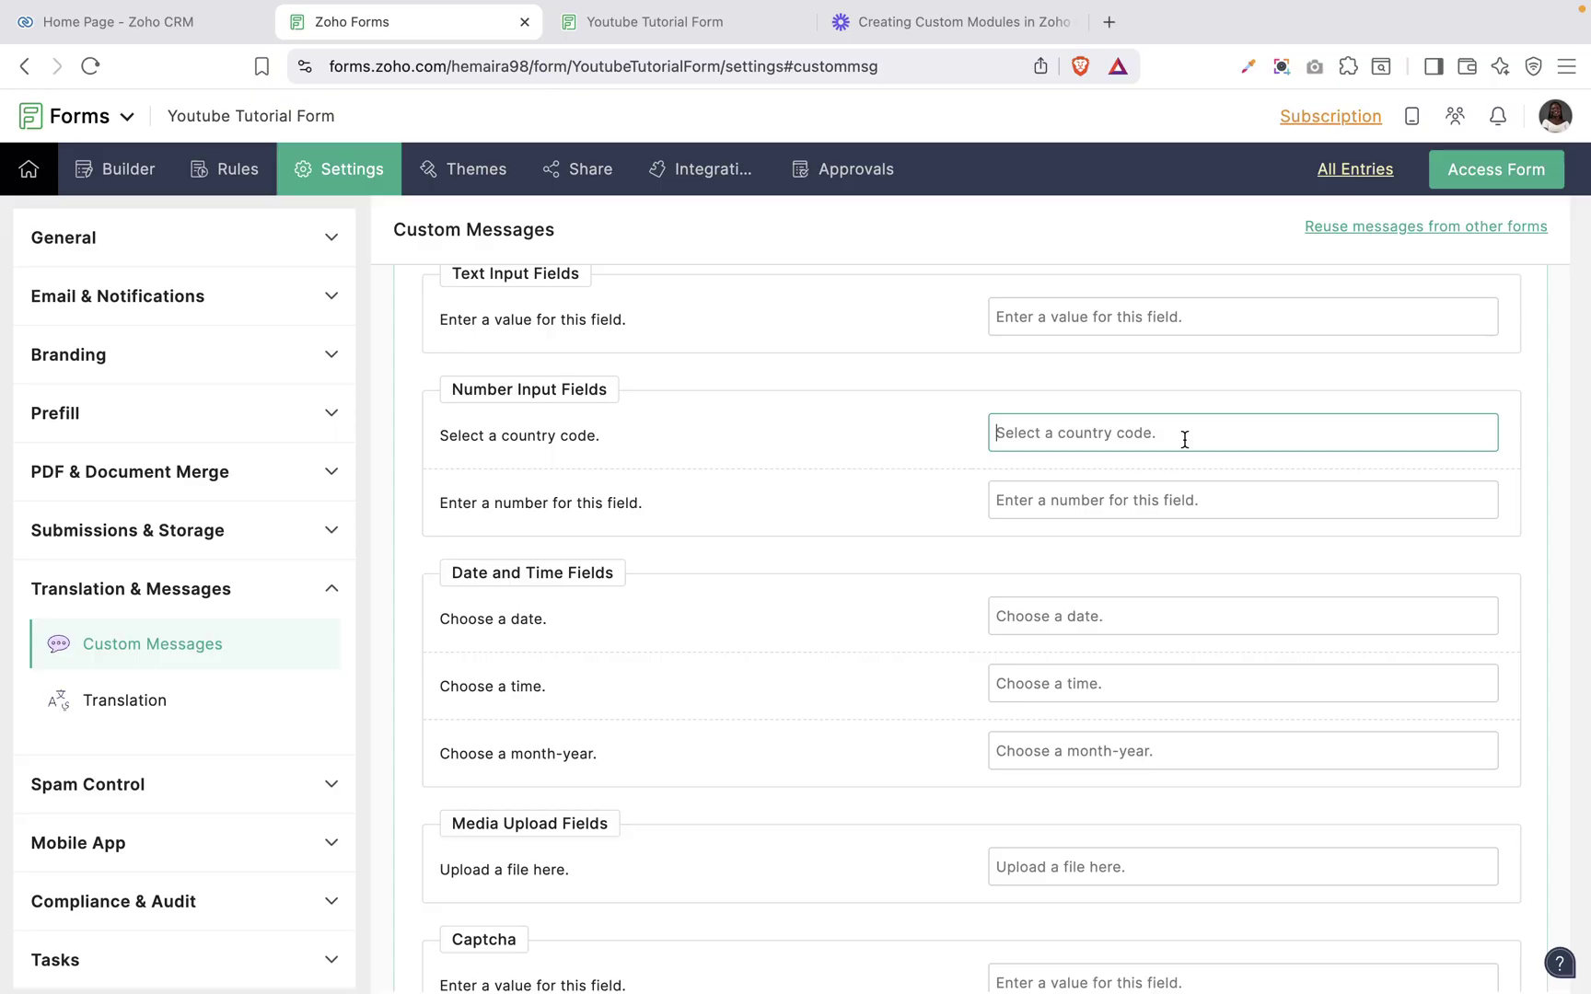
left_click(1094, 502)
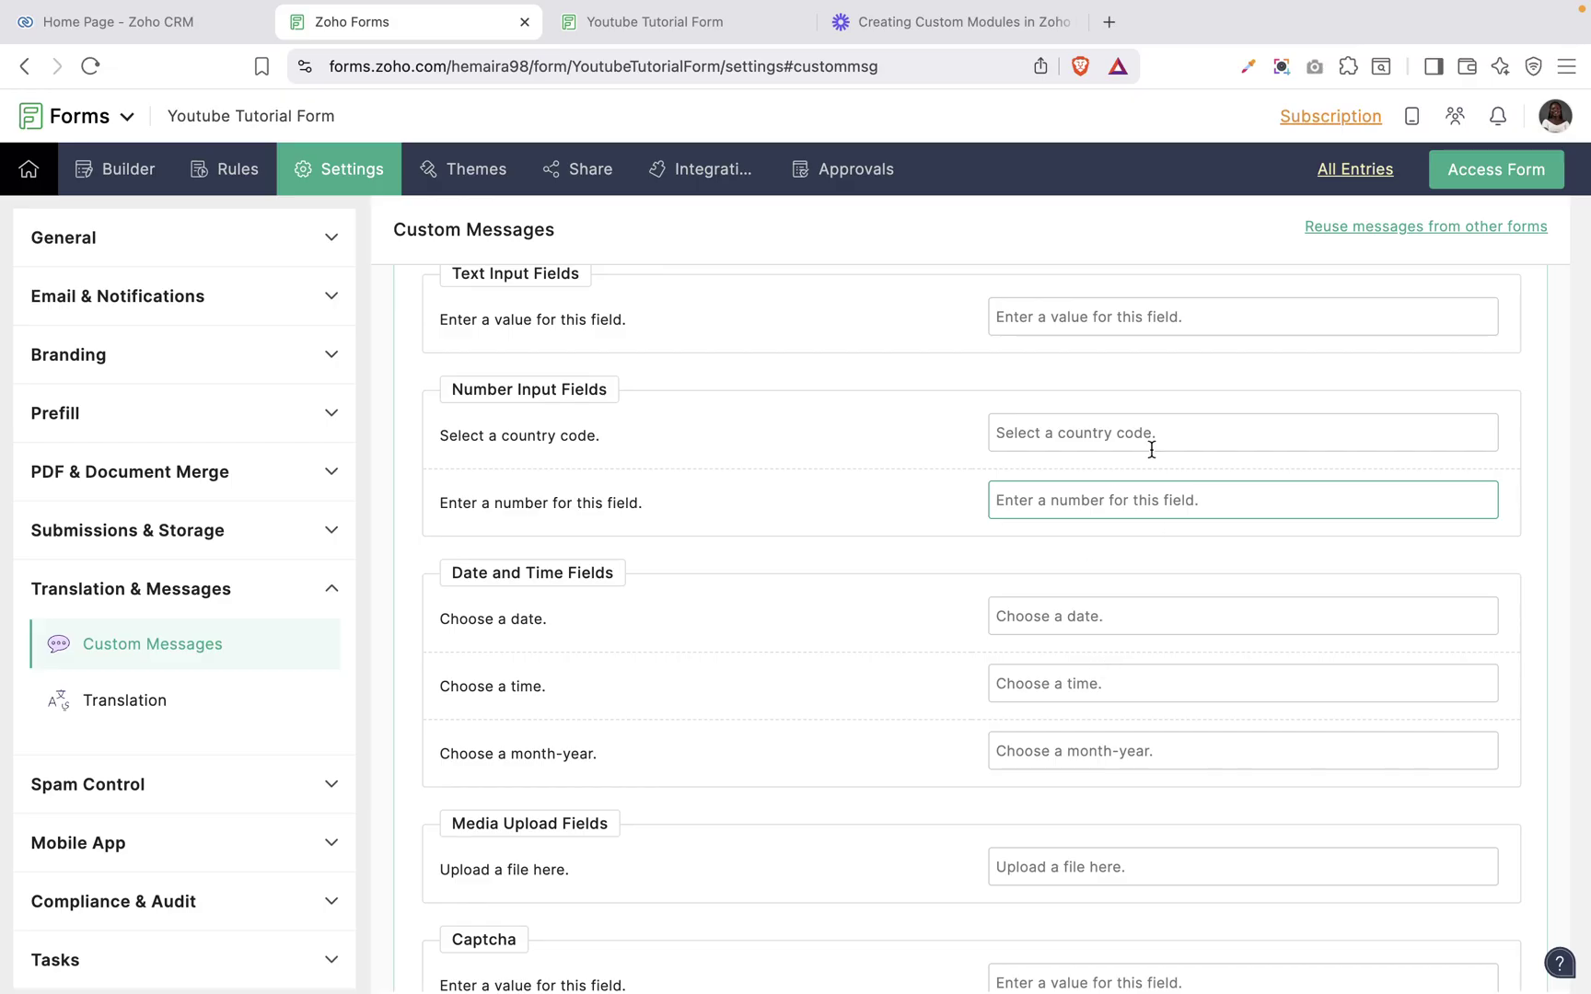
scroll(991, 767, "down", 3)
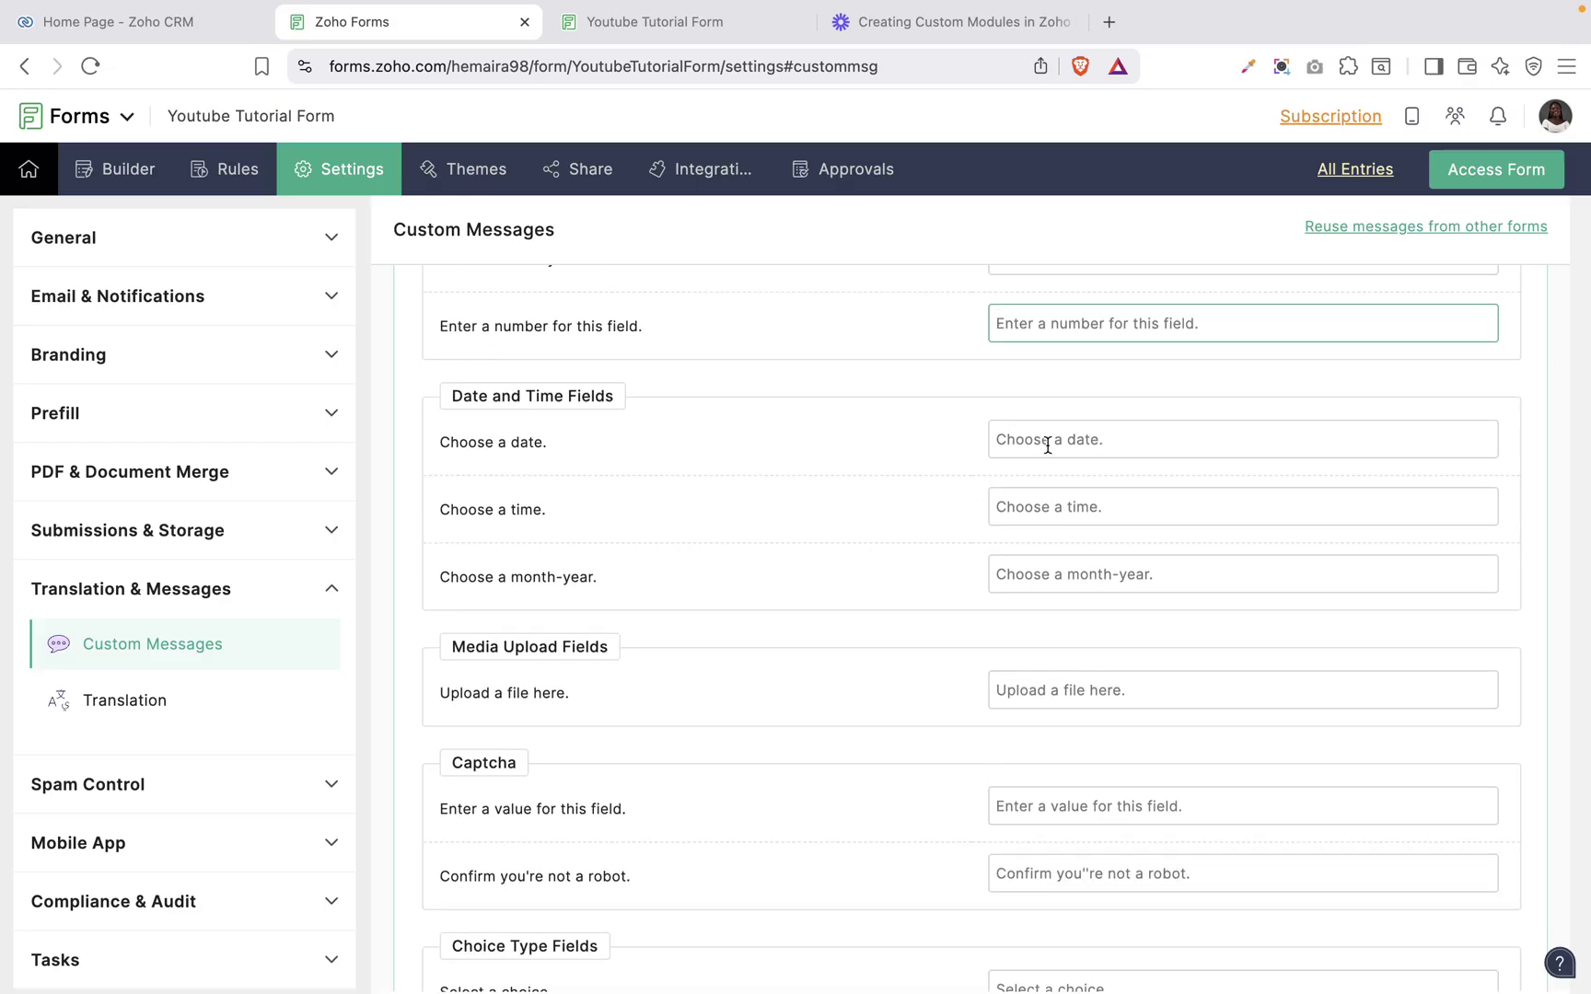
scroll(984, 542, "down", 3)
scroll(984, 542, "down", 4)
scroll(984, 542, "down", 4)
scroll(984, 537, "down", 7)
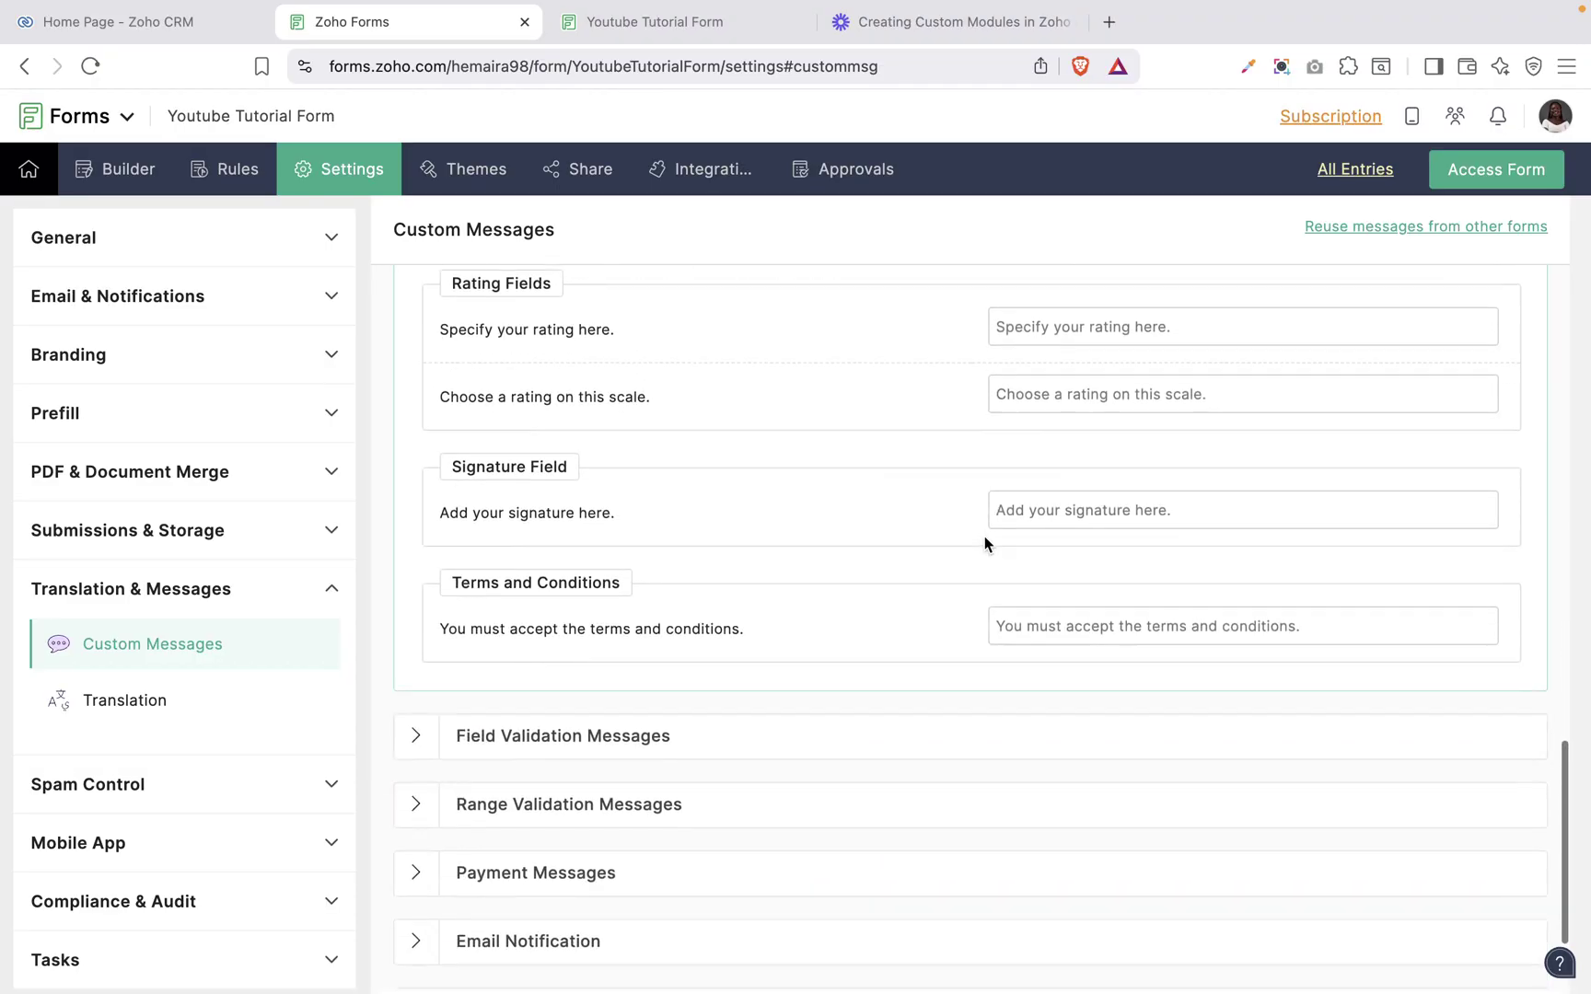
left_click(1149, 343)
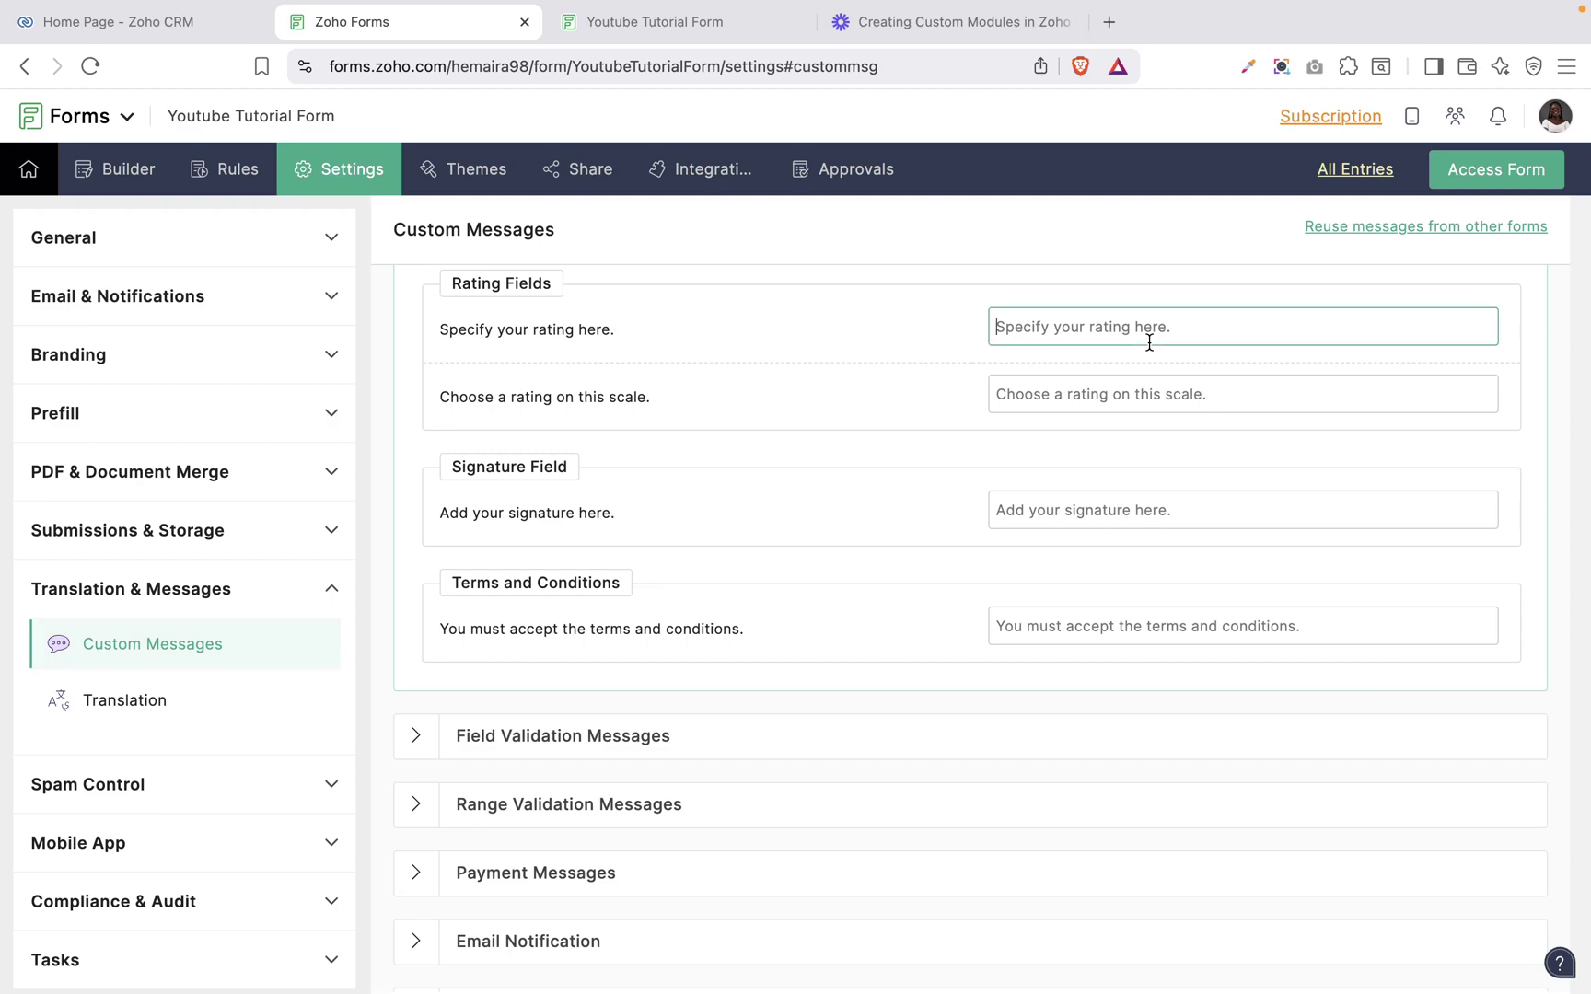
Step: Expand the Field Validation Messages and examine the default and custom texts through the Captcha and Slider fields
left_click(623, 761)
scroll(628, 752, "down", 15)
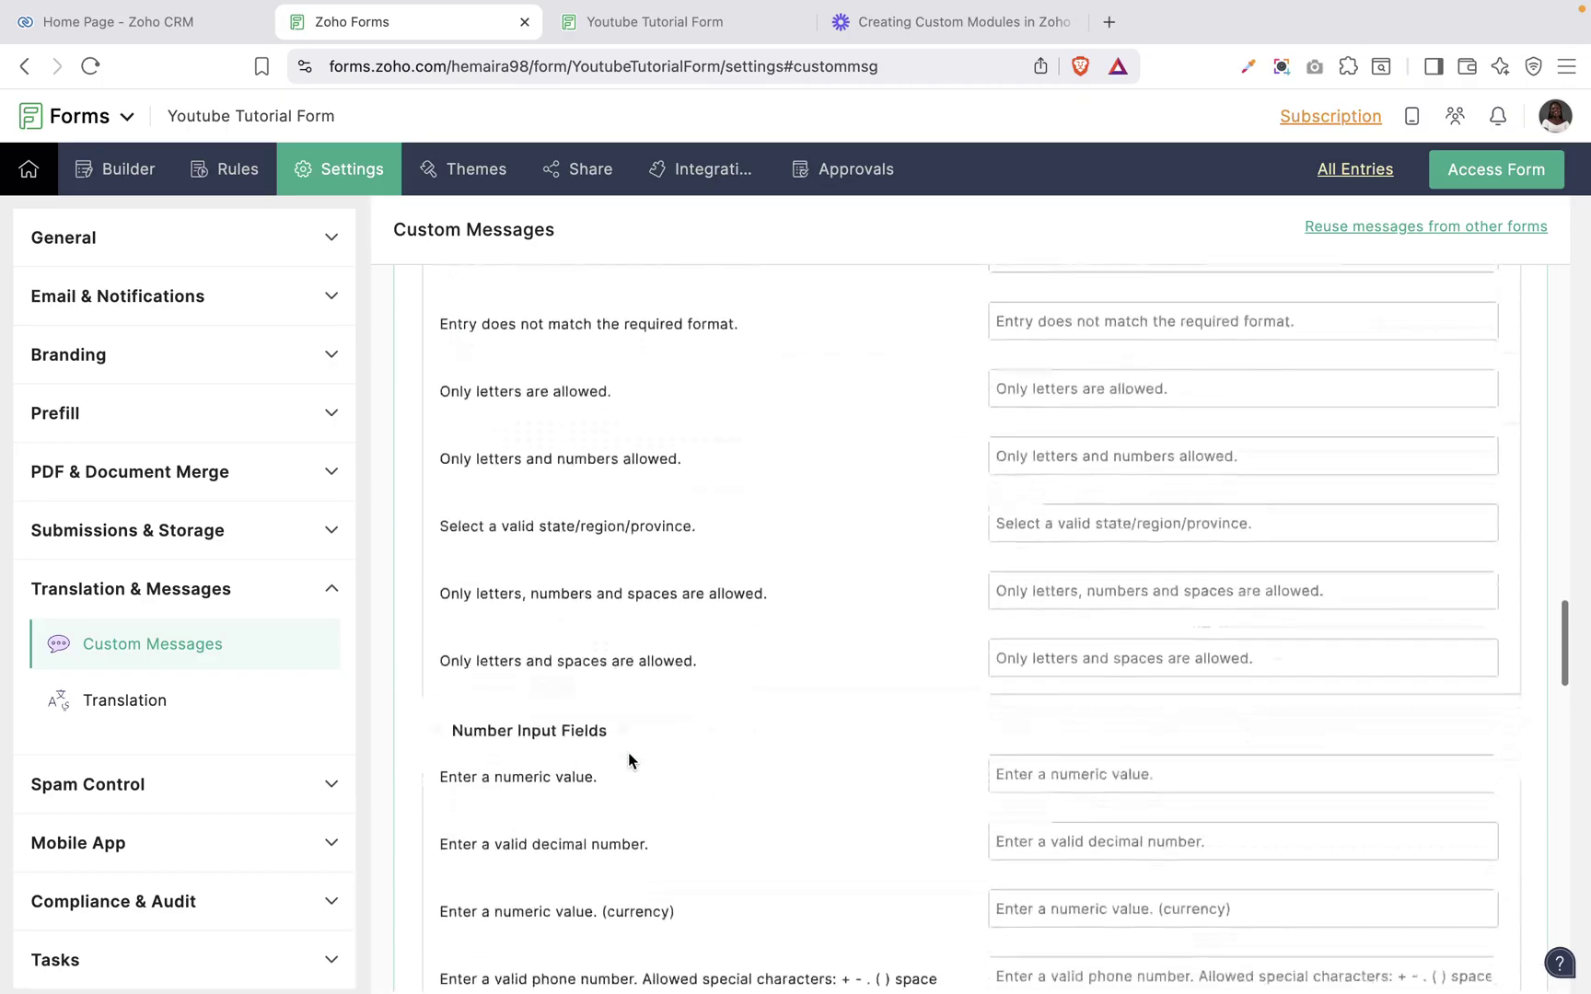
scroll(628, 752, "down", 15)
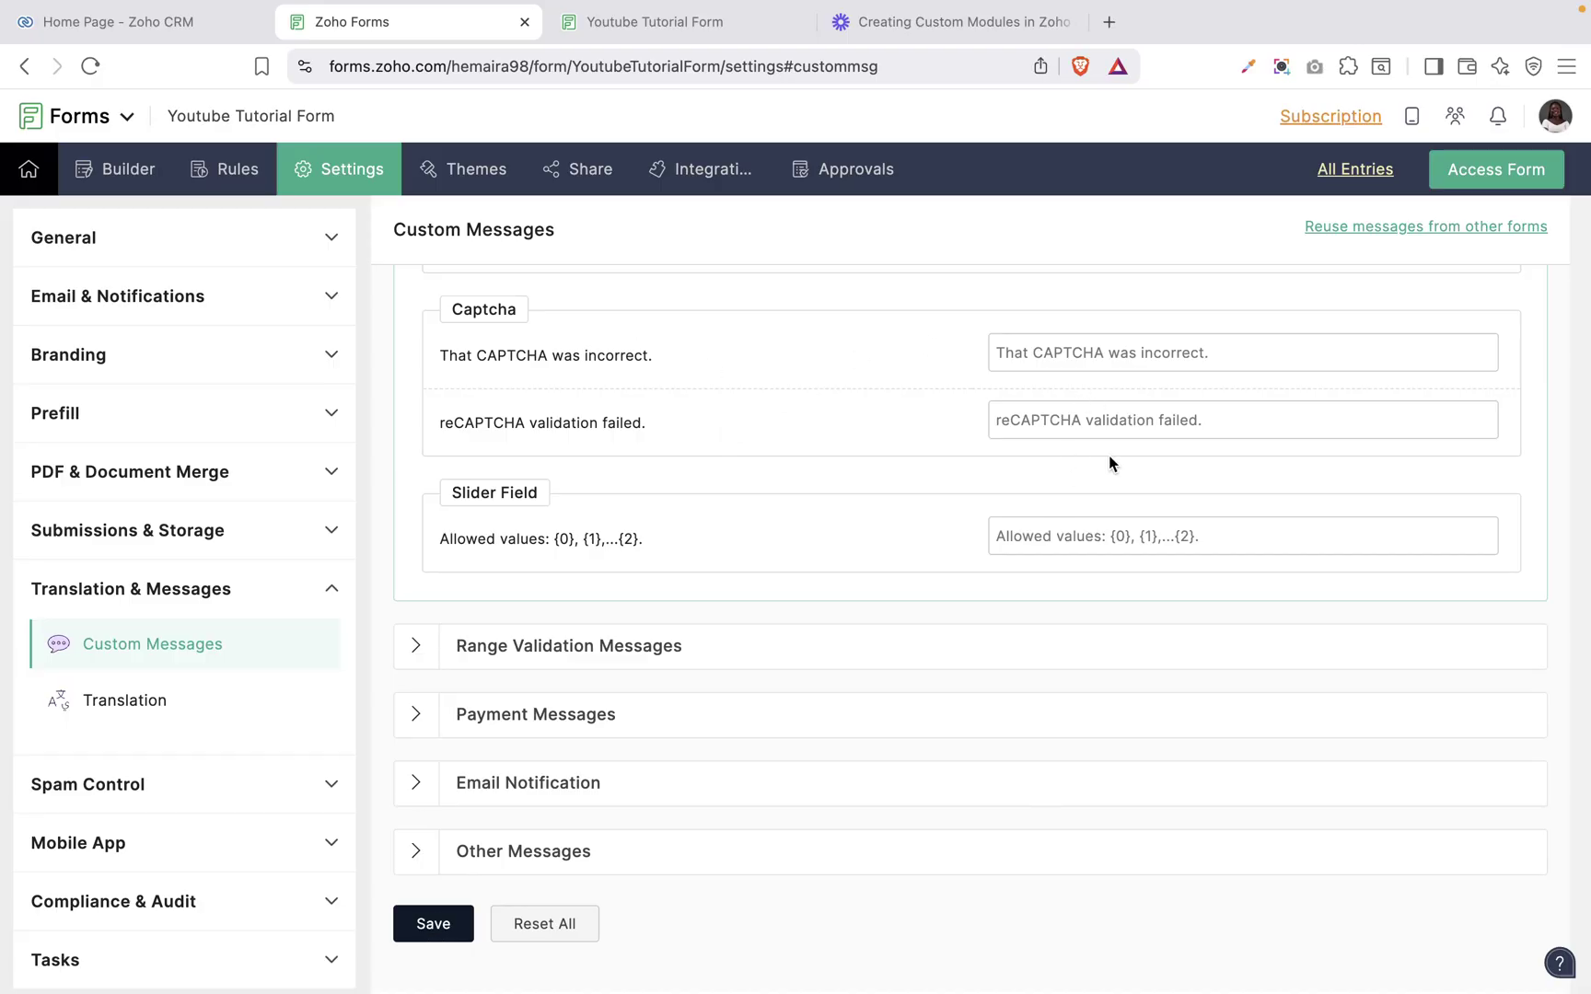
Step: Start translating the form from English, choose português (Portuguese) as the target language and generate the translation
left_click(145, 705)
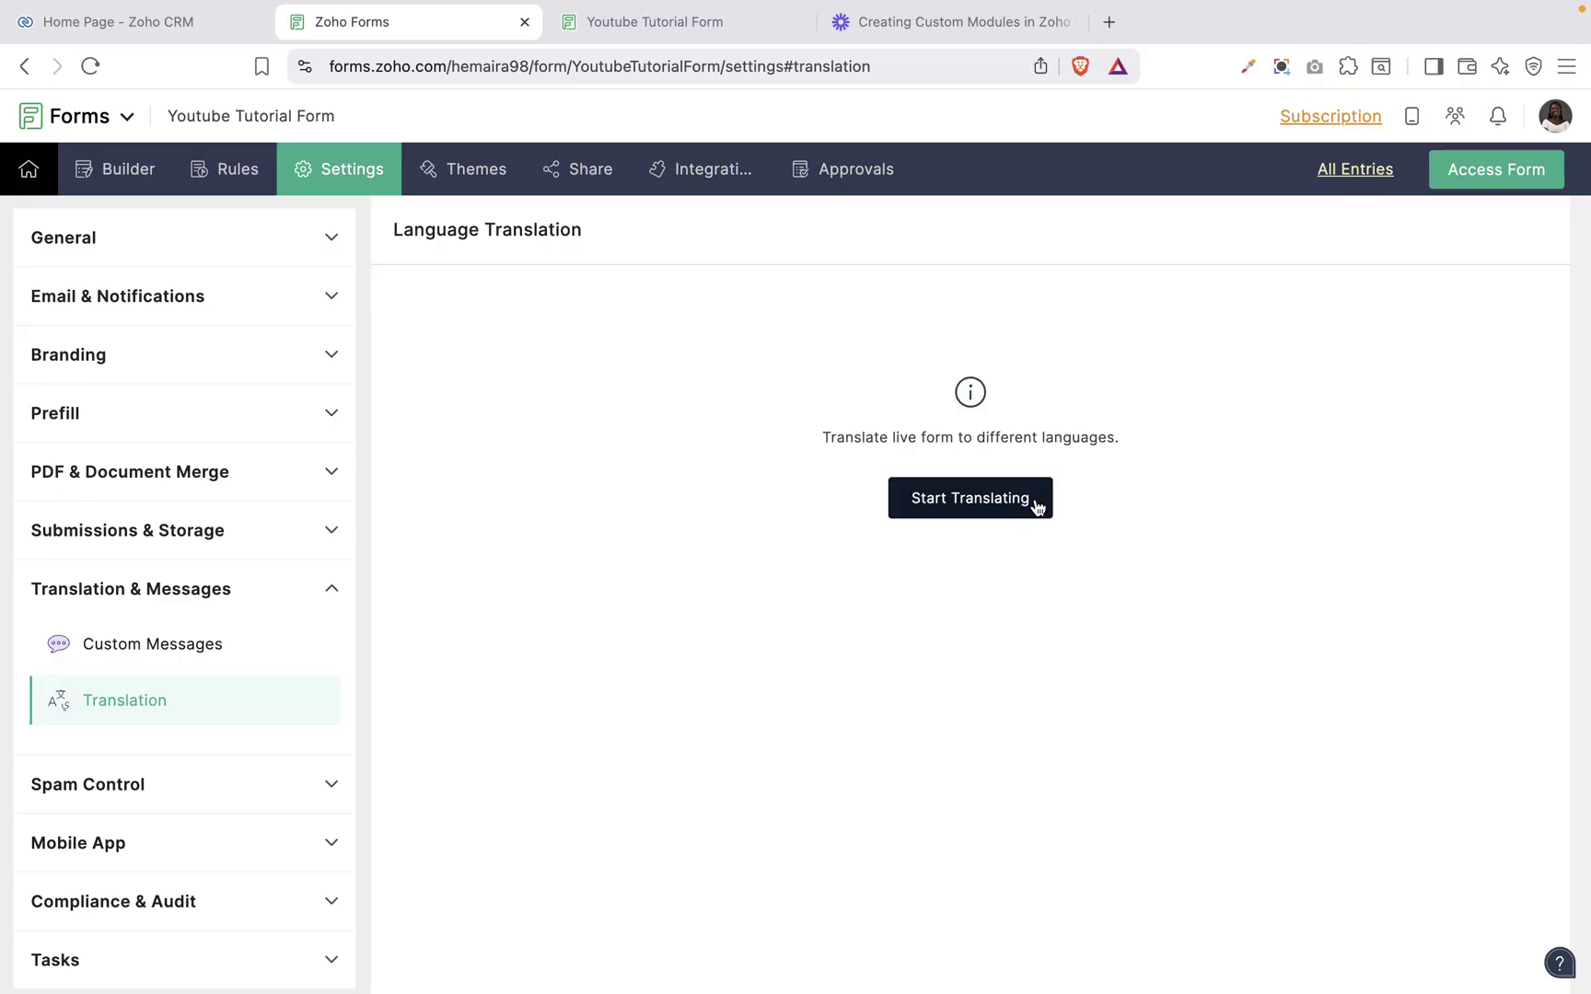
left_click(1038, 507)
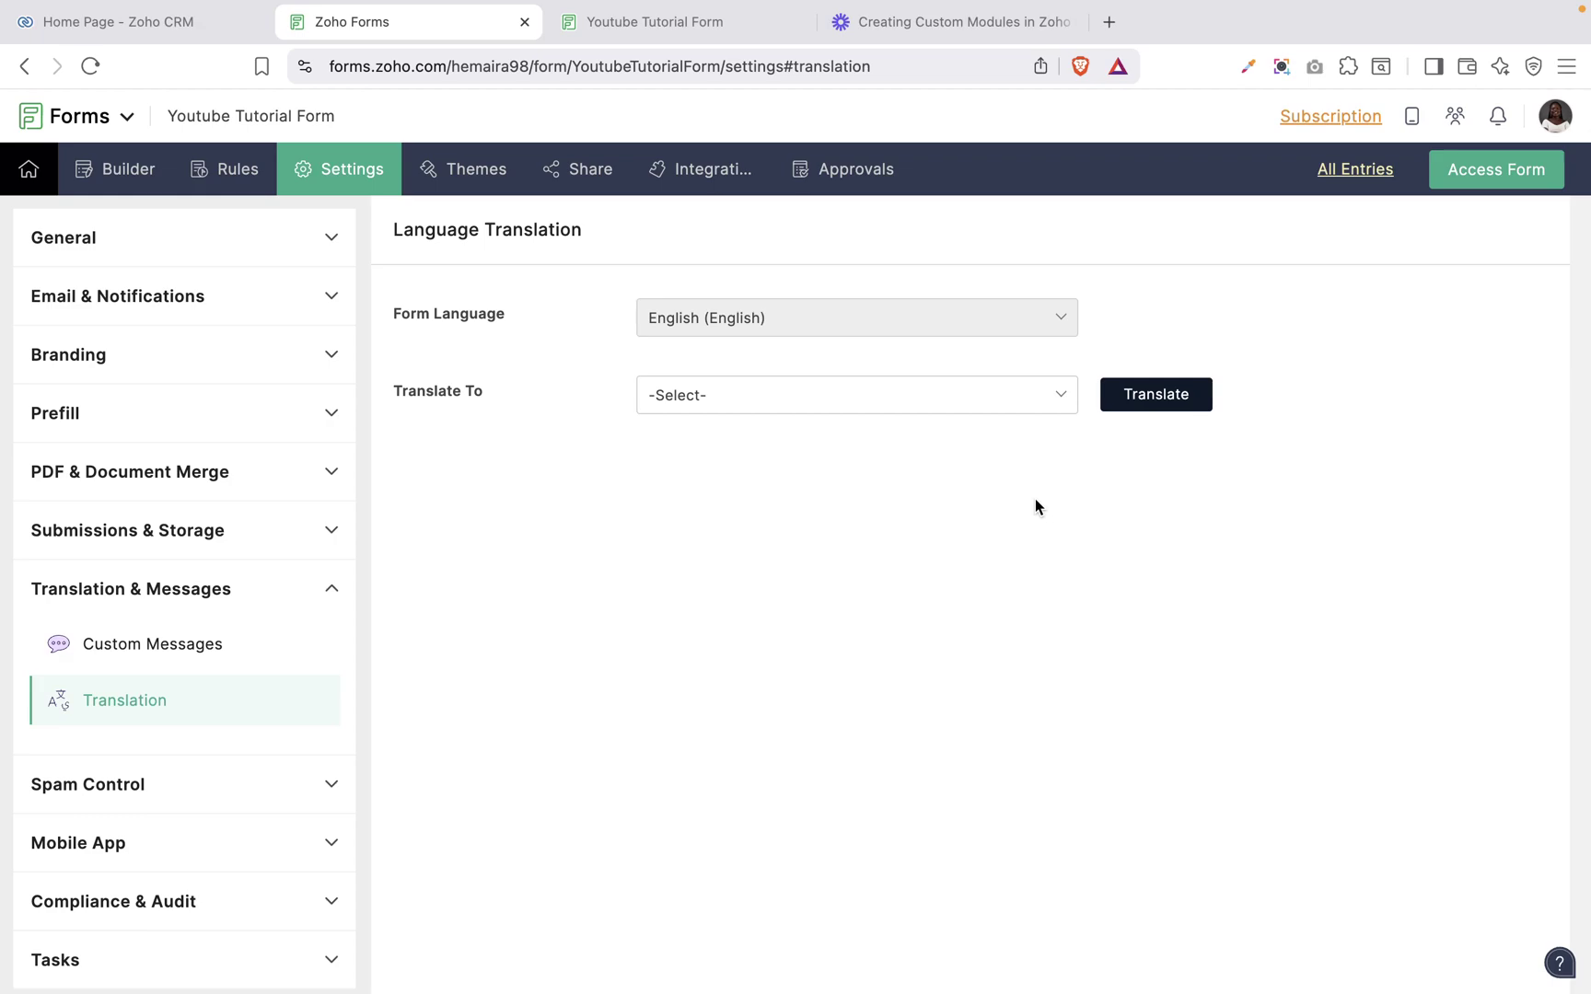
left_click(896, 411)
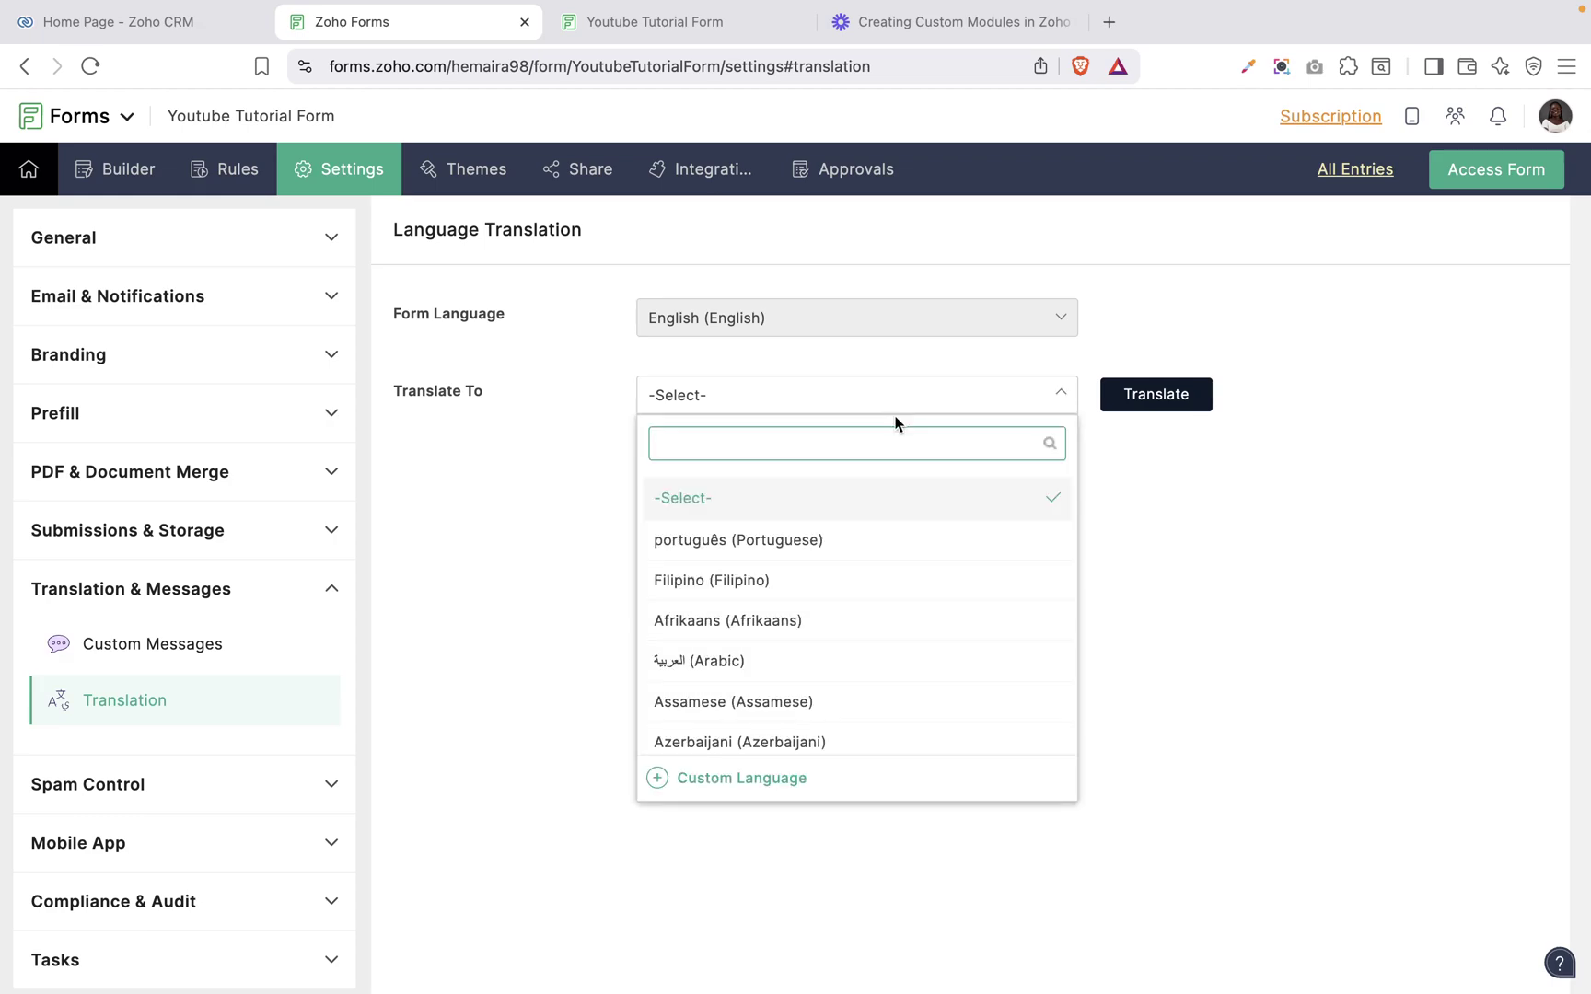
scroll(889, 682, "down", 5)
scroll(890, 681, "down", 10)
scroll(890, 682, "down", 5)
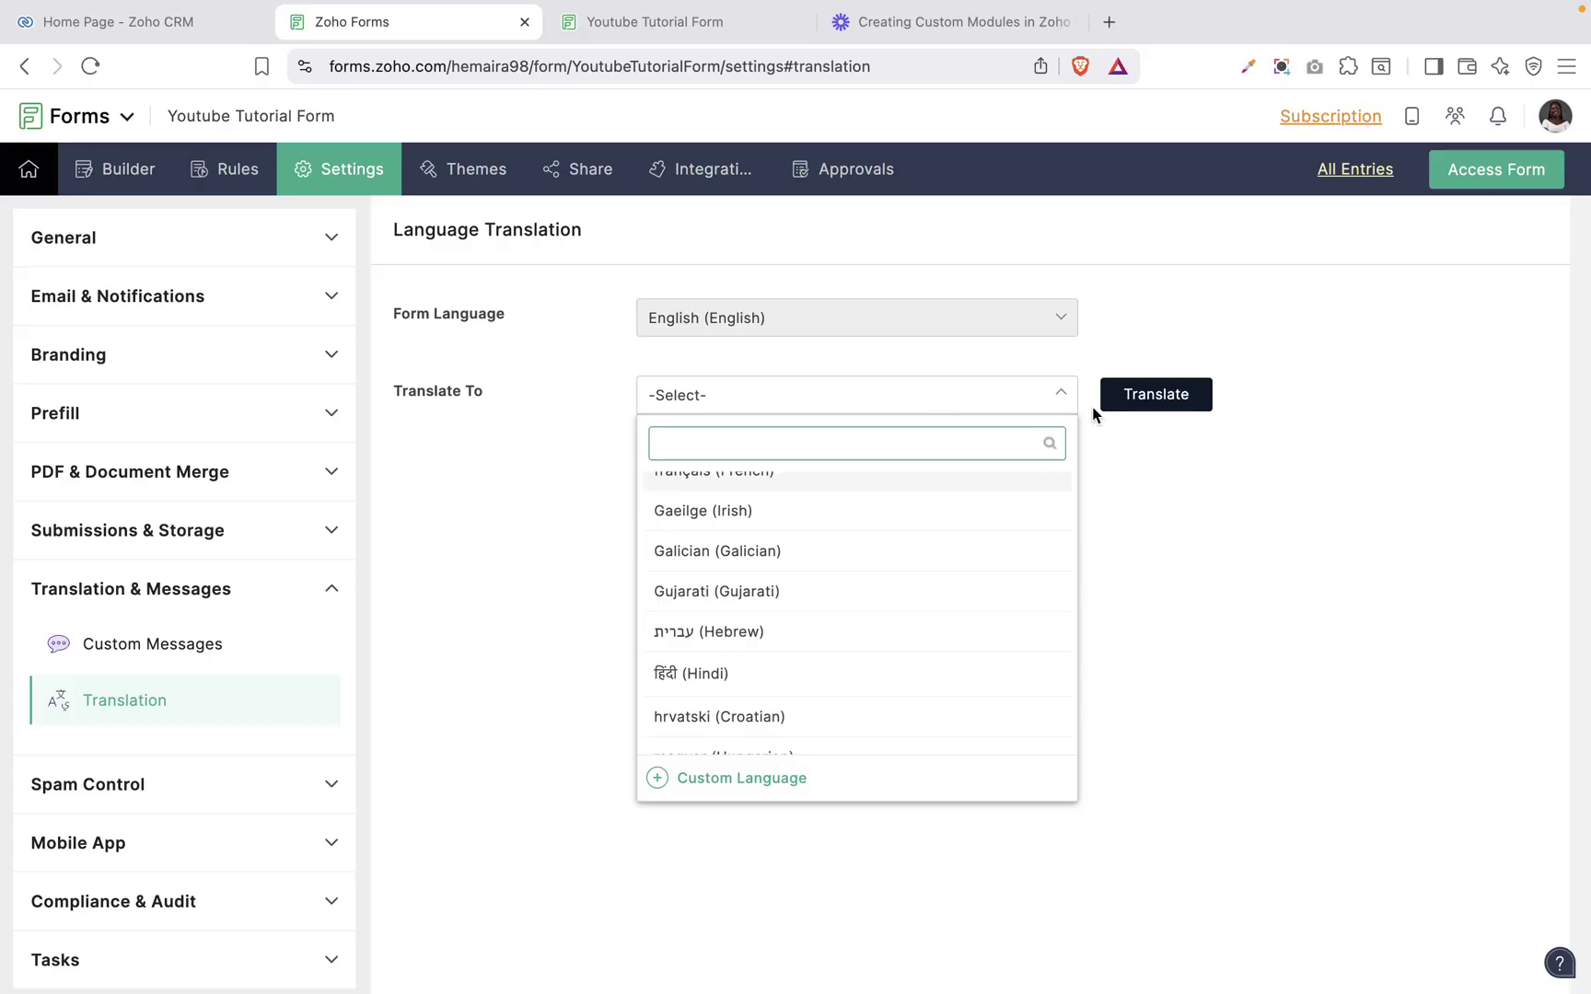
scroll(868, 687, "down", 3)
scroll(868, 687, "down", 10)
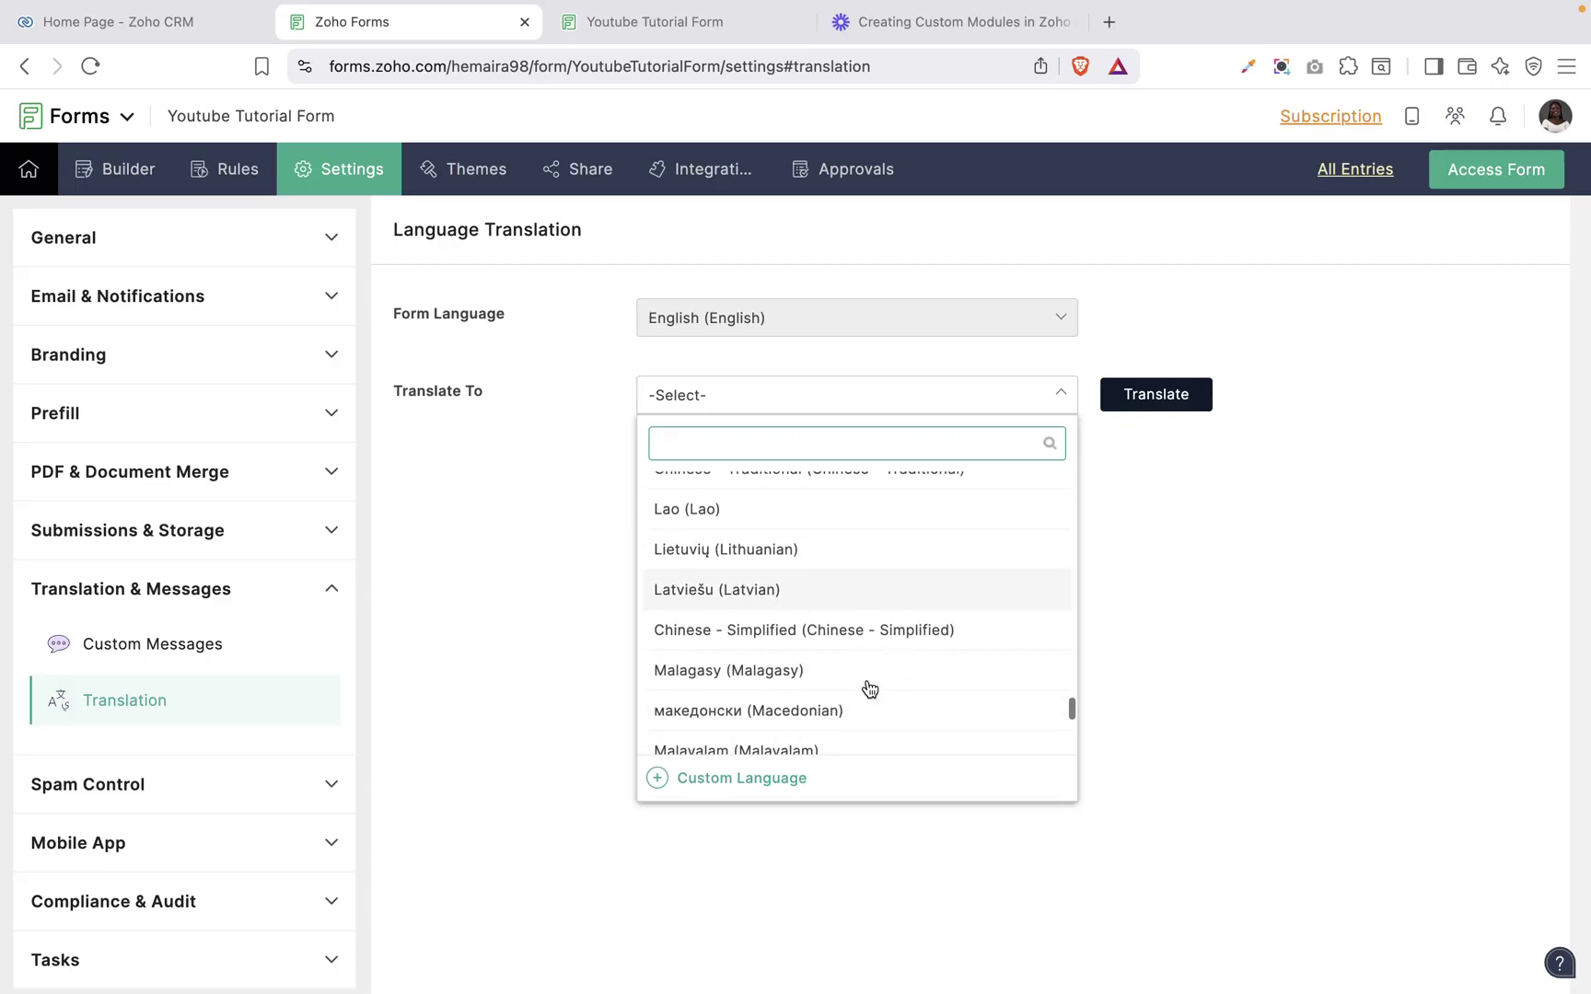
scroll(869, 687, "down", 3)
scroll(869, 686, "up", 15)
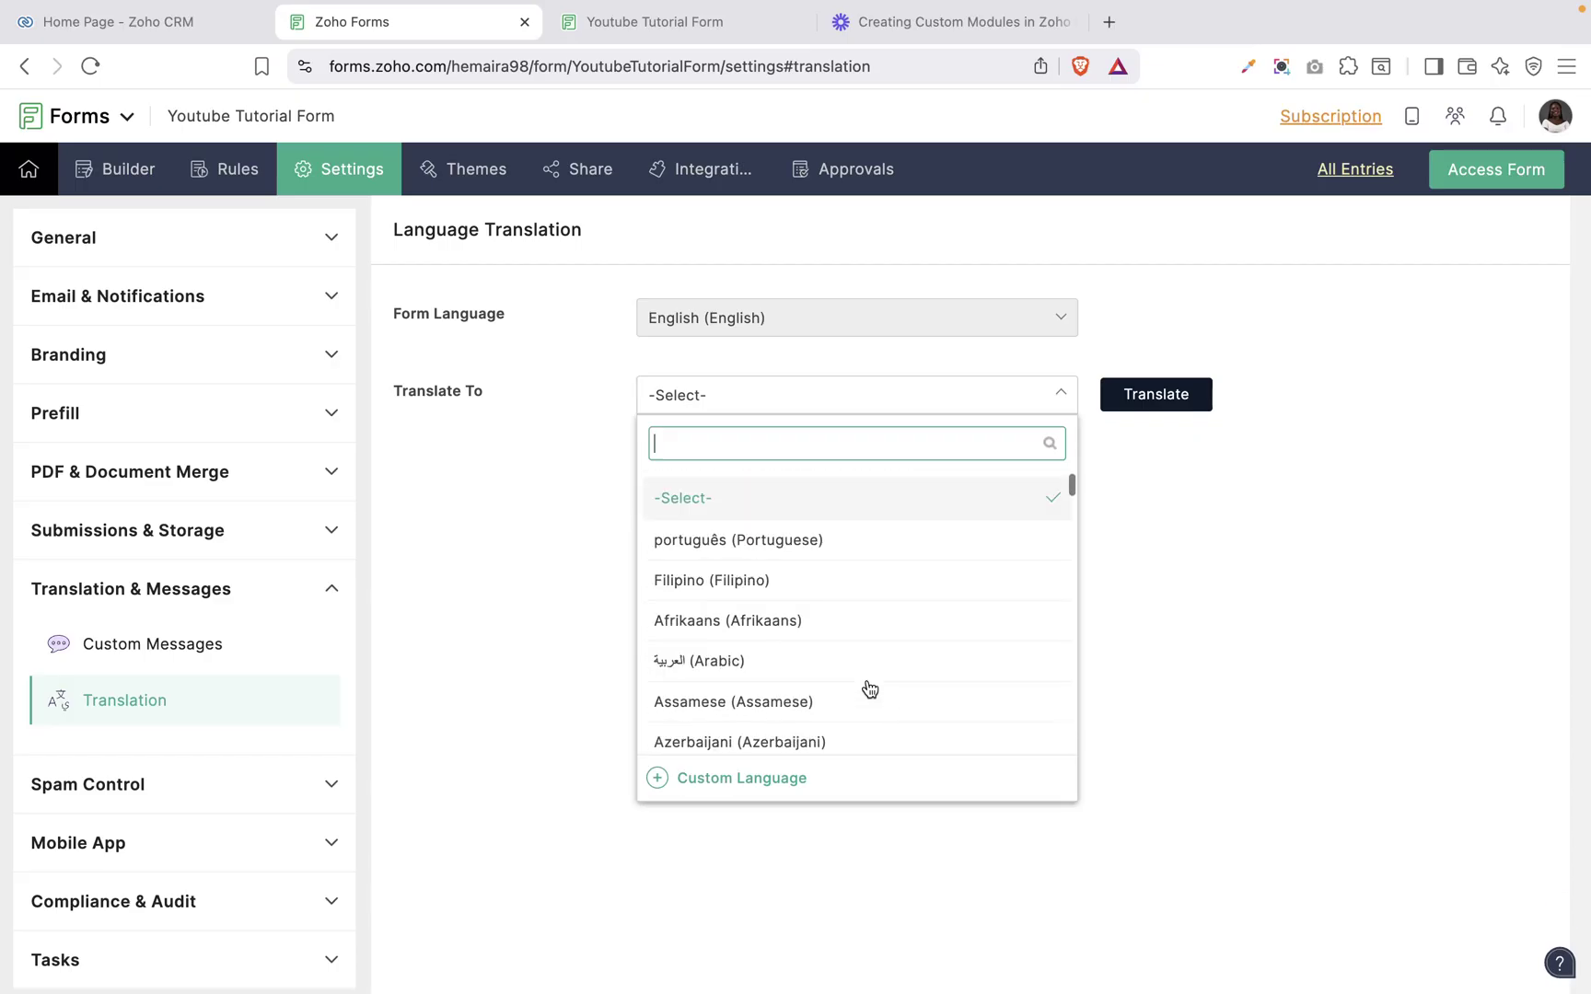
left_click(770, 549)
left_click(1183, 397)
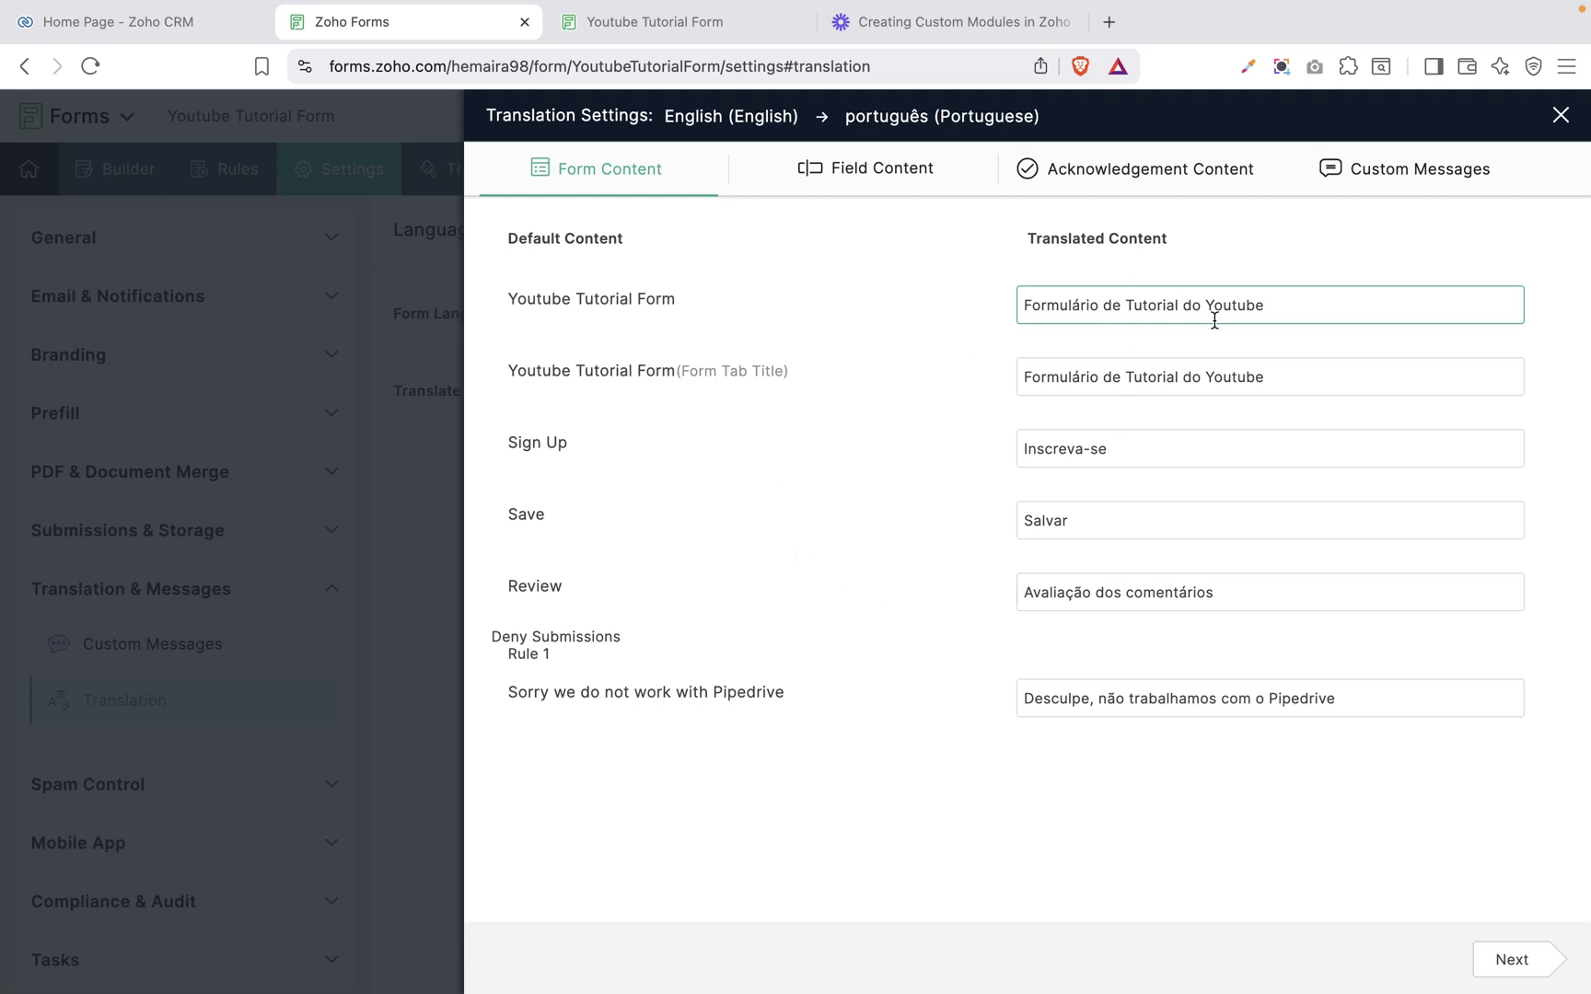
Step: Examine the Portuguese translations in Field Content, from Company Info through the final Back label
left_click(875, 165)
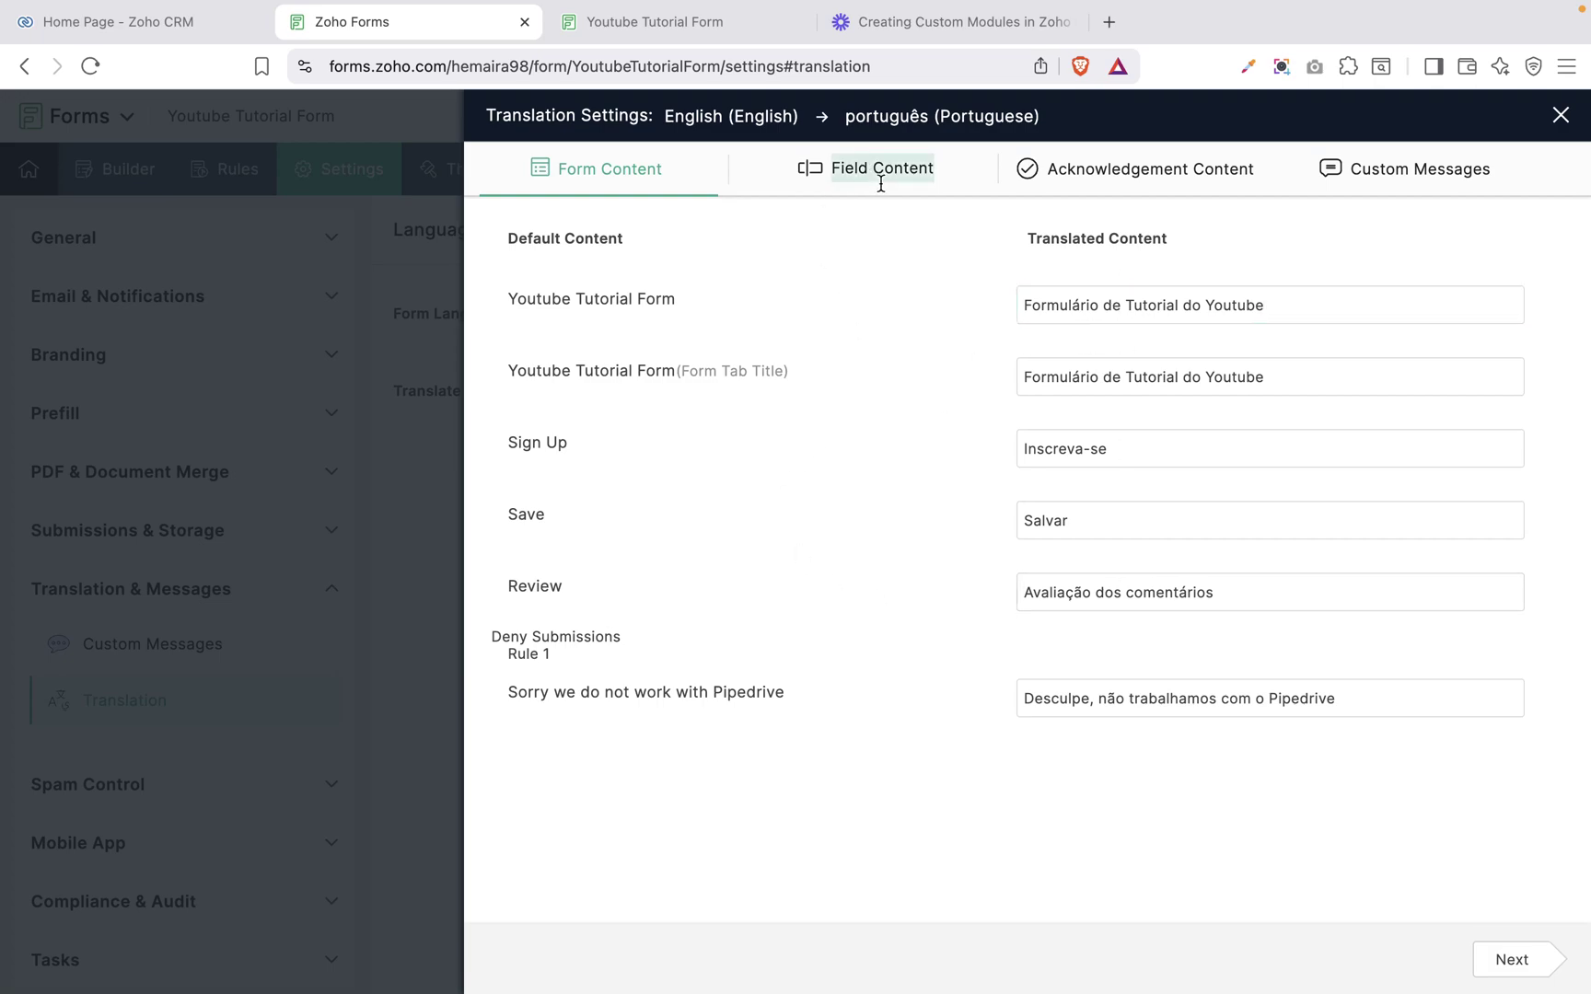
left_click(1492, 960)
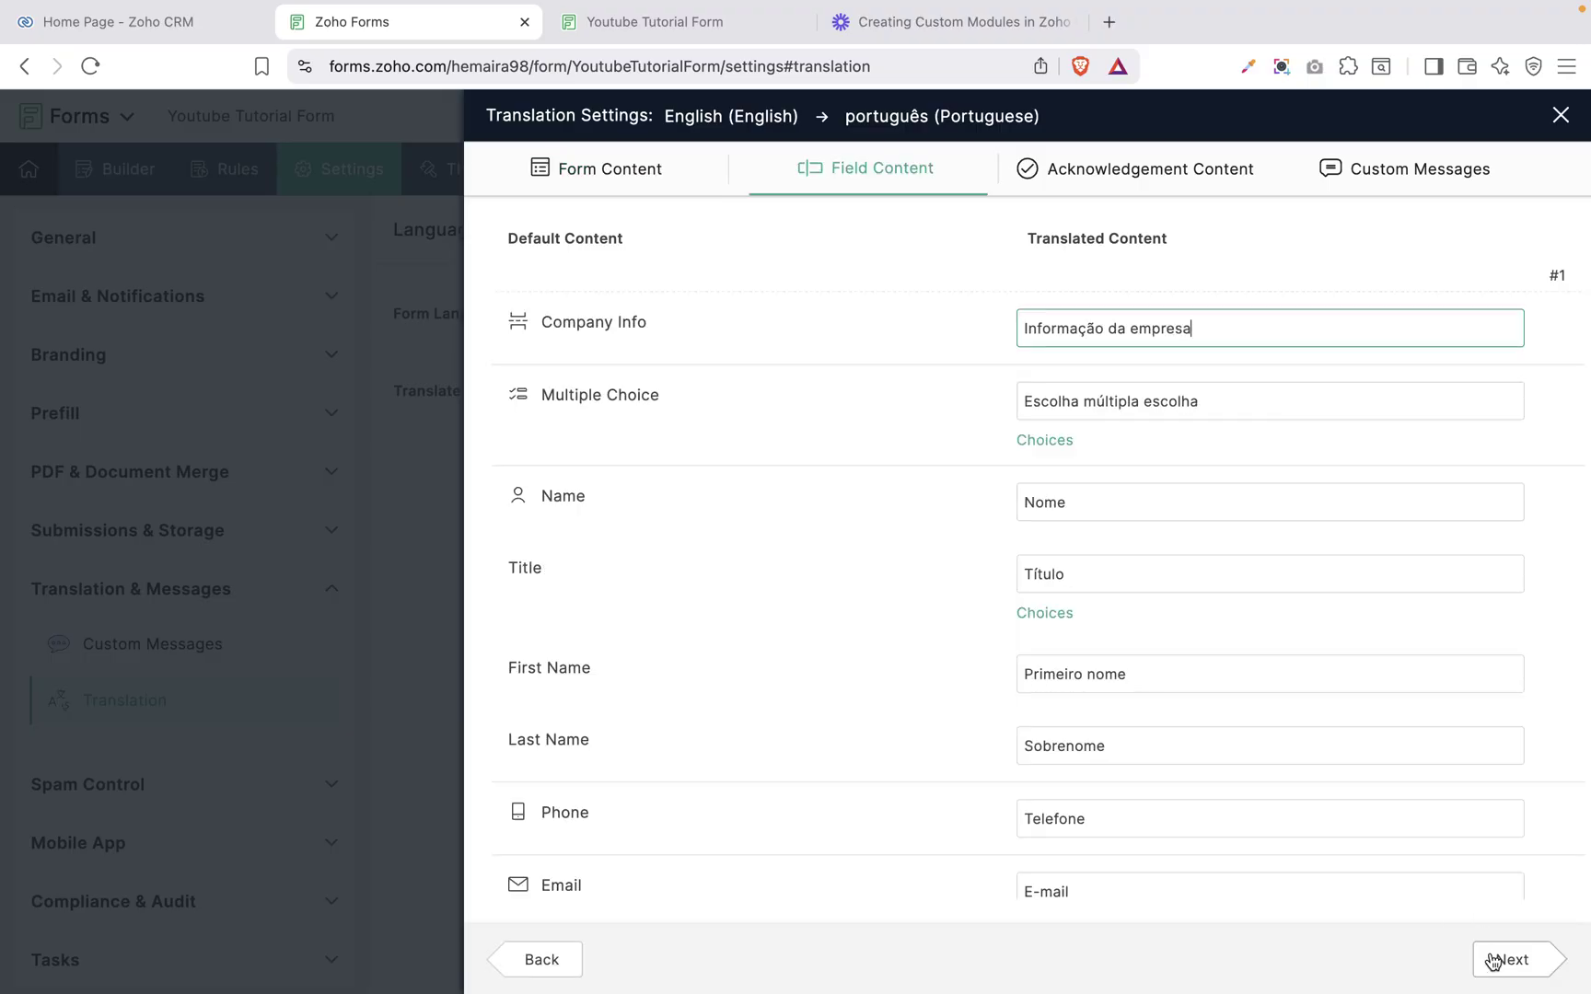
scroll(1130, 770, "down", 10)
scroll(1130, 770, "down", 15)
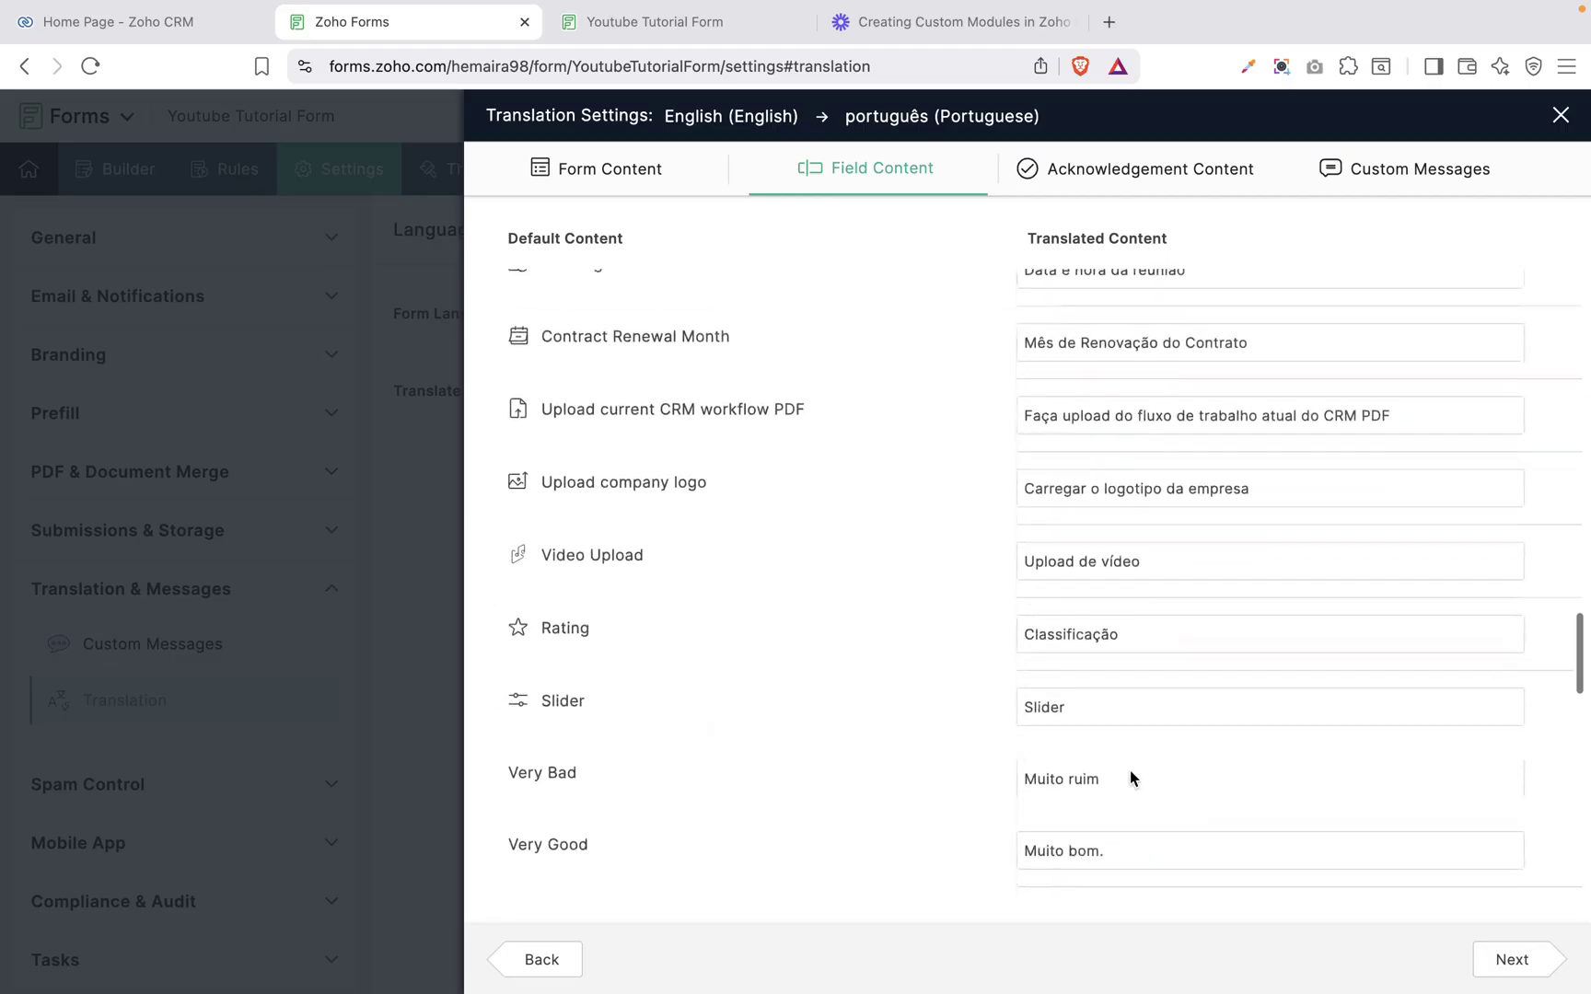
scroll(1130, 778, "down", 2)
scroll(1130, 769, "down", 20)
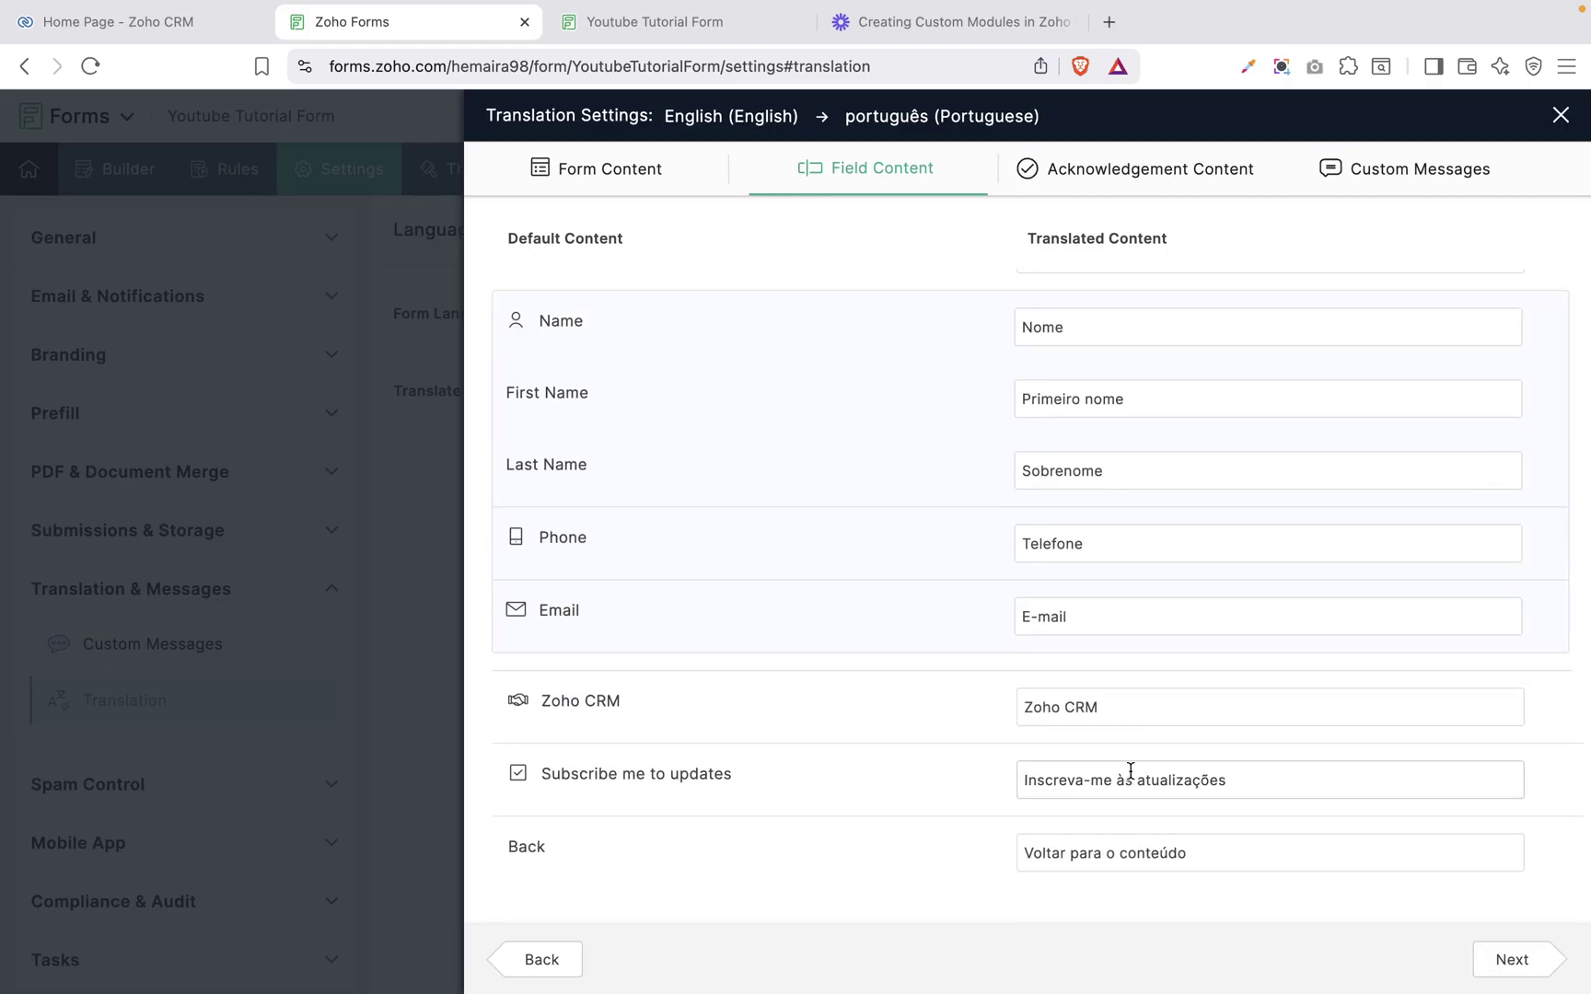
scroll(1130, 829, "up", 15)
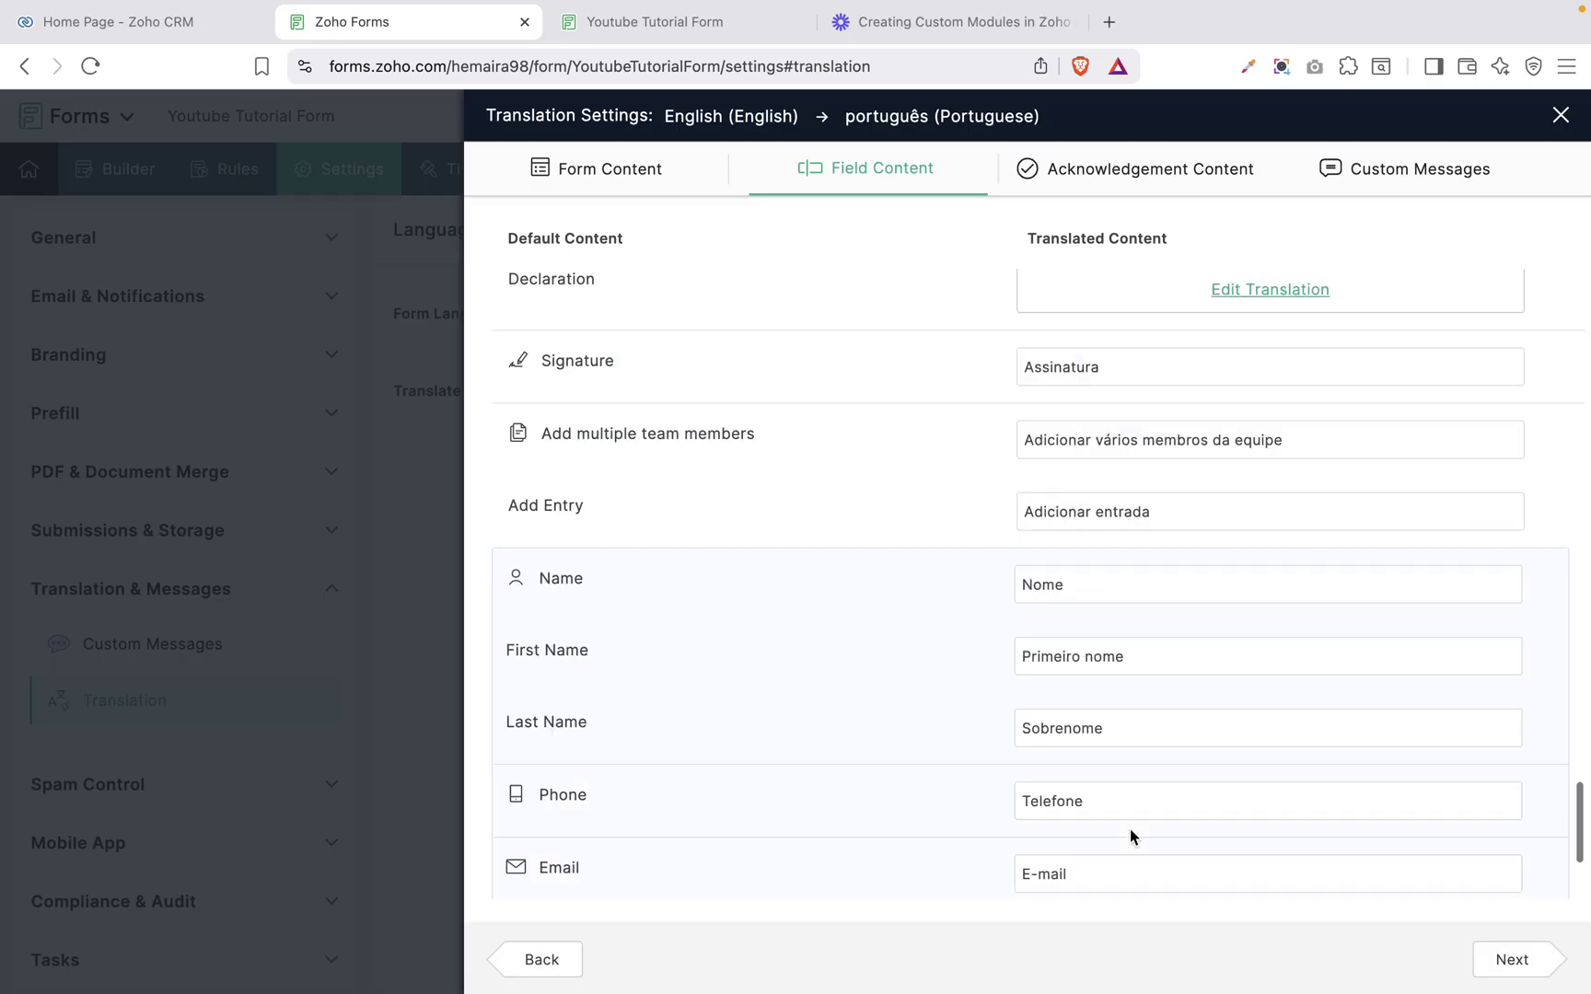
scroll(1129, 829, "up", 5)
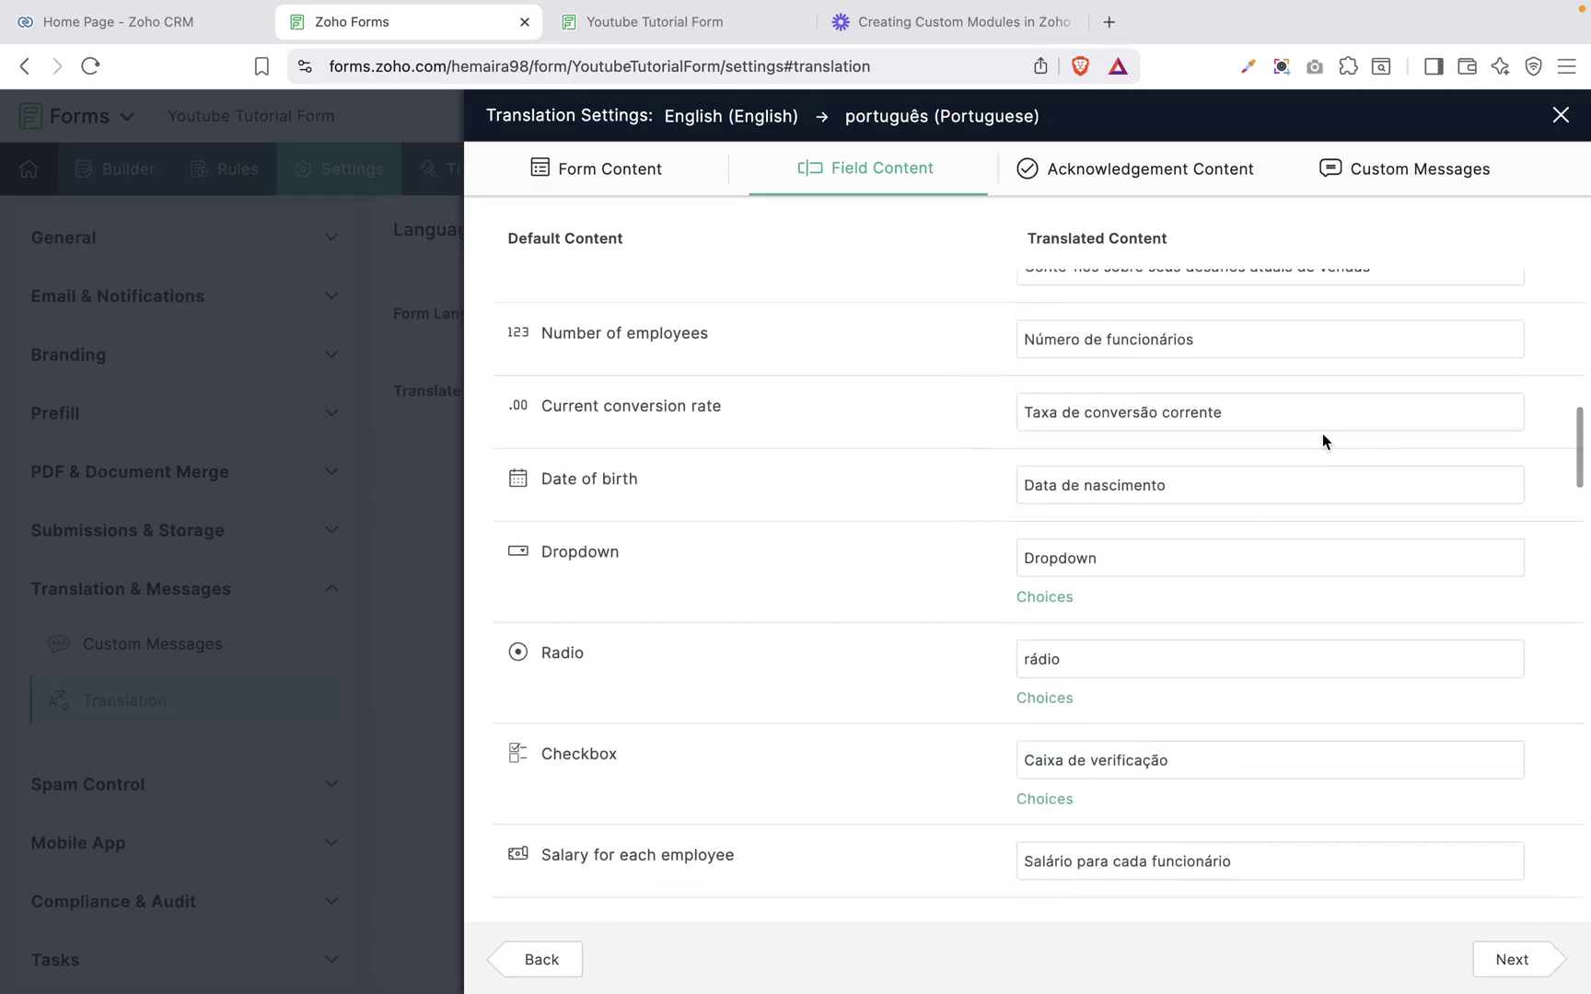
left_click(1212, 338)
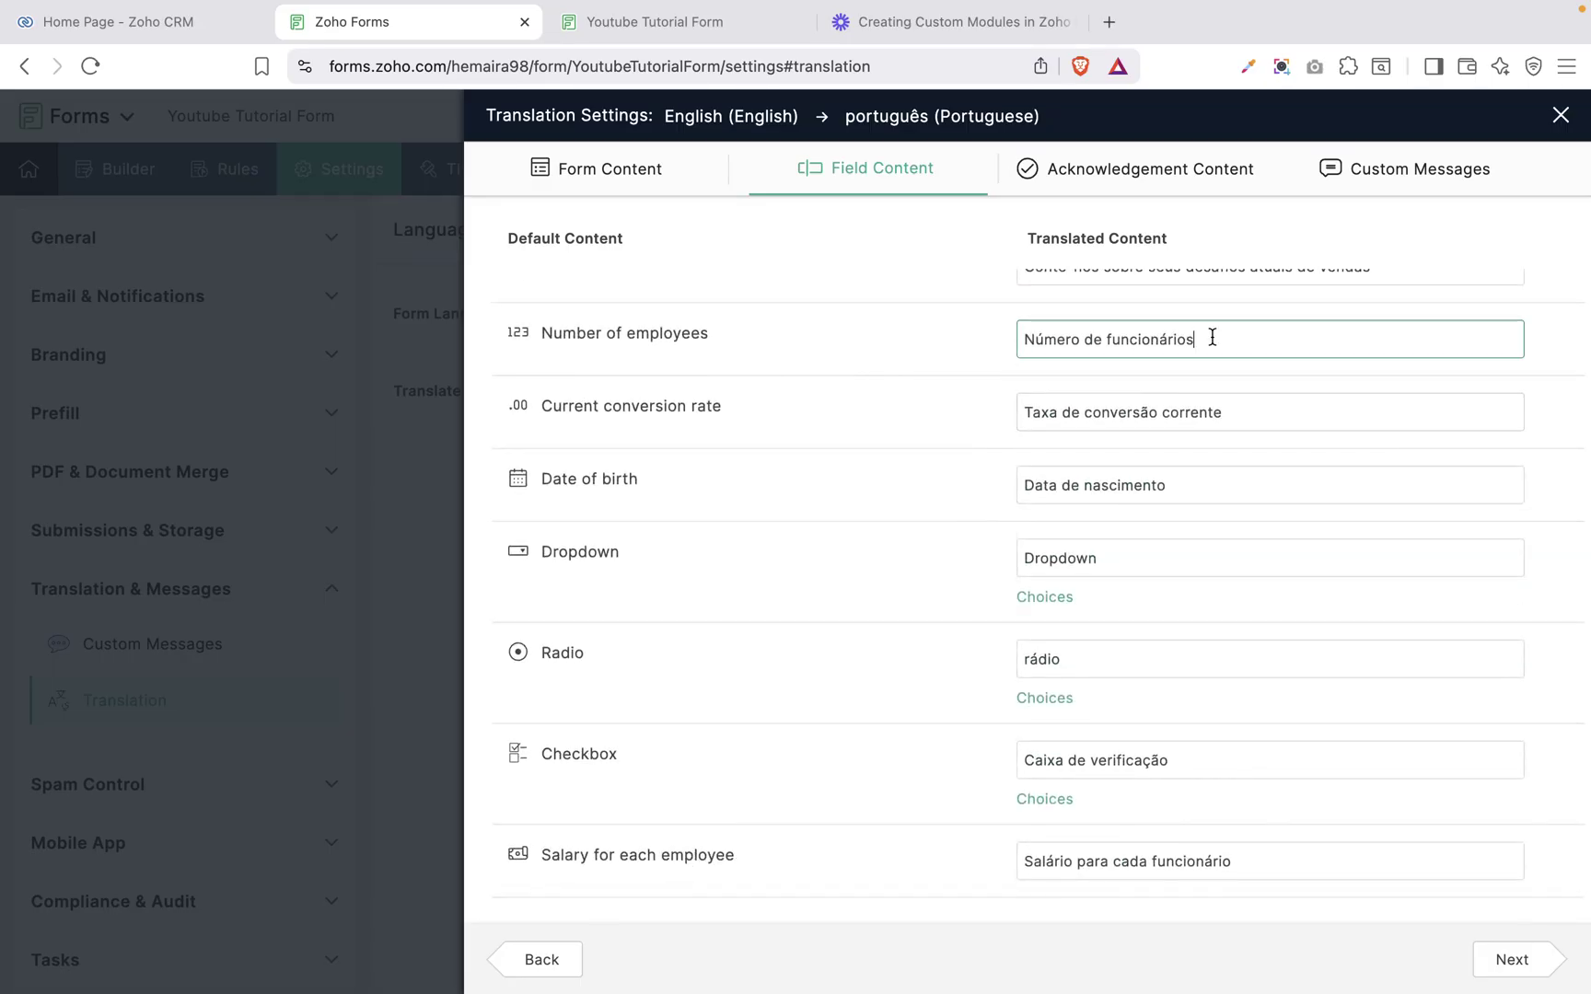
double_click(1126, 341)
left_click(1131, 398)
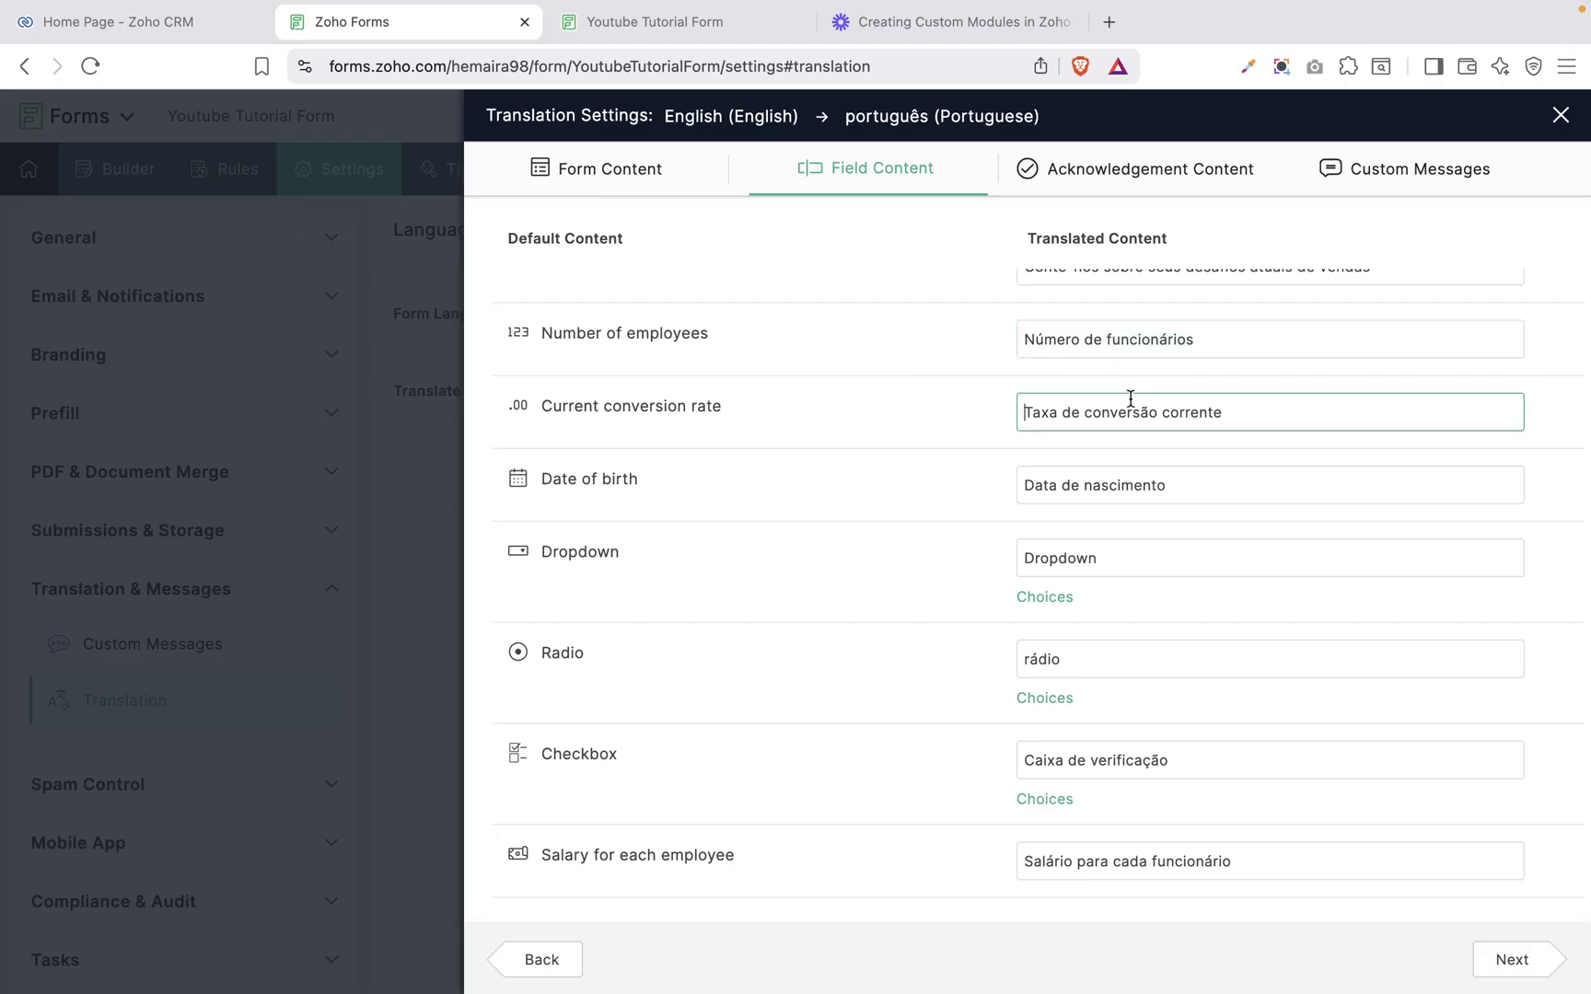
scroll(1130, 398, "up", 15)
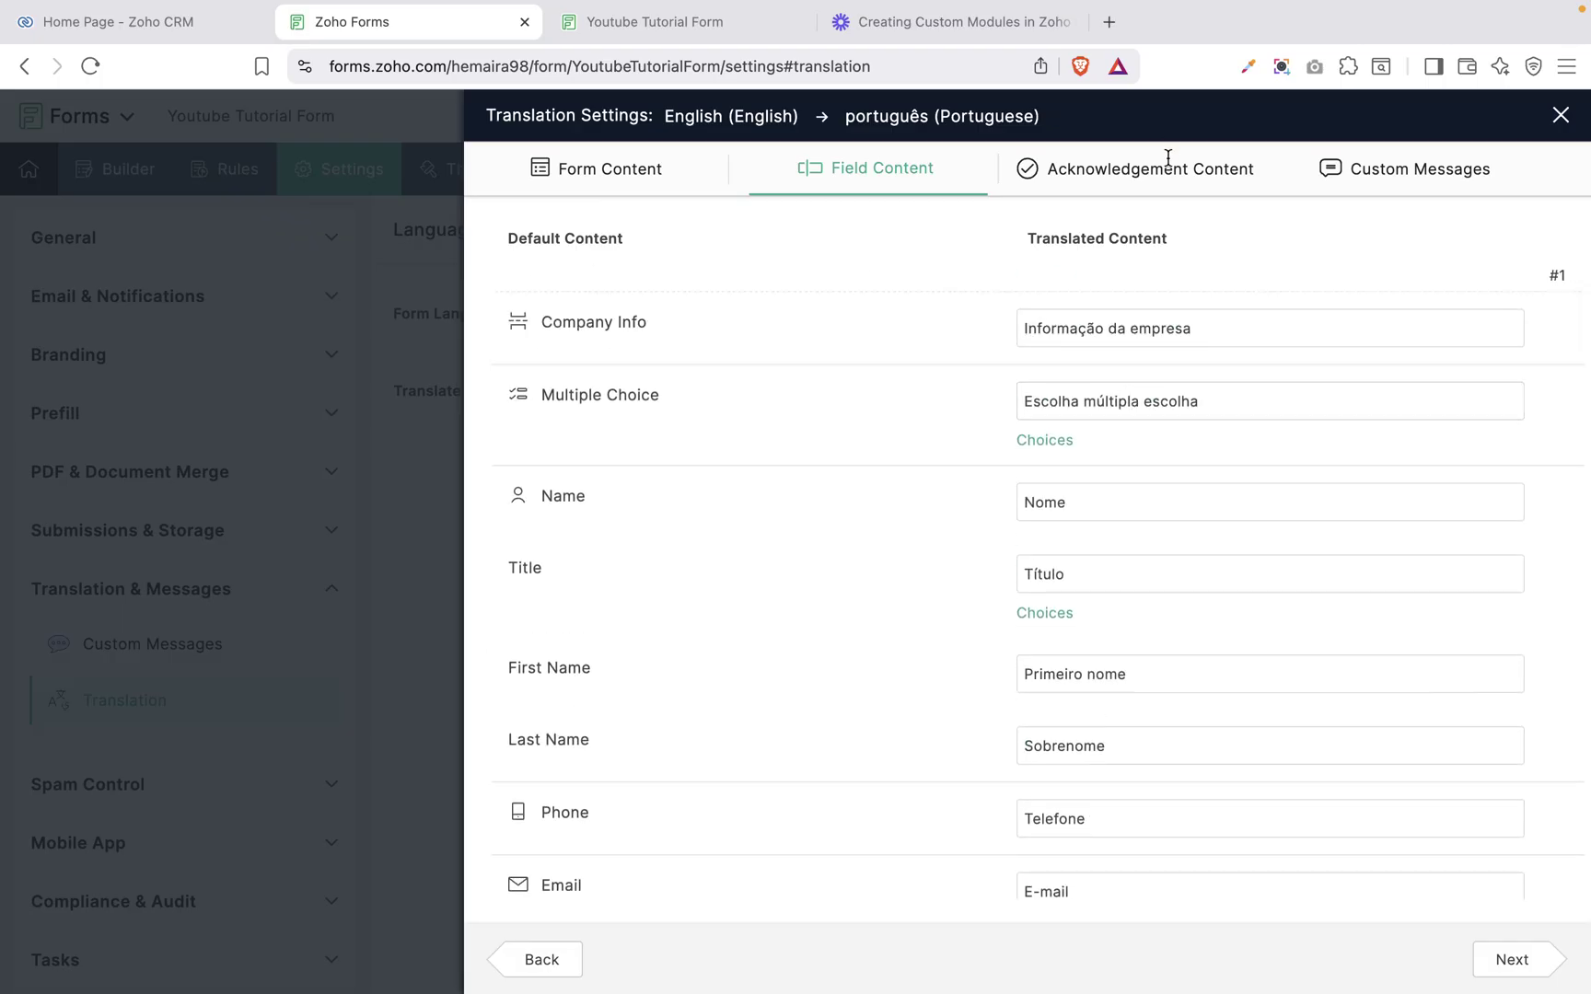
Step: Examine the translated Acknowledgement Content and Custom Messages, and close the translation settings without saving
left_click(1524, 959)
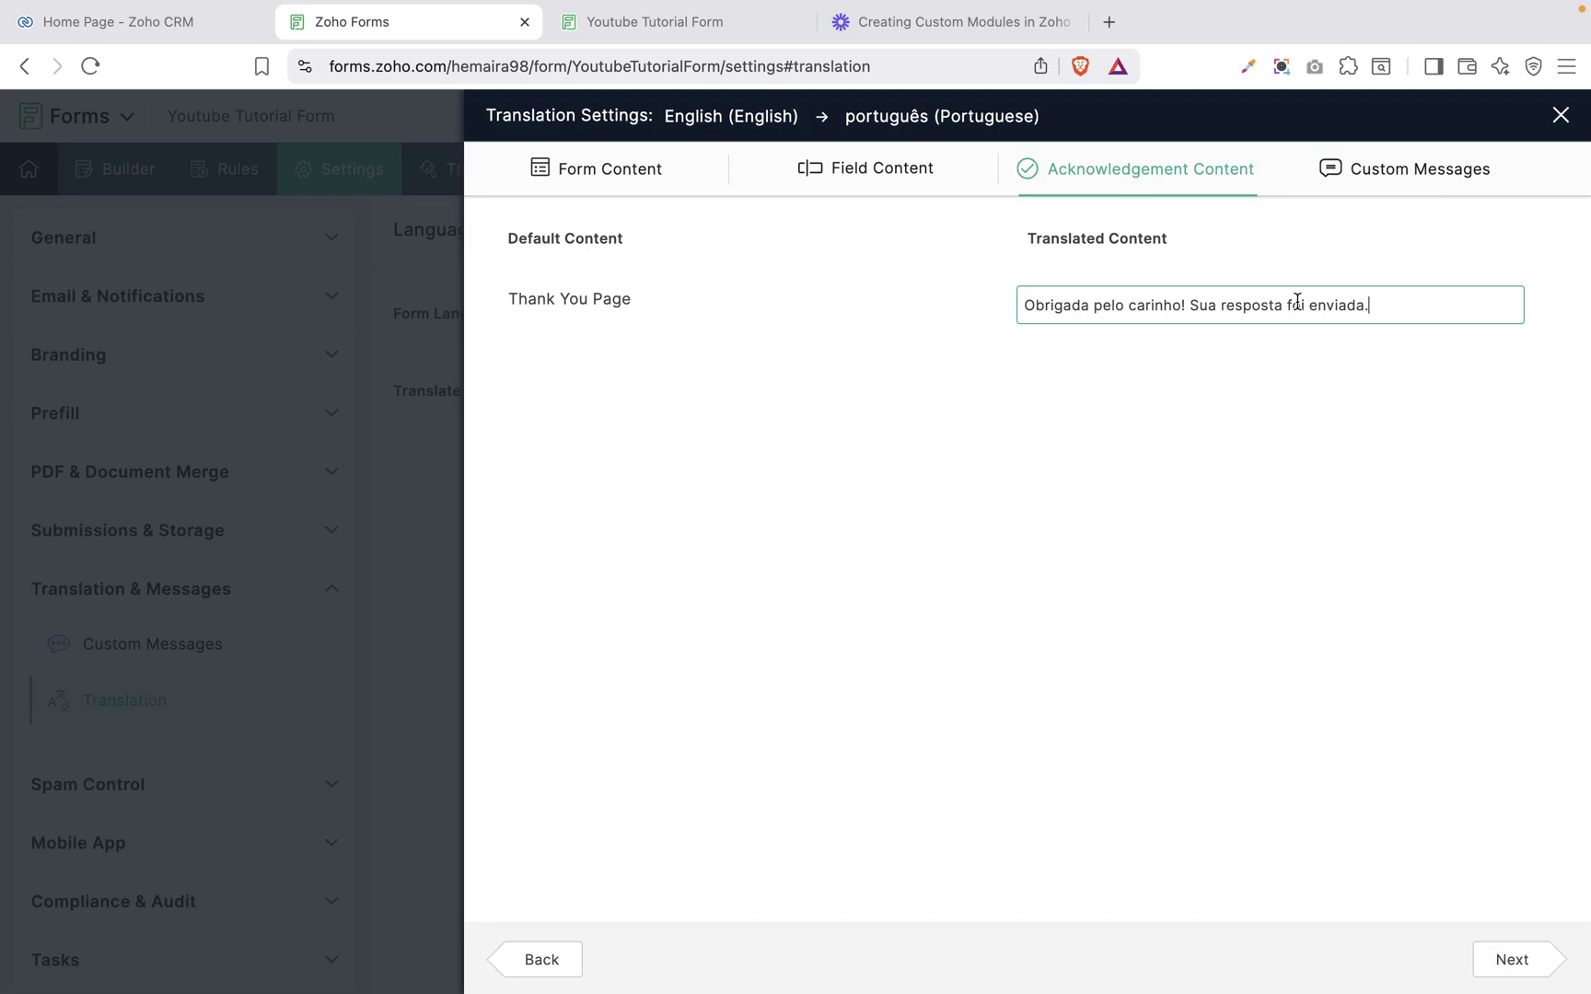
left_click(1382, 304)
left_click(1401, 161)
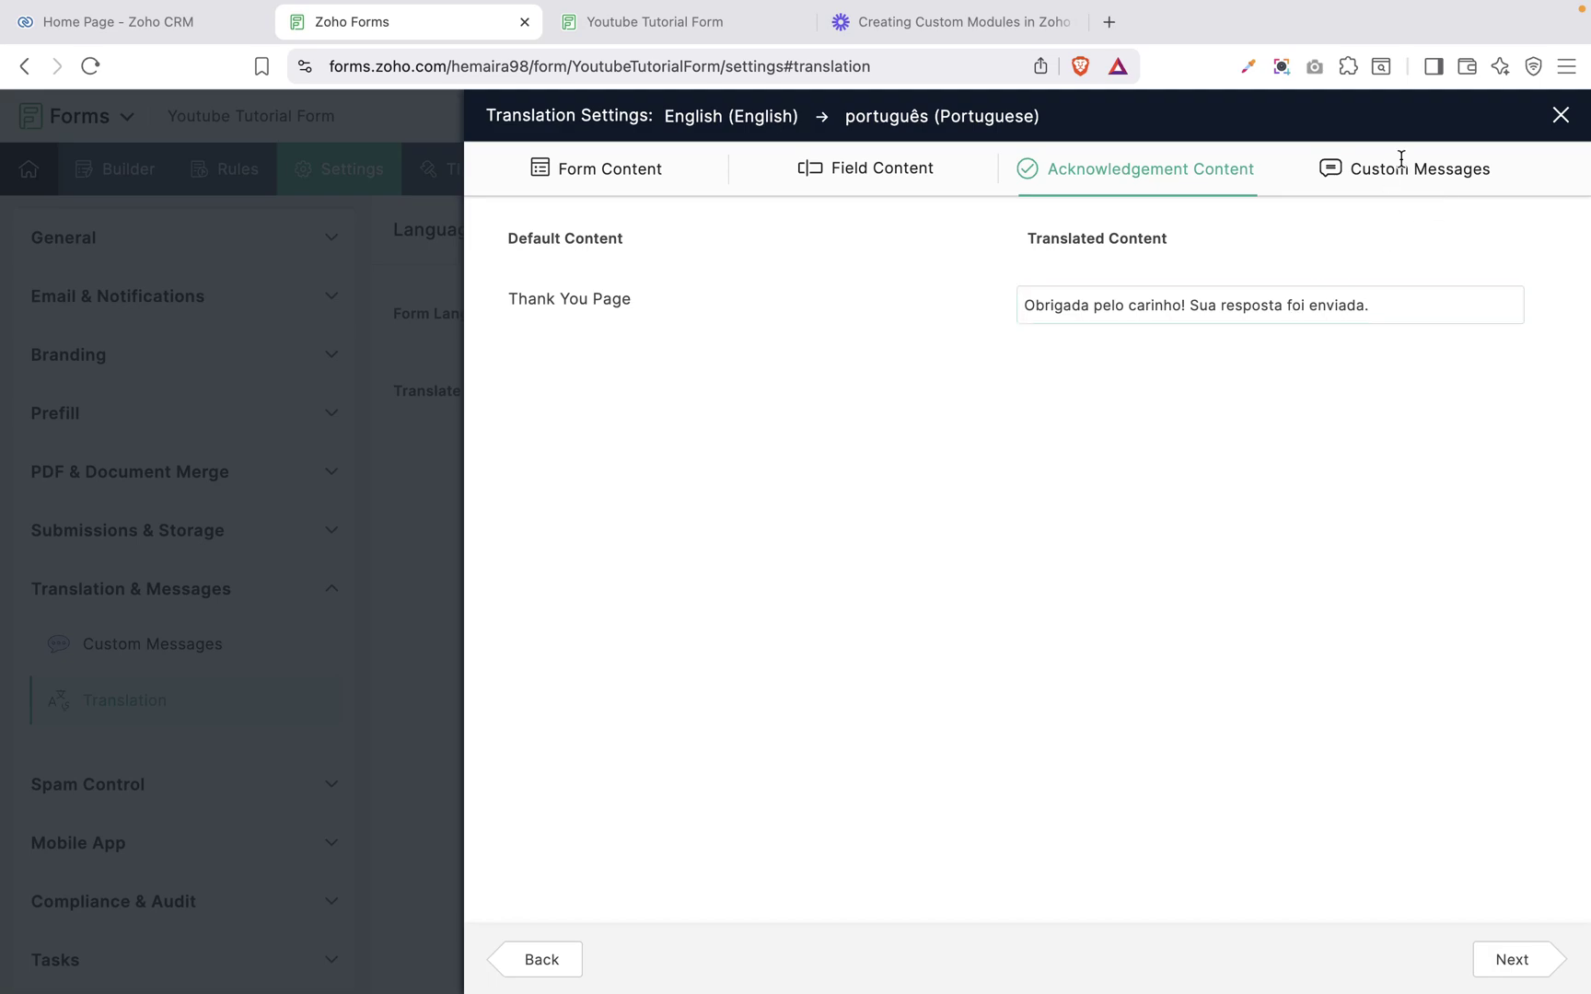
left_click(1499, 958)
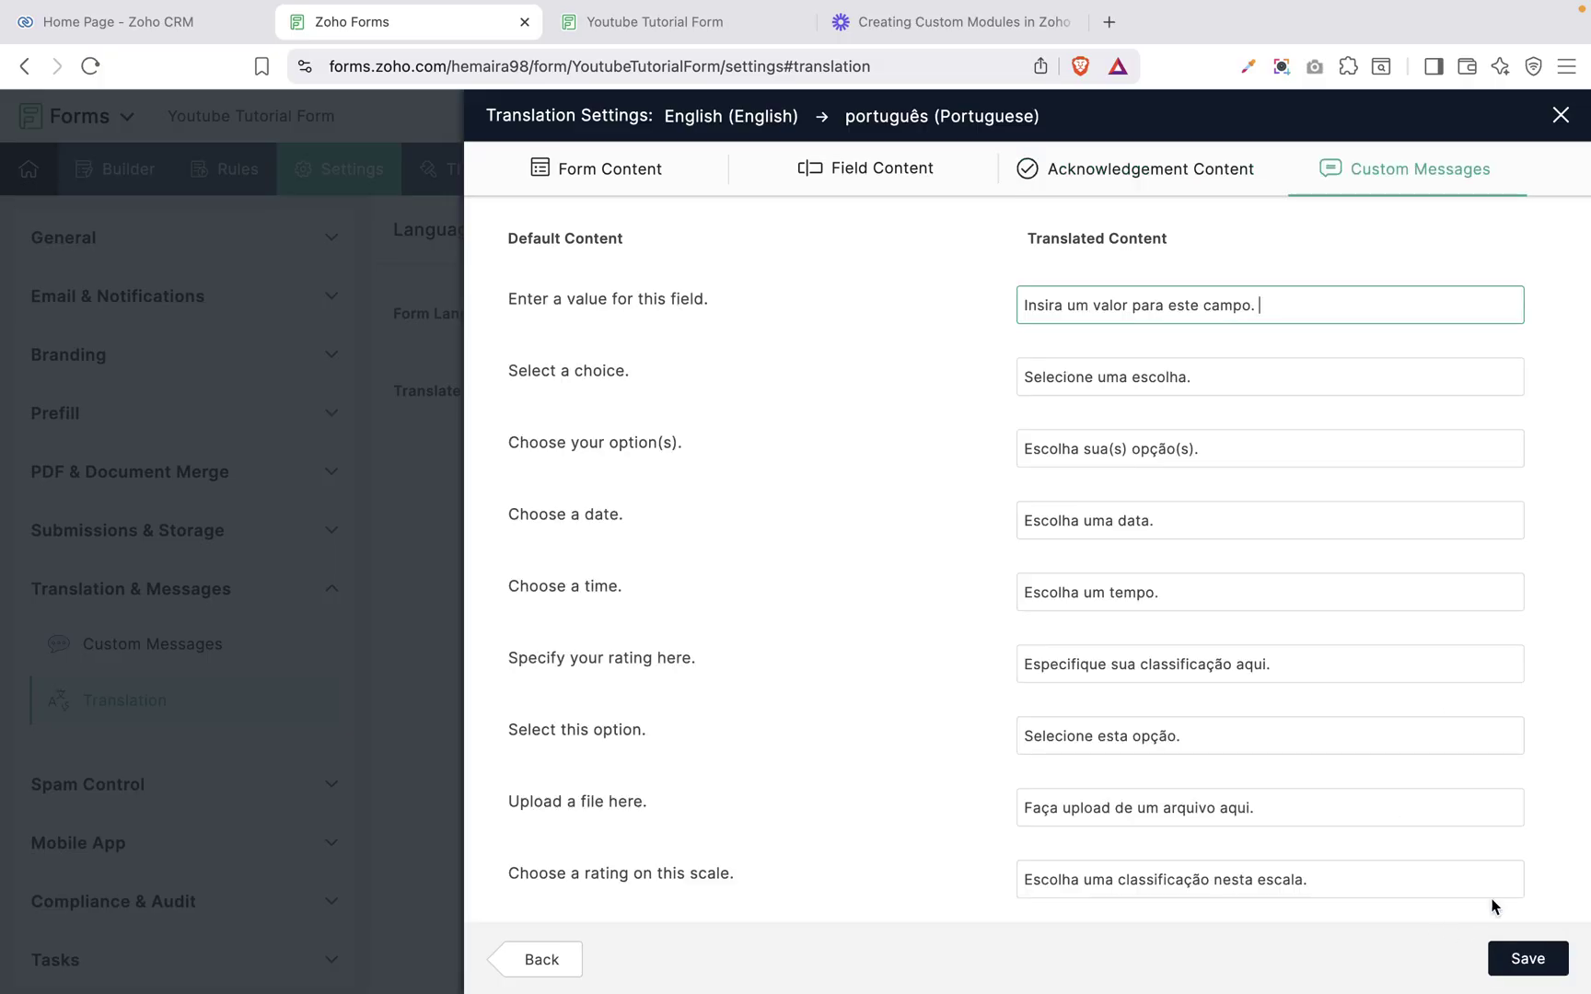
scroll(1387, 316, "down", 20)
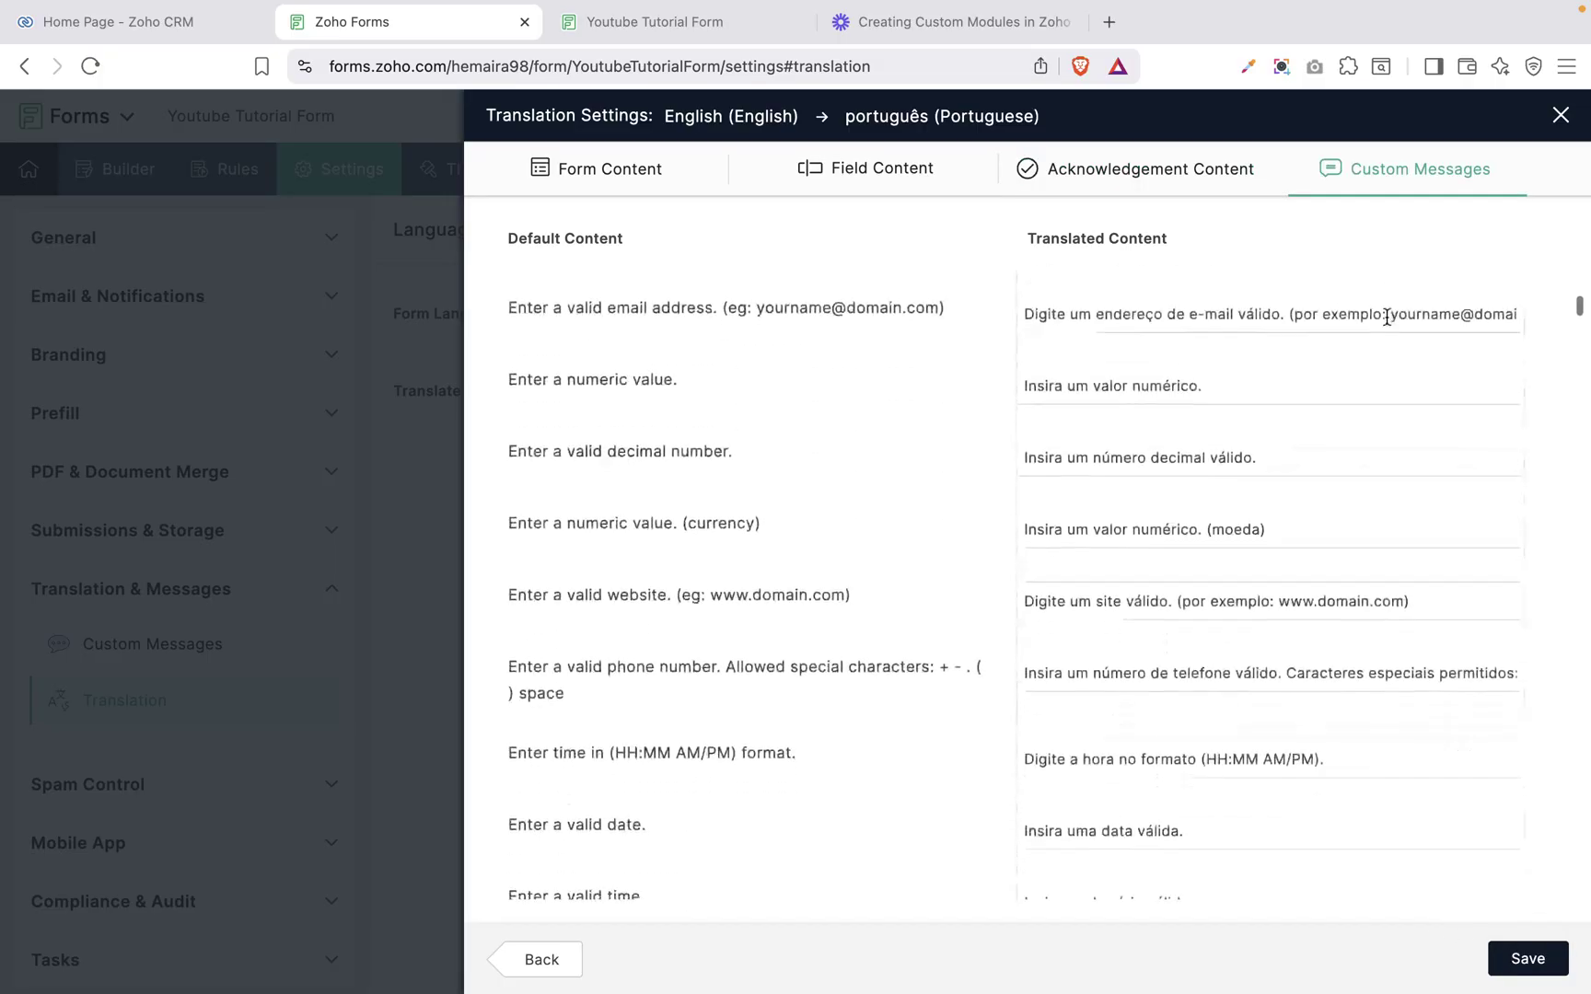
scroll(1387, 315, "down", 3)
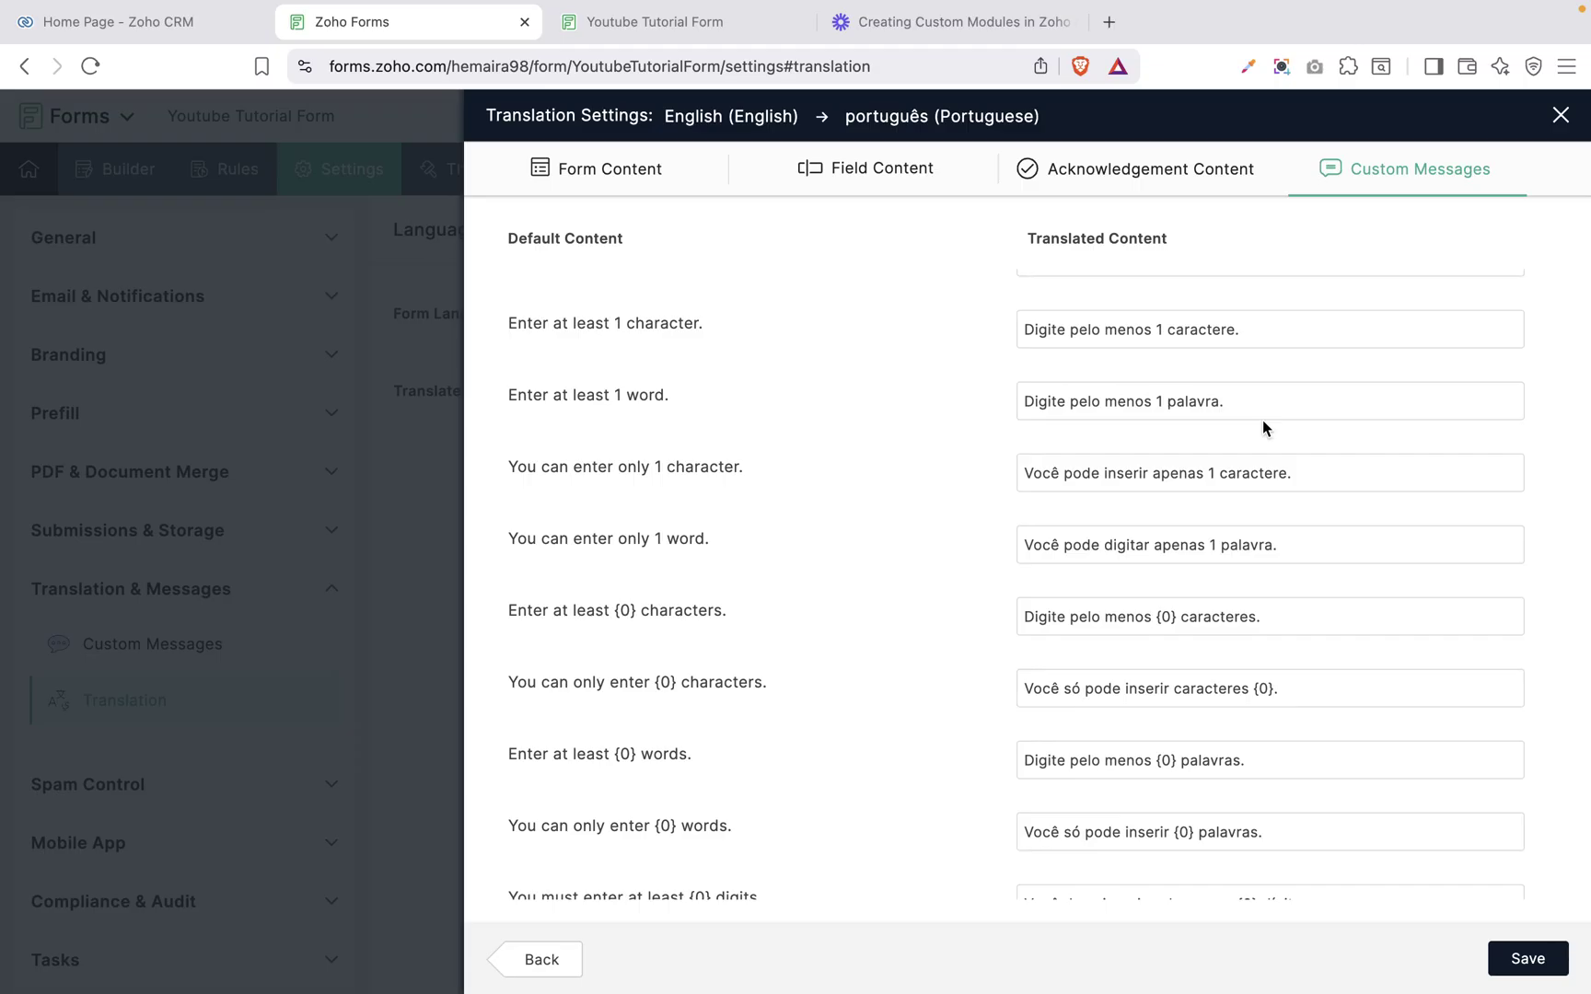
left_click(1199, 401)
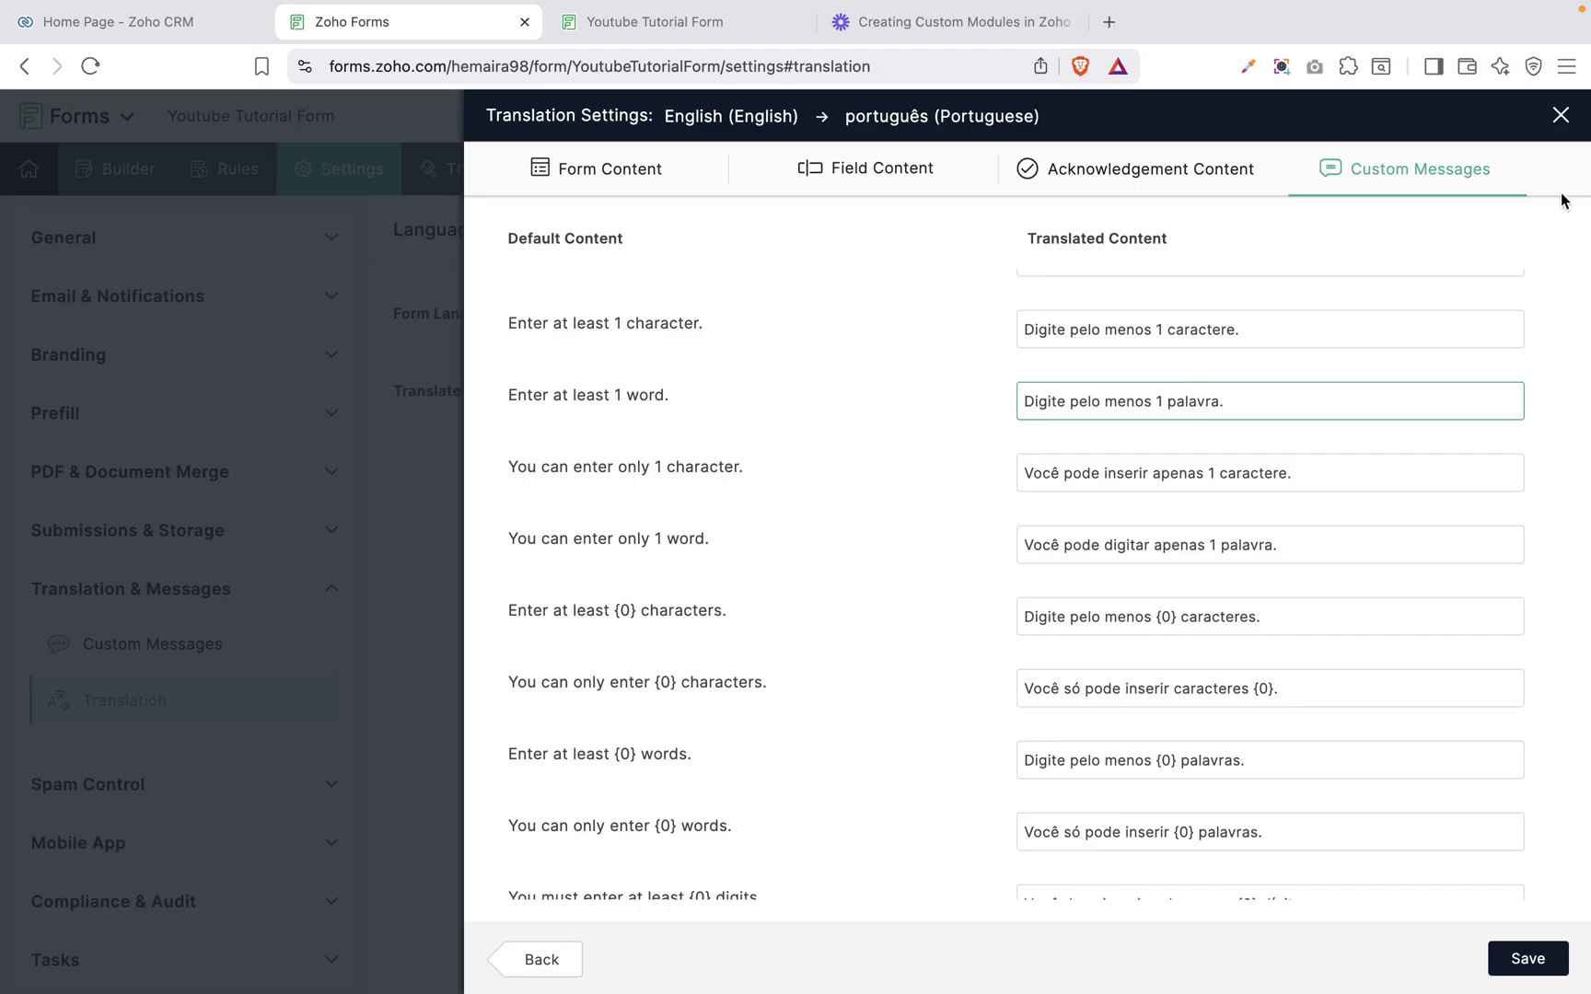
left_click(1560, 115)
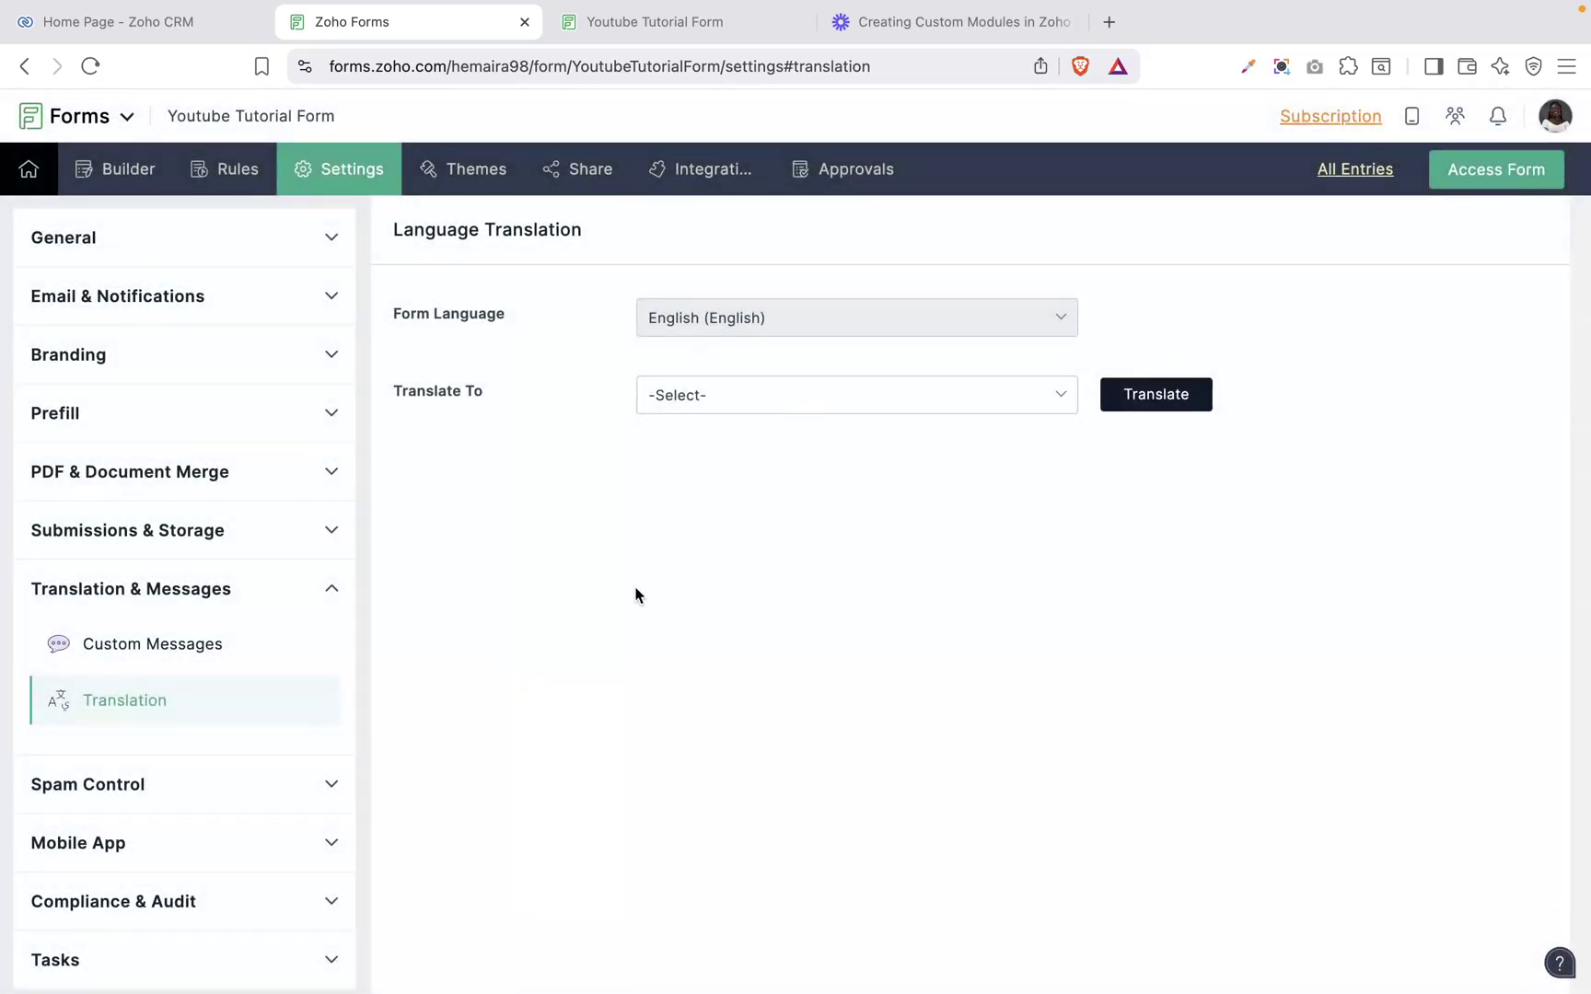
Step: Browse the languages available as translation targets without choosing one
left_click(686, 397)
scroll(778, 679, "down", 5)
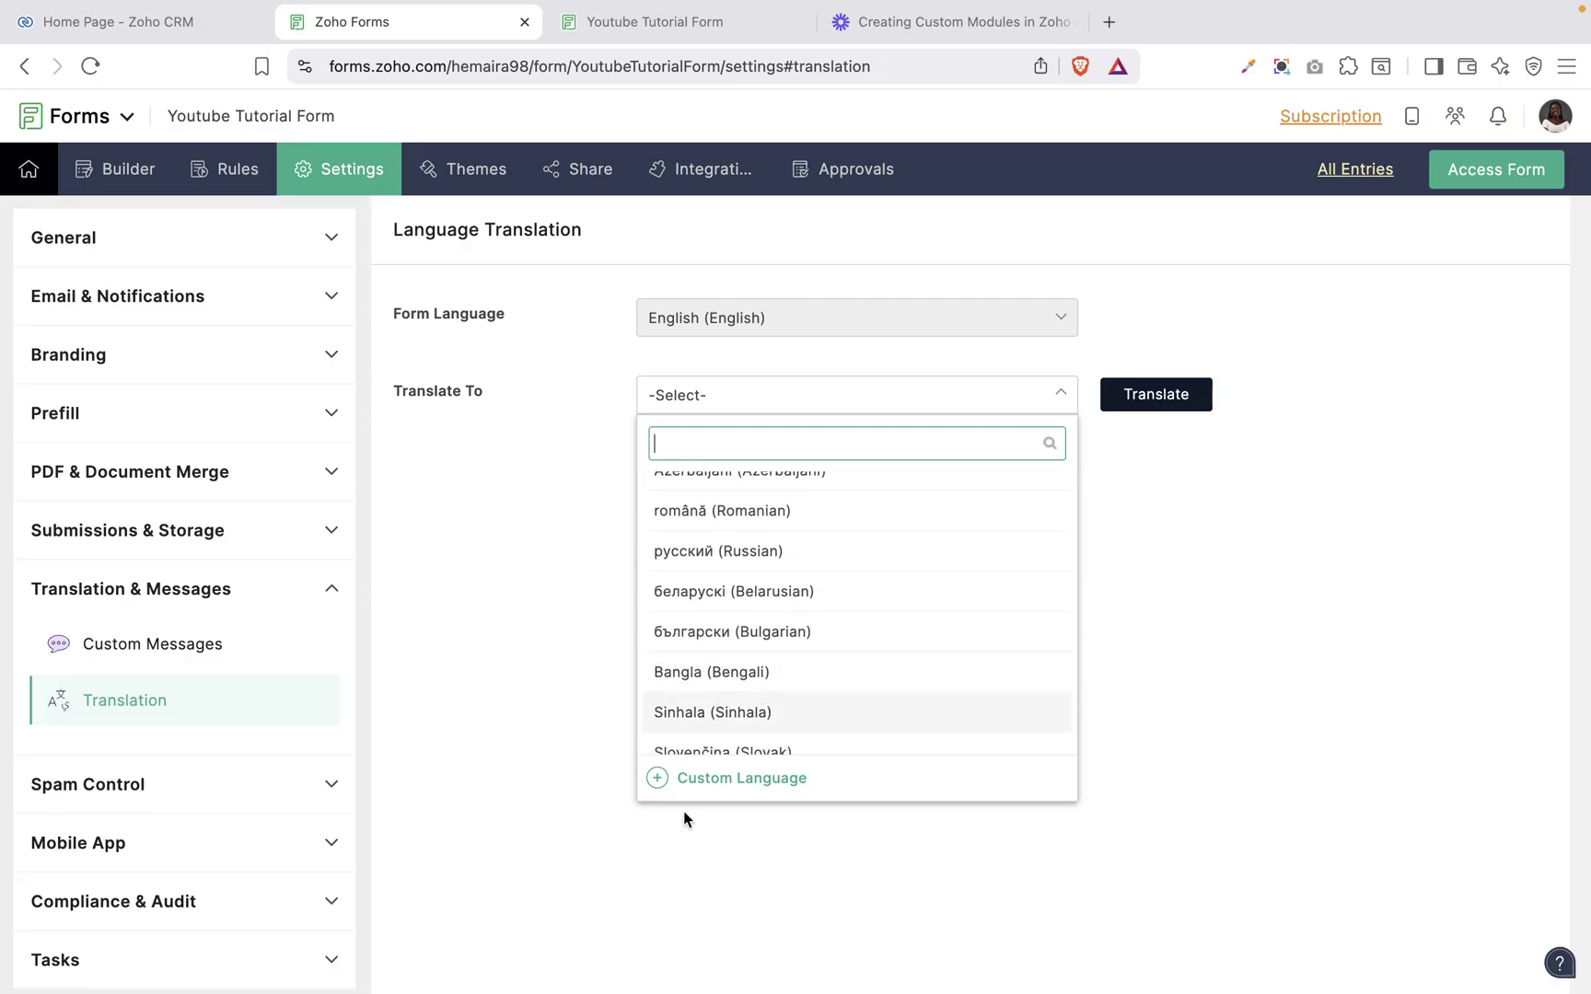
left_click(489, 563)
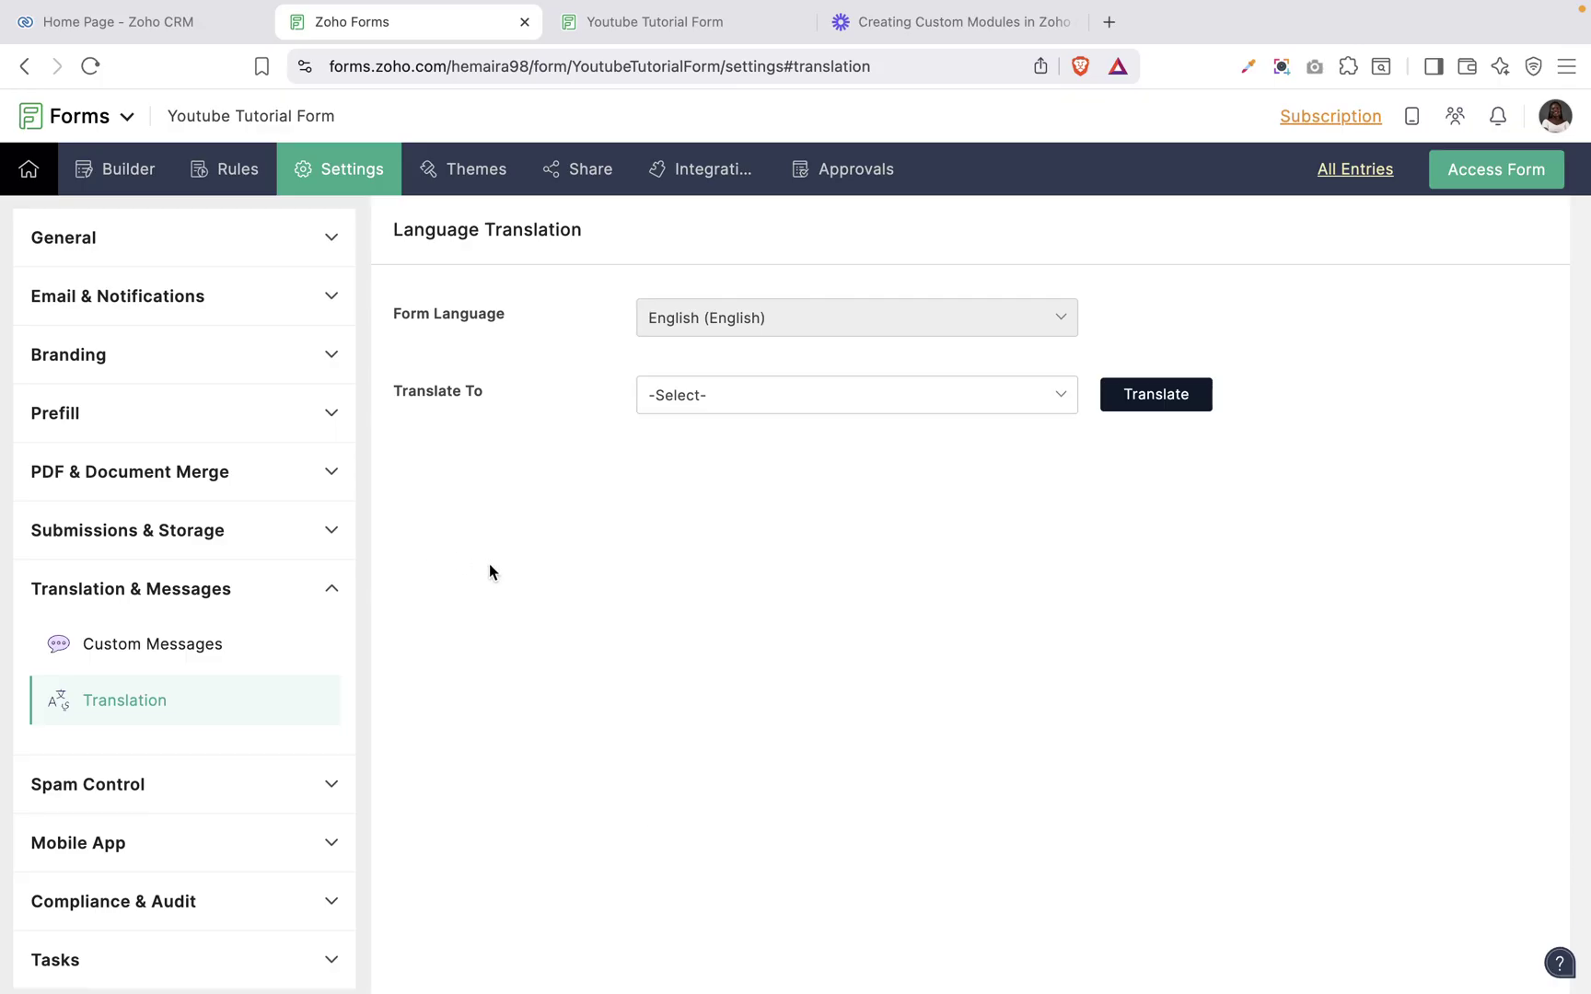
Step: Expand the Spam Control settings and examine the Double Opt-In page and the OTP Verification workflow
left_click(200, 790)
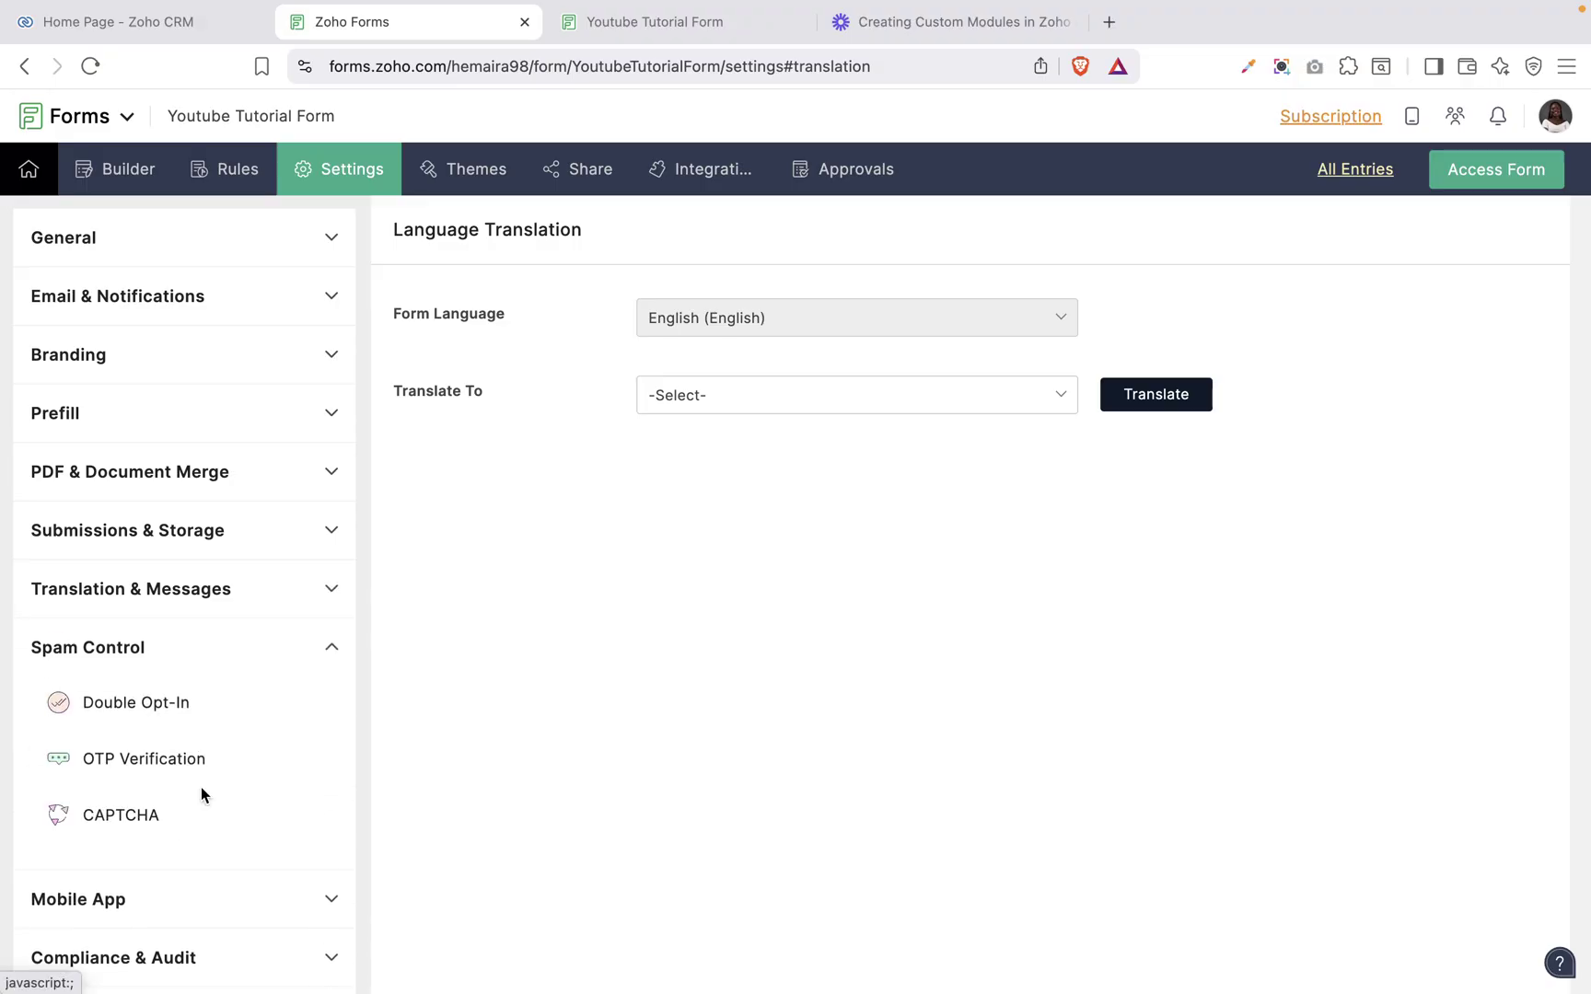
left_click(145, 713)
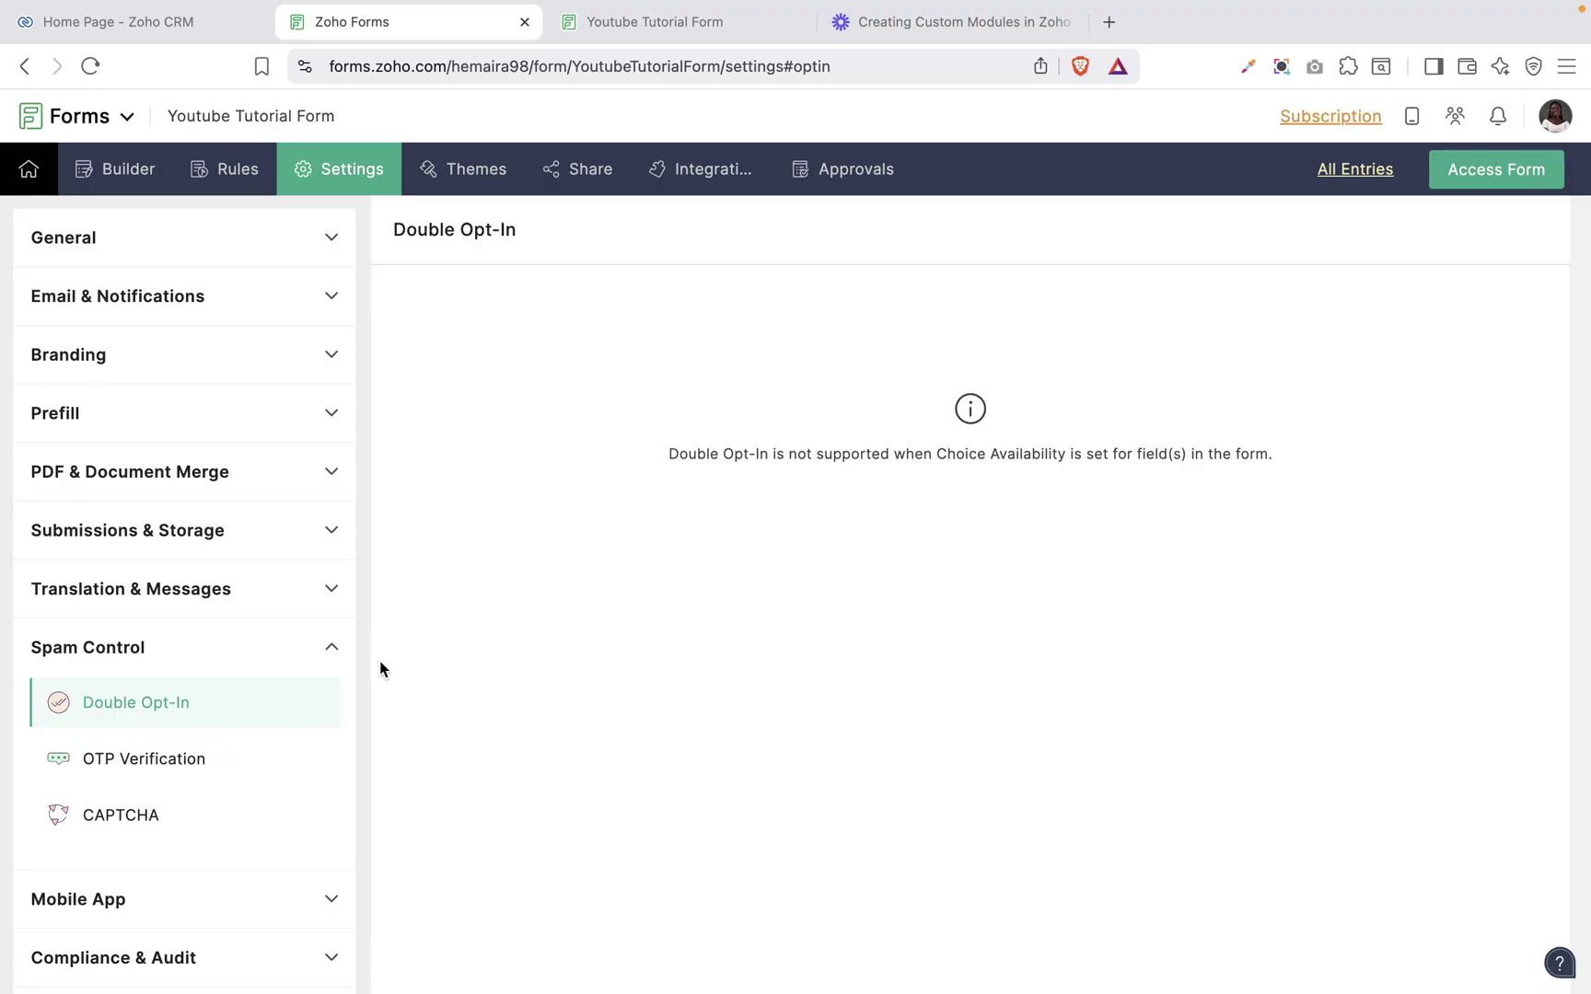
left_click(67, 760)
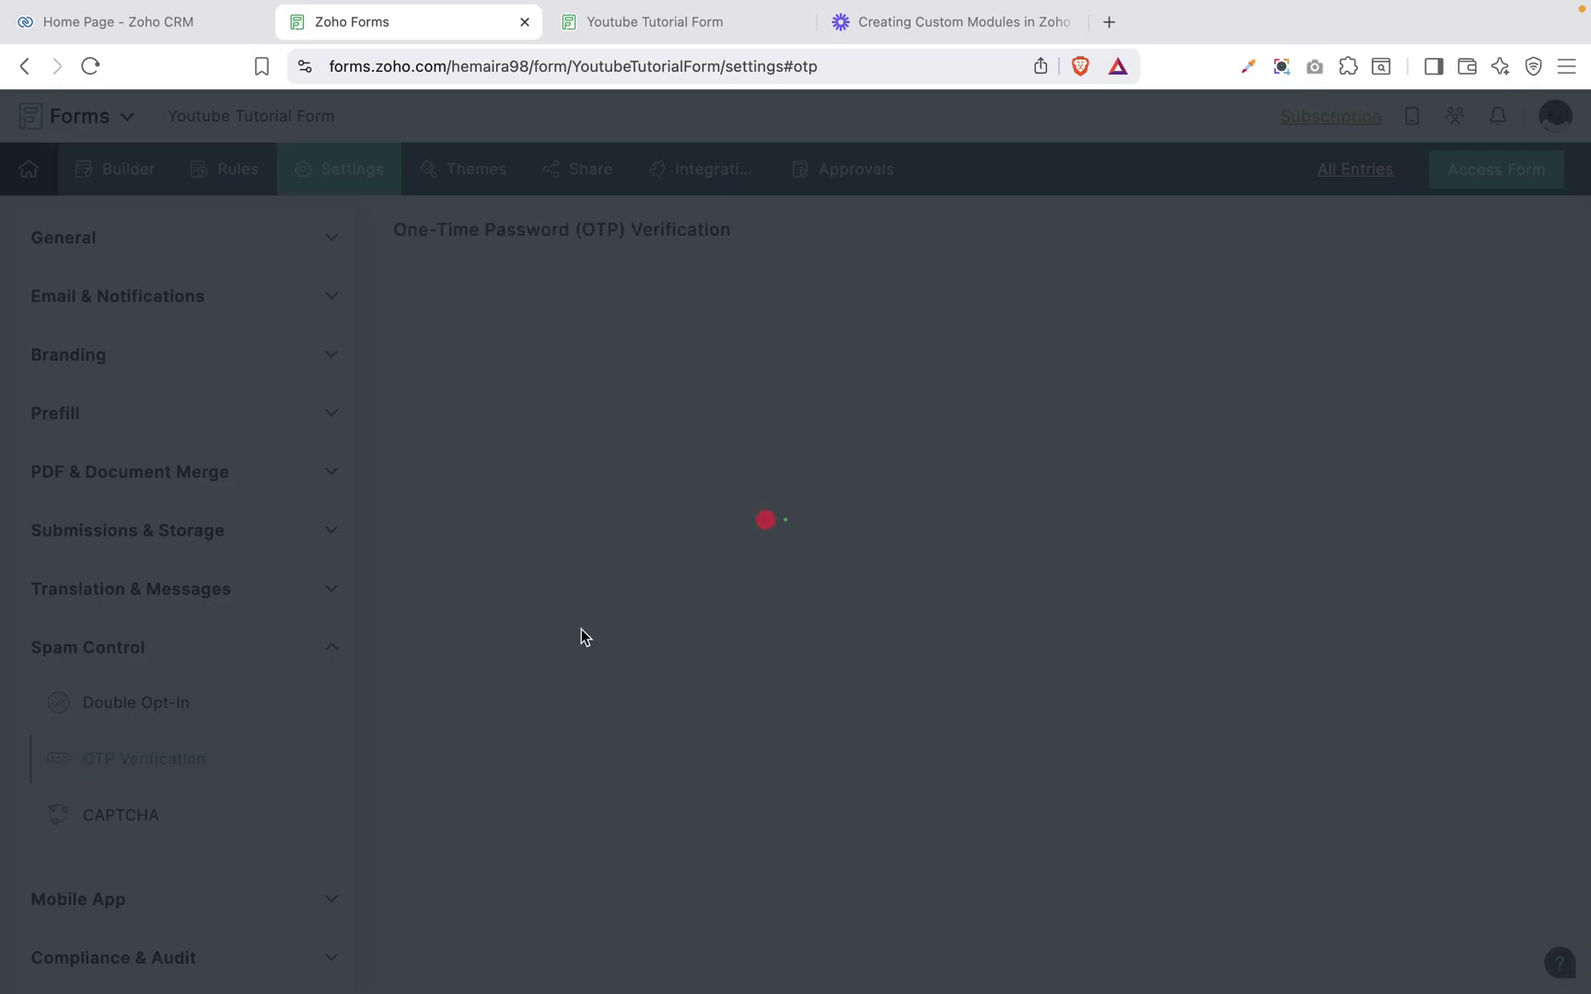
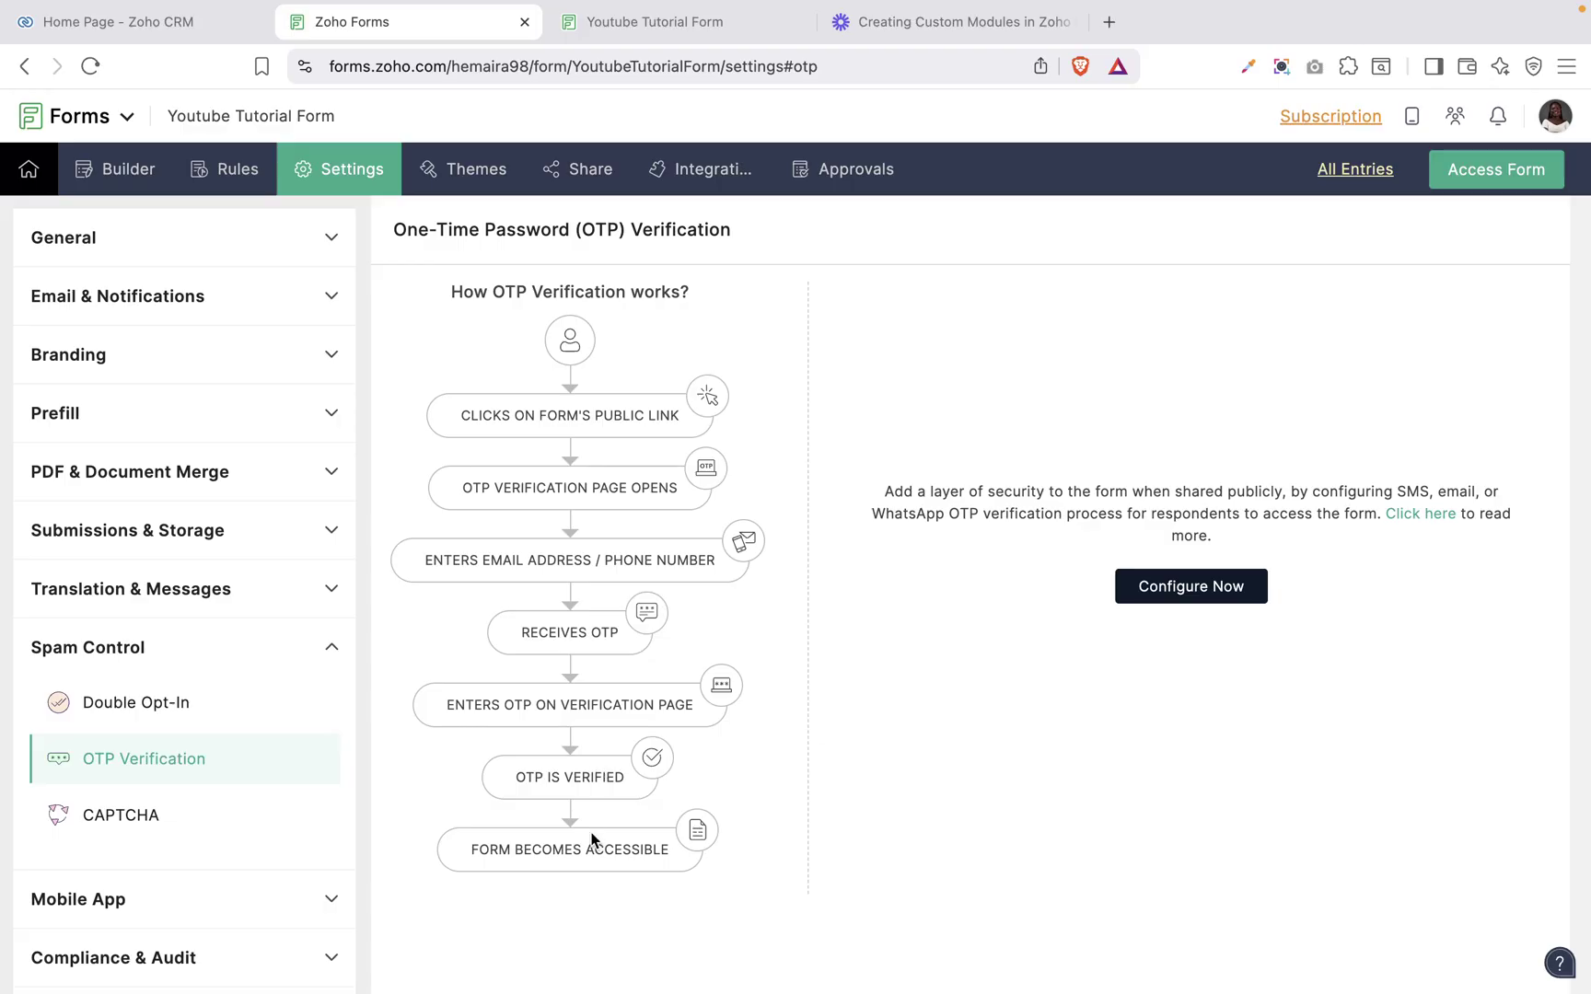
Step: Start configuring OTP verification with Email delivery, examine its options down to the CAPTCHA section, and leave without saving the changes
left_click(1222, 589)
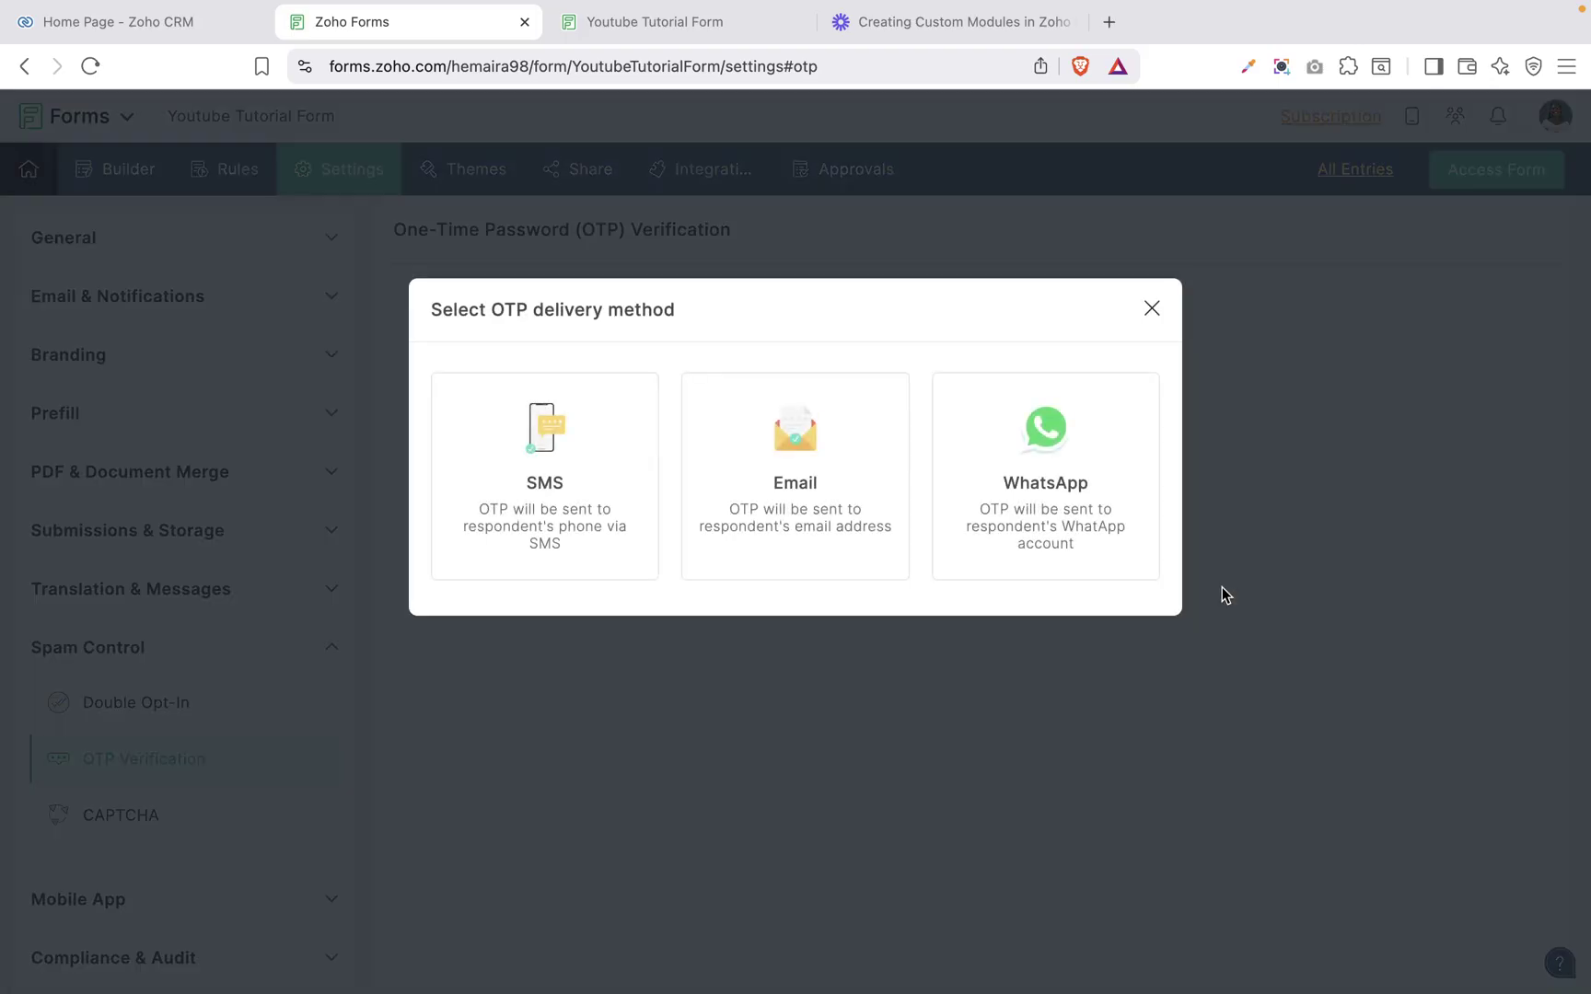
left_click(780, 524)
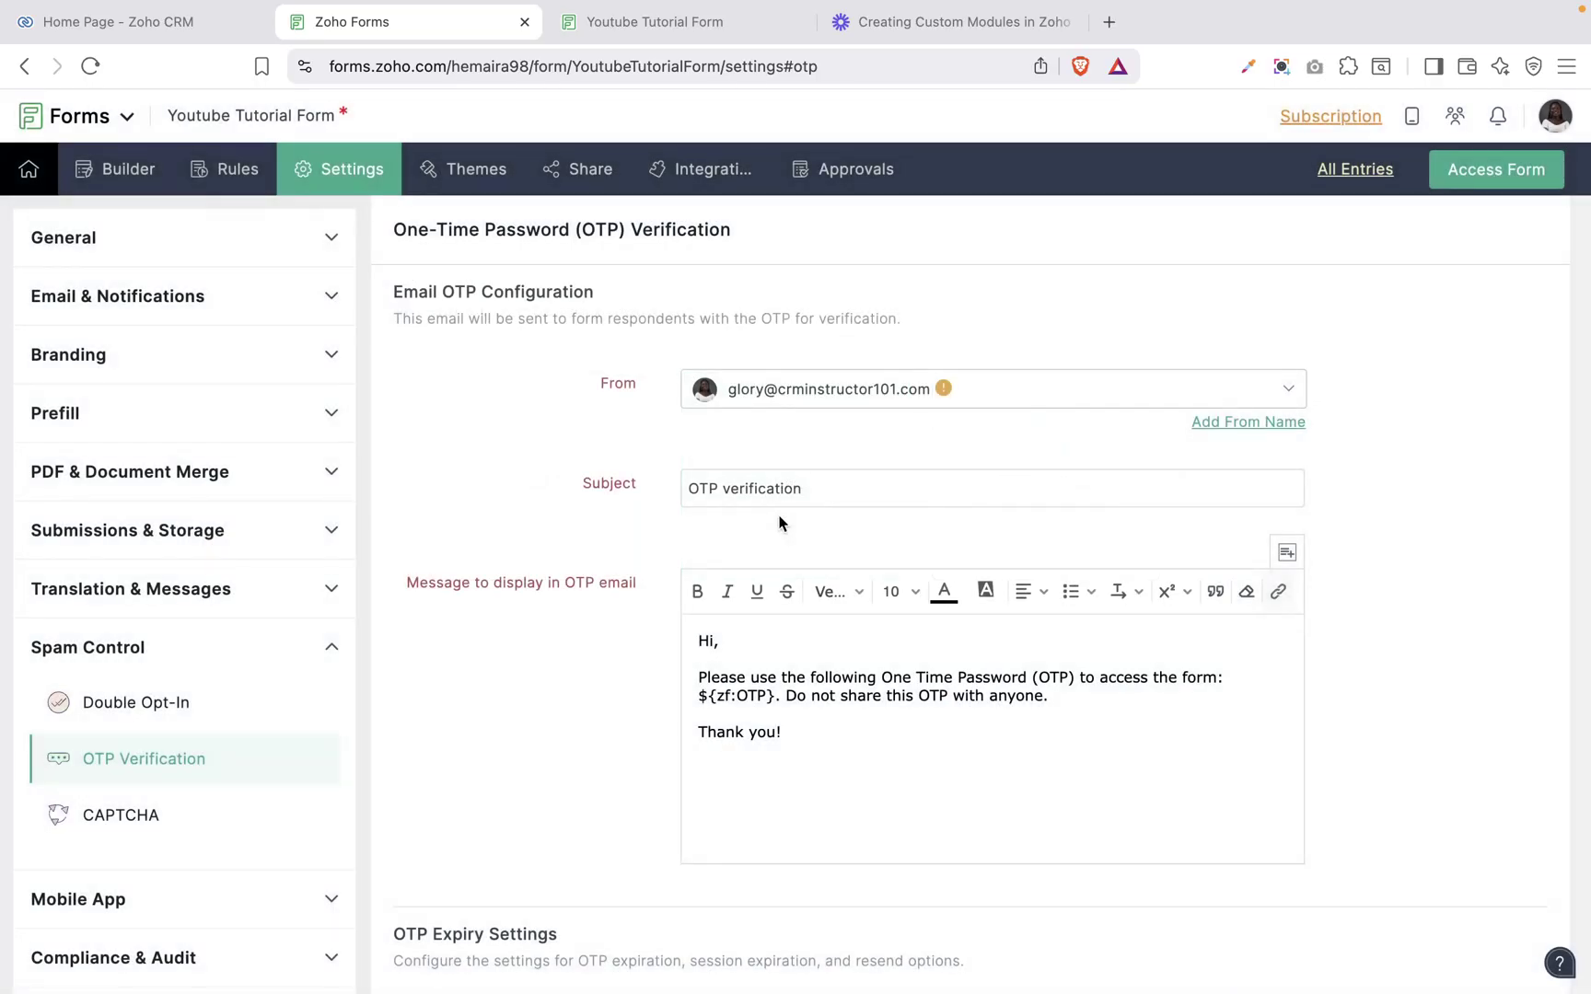
scroll(780, 524, "down", 7)
scroll(763, 549, "down", 6)
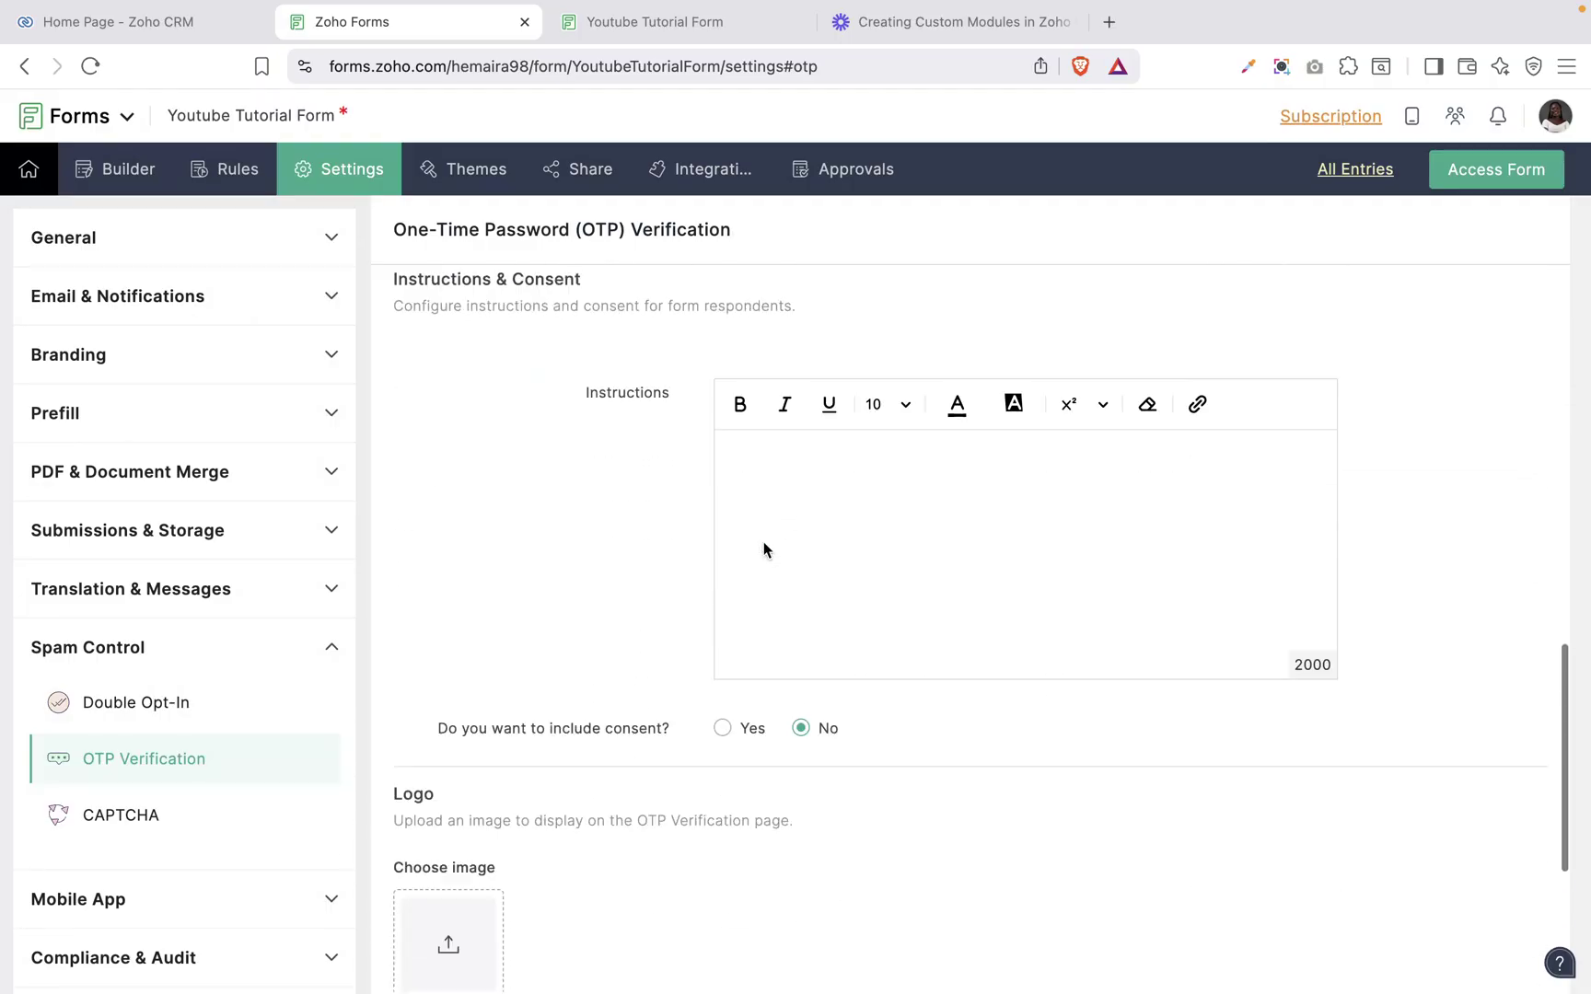
scroll(764, 549, "down", 5)
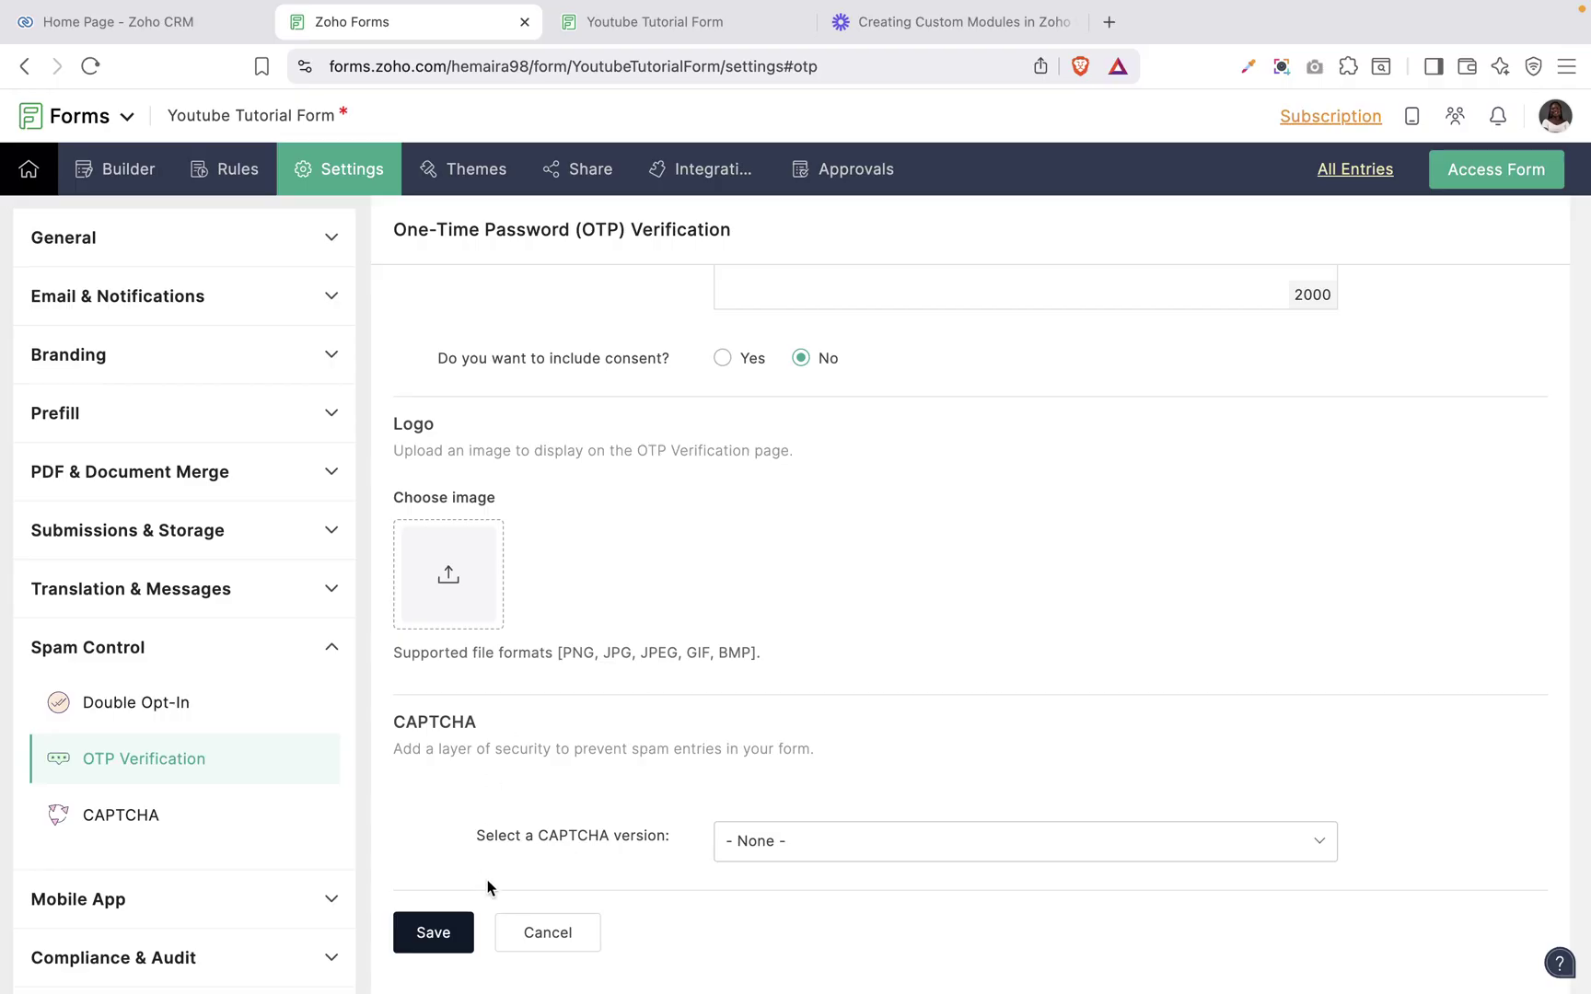
left_click(145, 817)
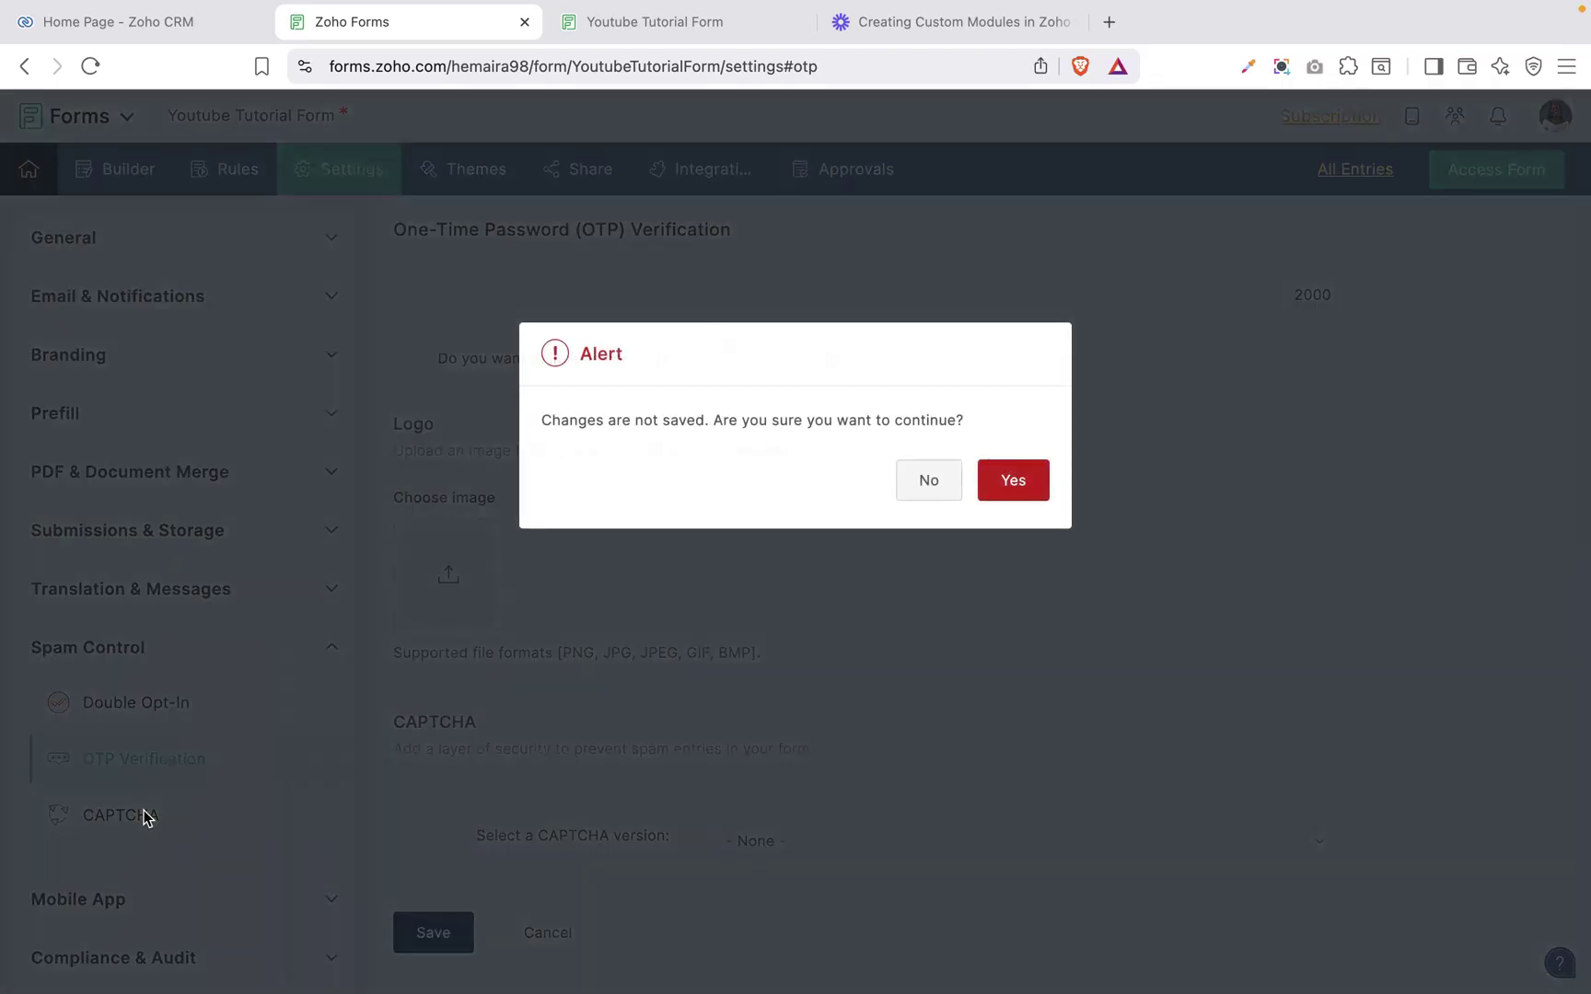
left_click(1013, 482)
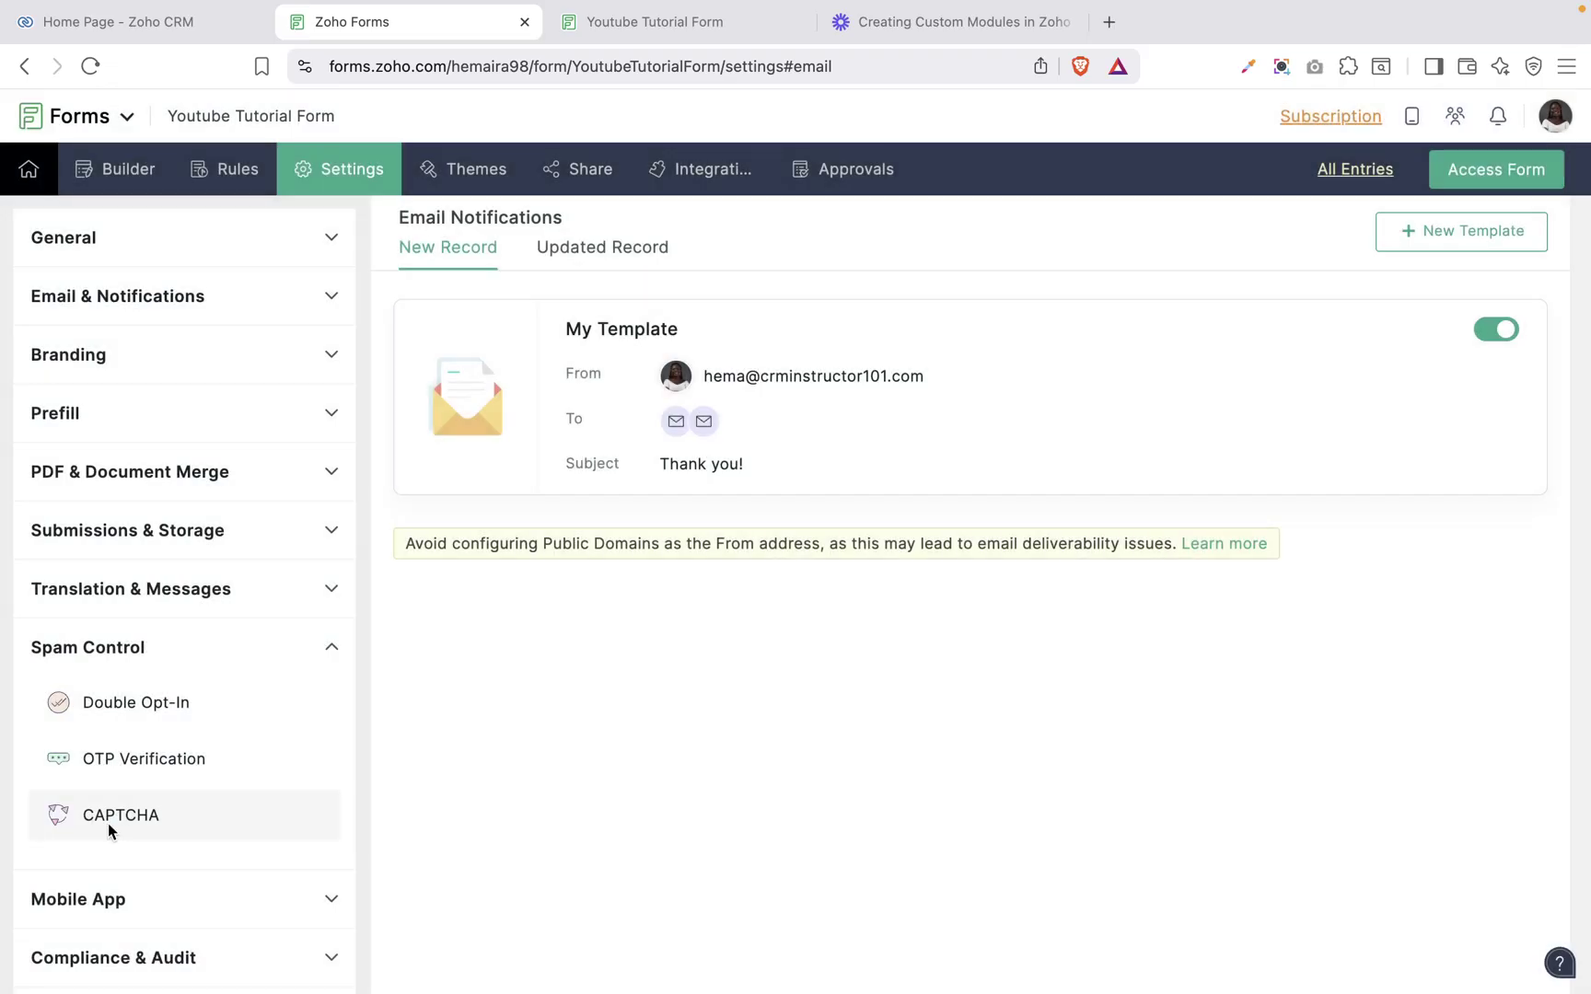
Step: Open the form's CAPTCHA settings and examine the available CAPTCHA versions
left_click(107, 823)
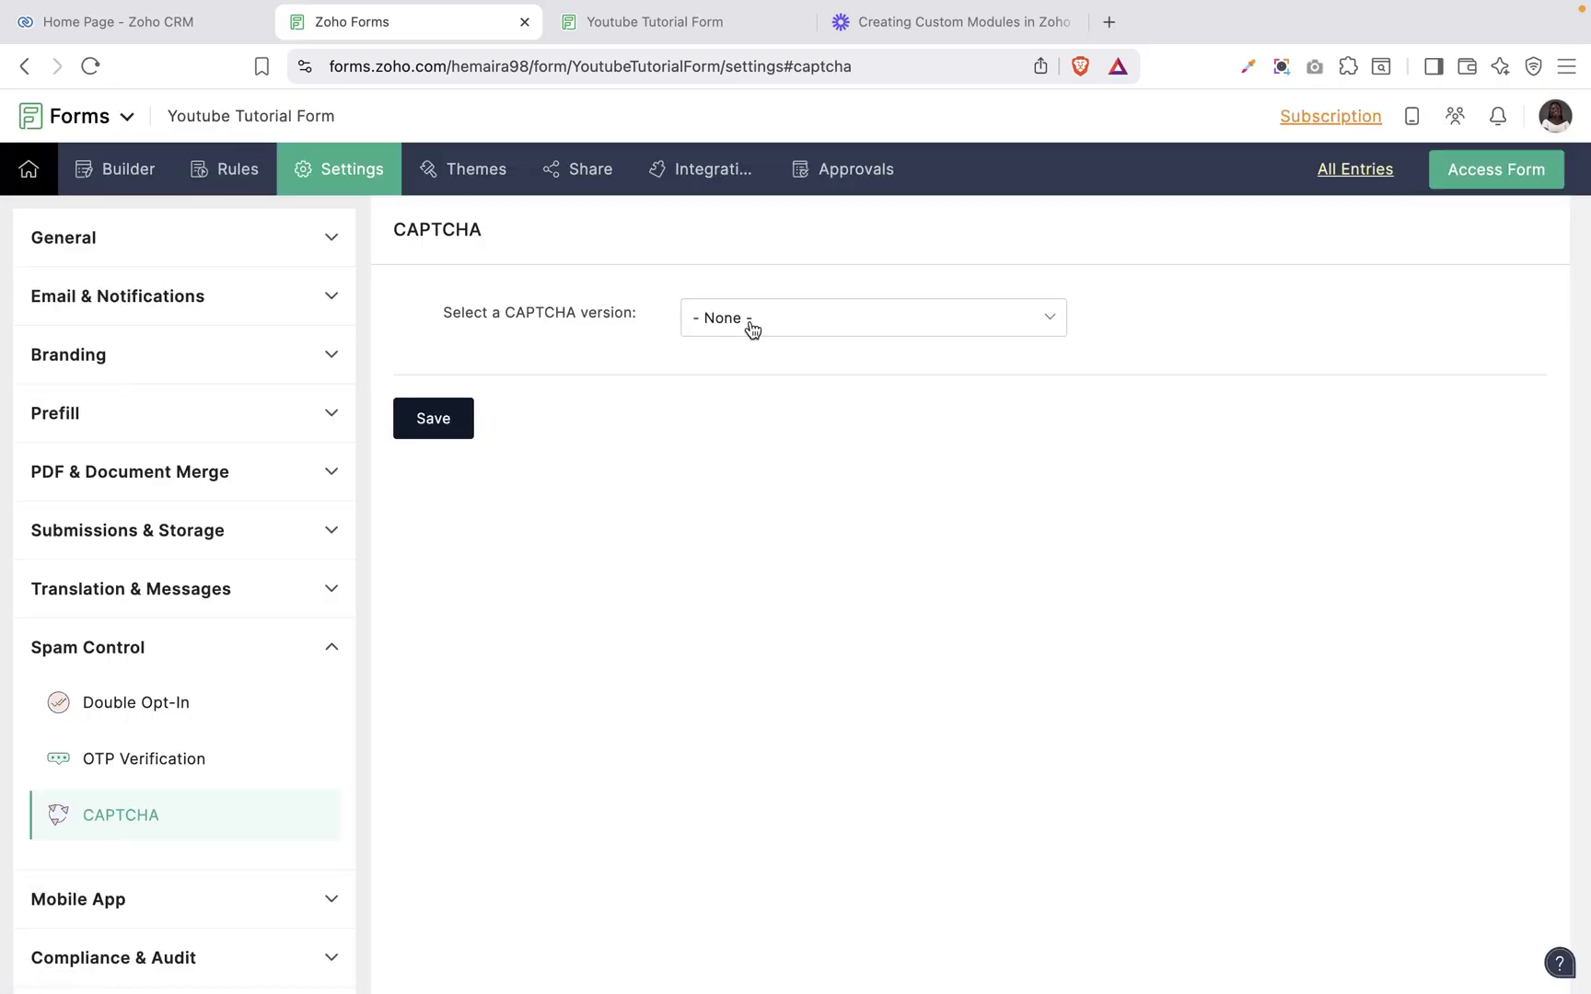
left_click(748, 330)
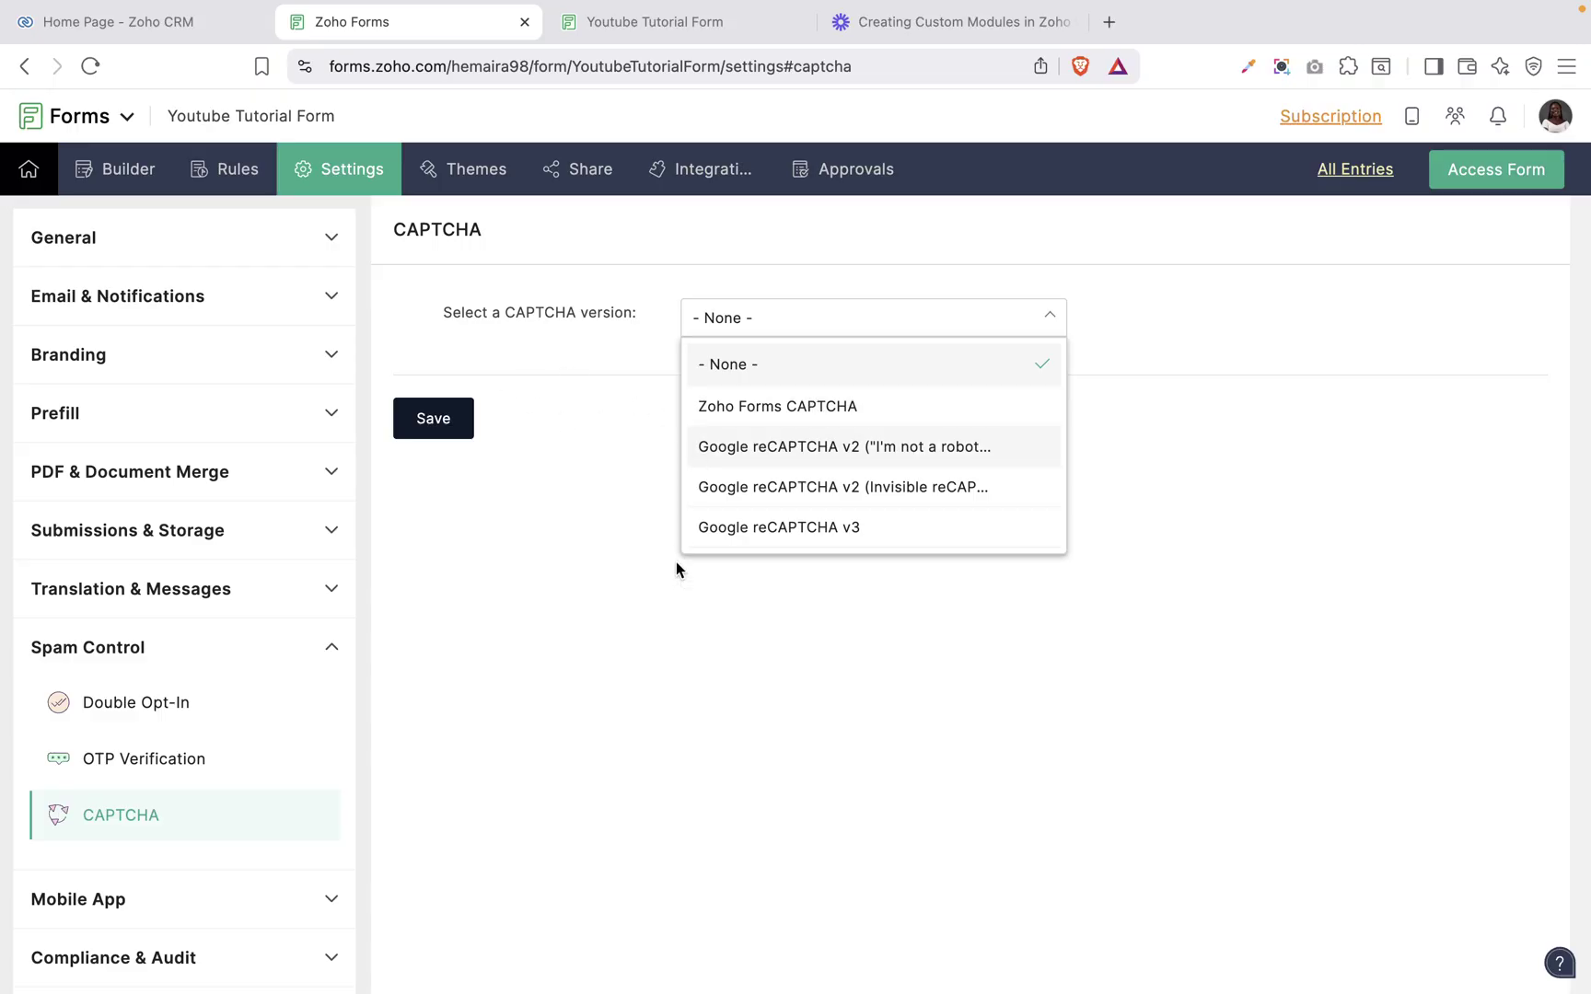
left_click(678, 606)
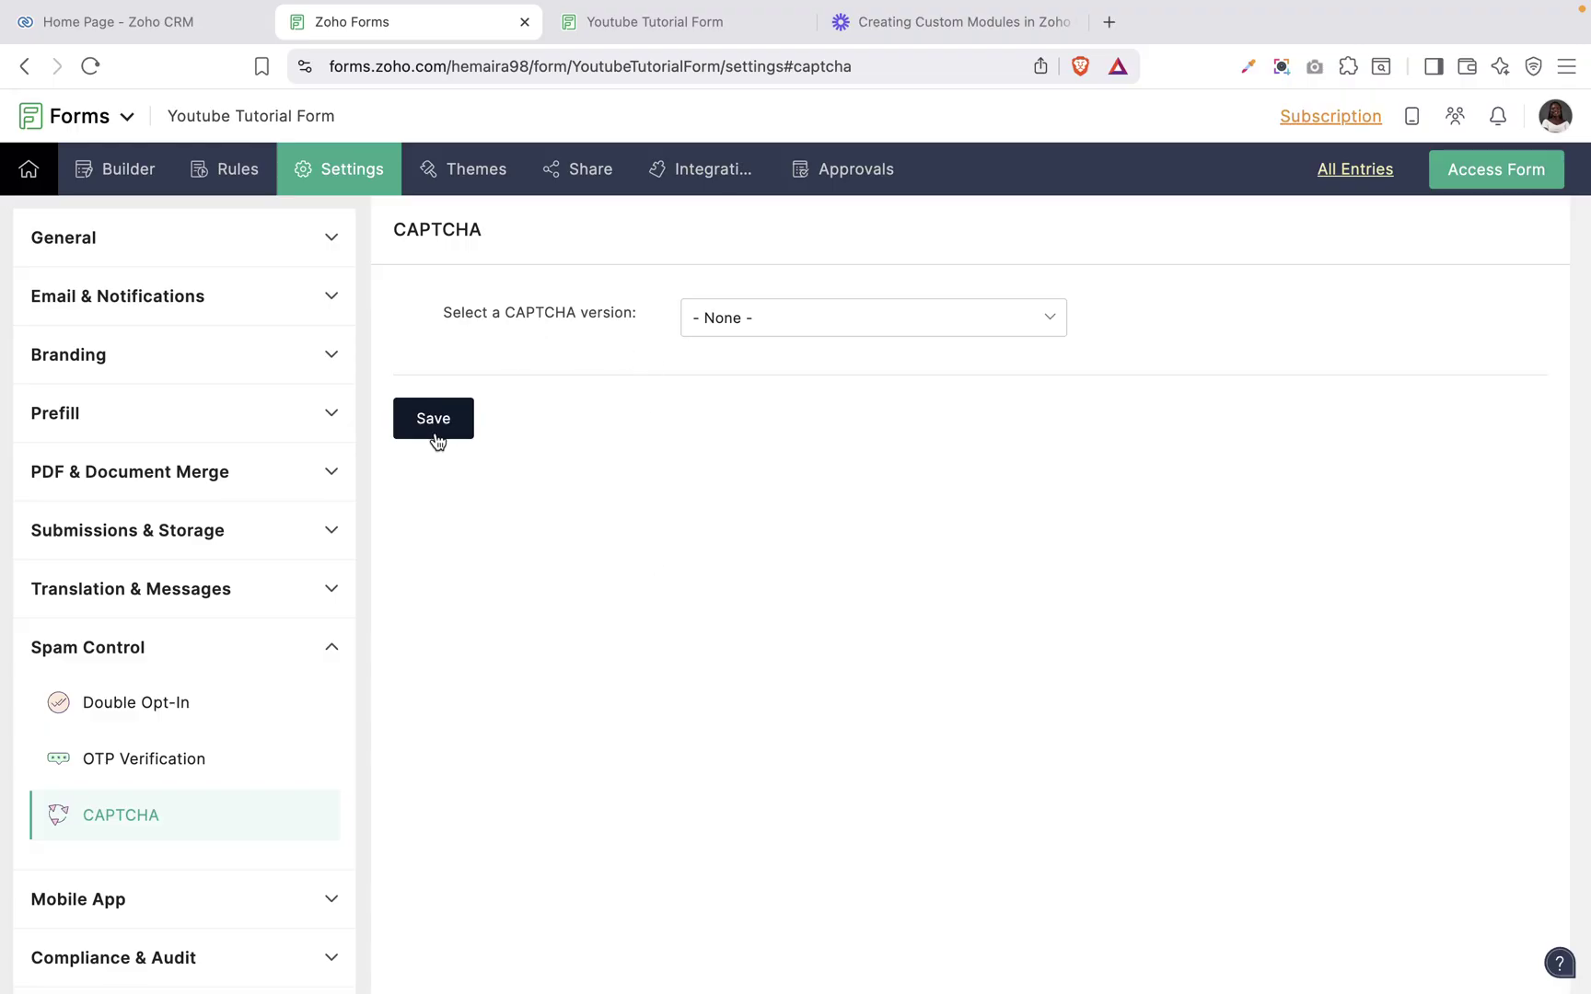
scroll(153, 829, "down", 1)
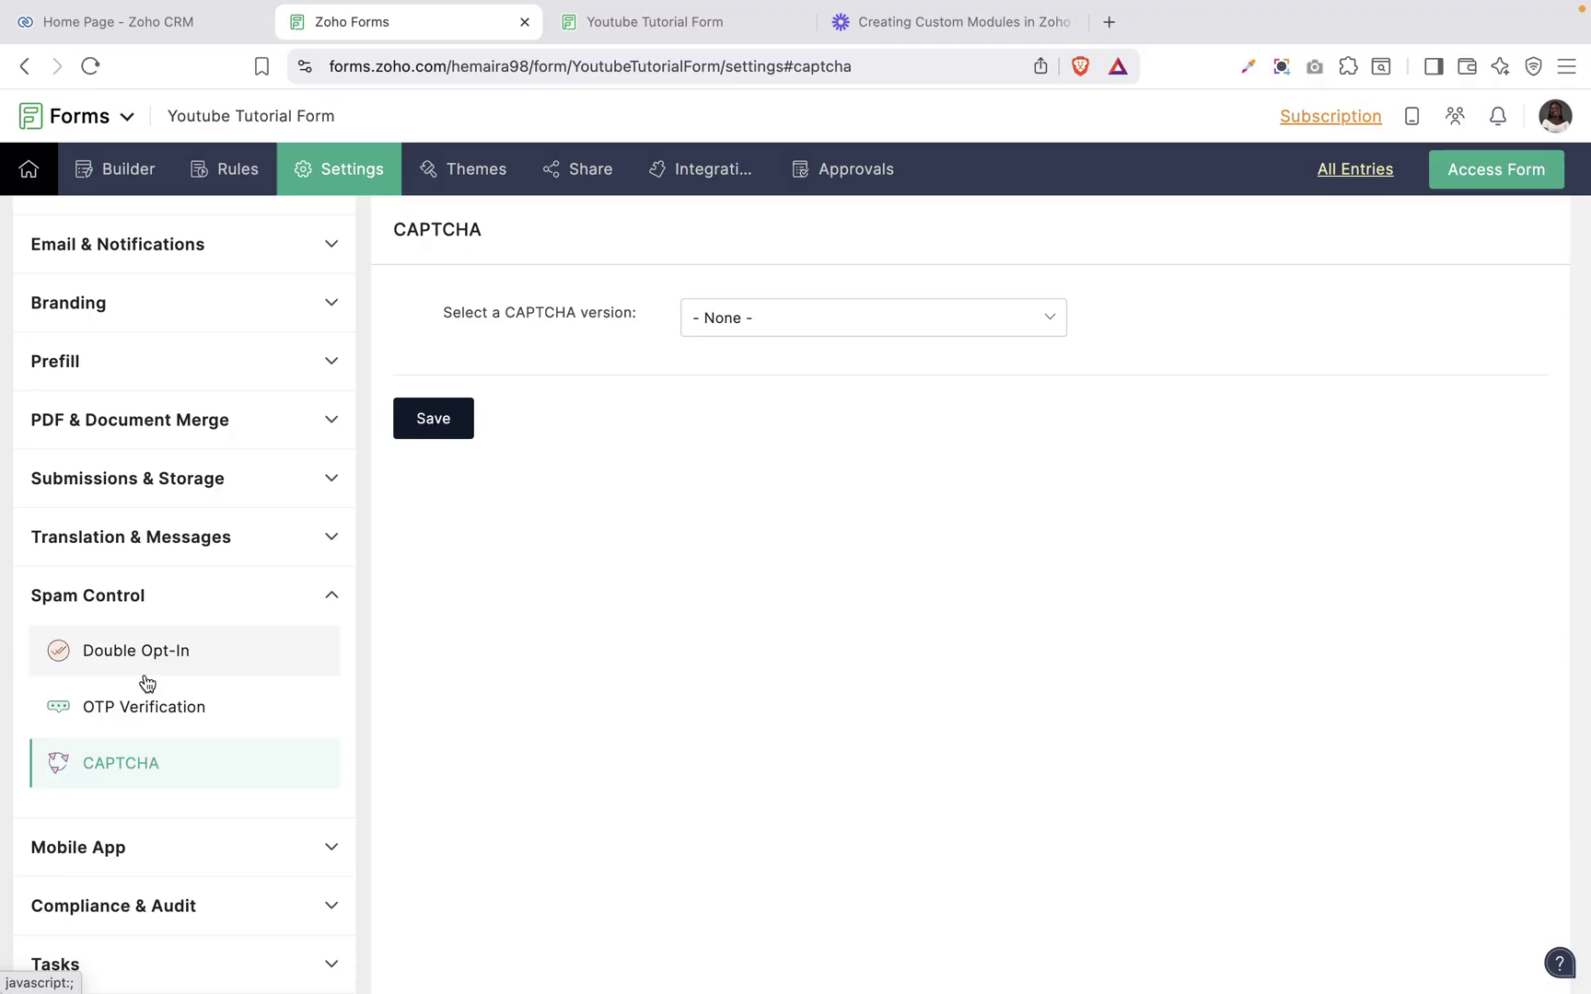
Step: Expand the Mobile App settings, try Zoho Forms CAPTCHA as the CAPTCHA version, and leave the page without saving the change
left_click(102, 863)
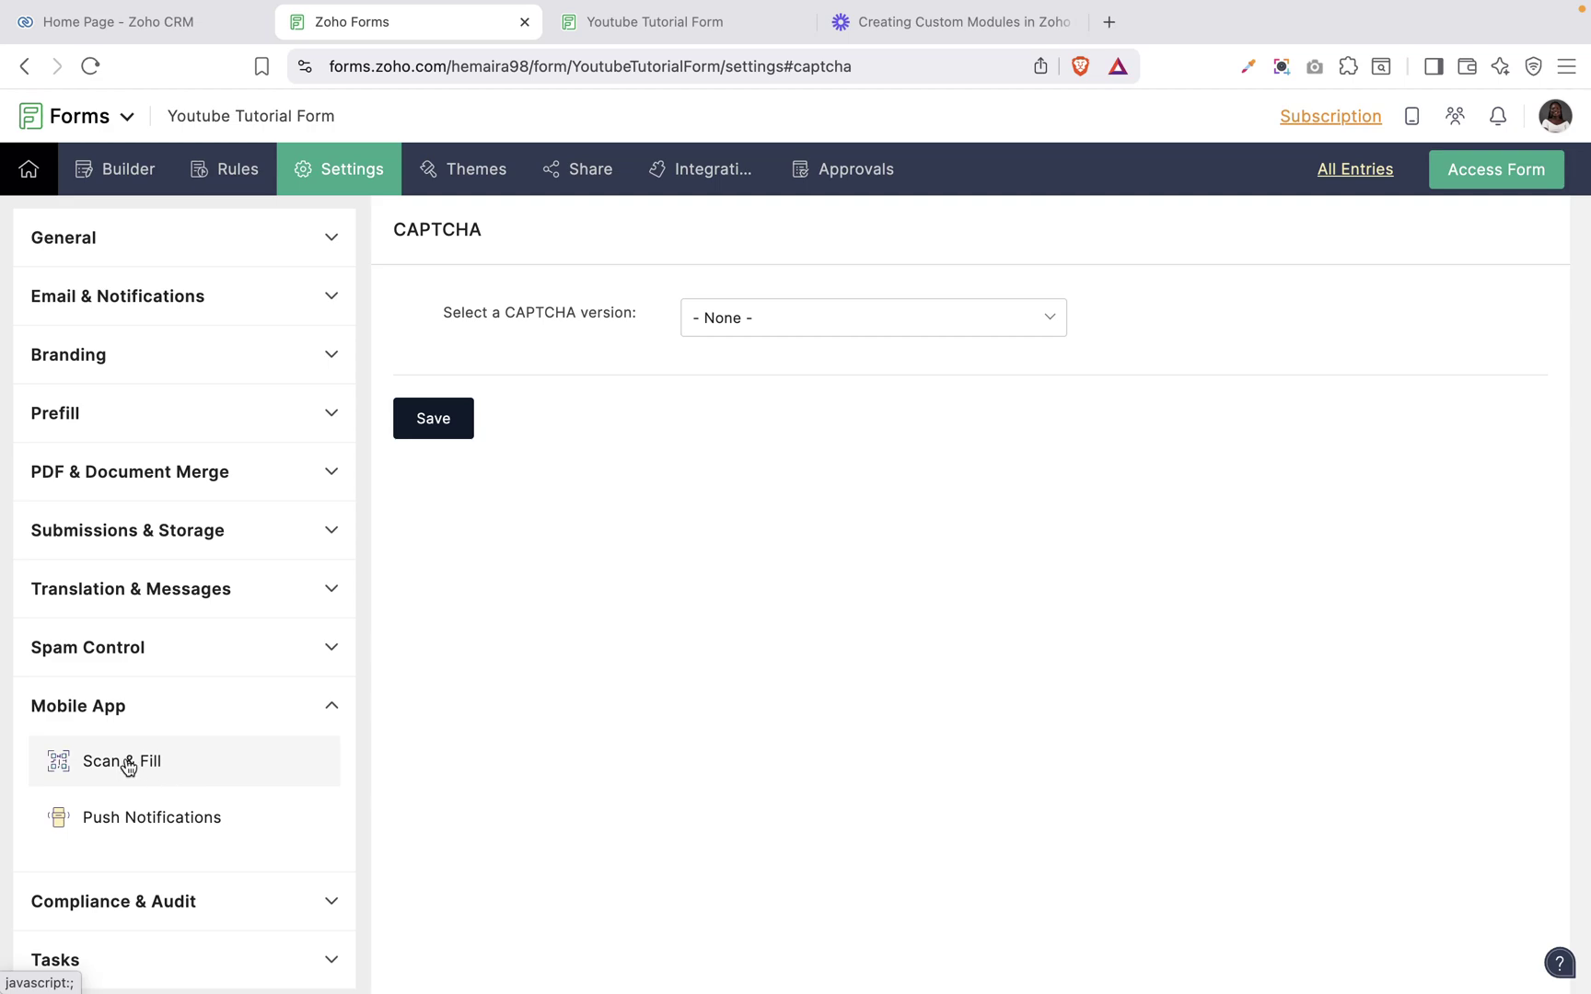
left_click(905, 327)
left_click(799, 406)
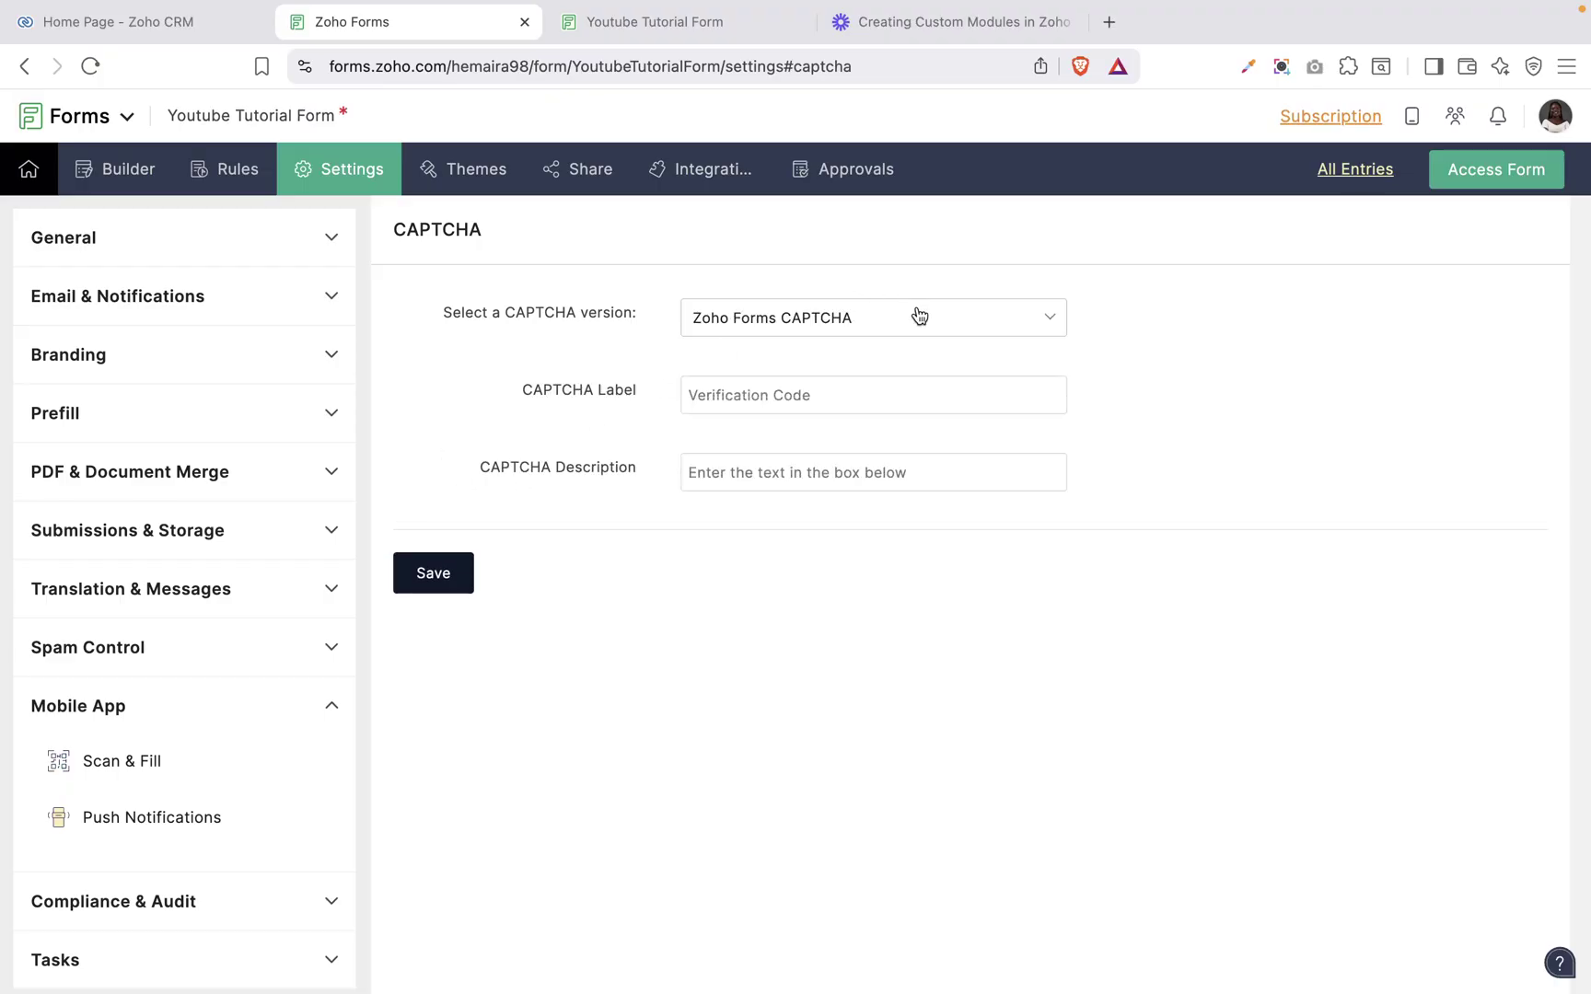
left_click(813, 320)
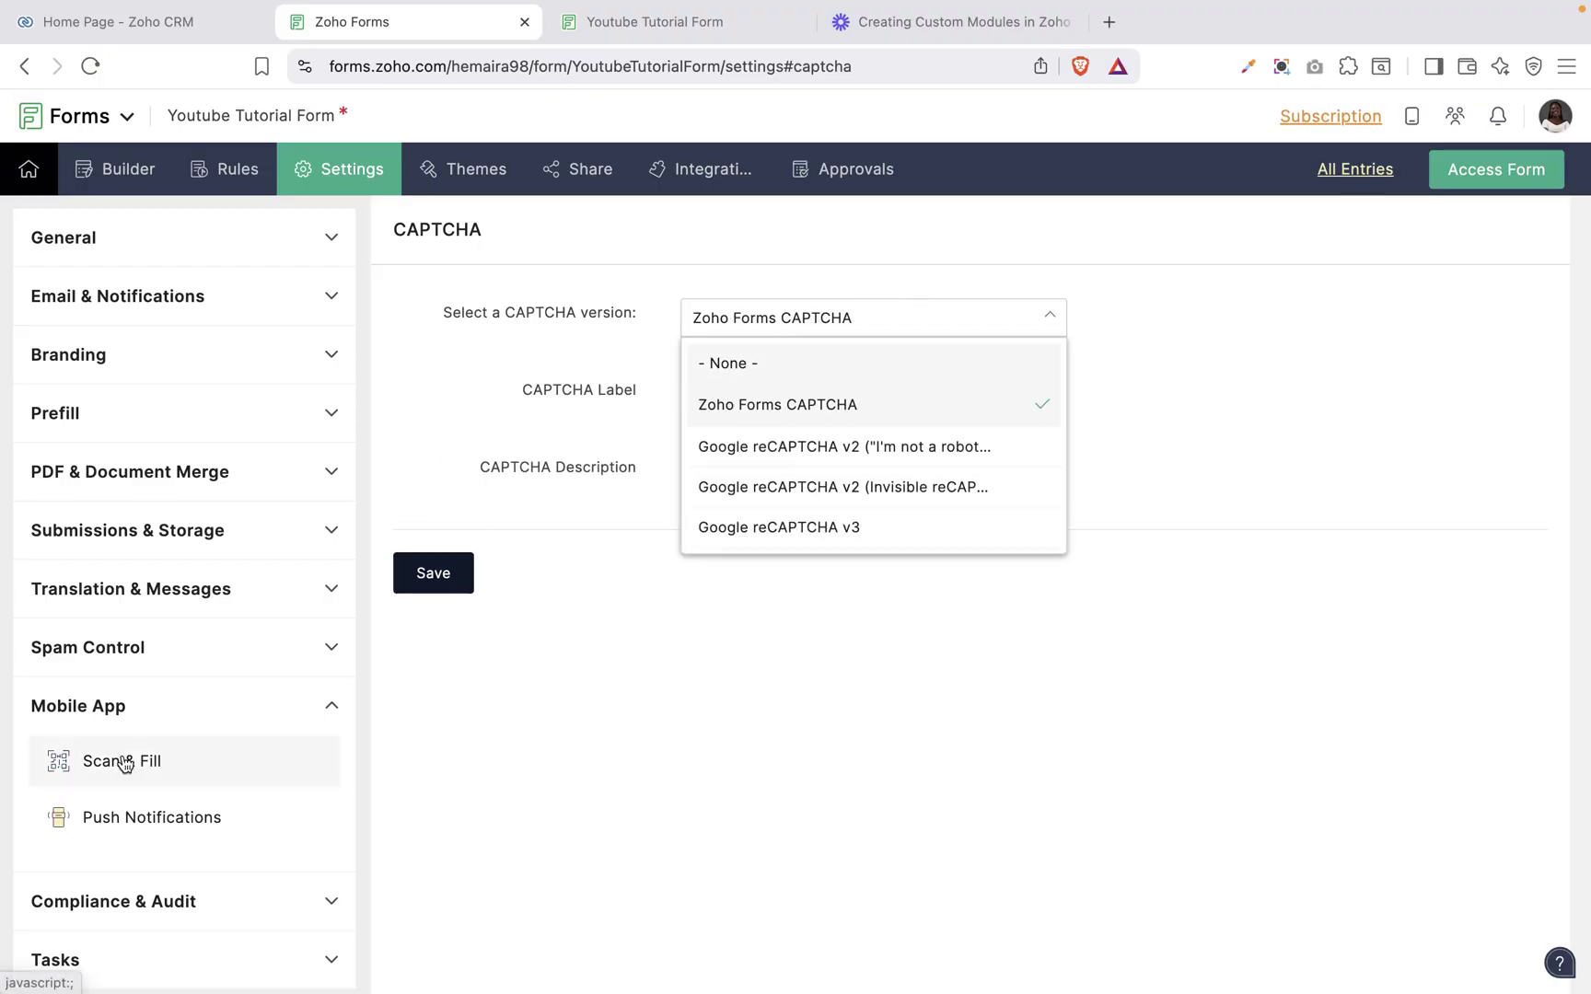
left_click(131, 810)
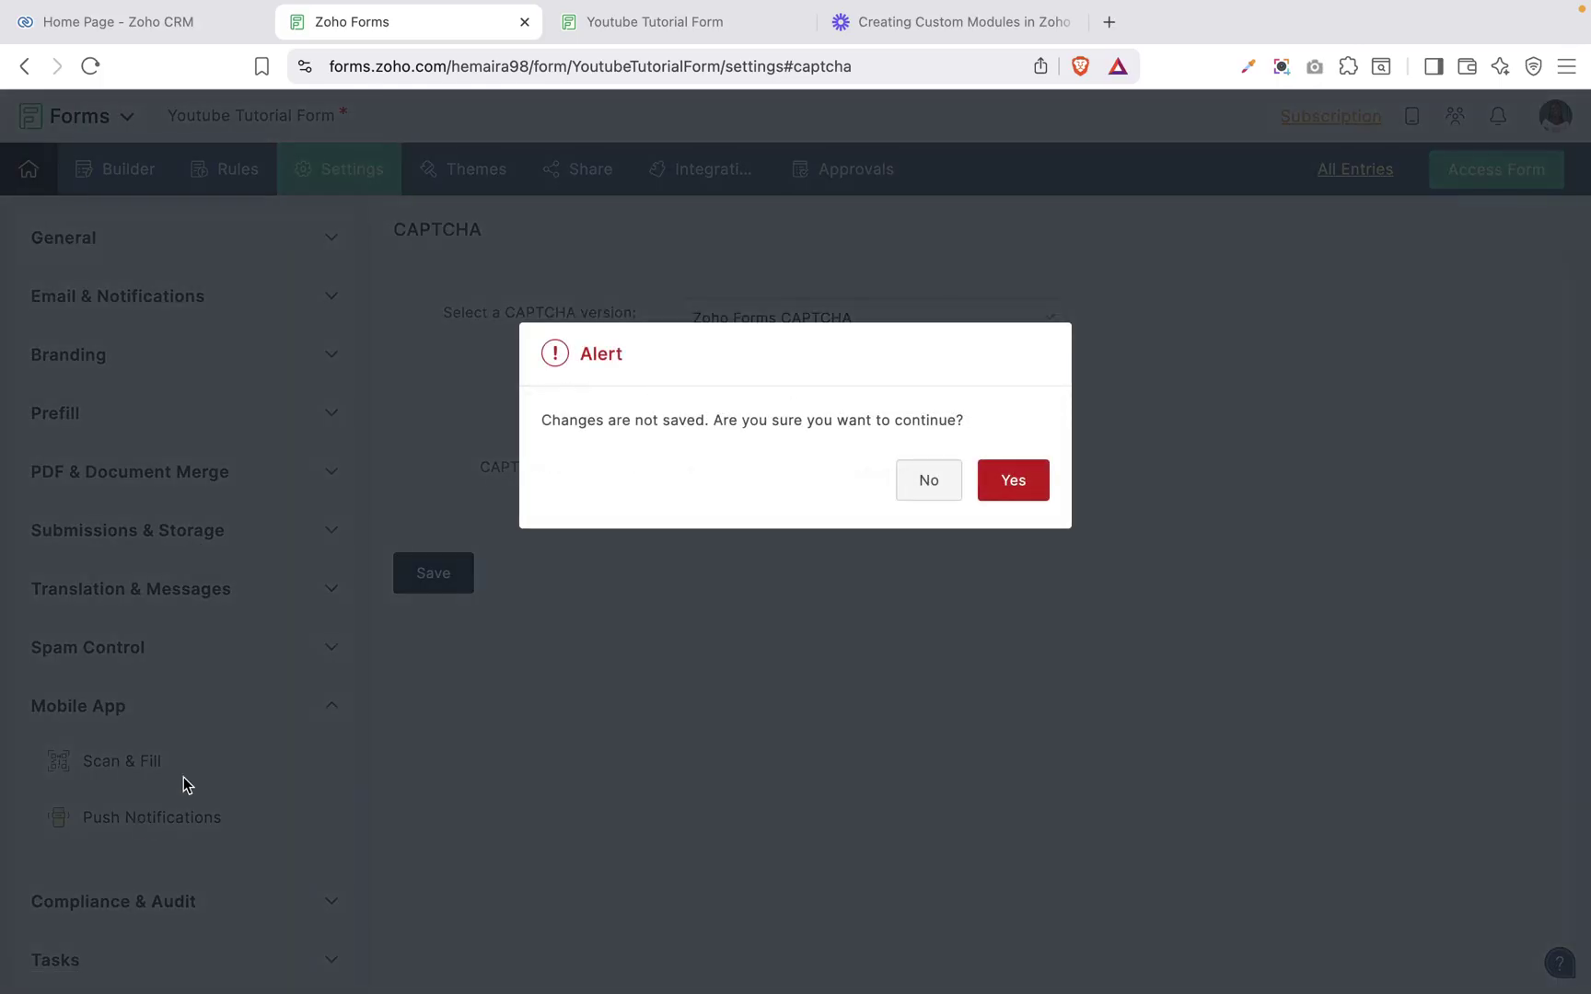
left_click(1001, 481)
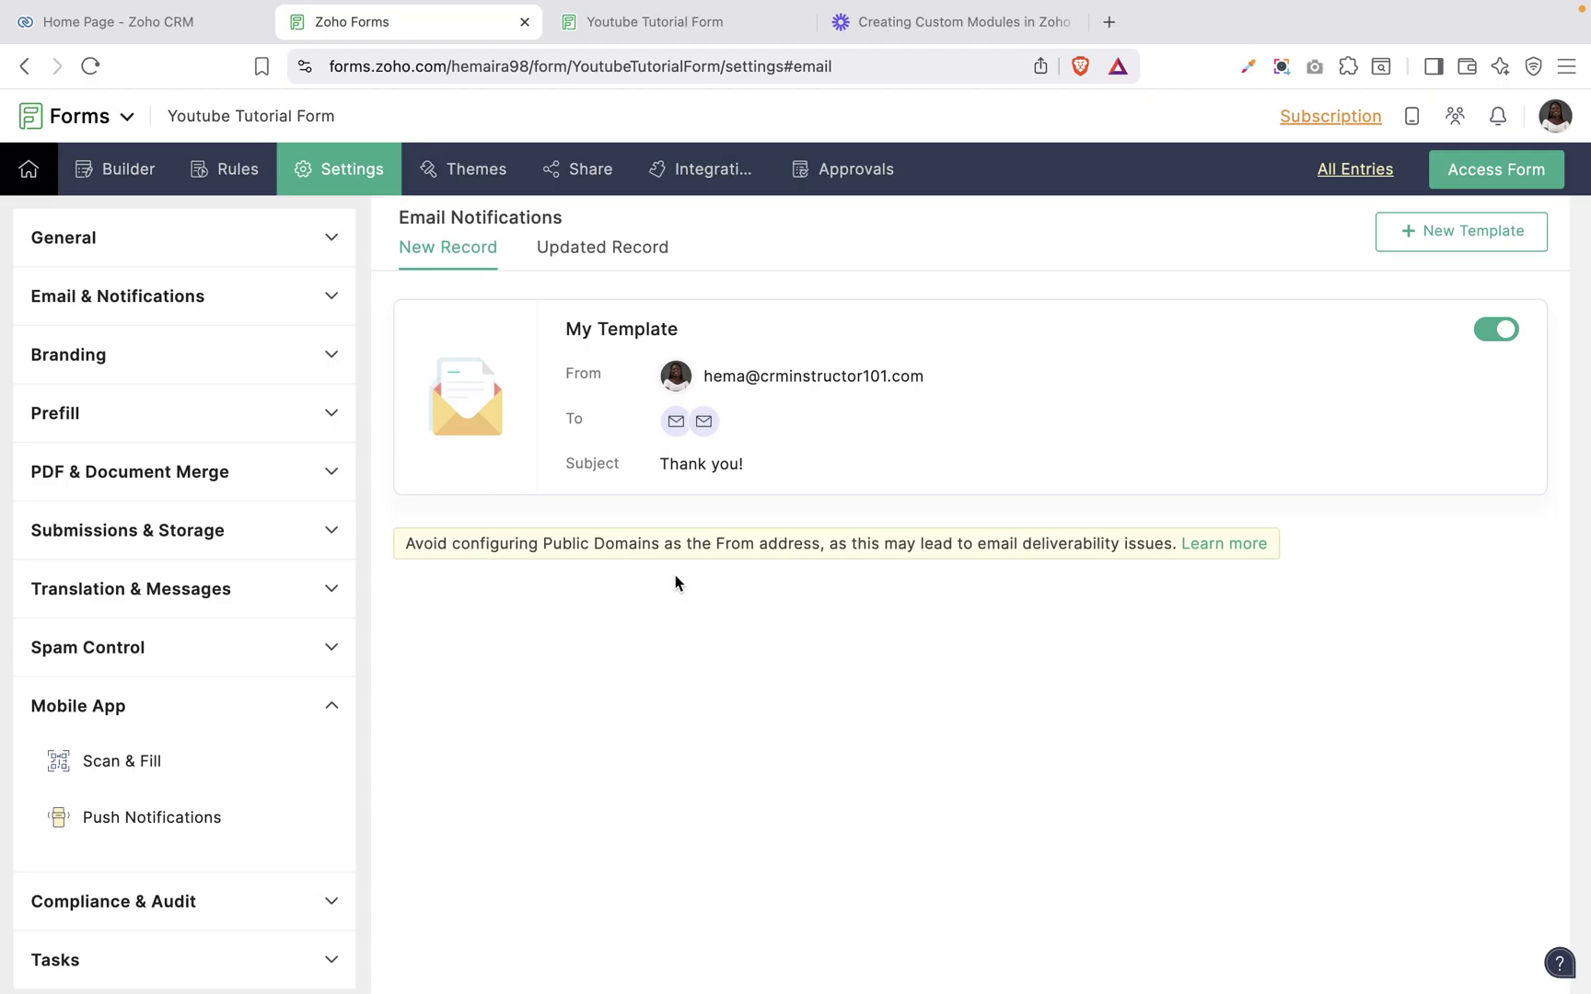
Step: Review the HIPAA page under Compliance & Audit, then set Enhanced Accessibility to Yes and save it
left_click(171, 903)
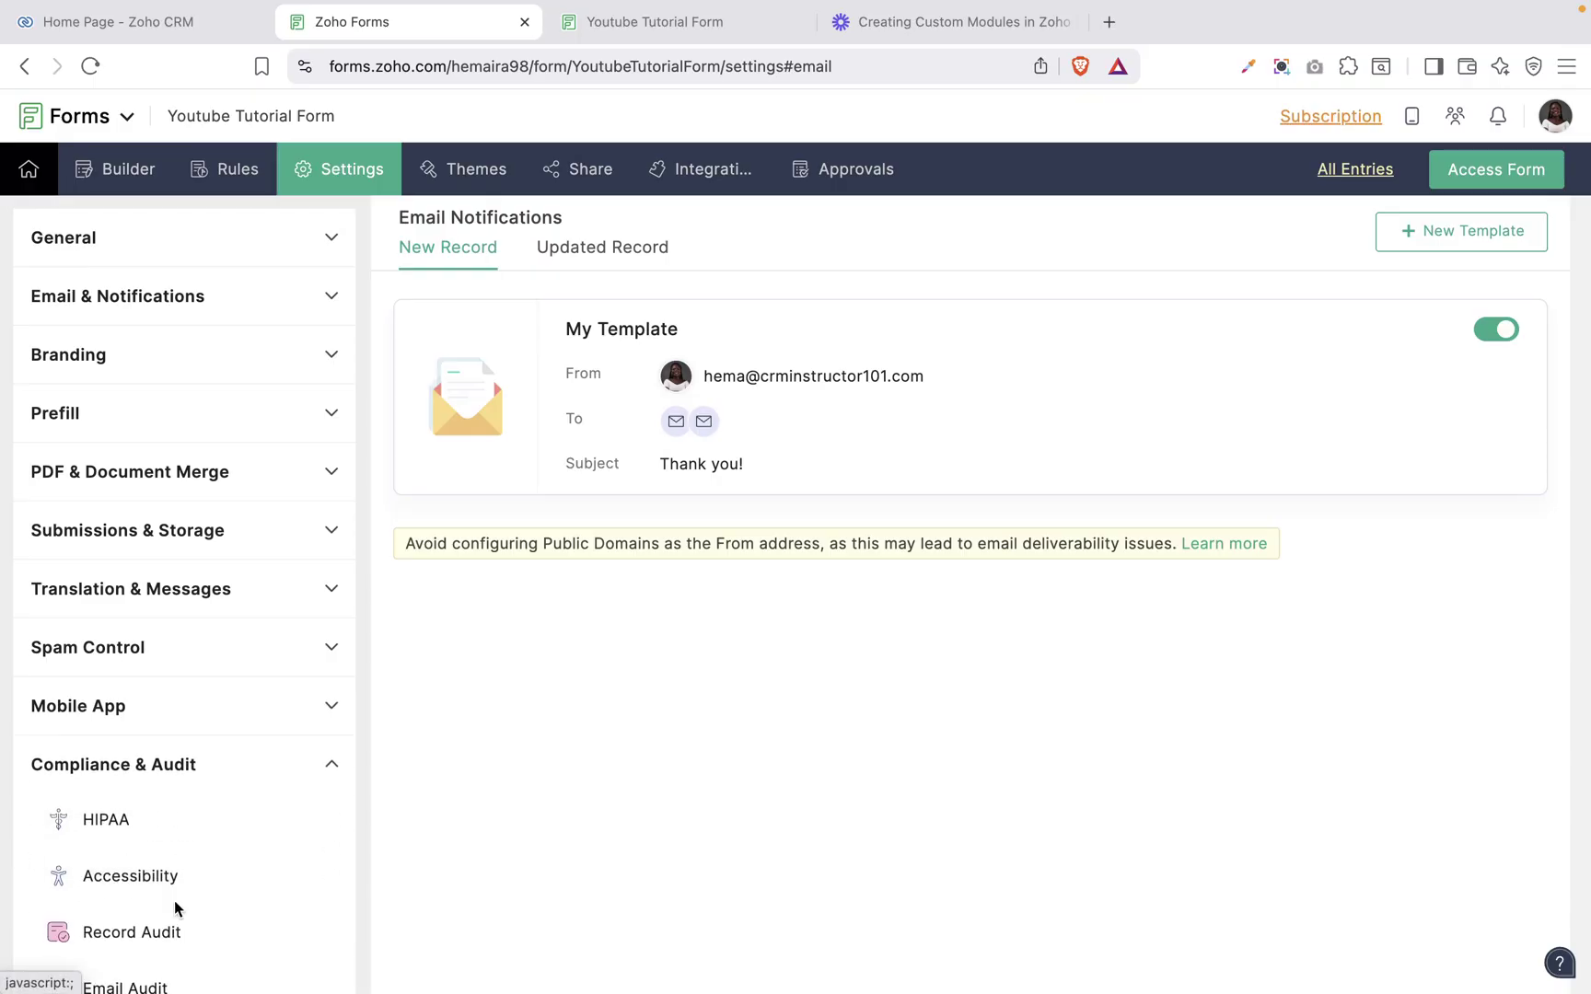
scroll(158, 830, "down", 2)
left_click(125, 725)
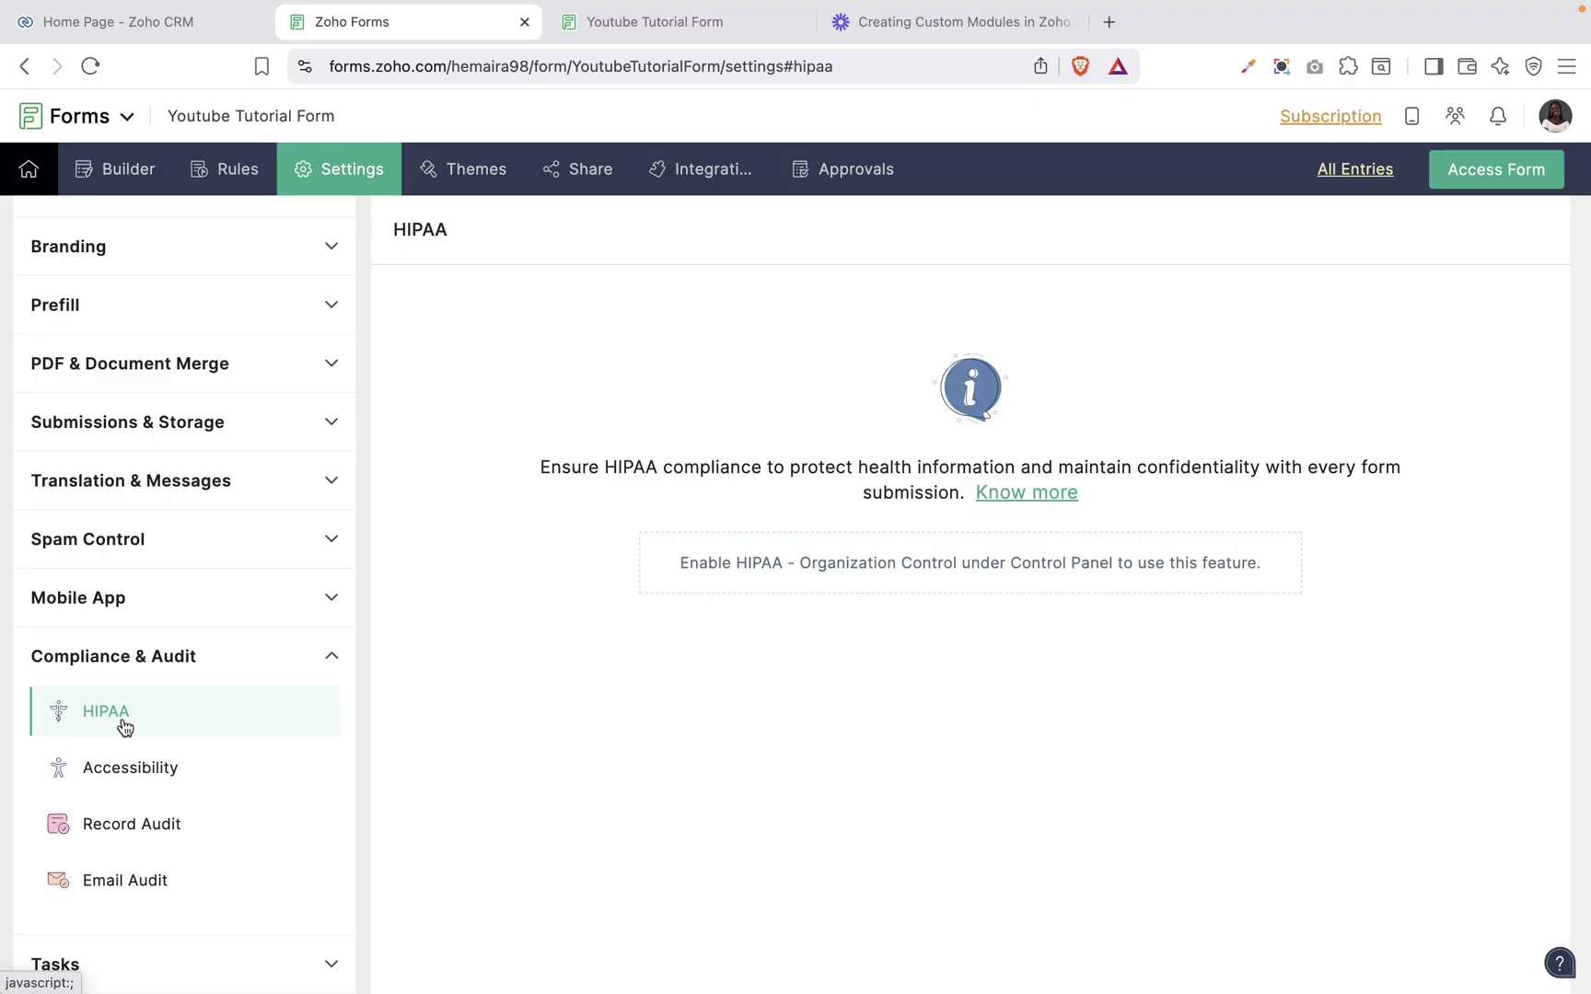
left_click(114, 770)
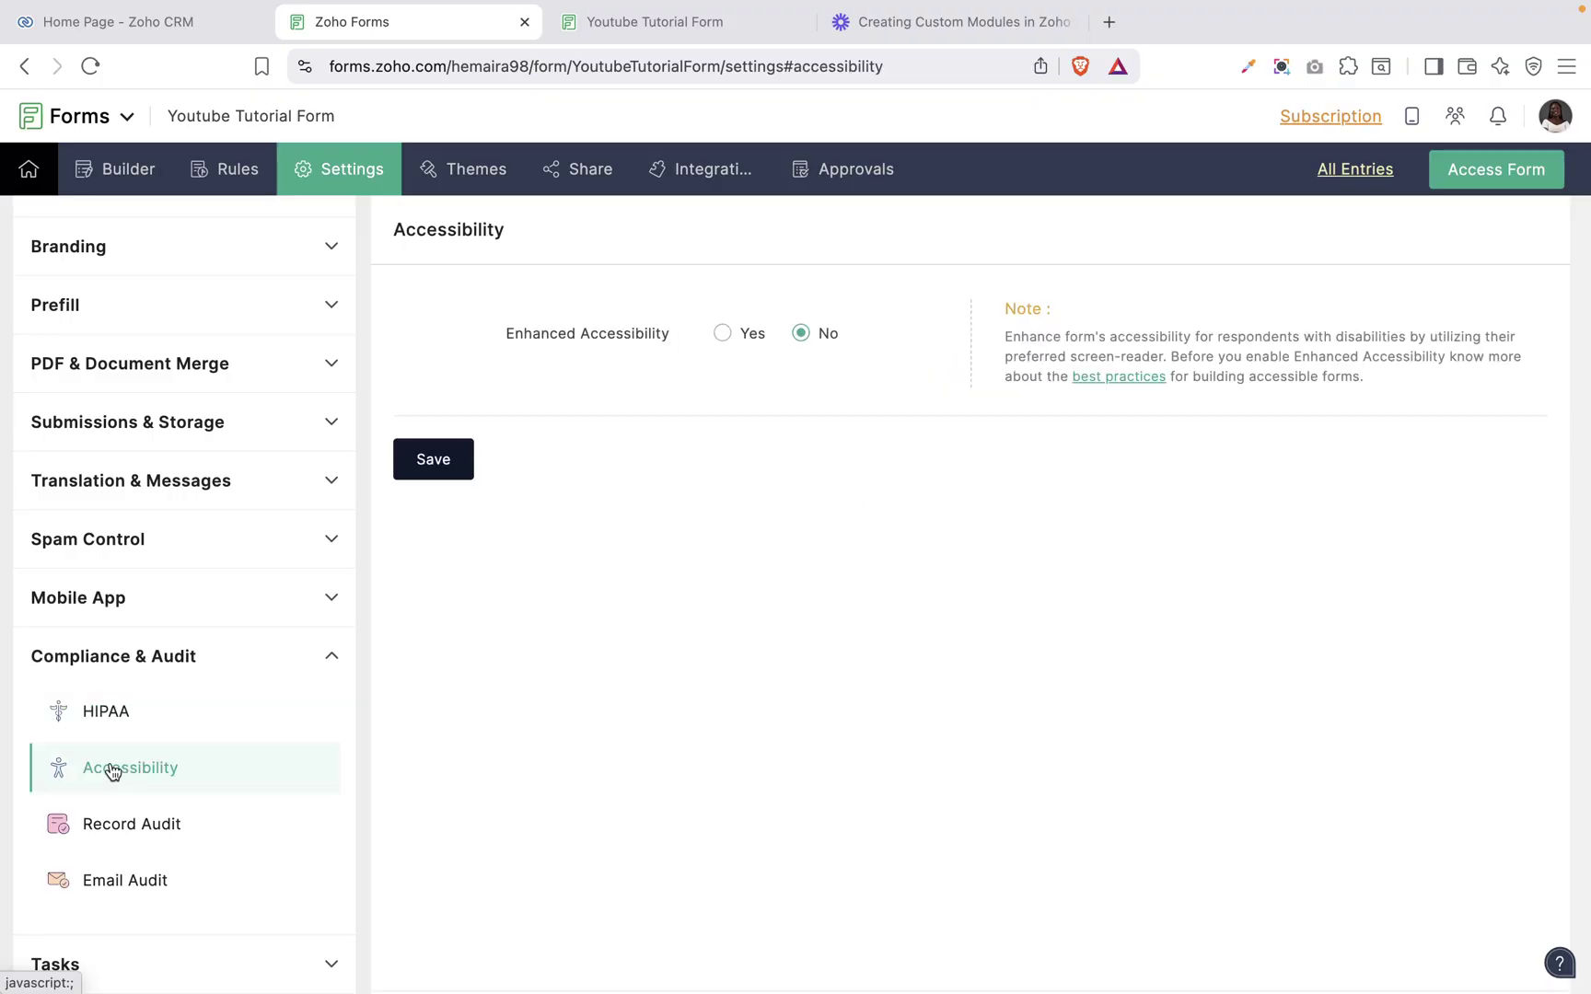
left_click(737, 339)
left_click(458, 461)
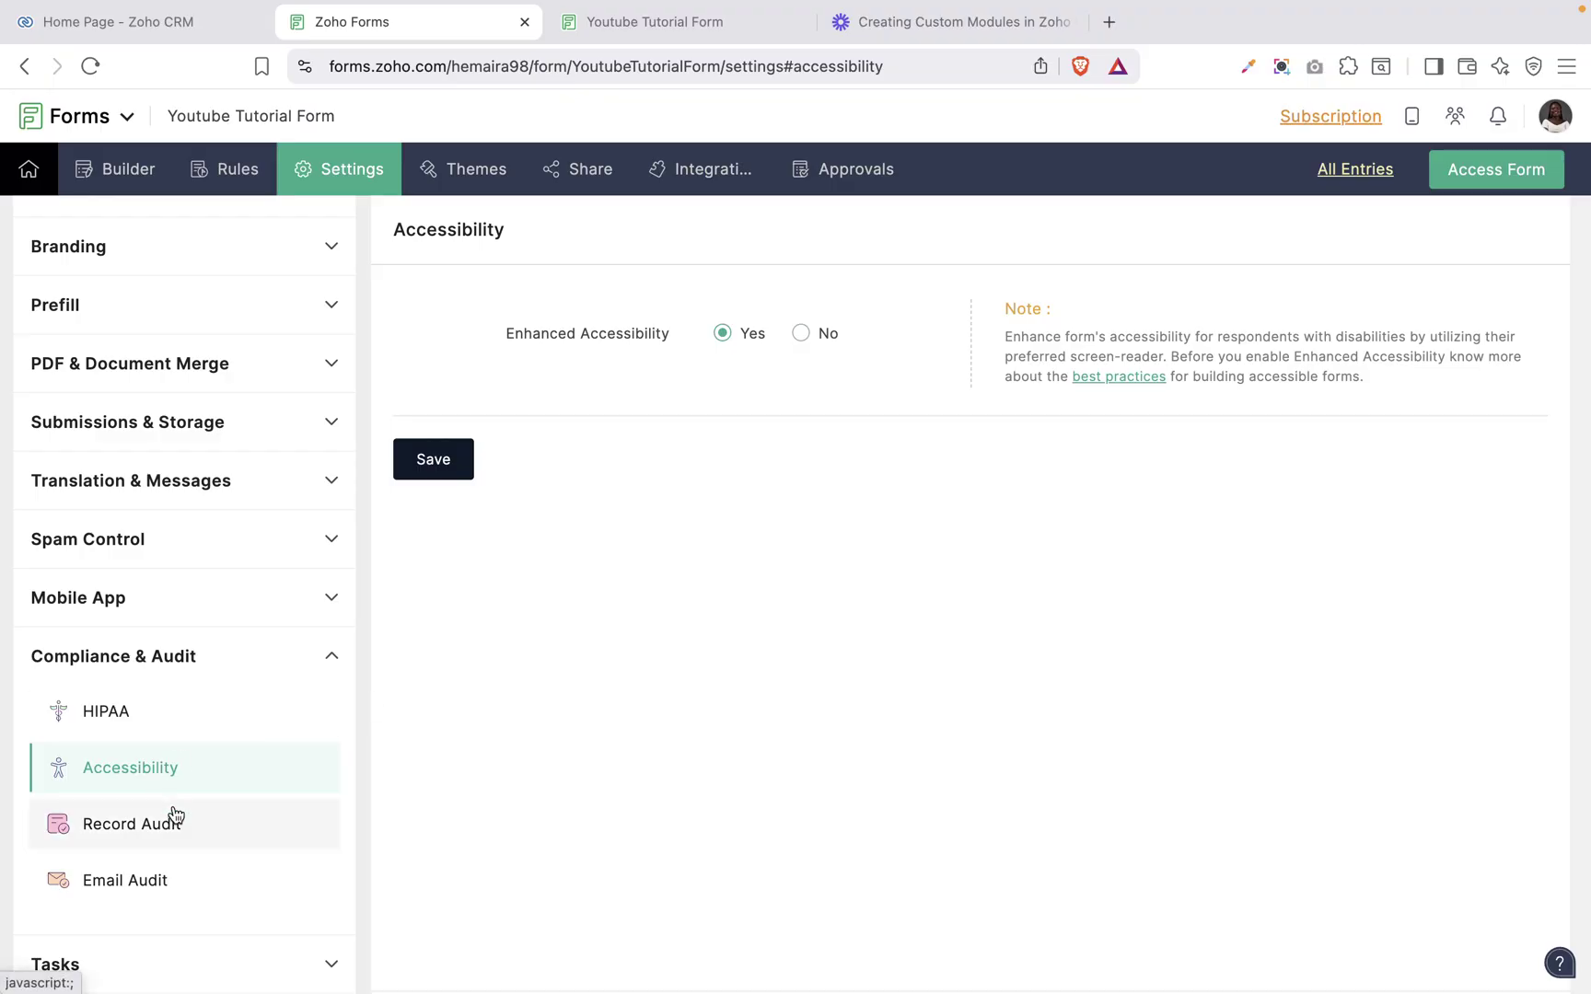
Step: Try enabling Audit on the Record Audit page and leave without saving the change
left_click(147, 829)
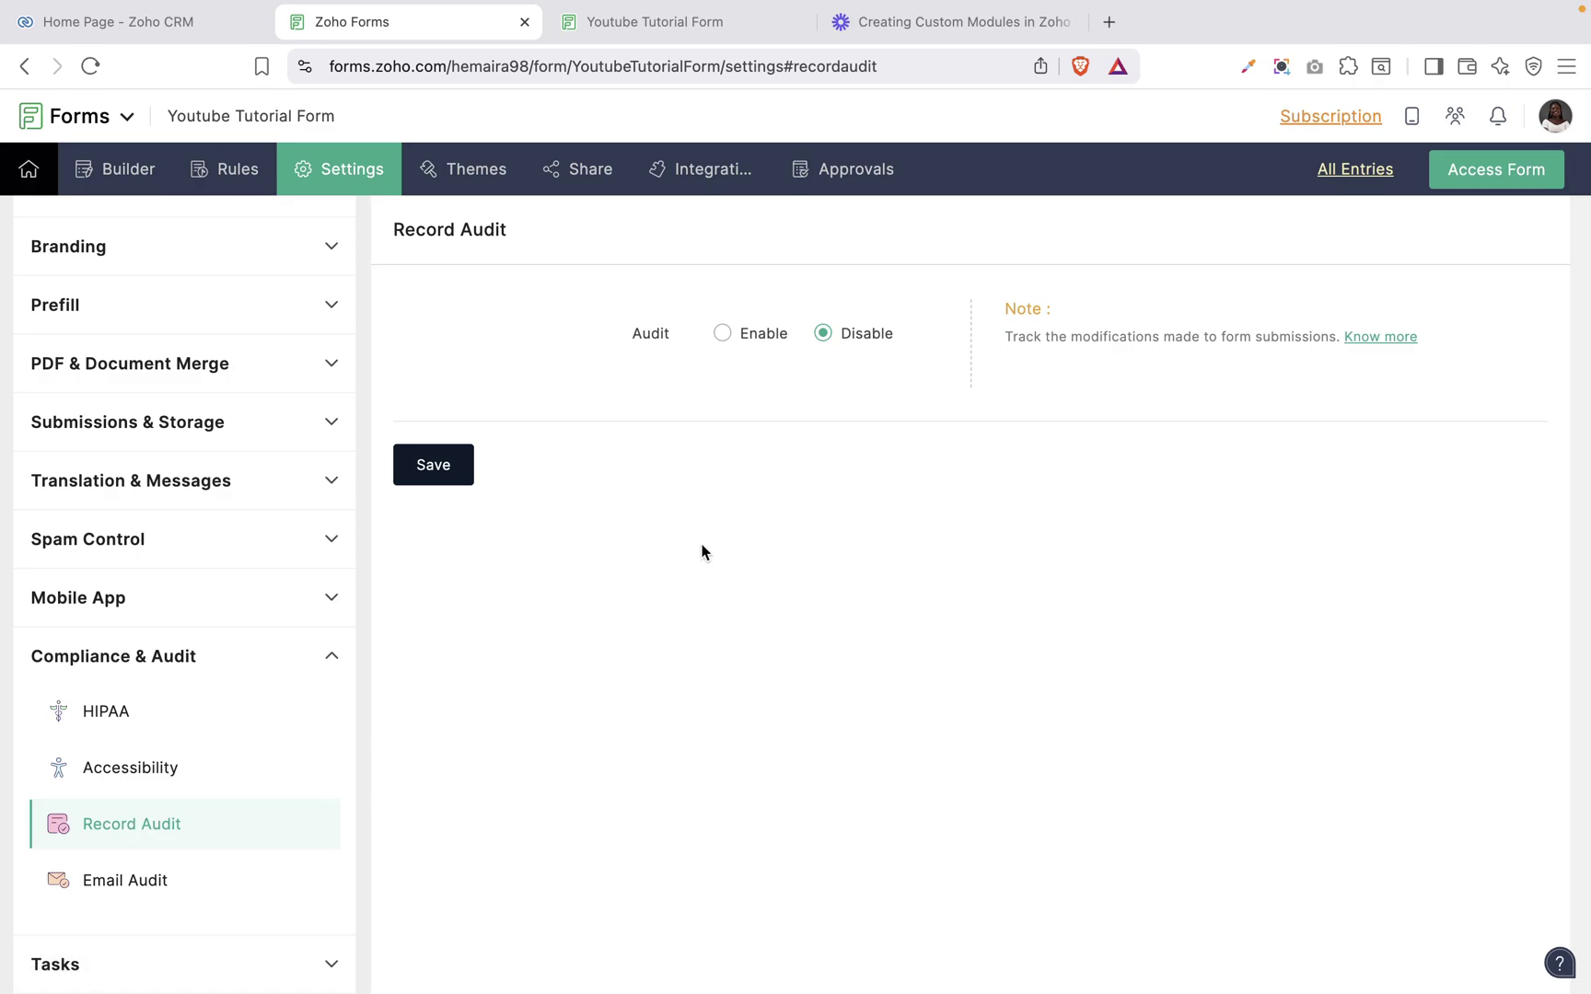
left_click(724, 335)
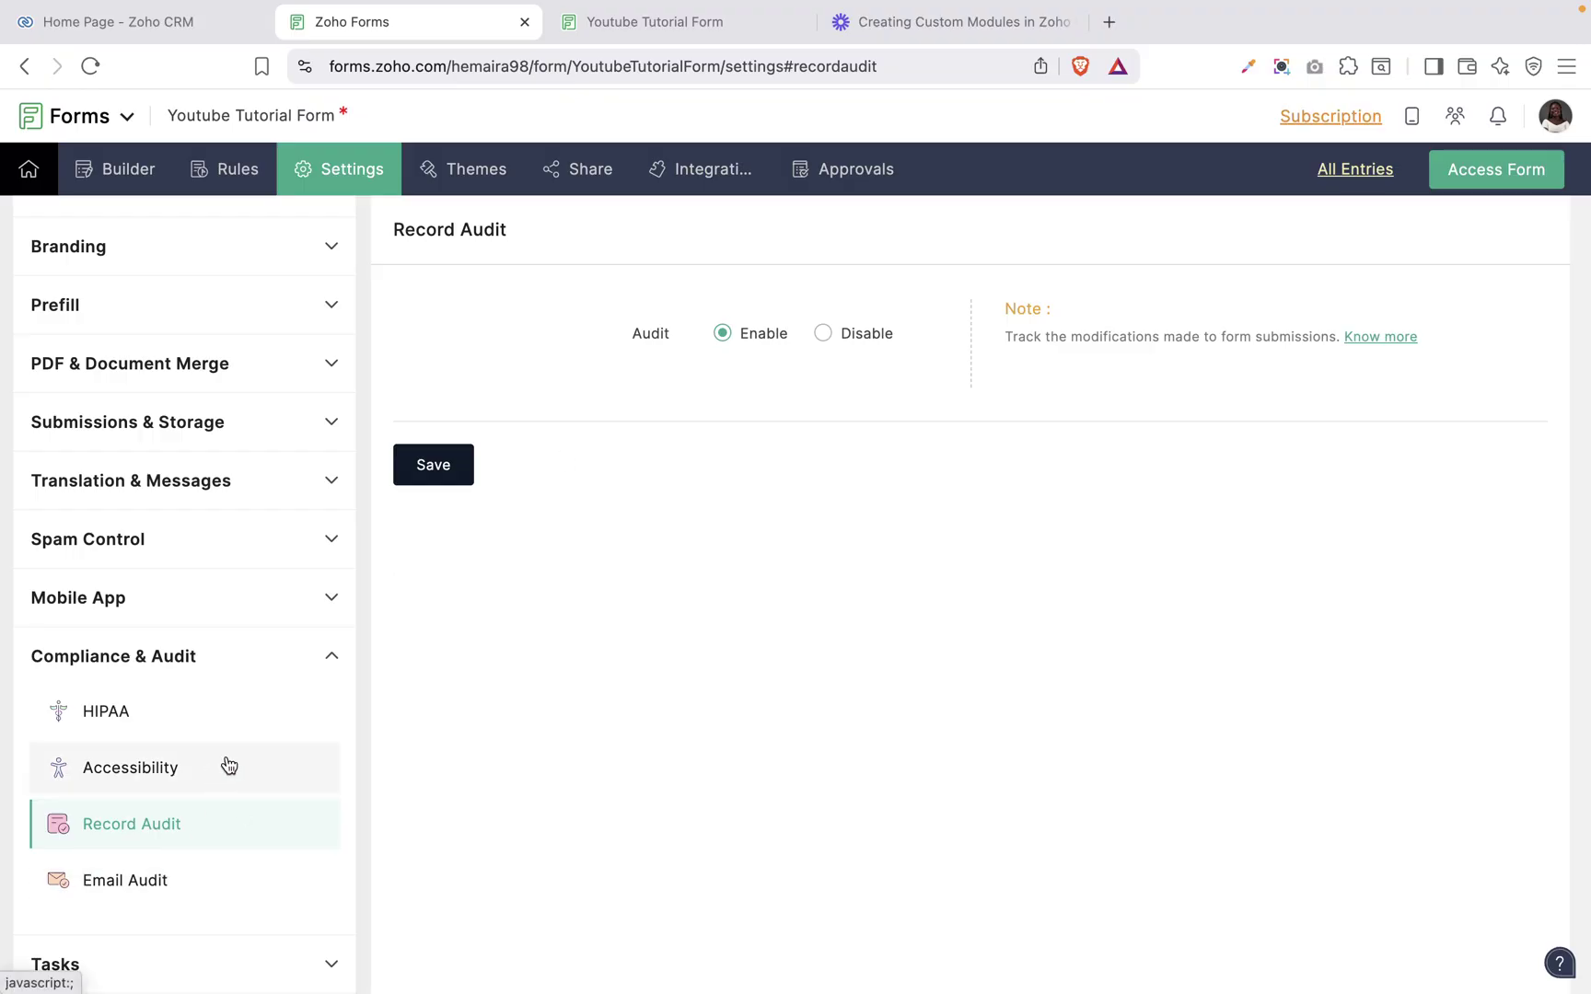
left_click(137, 891)
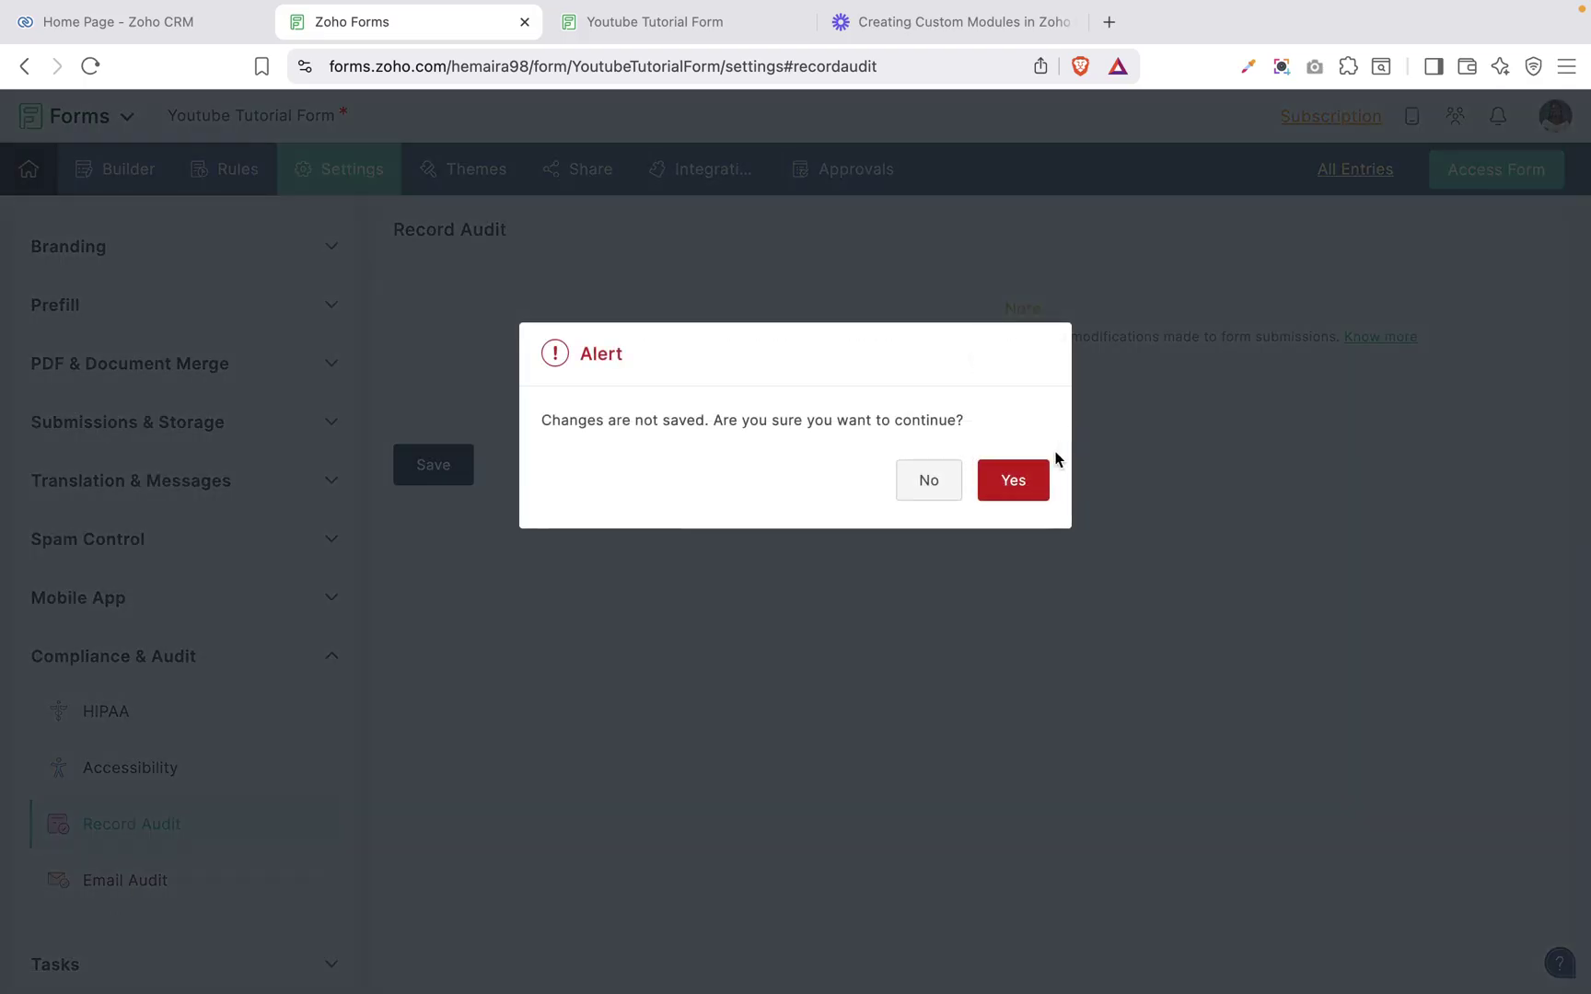
left_click(1013, 488)
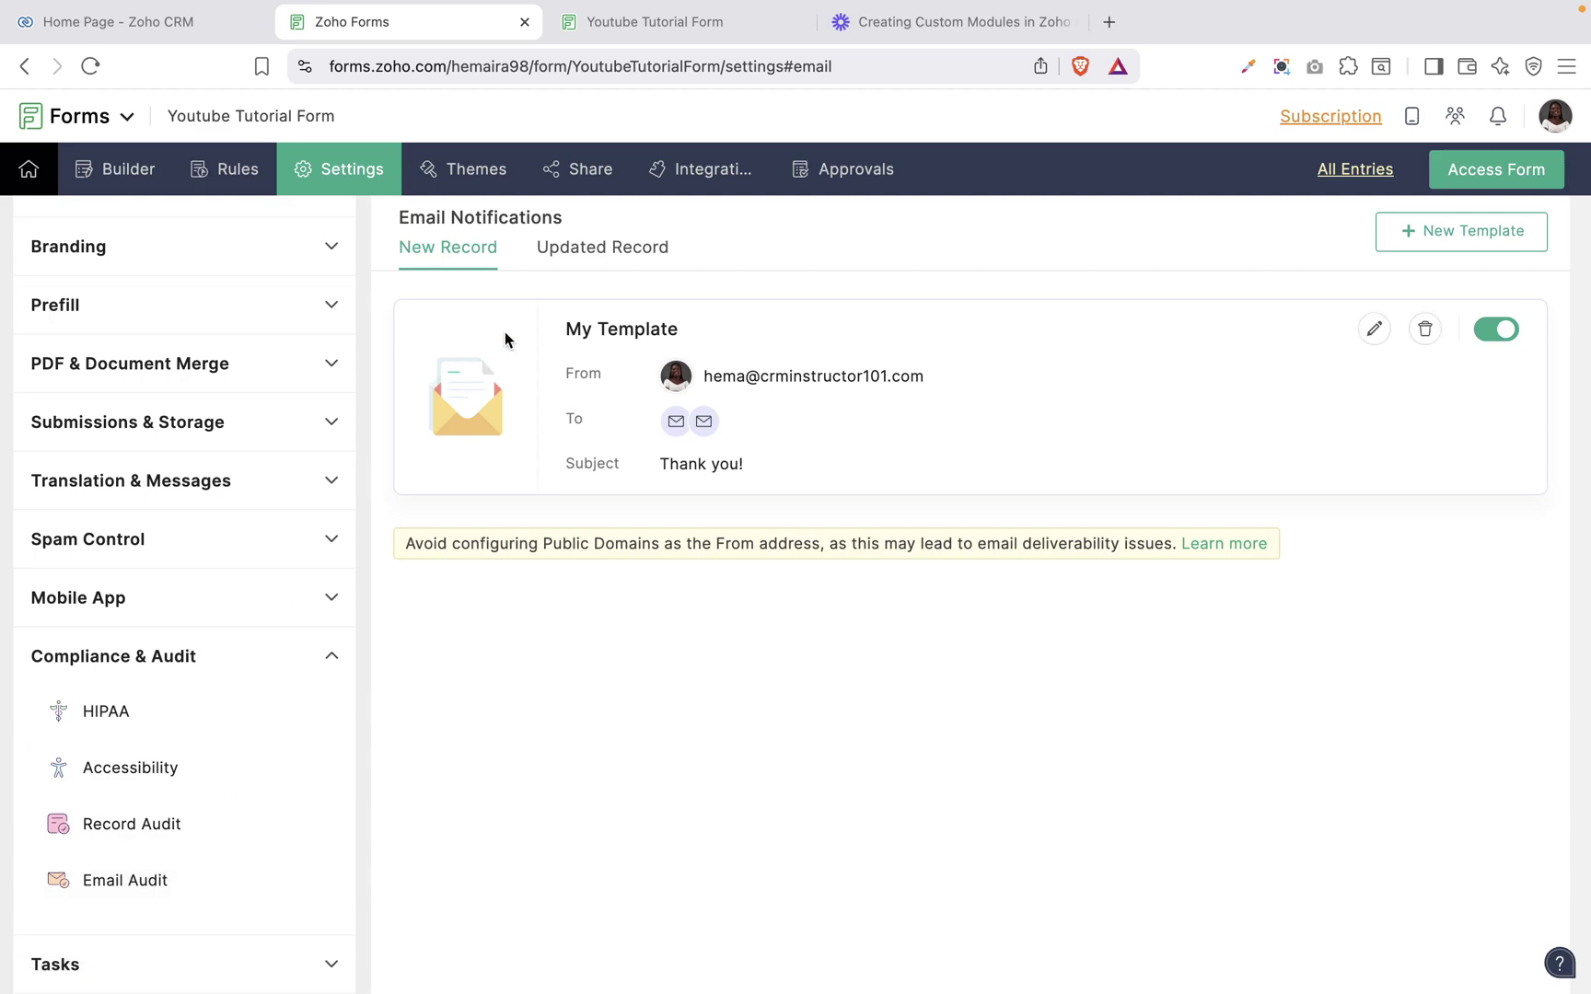
Step: Review the form fields in the Tasks permissions, clear them all, and select only Multiple Choice and Name
left_click(195, 964)
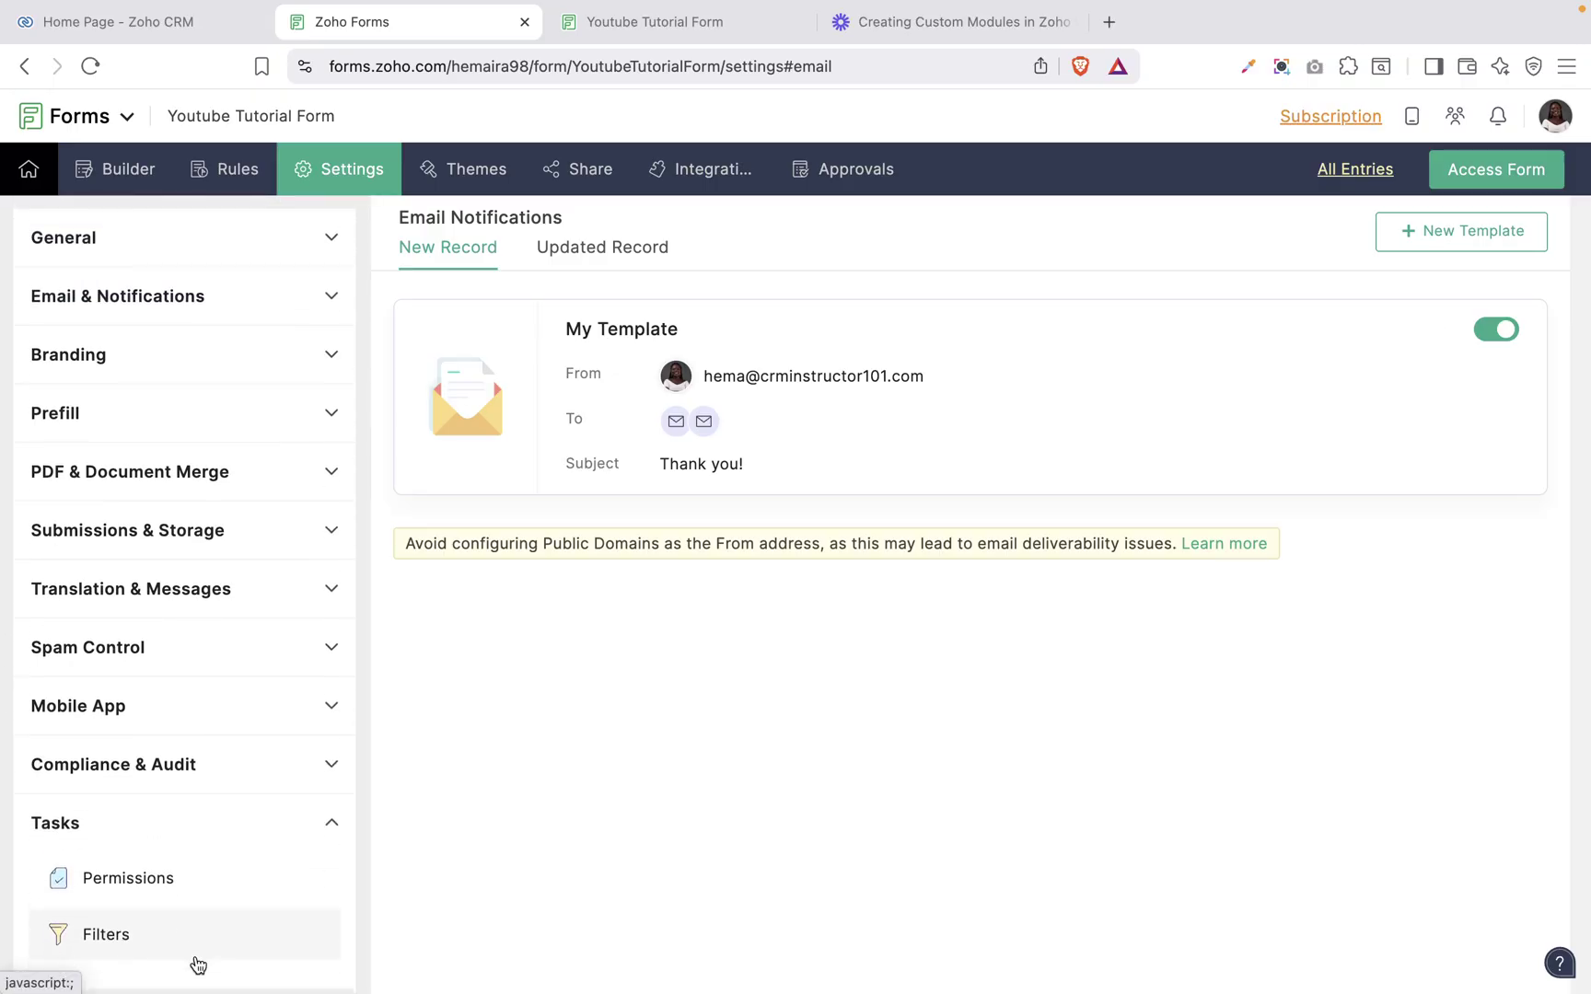
left_click(170, 882)
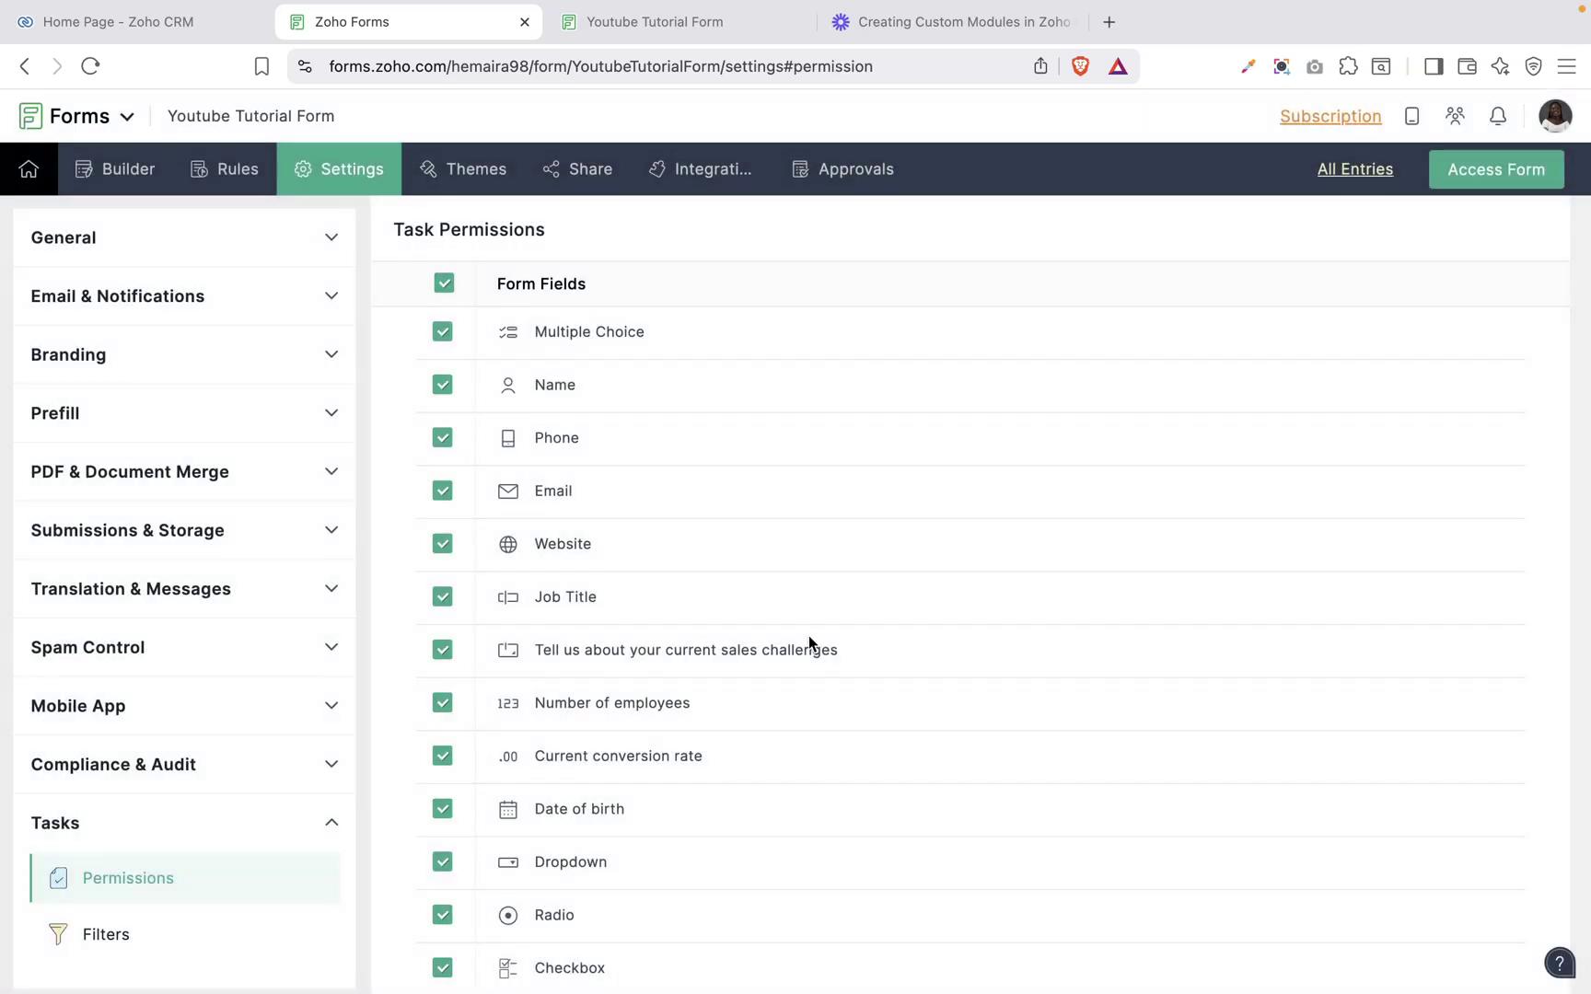
scroll(809, 642, "down", 15)
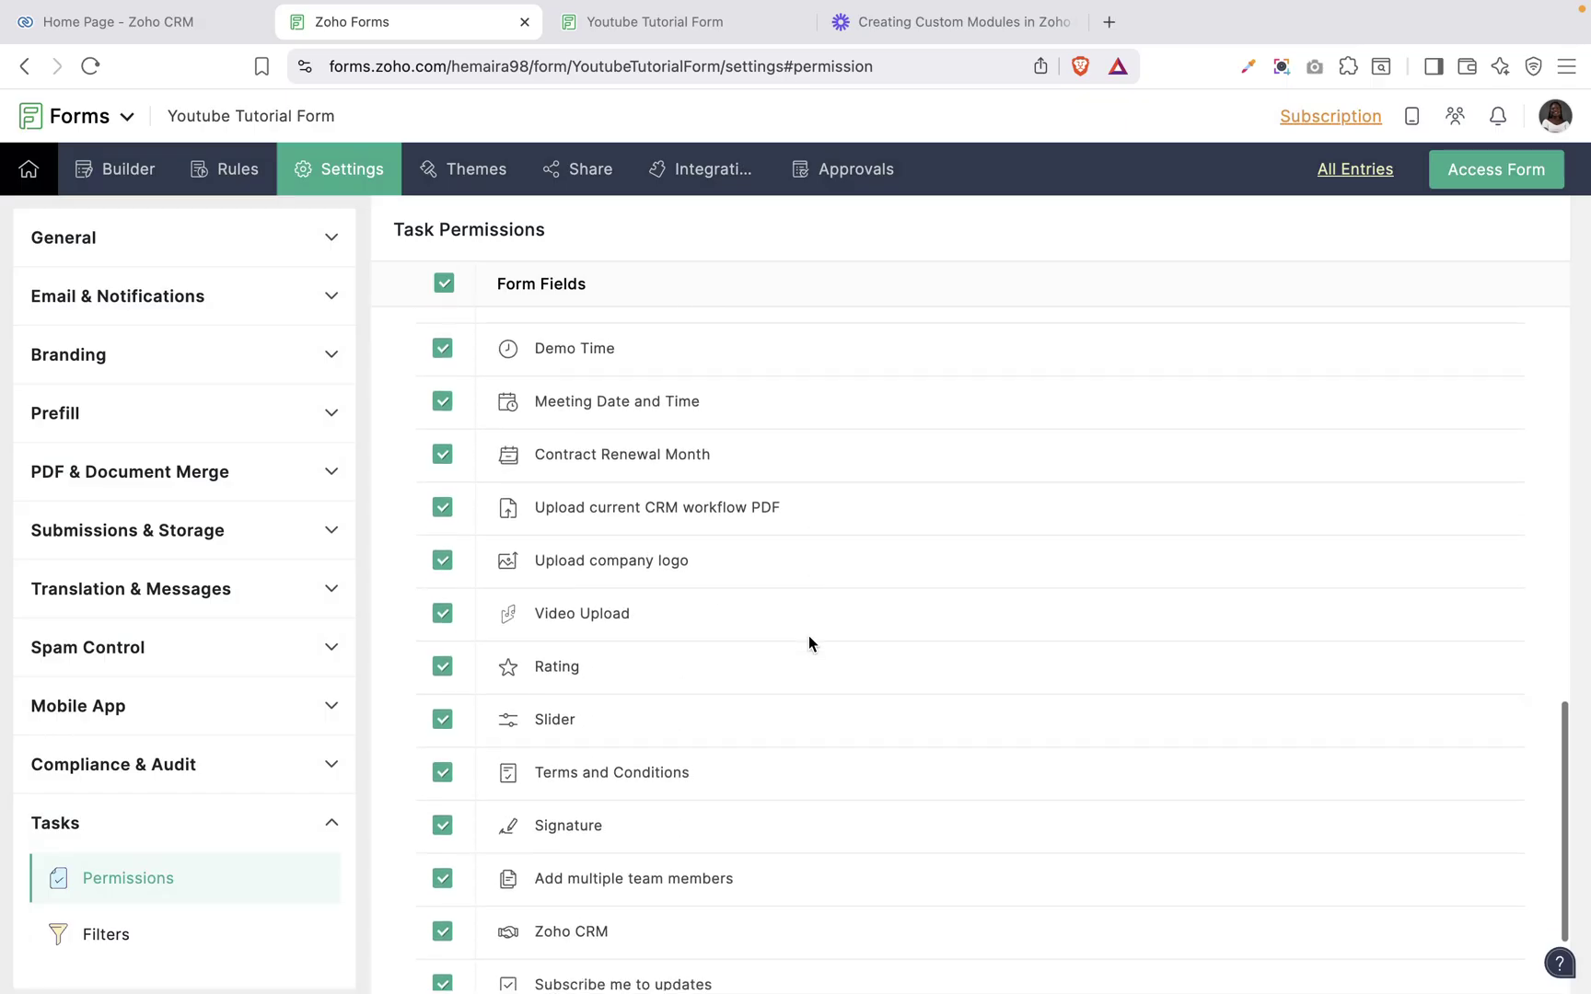
scroll(809, 639, "down", 3)
scroll(809, 639, "up", 15)
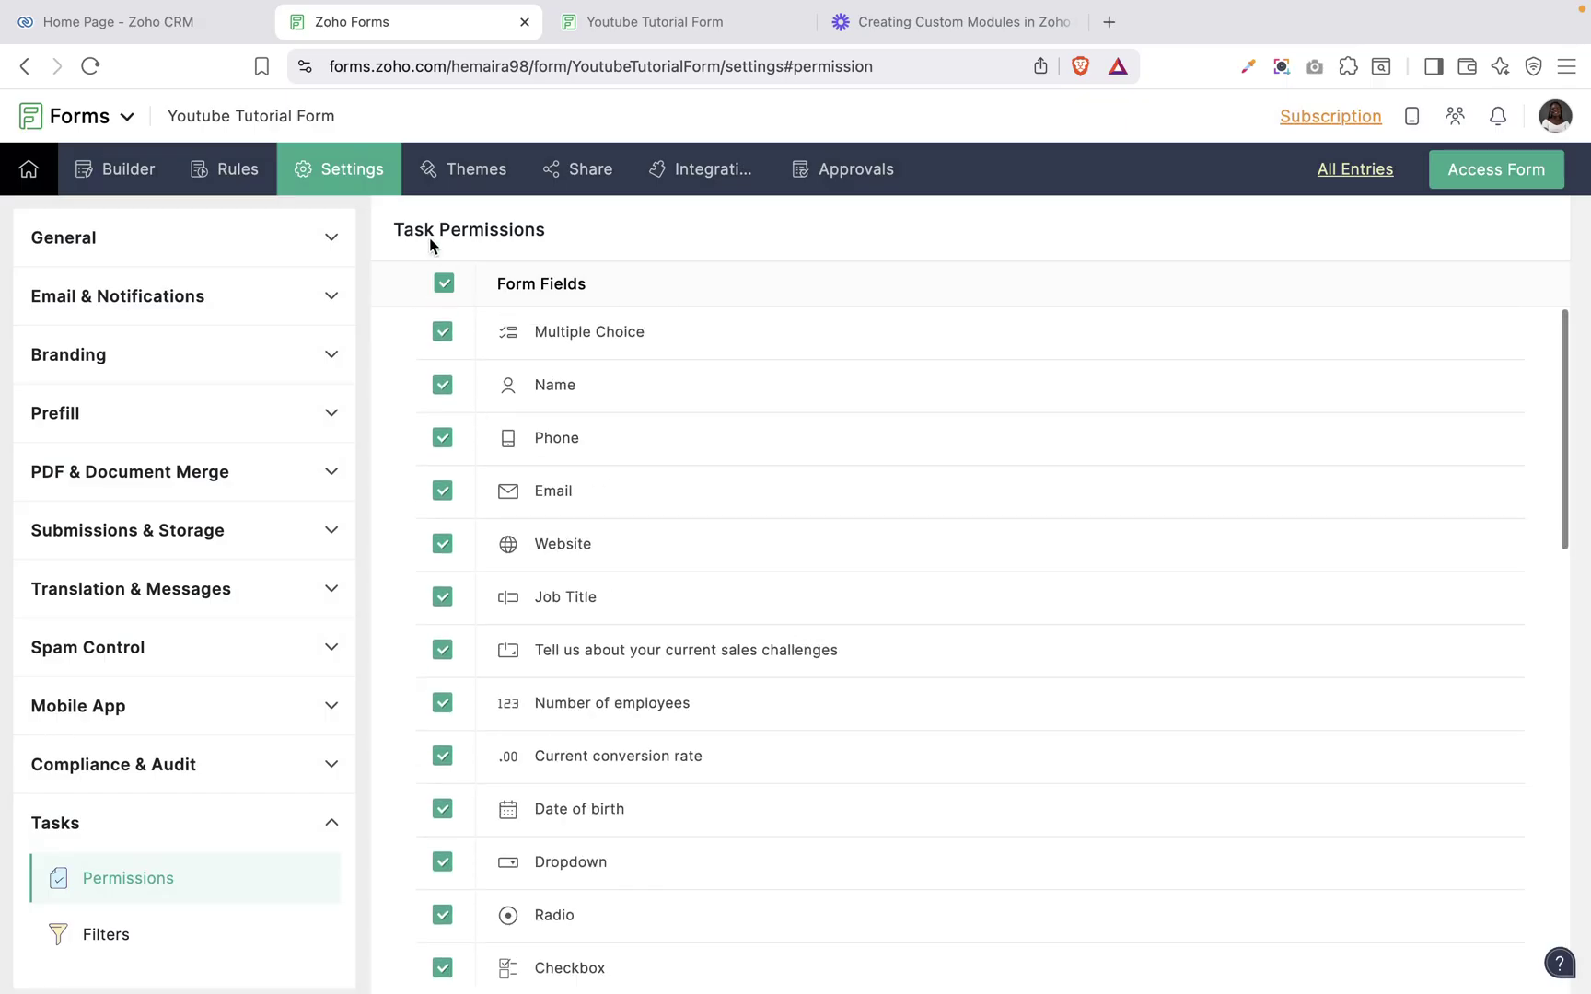
left_click(444, 282)
left_click(442, 331)
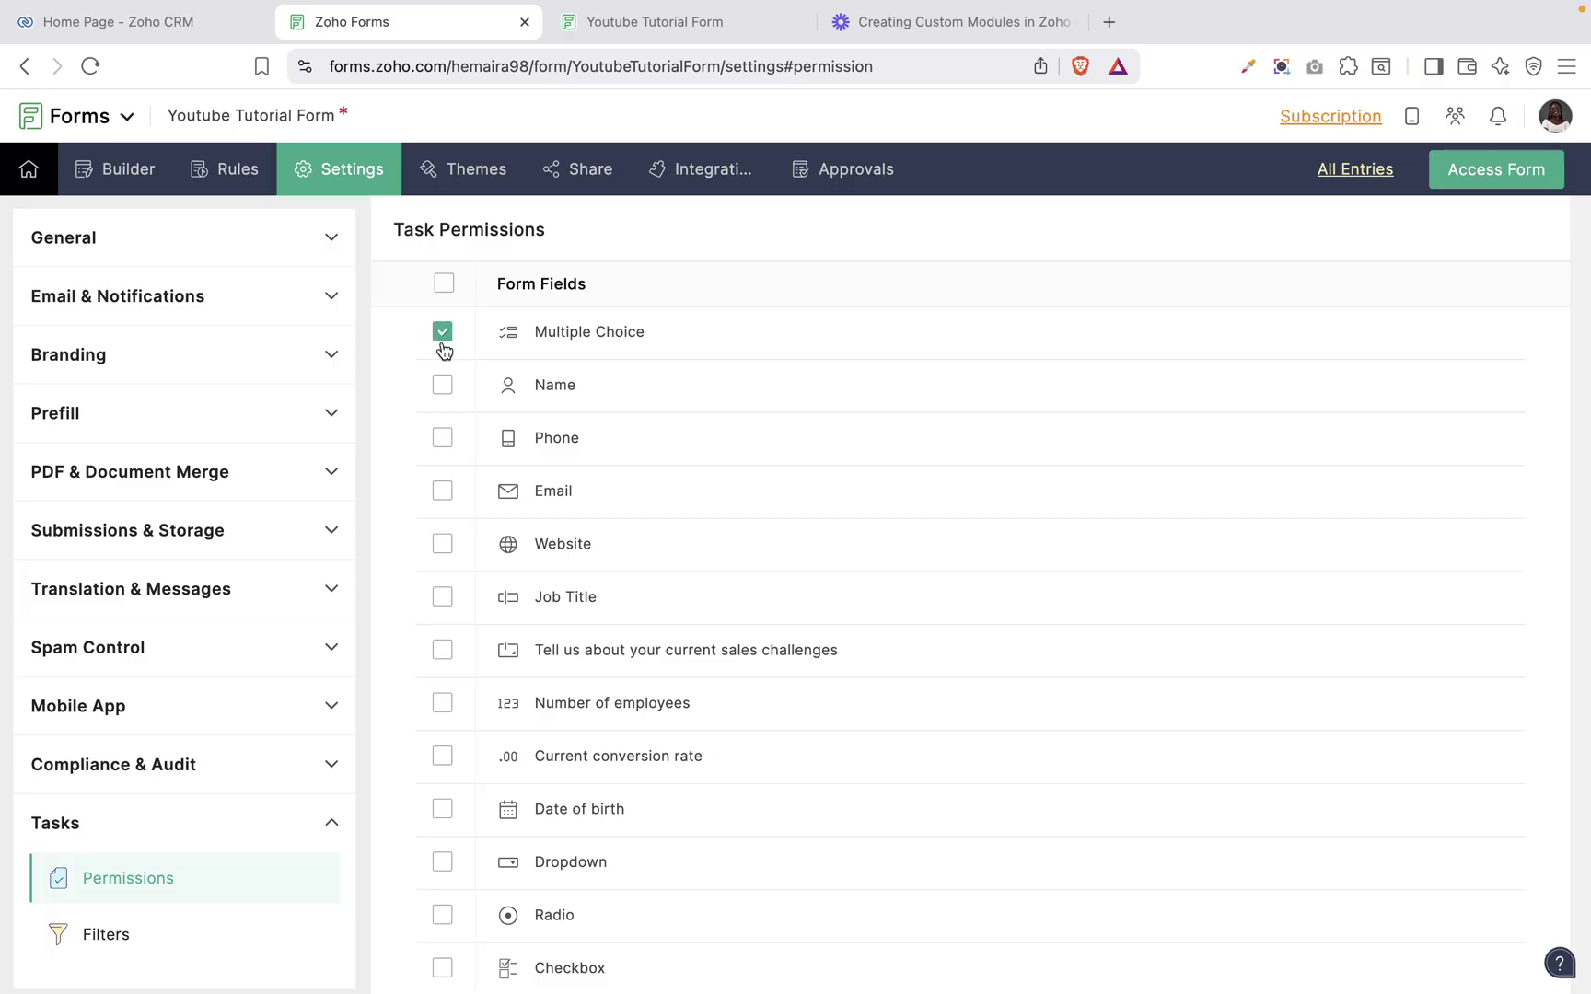
left_click(444, 387)
scroll(958, 477, "down", 15)
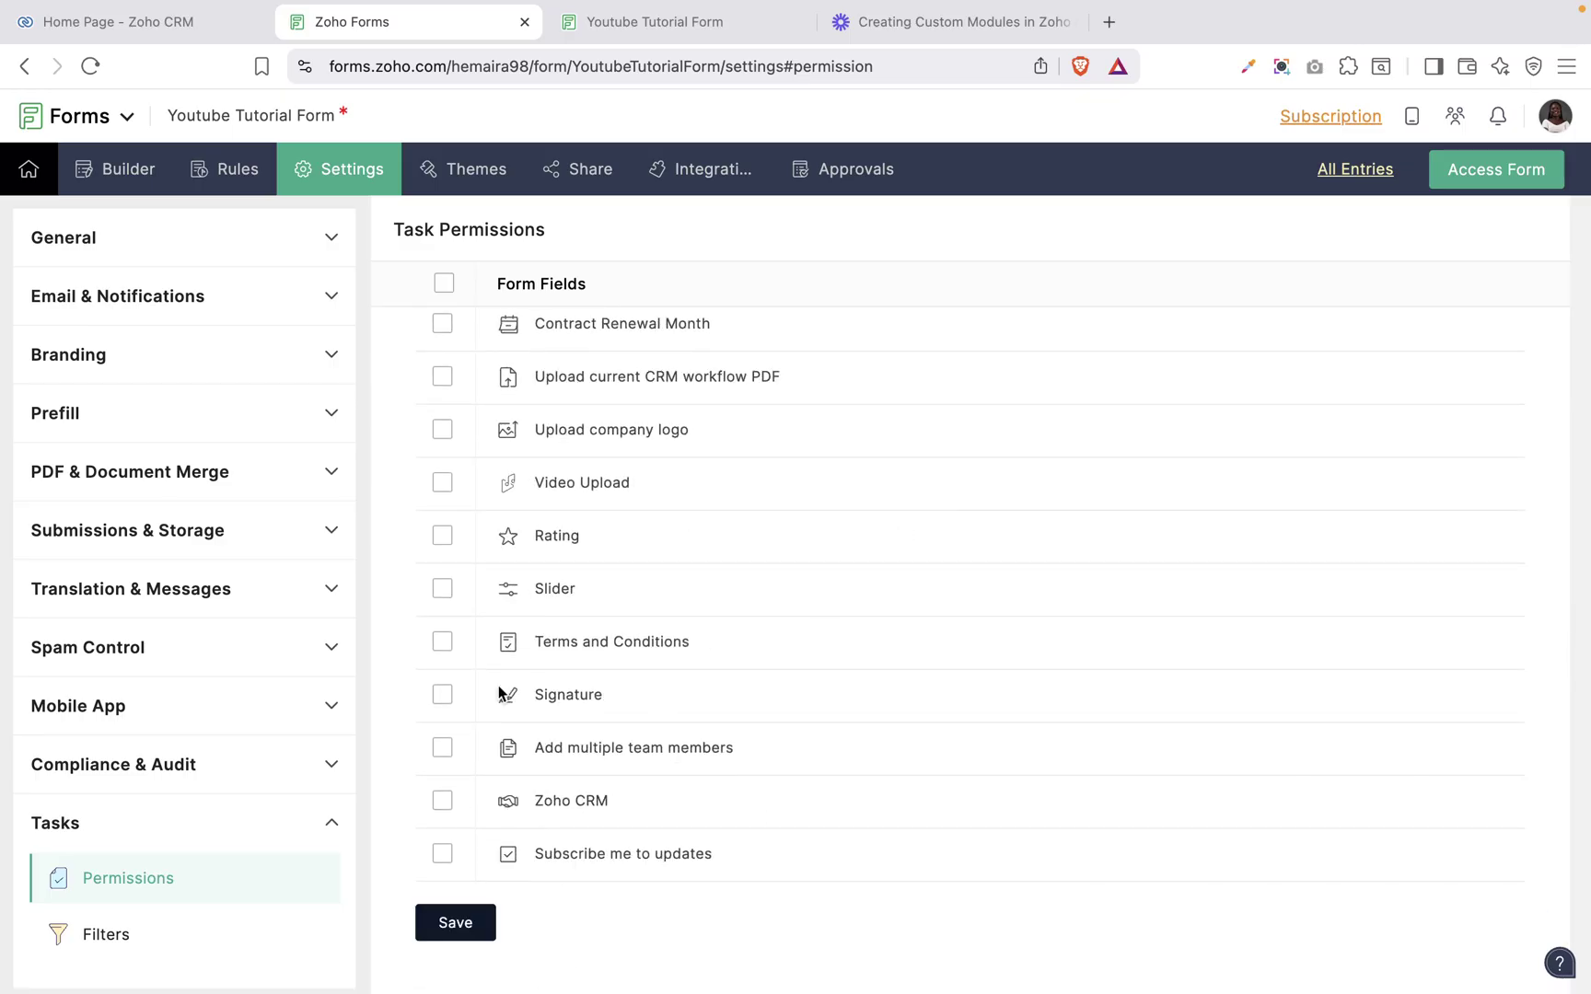
Step: Open the Tasks filter settings and select all the listed form fields
left_click(106, 934)
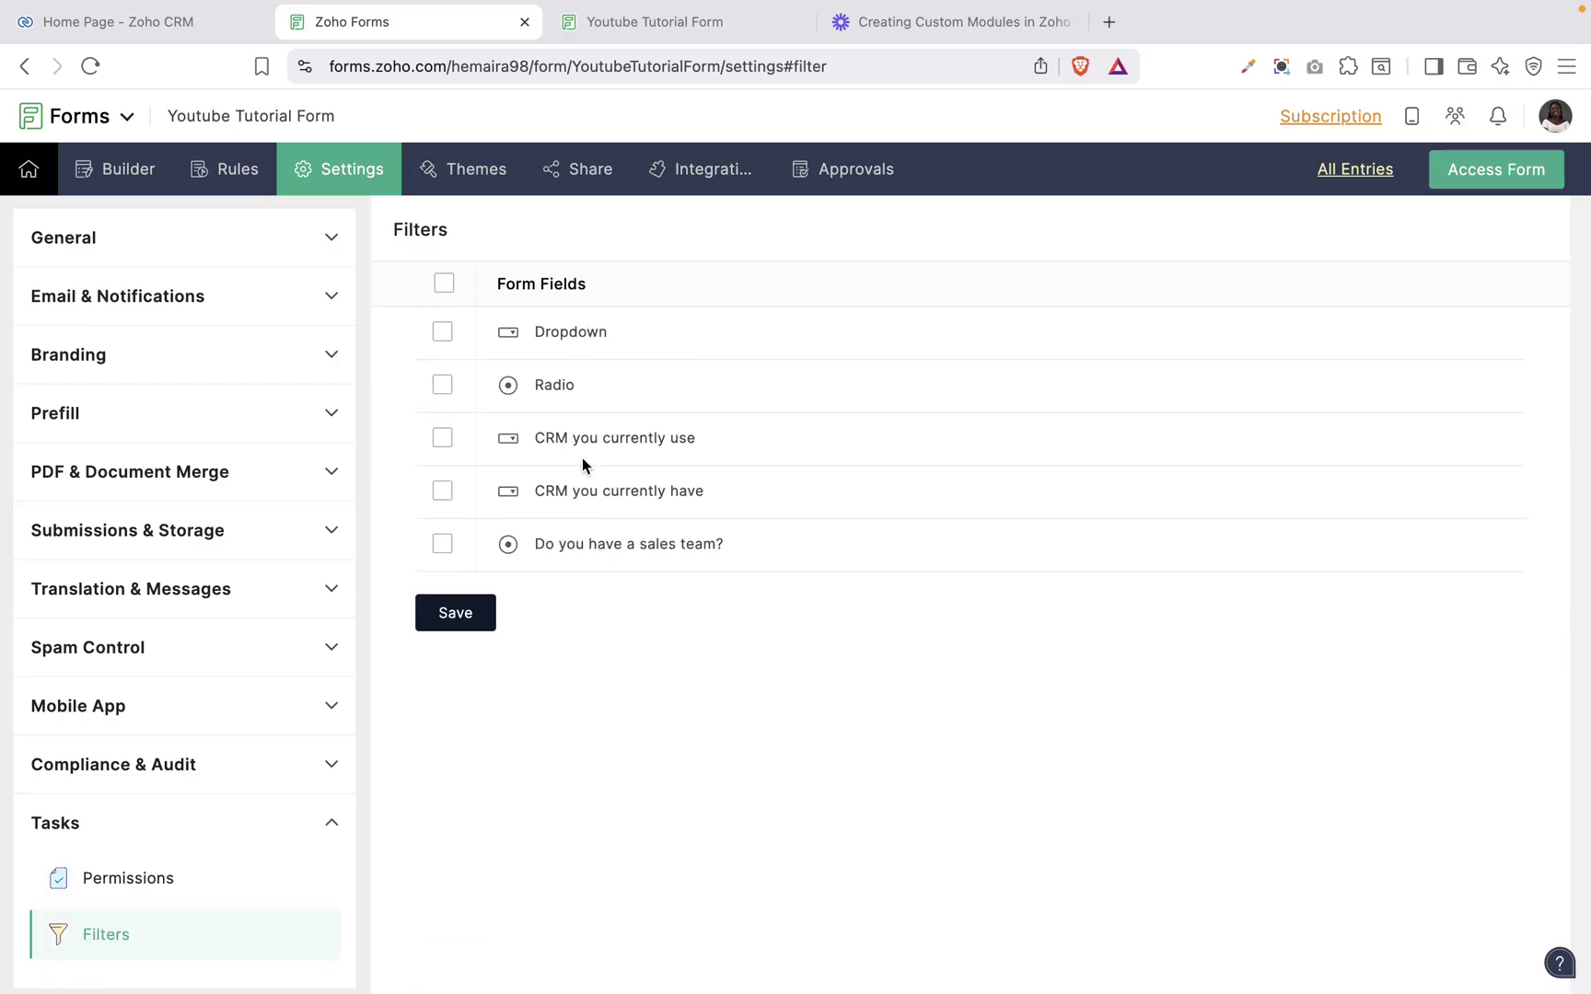
left_click(443, 286)
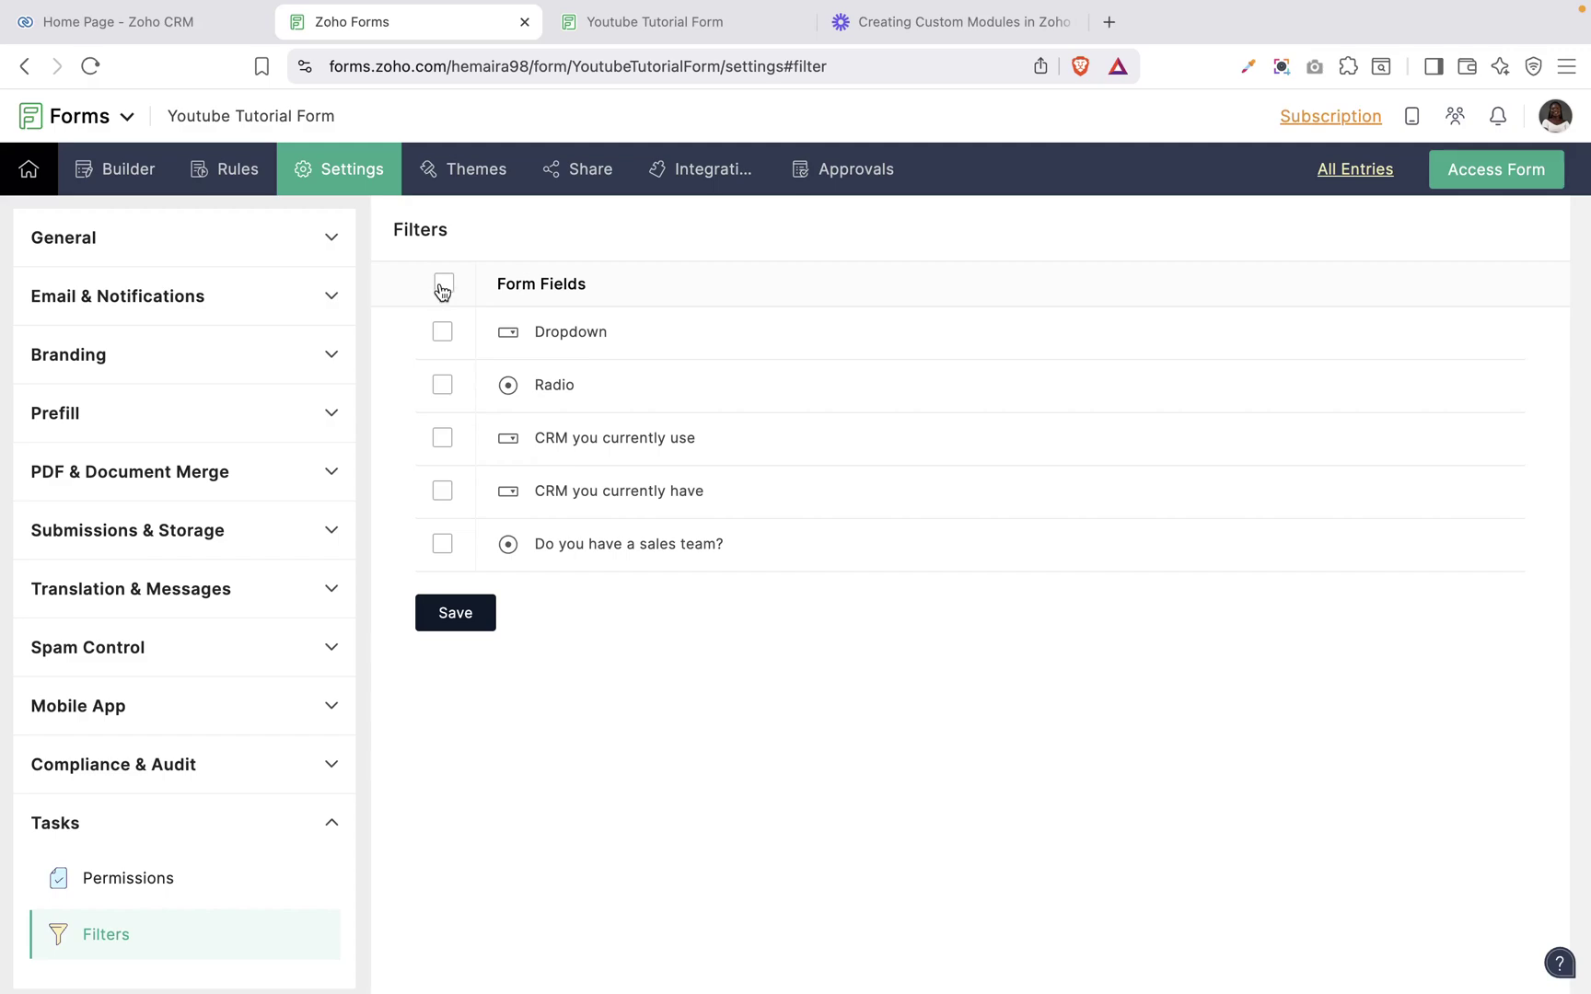